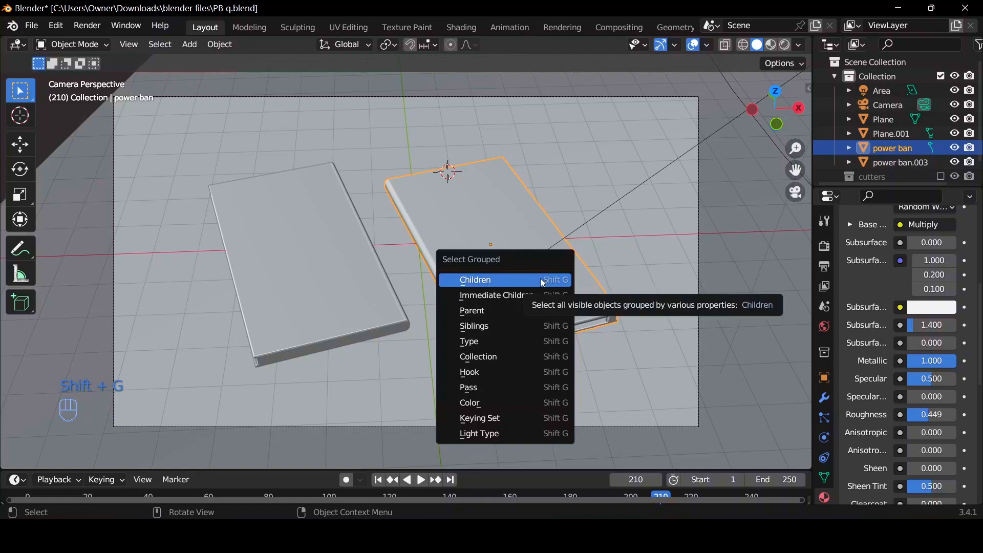
Select the children of the power bank with the ports and join them into their parent object.
click(542, 278)
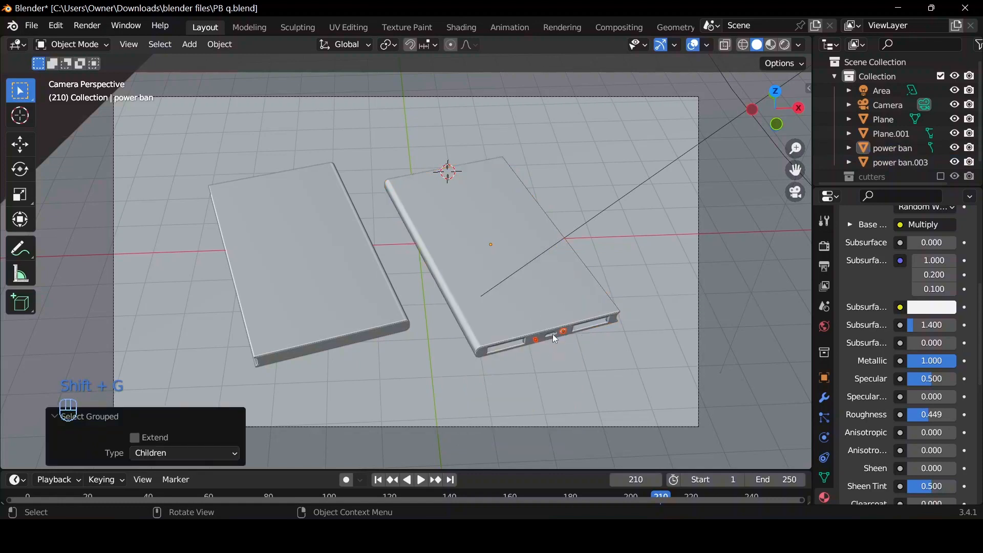
key(shift)
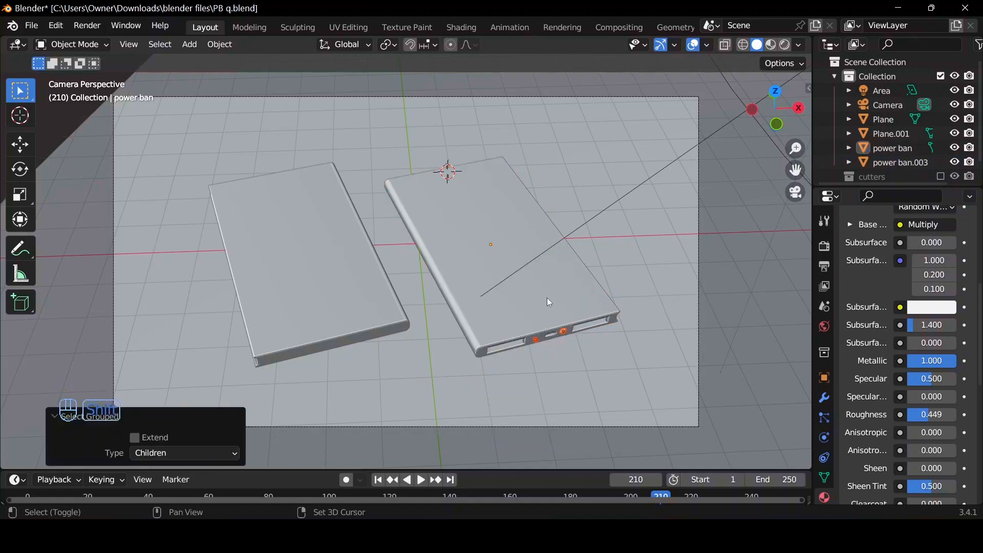
shift+click(547, 298)
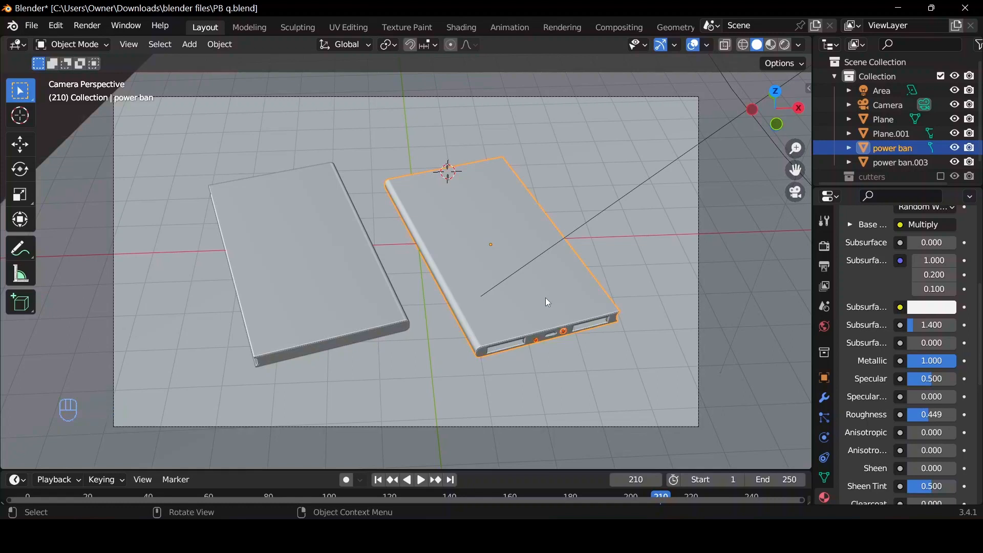
key(ctrl+j)
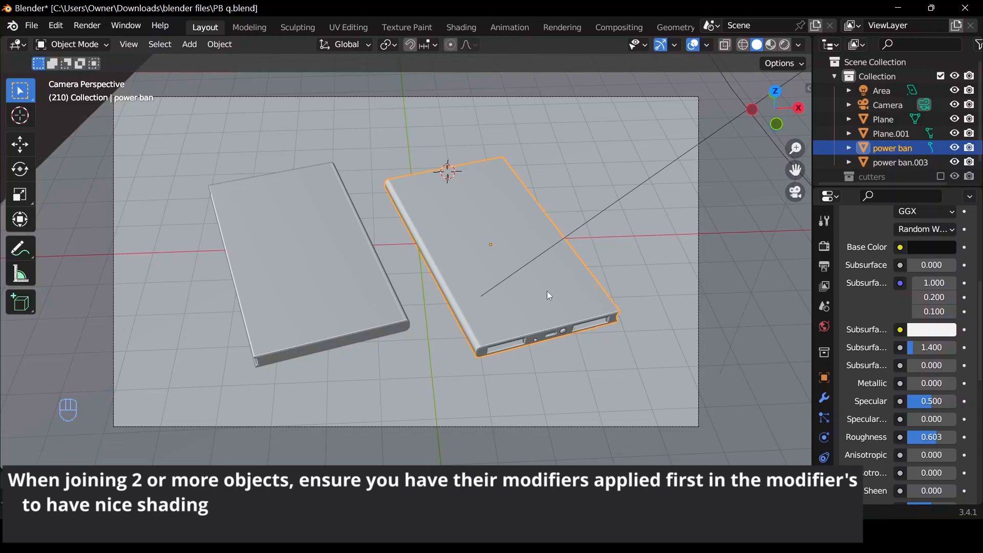
Delete the other power bank without visible ports, together with its small child parts and the ground plane.
click(351, 291)
drag(222, 143, 235, 164)
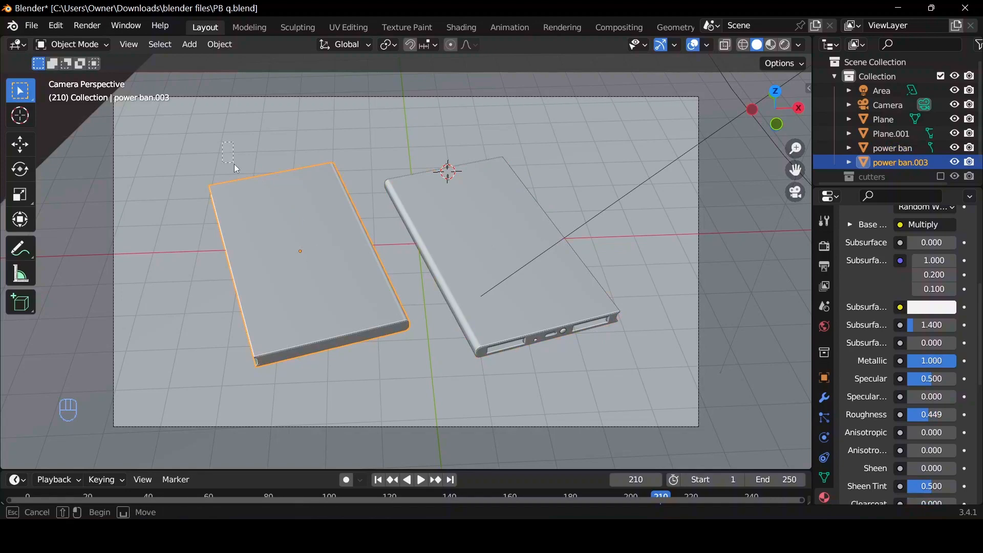
drag(327, 302, 326, 299)
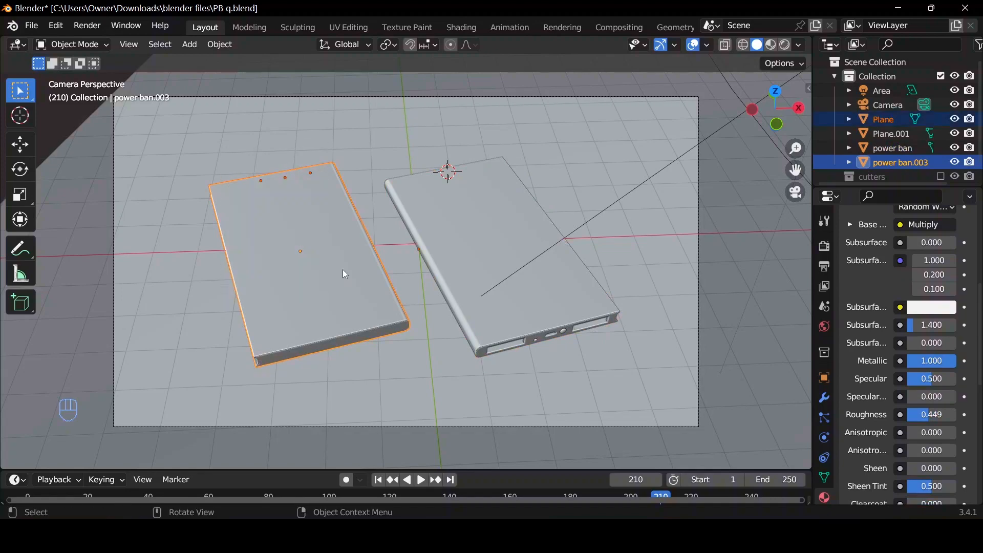
scroll(343, 268, down, 5)
scroll(343, 269, up, 4)
scroll(343, 269, down, 3)
scroll(343, 266, up, 1)
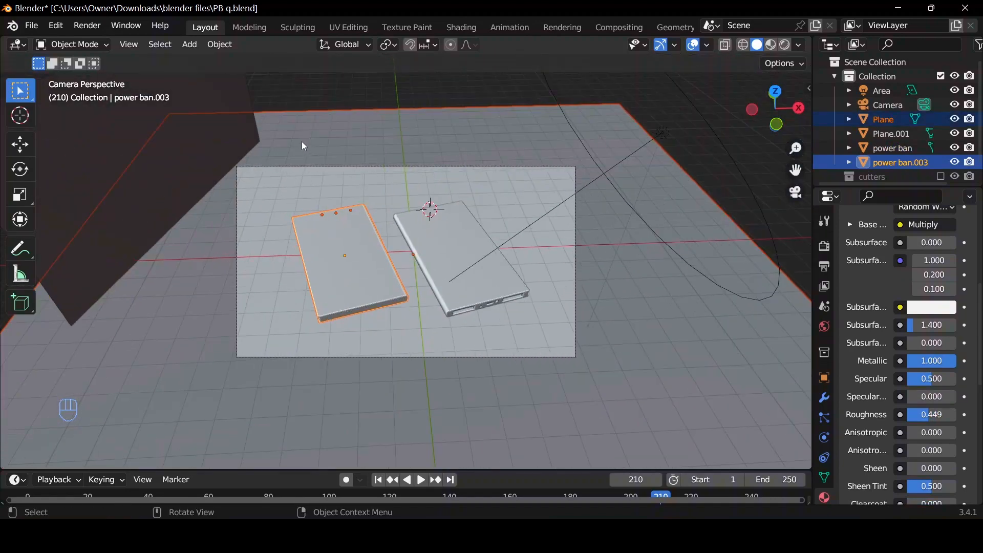
key(Delete)
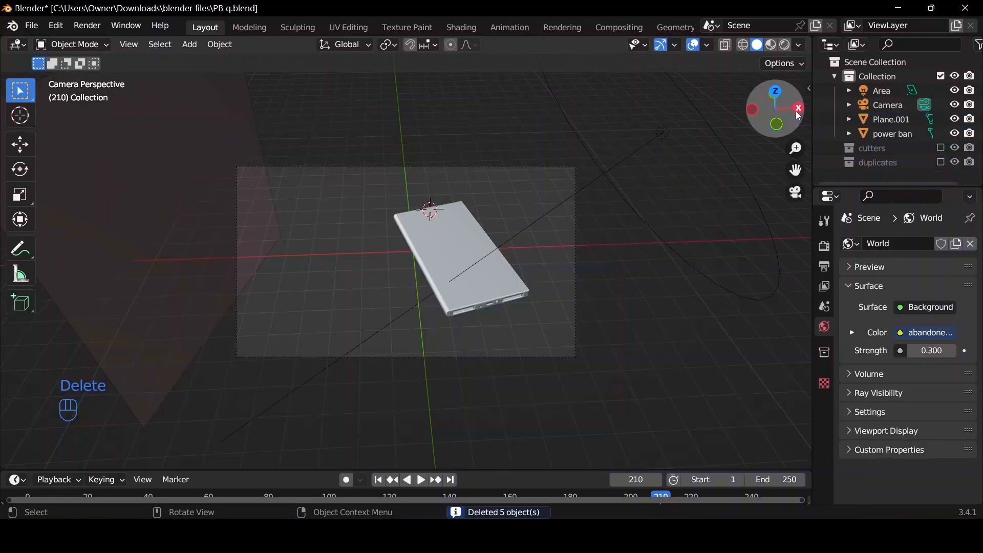
Delete the area light and the emissive plane beside the remaining power bank.
drag(775, 108, 784, 122)
scroll(550, 239, down, 5)
scroll(542, 235, up, 5)
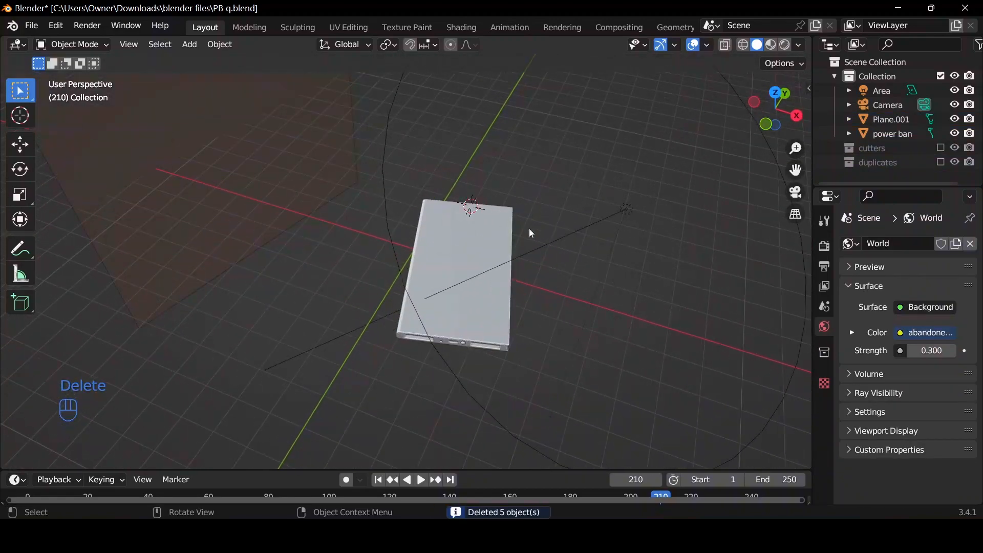
scroll(617, 219, down, 3)
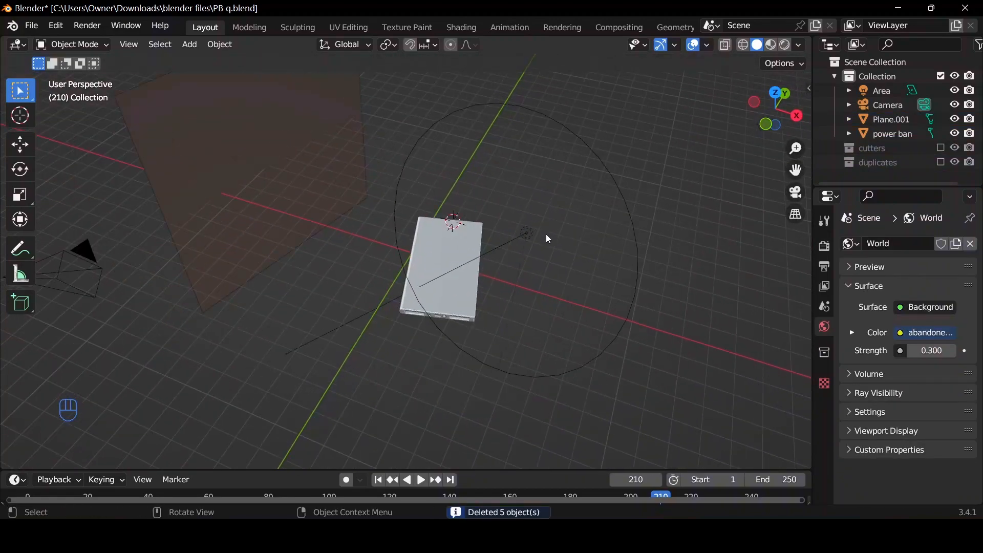
click(530, 233)
shift+click(235, 187)
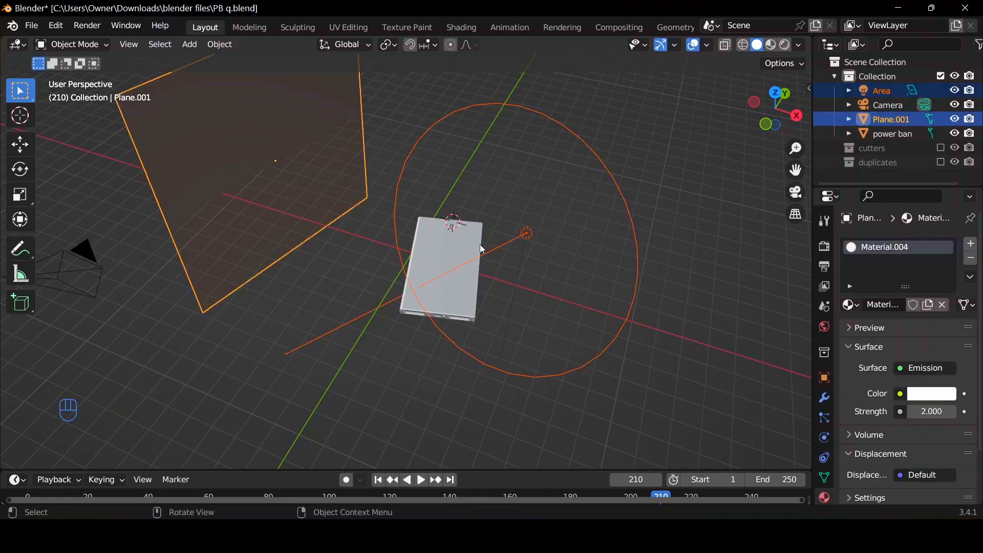
key(Delete)
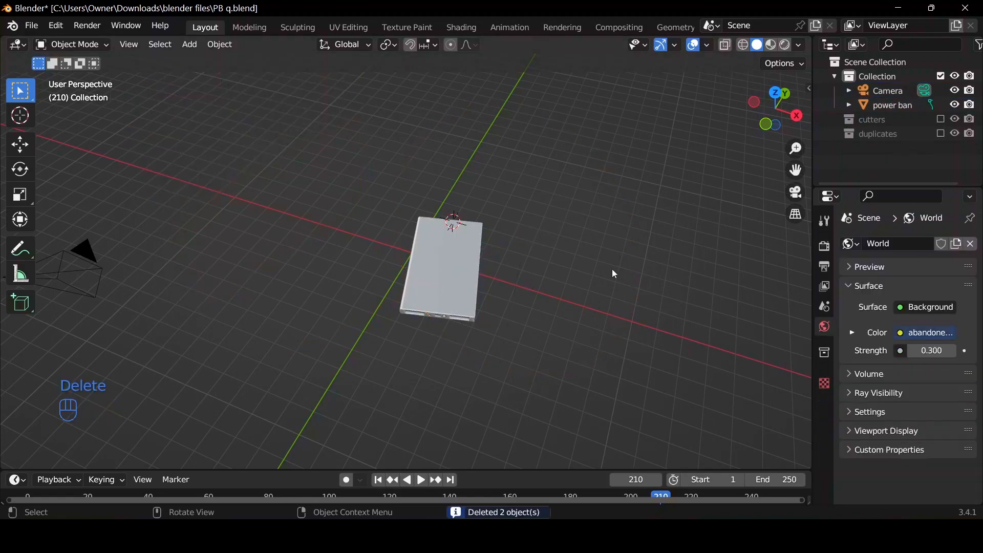
Select the remaining power bank and snap the 3D cursor to the world origin.
scroll(487, 285, up, 1)
click(492, 301)
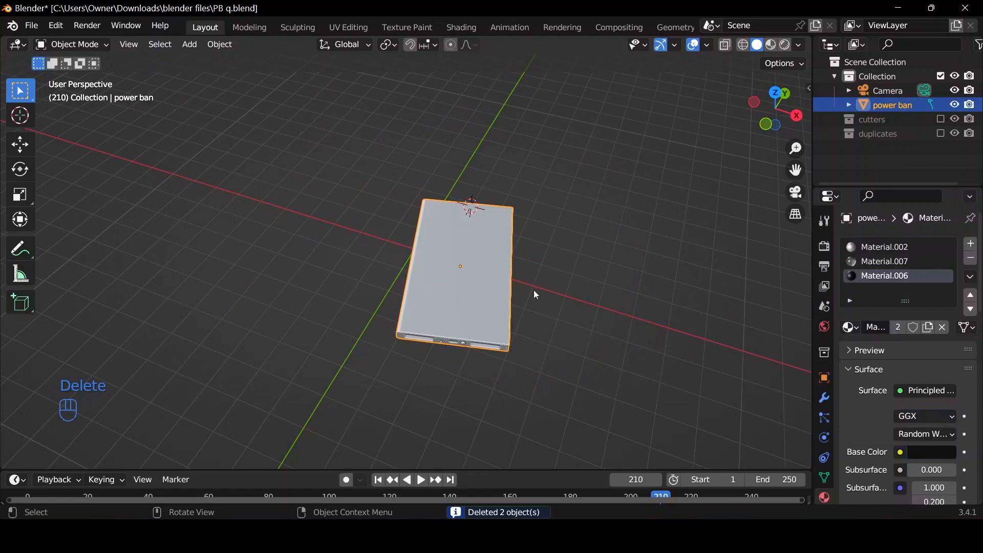
scroll(534, 290, up, 1)
key(shift+s)
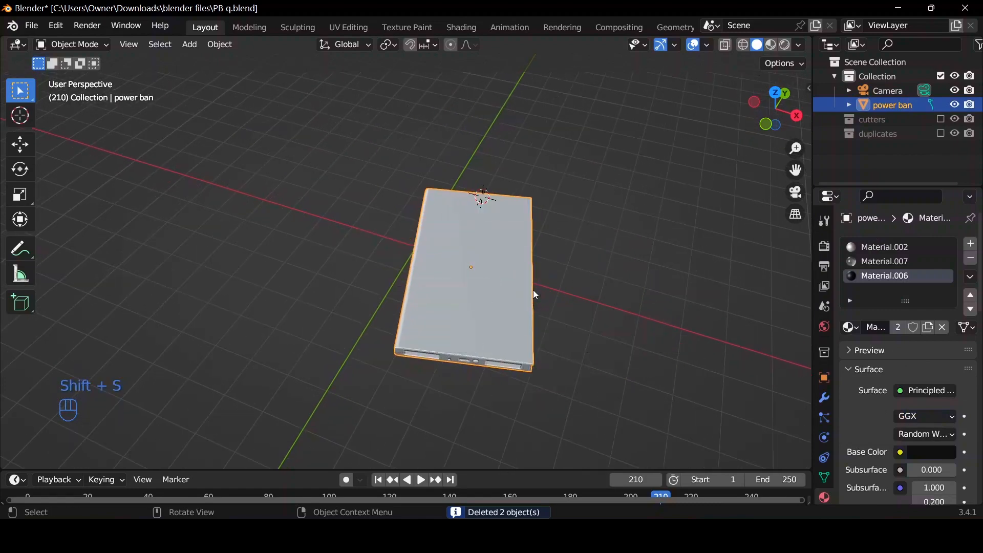
key(shift+s)
click(413, 340)
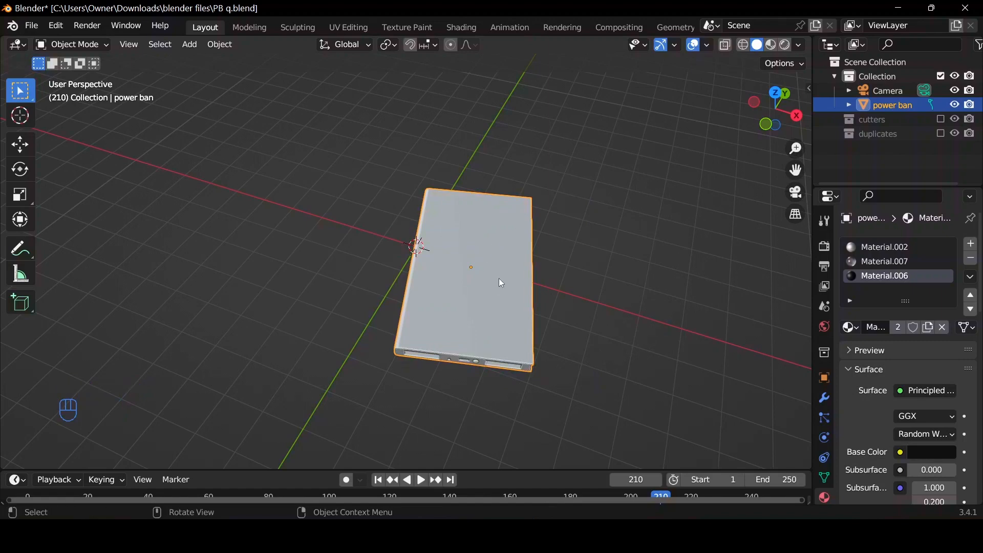
Clear the power bank's location and rotation, and apply all its transforms.
key(alt+g)
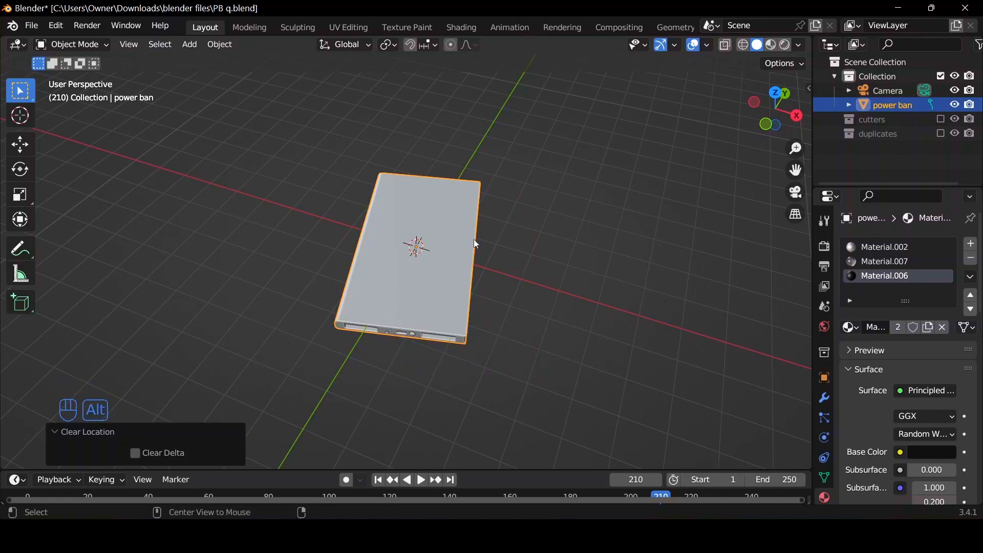
key(alt+r)
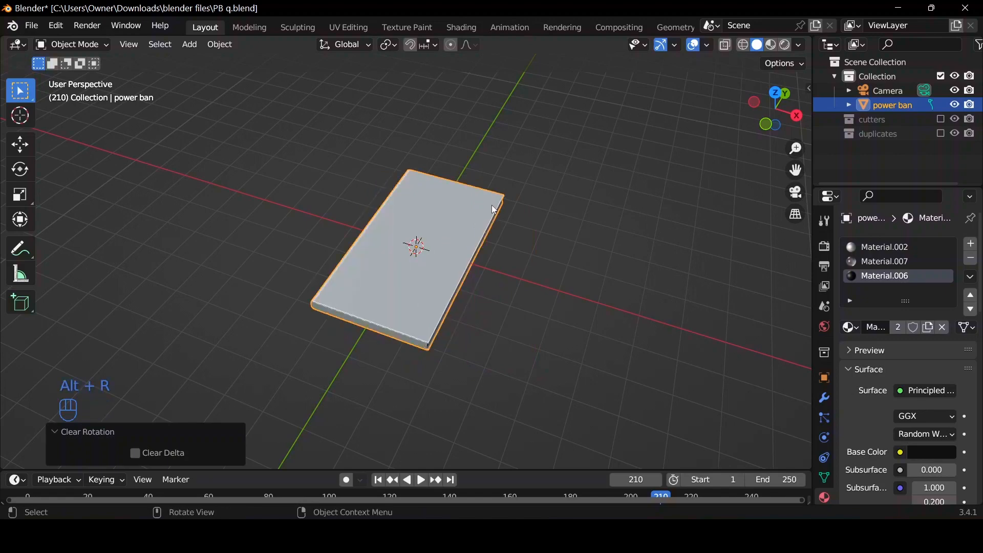
key(ctrl+a)
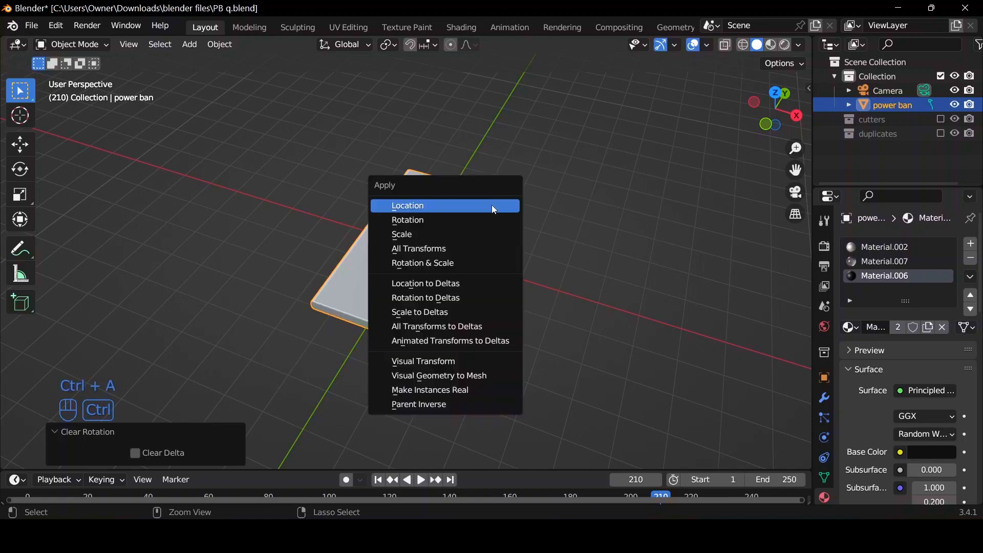
click(462, 249)
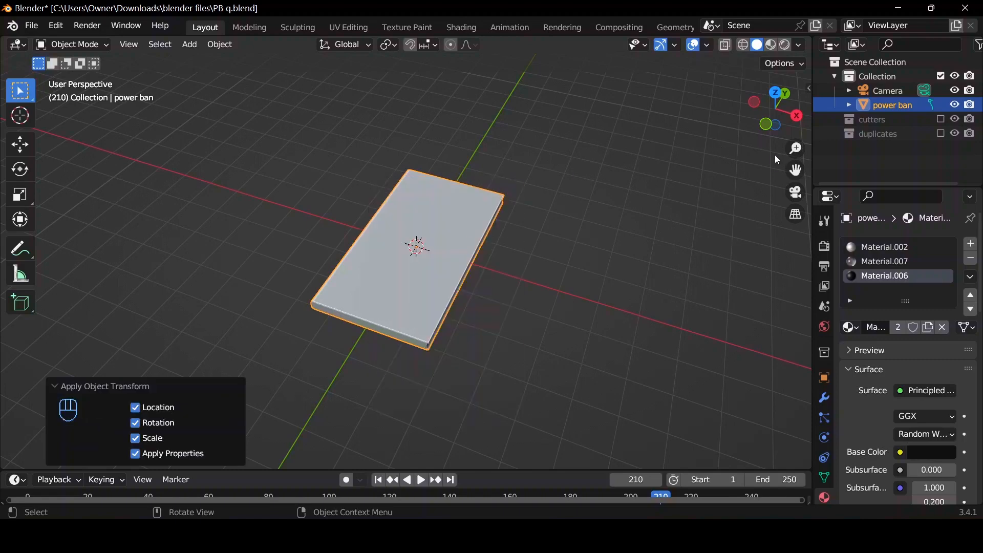
Rotate the power bank 90° around the global X axis so it stands upright.
drag(777, 112, 693, 88)
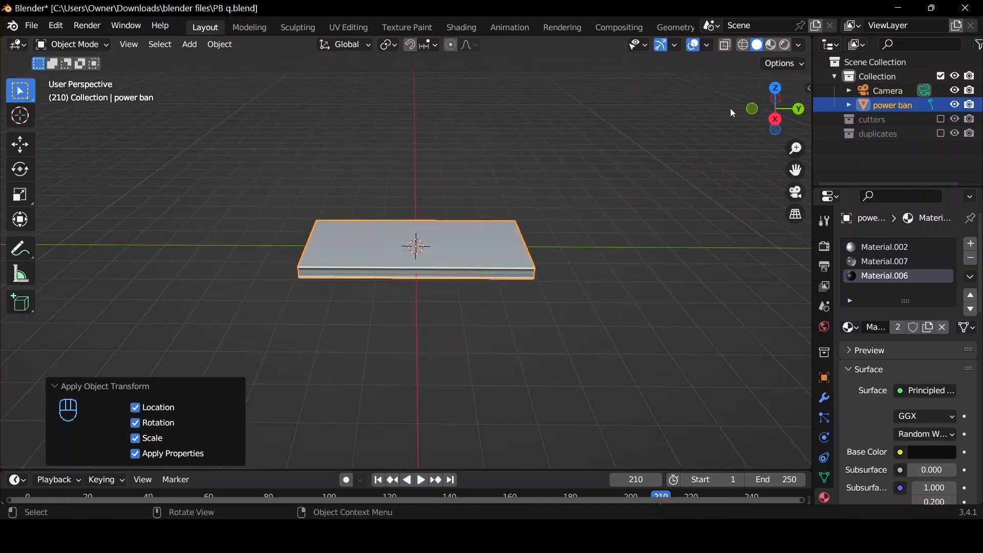
mouse_move(774, 110)
mouse_down()
mouse_move(818, 131)
mouse_move(784, 109)
mouse_up()
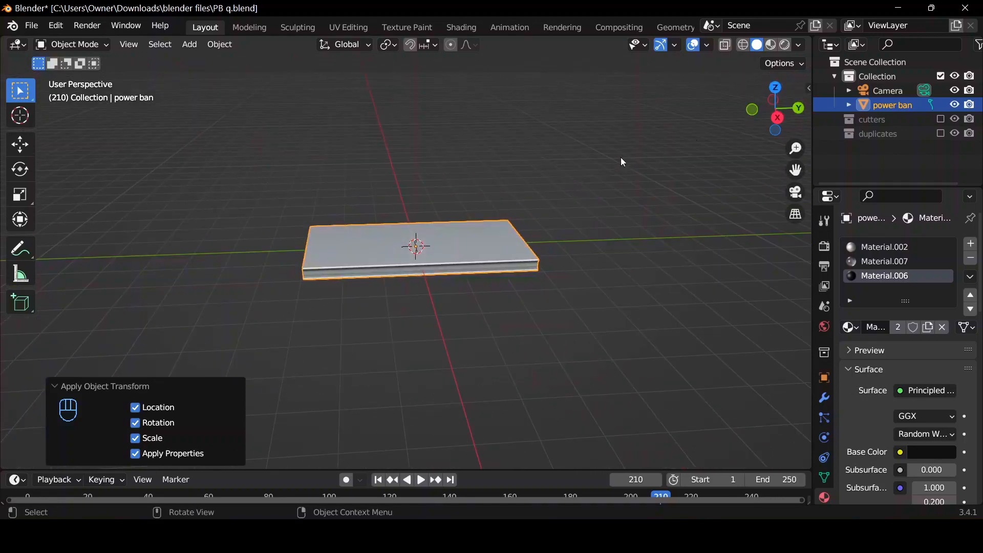
key(r)
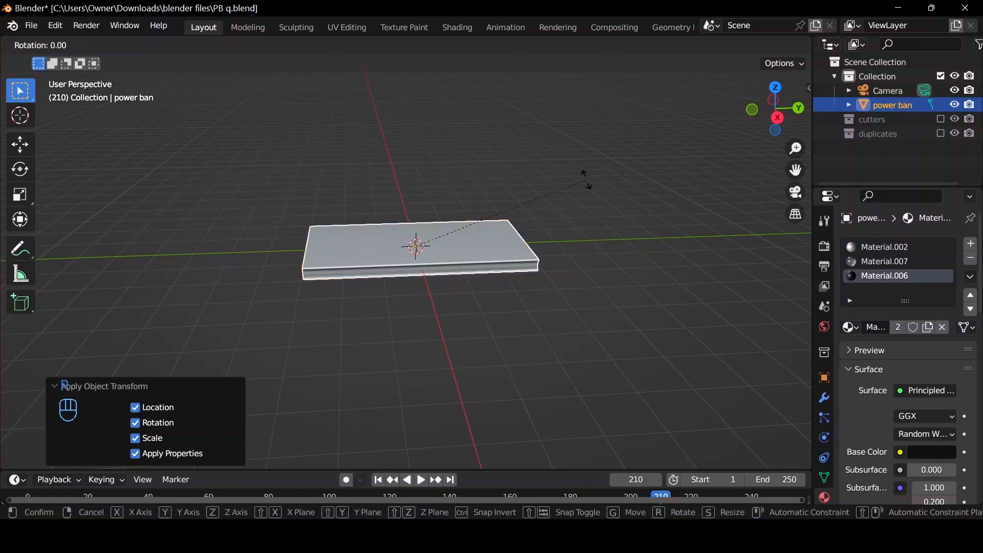
text(x)
text(9)
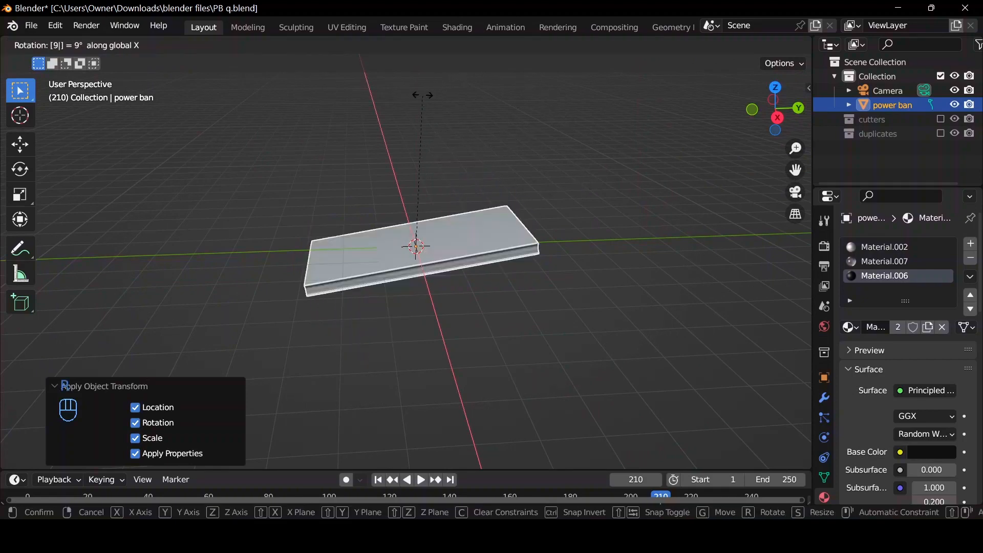
text(0)
key(Return)
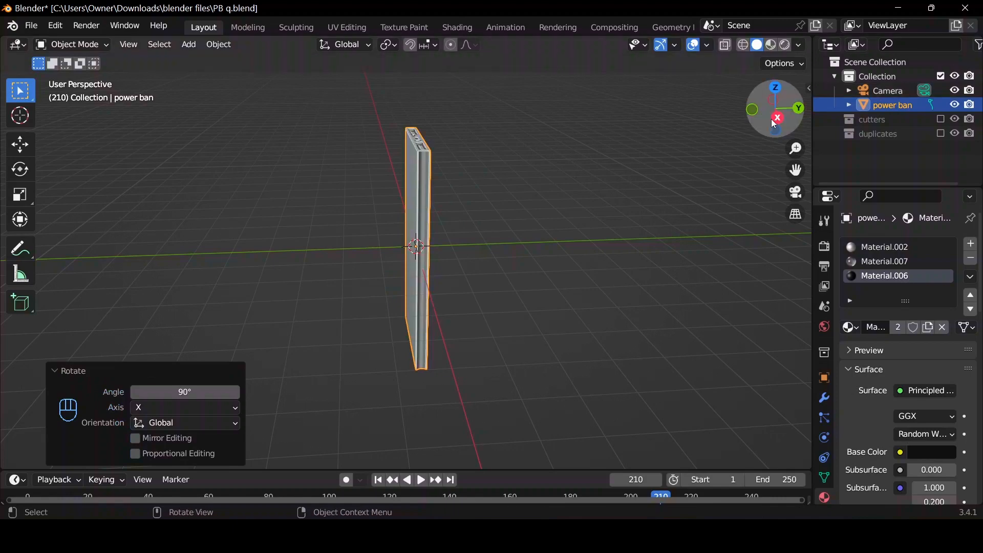
Add a mesh plane at the world origin and rotate it 90° around the global X axis.
drag(776, 109, 763, 115)
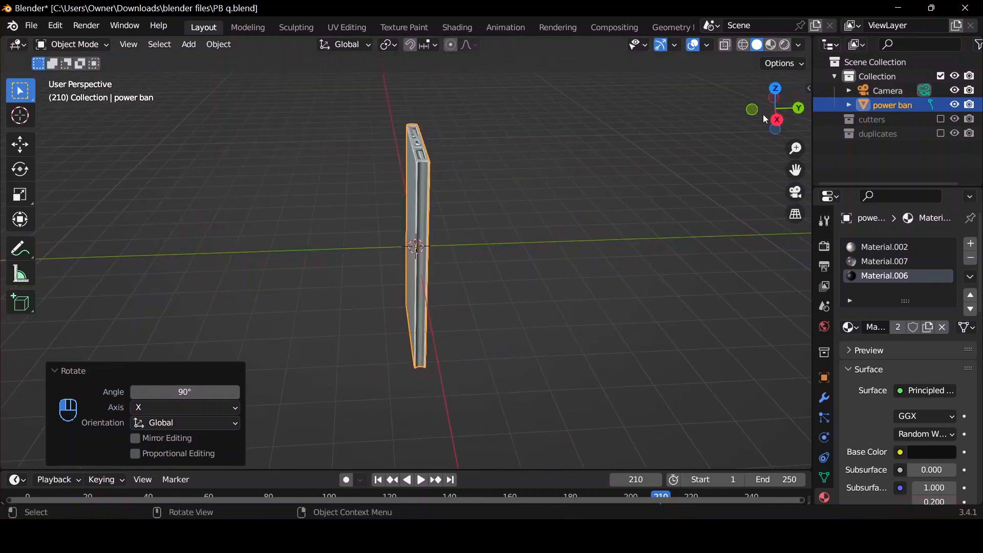
scroll(512, 235, down, 2)
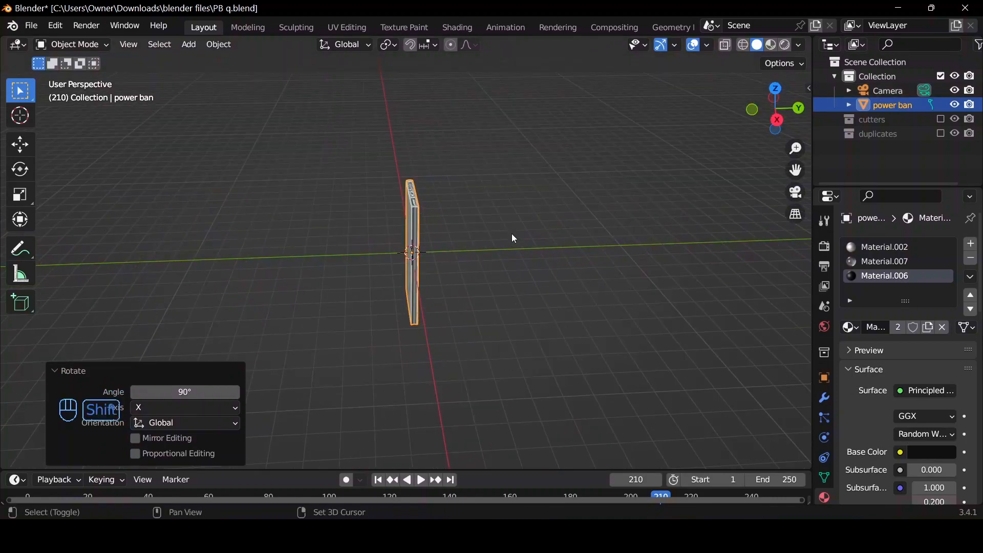
key(shift+a)
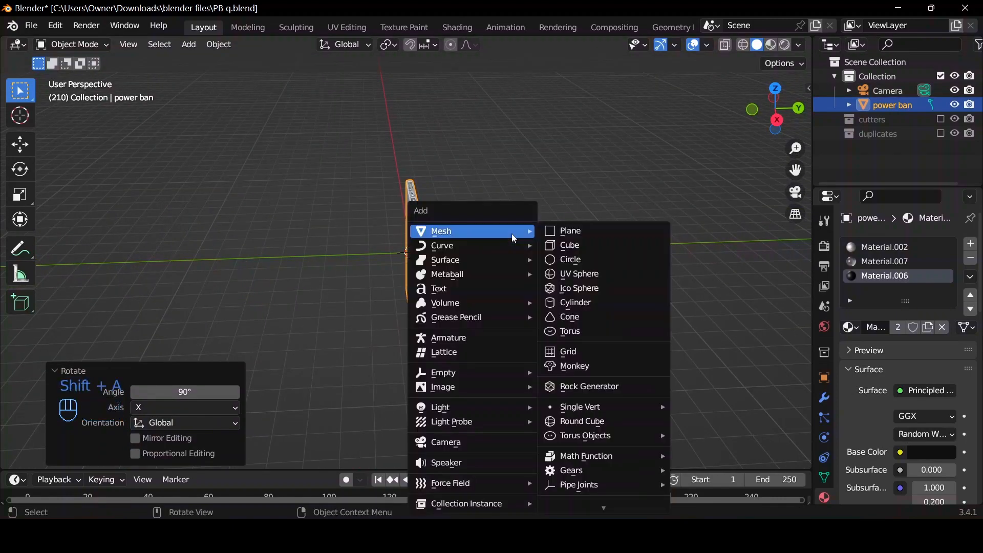
click(558, 233)
text(rx)
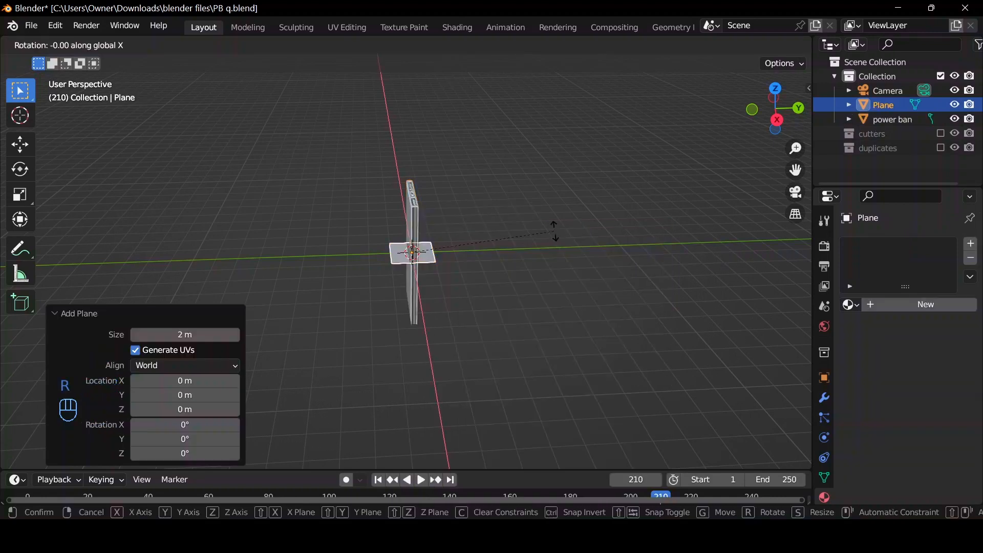
text(90)
key(Return)
Move the plane along the positive Y axis to a spot well behind the power bank.
key(g)
key(y)
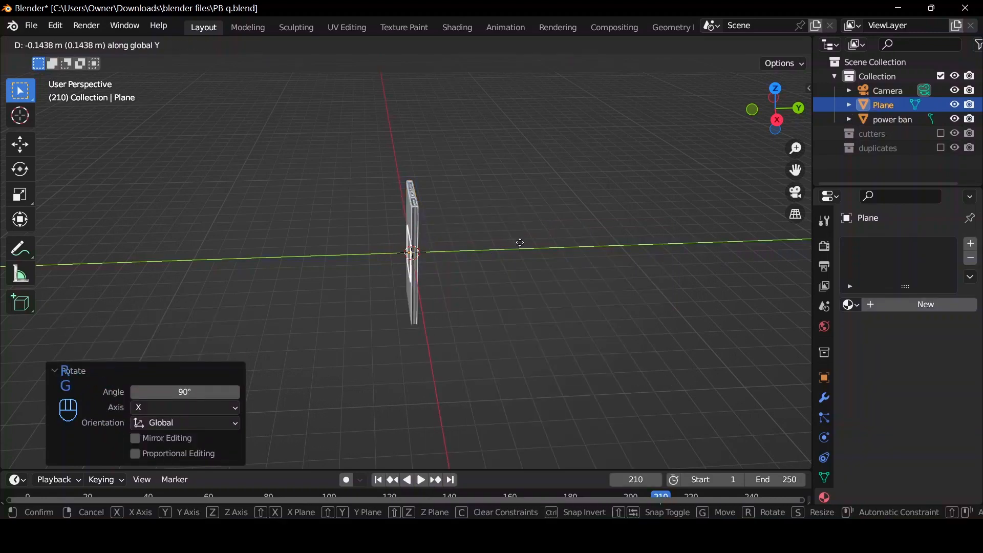
click(676, 201)
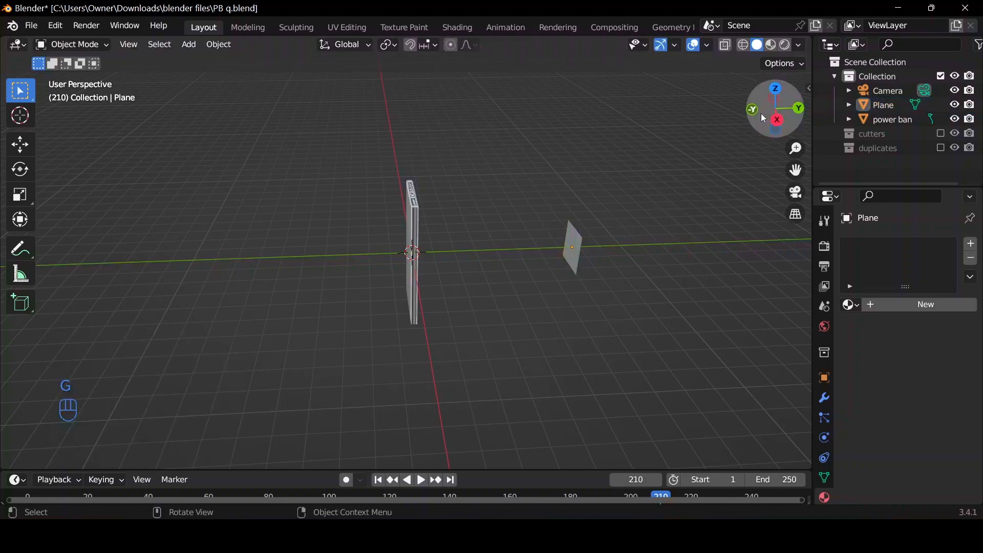
In the front view, scale the plane uniformly by about 8.406 as a backdrop for the power bank.
click(753, 111)
scroll(631, 154, up, 3)
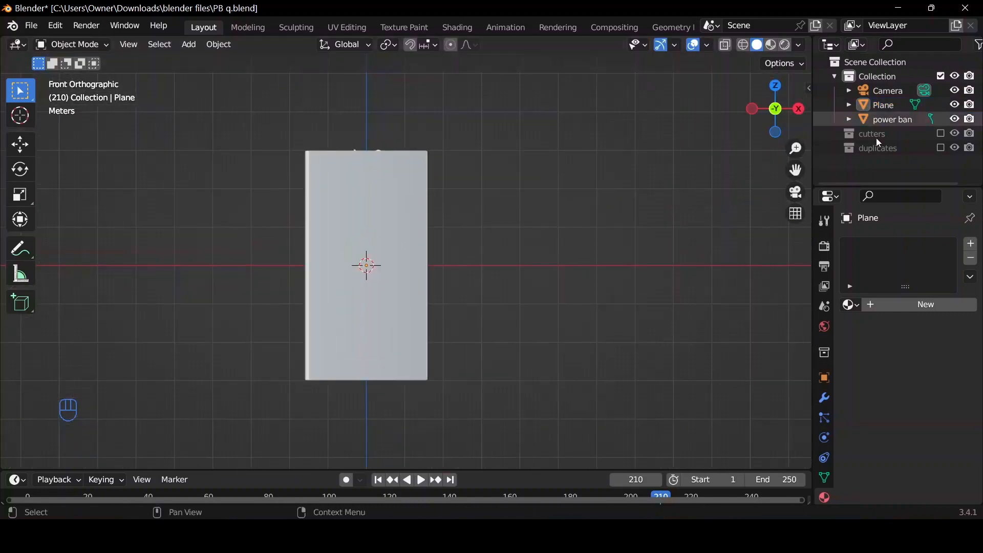
click(902, 105)
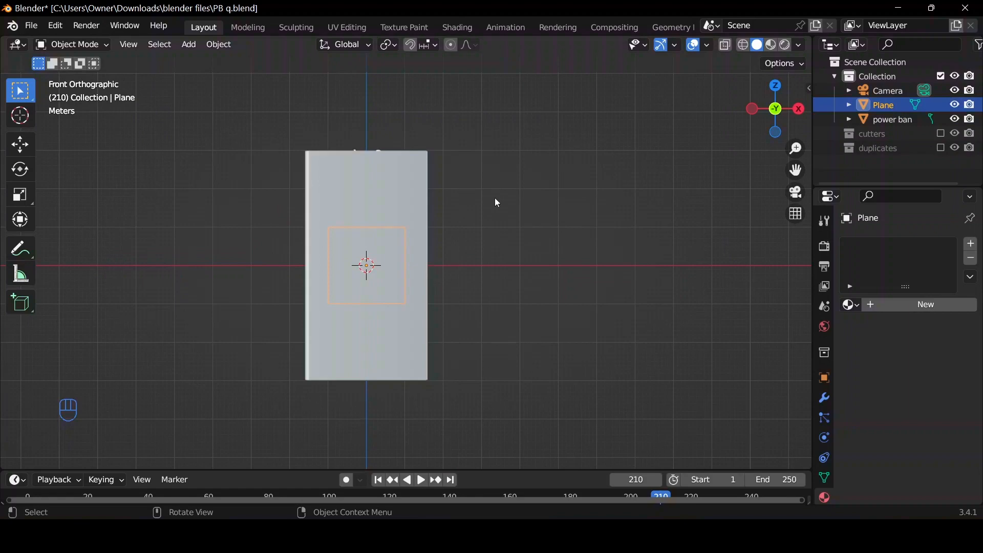
key(s)
click(14, 212)
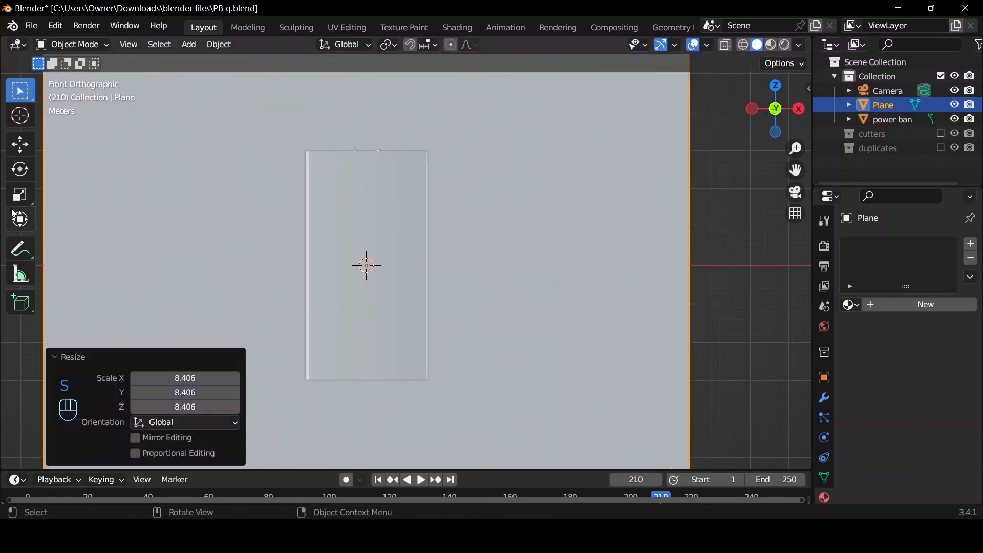
Align the scene camera to the front view with the whole power bank in sight.
scroll(512, 157, down, 2)
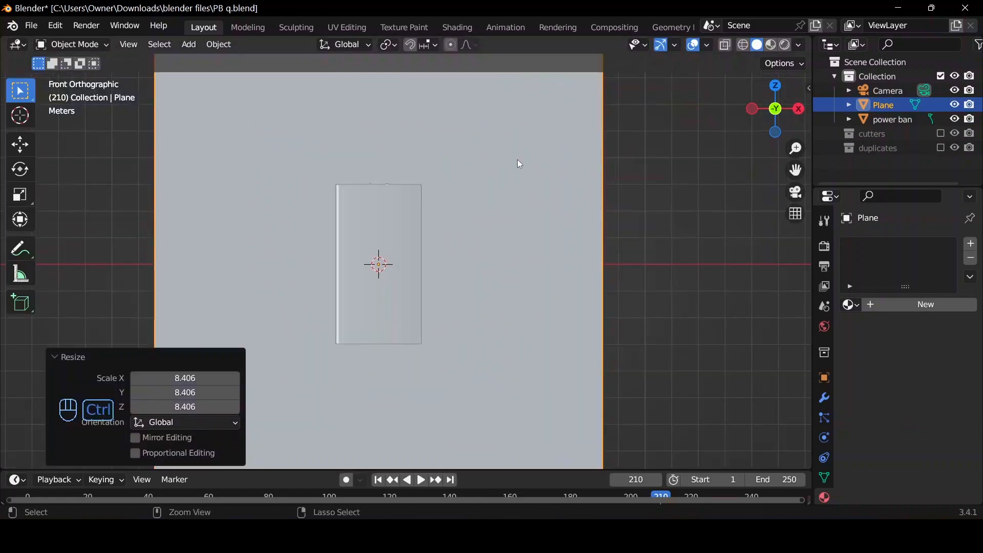
key(ctrl+alt+KP_0)
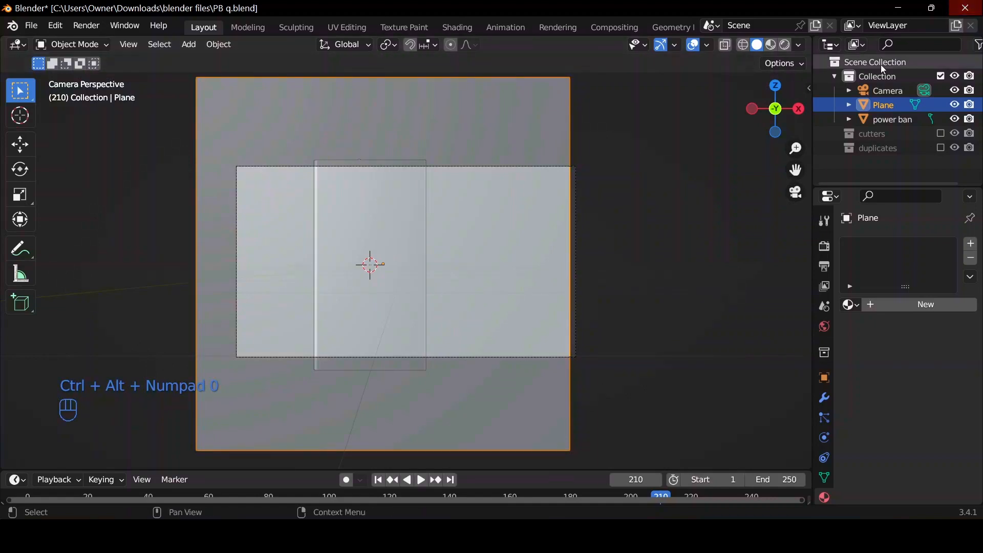
Move the camera about -1.013 m along the global X axis to center the power bank in the frame.
click(891, 90)
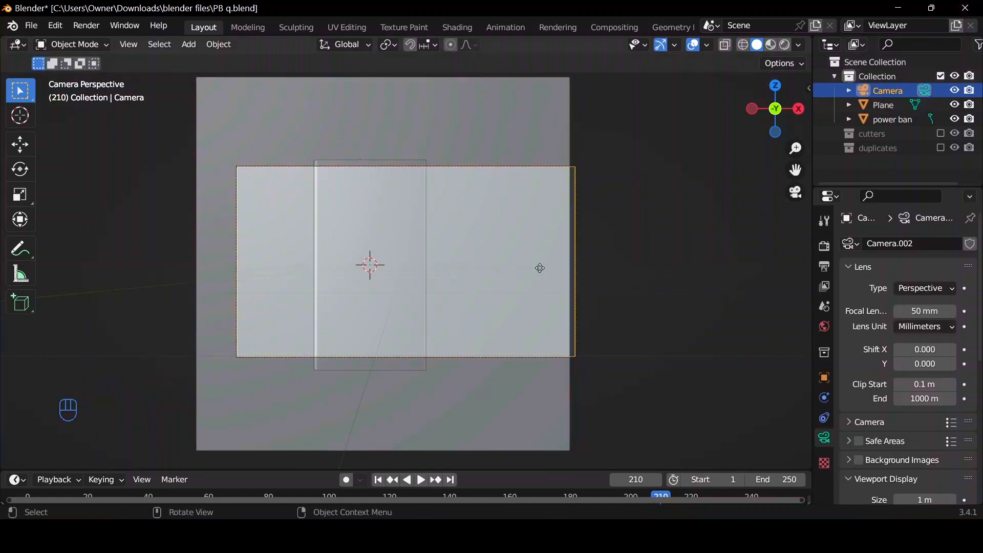
key(g)
key(x)
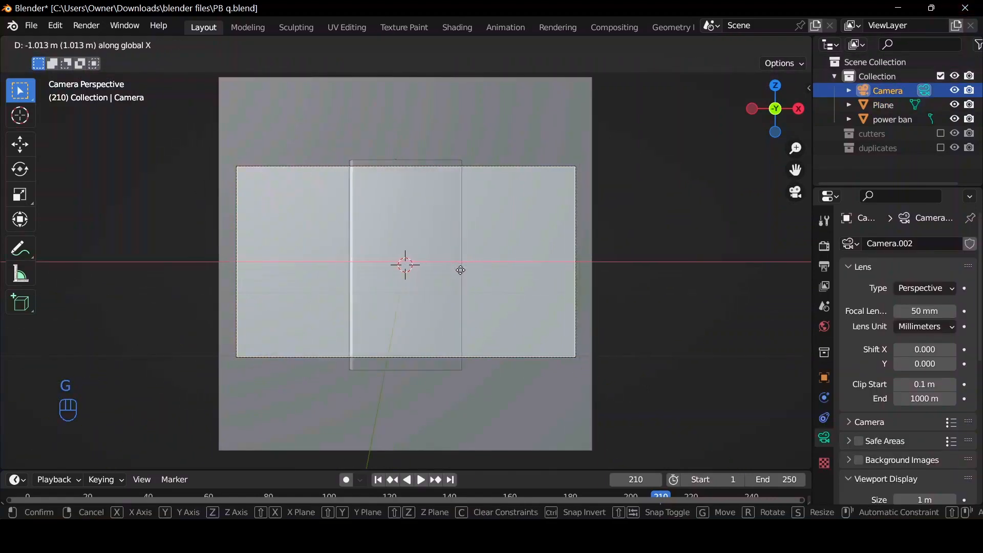
click(511, 252)
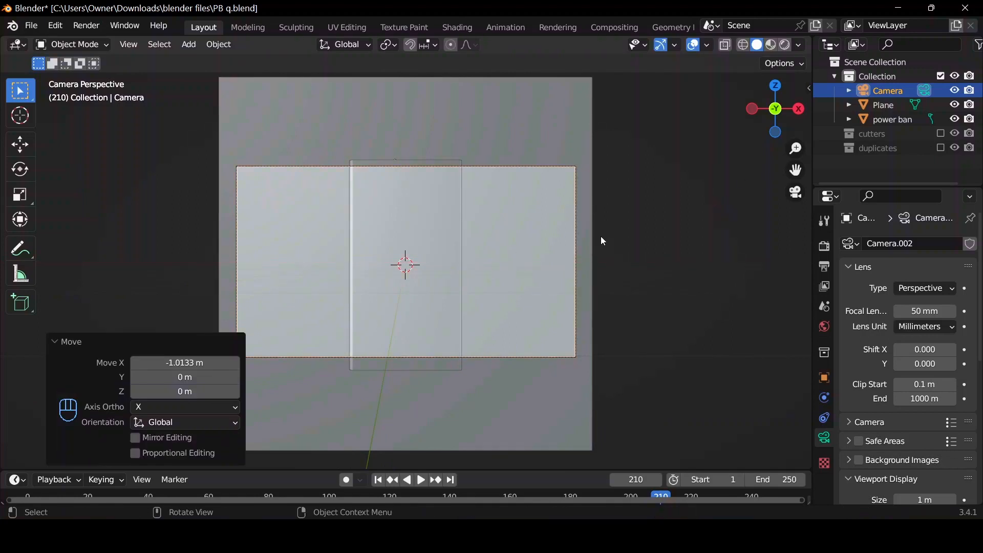
Pull the camera back about 8.808 m along its local Z axis, away from the power bank.
key(g)
key(z)
key(z)
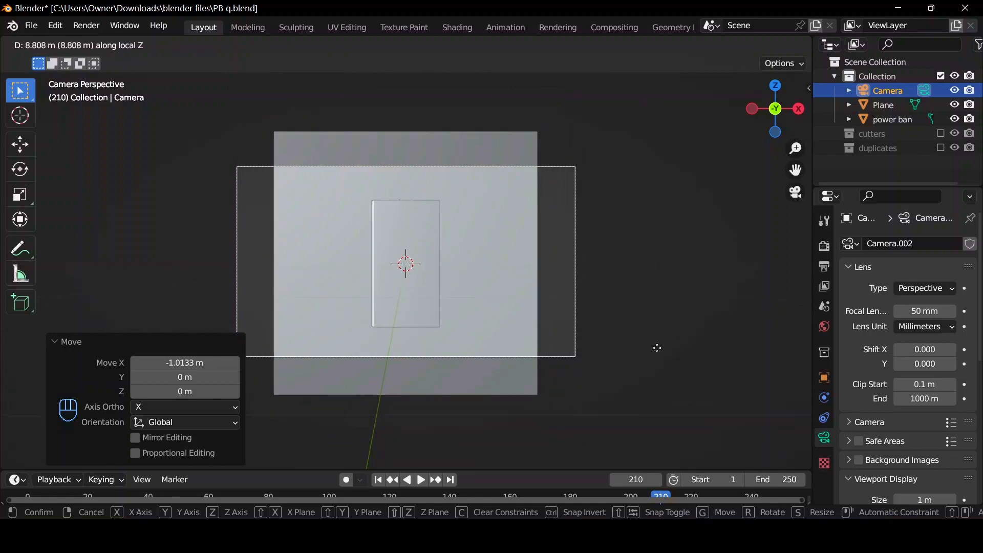
click(658, 347)
scroll(921, 442, down, 4)
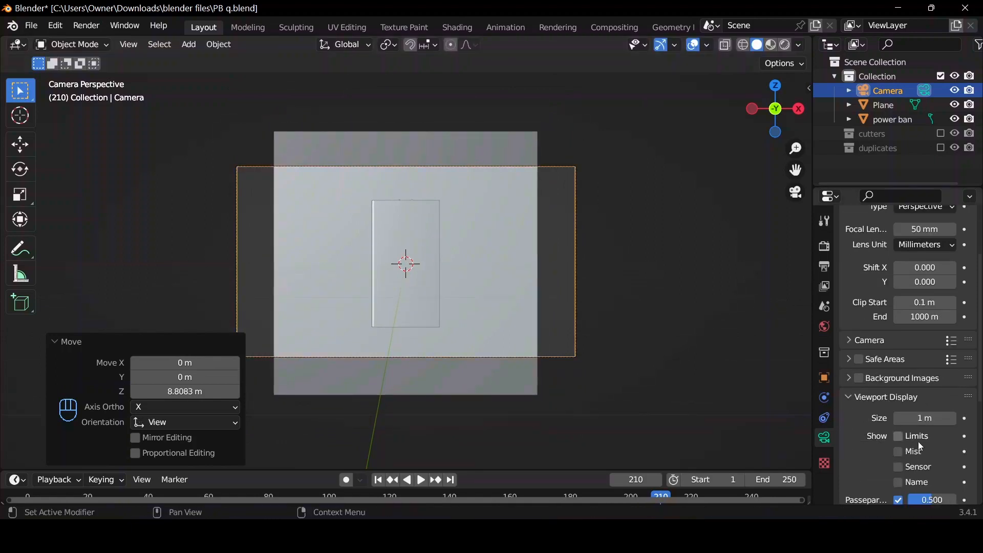
Scale the backdrop plane uniformly by about 1.809 so it fills the whole camera frame.
click(512, 253)
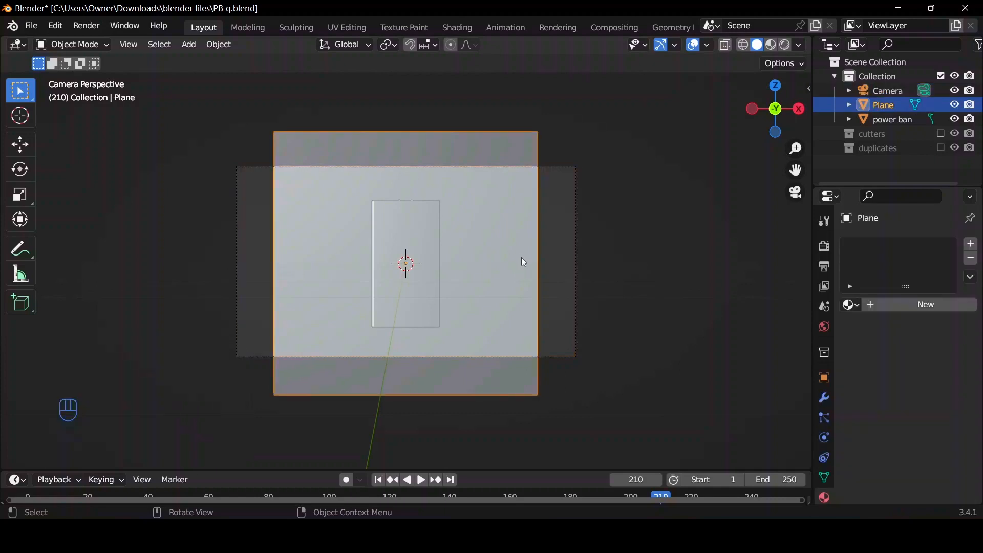
key(s)
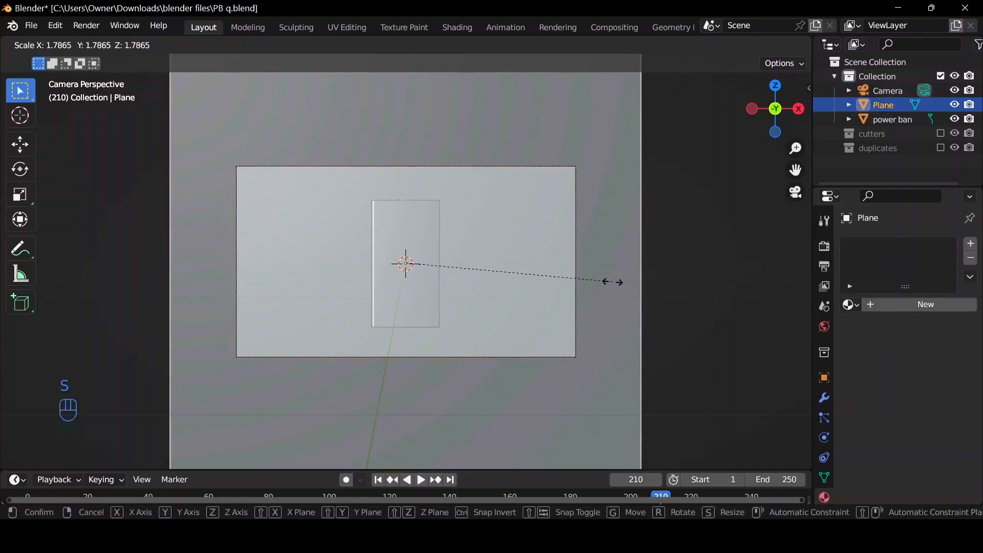
click(615, 283)
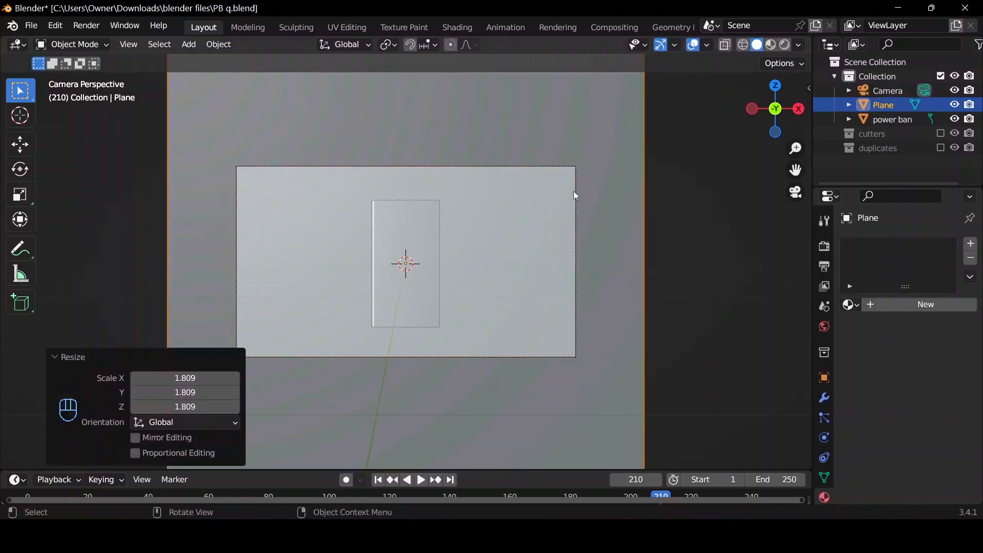
Add a point light at the world origin.
drag(768, 112, 221, 271)
scroll(218, 267, down, 4)
drag(768, 114, 762, 131)
scroll(398, 206, up, 2)
scroll(399, 215, down, 2)
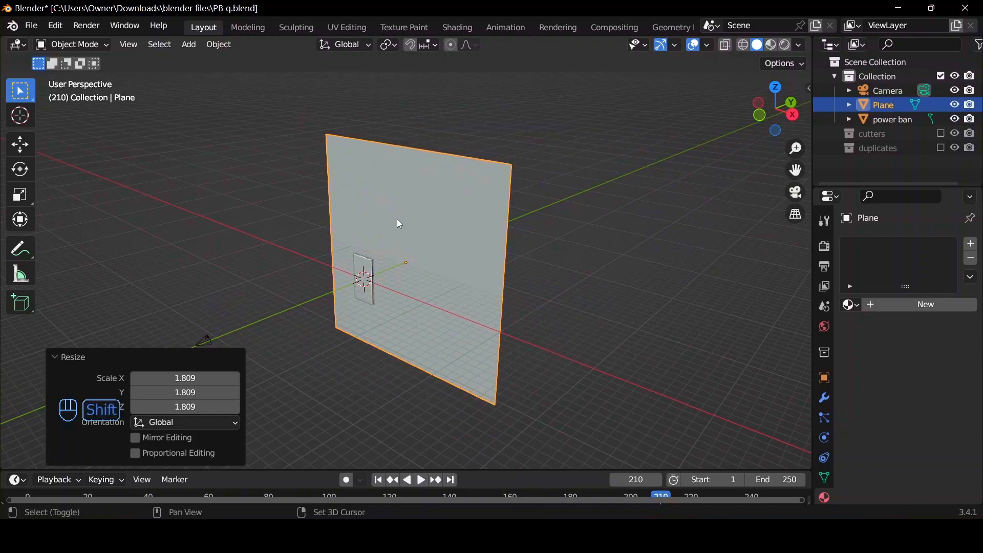
key(shift+a)
mouse_move(389, 396)
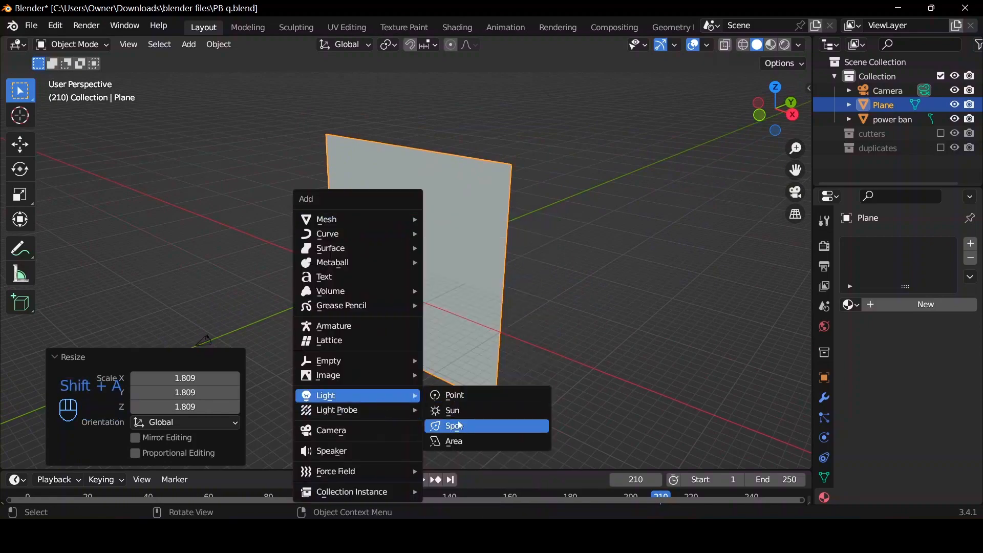
click(457, 396)
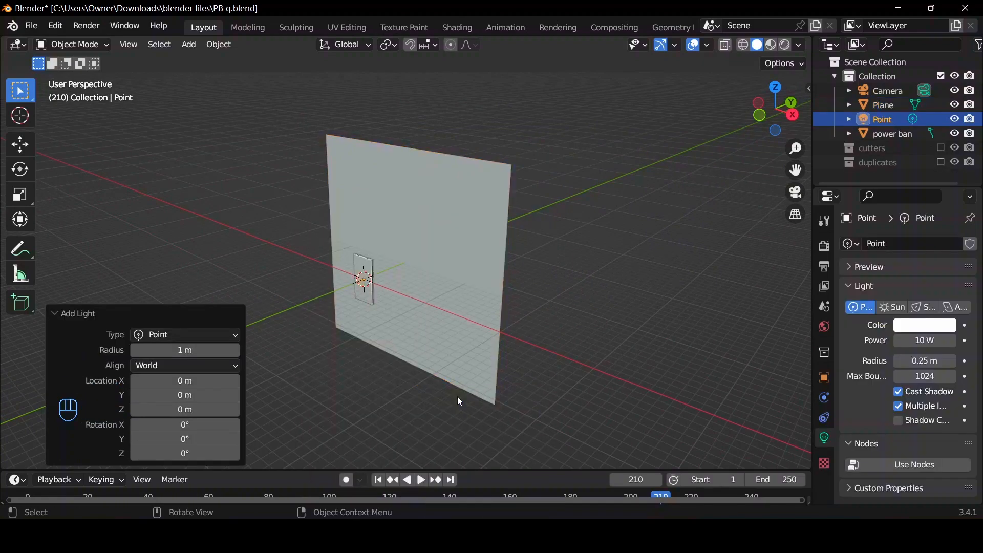
Move the point light about 2.255 m along Y behind the power bank and set its radius to 1.2 m.
scroll(394, 351, up, 4)
scroll(395, 351, down, 4)
key(g)
key(y)
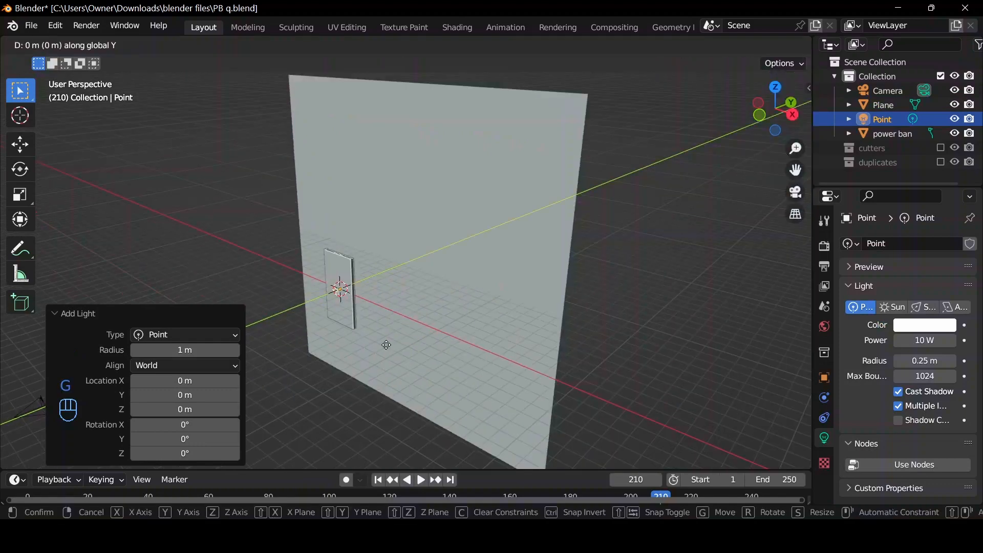
click(404, 330)
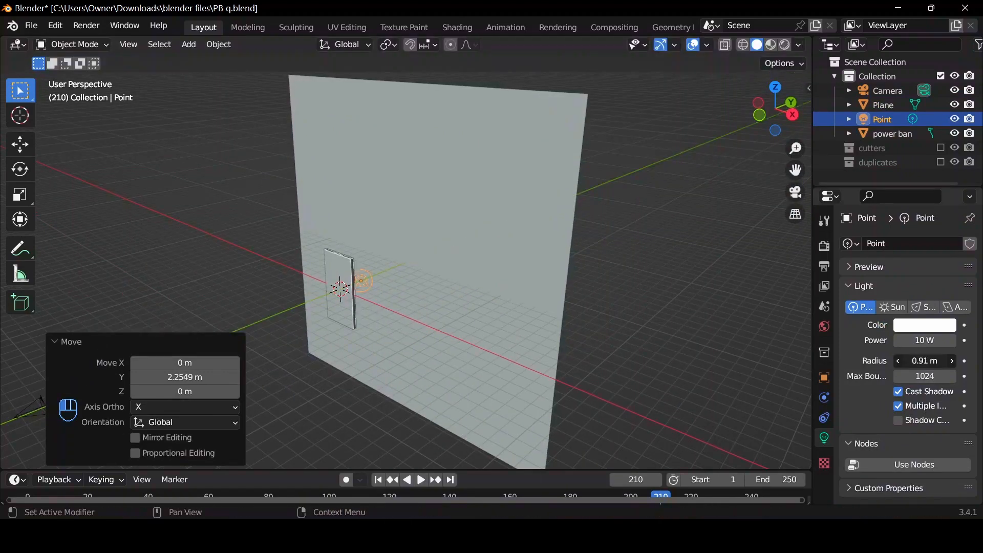
click(795, 192)
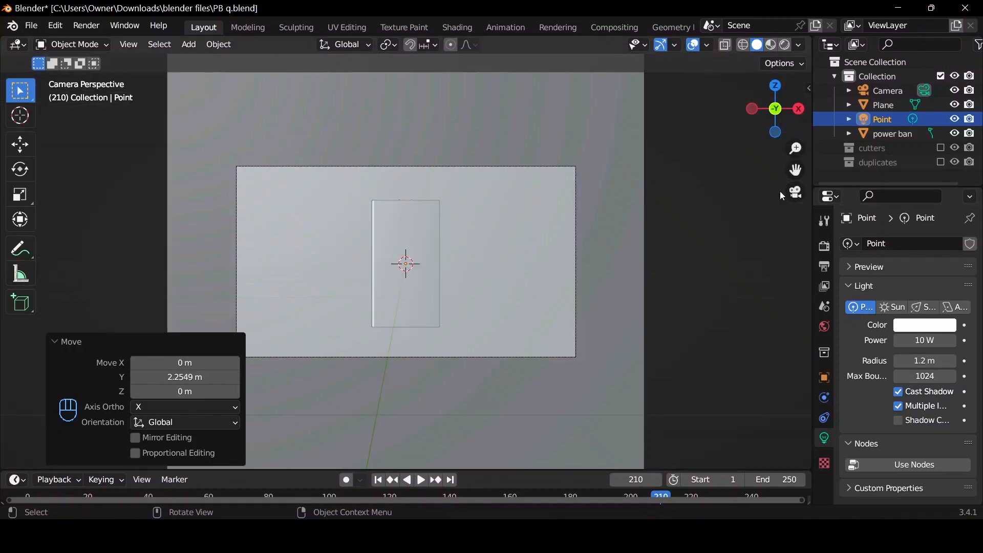
Add an area light and move it about 16.03 m in X, -7.53 m in Y and 9.86 m in Z.
drag(769, 110, 714, 177)
scroll(535, 196, down, 5)
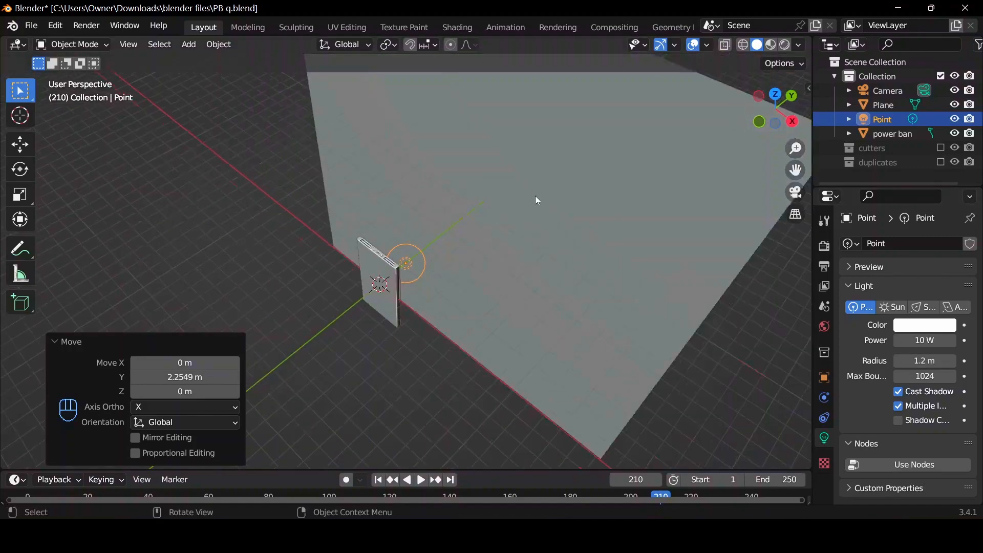
key(shift+a)
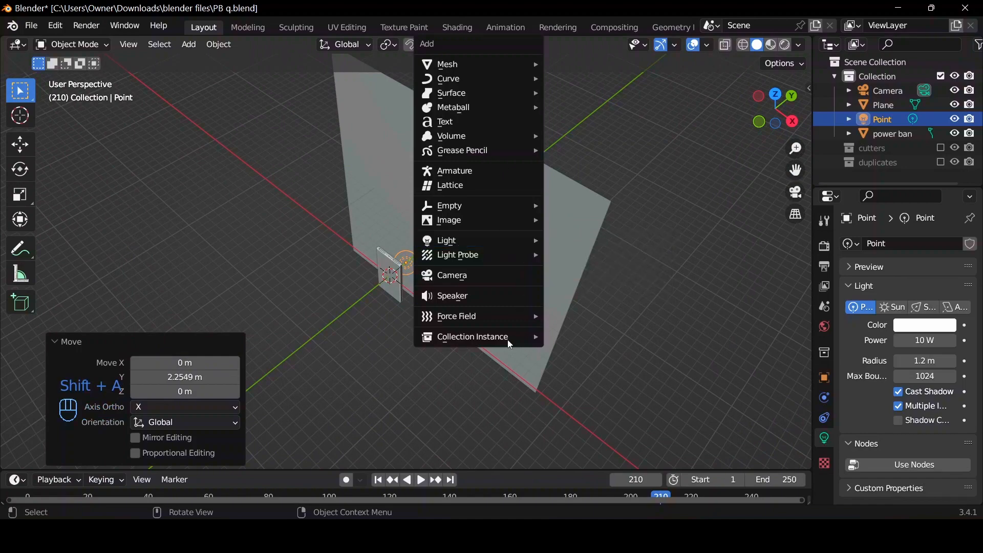
mouse_move(501, 239)
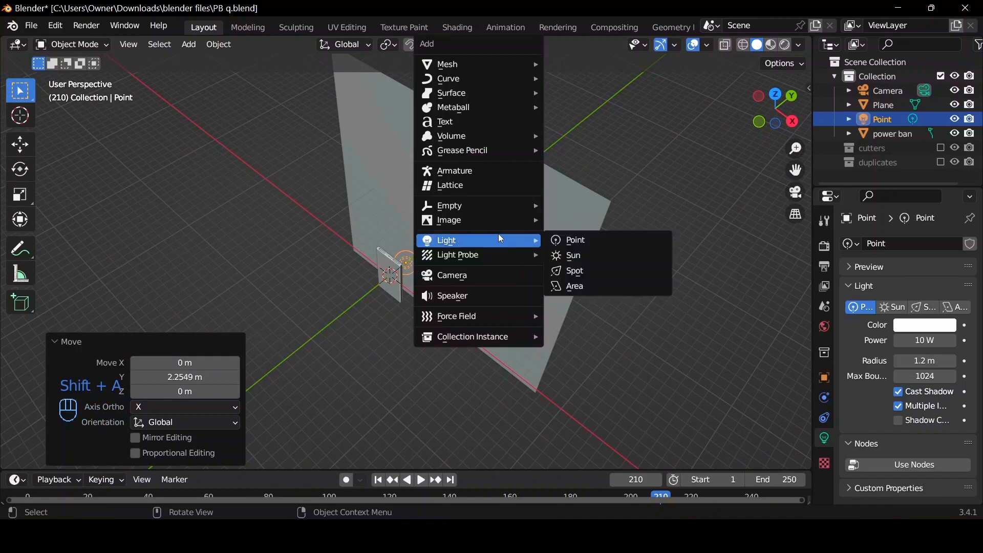
click(601, 284)
drag(760, 109, 643, 173)
key(g)
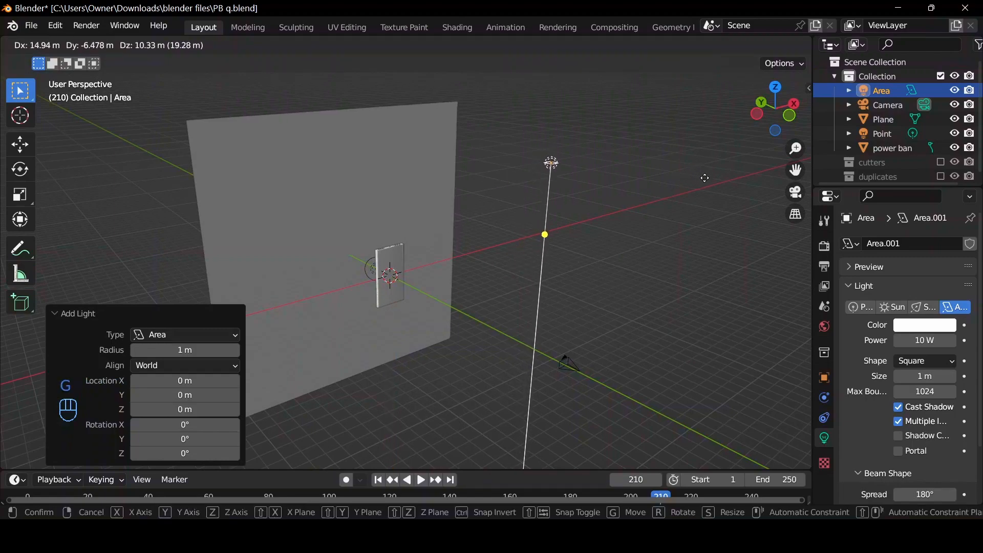
click(718, 187)
Enlarge the square area light to 13.6 m and trackball-rotate it by about 60.2° and 35° to face the power bank.
drag(572, 171, 661, 235)
drag(742, 122, 529, 215)
key(r)
key(r)
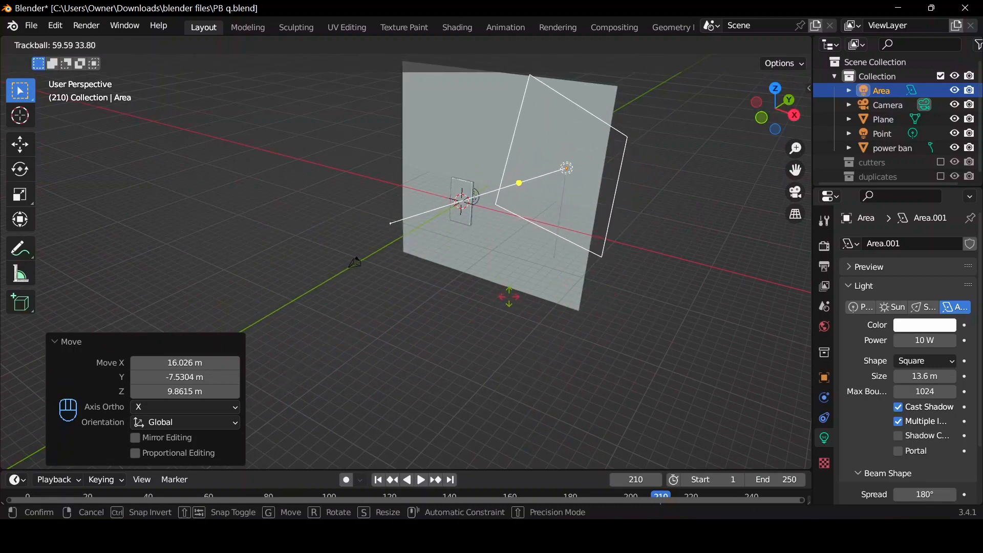
click(598, 205)
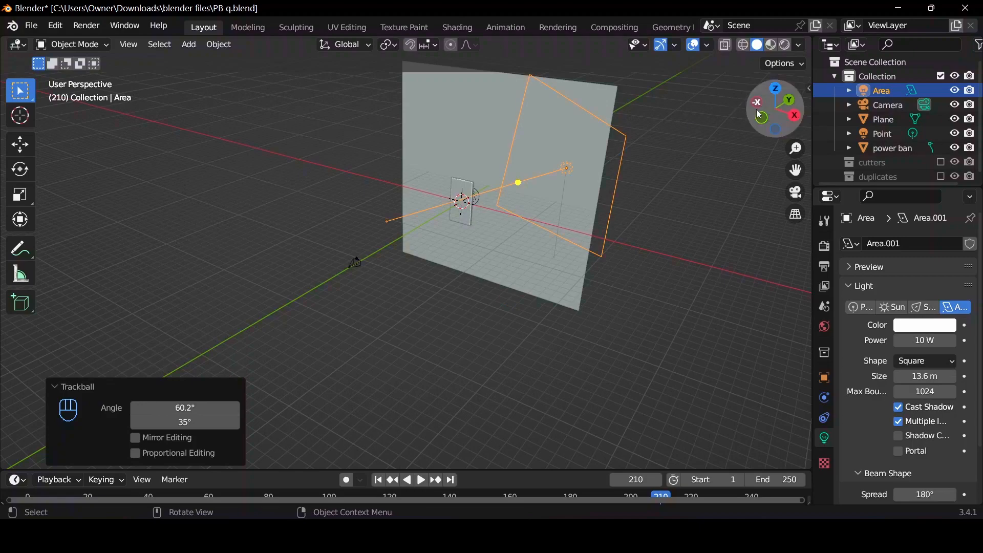
In the top view, move the area light about -2.58 m in X and -11.02 m in Y and rotate it 33.5° toward the power bank.
drag(777, 108, 754, 109)
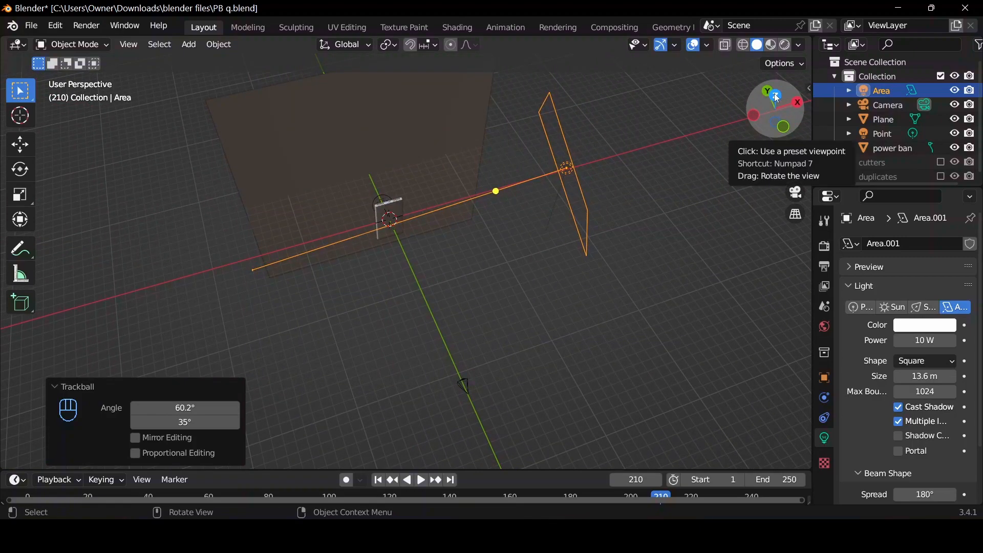
click(774, 96)
key(g)
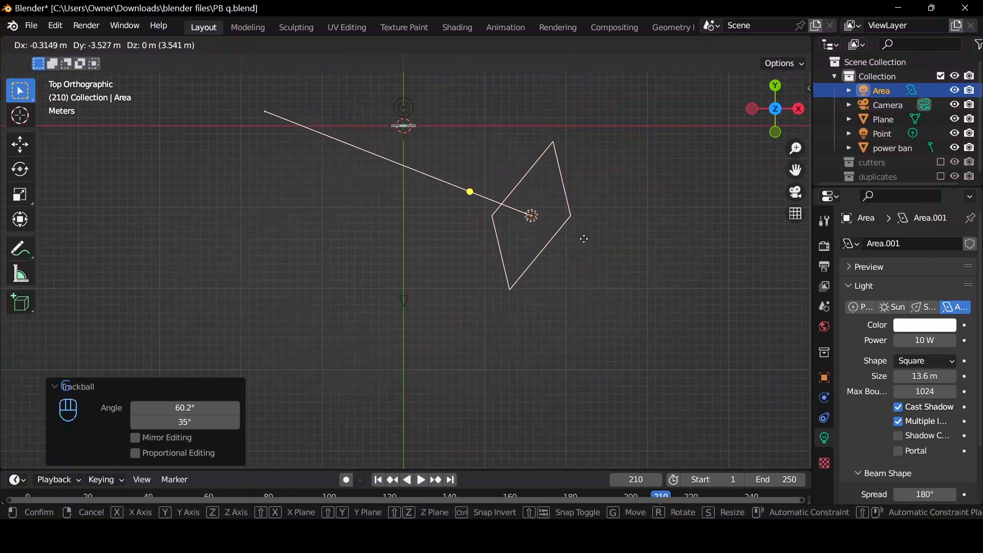
click(569, 287)
key(r)
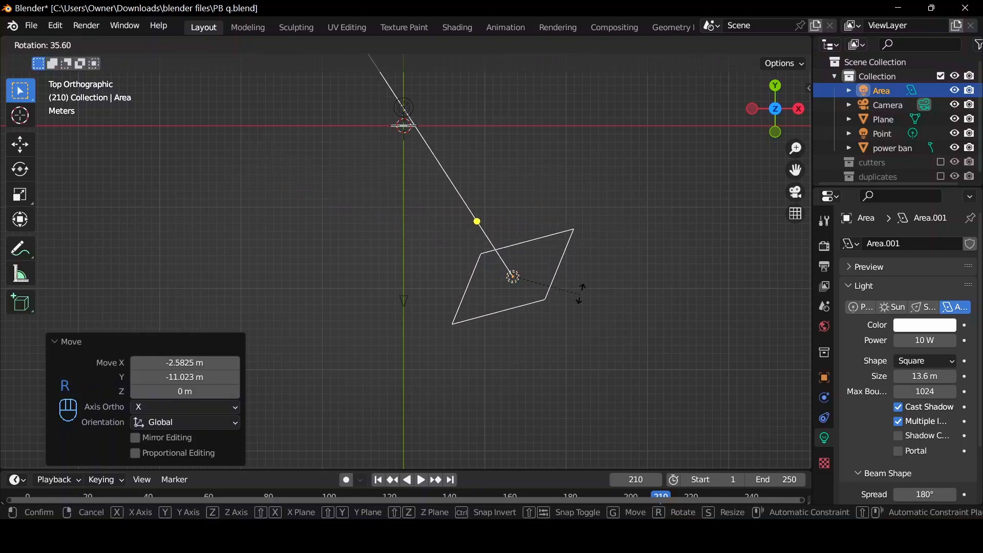
click(582, 291)
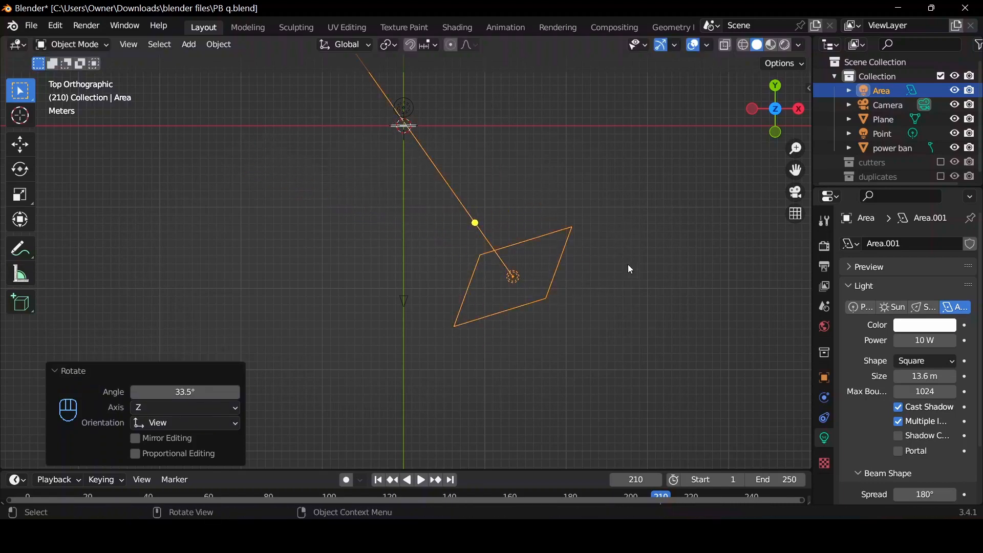
Show the camera view in rendered shading and set the area light's power to 500 W.
click(796, 192)
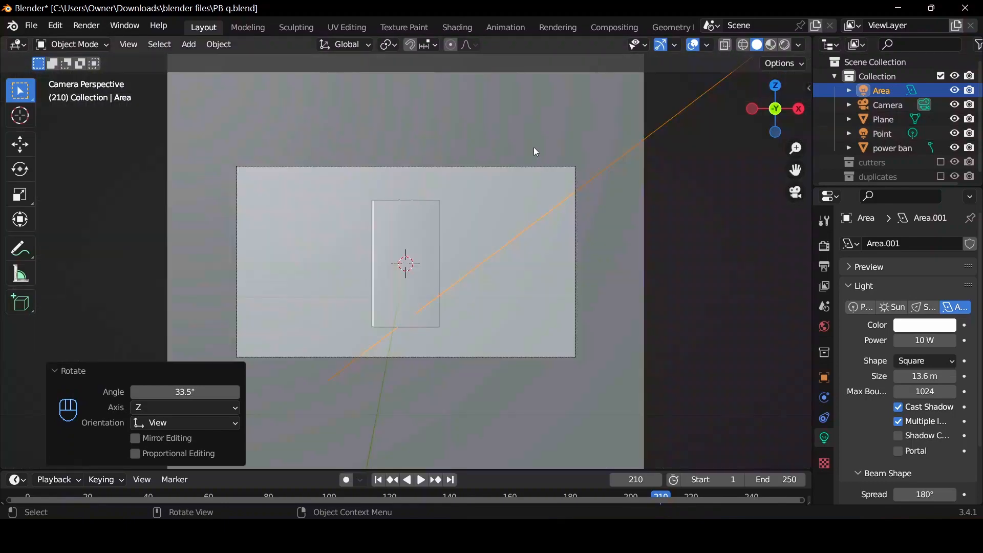
click(783, 45)
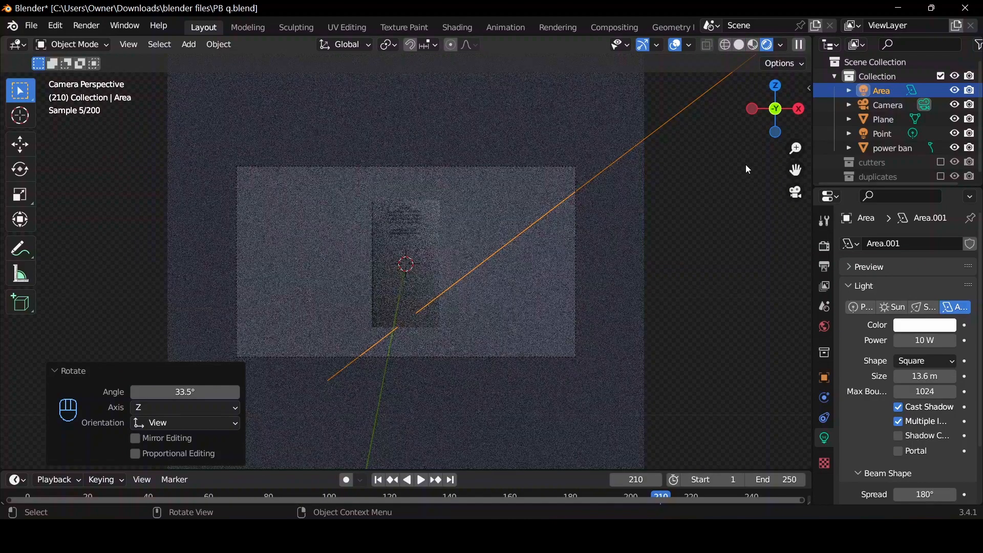
click(928, 346)
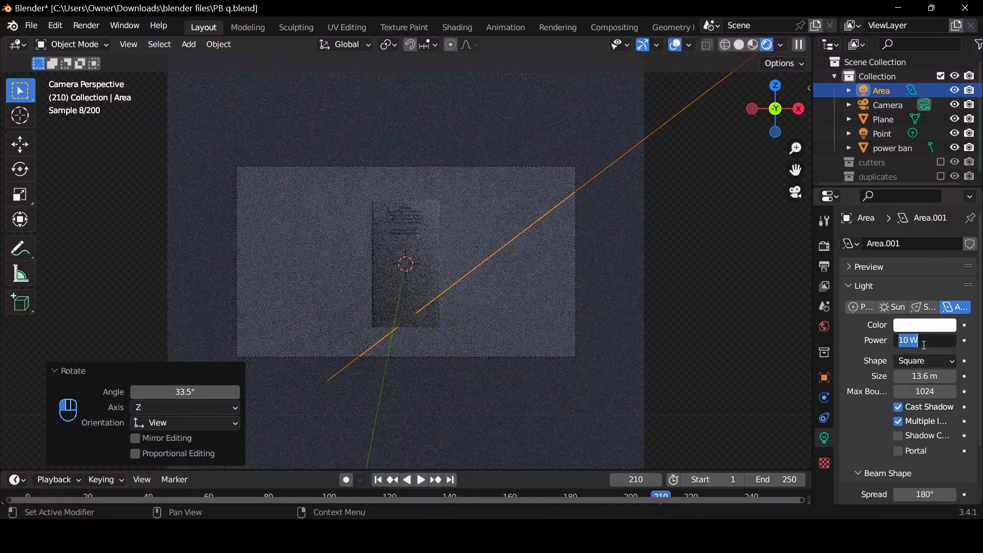
text(500)
key(Return)
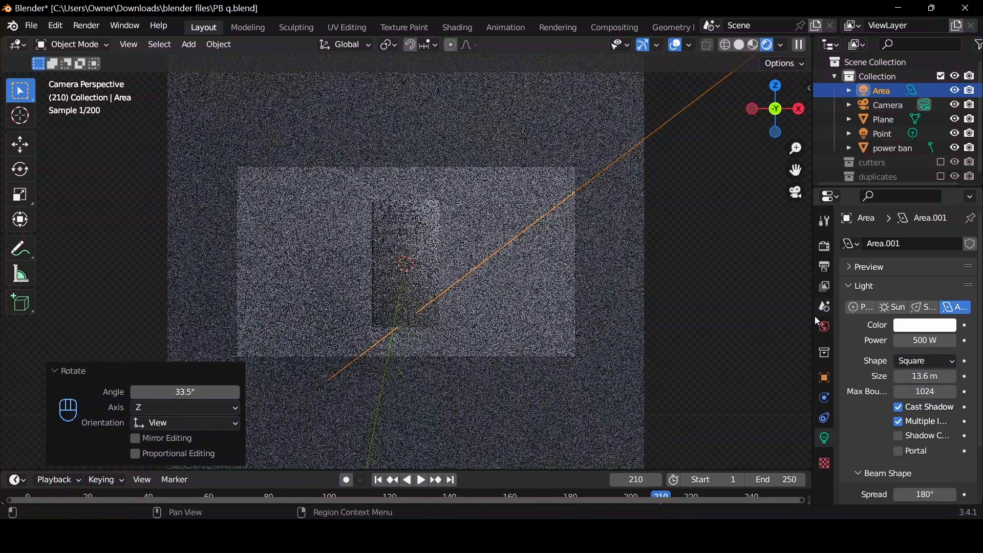
Set the world background strength to 1.
click(823, 326)
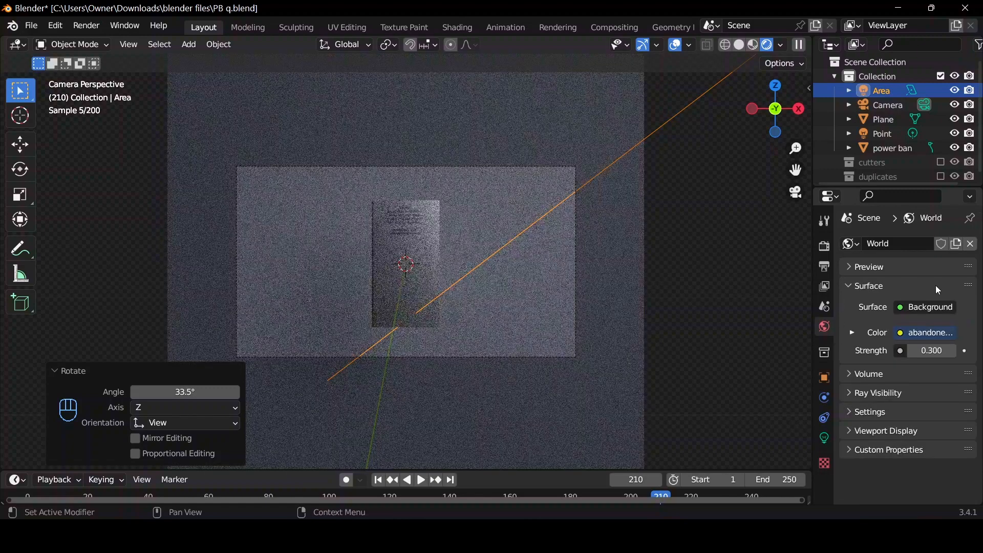
click(939, 348)
key(Return)
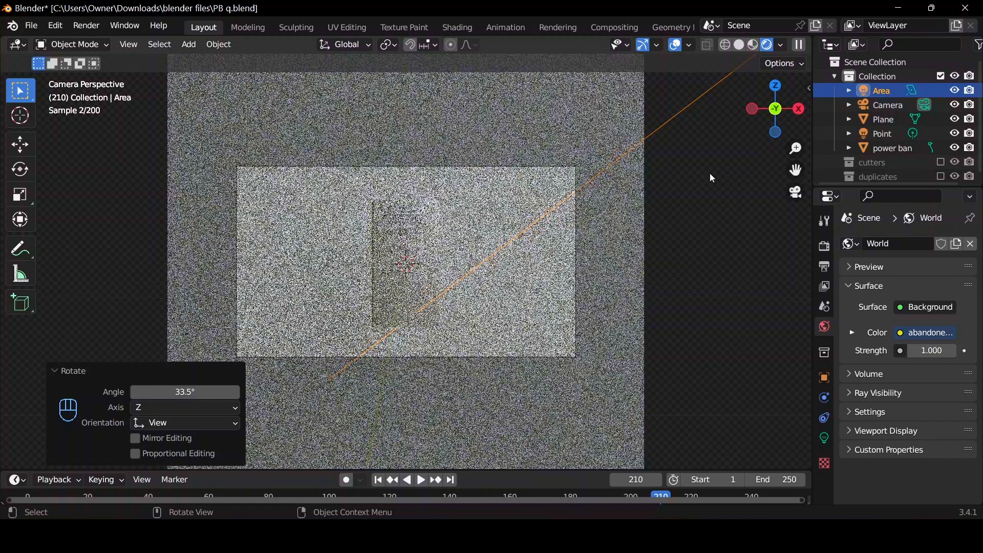
Switch the viewport to solid shading and add a 2 m mesh plane at the world origin.
drag(763, 103, 681, 159)
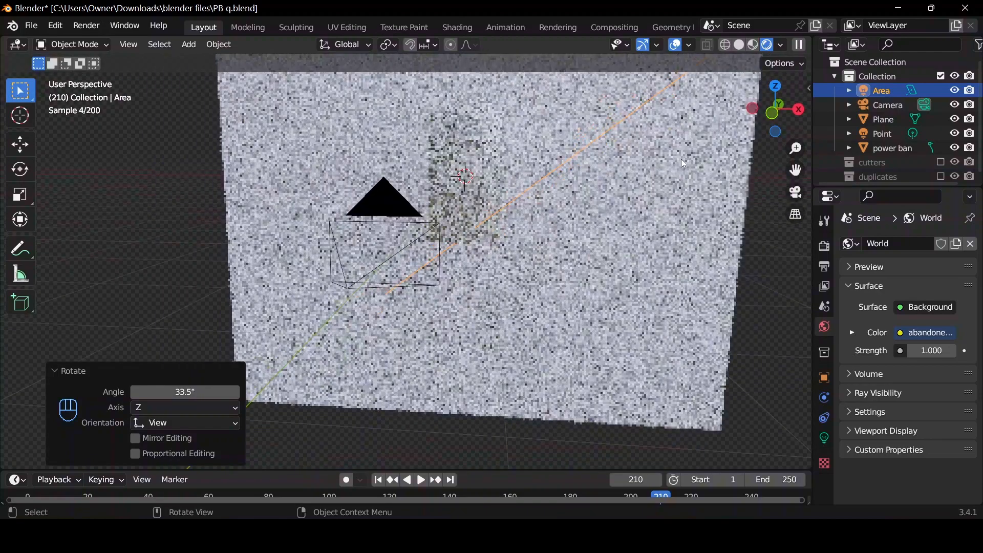
click(741, 45)
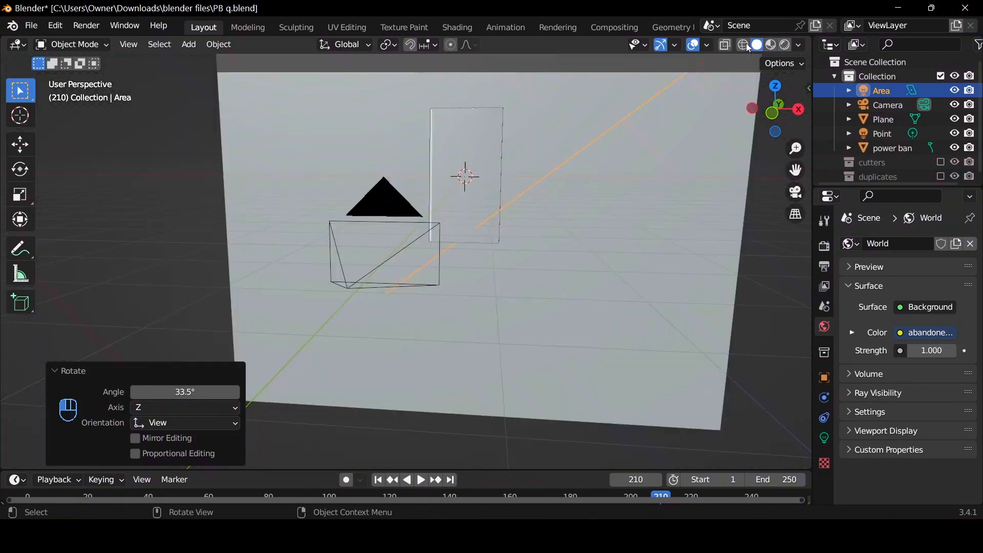
key(shift+a)
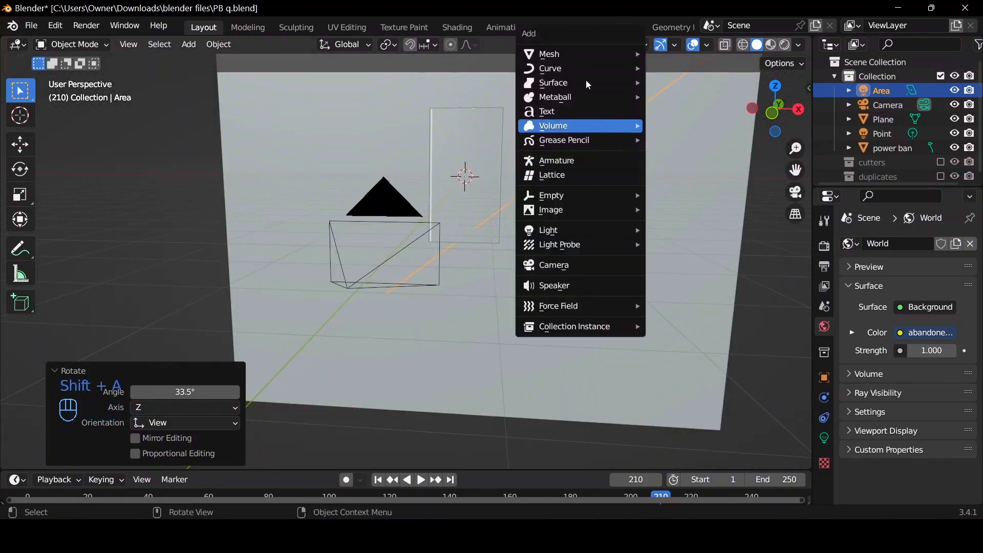
mouse_move(639, 55)
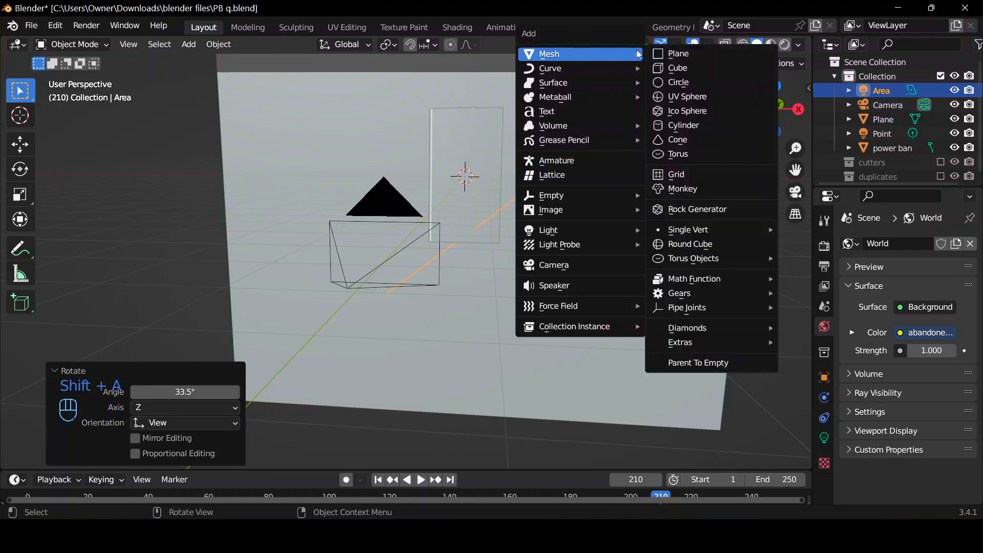
click(699, 54)
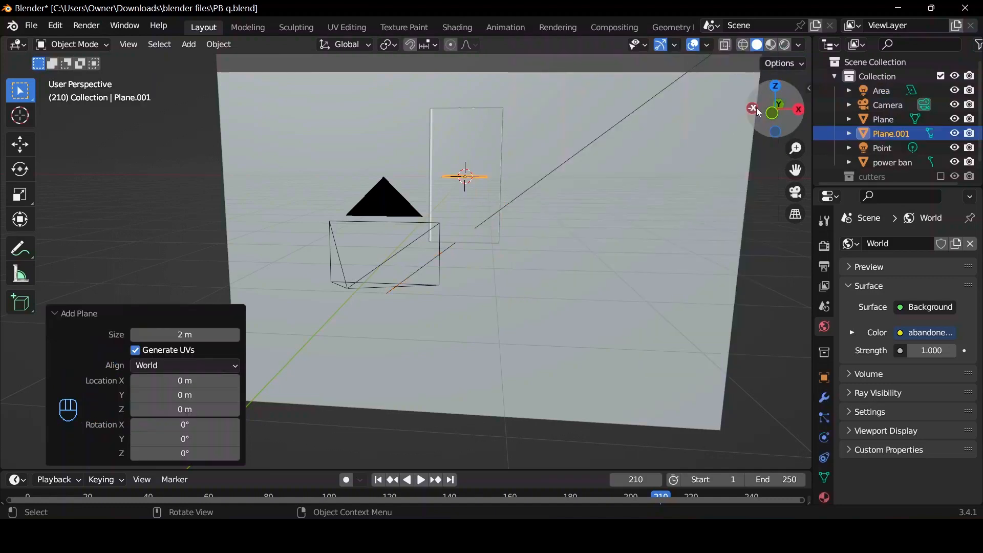
In the front view, rotate the new plane 90° and move it about -6.42 m in X and 0.21 m in Z.
click(774, 116)
click(773, 112)
click(775, 114)
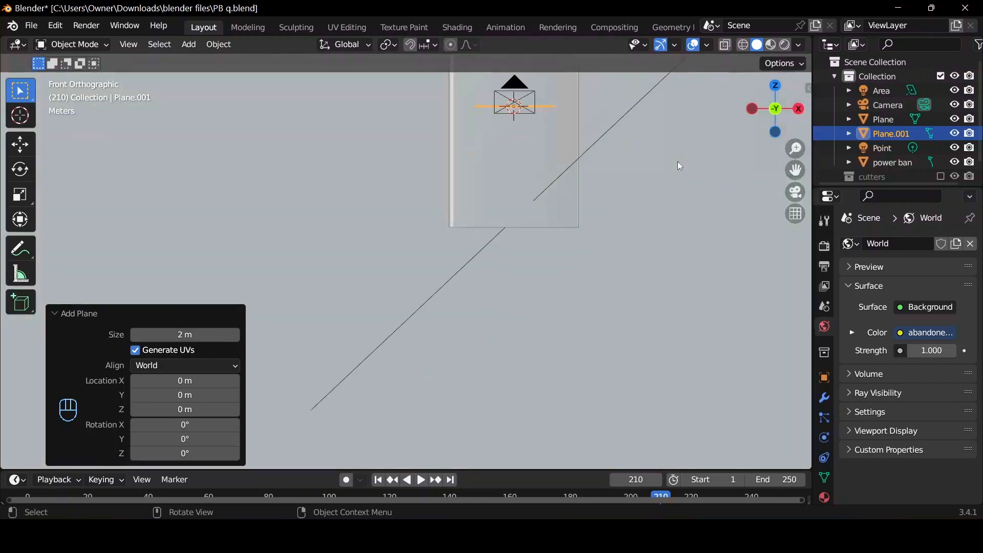
key(r)
key(9)
key(0)
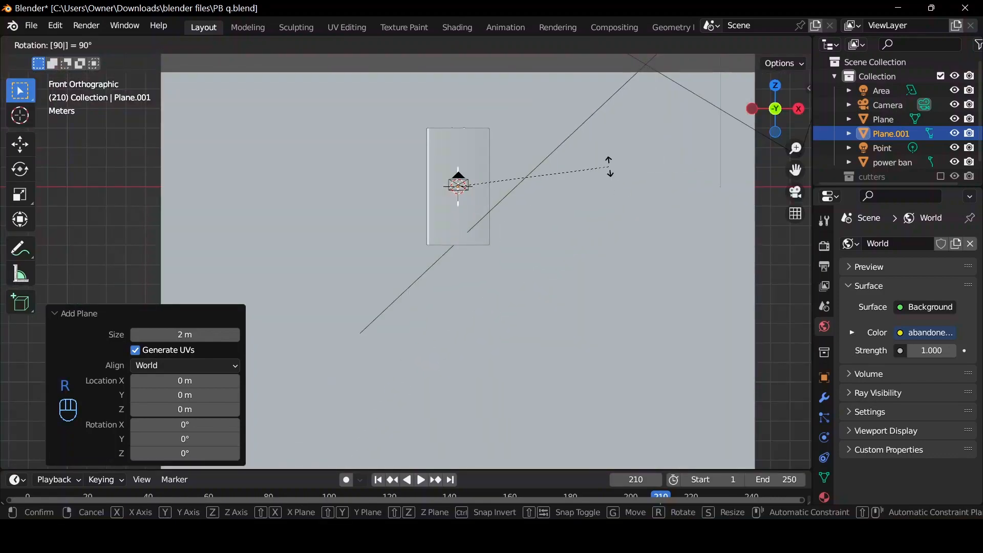
key(Return)
key(g)
click(477, 180)
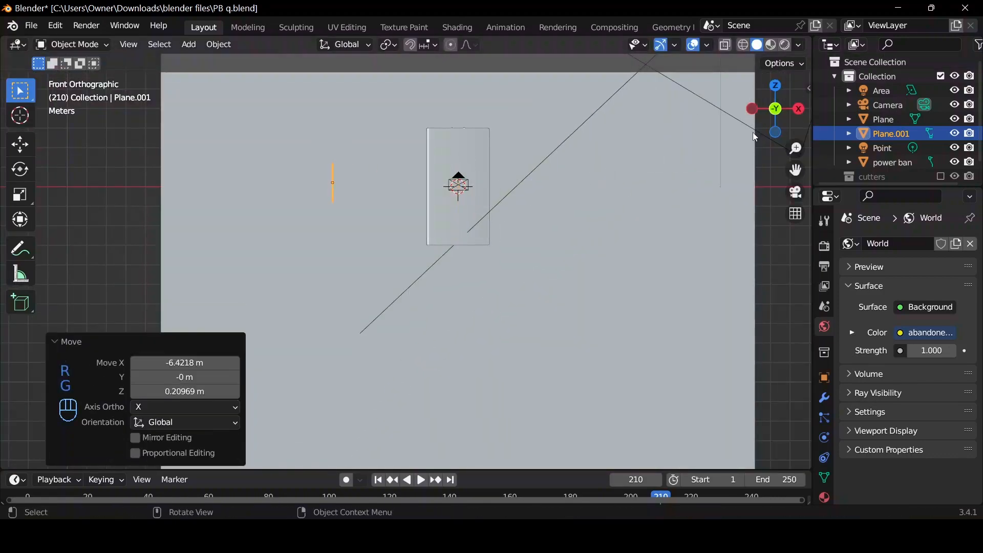
Scale the upright side plane uniformly by about 4.7.
mouse_move(477, 180)
middle_down()
mouse_move(476, 156)
mouse_move(462, 172)
middle_up()
key(s)
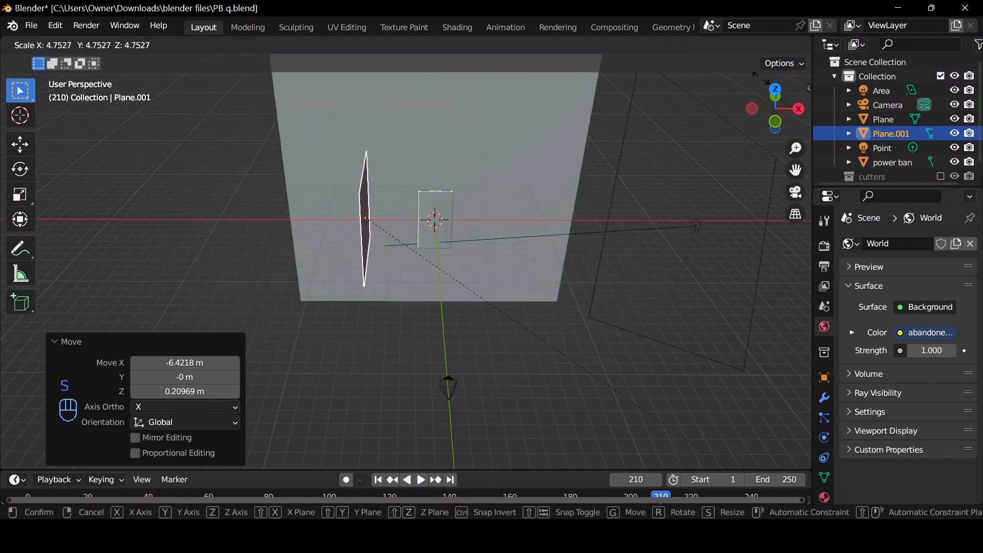
key(Return)
Assign the existing emission material Material.004 to the side plane and set its emission strength to 1.
click(825, 499)
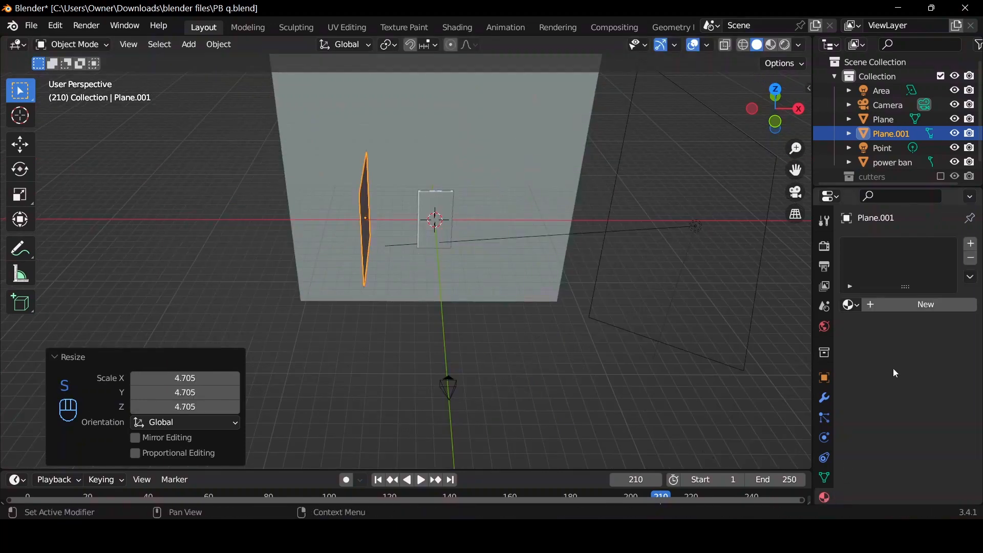
click(853, 304)
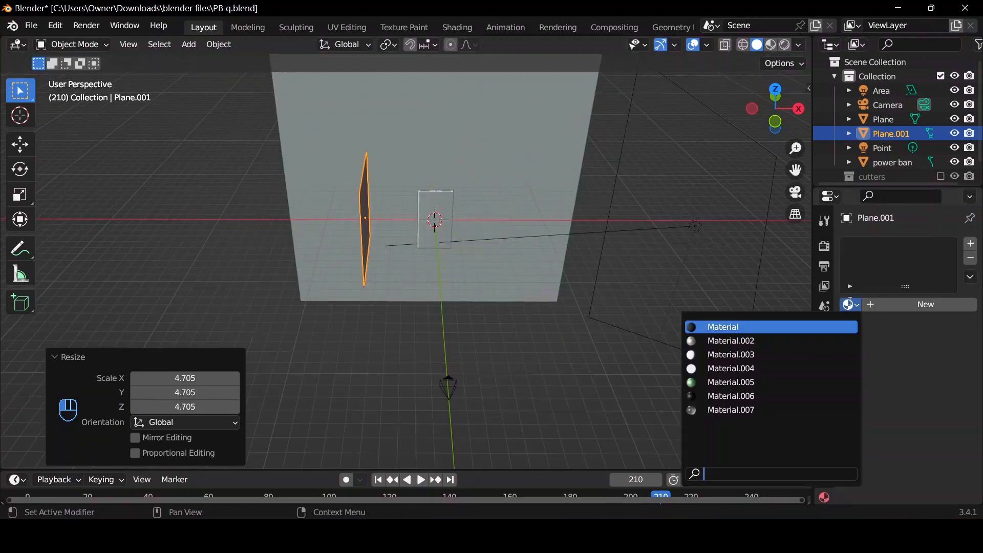
click(782, 367)
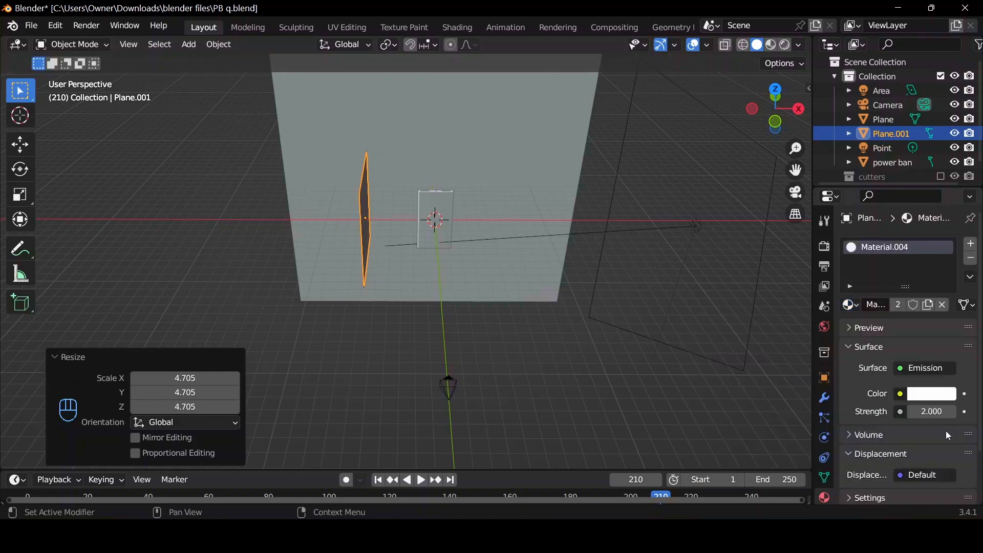
click(931, 412)
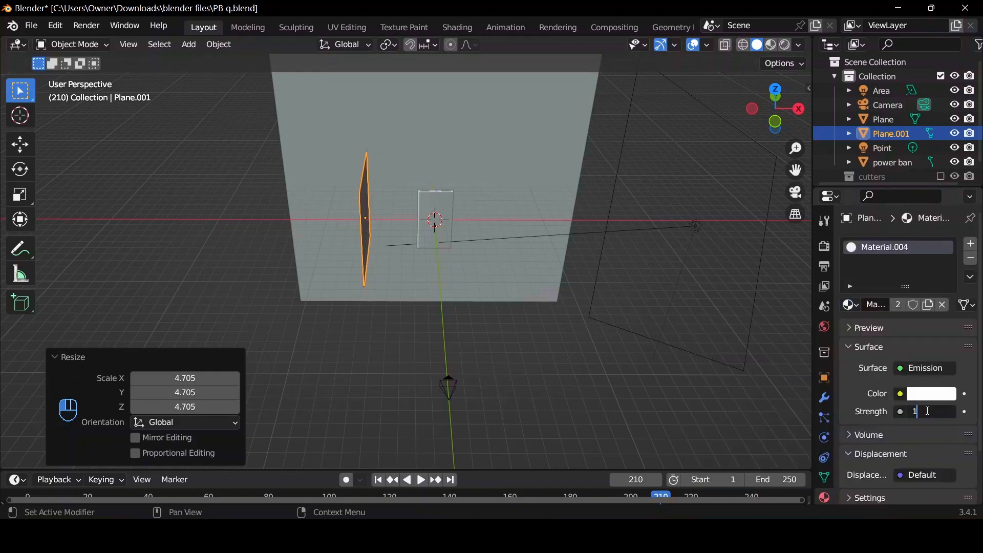
key(Return)
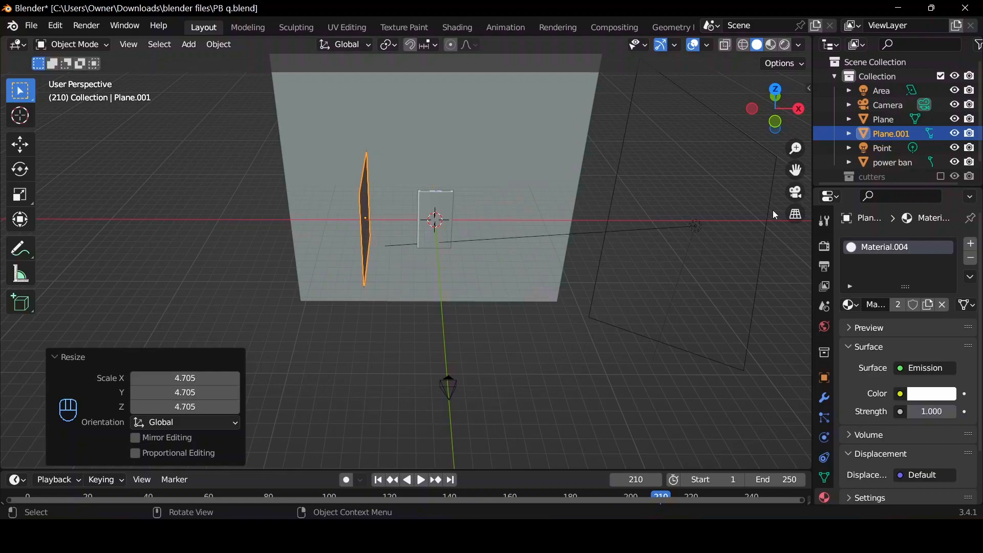
Show the camera view in rendered shading and move the emissive side plane about -2.1 m along X.
click(798, 197)
click(787, 45)
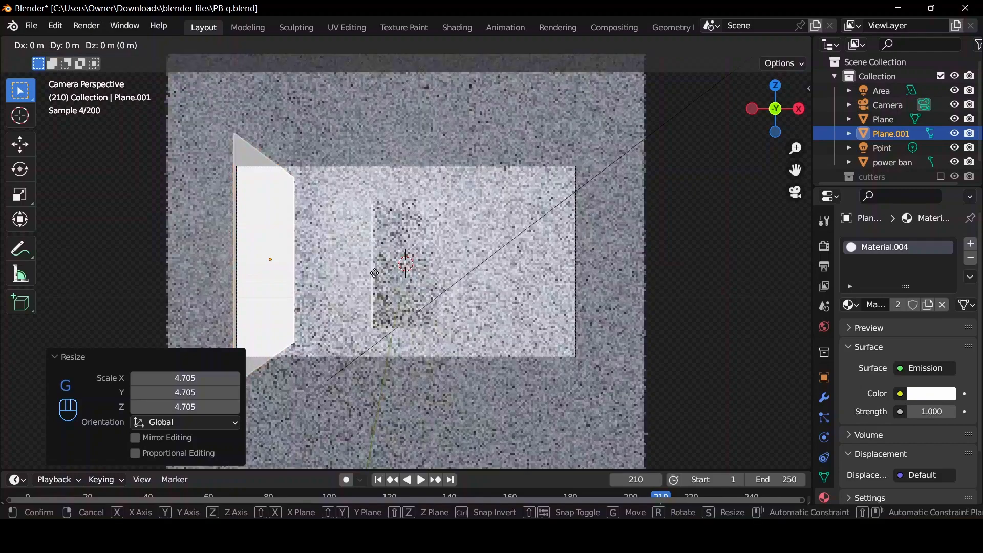
key(g)
key(x)
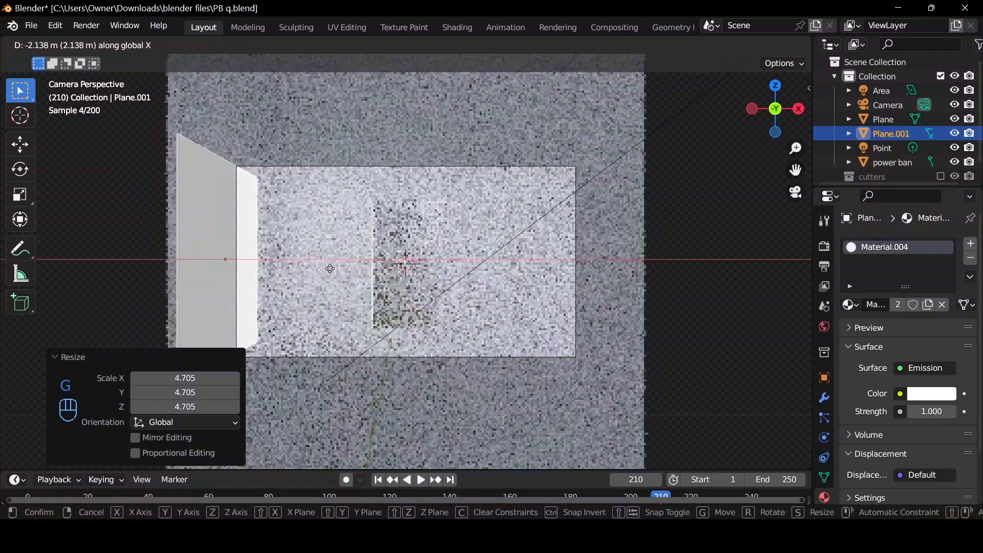
click(328, 267)
Give the backdrop plane a new material with a pink base colour of hue 0.871, saturation 0.464 and value 0.8.
click(341, 256)
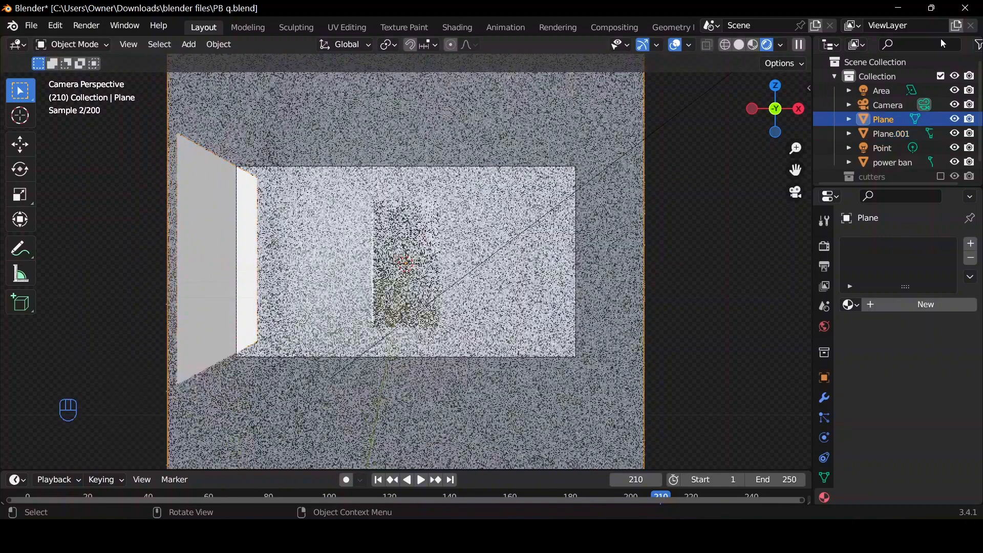
click(851, 306)
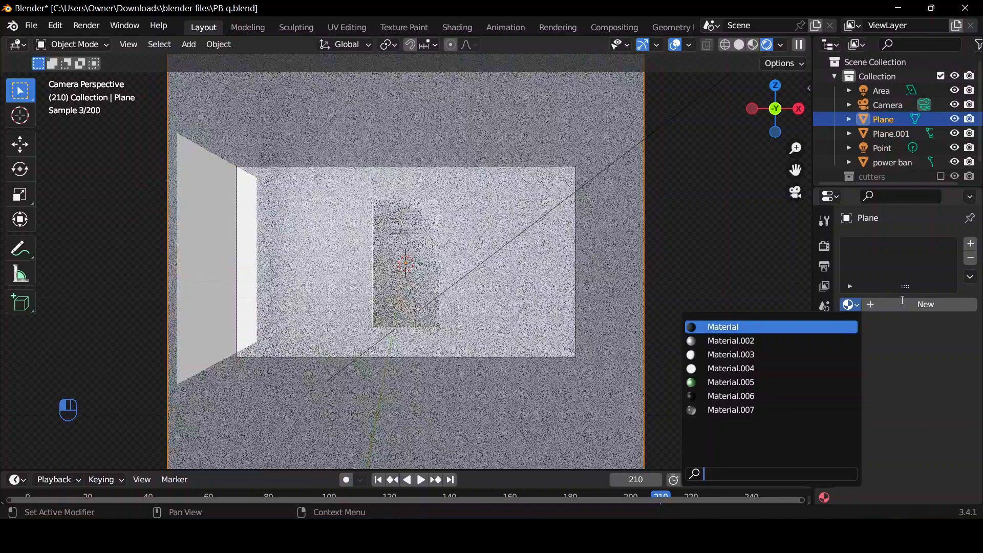
double_click(899, 306)
key(Return)
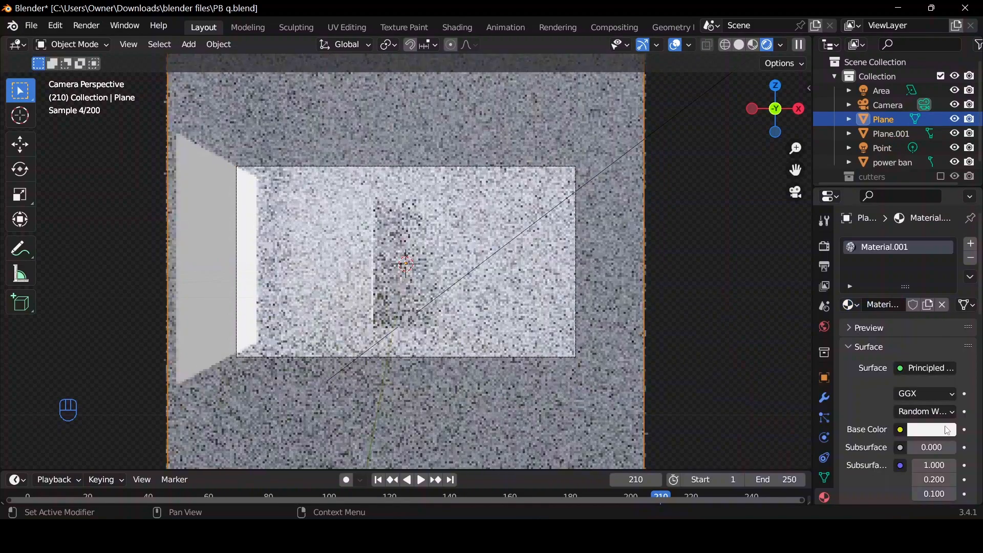
click(946, 430)
drag(891, 283, 892, 284)
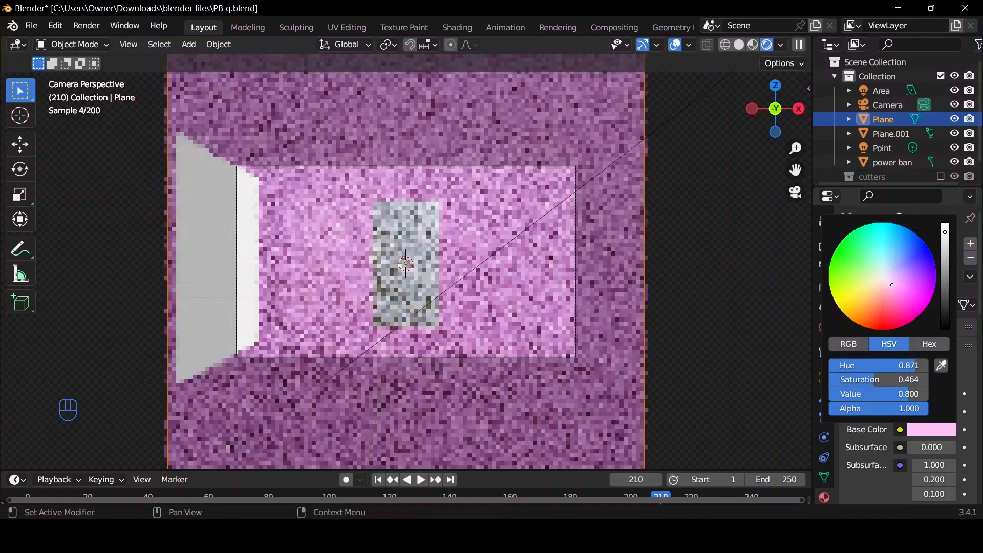
Set the backdrop material's roughness to 1 and its specular to 0.
scroll(873, 471, down, 5)
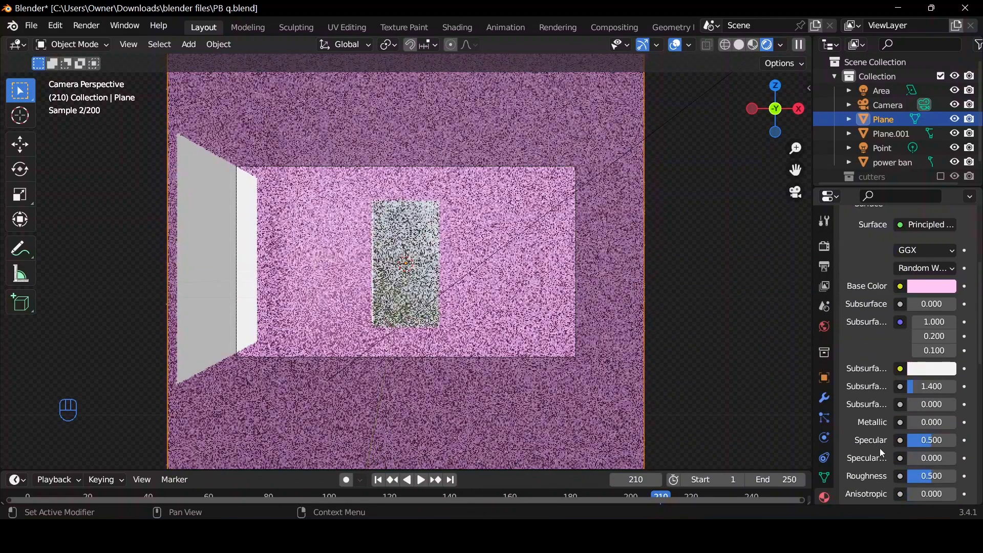
drag(920, 476, 955, 476)
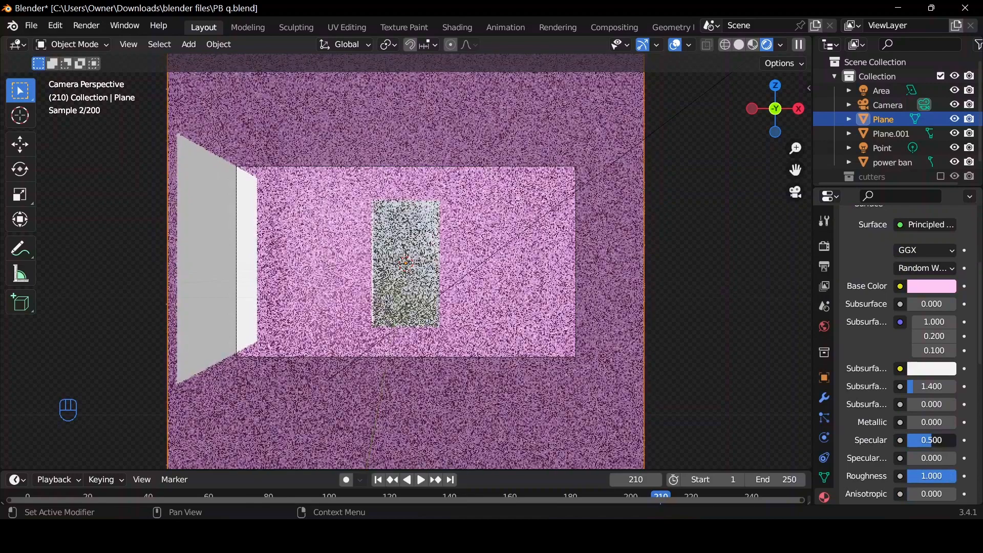
text(0)
key(Return)
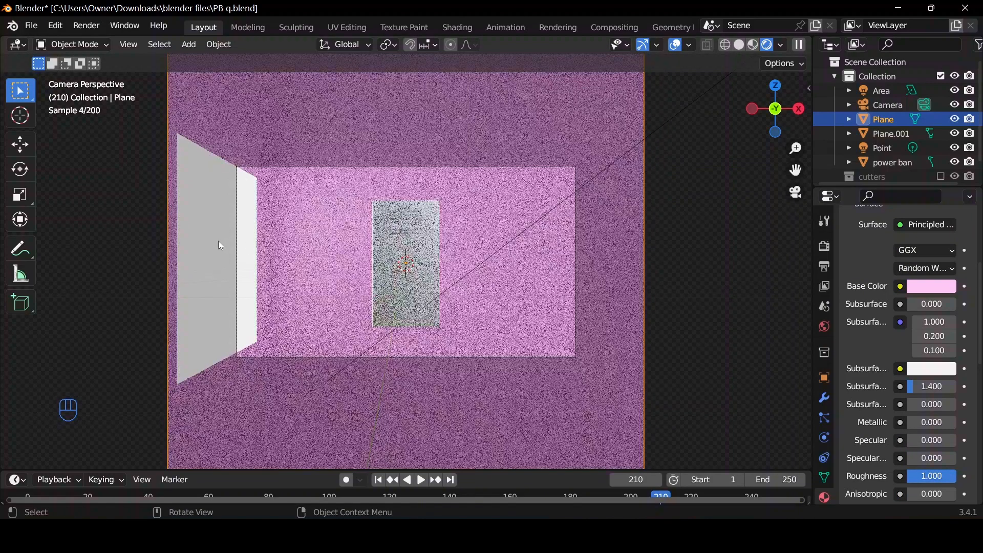
Hide the emissive side plane from camera rays through its ray visibility settings.
click(221, 271)
click(824, 378)
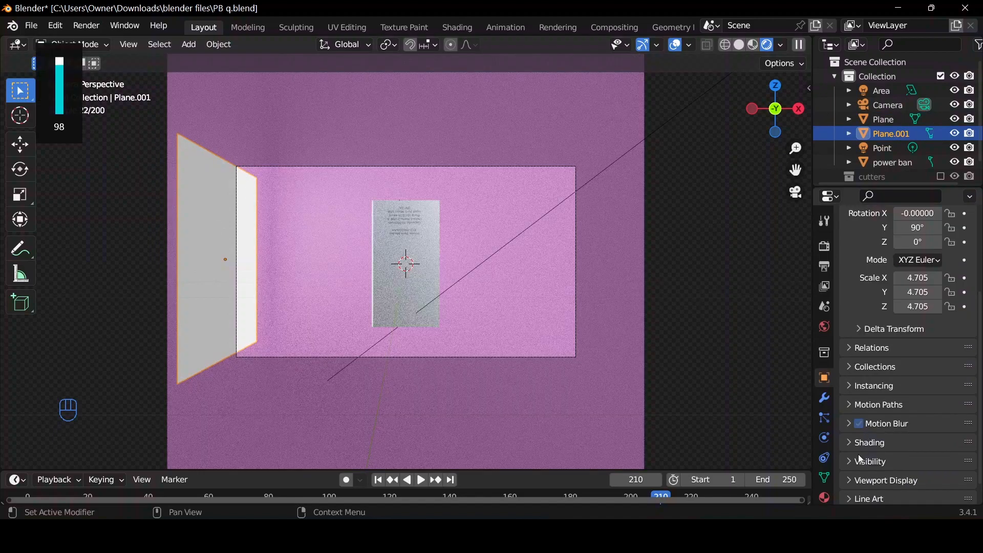
scroll(853, 456, down, 1)
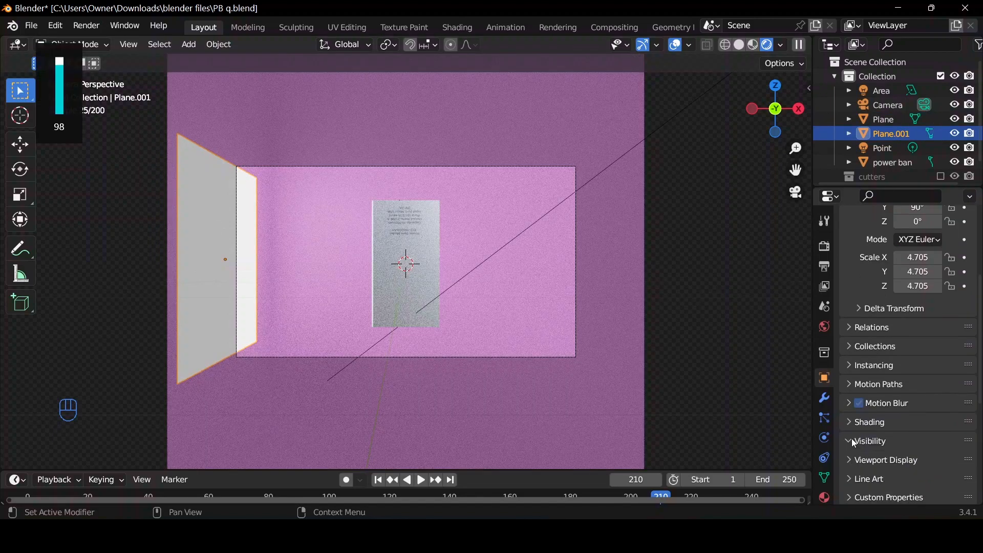
click(854, 440)
scroll(870, 445, down, 4)
scroll(891, 458, down, 2)
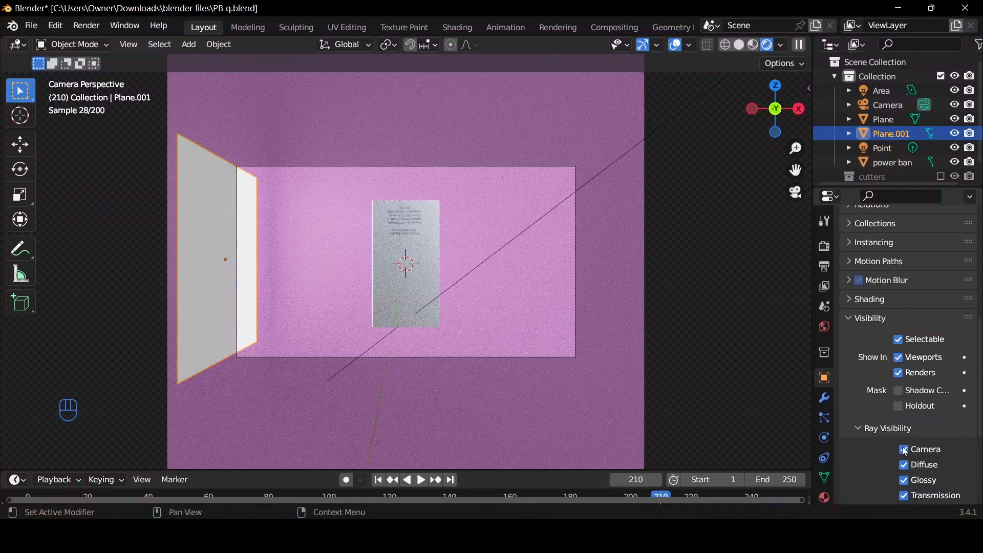
click(905, 453)
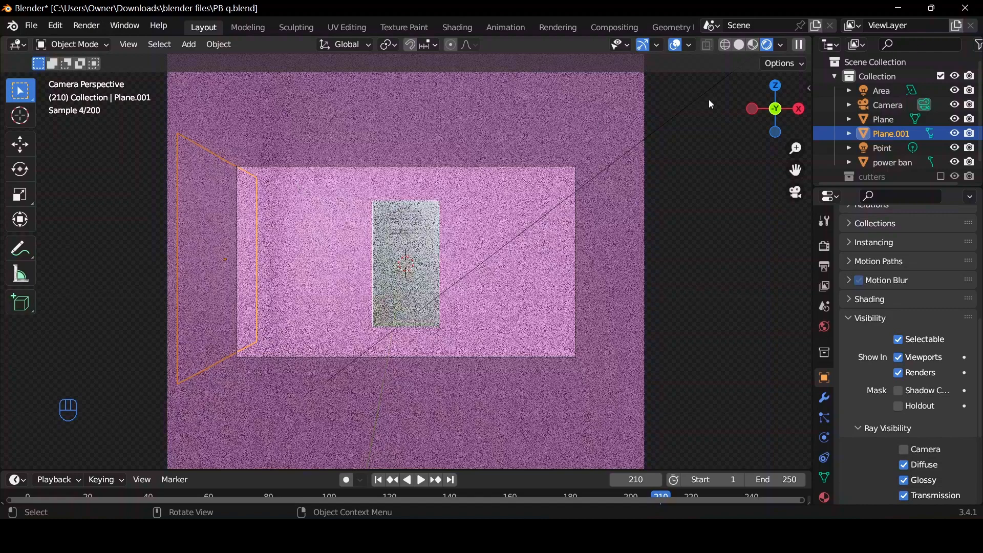
Return the viewport to solid shading and show the scene from an angled perspective outside the camera view.
drag(769, 120, 765, 120)
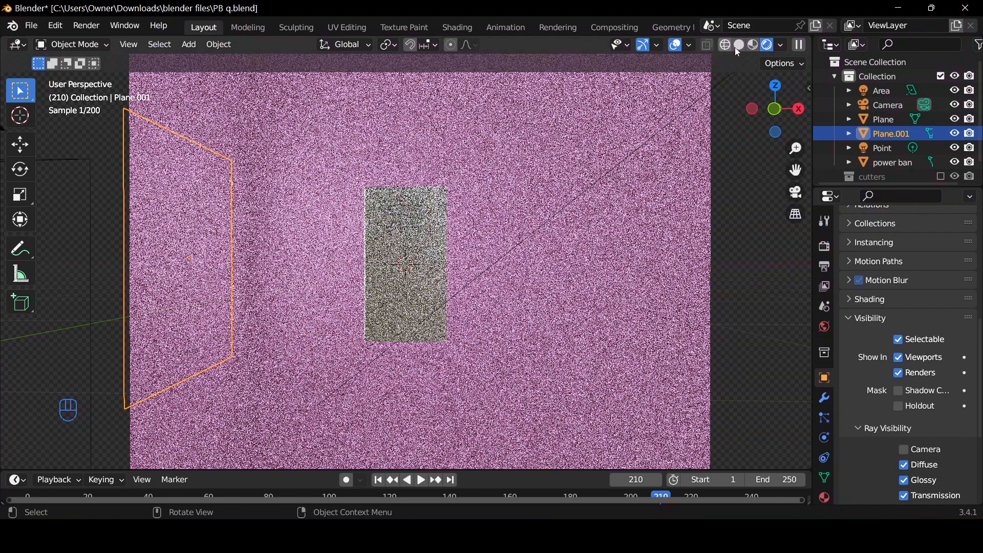
click(738, 45)
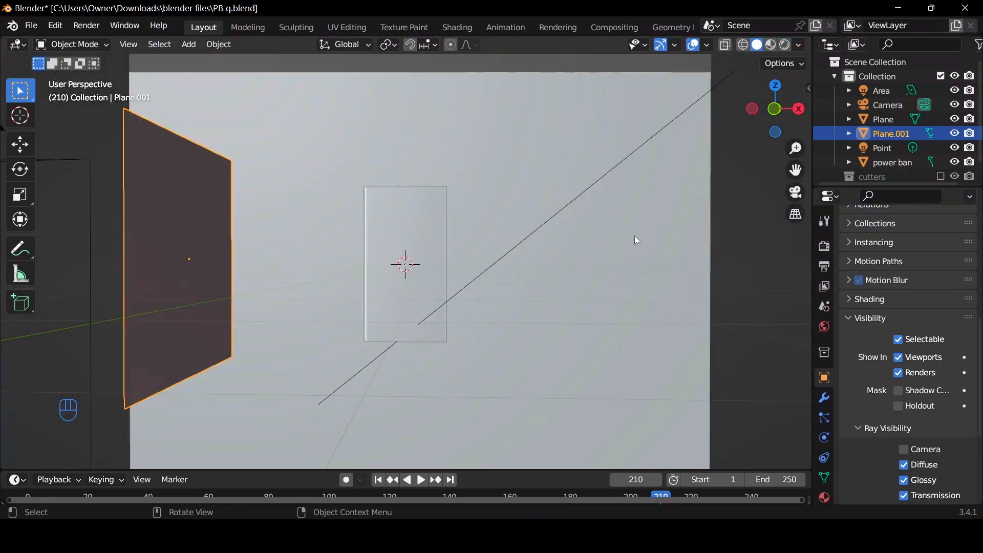
click(796, 192)
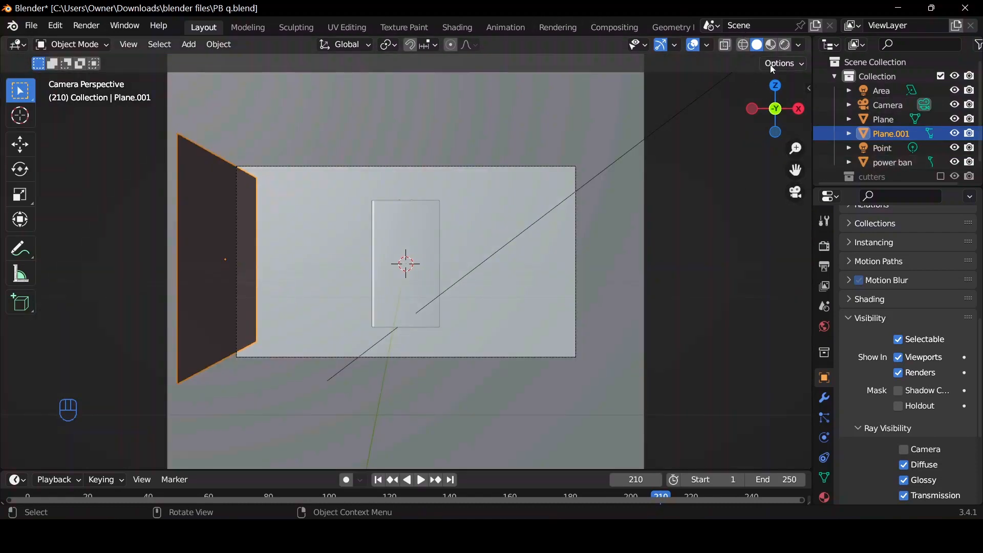
drag(770, 100, 732, 129)
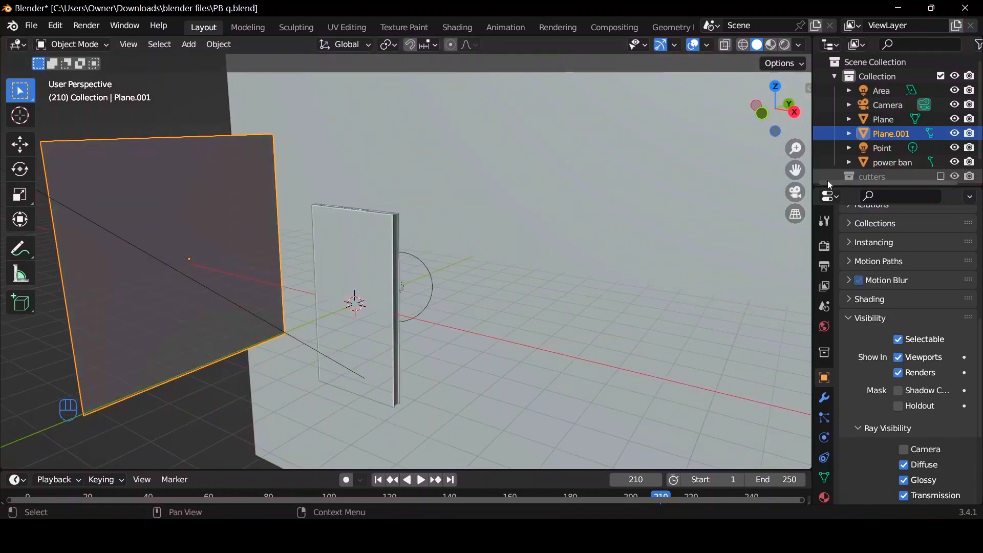
Enable viewport denoising in the render sampling settings and set its start sample to 30.
click(822, 249)
scroll(865, 317, up, 4)
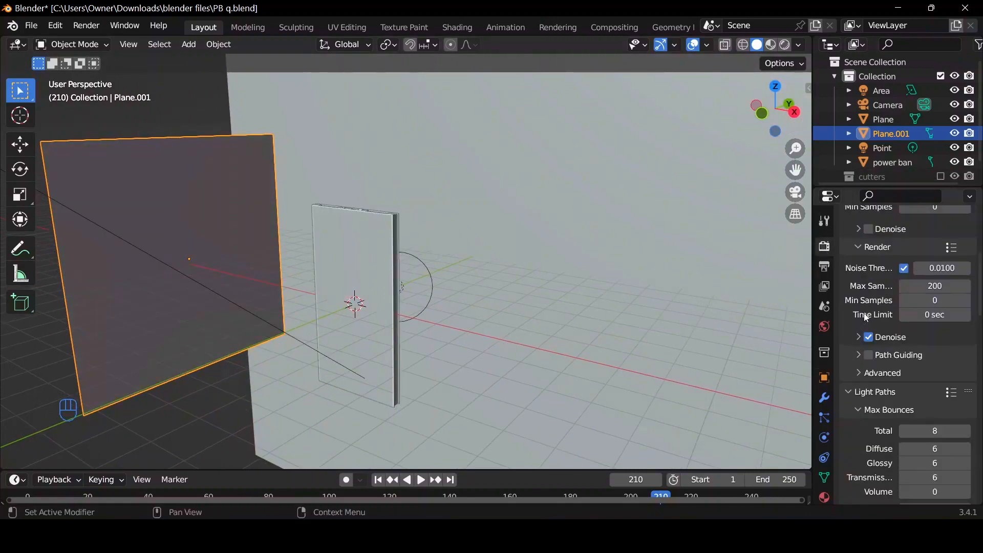
scroll(866, 336, up, 4)
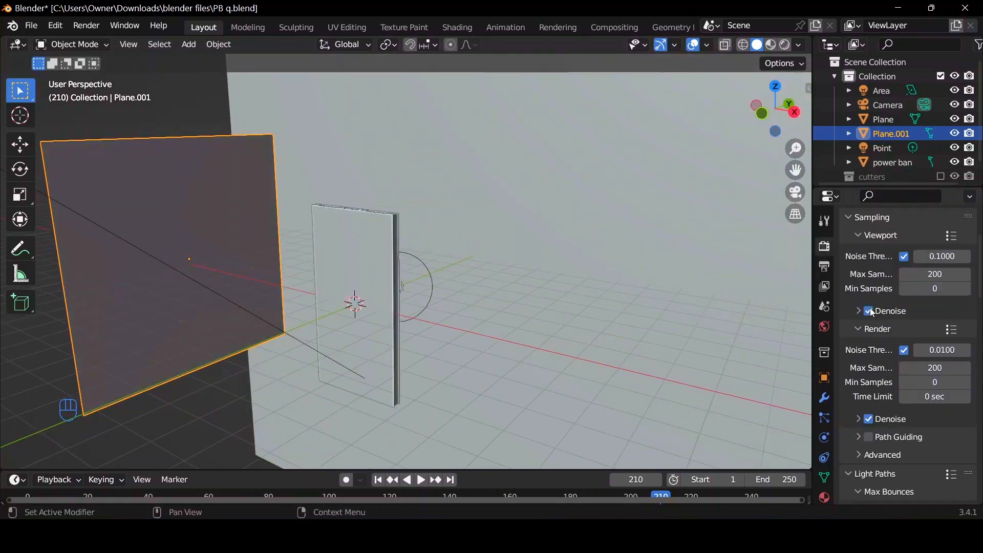
click(869, 310)
click(859, 311)
click(869, 311)
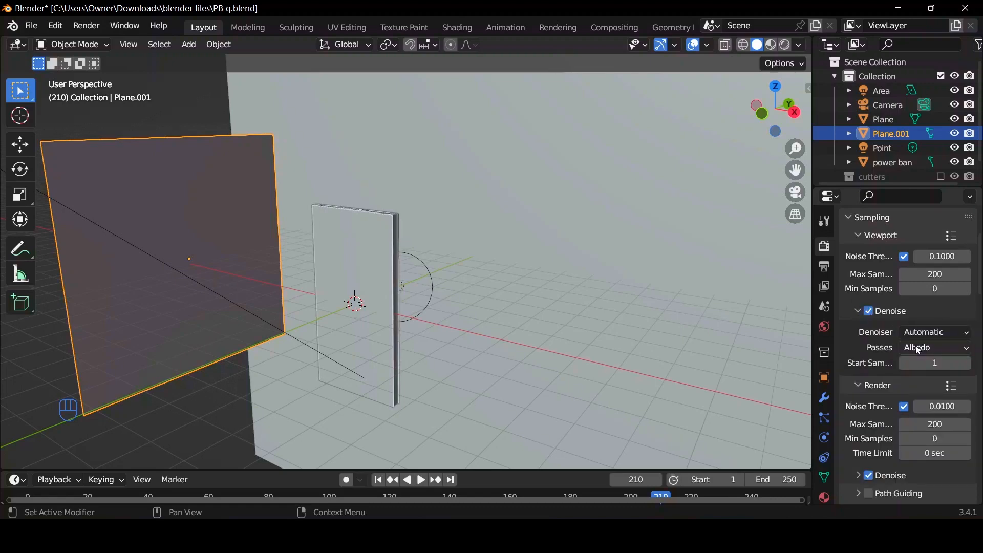
double_click(934, 365)
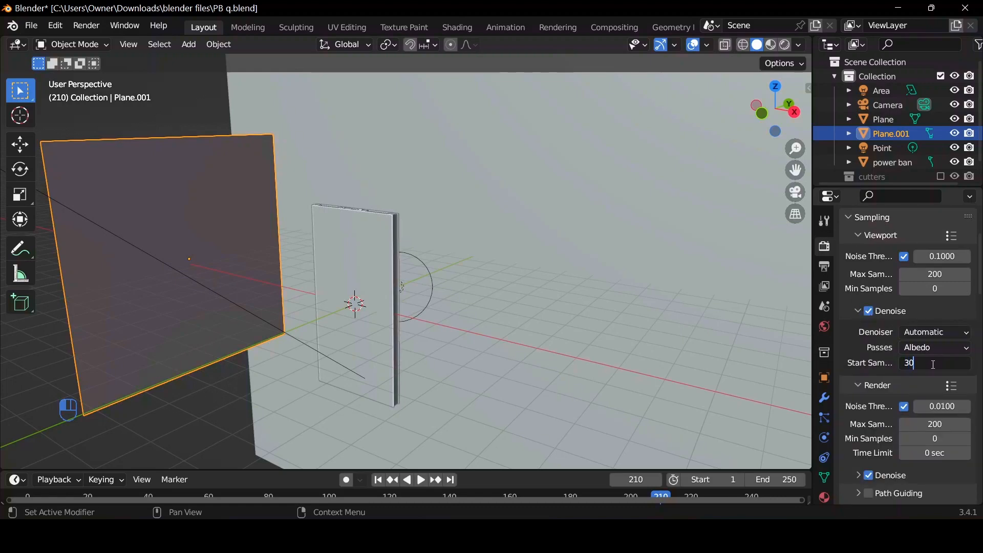
key(Return)
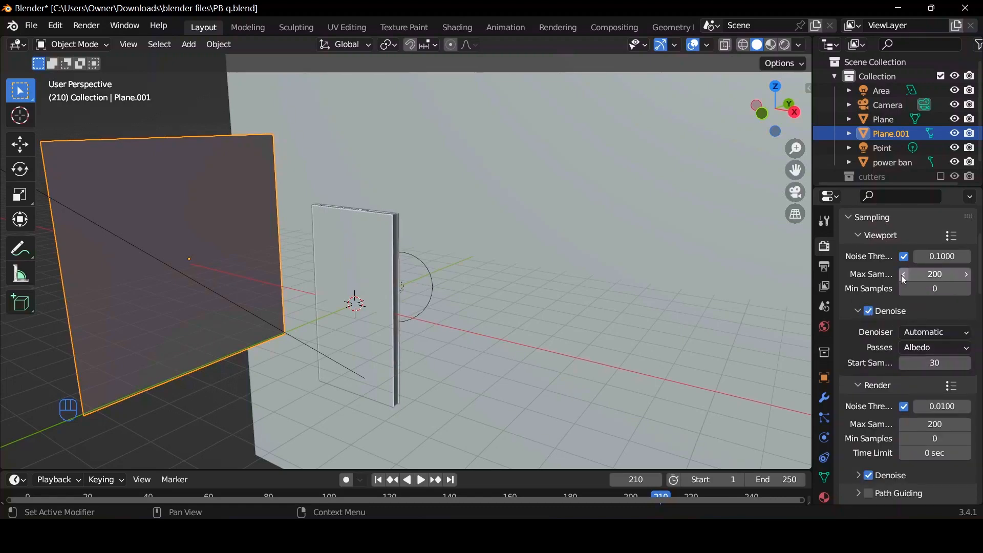
Set the viewport's maximum samples to 30 and preview the scene in rendered shading.
double_click(932, 274)
text(30)
click(785, 46)
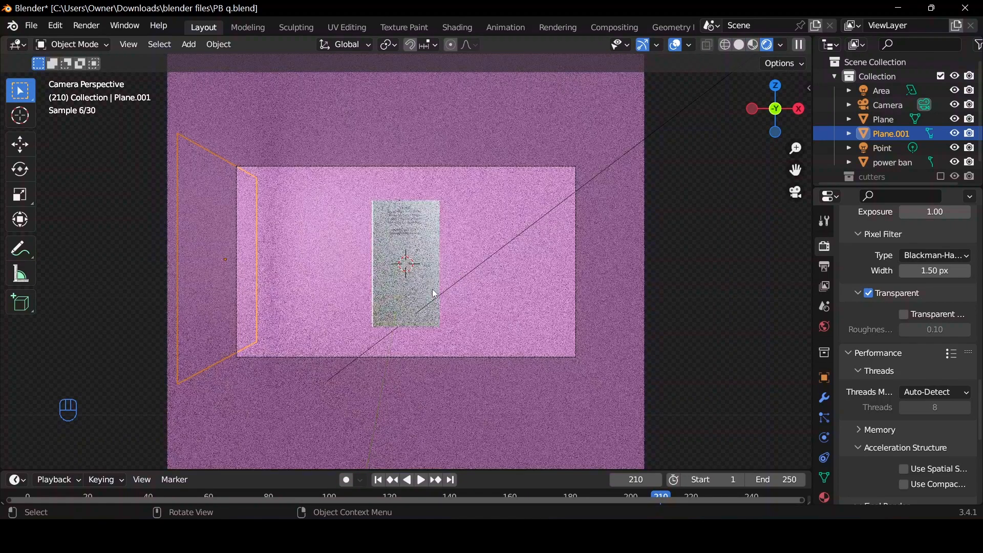
Rotate the power bank -180° about the global X axis so its logo side faces the camera.
click(427, 284)
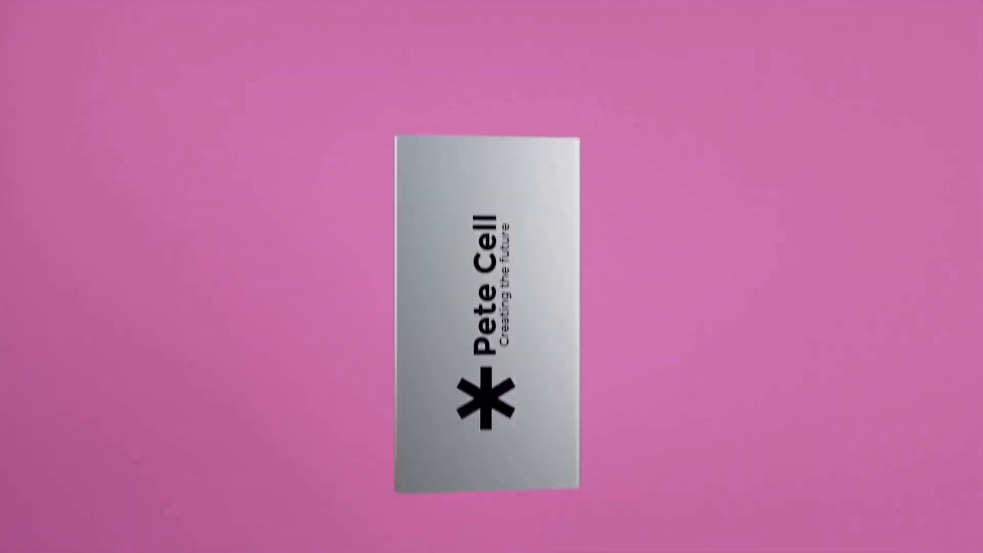
key(r)
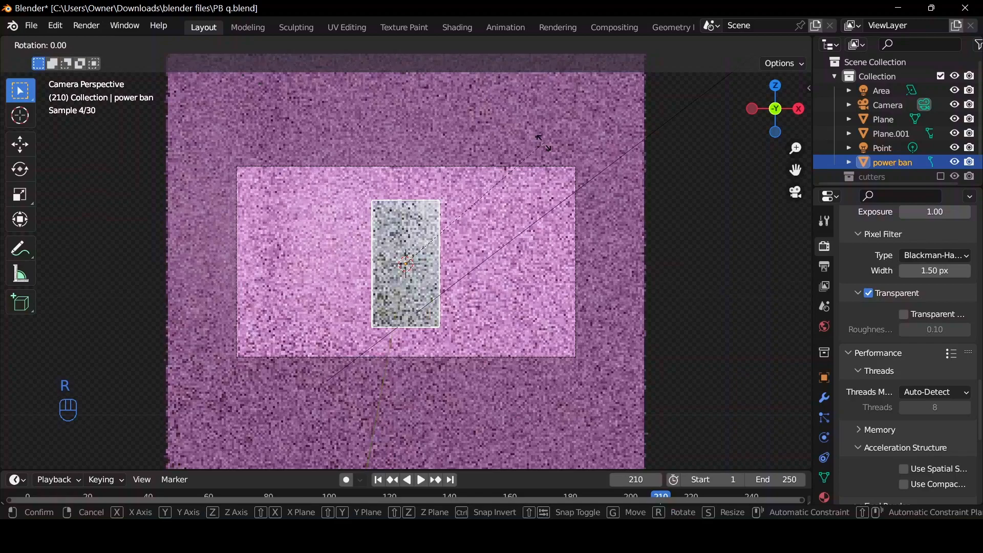
key(x)
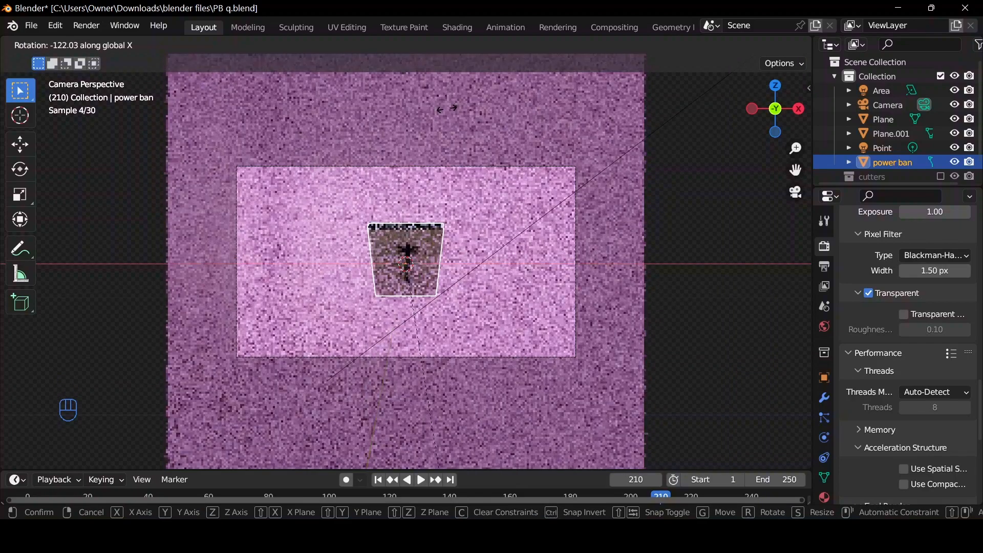
ctrl+click(311, 124)
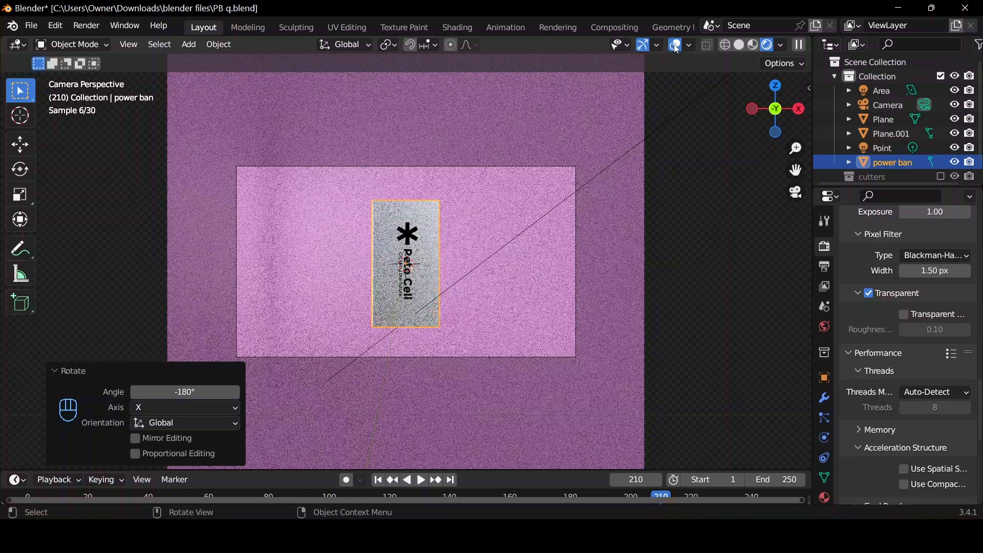
Return the viewport to solid shading and enlarge the timeline area, with the playhead at frame 1.
click(741, 46)
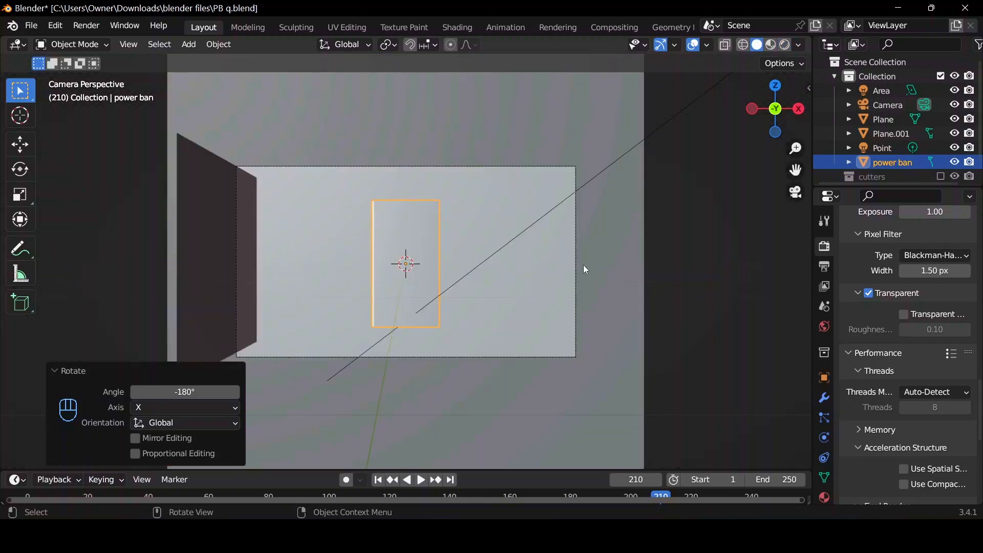
drag(469, 470, 389, 326)
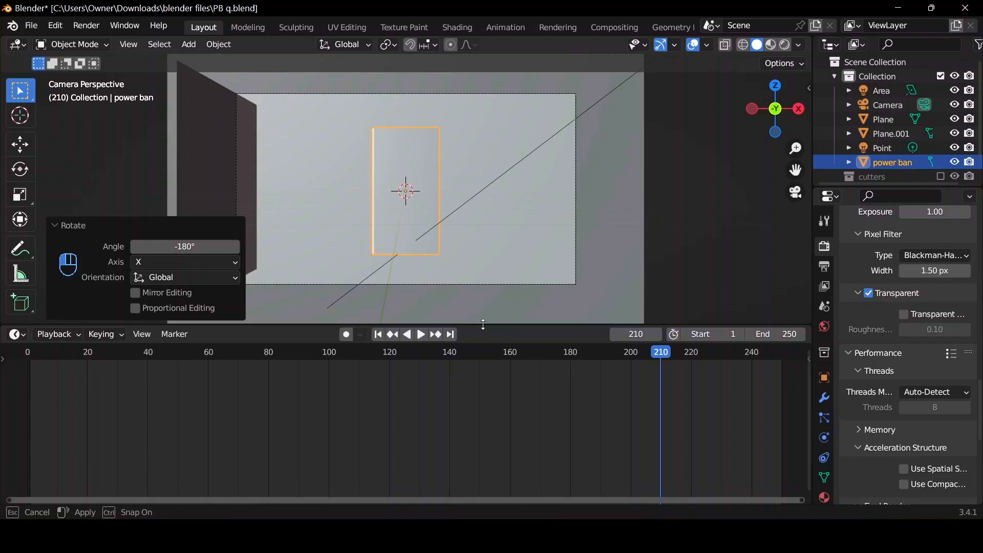
click(379, 337)
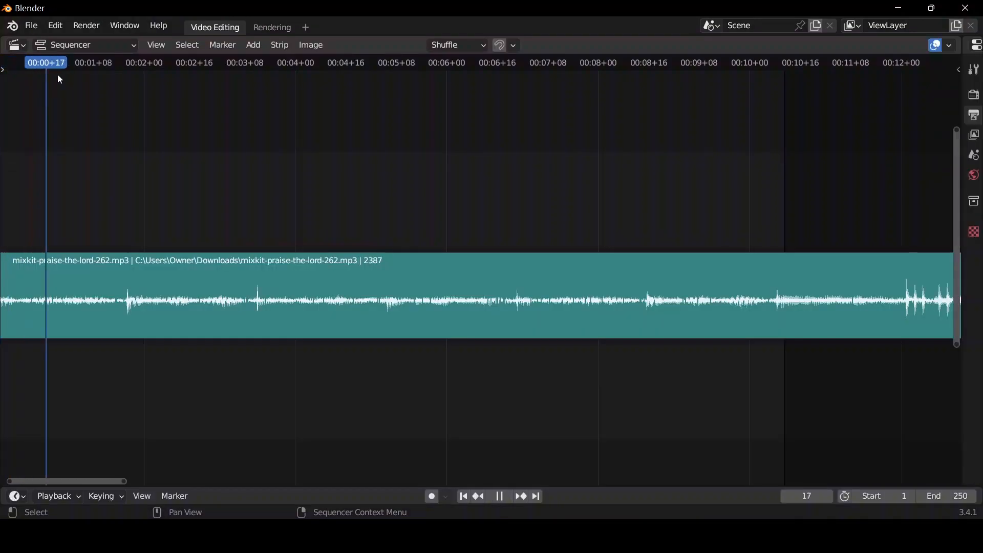
Check the beat positions of the music strip in the Sequencer and set the product scene's end frame to 42, fitting the timeline to that range.
drag(131, 97, 127, 97)
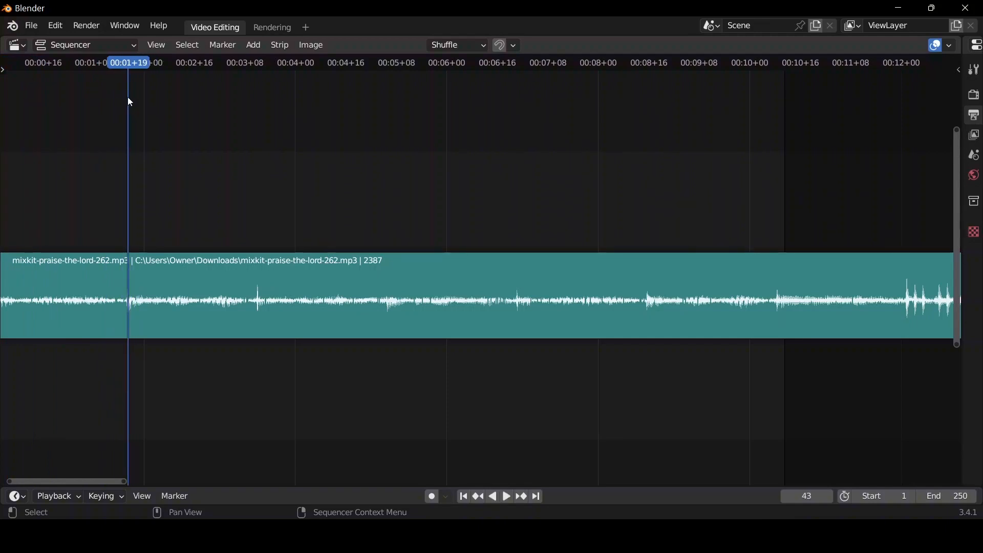
click(258, 67)
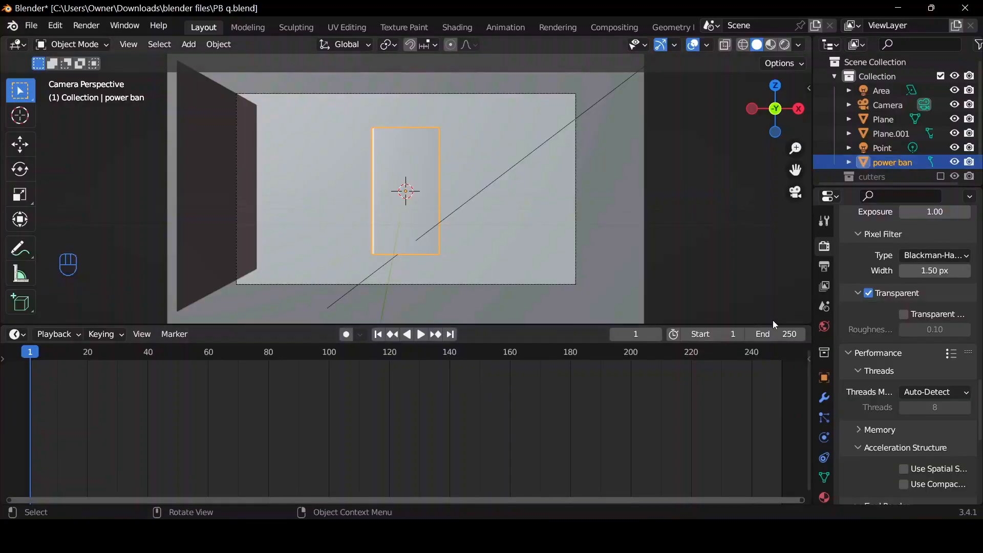
click(783, 335)
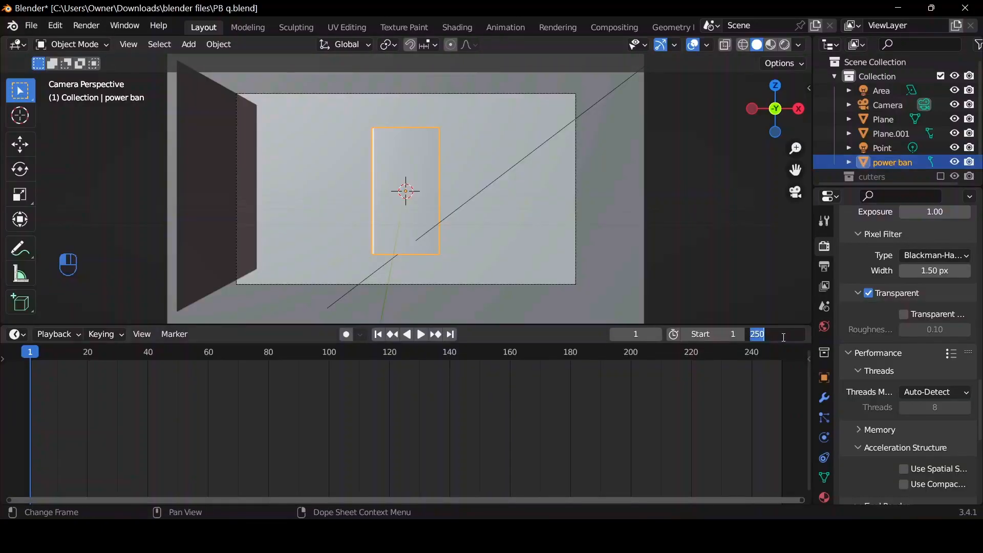
text(42)
key(Return)
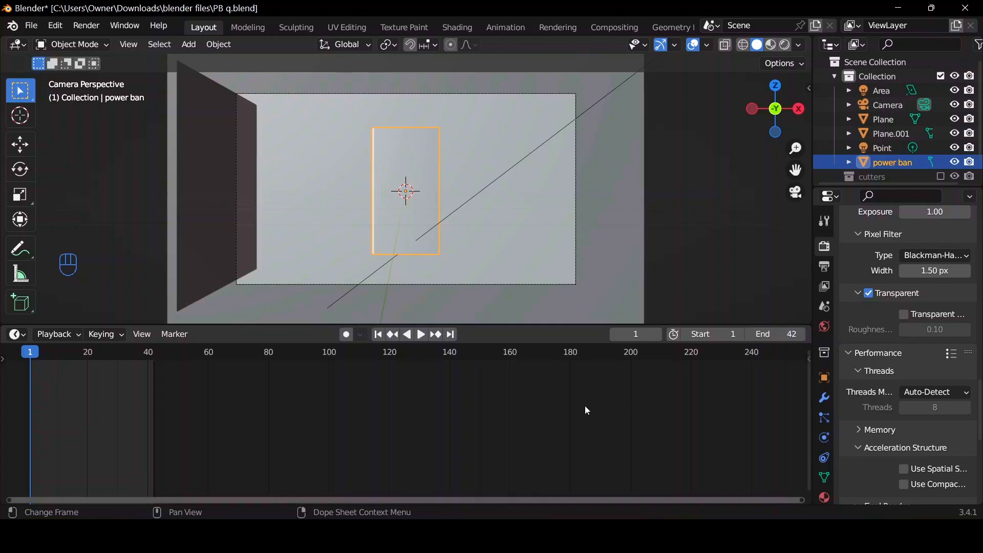
key(Home)
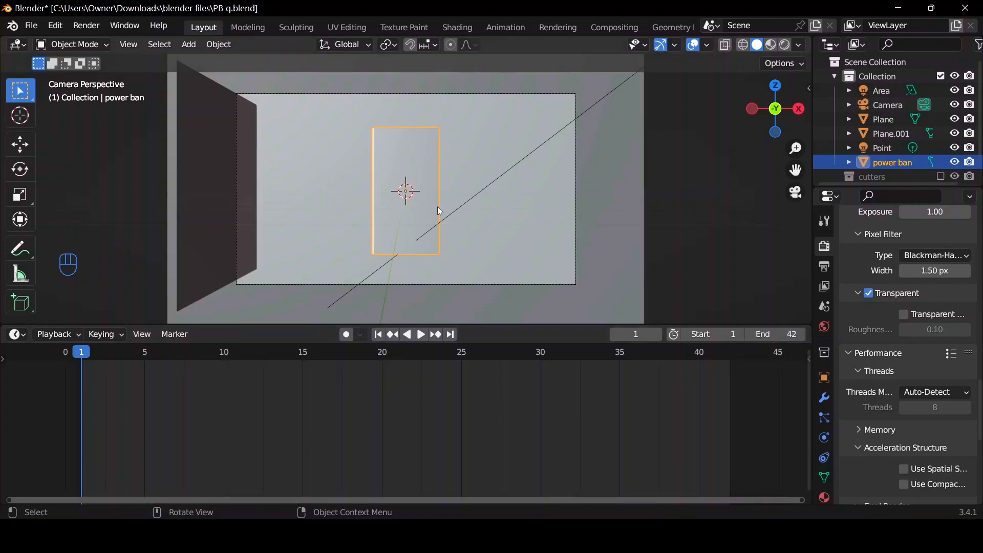
Lower the power bank to a Z location of -5.61 m and apply its rotation.
key(n)
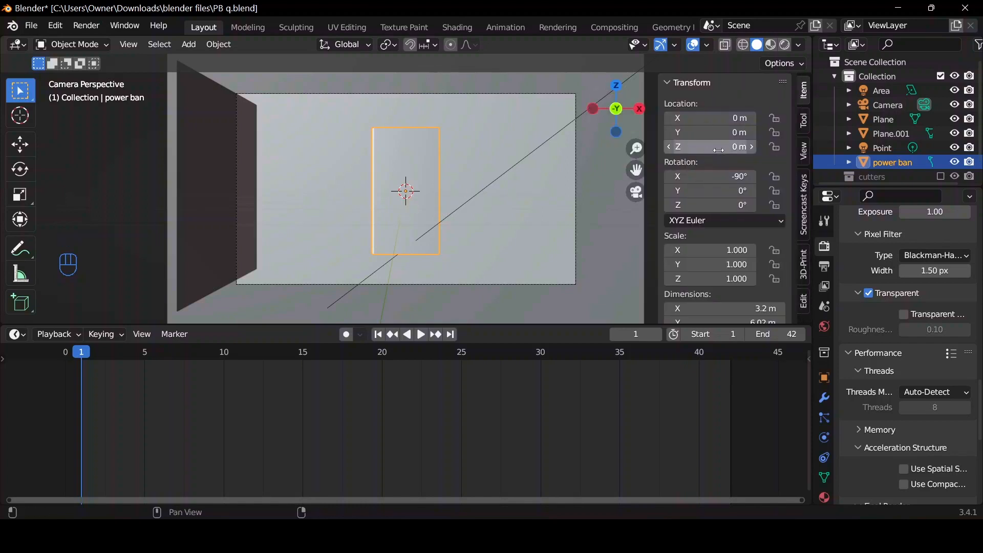
drag(720, 150, 503, 150)
key(ctrl+a)
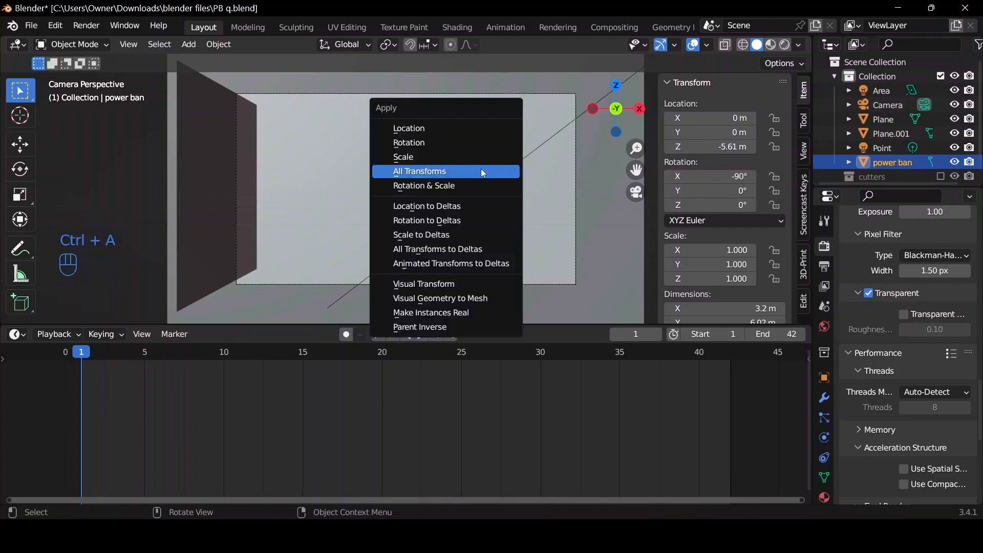
click(443, 144)
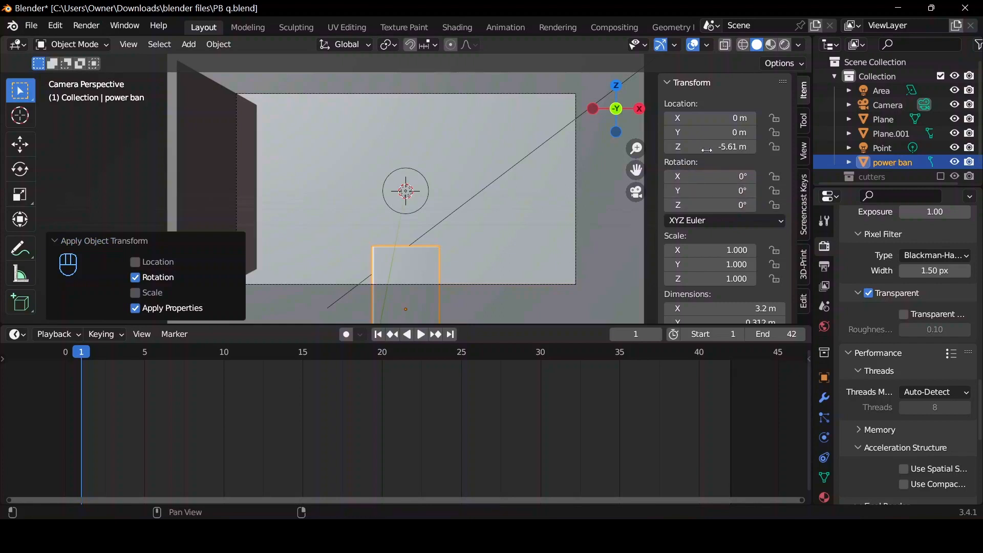
Set the power bank's Z location to -5.93 m and insert a single keyframe for it at frame 1.
mouse_move(712, 146)
mouse_down()
mouse_move(700, 147)
mouse_move(711, 146)
mouse_up()
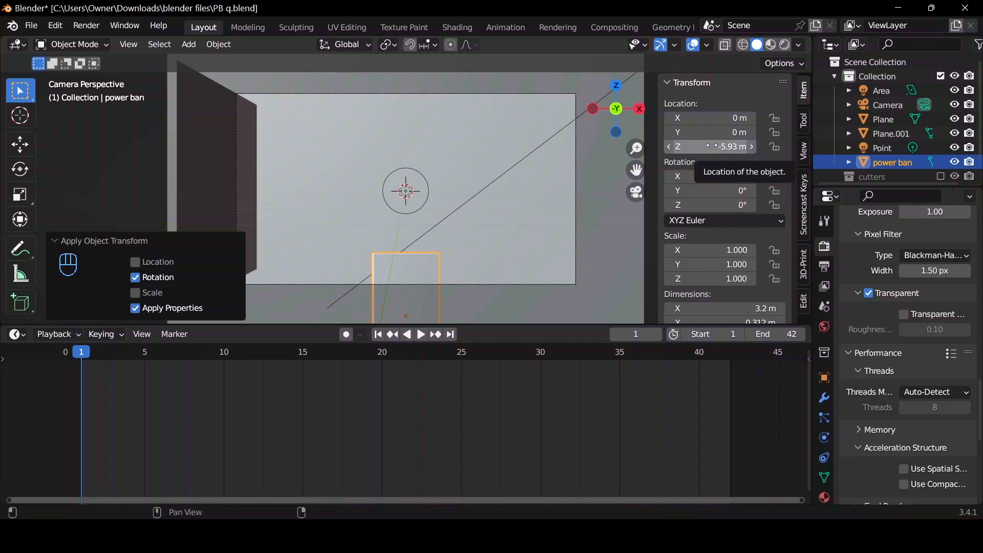
right_click(711, 147)
click(697, 159)
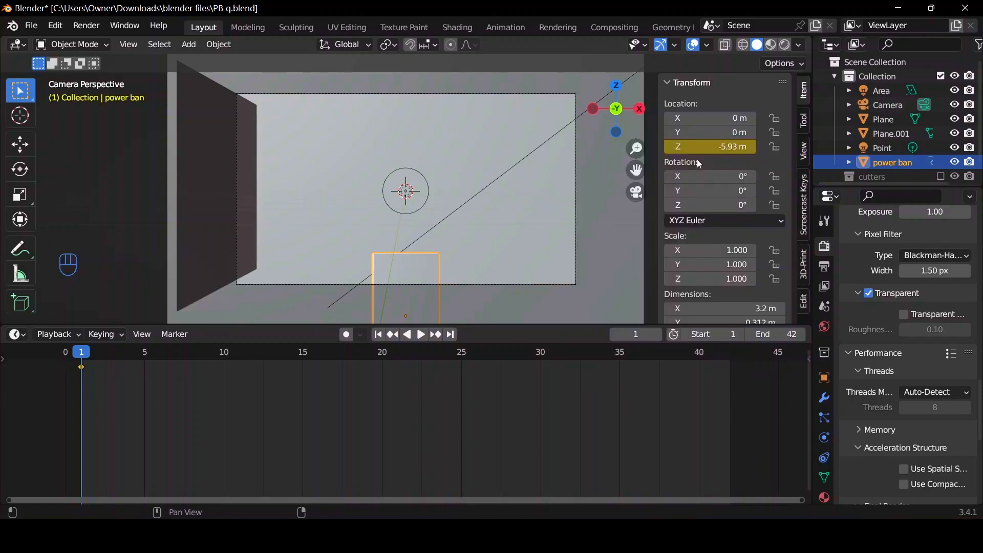
At frame 42, raise the power bank to a Z location of 0.03 m and insert a single keyframe.
click(451, 336)
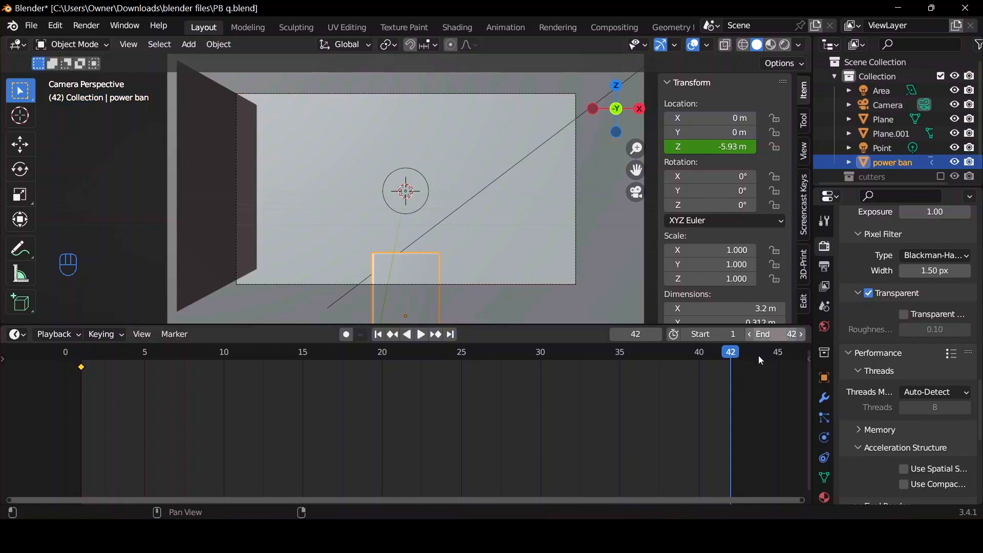
mouse_move(711, 146)
mouse_down()
mouse_move(768, 146)
mouse_move(713, 147)
mouse_up()
right_click(713, 147)
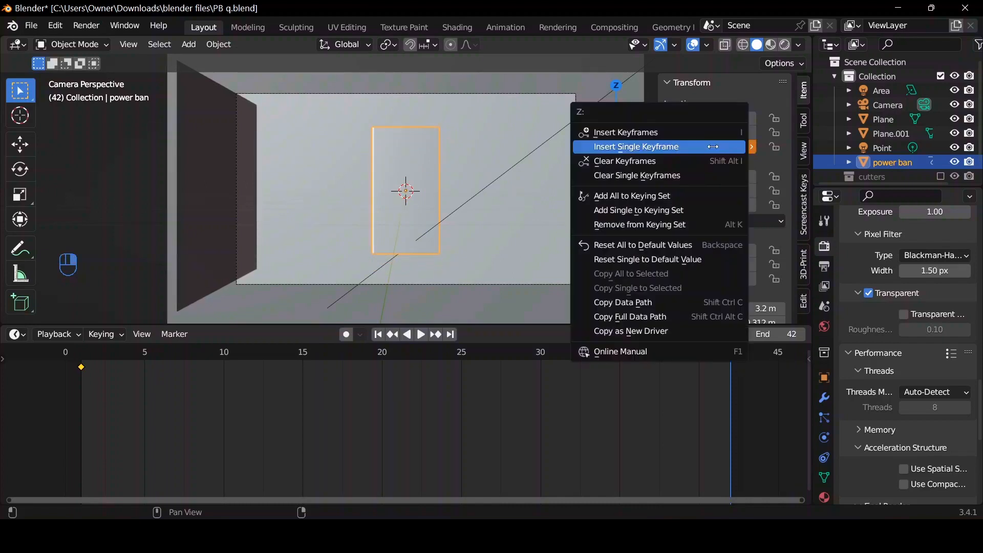
click(714, 147)
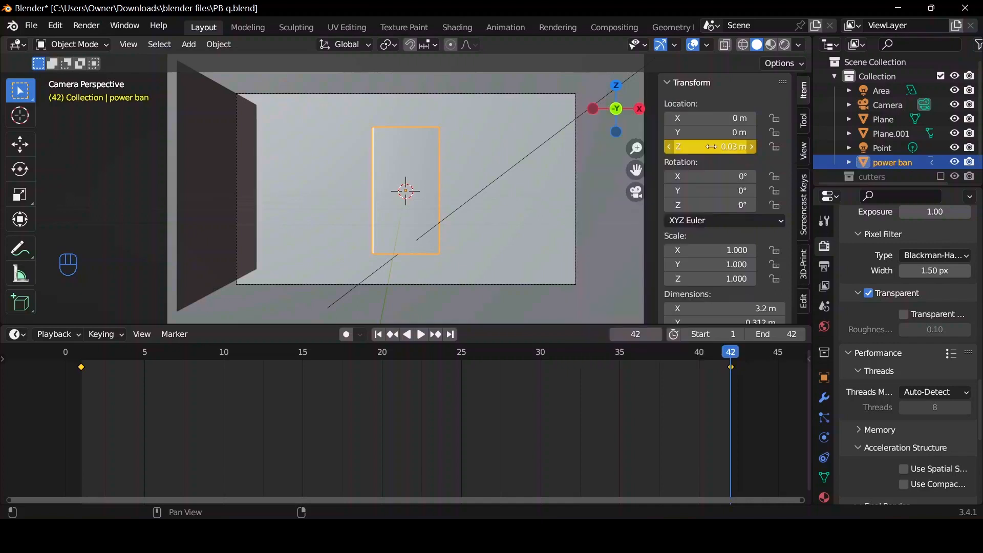
Play the power bank's rising animation from frame 1 to check its movement.
click(378, 335)
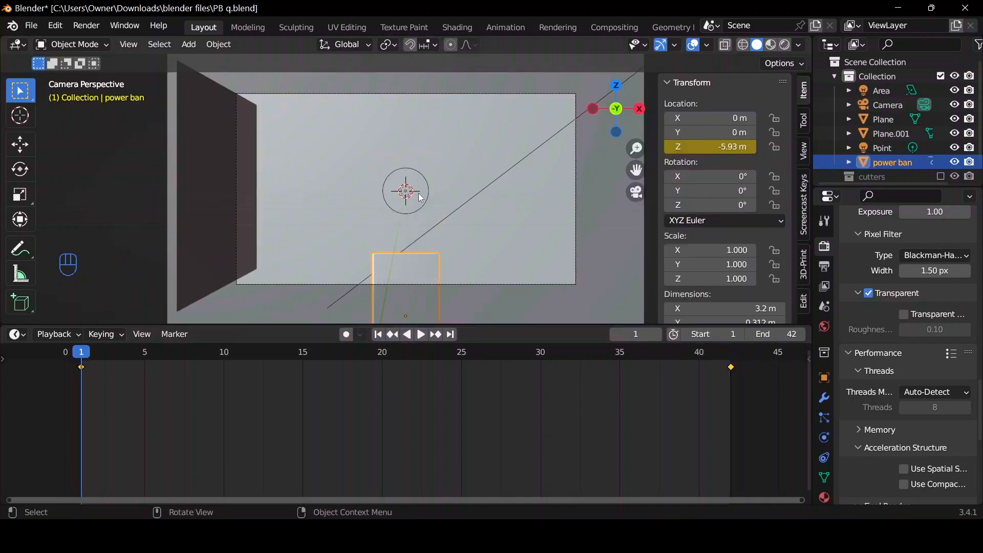
key(space)
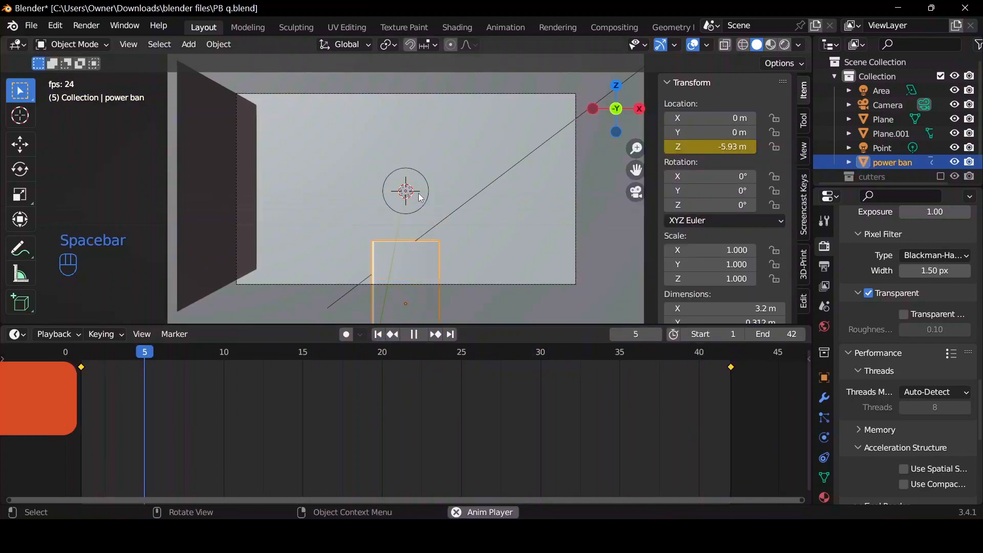
key(Escape)
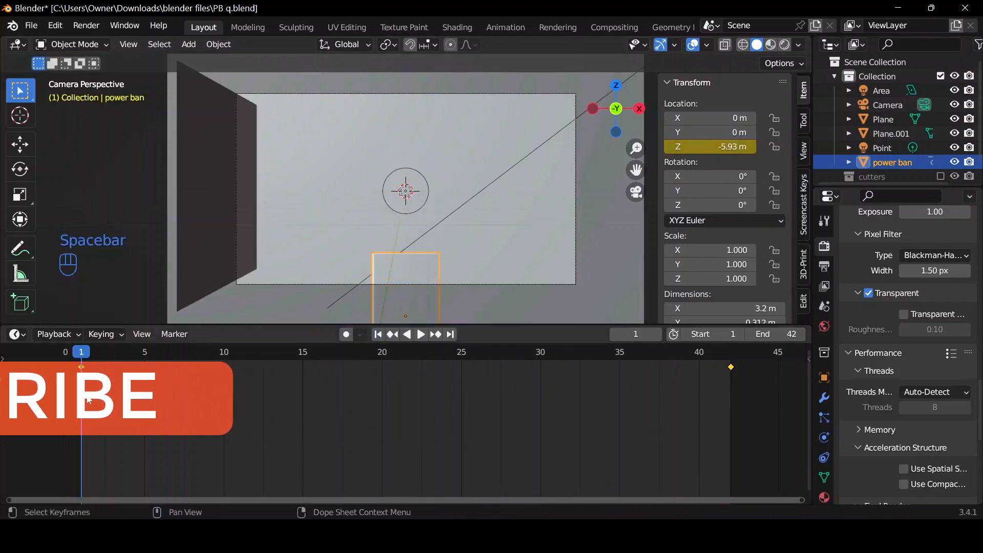
Insert a single keyframe for the power bank's Z rotation at 0° on frame 1.
right_click(713, 205)
right_click(713, 205)
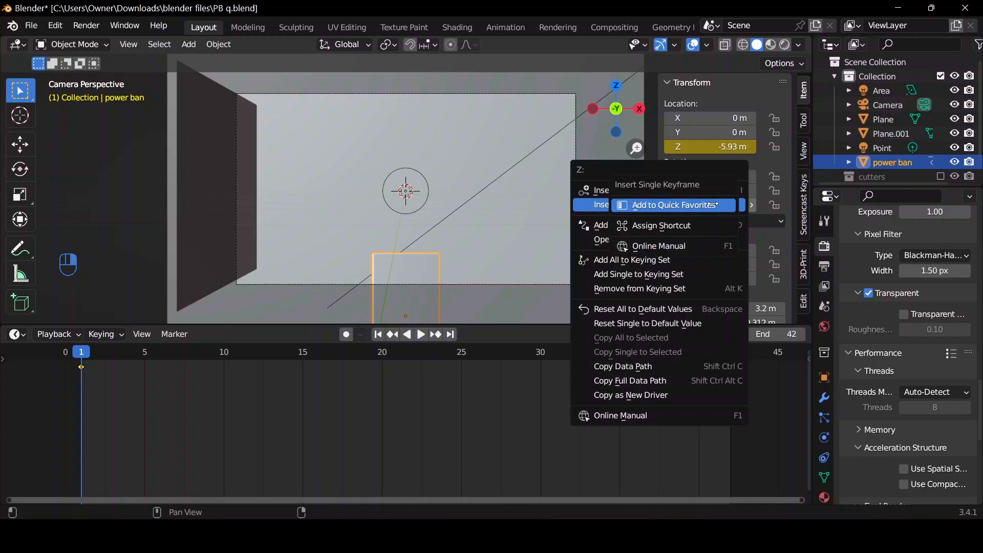
click(604, 205)
right_click(707, 204)
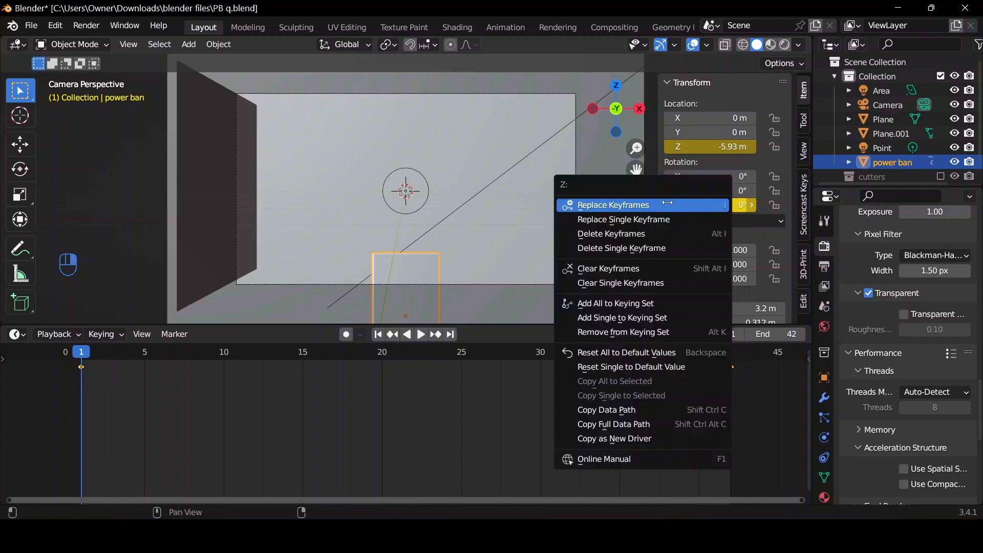
click(660, 219)
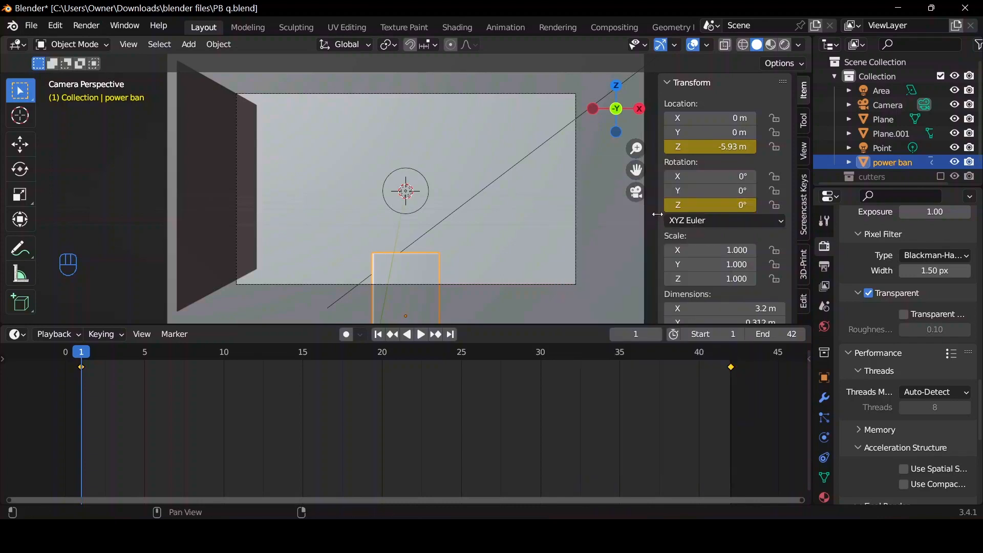
Keyframe the power bank's Z rotation at 180° on frame 42 and play back the combined rise and spin.
click(452, 335)
click(709, 204)
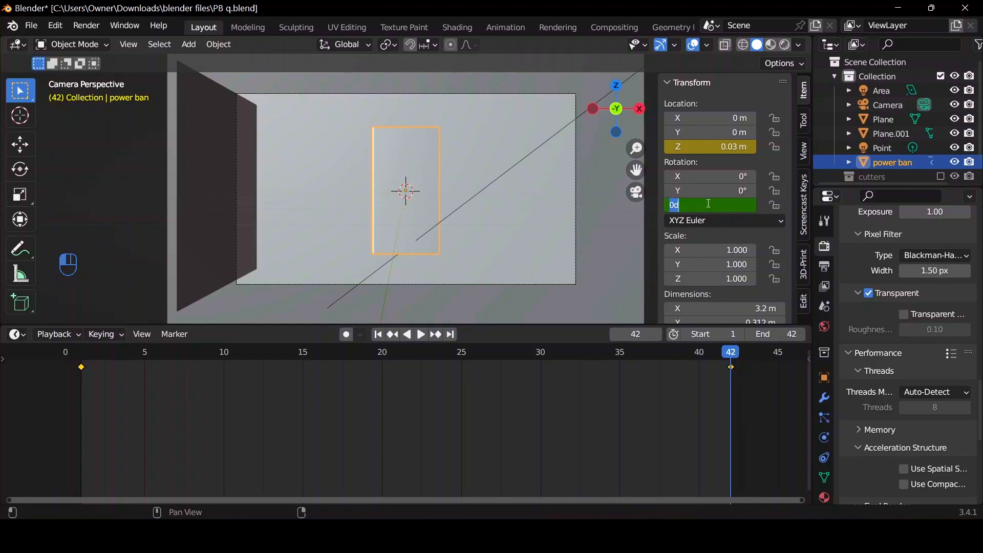
text(180)
key(Return)
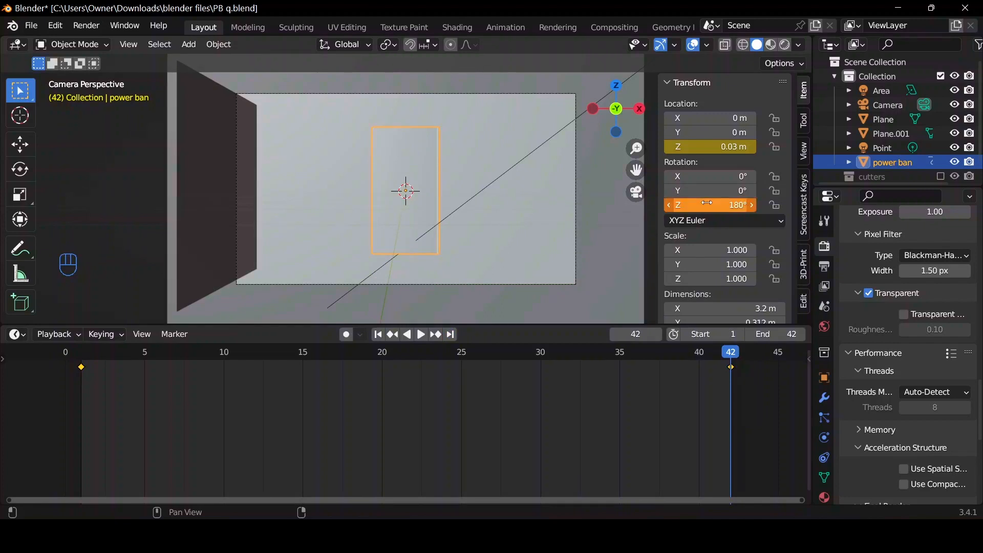
right_click(708, 204)
click(703, 218)
key(space)
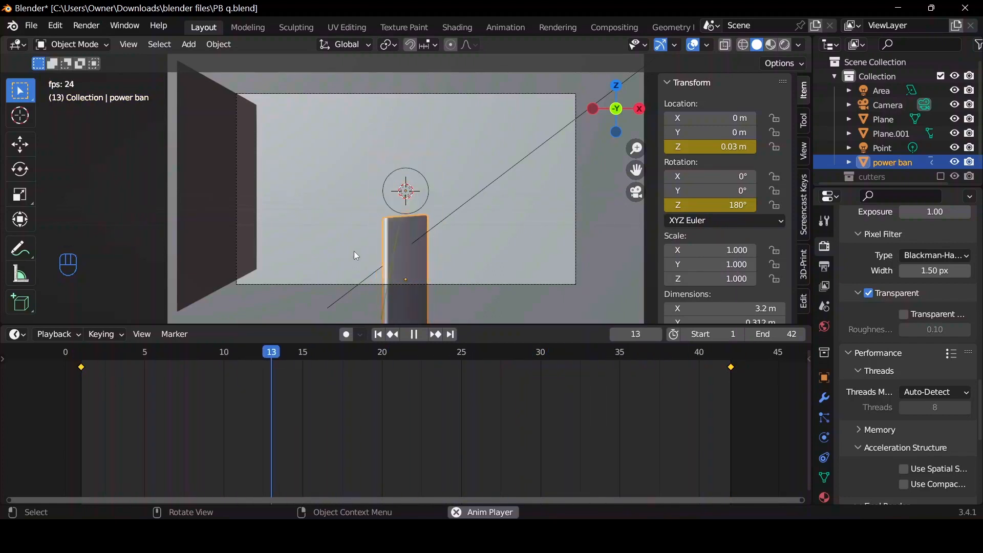
key(space)
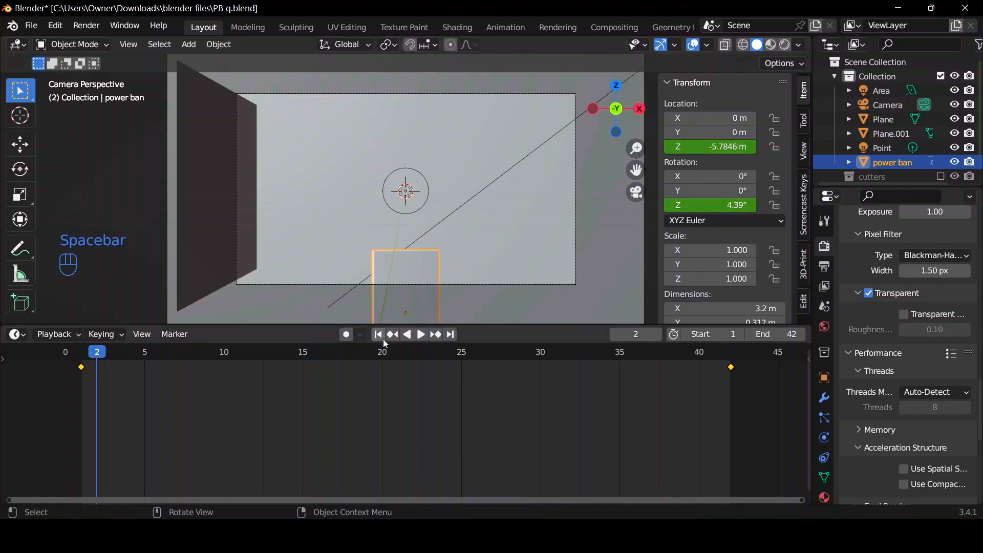
Play back the power bank's rise and spin to examine how smooth the movement is.
key(space)
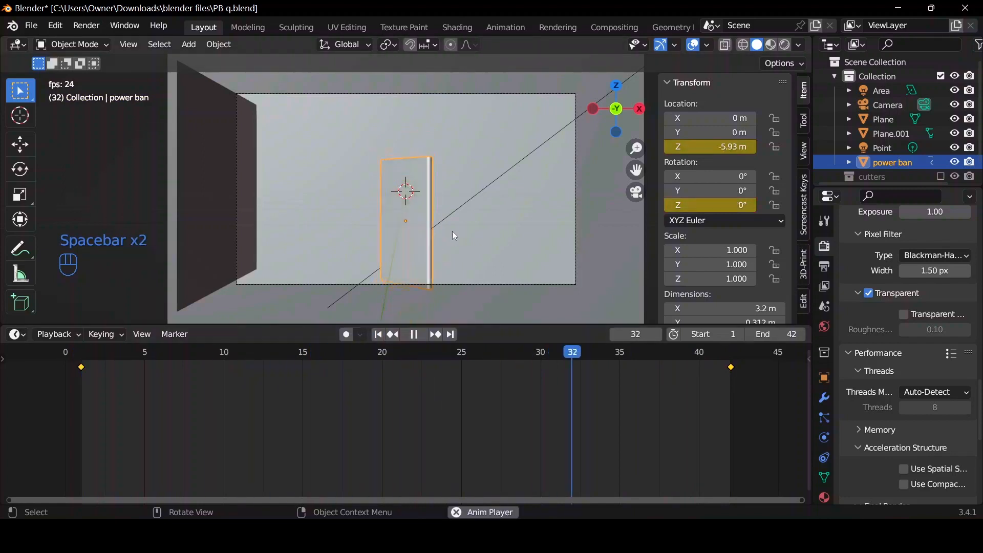
key(space)
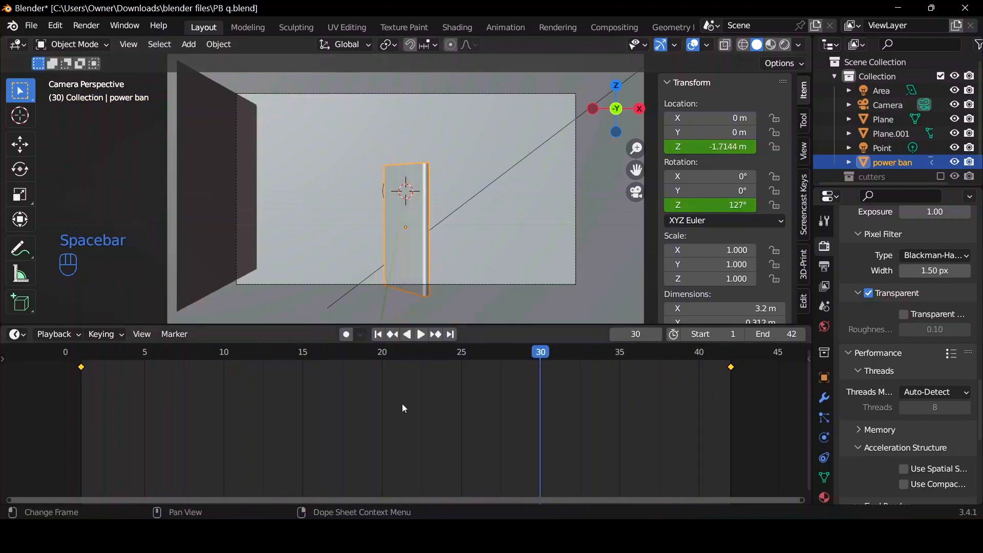
key(XF86AudioRaiseVolume)
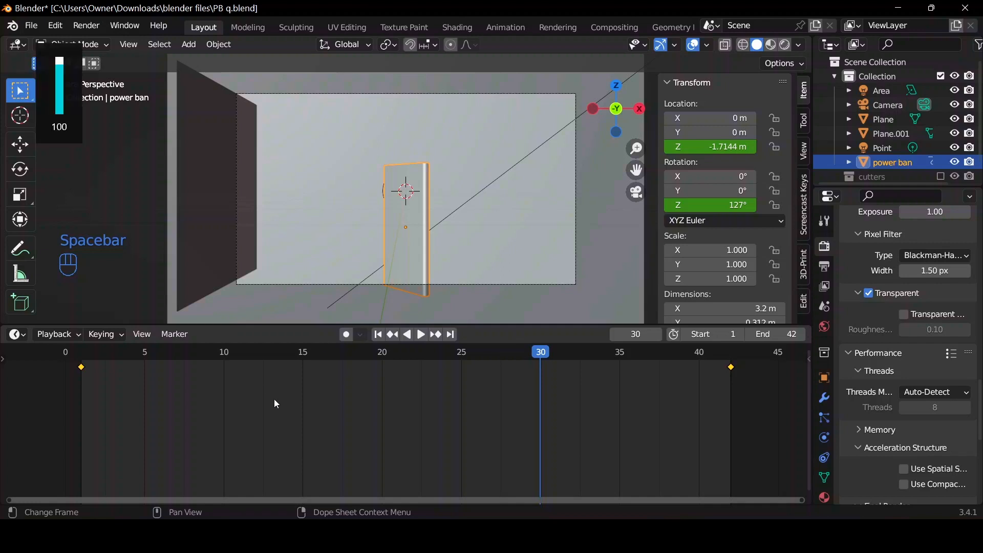
Set the interpolation of all the power bank's keyframes to Bezier and play the animation from frame 1.
key(a)
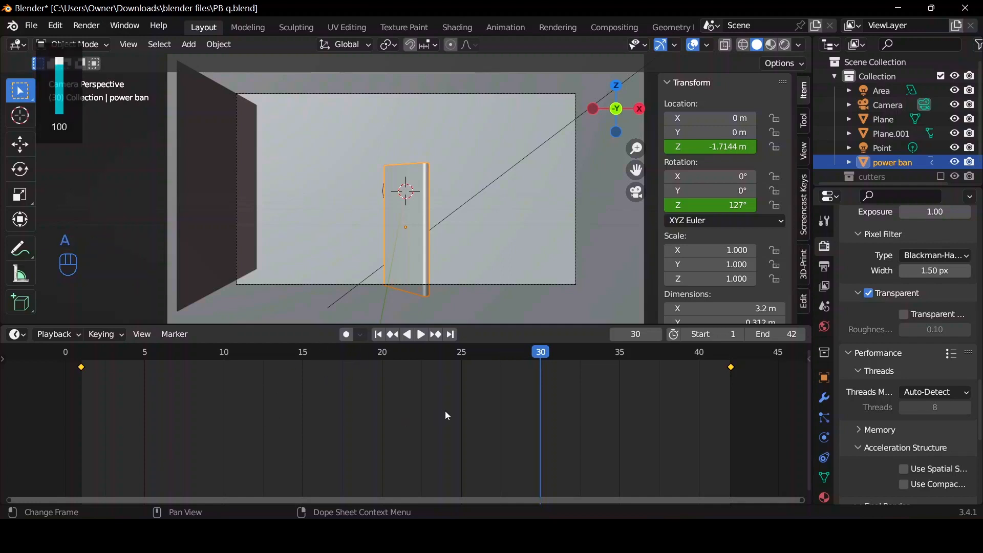
key(t)
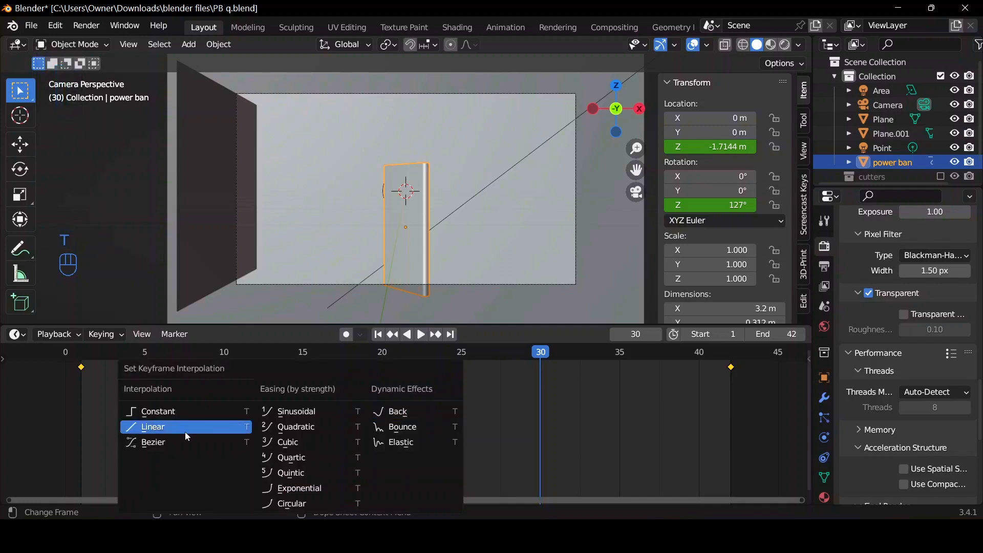
click(158, 446)
click(384, 338)
key(space)
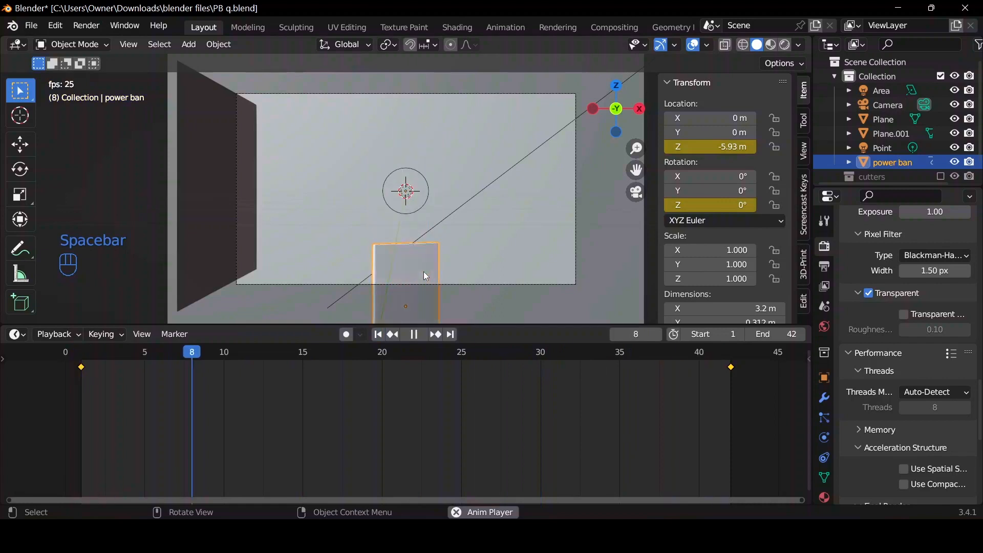
key(Escape)
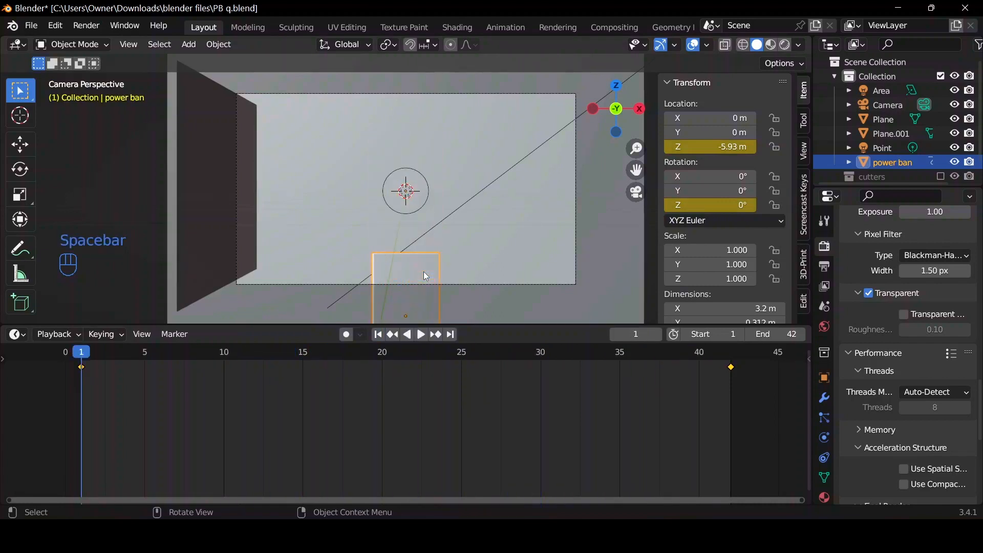
click(384, 335)
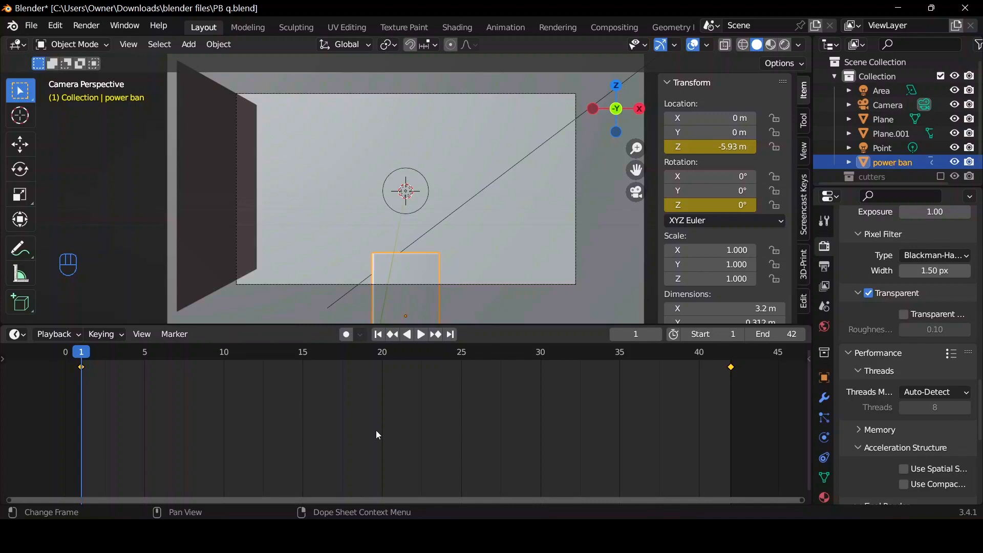
Show the power bank's animation curves in the Graph Editor, isolating and framing the Z Location curve.
key(ctrl+Tab)
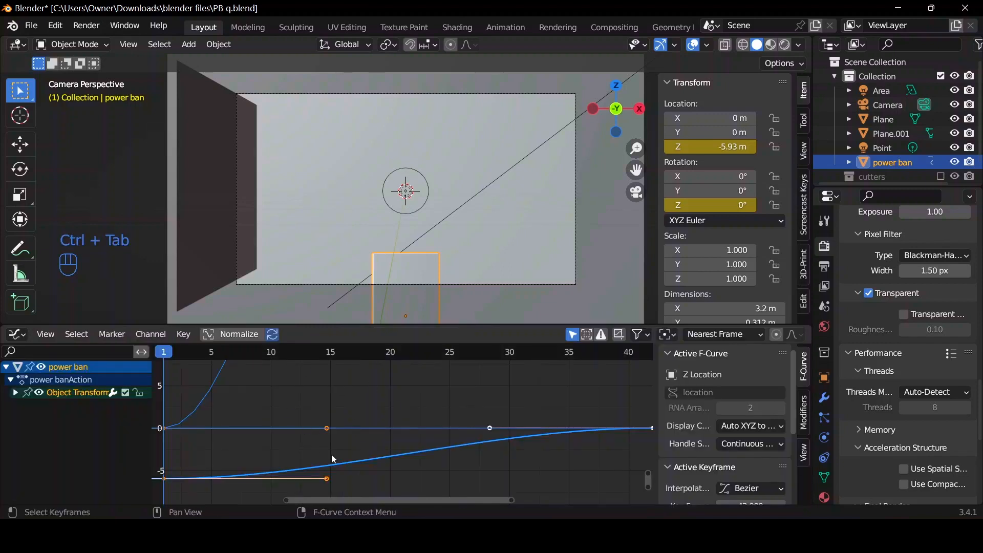
click(15, 393)
click(71, 397)
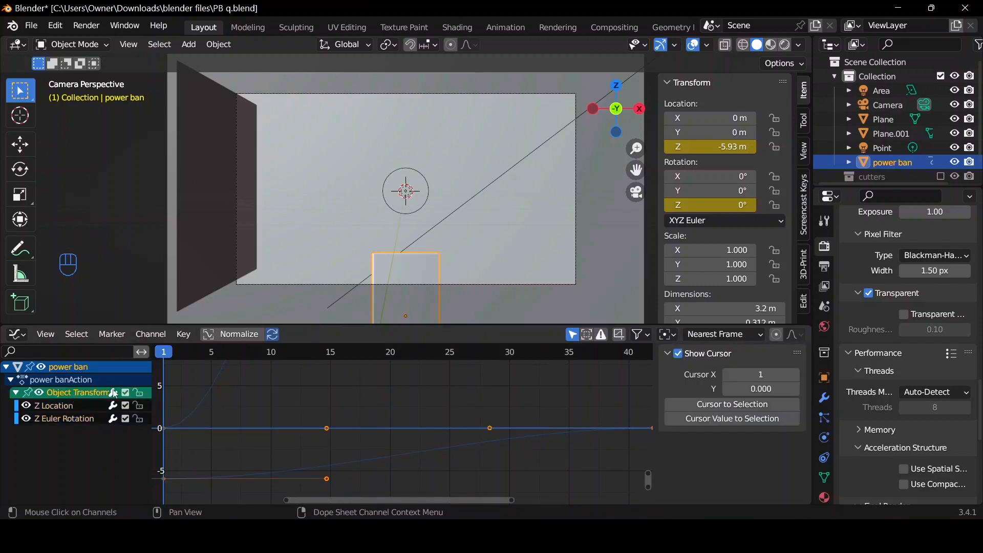
click(51, 407)
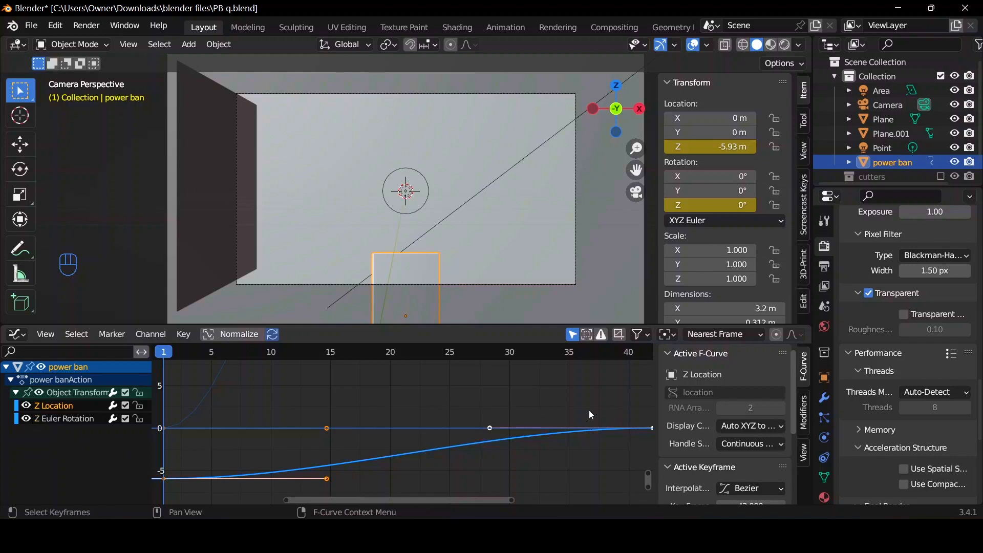
click(26, 419)
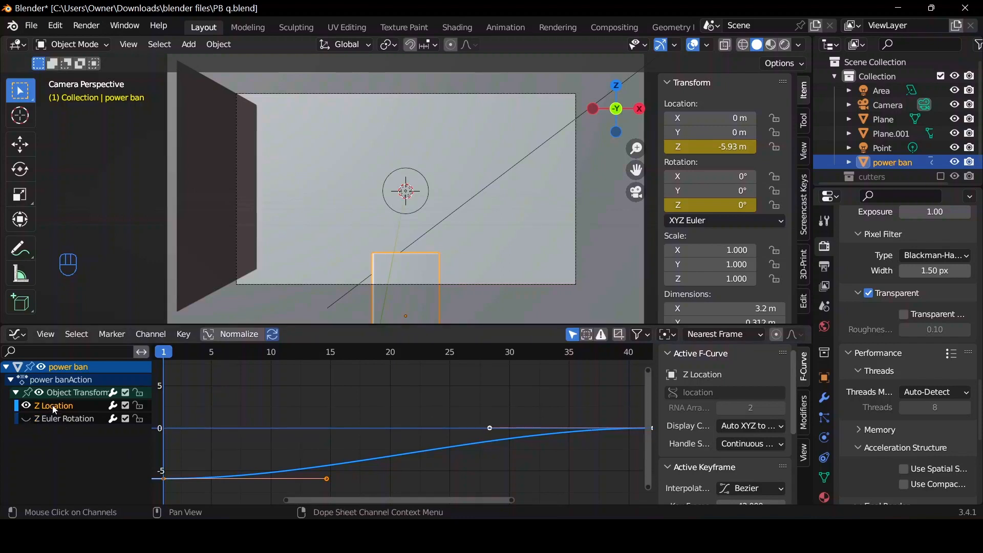
key(Home)
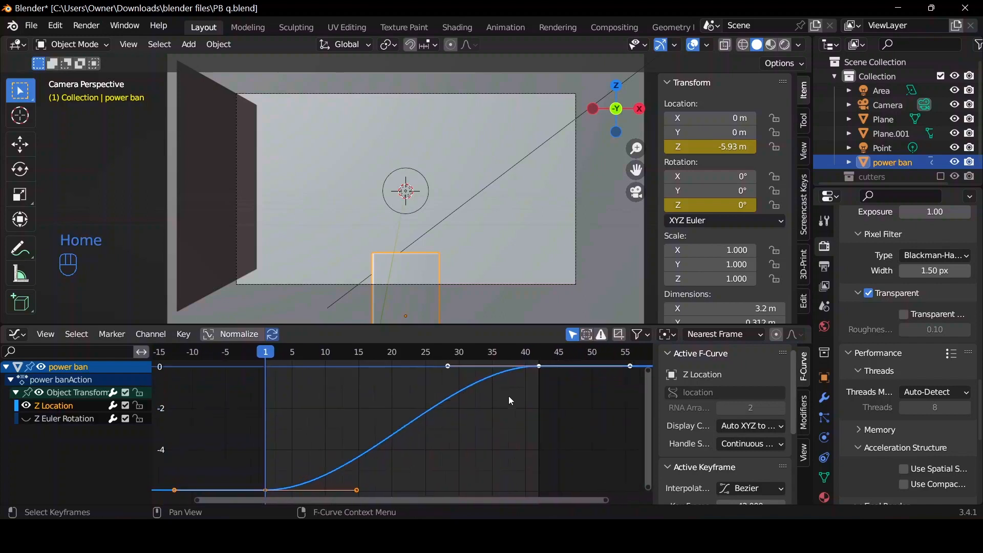
Move the Z Location curve's outgoing handle at frame 1 back 14 frames and up about 3.8, and play back the fast-starting rise.
click(355, 489)
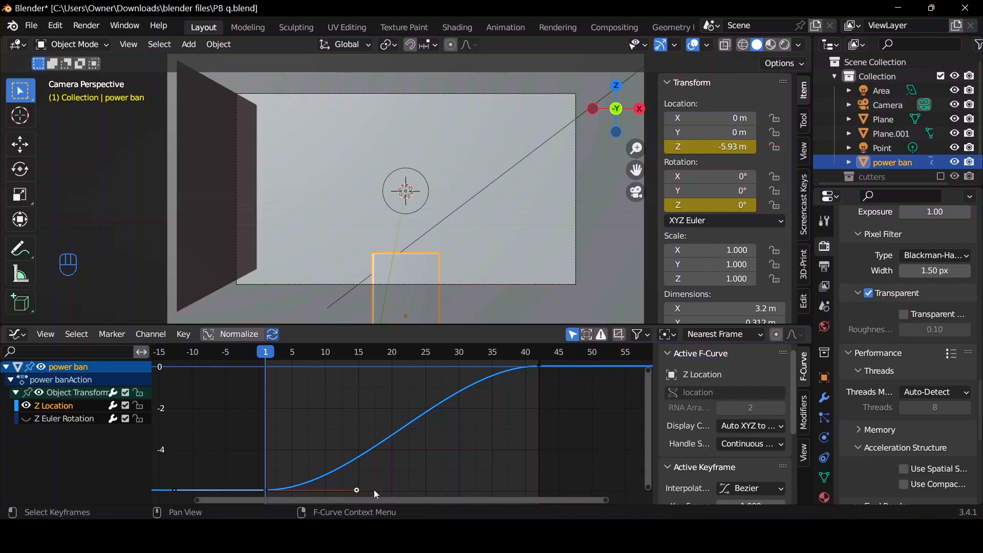
key(g)
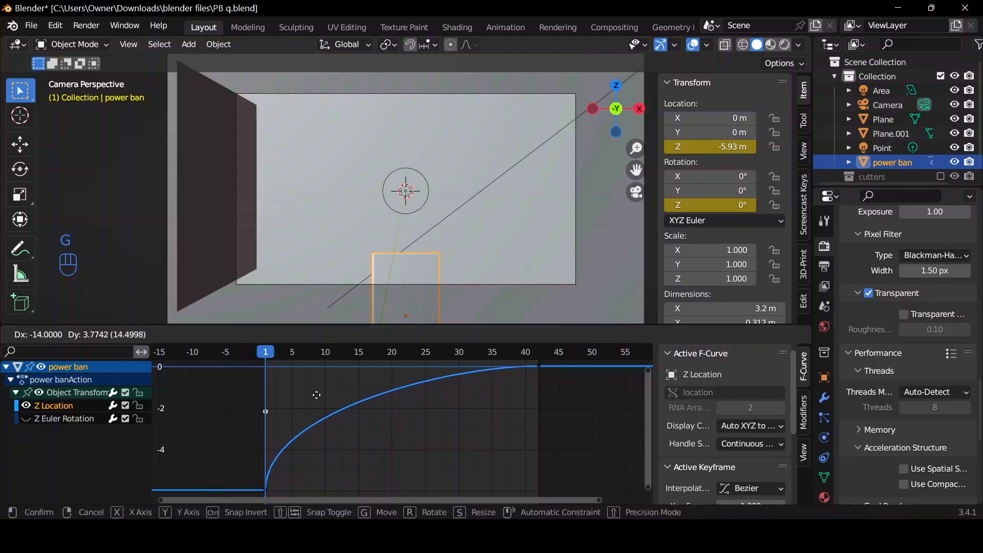
click(292, 393)
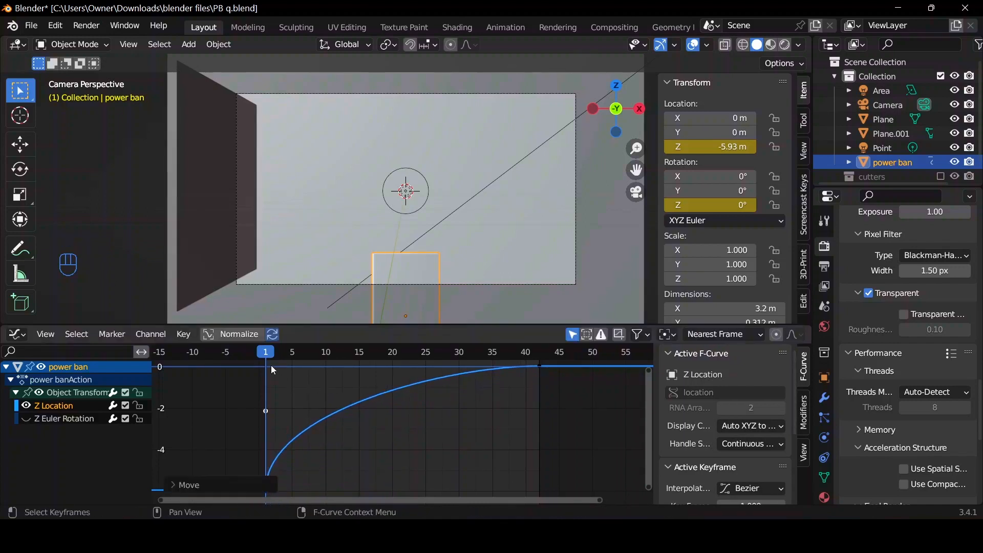
key(space)
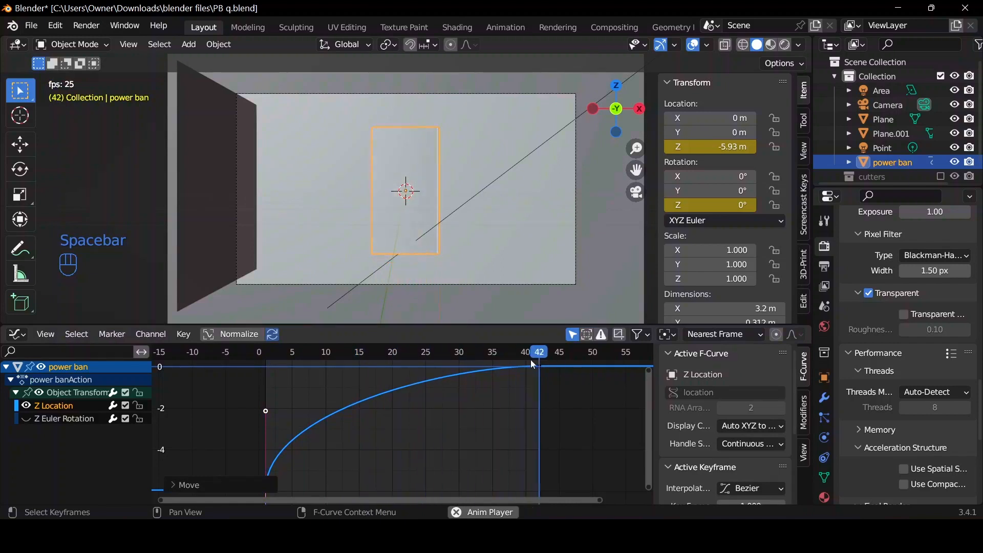
key(space)
key(space)
key(space)
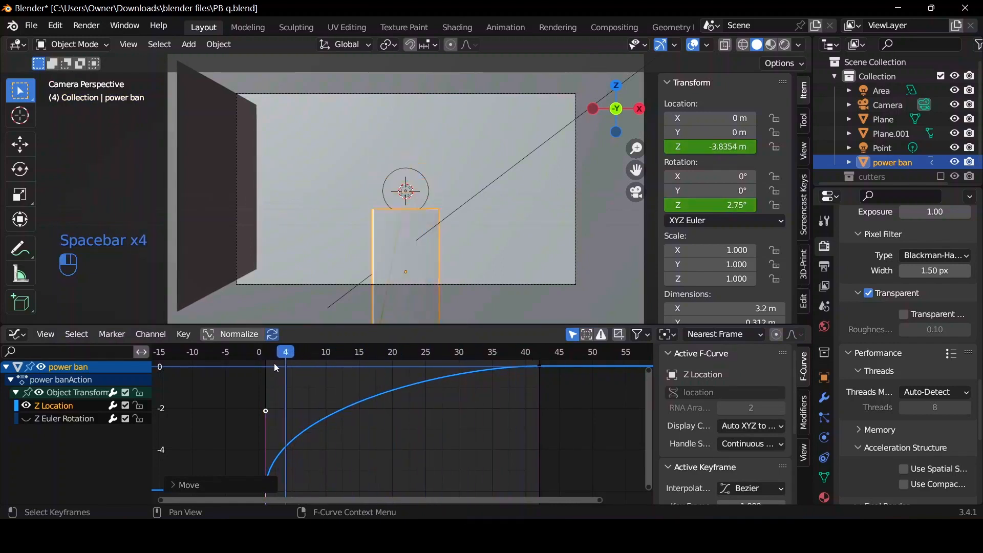
click(262, 362)
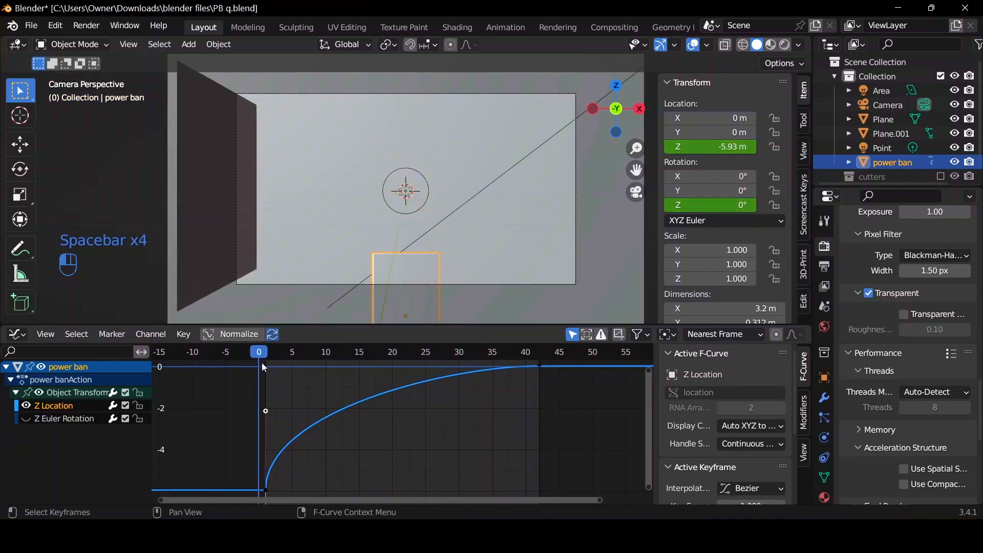
Isolate the Z Euler Rotation curve, move its outgoing frame 1 handle straight above the keyframe for a fast start, and play it back.
click(31, 419)
key(Home)
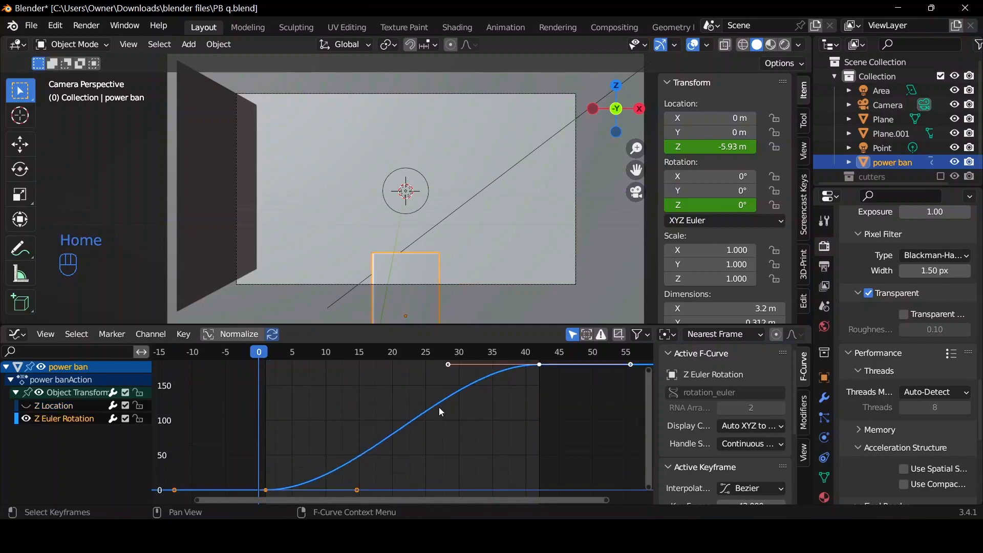
key(g)
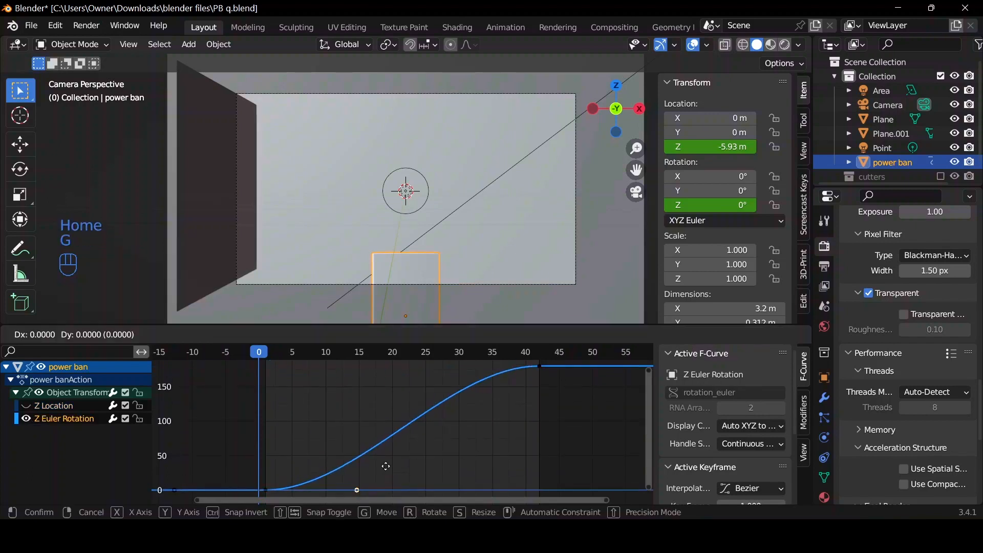
click(285, 408)
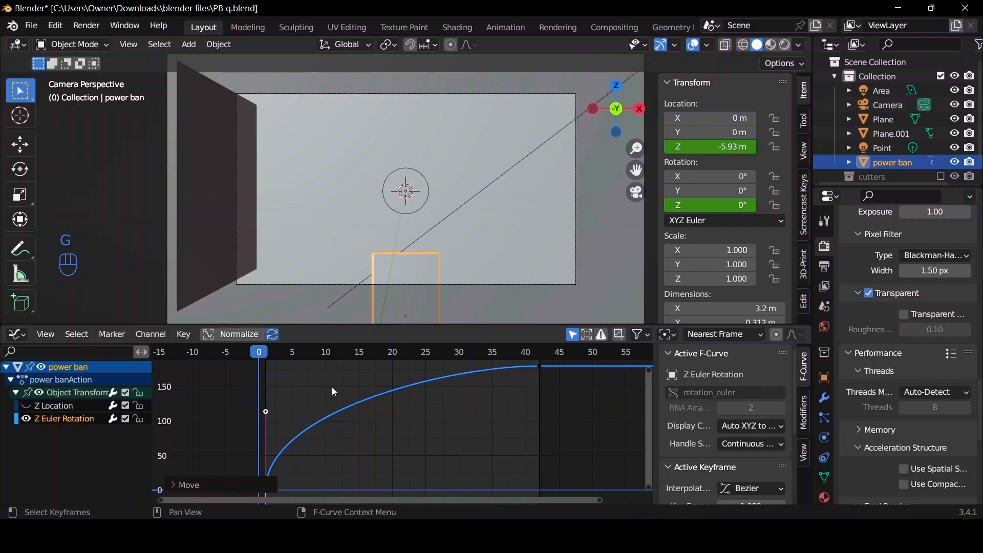
key(space)
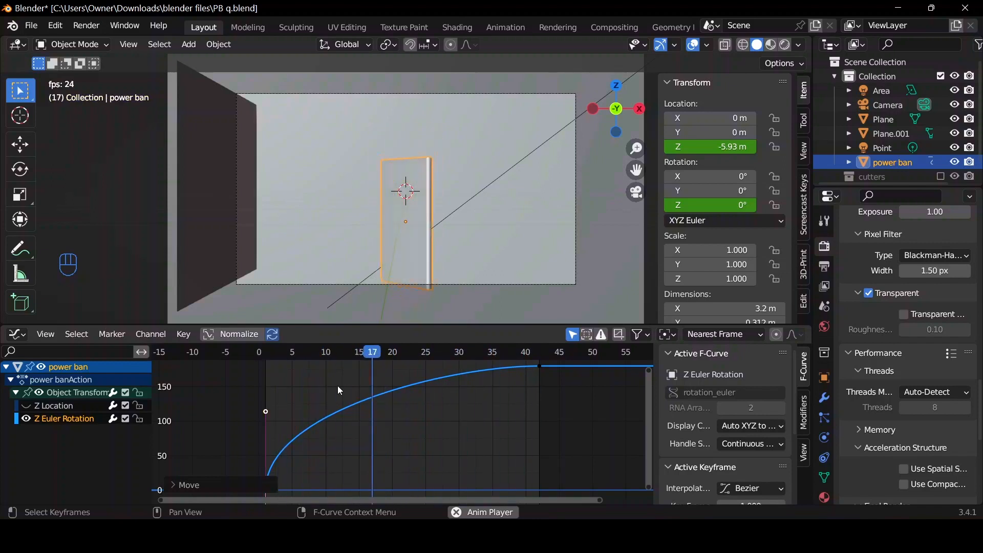
key(space)
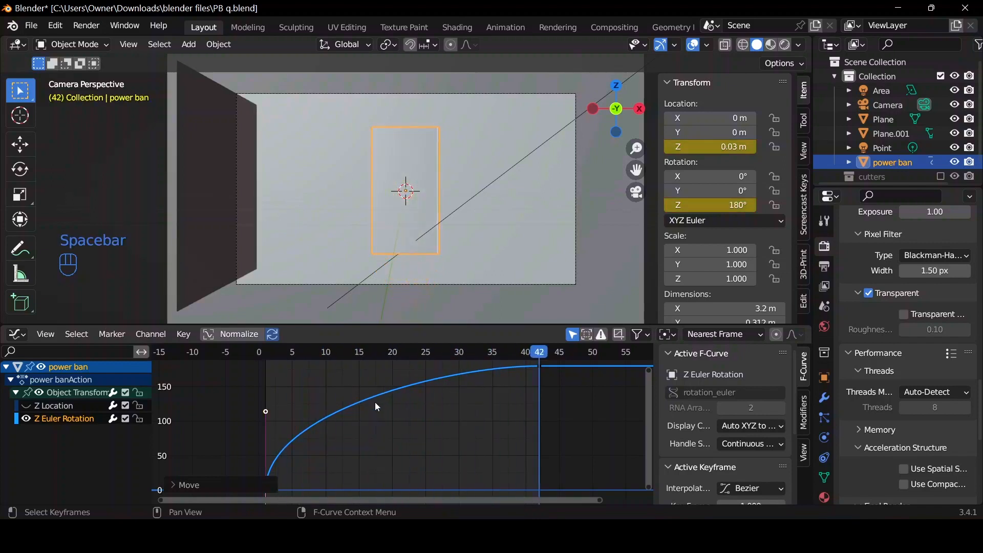
Return from the Graph Editor to the Timeline and preview the scene in rendered shading.
key(ctrl+Tab)
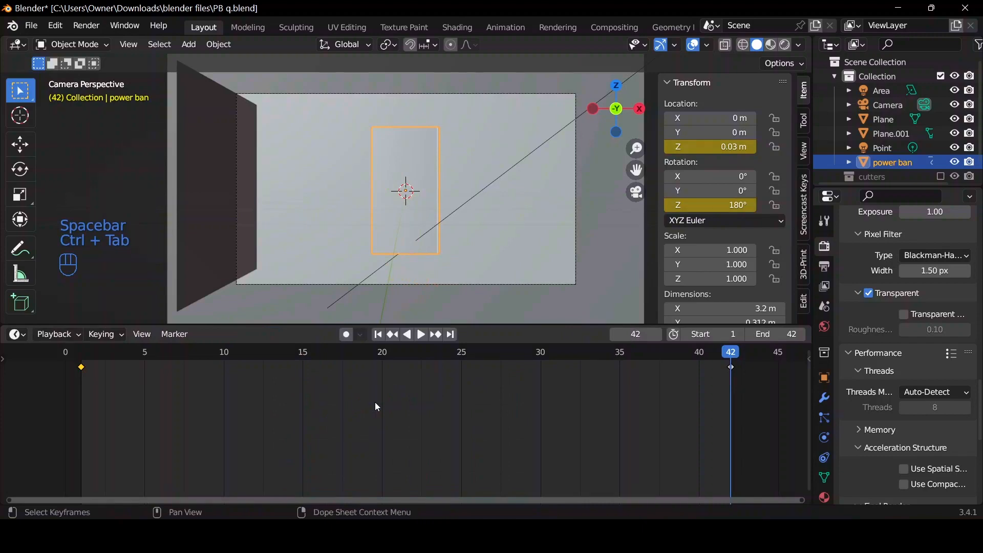
click(786, 45)
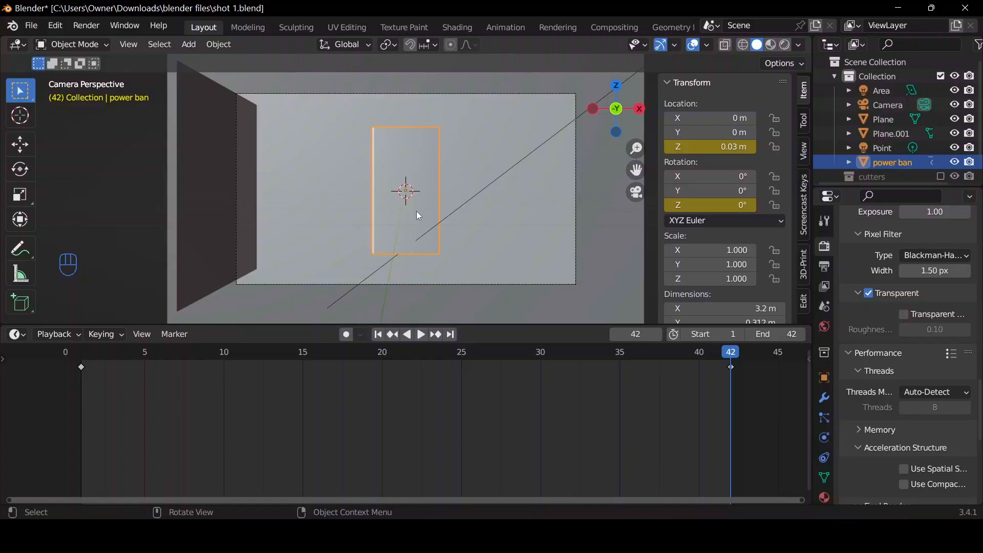
Delete all of the power bank's existing keyframes in the shot 1 file.
click(416, 211)
click(416, 211)
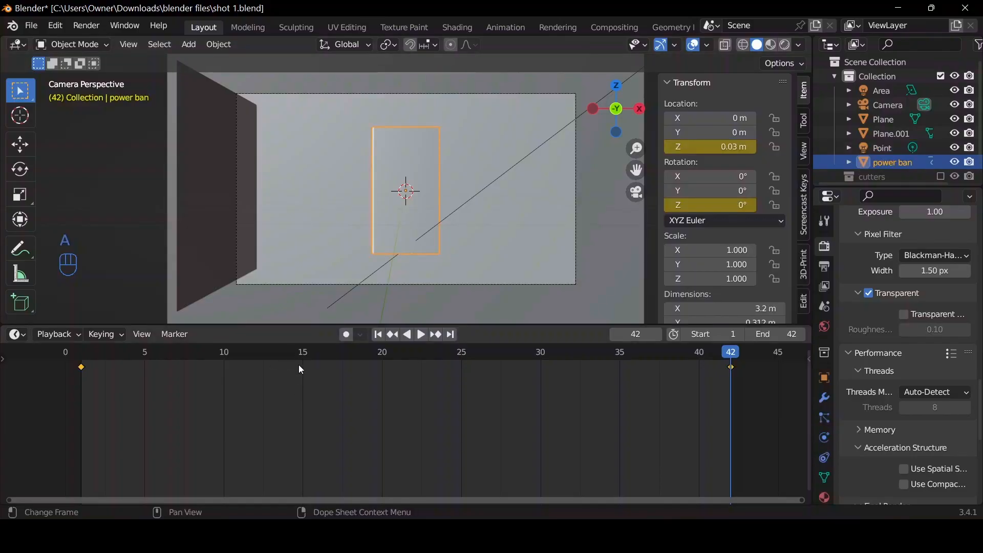
key(Delete)
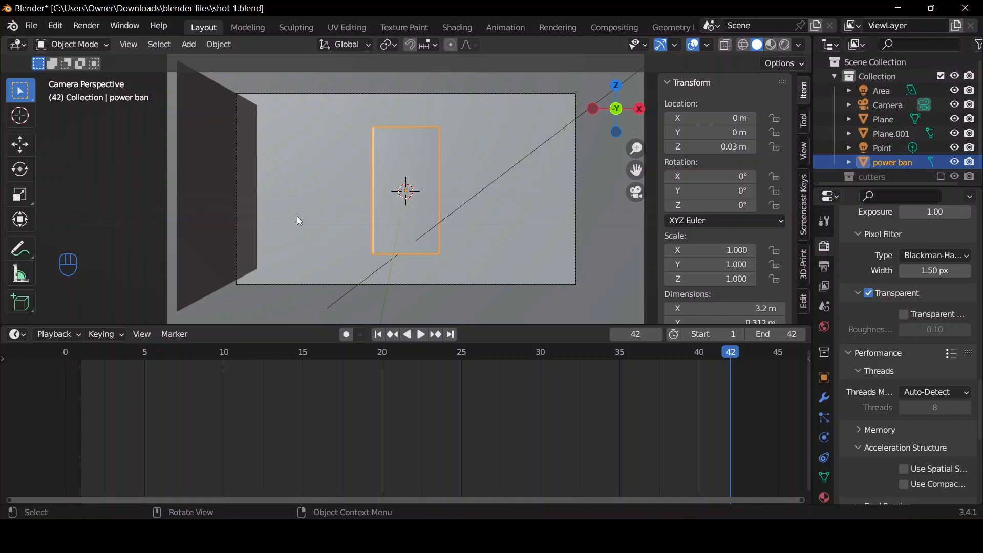
At frame 1, move the power bank towards the camera to a Y location of -12.62 m and insert a single keyframe.
click(379, 335)
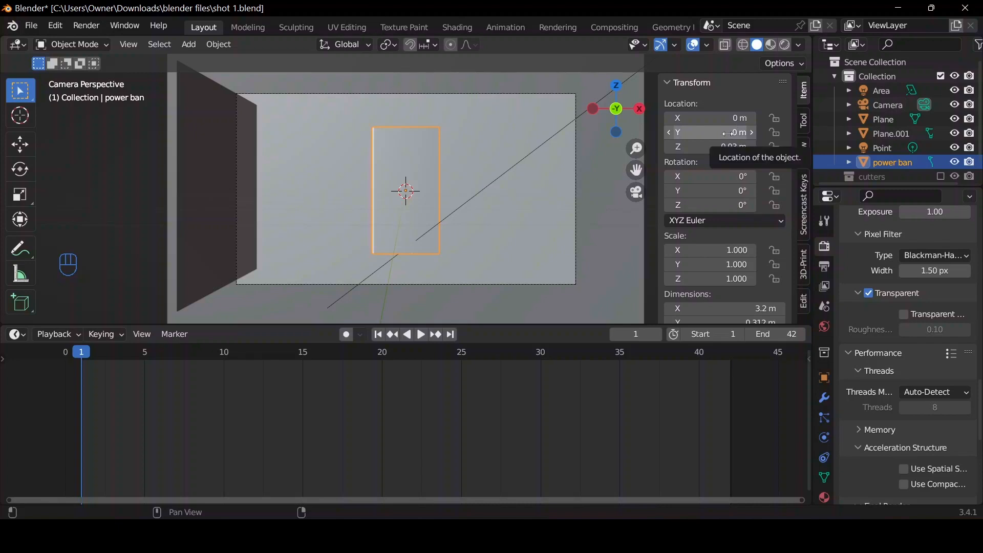
drag(604, 98, 590, 103)
scroll(551, 137, down, 3)
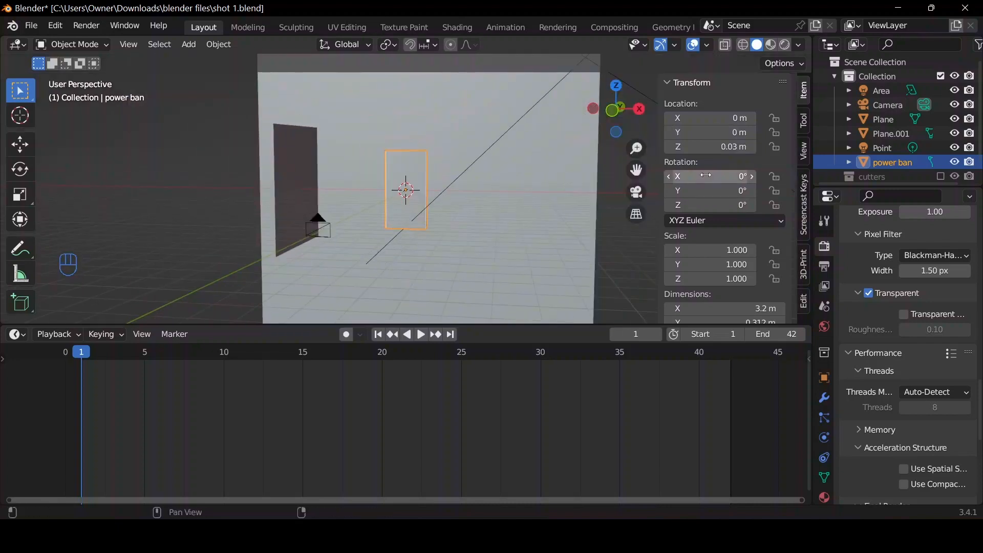
drag(712, 132, 618, 177)
click(637, 193)
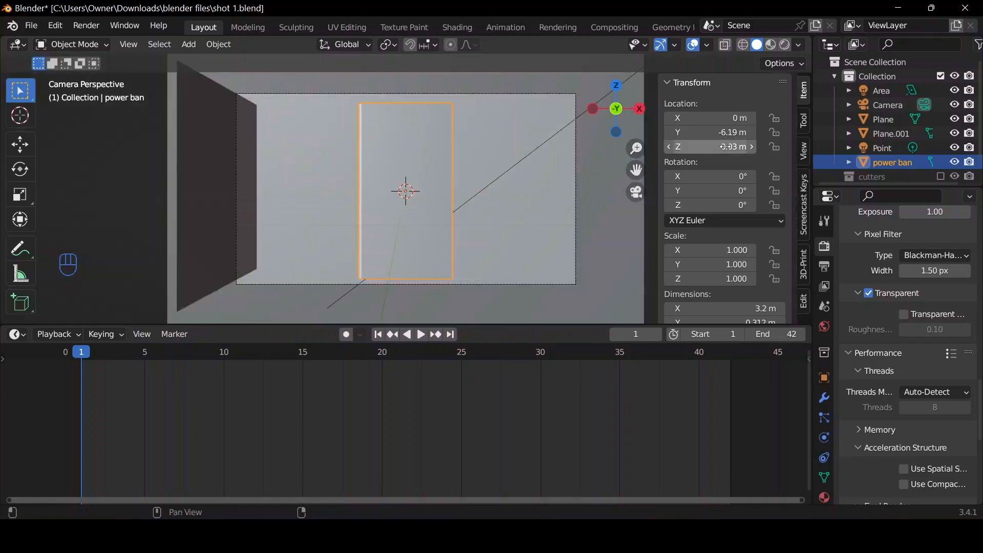
mouse_move(754, 131)
mouse_down()
mouse_move(696, 132)
mouse_move(737, 132)
mouse_up()
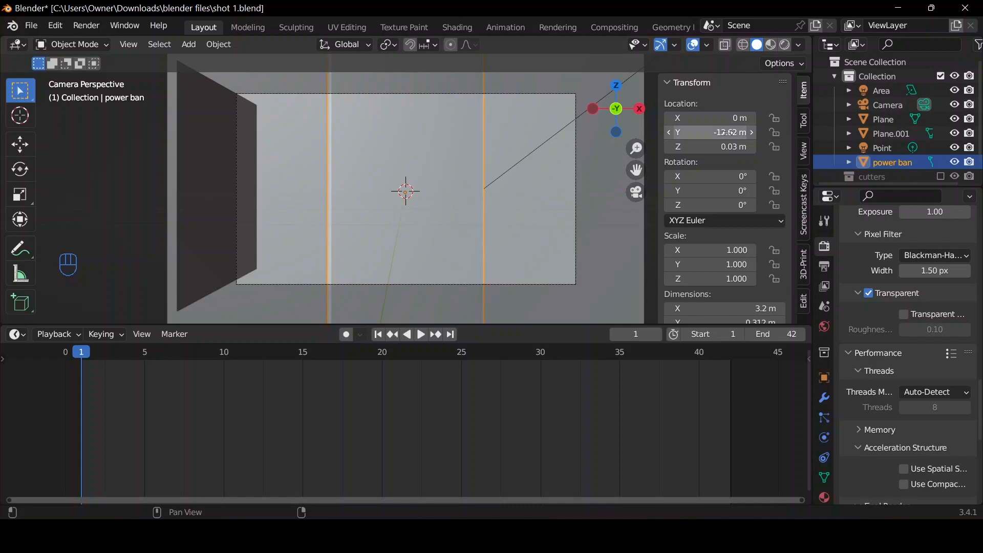
right_click(727, 133)
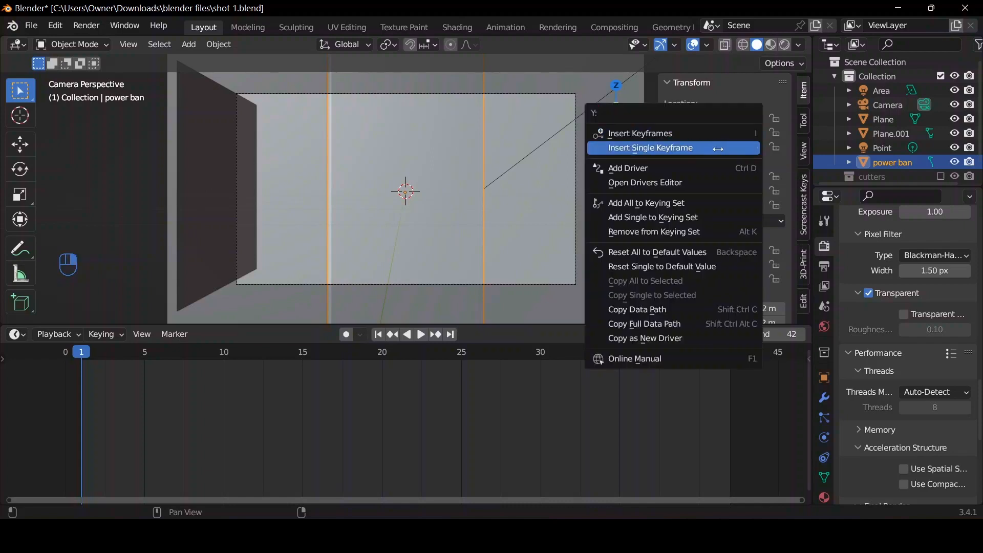
click(661, 148)
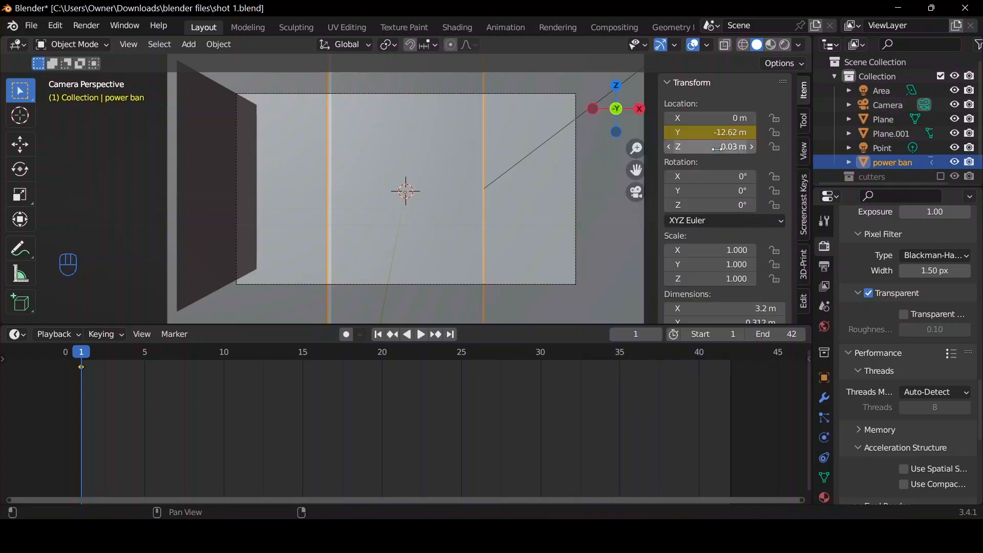
At frame 42, set the power bank's Y location to -2.43 m, keyframe that location alone, and play the animation.
click(451, 339)
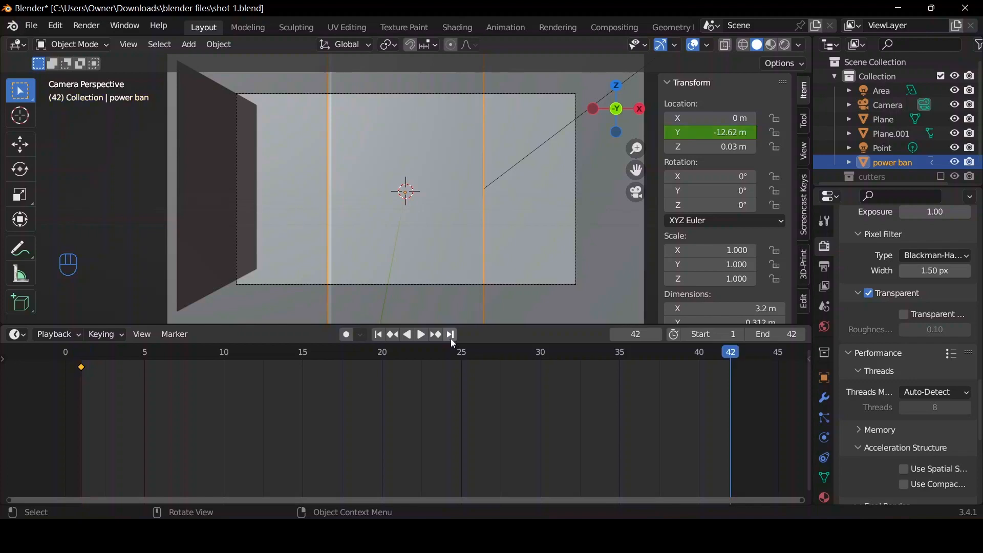
mouse_move(719, 135)
mouse_down()
mouse_move(784, 135)
mouse_move(716, 133)
mouse_up()
right_click(717, 134)
click(717, 132)
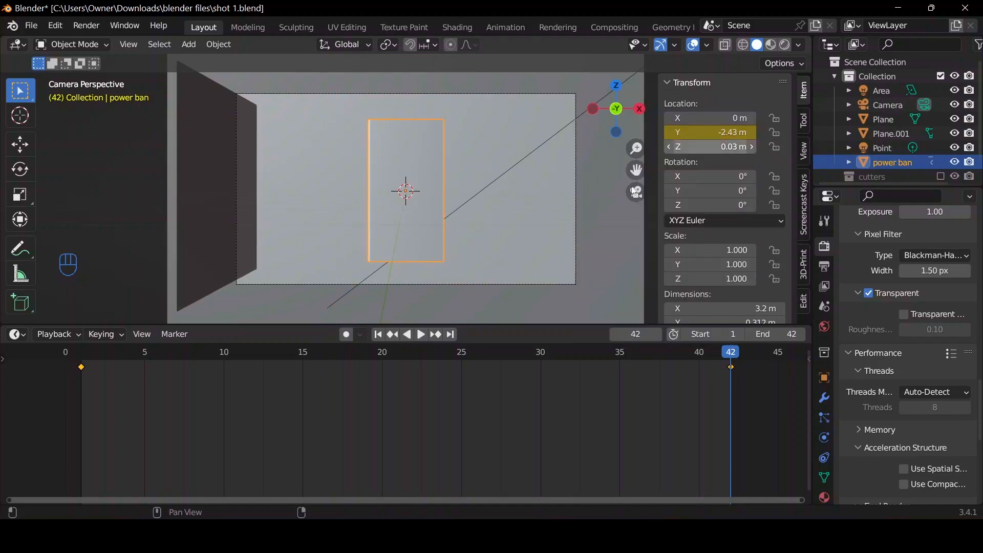
click(373, 332)
key(space)
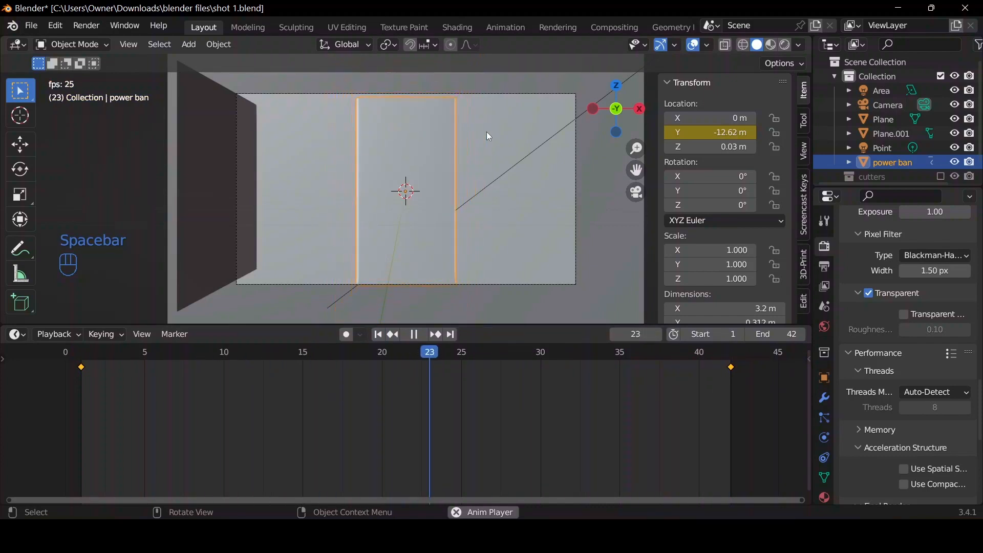
key(space)
Keyframe the power bank's rotation at 0° on frame 1 and at X -24.3°, Y 7.52°, Z 33.9° on frame 42, and preview it.
click(377, 334)
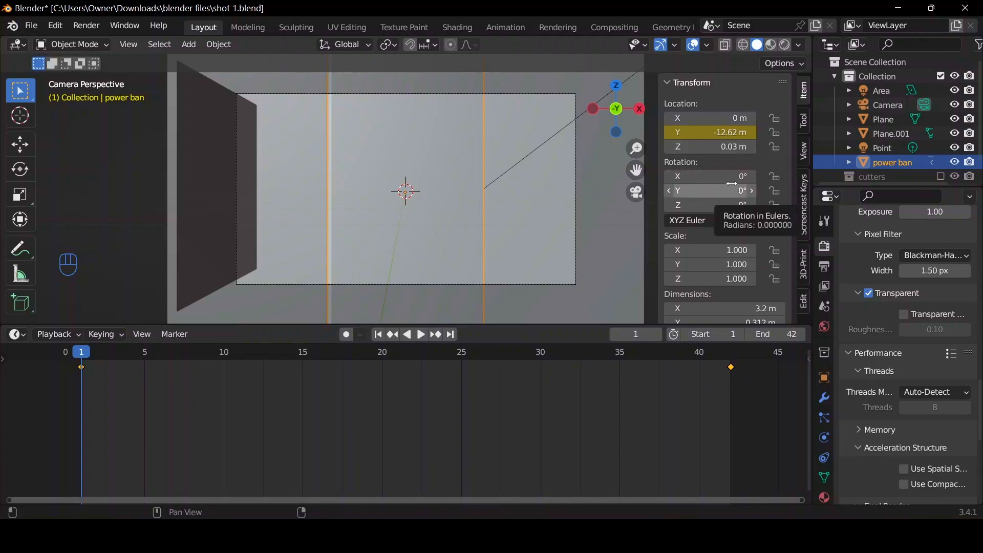
key(i)
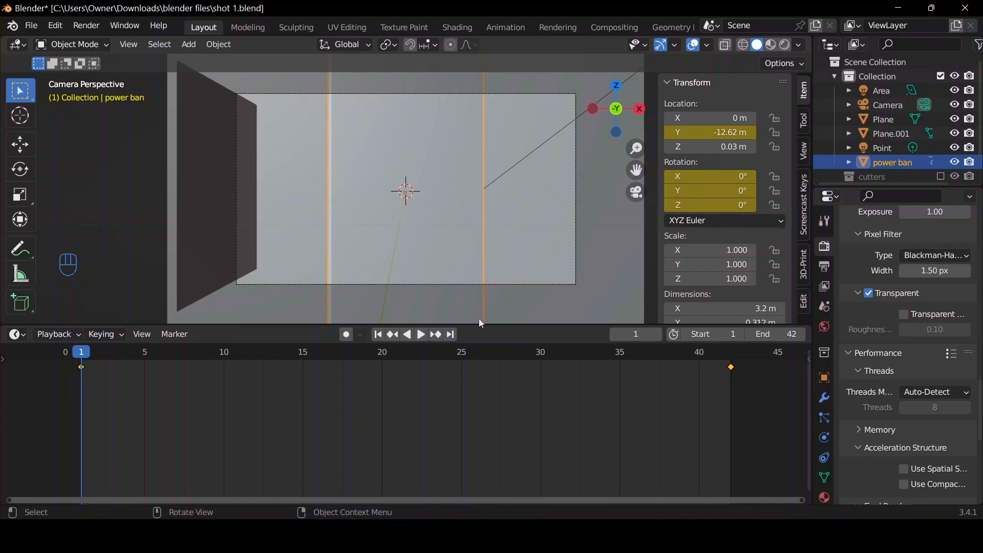
click(454, 335)
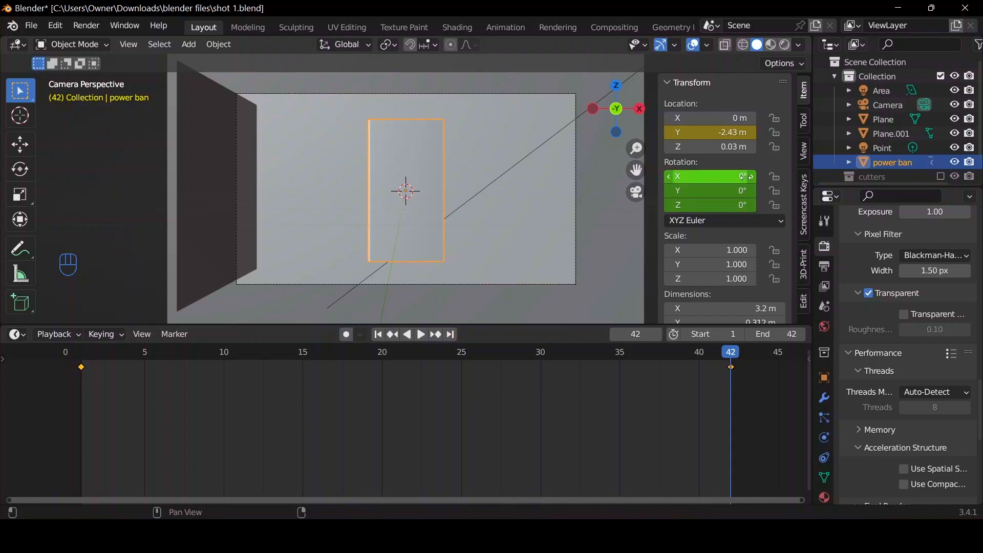
key(r)
key(r)
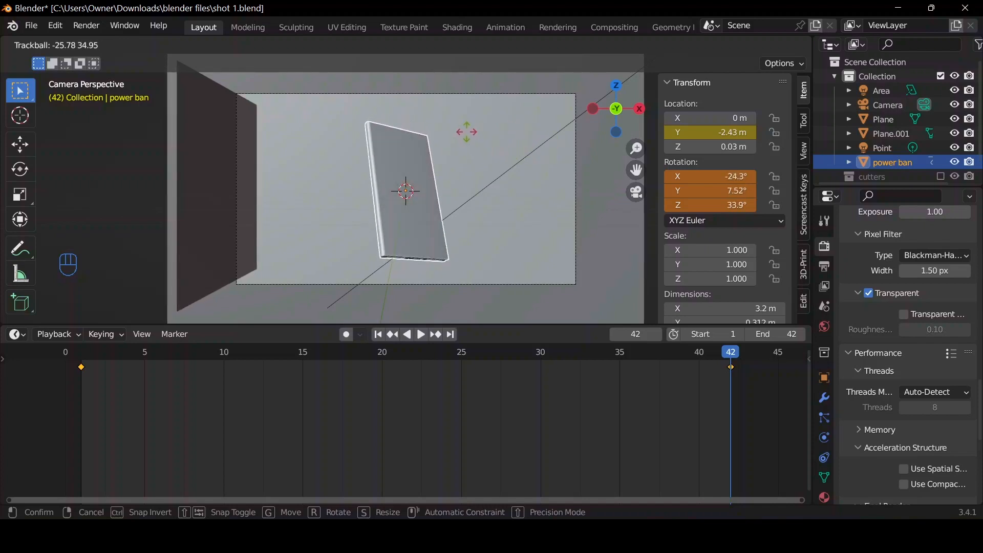
click(466, 131)
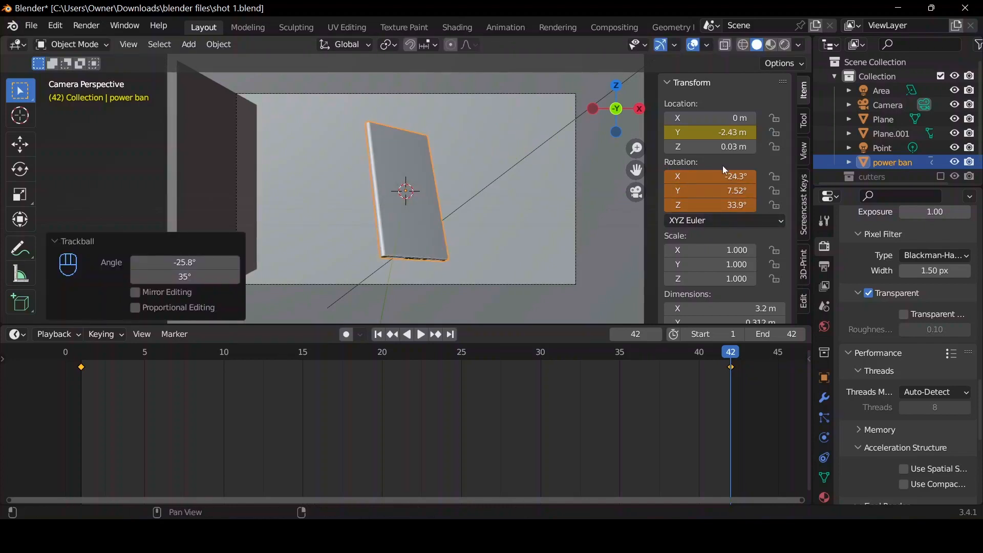
key(i)
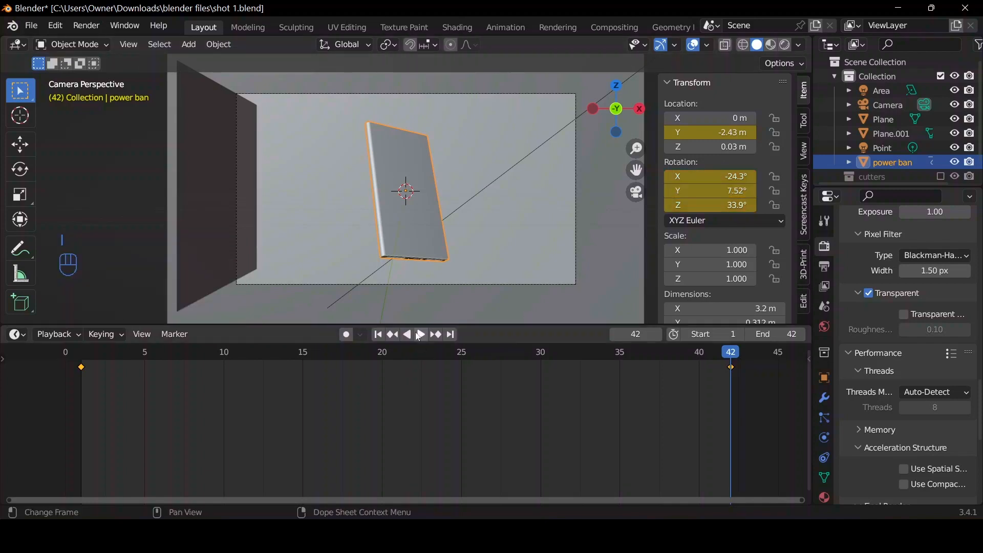
key(space)
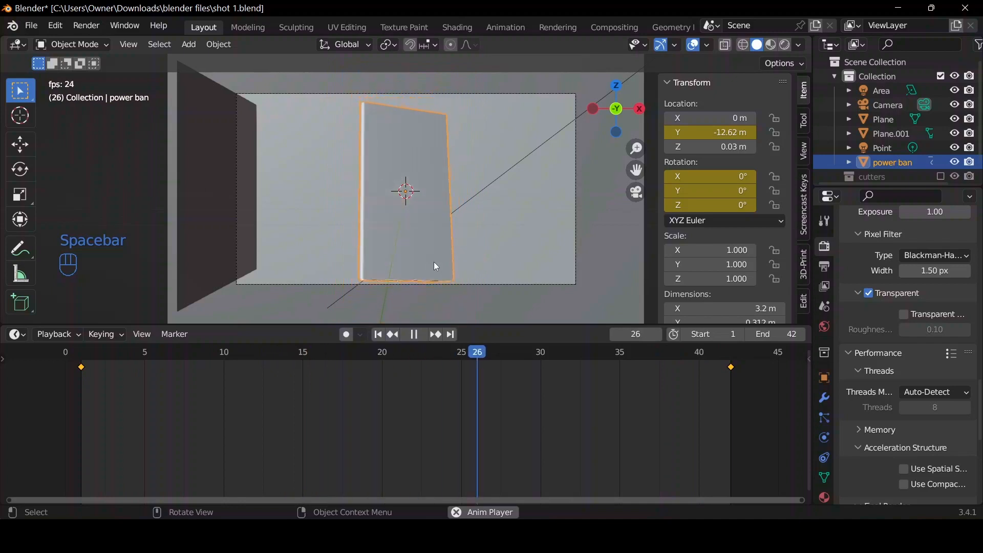
click(414, 334)
At frame 1, trackball-rotate the power bank to X 5.27°, Y -30.6°, Z -199°, keyframe the rotation, and play it back.
click(378, 334)
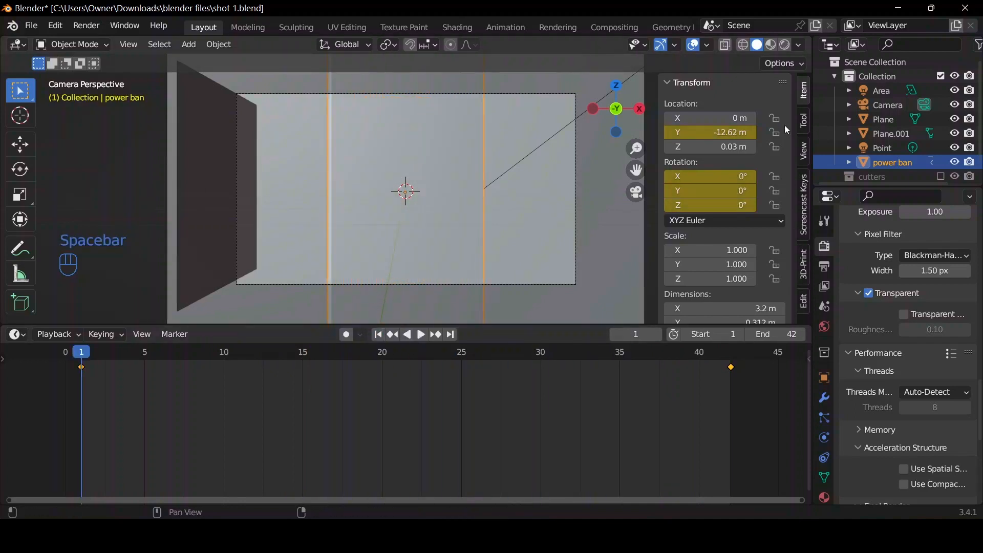
key(r)
key(r)
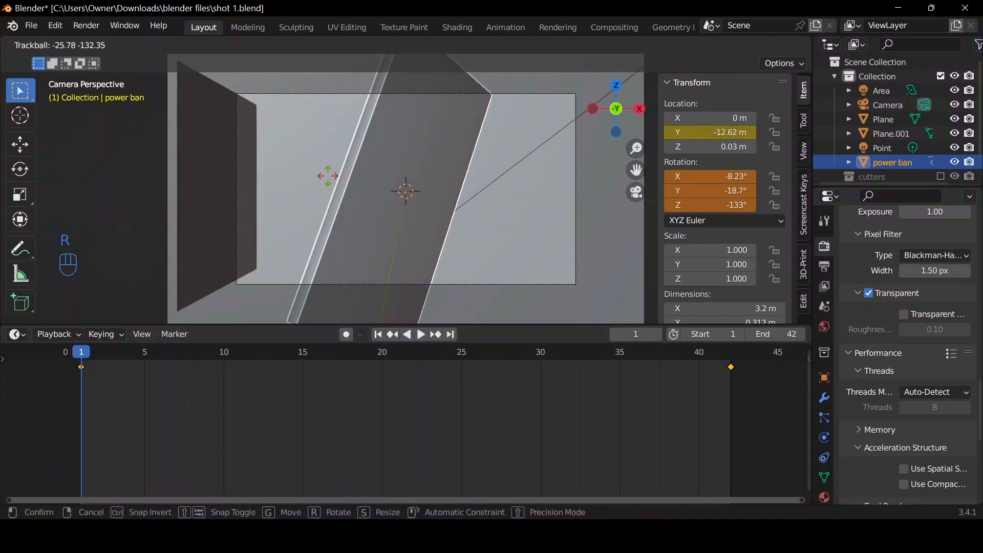
click(290, 156)
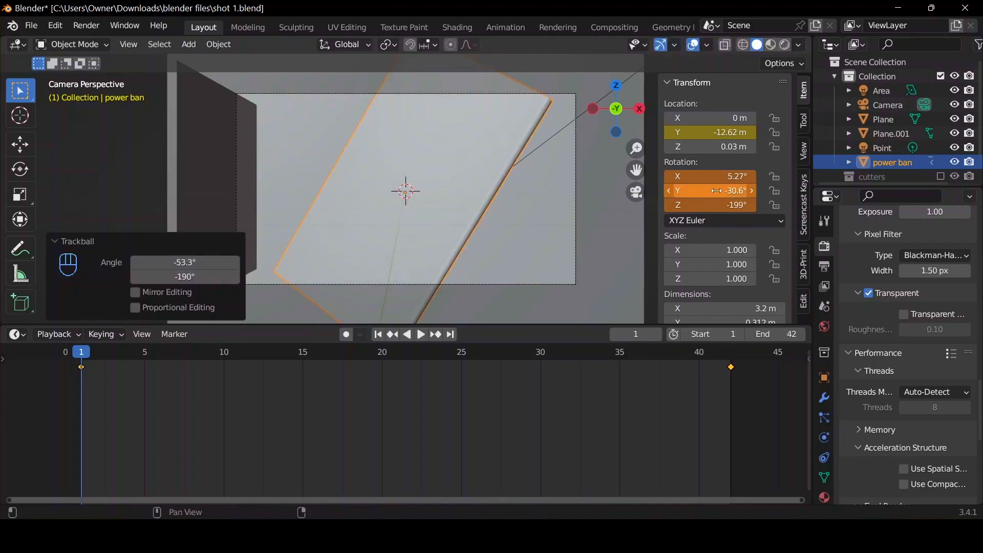
key(space)
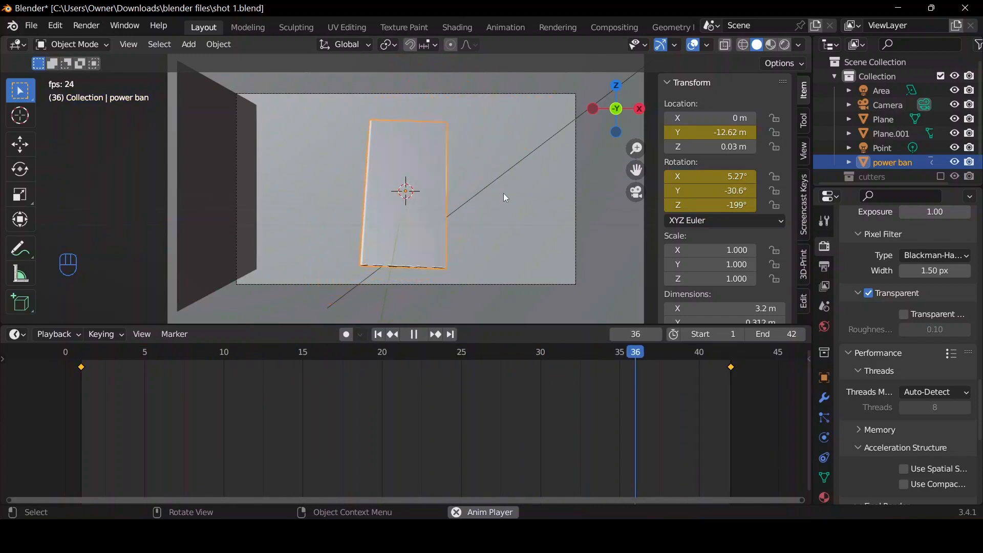
key(space)
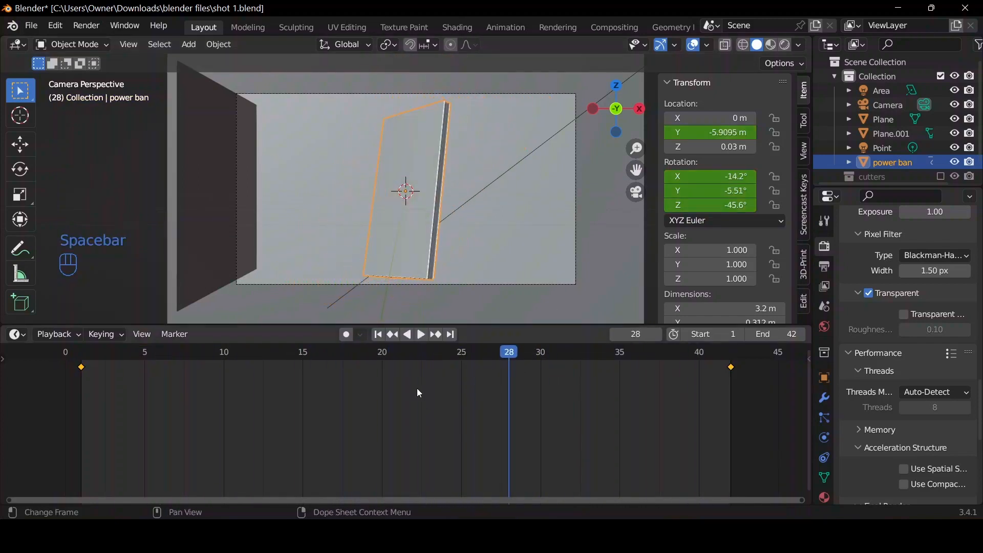
Return to frame 1 and set all of the power bank's keyframes to Bezier interpolation.
click(380, 336)
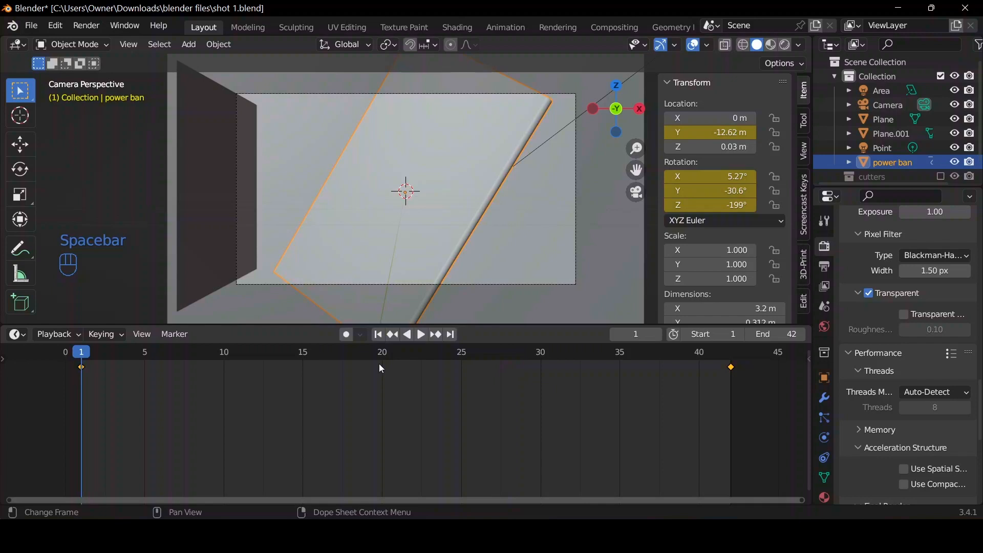
key(a)
key(t)
click(380, 408)
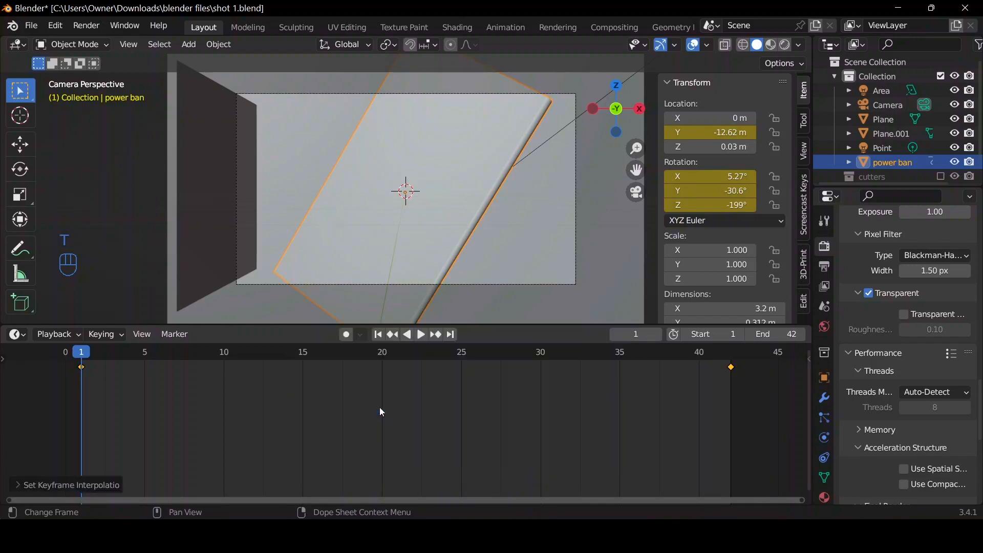
Switch the Timeline to the Graph Editor, expand the object transforms, and leave only the Y Location curve visible.
key(ctrl+Tab)
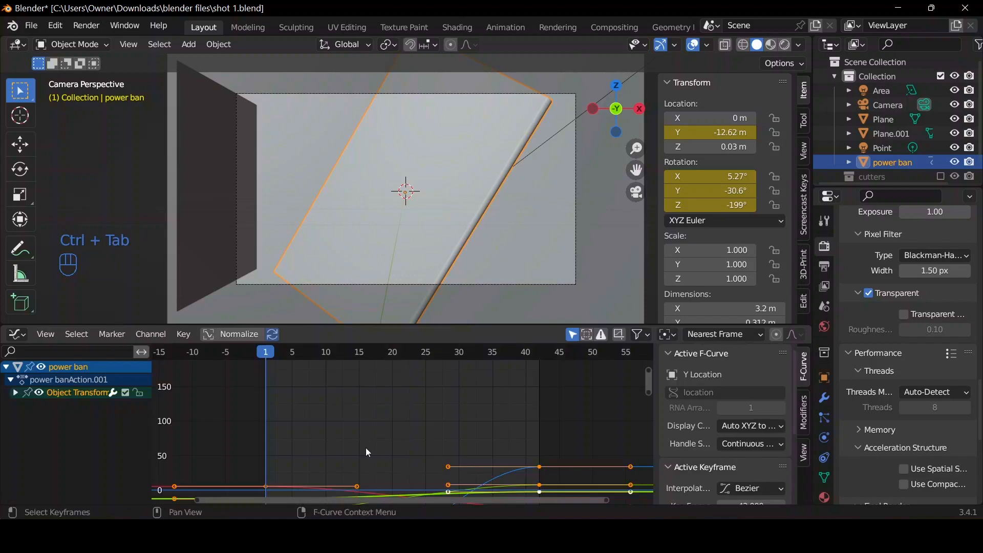
scroll(366, 446, down, 6)
scroll(208, 434, up, 3)
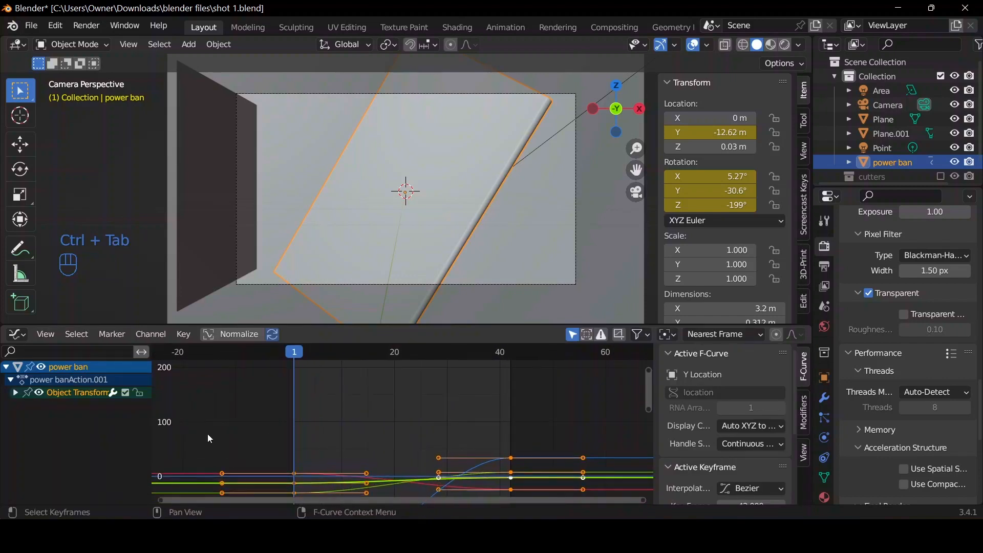
click(15, 392)
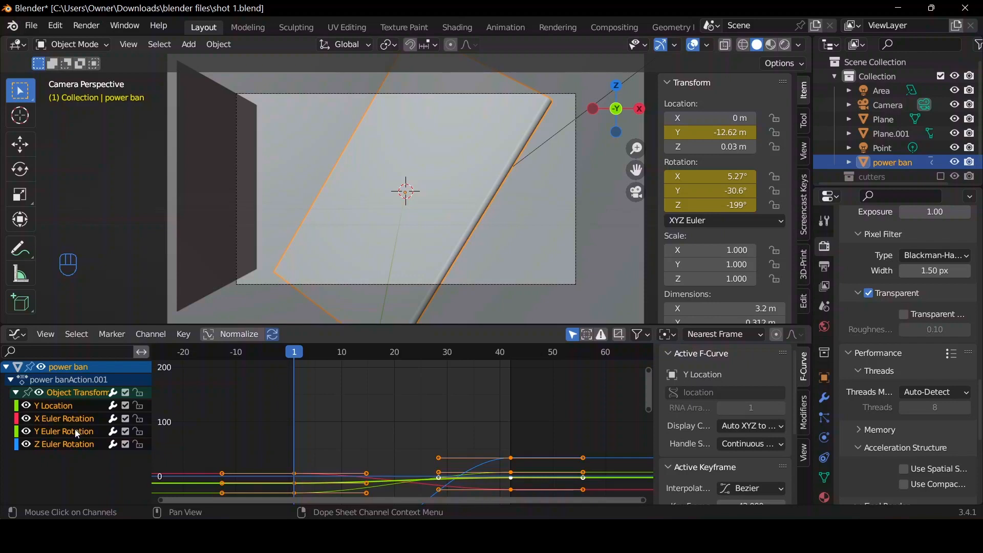
click(26, 419)
click(27, 432)
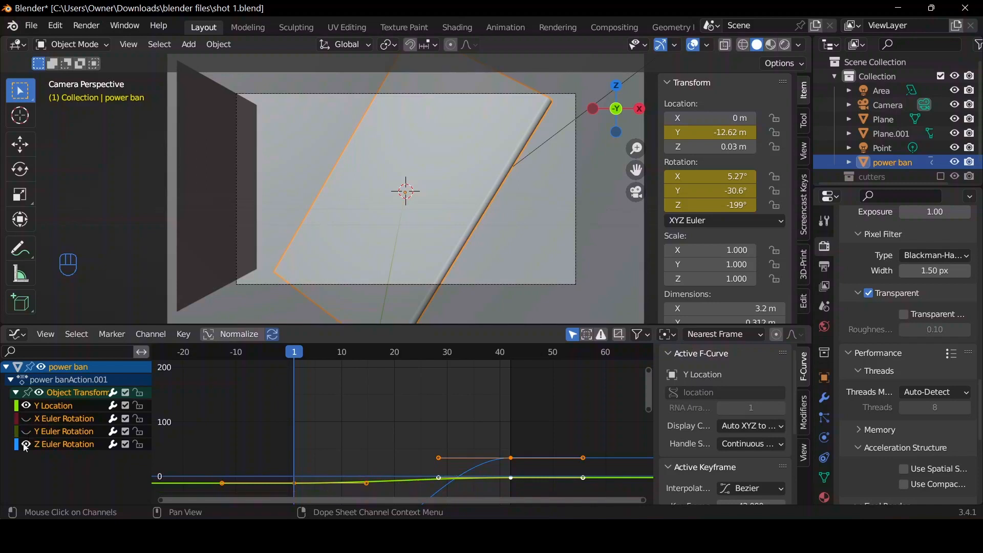
click(26, 445)
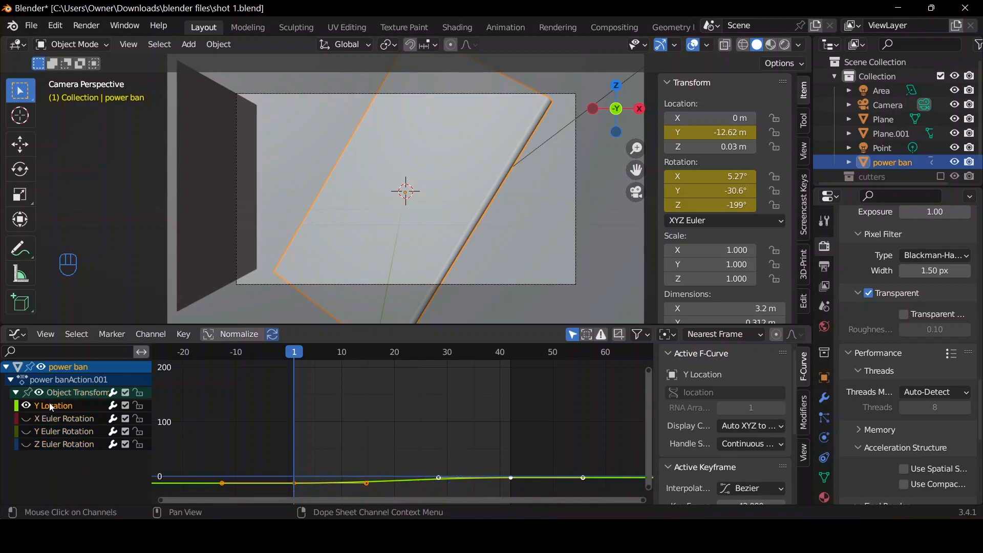
Move the Y Location curve's outgoing frame 1 handle straight above its keyframe for a fast start.
key(Home)
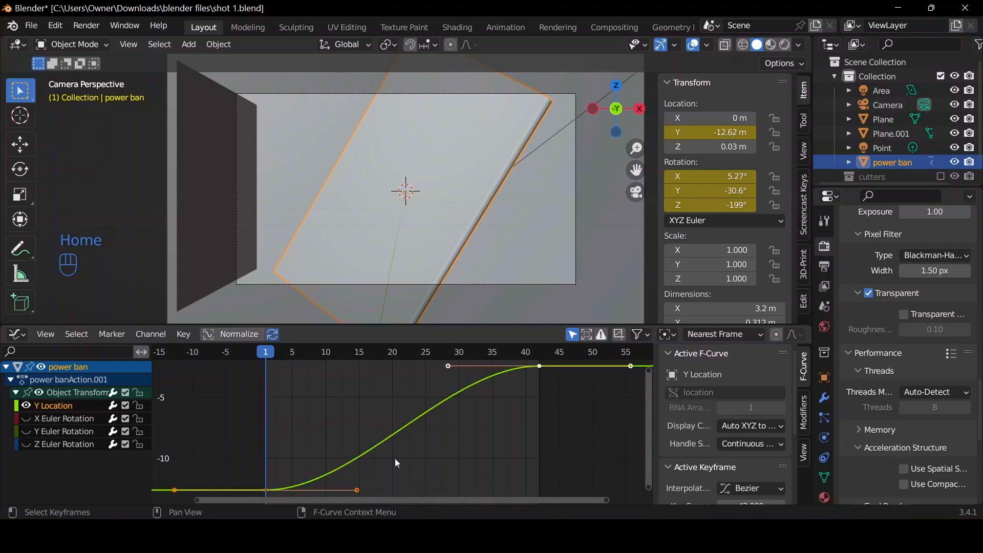
click(357, 490)
key(g)
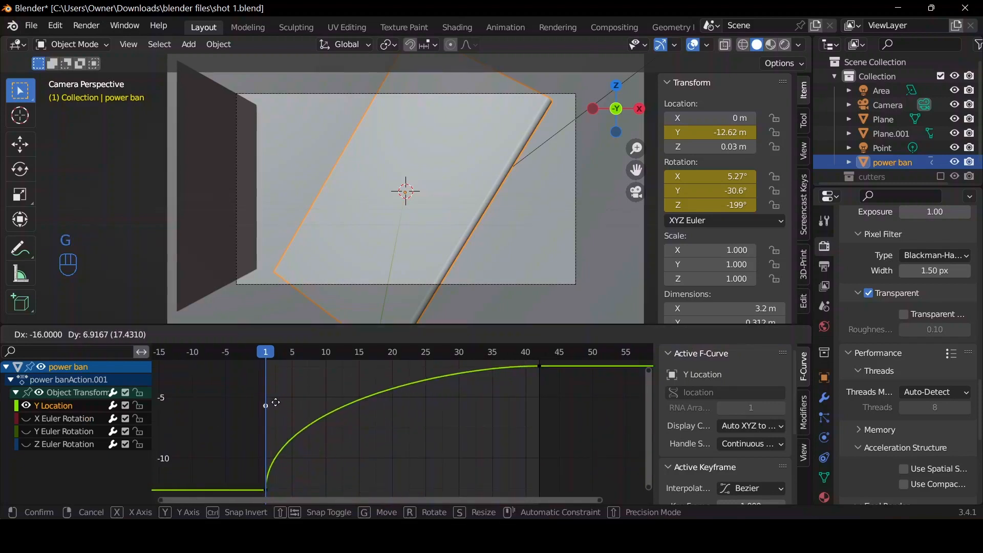
click(271, 404)
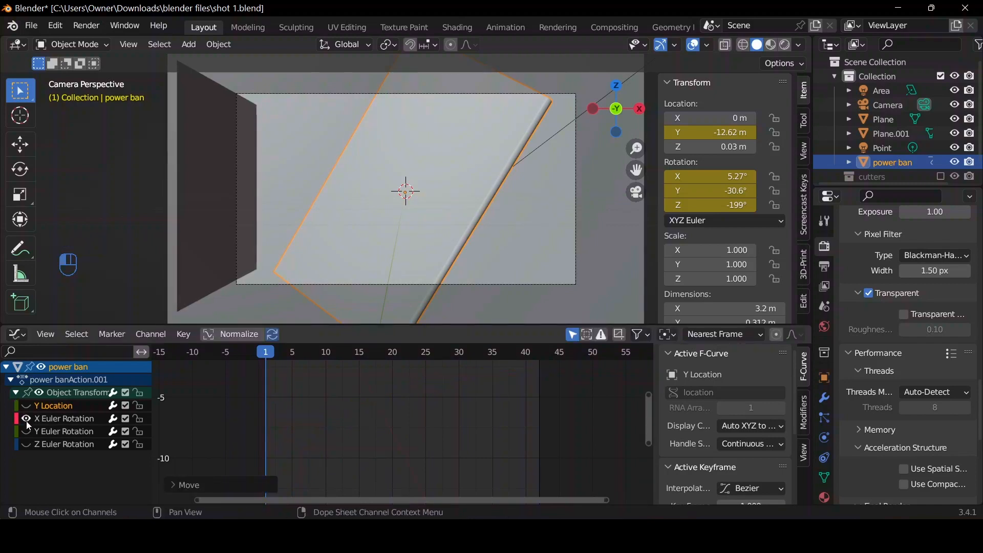
Isolate the X Euler Rotation curve and move its outgoing frame 1 handle straight below the keyframe.
click(41, 420)
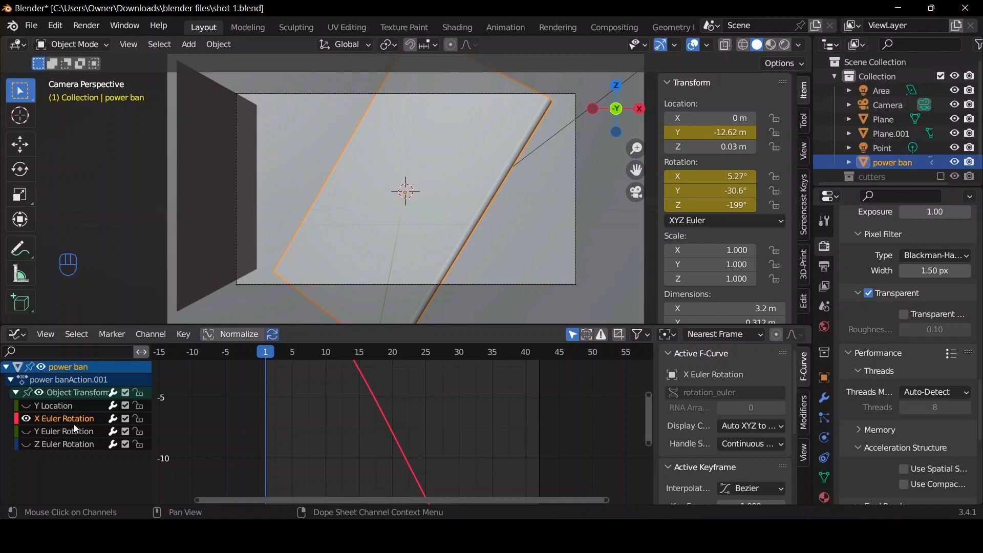
key(Home)
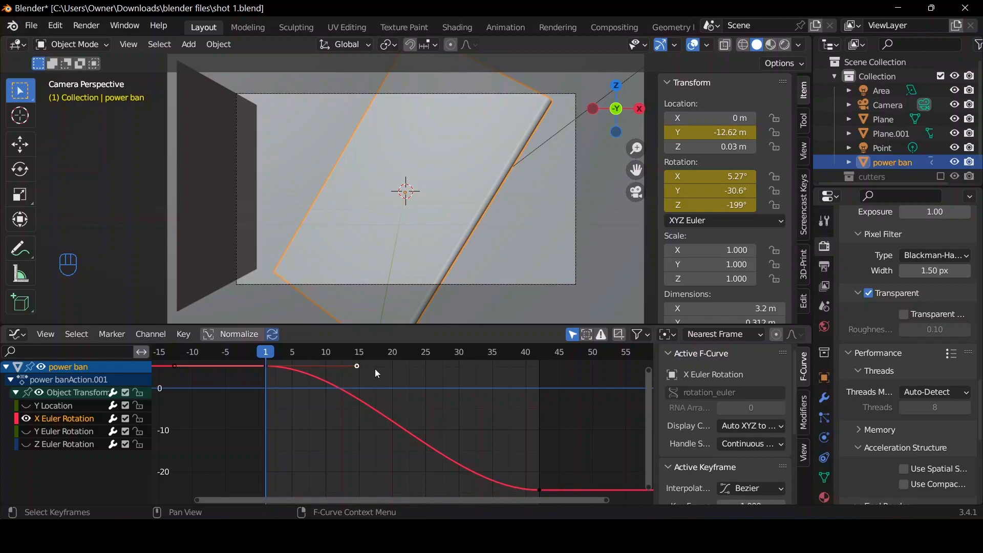
key(g)
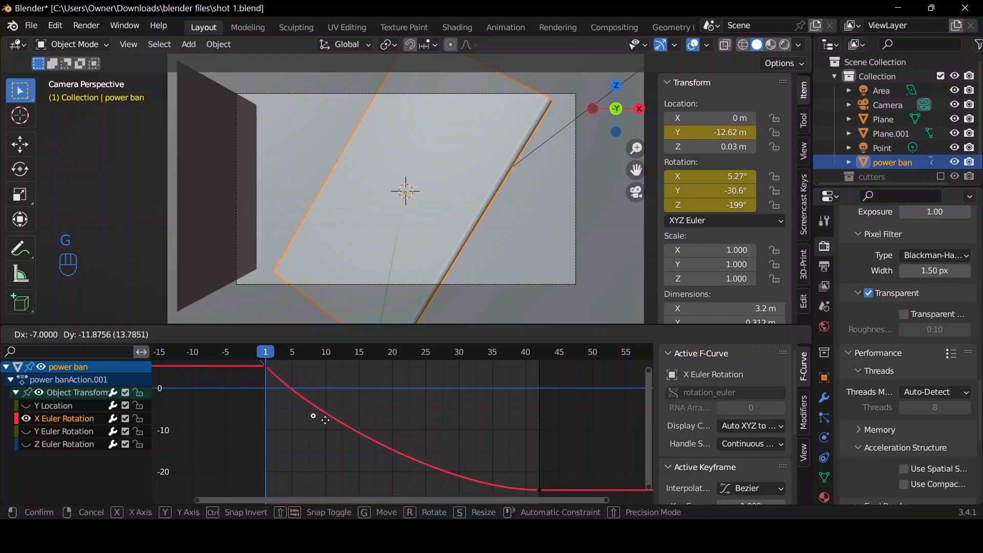
click(277, 434)
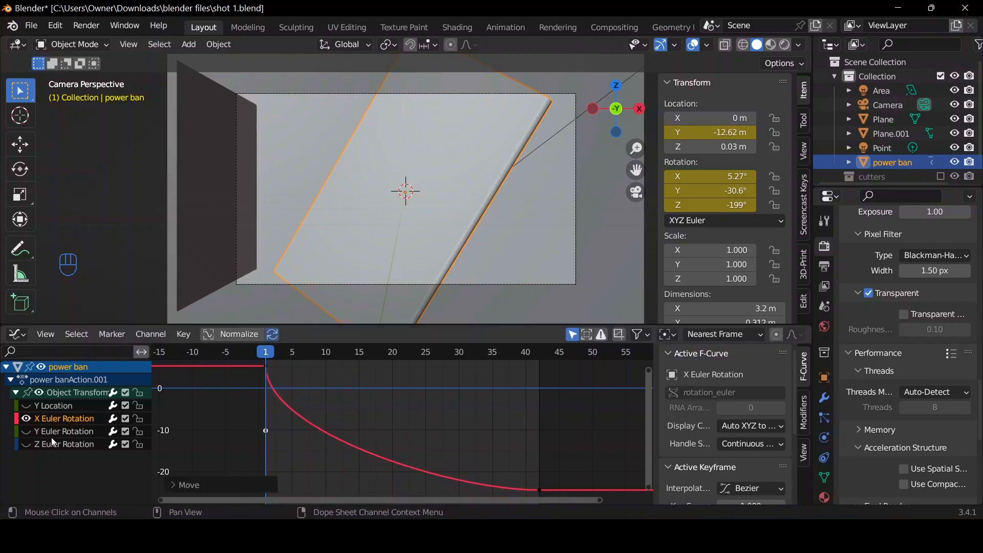
Isolate the Y Euler Rotation curve and move its outgoing frame 1 handle straight above the keyframe.
click(26, 420)
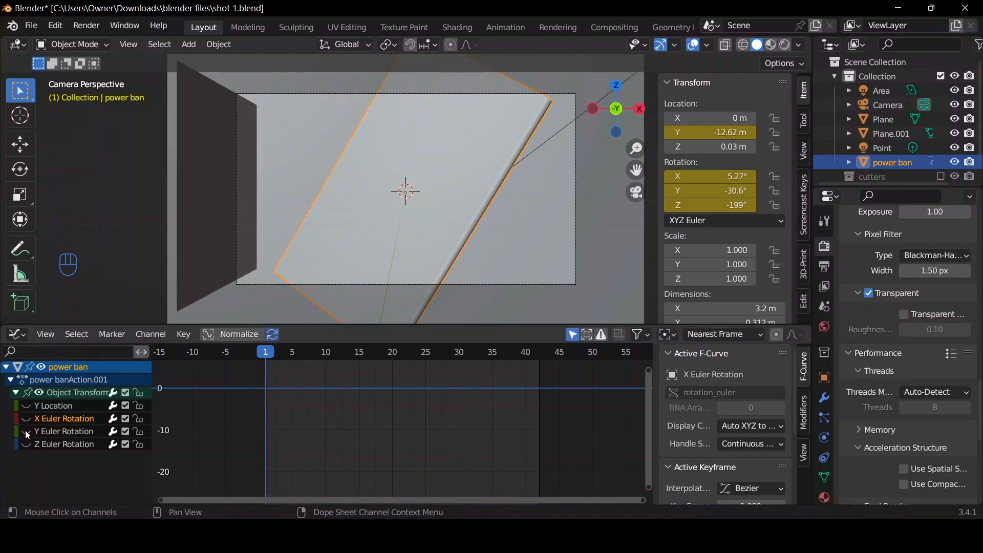
click(25, 432)
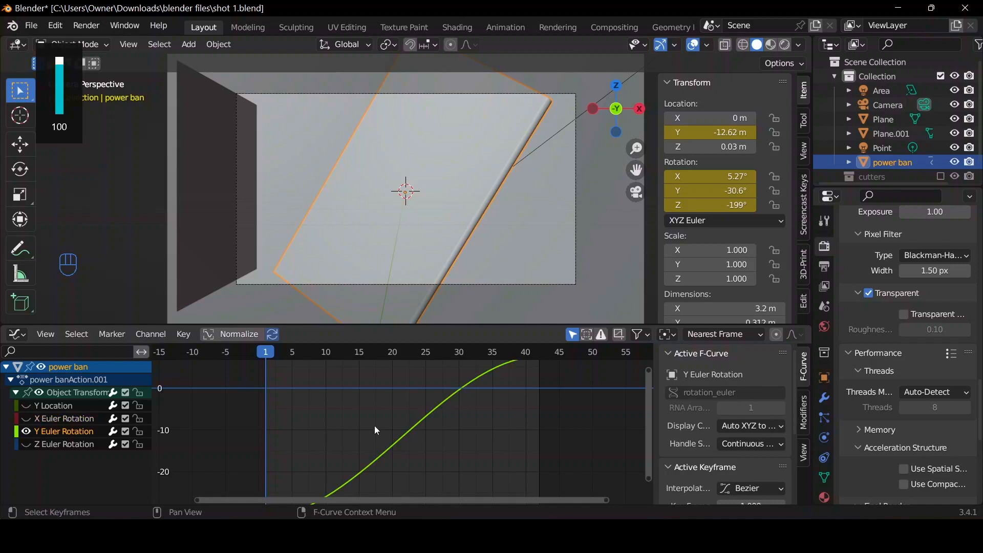
key(Home)
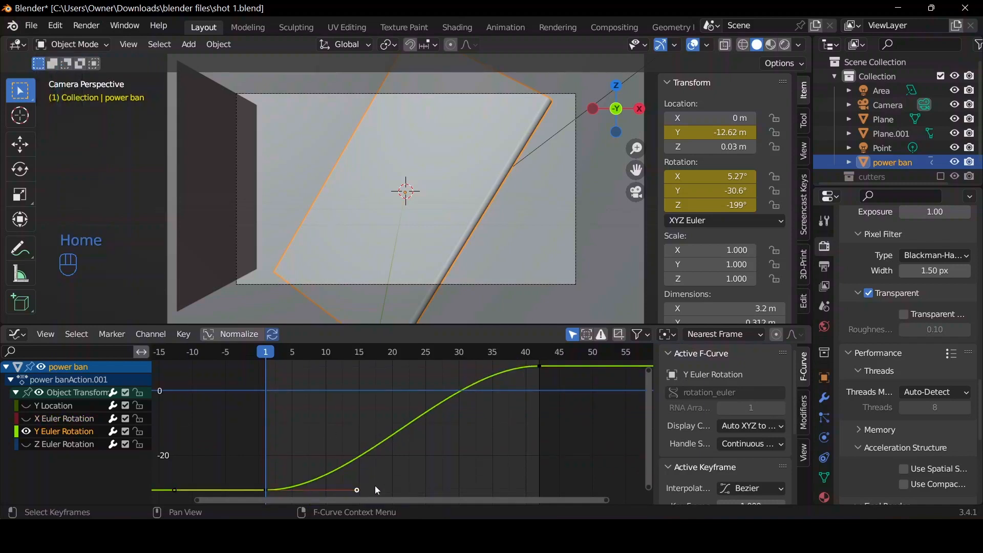
key(g)
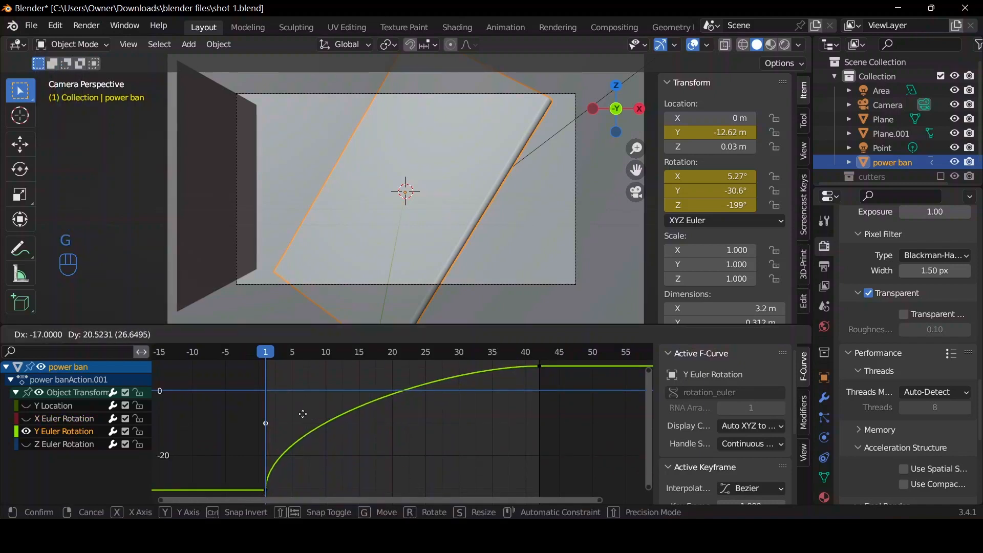
click(296, 413)
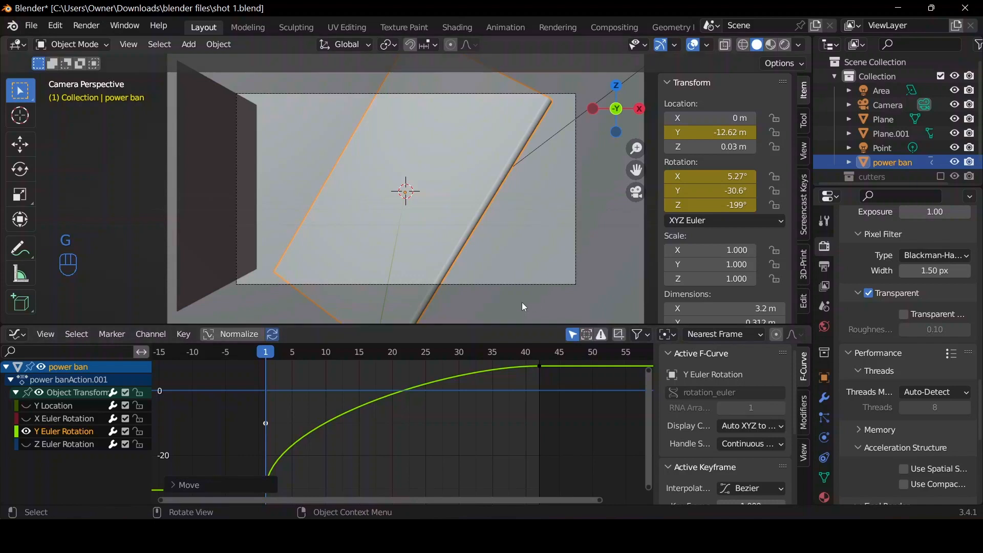
Isolate the Z Euler Rotation curve and move its outgoing frame 1 handle straight above the keyframe.
click(27, 430)
click(25, 442)
click(42, 446)
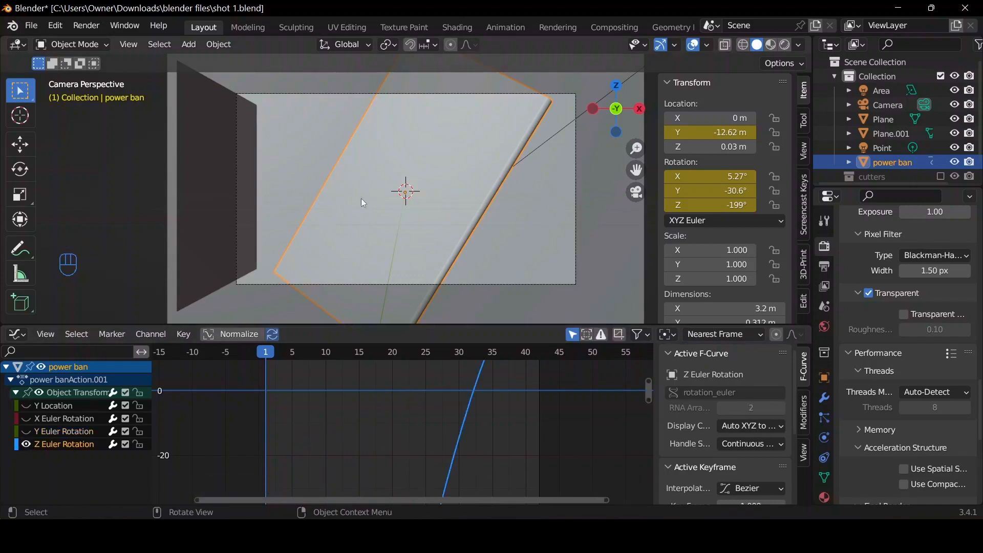
key(Home)
key(Home)
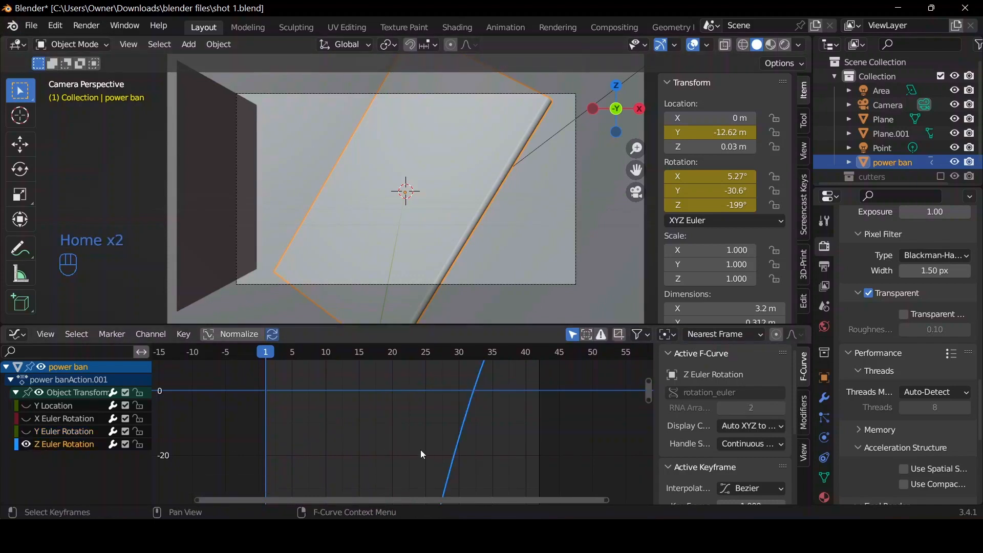
key(Home)
click(358, 486)
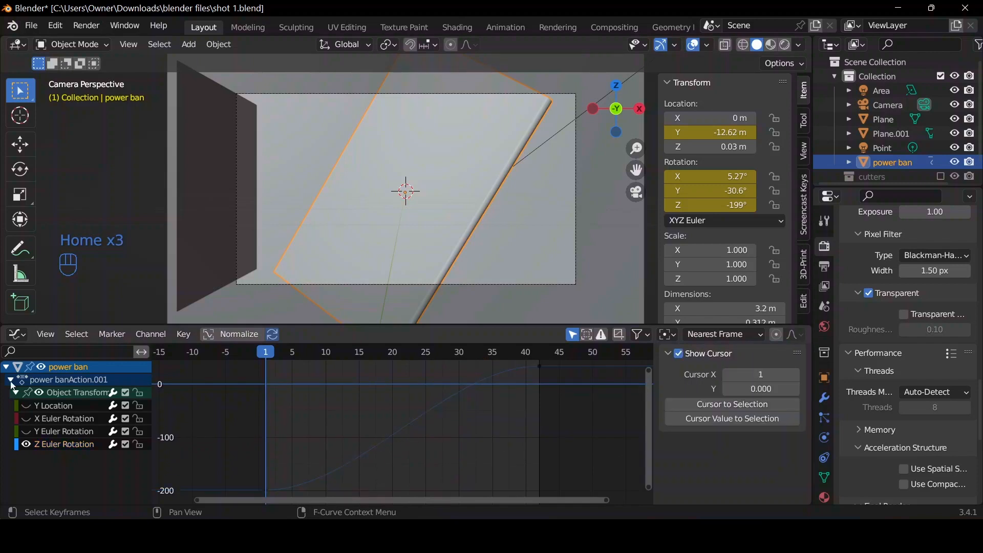
click(79, 444)
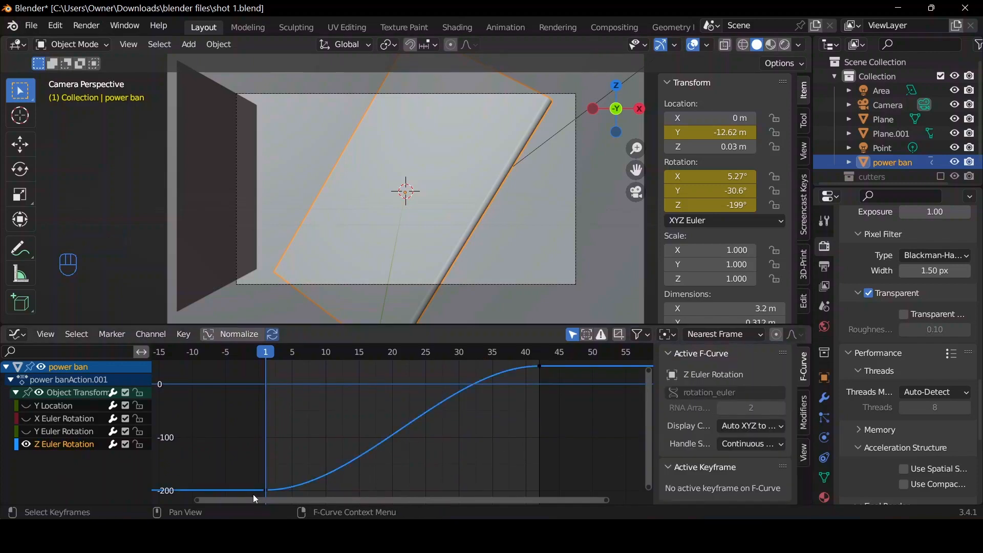
click(265, 491)
click(357, 490)
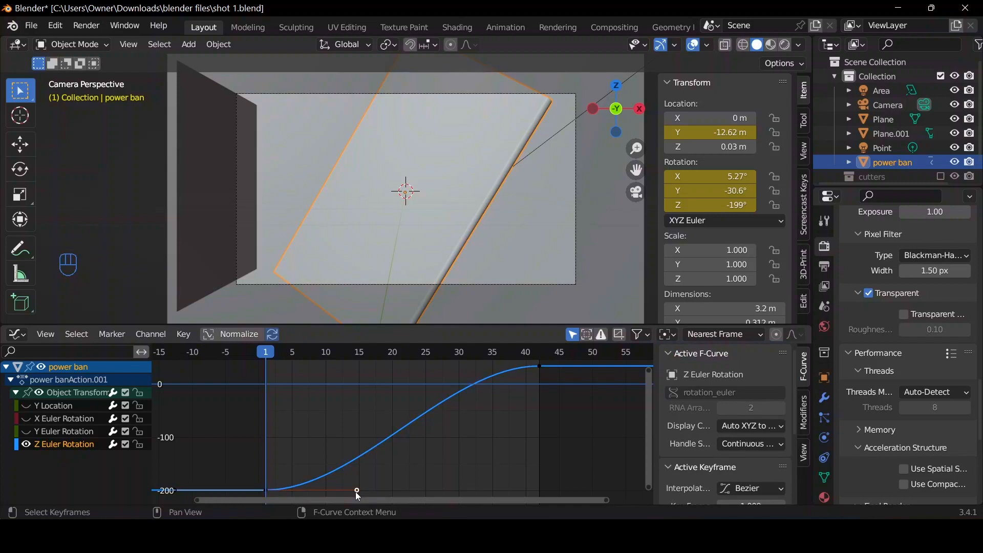
key(g)
click(253, 422)
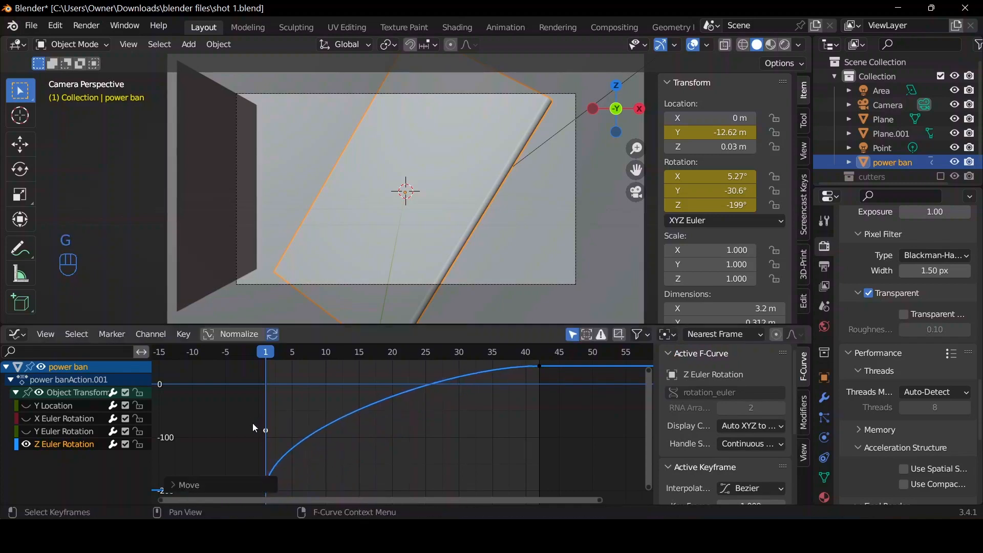
Show the three hidden animation curves again and play back the animation.
drag(28, 408, 26, 433)
key(space)
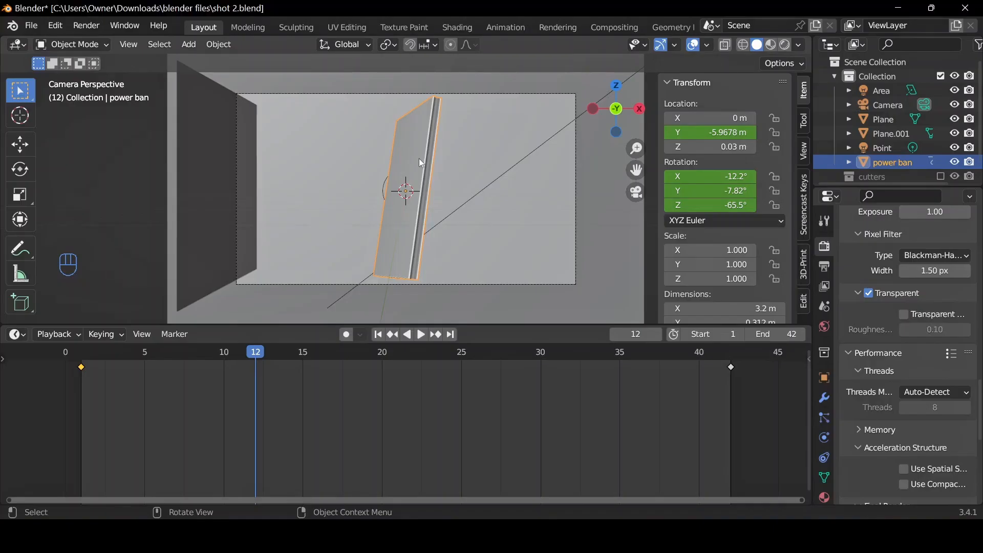
Switch the viewport to rendered shading and set the camera's passepartout opacity to 1.000.
click(788, 45)
click(876, 104)
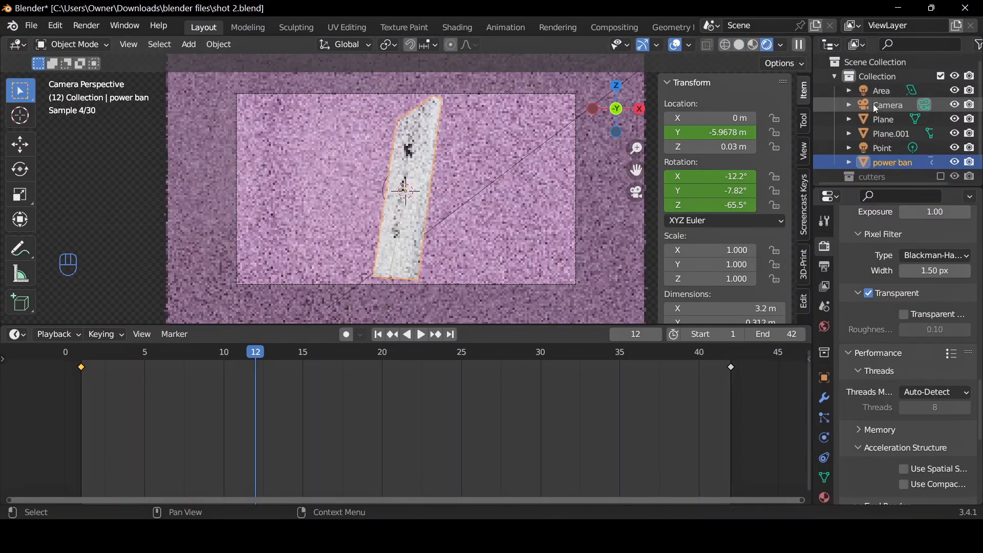
click(826, 438)
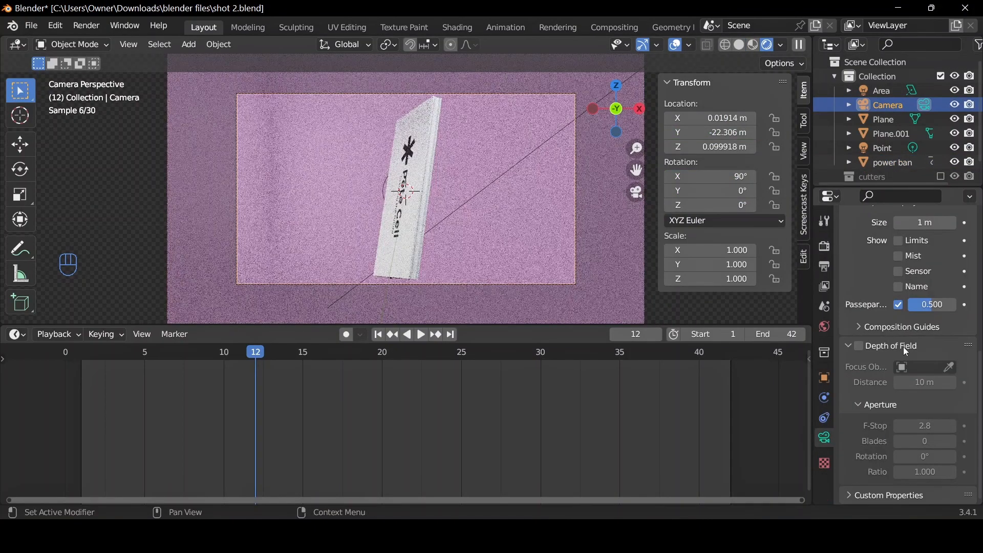
drag(919, 312, 957, 313)
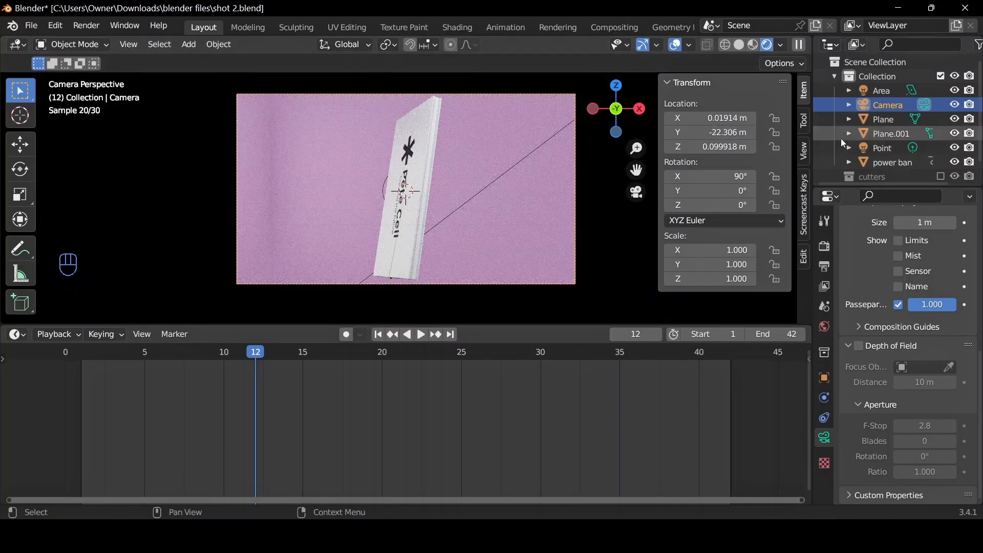
In solid shading, move Plane.001 about -4.46 m along the global X axis, out of the camera frame.
click(872, 132)
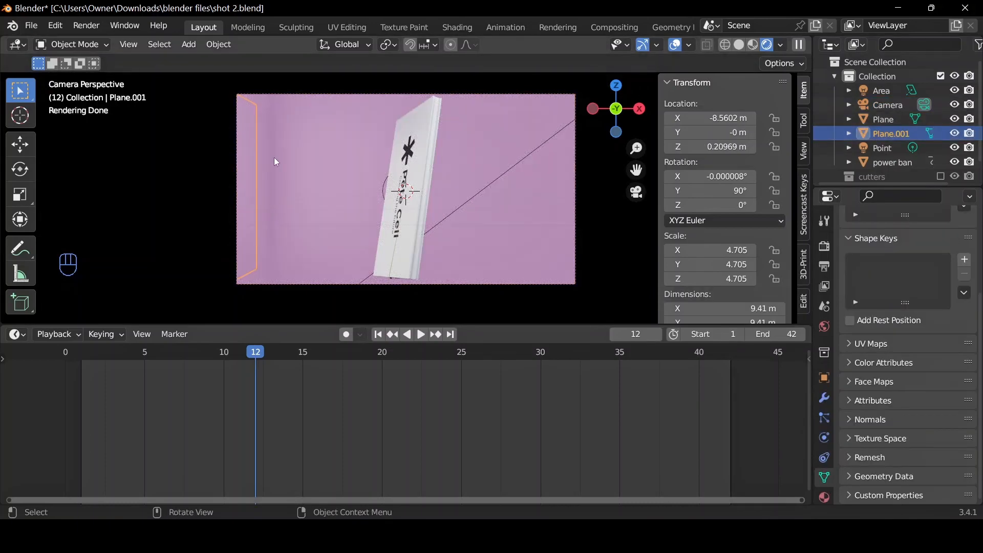
click(738, 45)
mouse_move(541, 156)
middle_down()
mouse_move(368, 195)
mouse_move(207, 214)
mouse_move(232, 238)
mouse_move(440, 193)
middle_up()
key(g)
key(x)
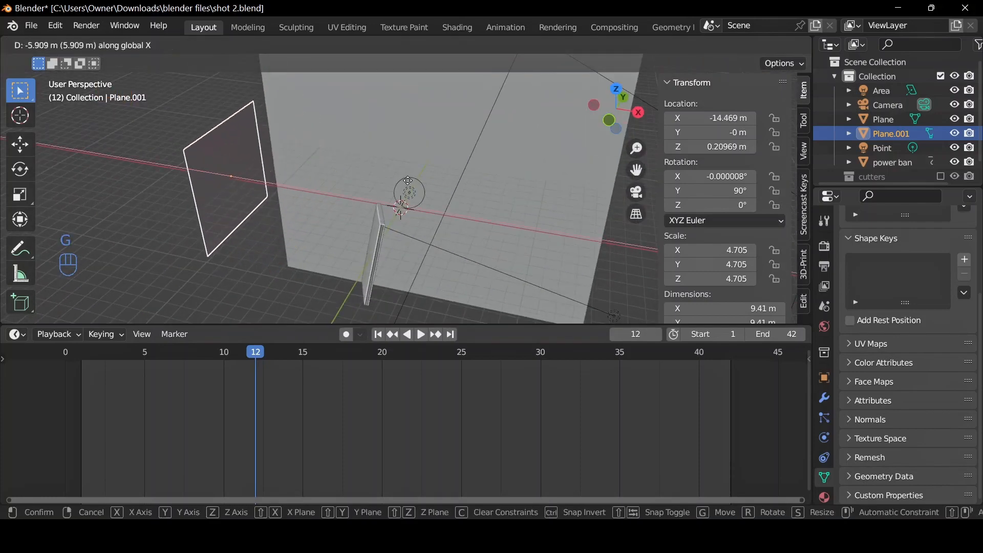
click(423, 188)
Scale Plane.001 by 2, check the rendered result through the camera, and return to solid shading.
text(s)
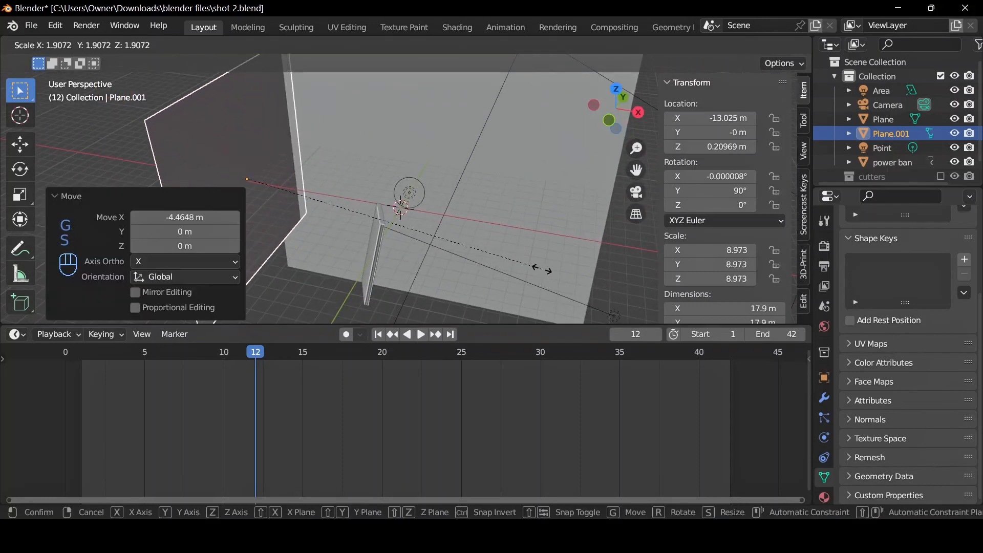
text(2)
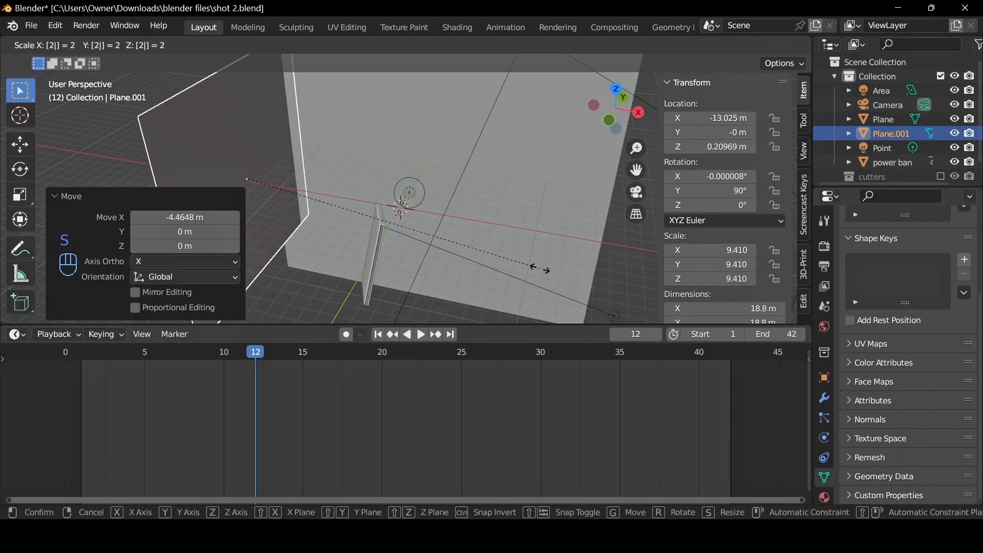
key(Return)
click(636, 192)
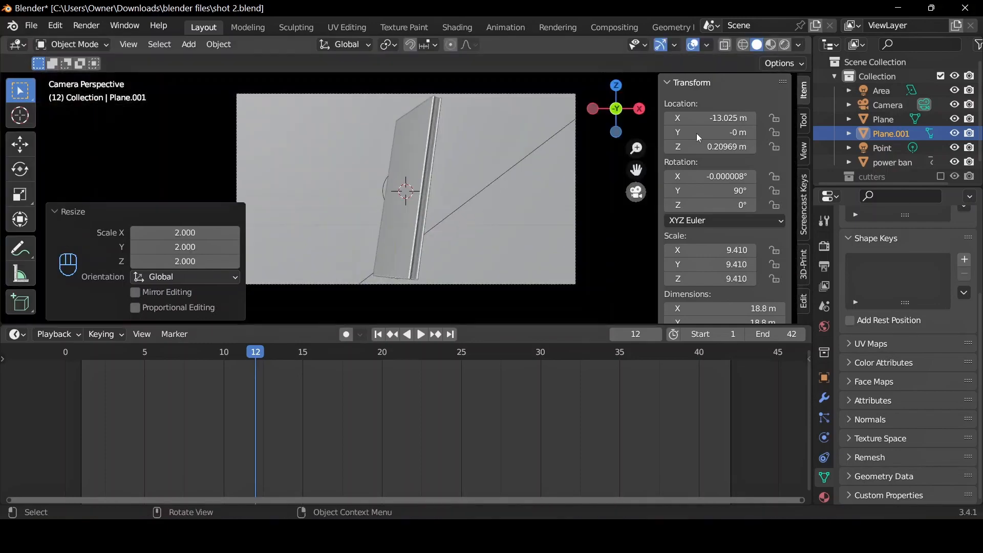
click(786, 45)
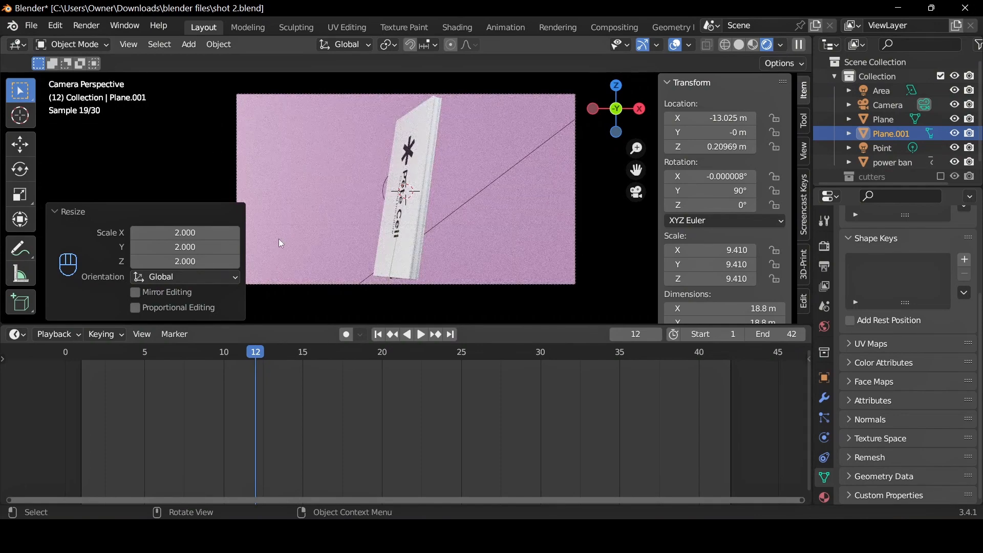
click(739, 44)
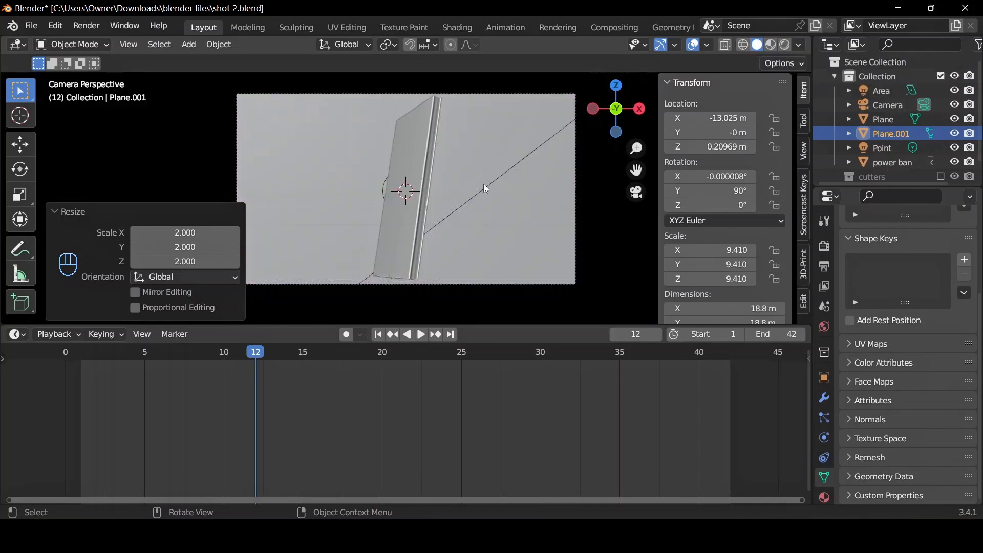
Set the camera's passepartout opacity to about 0.536.
click(399, 221)
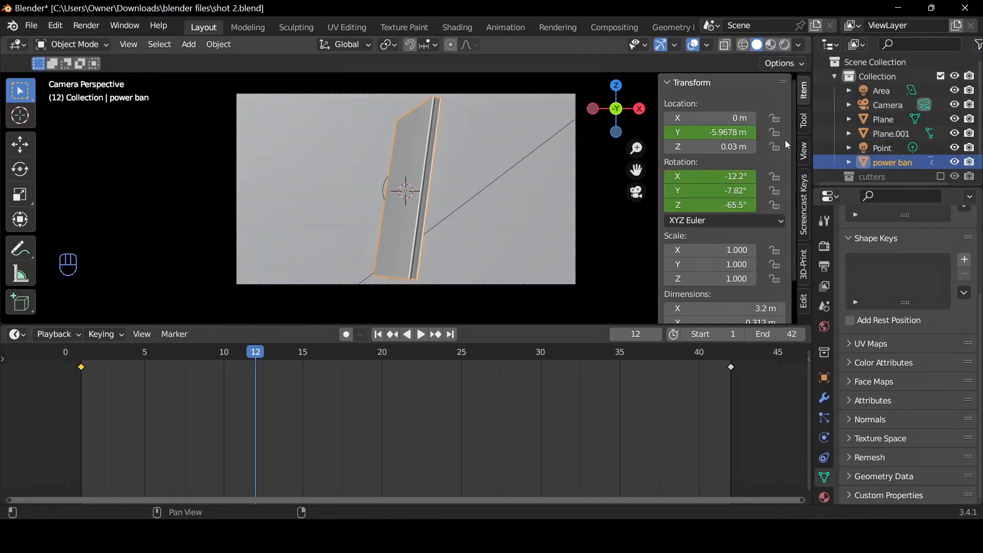
click(890, 104)
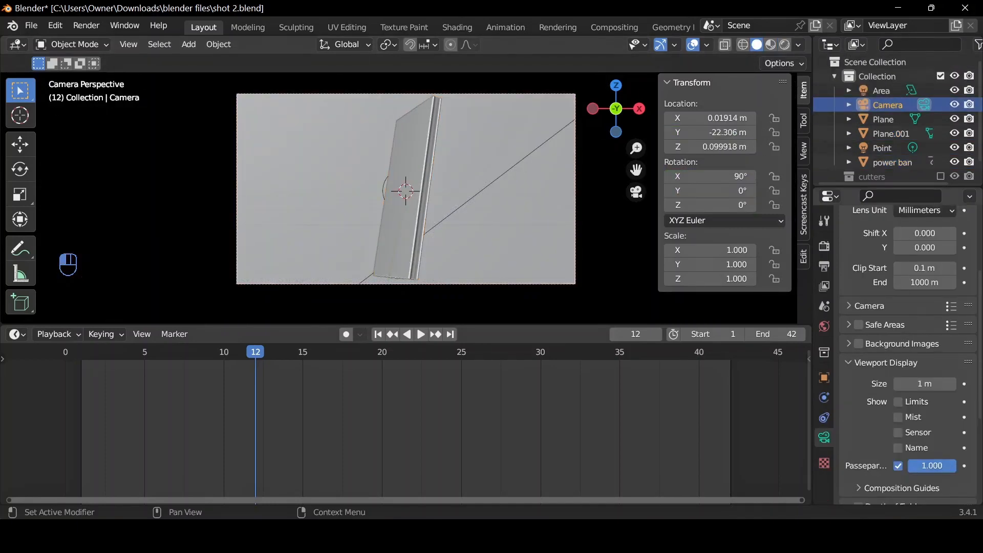
drag(932, 465, 887, 466)
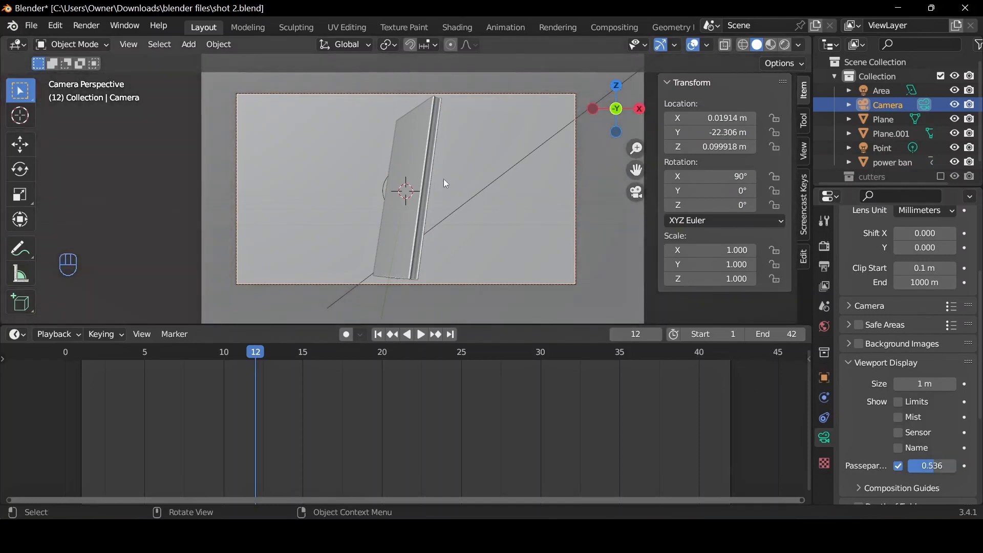
Delete all of the power bank's keyframes and clear its rotation.
click(421, 181)
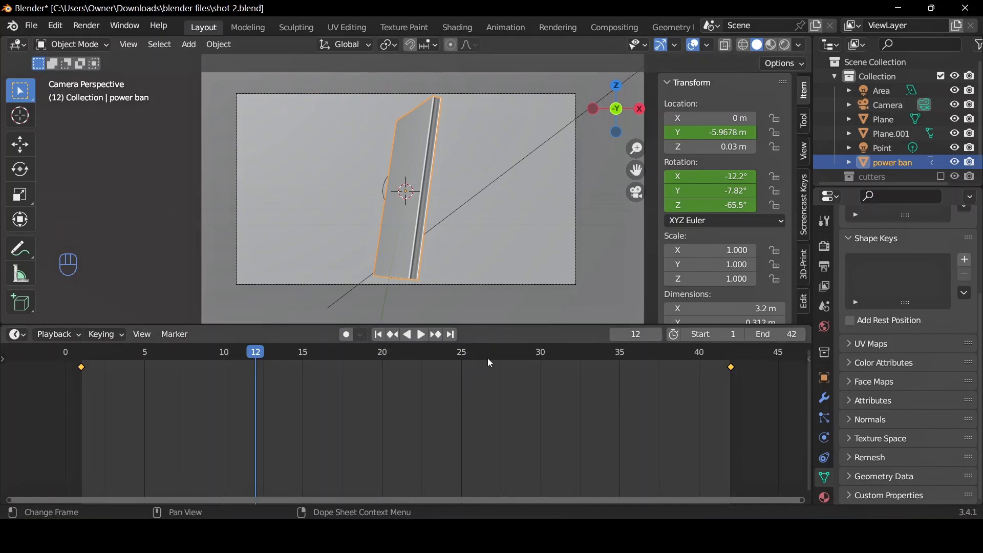
key(Delete)
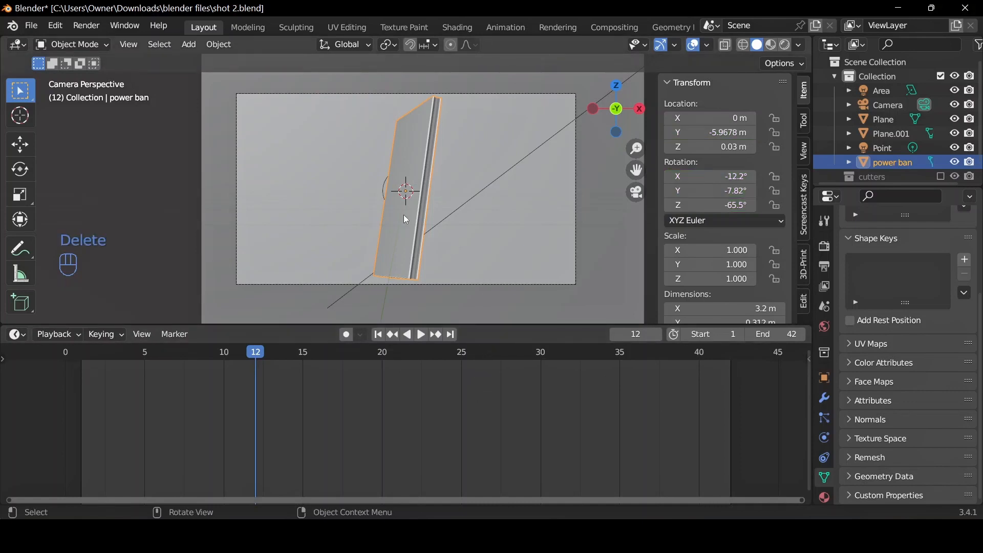
key(alt+r)
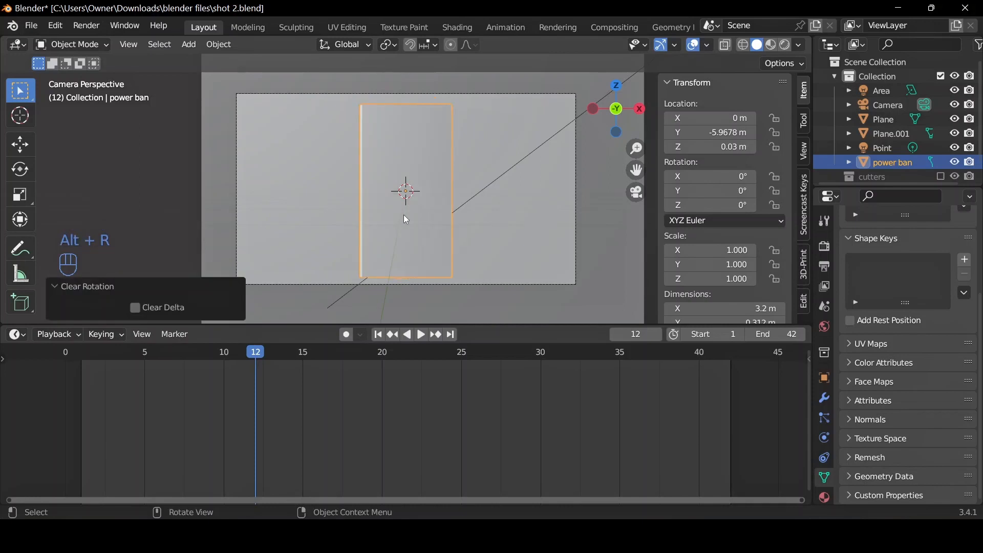
Rotate the power bank 90° about the global X axis so it lies flat.
middle_drag(533, 147, 443, 169)
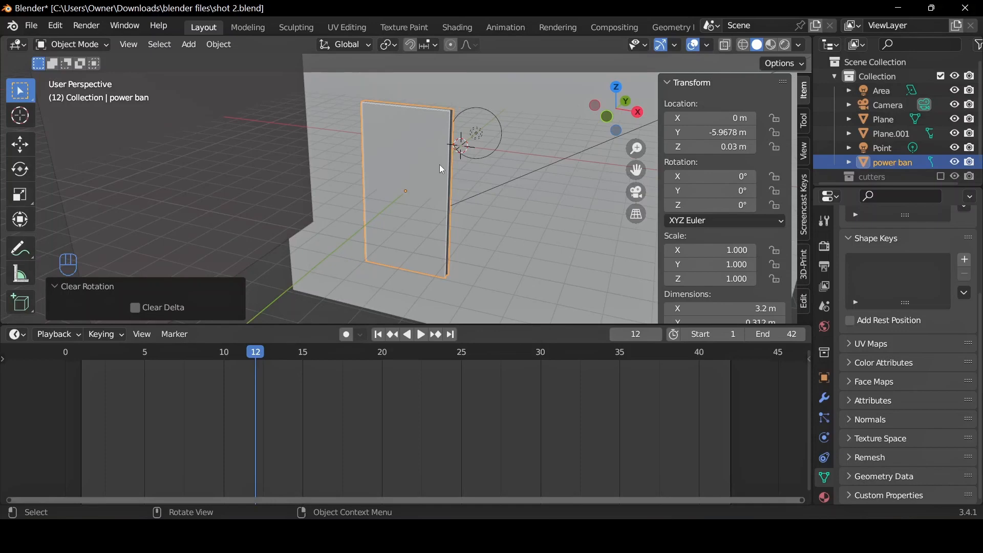
text(rx)
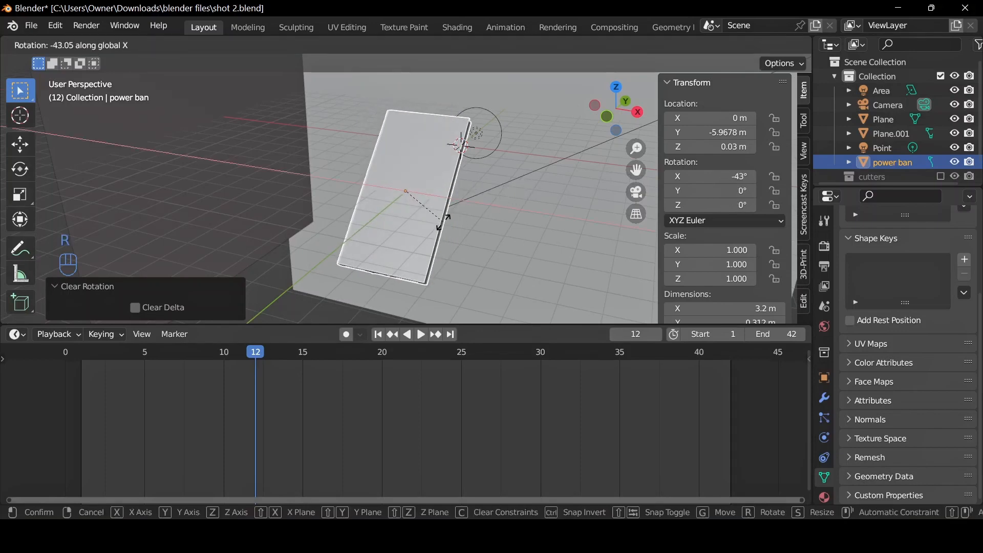
text(90)
key(Return)
Rotate the power bank -90° about the global Z axis and apply its rotation.
key(r)
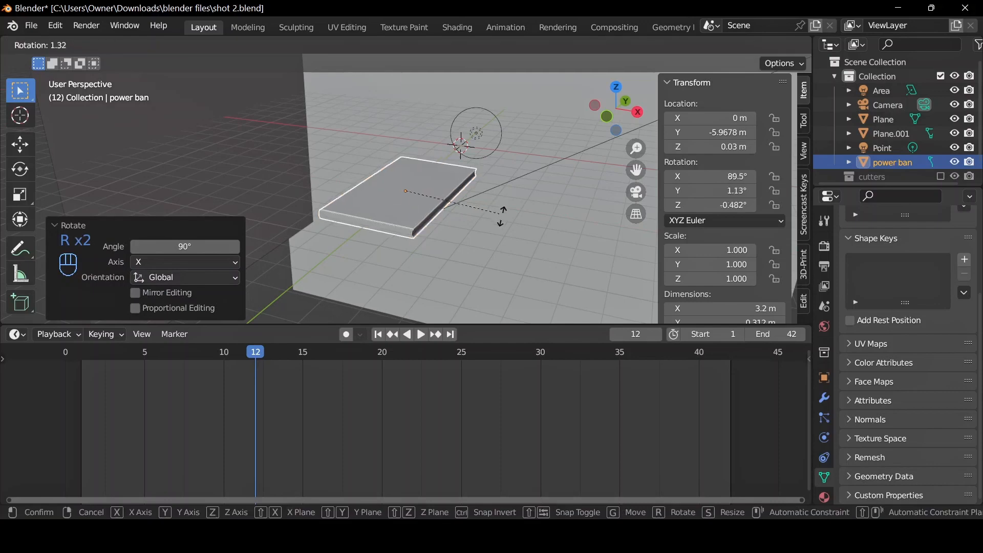
key(z)
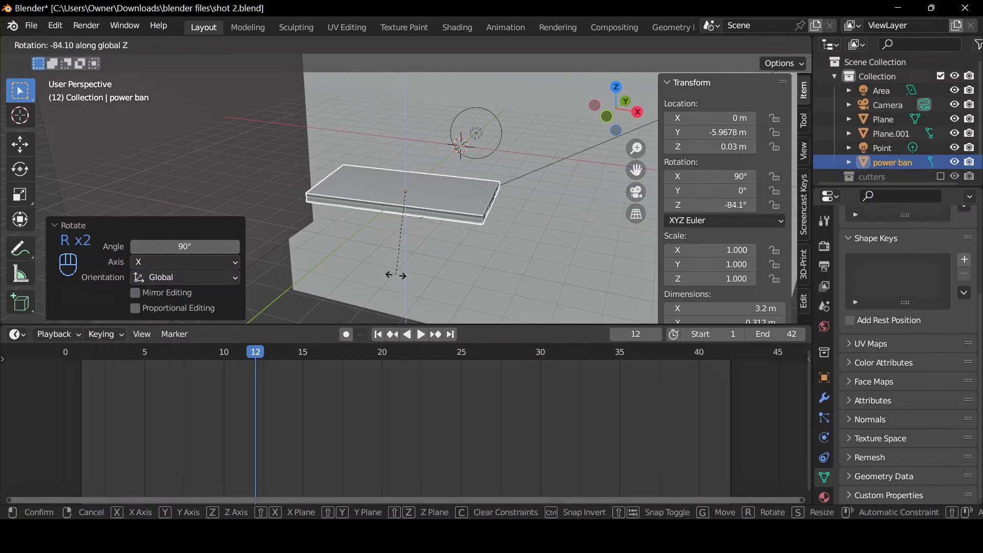
text(90)
text(-)
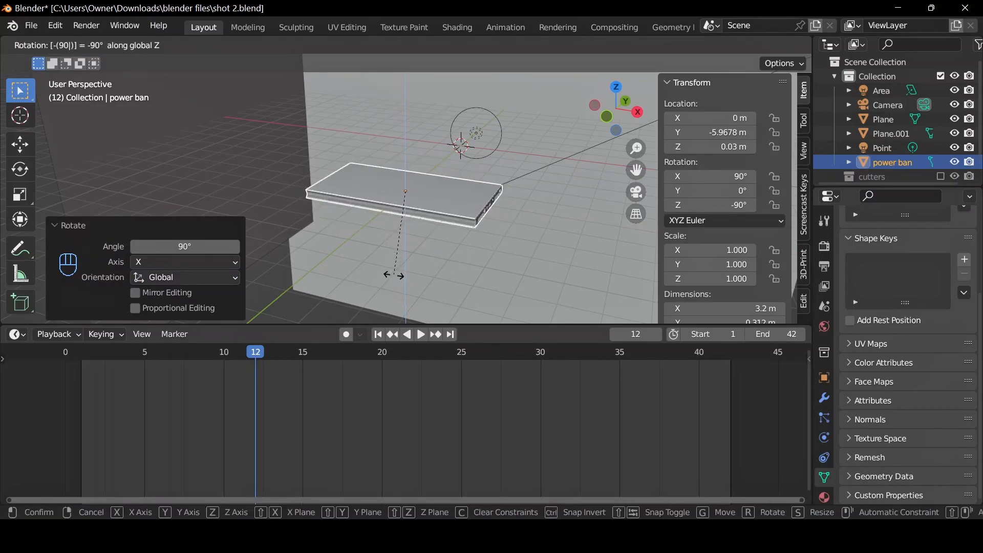
key(Return)
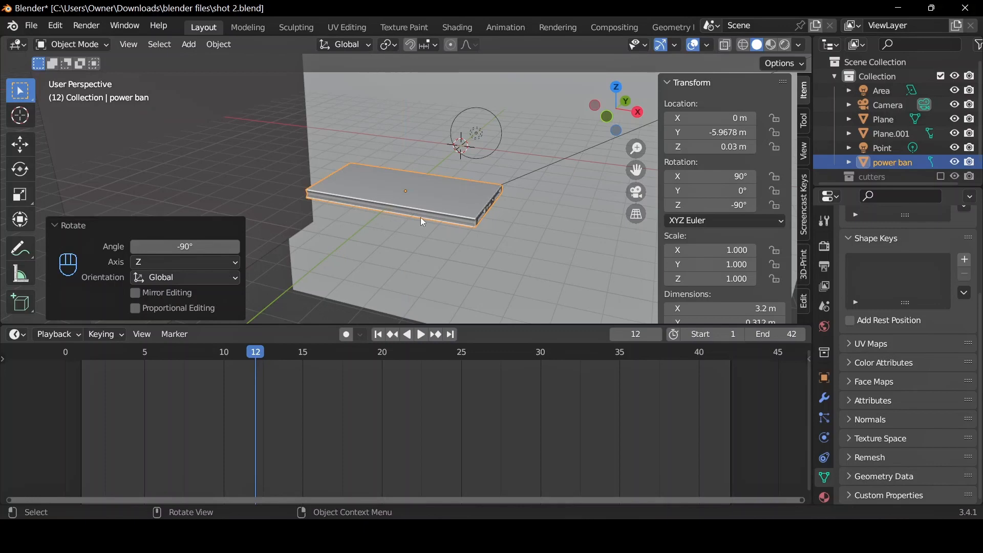
key(ctrl+a)
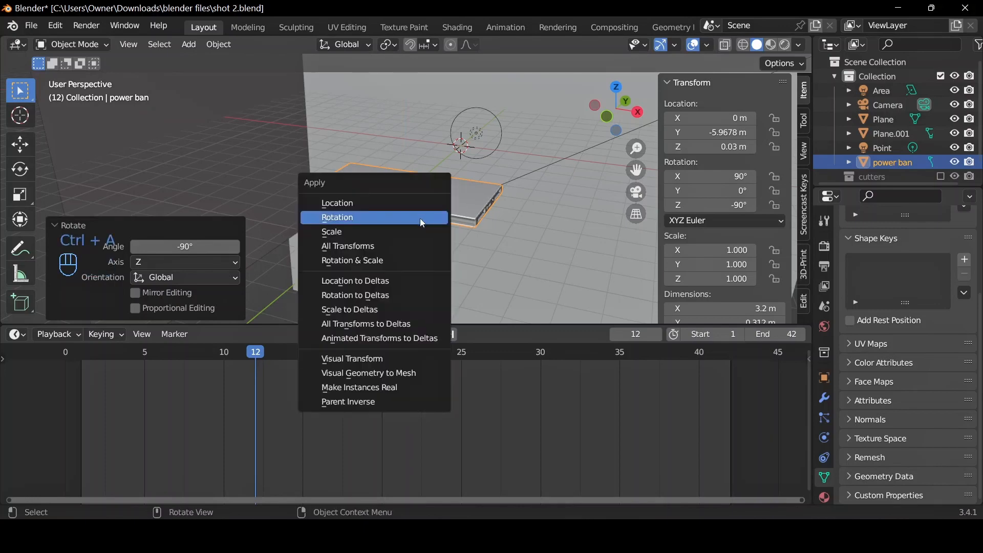
click(420, 218)
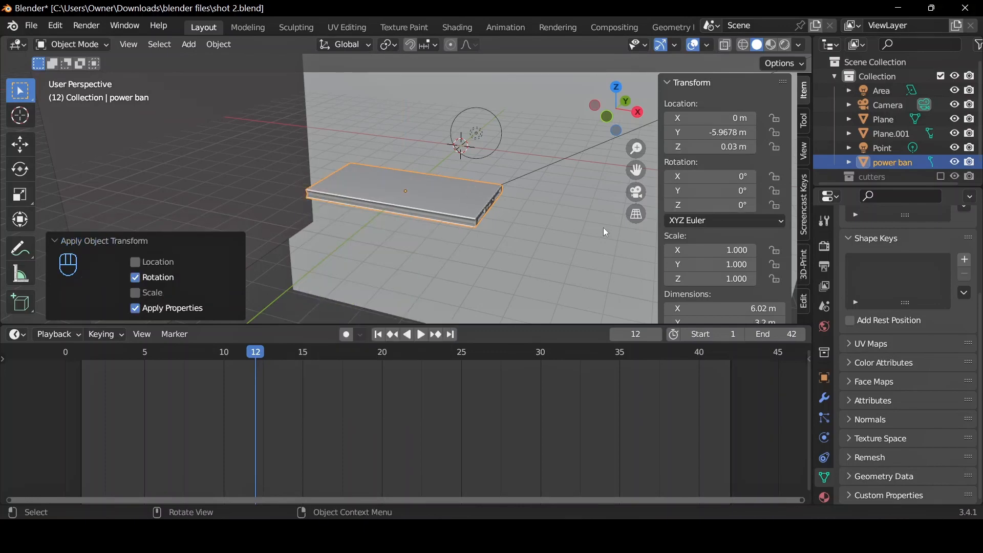
At frame 1, move the camera about 10.18 m closer to the power bank along its local Z axis.
click(633, 194)
click(559, 282)
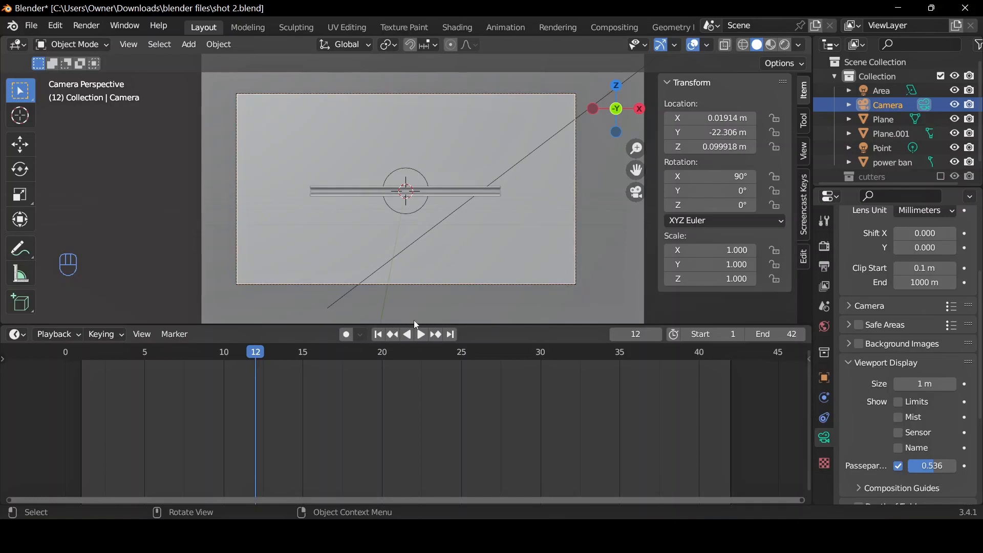
click(378, 334)
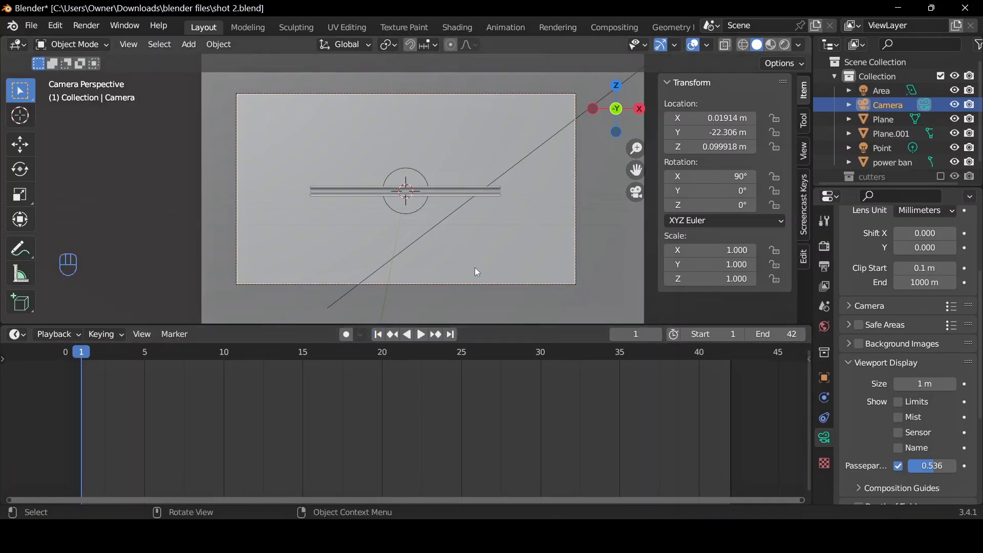
key(g)
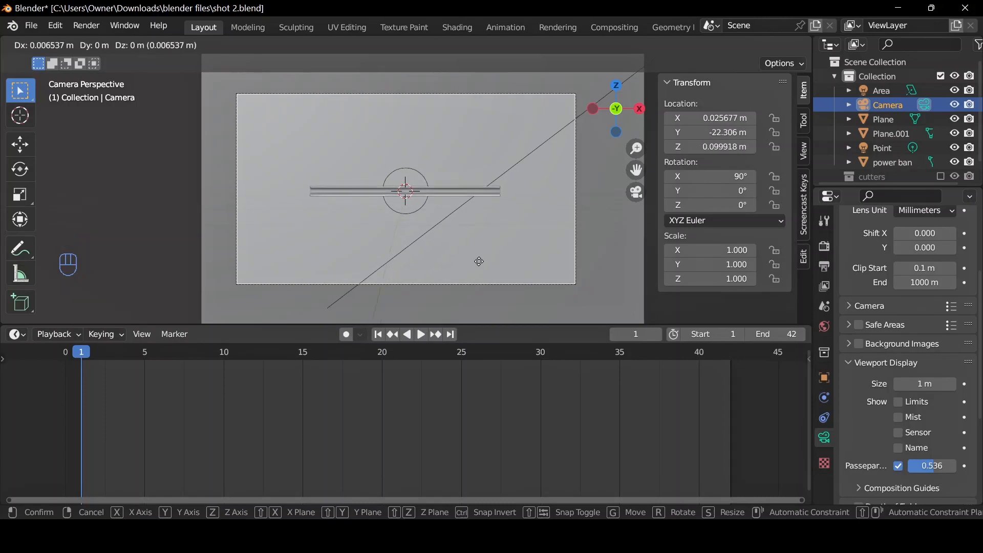
key(z)
key(z)
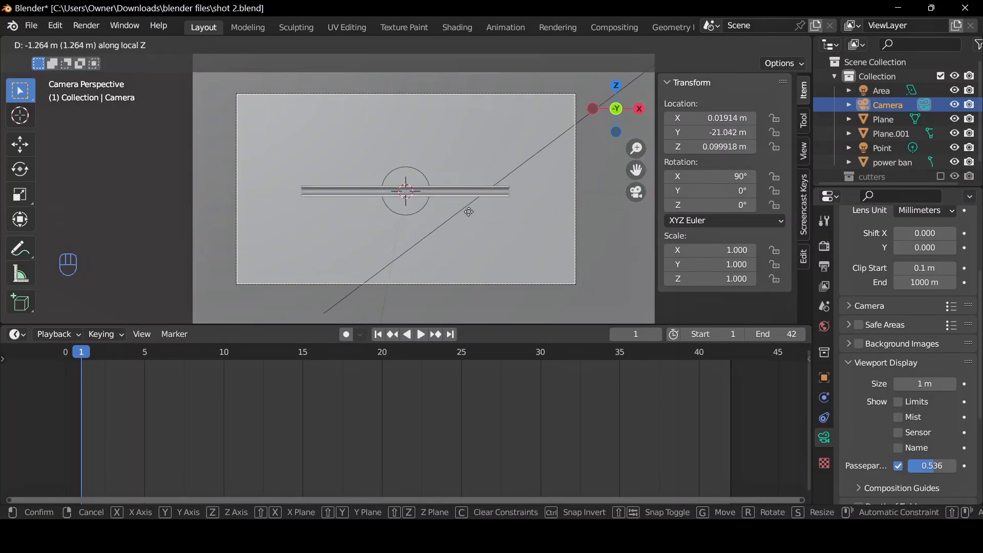
click(466, 142)
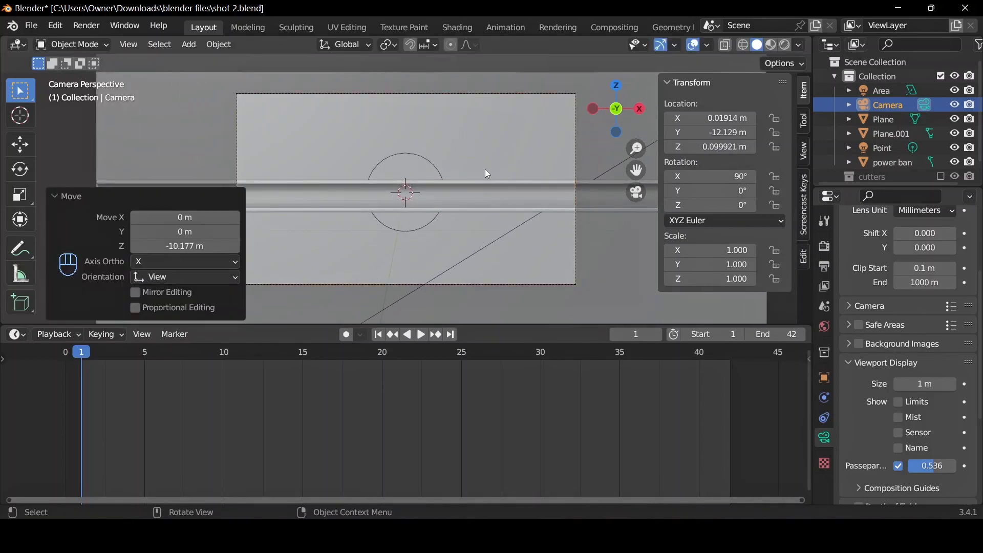
Move the camera about -2.78 m along the global X axis and insert a Location keyframe at frame 1.
key(g)
key(x)
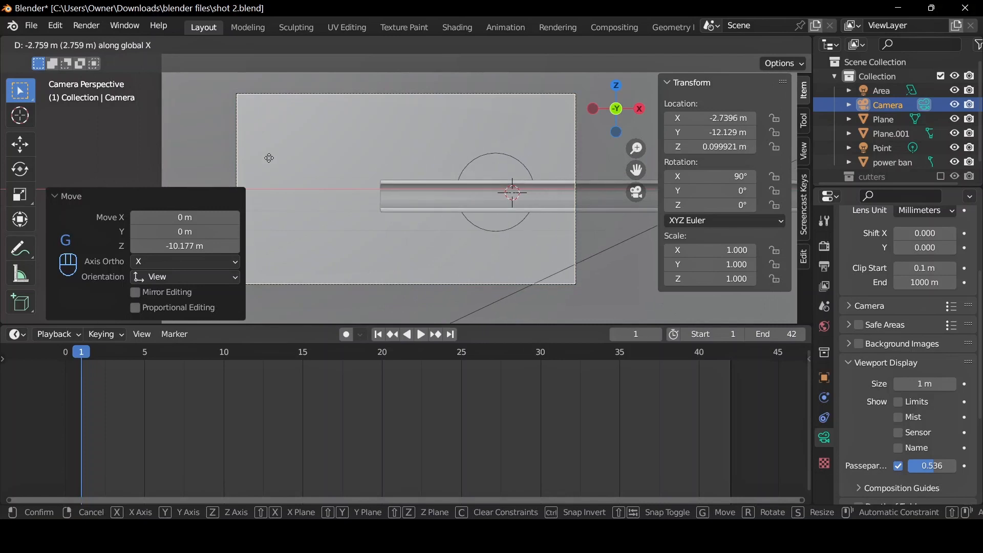
click(265, 153)
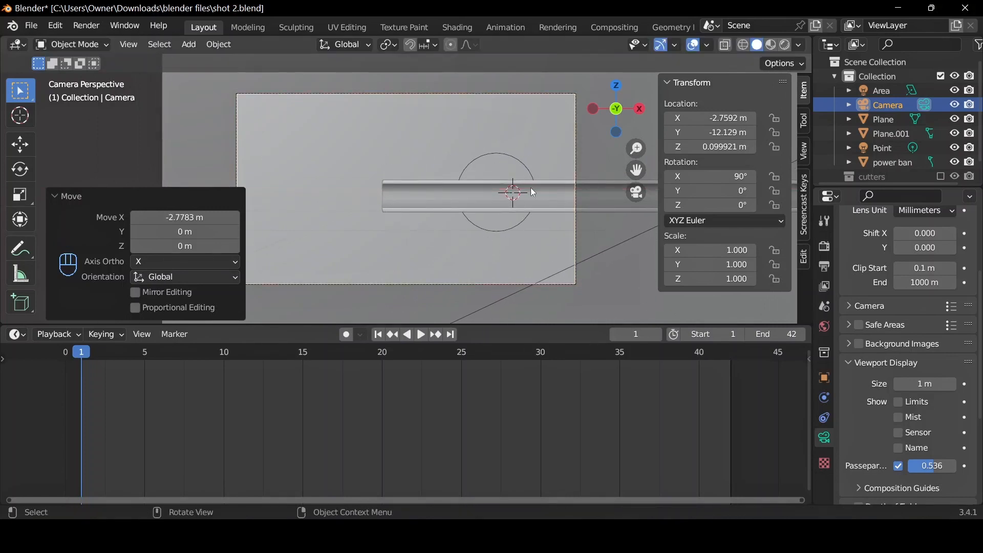
key(i)
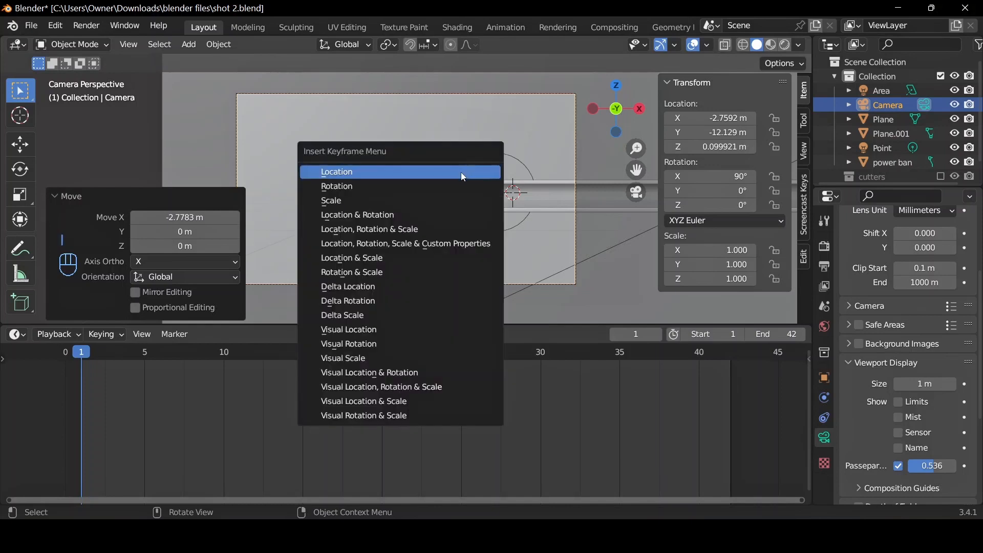
click(464, 174)
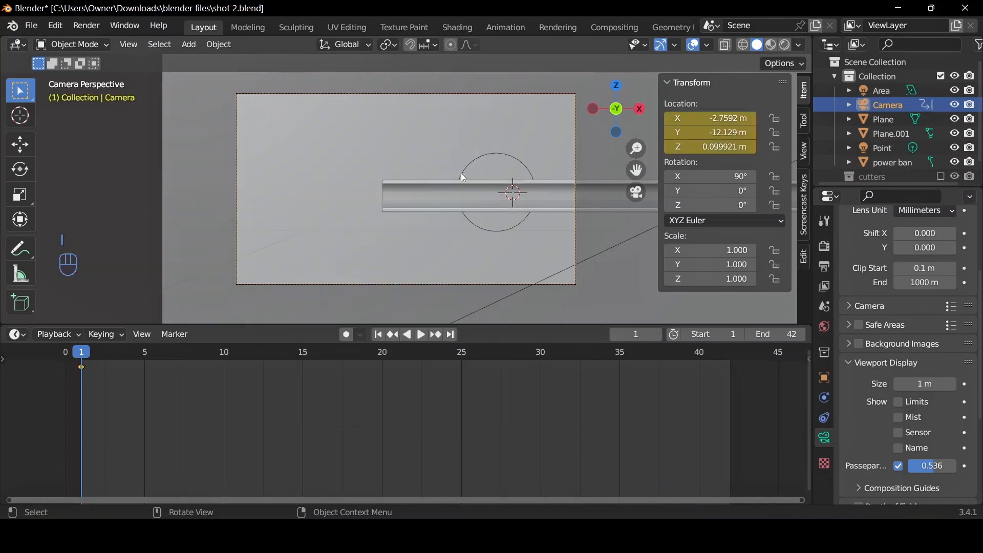
At frame 42, move the camera about 5.26 m along the global X axis and insert a Location keyframe.
click(452, 336)
scroll(495, 247, down, 2)
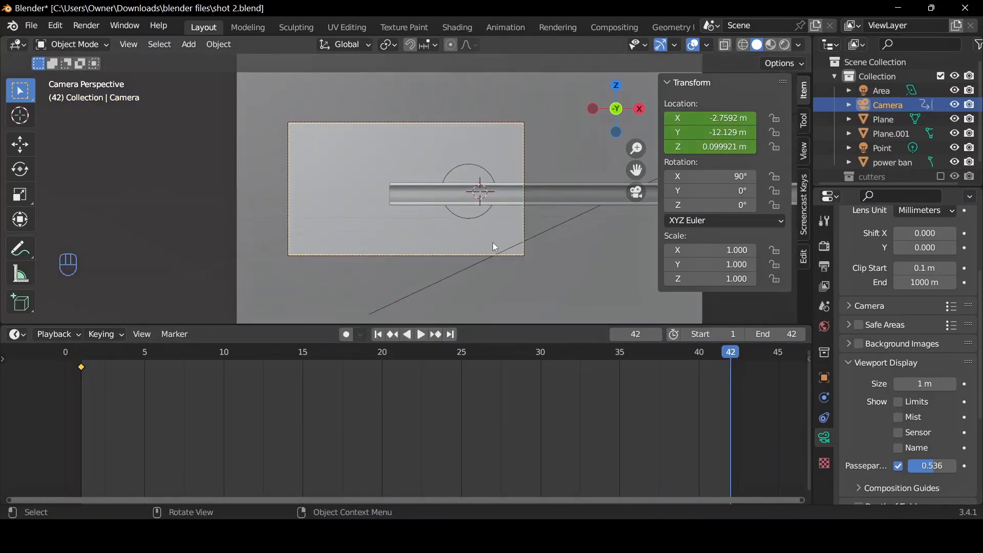
key(g)
key(x)
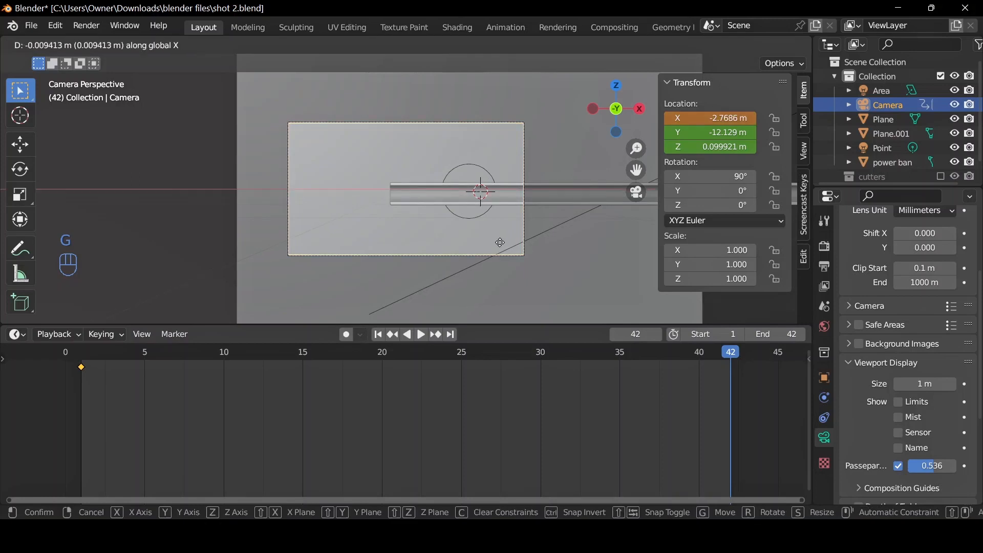
click(780, 254)
key(i)
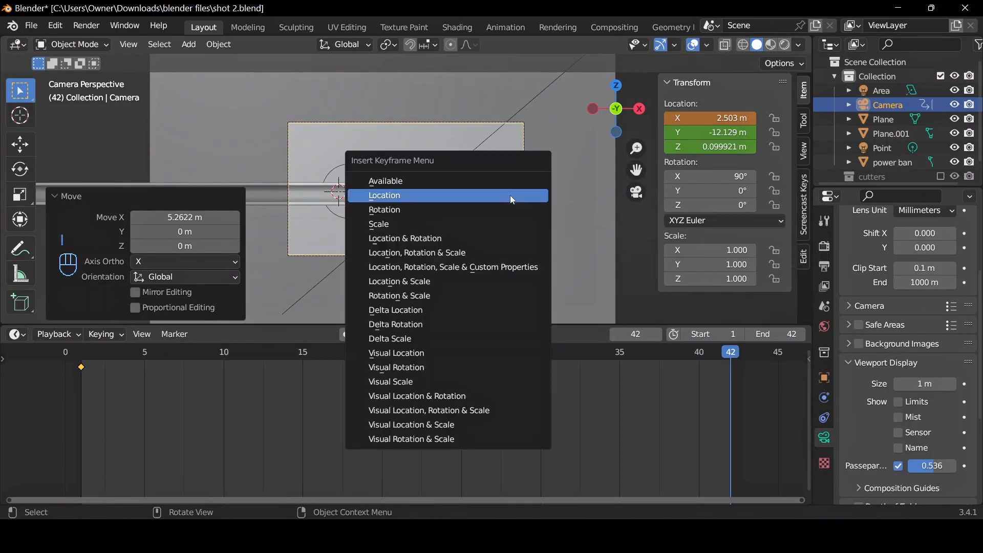
click(510, 195)
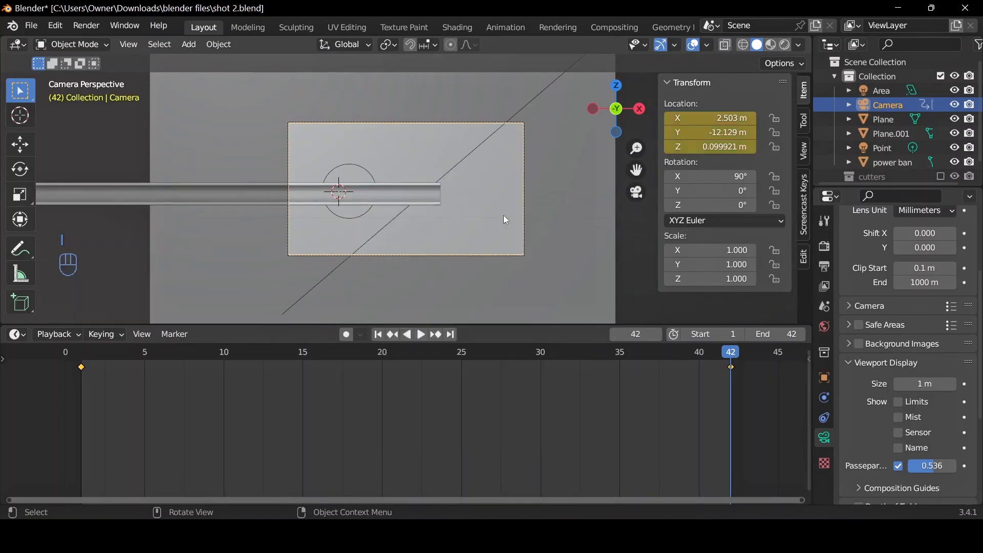
Set both camera keyframes to Linear interpolation and play the sideways camera move from frame 1.
click(378, 334)
key(space)
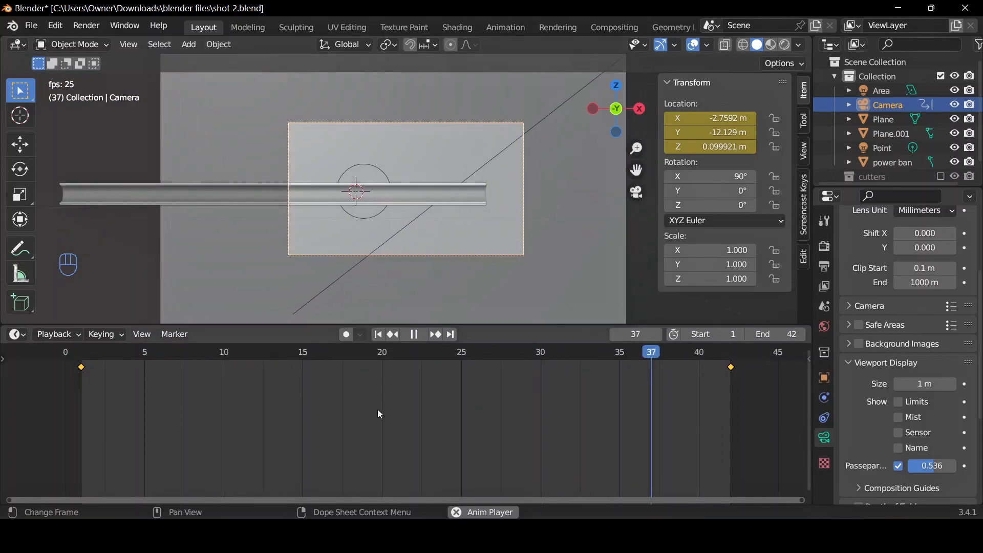
key(space)
key(a)
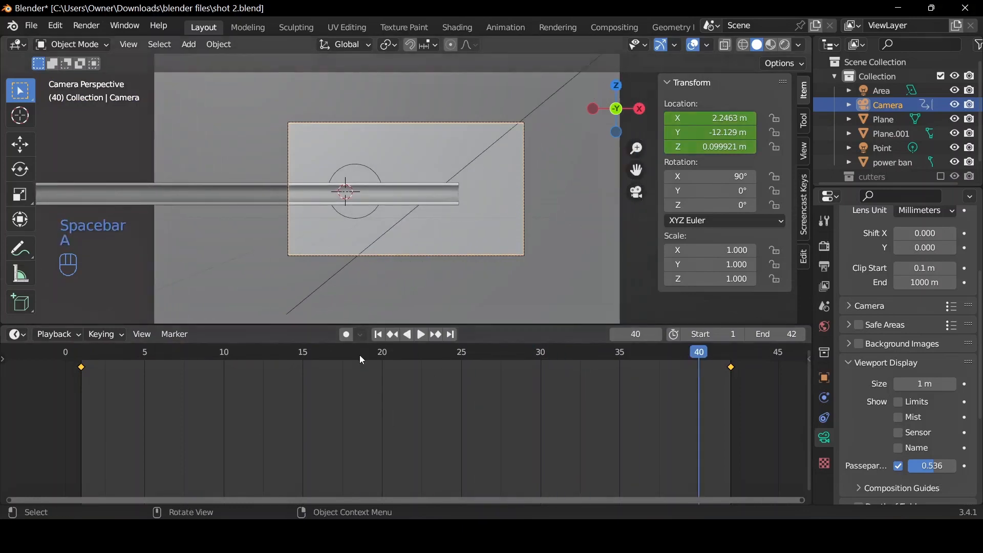
key(t)
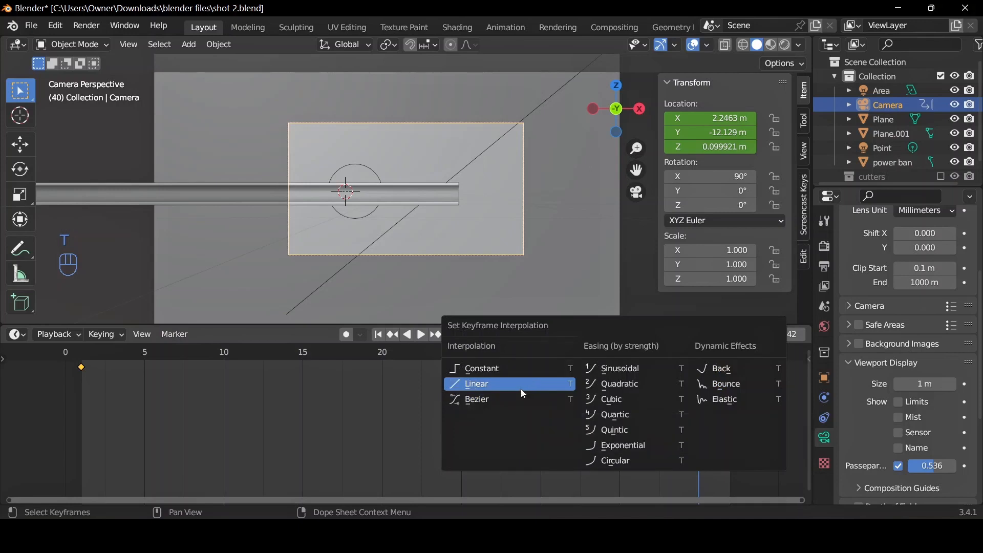
click(520, 389)
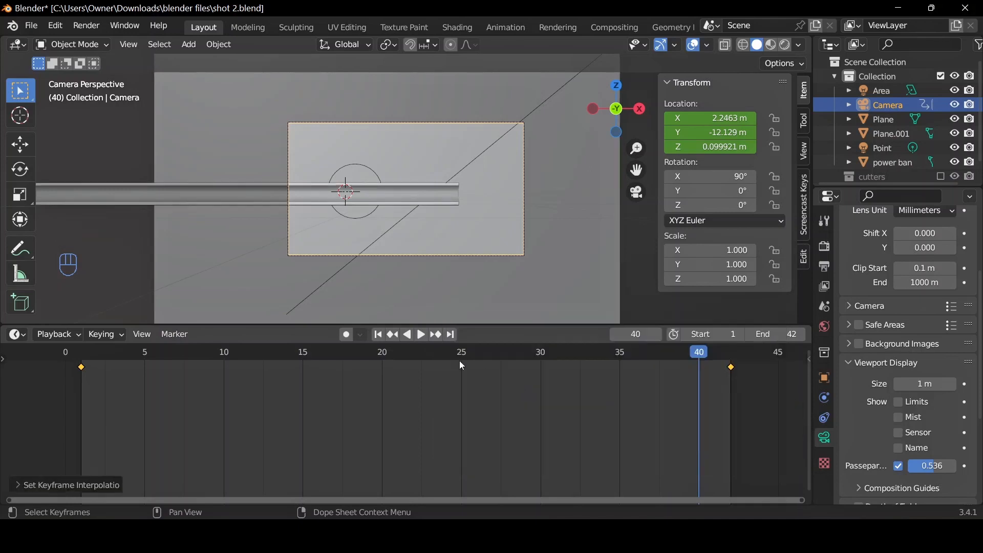
click(382, 335)
key(space)
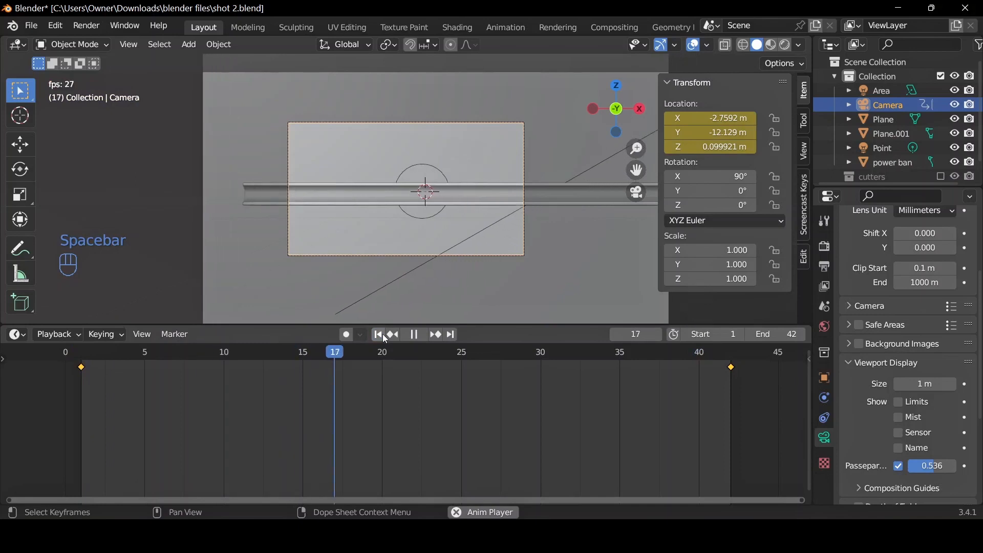
key(space)
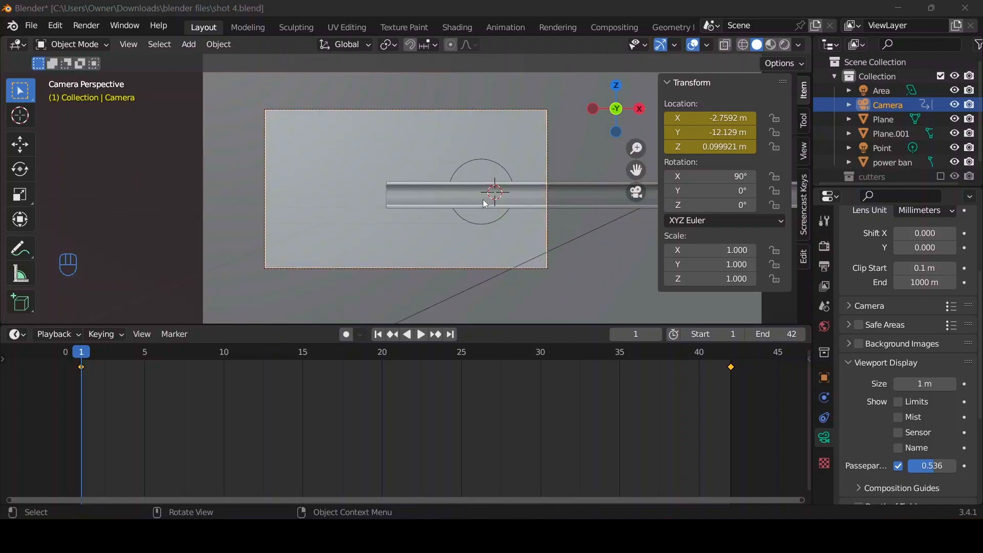
Rotate the power bank 90° about the global Z axis.
click(435, 202)
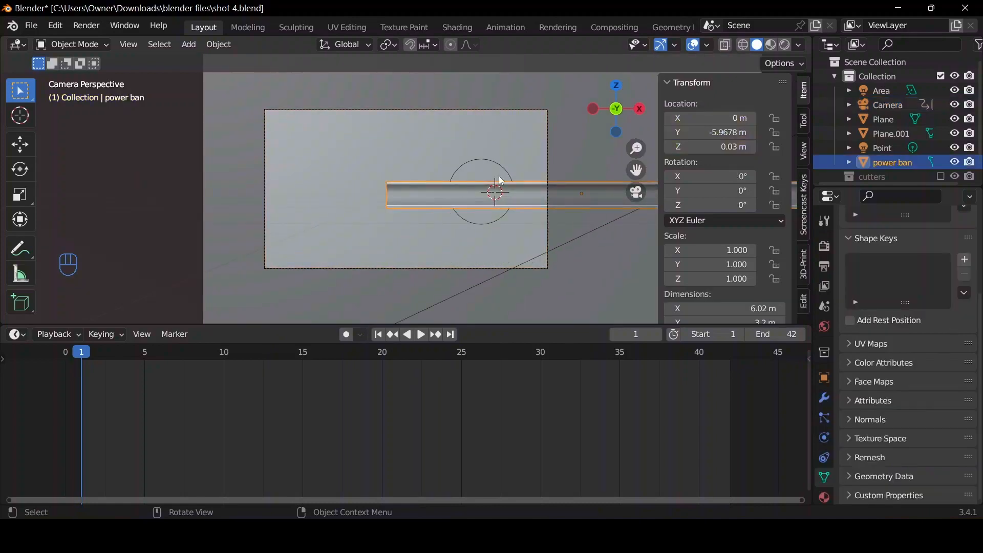
drag(604, 103, 419, 198)
scroll(418, 195, down, 4)
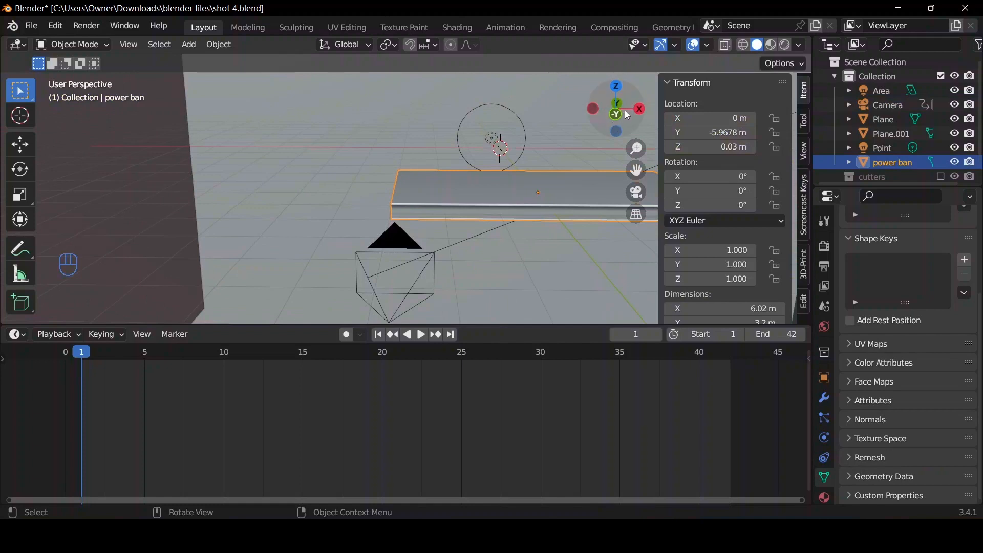
drag(625, 110, 621, 122)
scroll(526, 170, down, 1)
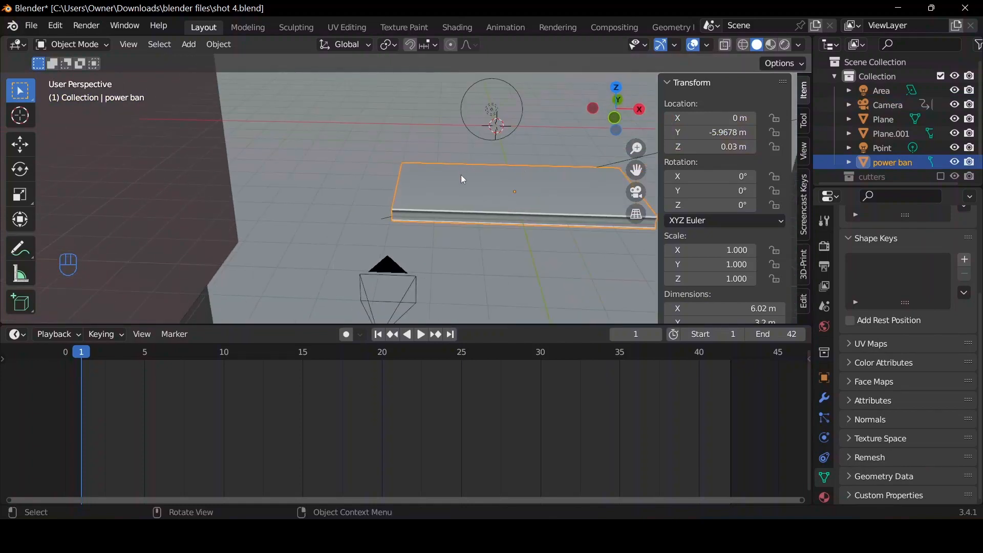
key(r)
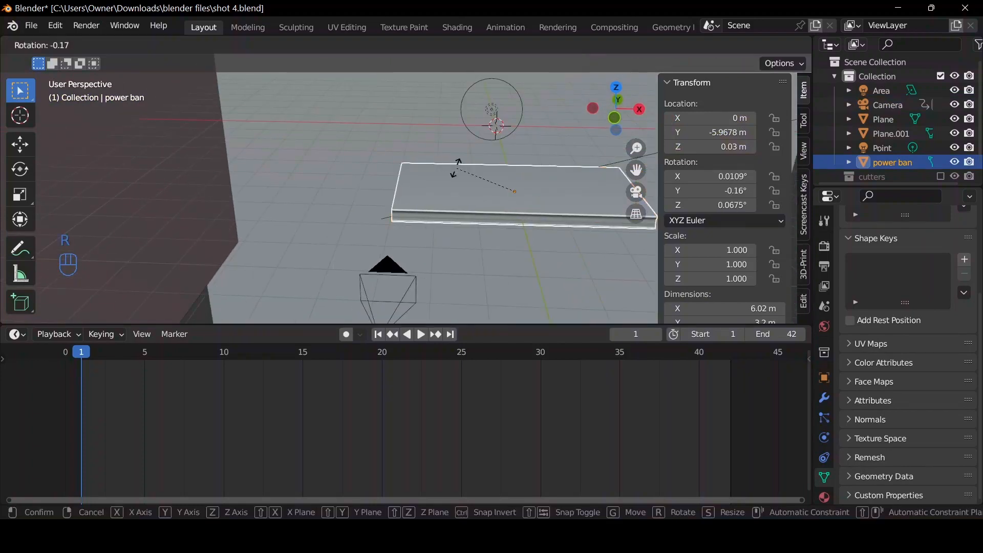
key(z)
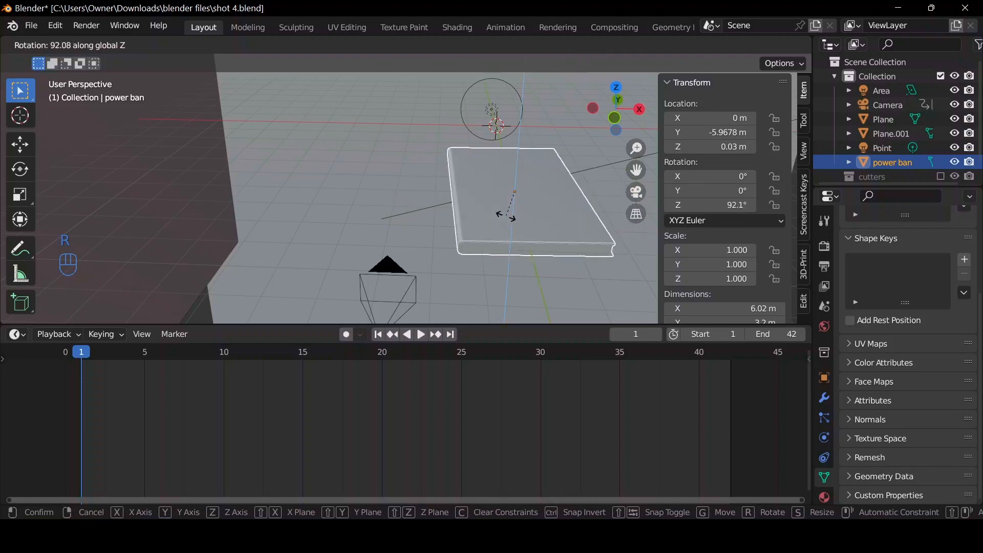
text(90)
key(Return)
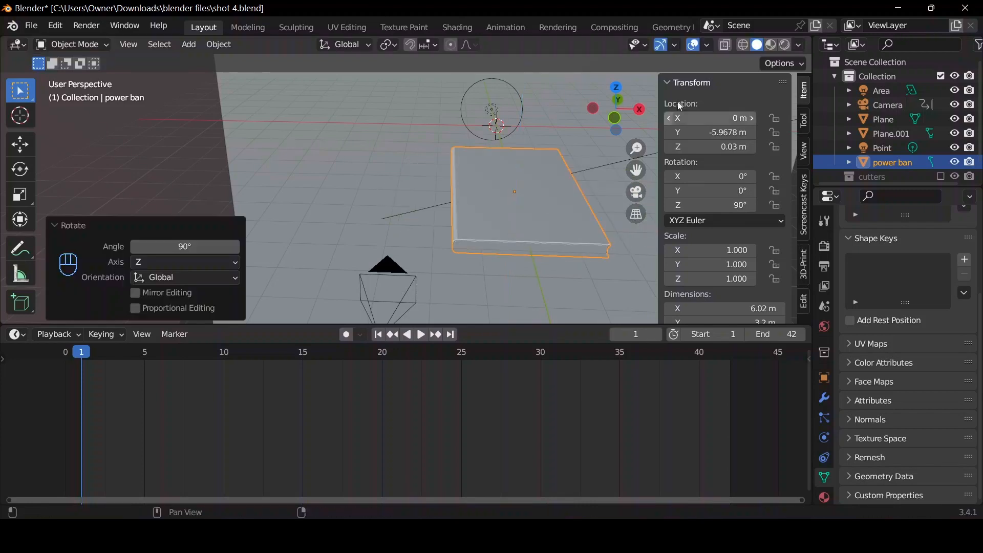
Play part of the animation through the camera and check the power bank's facing side in rendered shading.
click(636, 192)
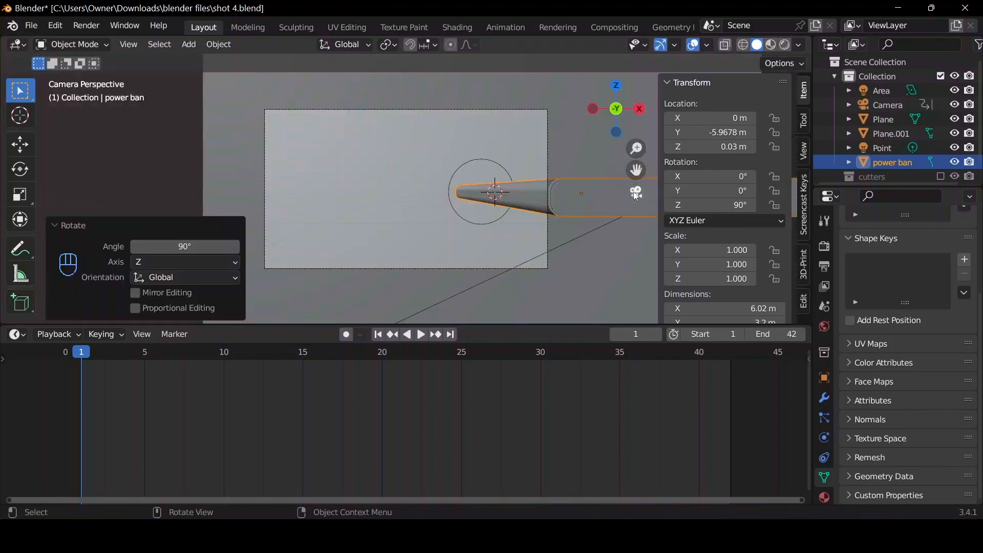
key(space)
key(space)
click(785, 45)
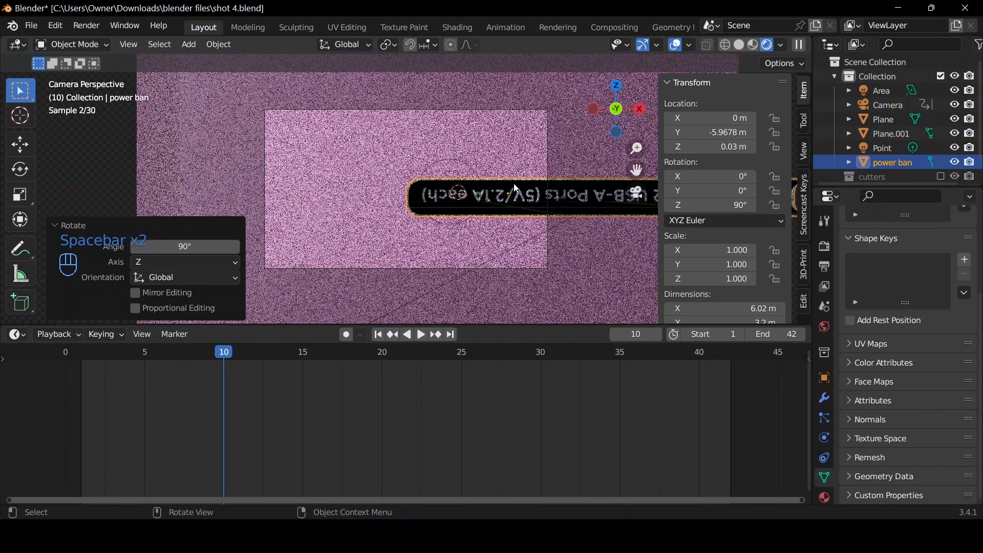
click(739, 45)
middle_drag(559, 97, 537, 127)
scroll(536, 127, down, 6)
key(r)
key(y)
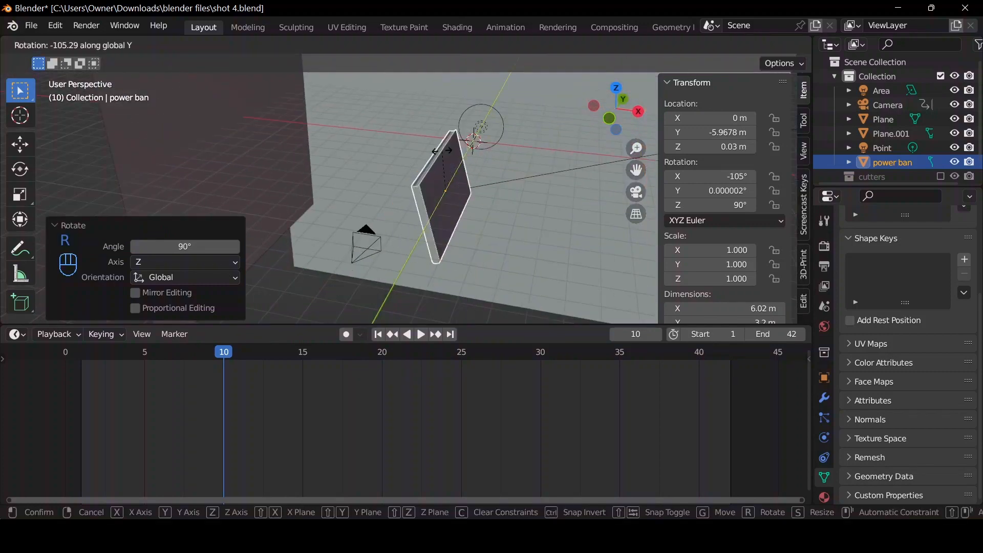
text(90)
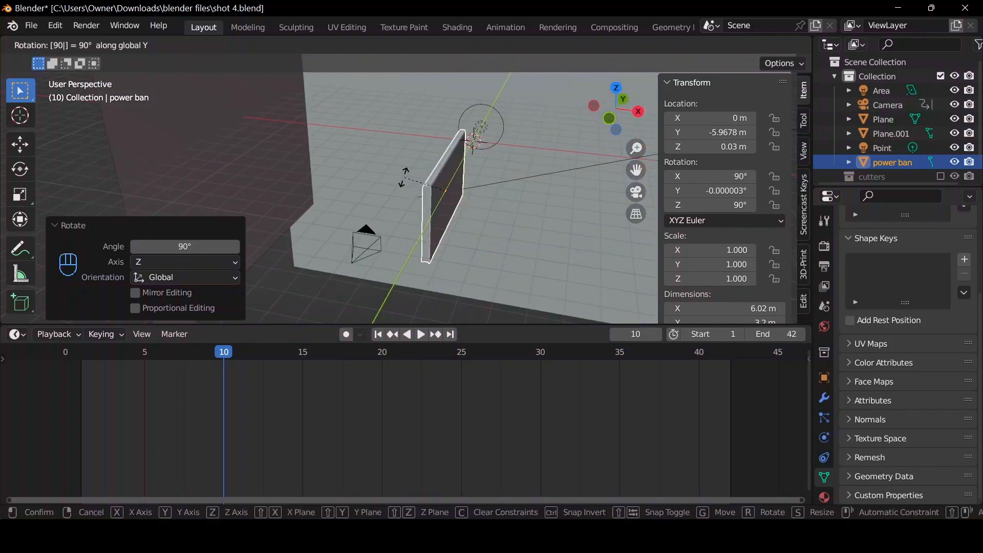
key(Escape)
Flip the power bank 180° about the global Y axis.
text(r)
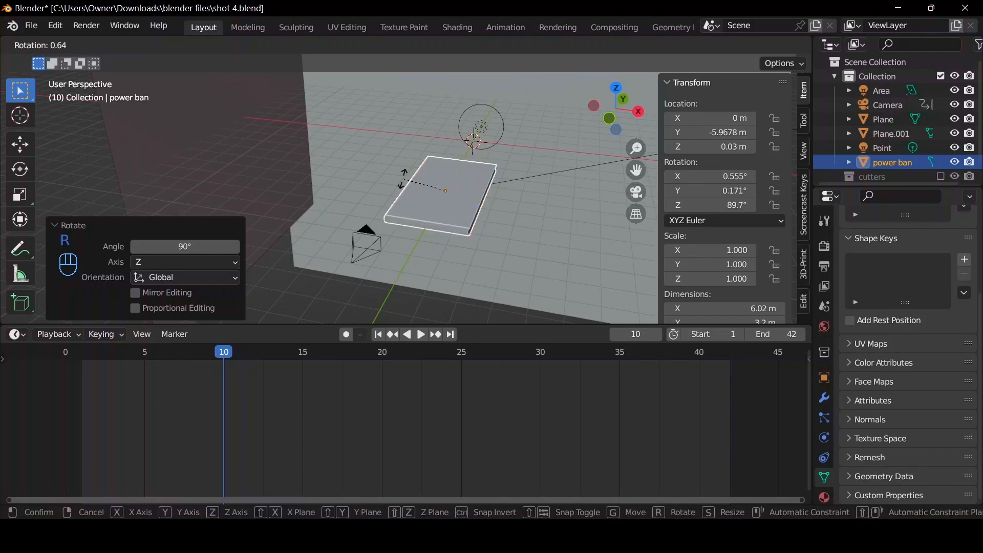
text(180y)
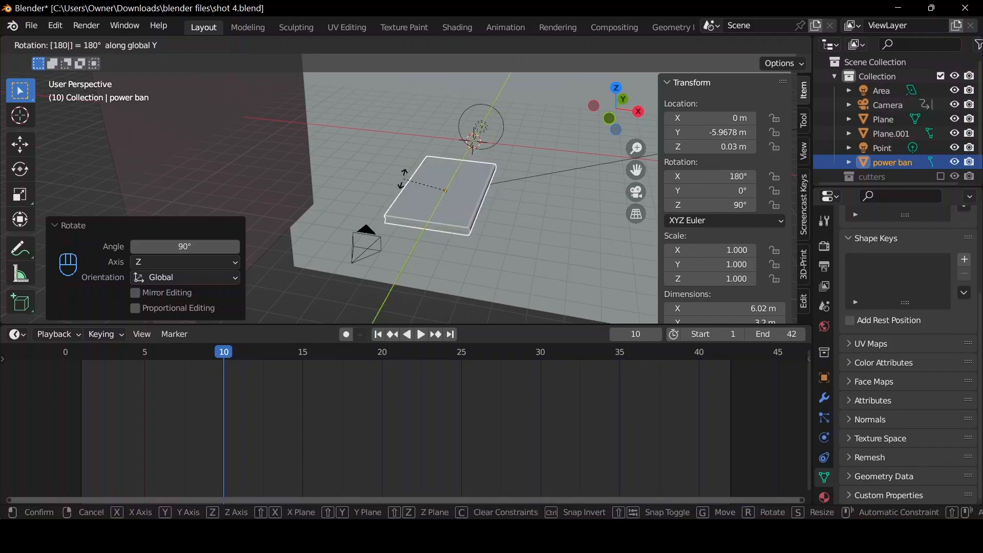
key(Return)
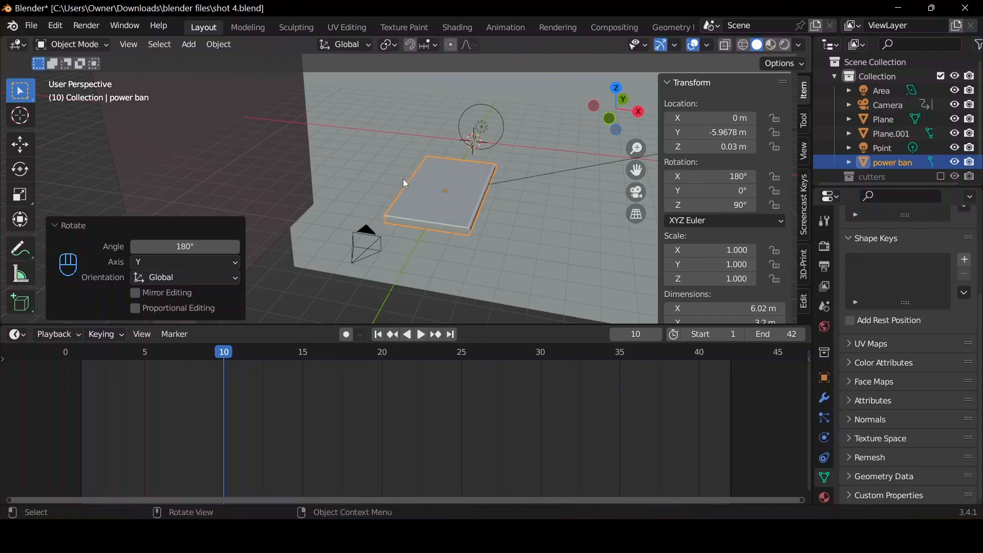
Examine the flipped power bank's printed side through the camera in rendered shading and play part of the animation.
click(630, 195)
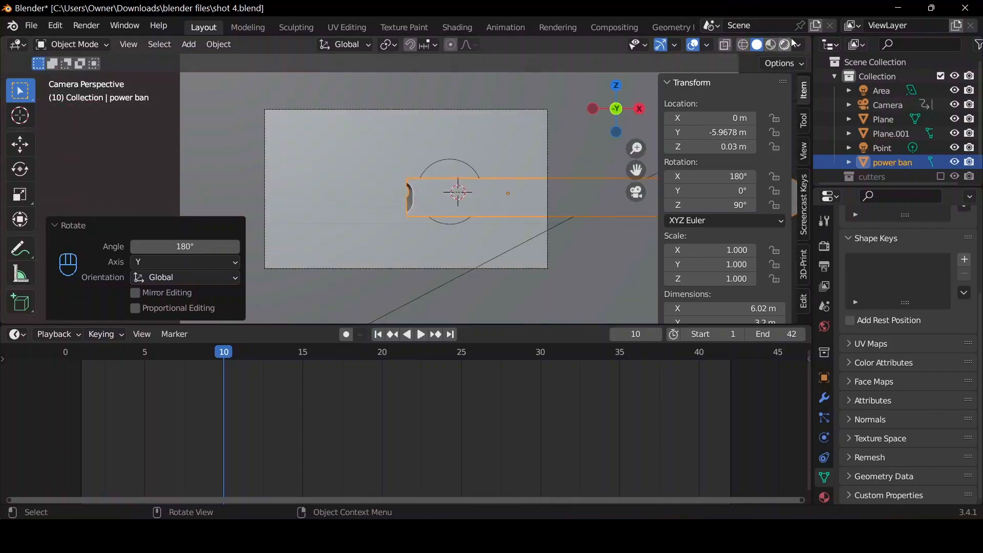
click(786, 45)
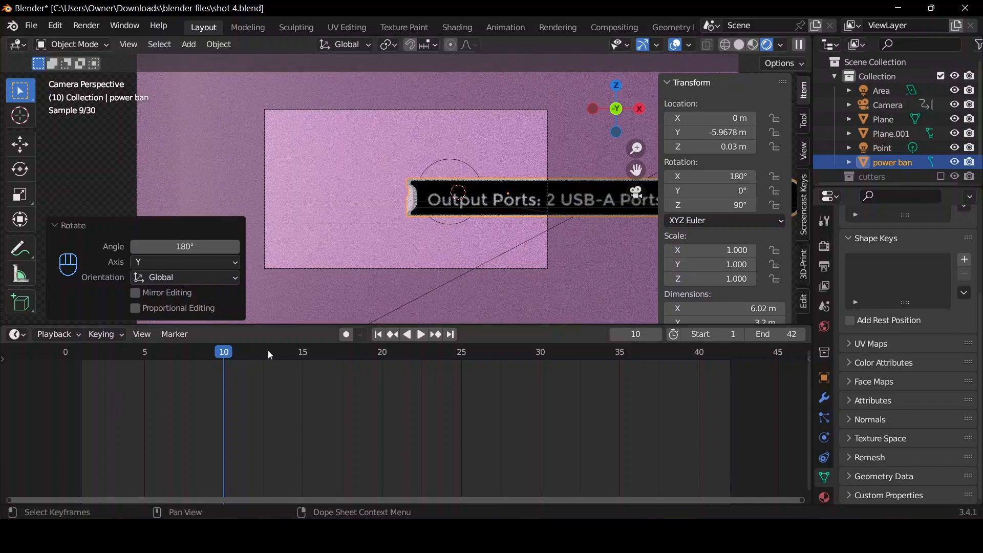
key(space)
key(space)
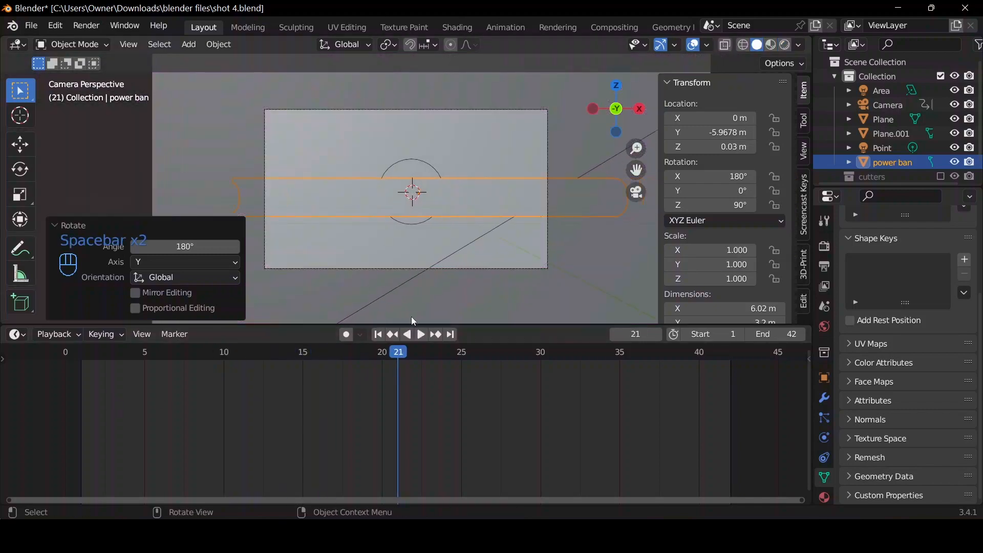
At frame 1, move the camera about 1.33 m along the global X axis and insert a Location keyframe.
click(377, 334)
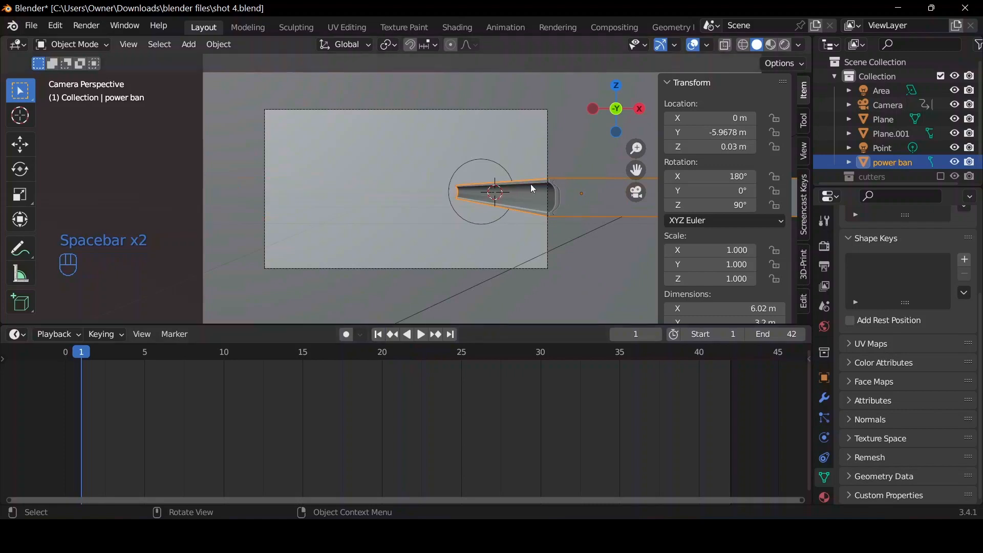
click(887, 105)
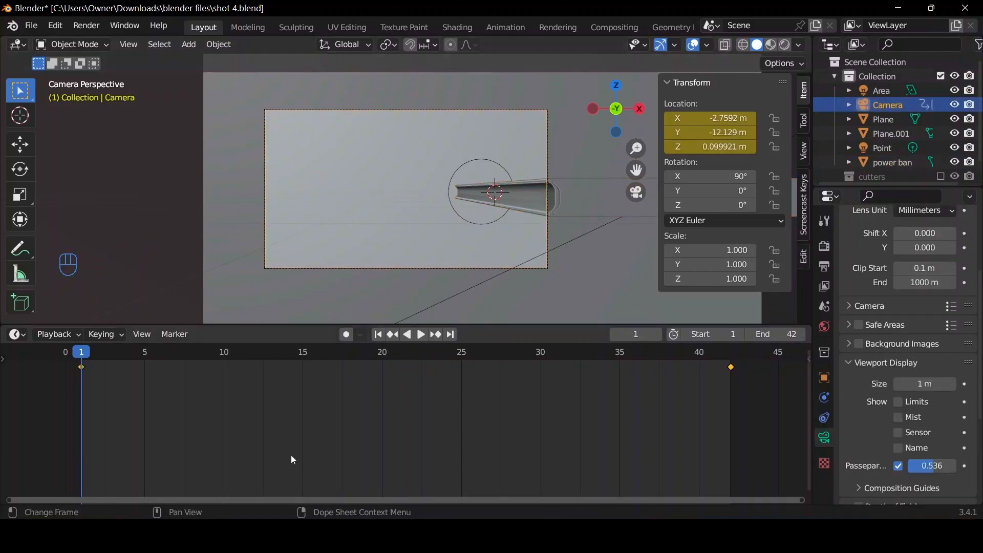
key(g)
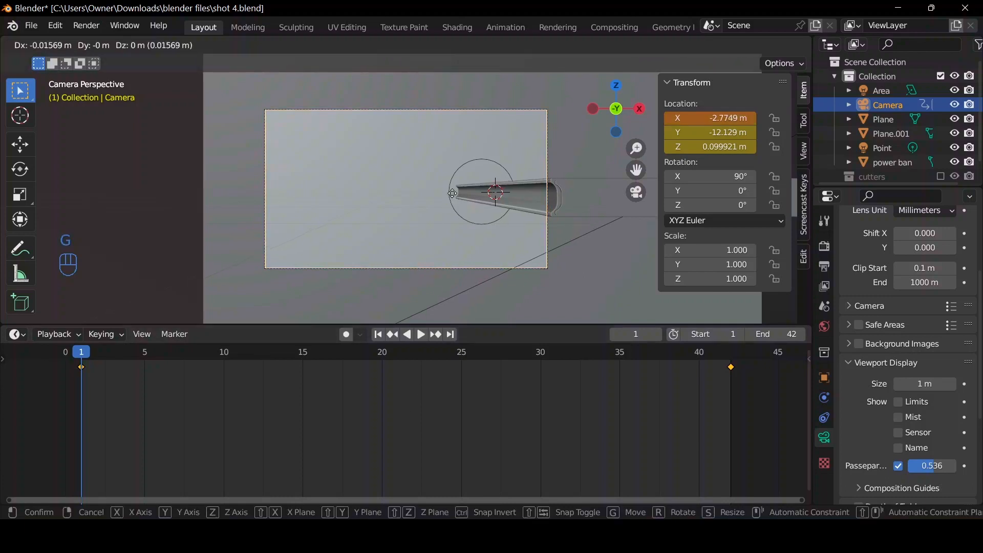
key(x)
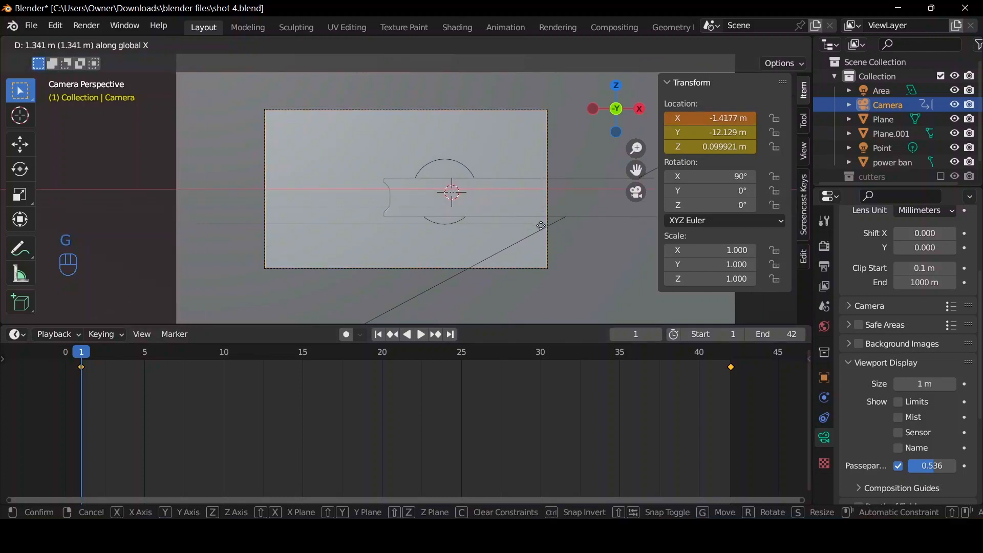
click(539, 225)
key(i)
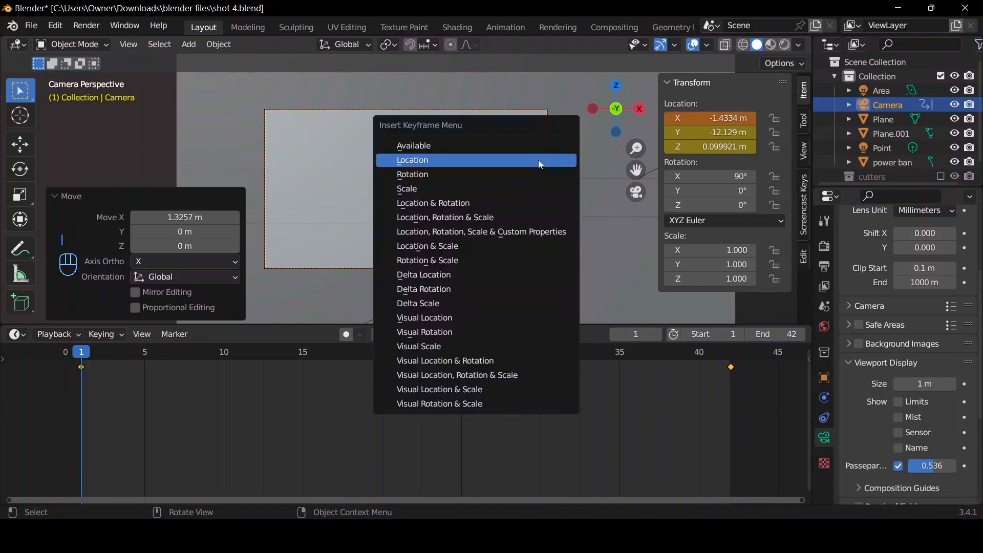
click(538, 161)
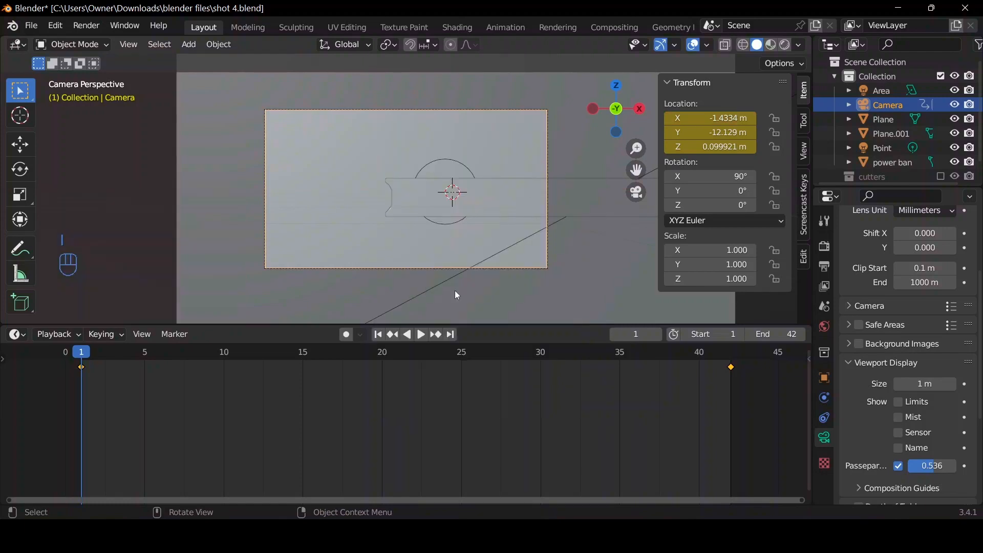
At frame 42, move the camera about -1.44 m along the global X axis and insert a Location keyframe.
click(450, 335)
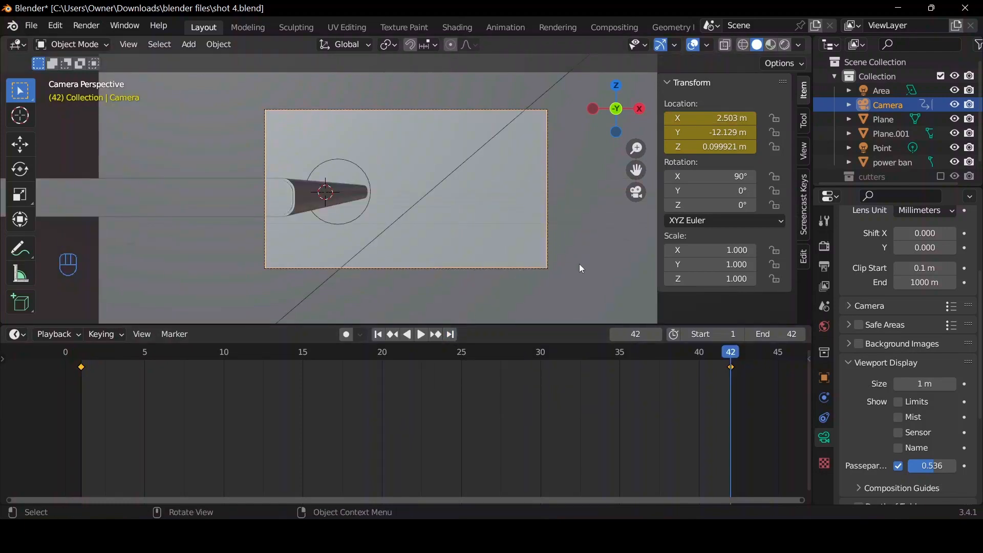
key(g)
key(x)
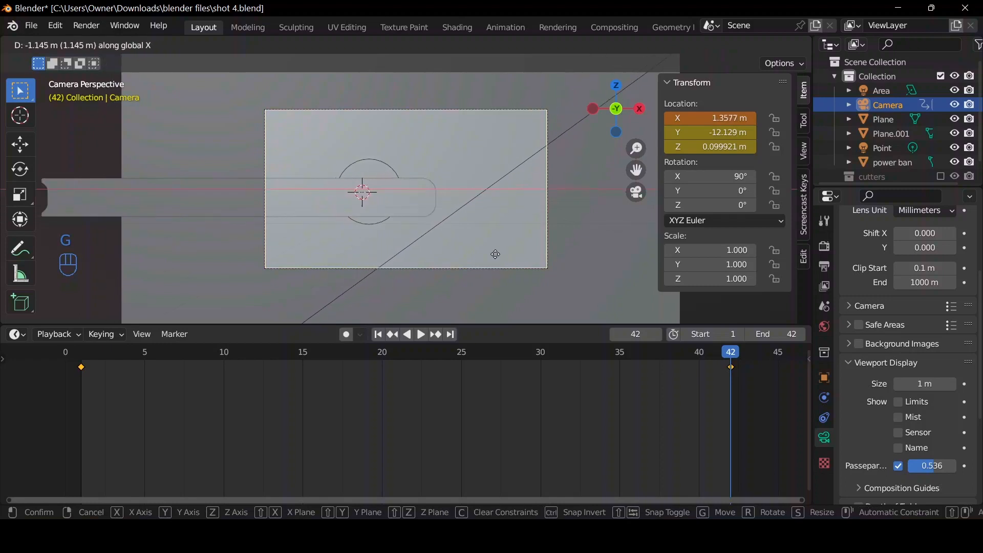
click(455, 259)
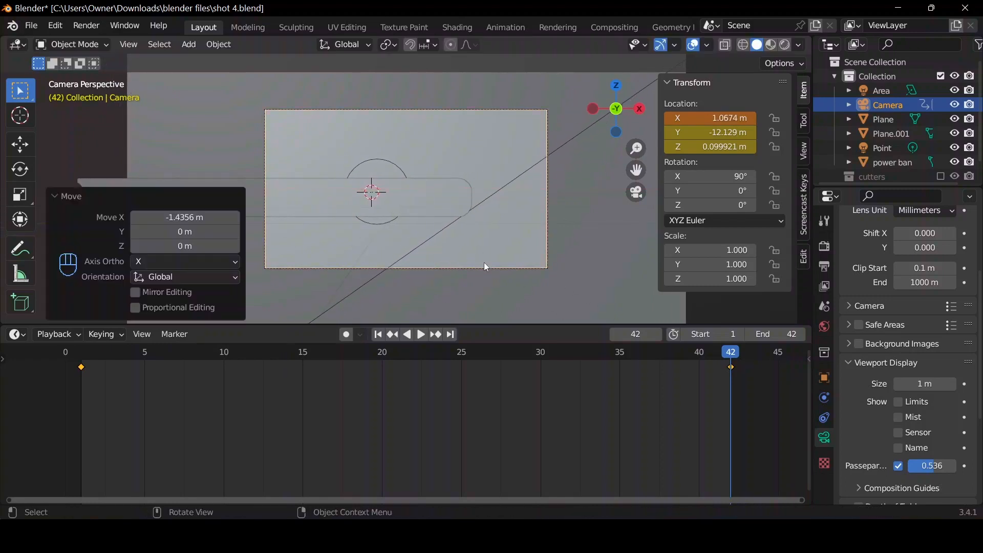
key(i)
click(509, 232)
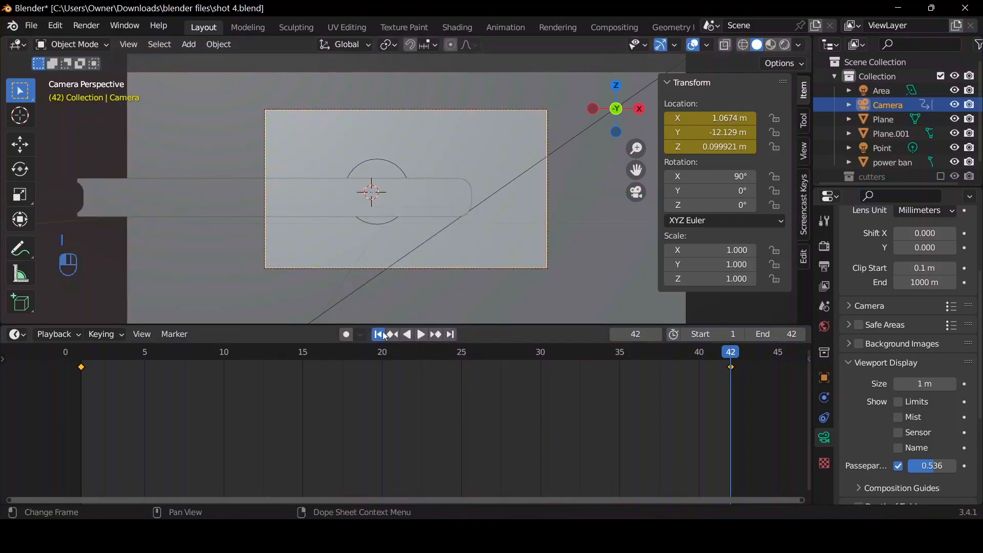
Play the camera slide from the first frame through the camera view and deselect the camera's keyframes.
key(space)
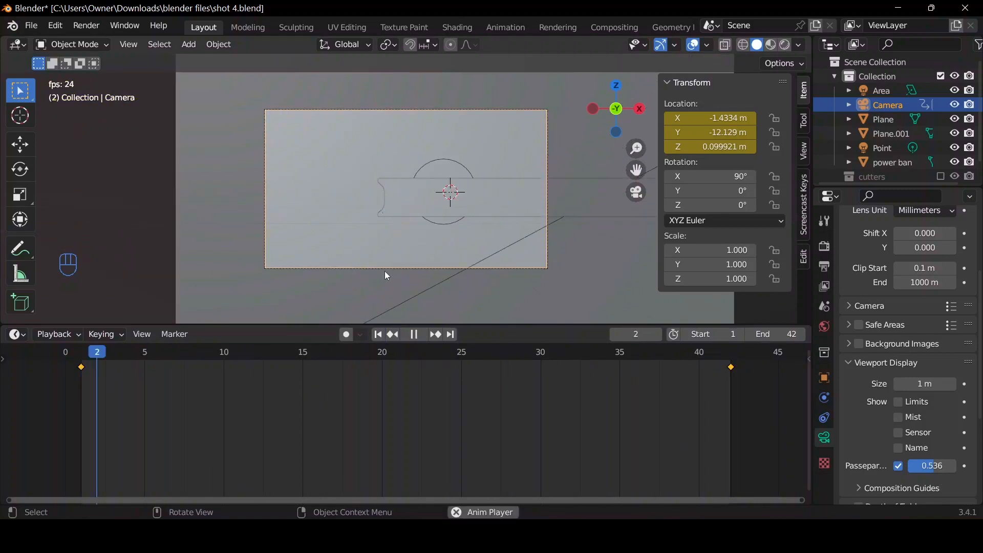
key(shift)
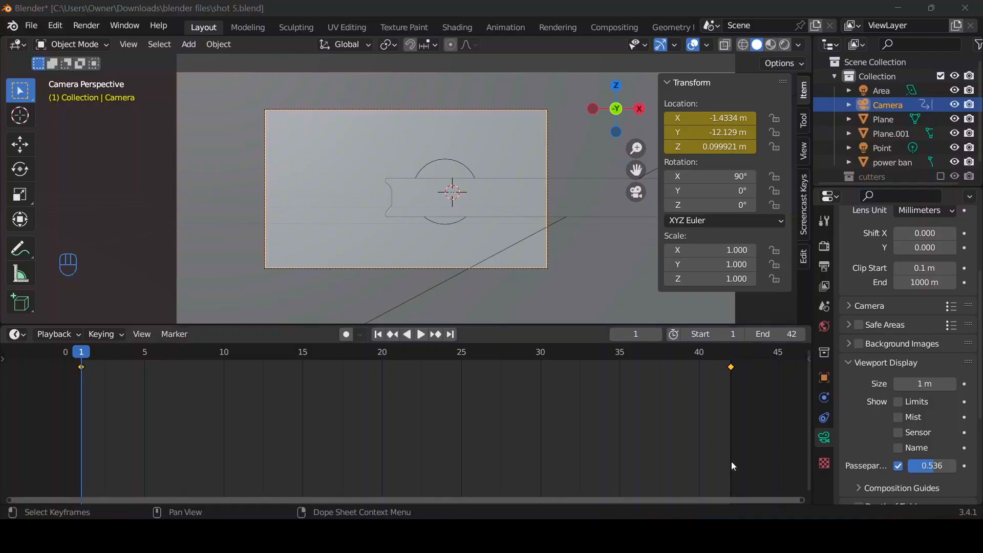
click(617, 408)
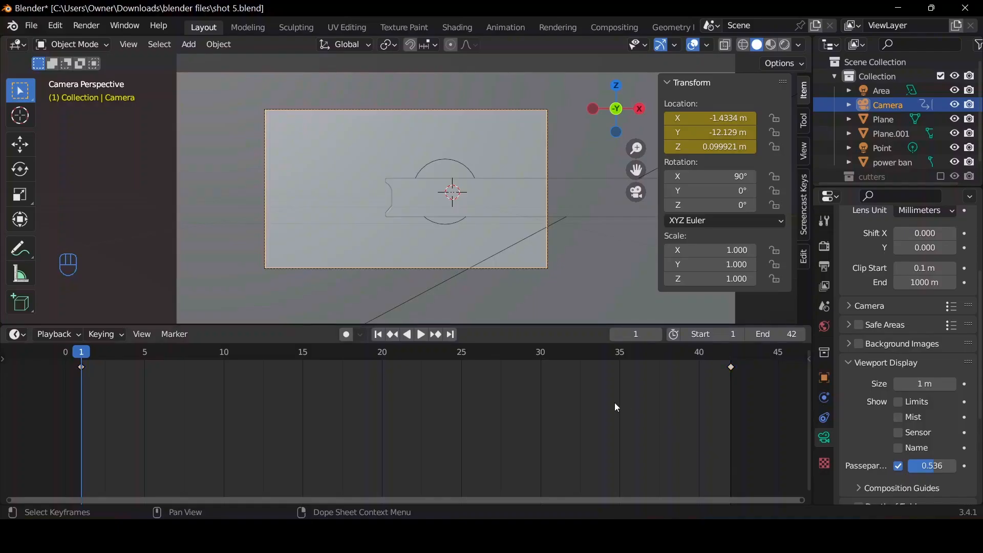
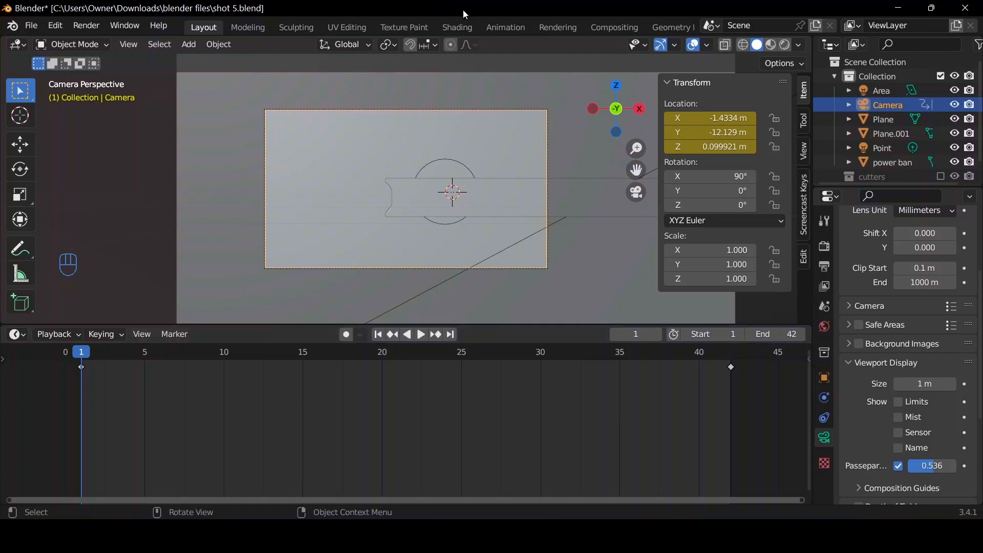
Delete all of the camera's keyframes from the timeline.
click(860, 104)
key(a)
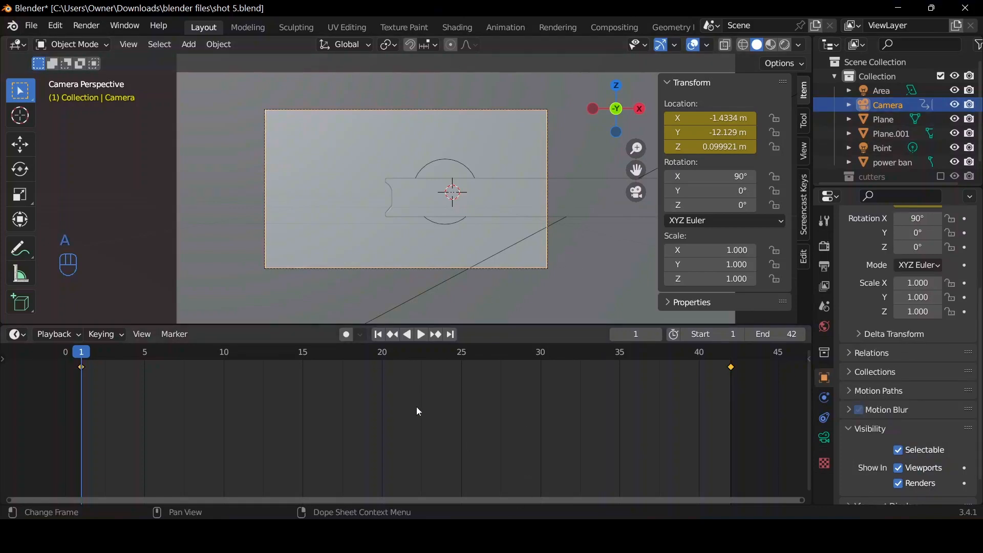
key(Home)
key(Delete)
Move the camera back about 11.06 m along its local Z axis.
key(g)
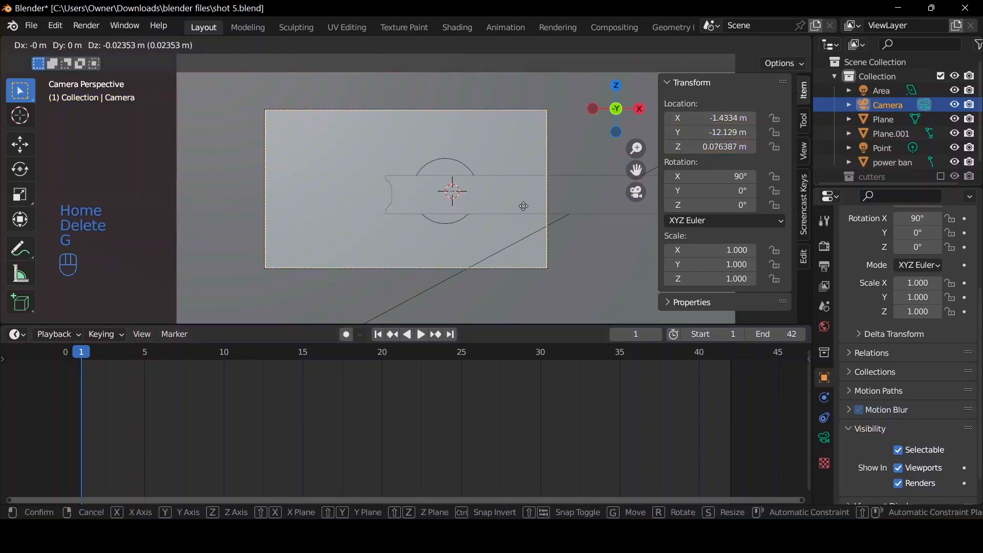
key(z)
key(z)
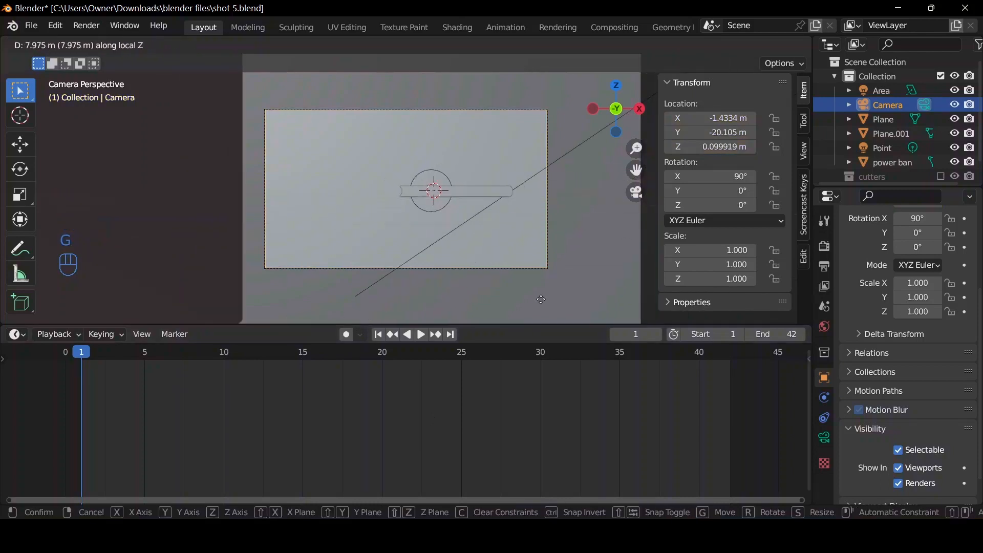
click(596, 170)
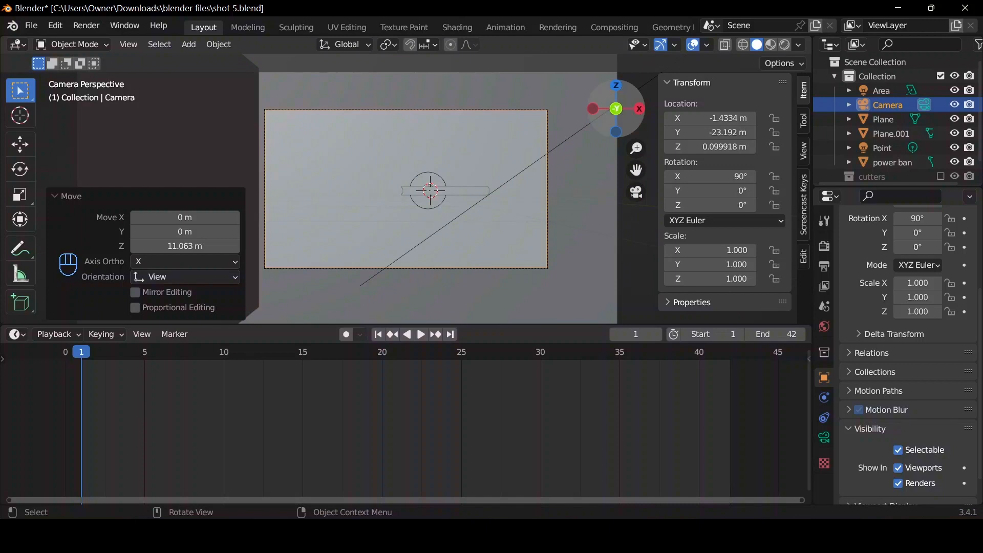
Rotate the power bank 90° about the global X axis to stand it upright and apply its rotation.
middle_drag(596, 171, 422, 220)
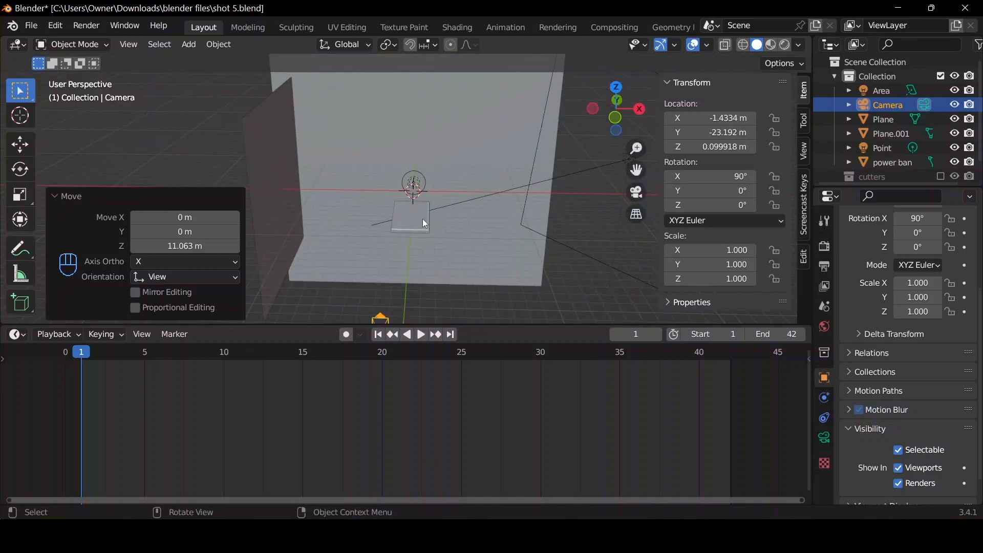
click(423, 219)
scroll(423, 223, up, 2)
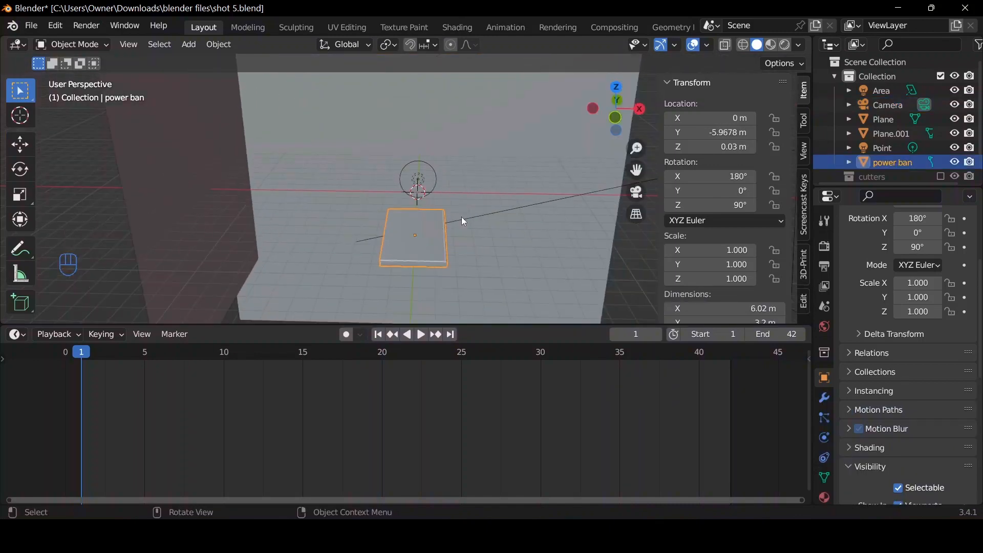
key(r)
key(x)
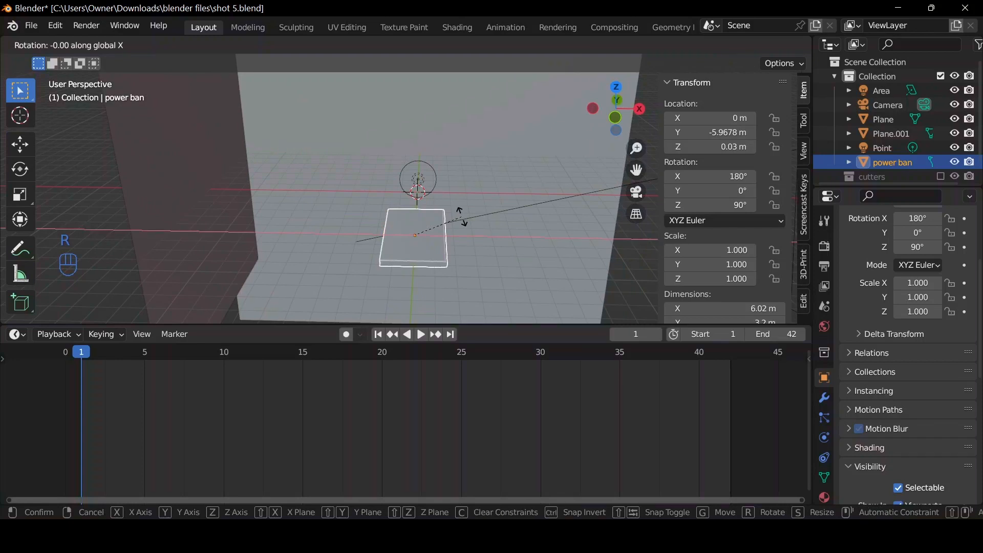
text(90)
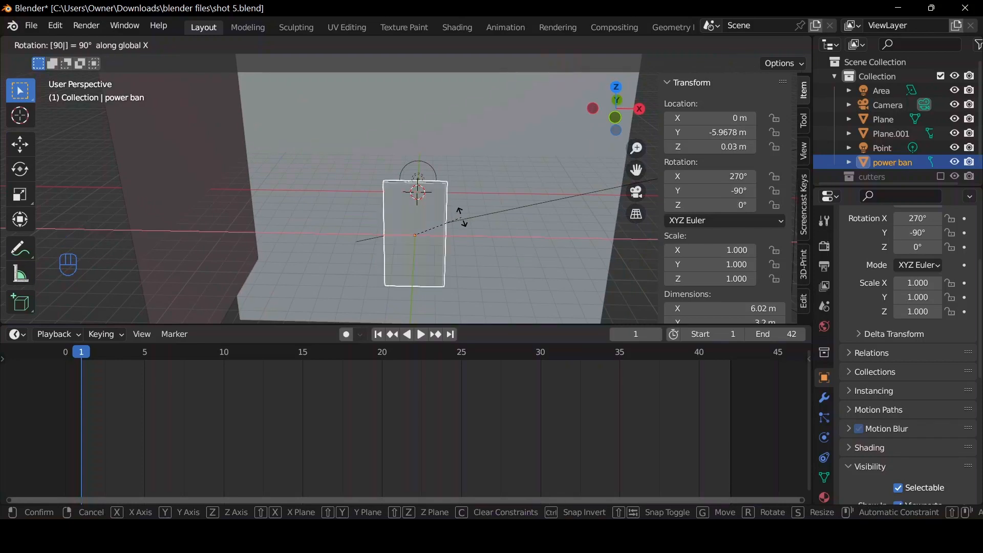
key(Return)
key(ctrl+a)
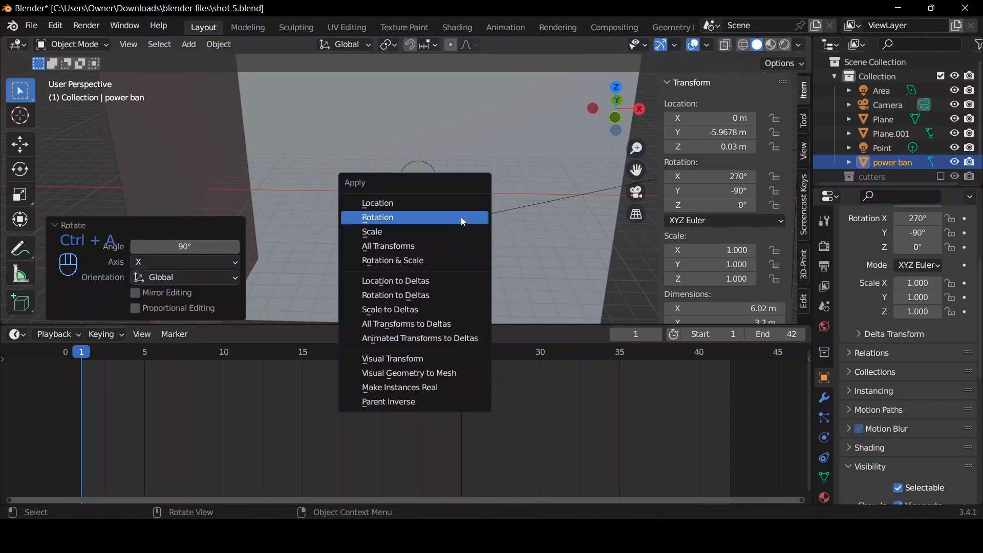
click(463, 221)
scroll(600, 138, up, 4)
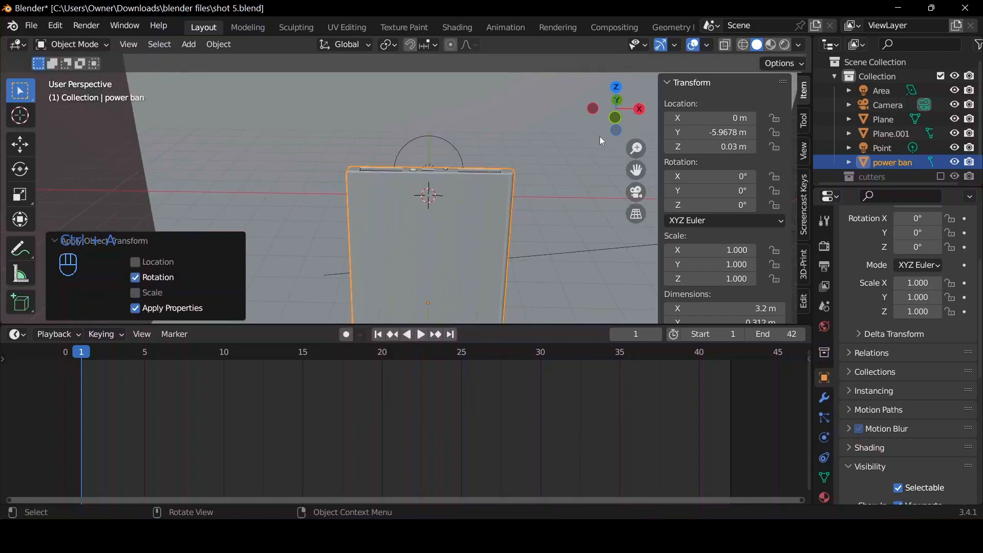
Align the active camera to the front view of the upright power bank.
scroll(600, 136, down, 2)
click(615, 117)
key(ctrl)
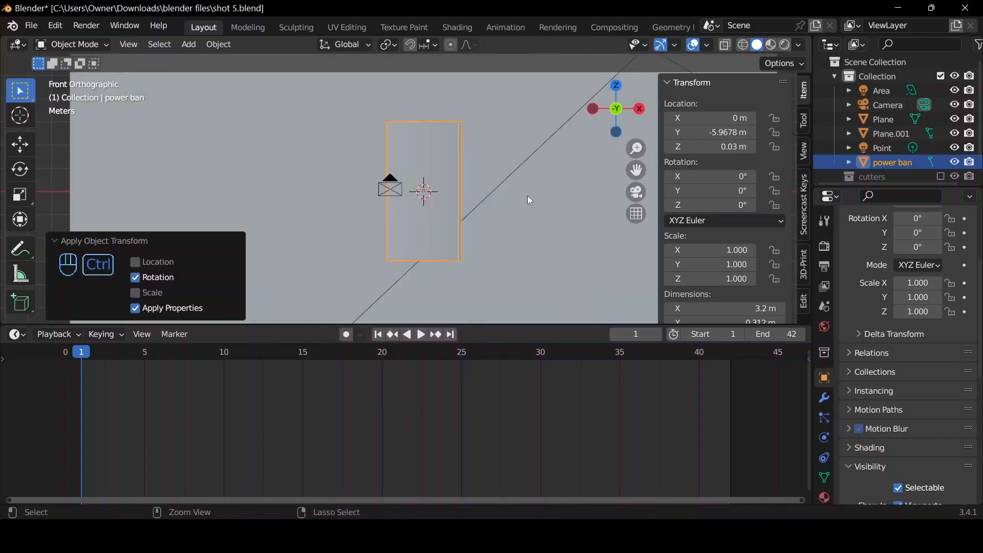
key(ctrl+alt+KP_0)
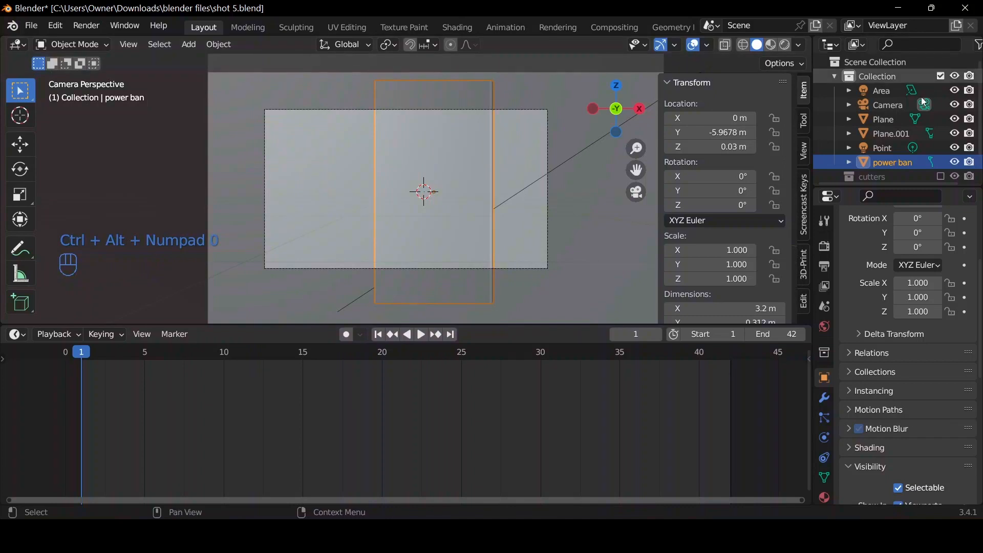
Move the camera about 0.74 m along the global X axis to centre the power bank horizontally.
click(904, 105)
key(g)
key(x)
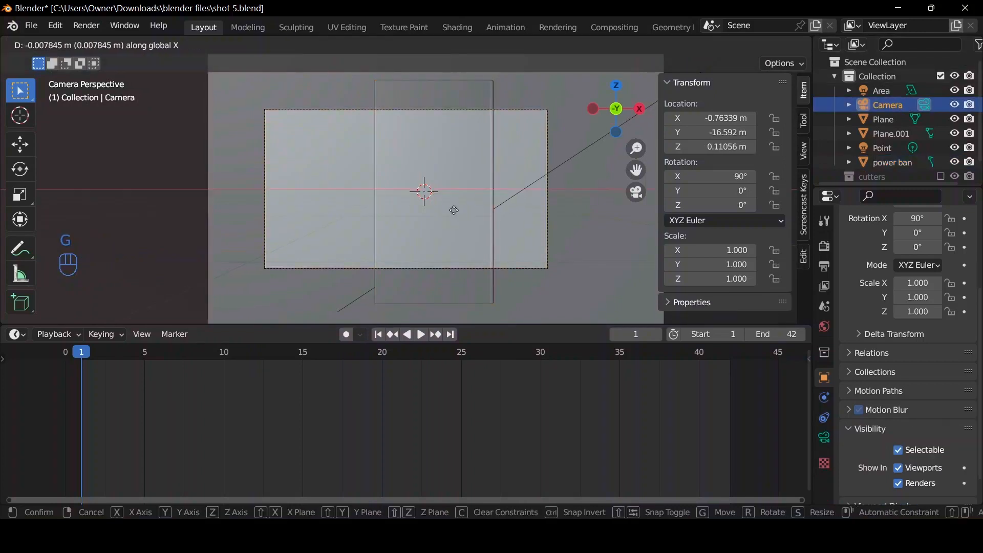
click(502, 226)
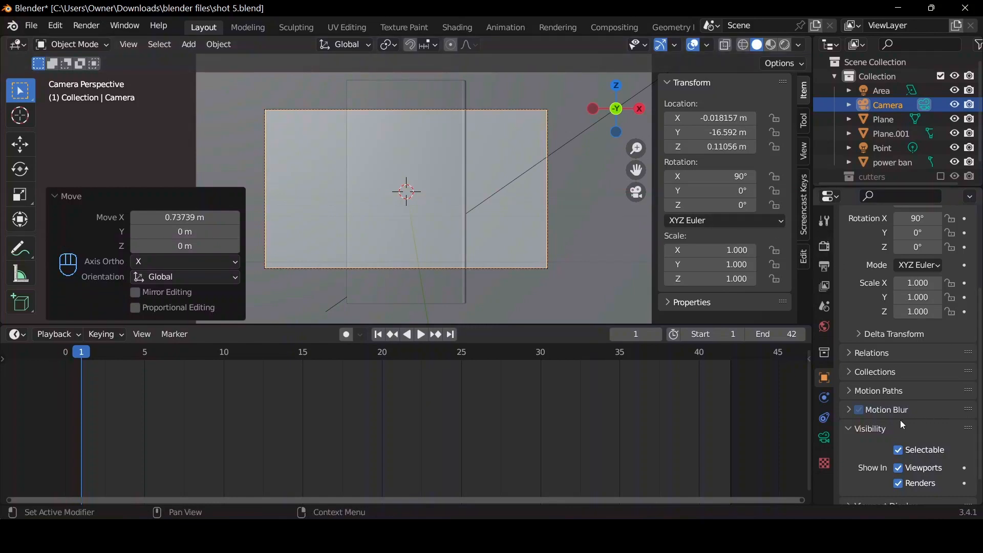
Enable the Thirds composition guide in the camera's viewport display settings.
click(823, 437)
scroll(851, 435, down, 5)
click(858, 346)
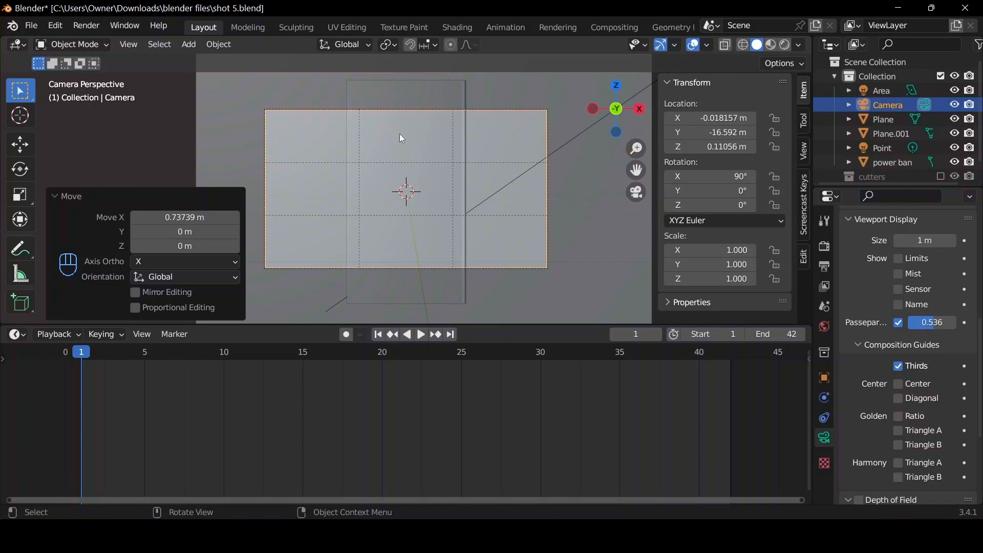
Move the camera back a little over 12 m along its local Z axis to fit the whole power bank in frame.
key(g)
key(z)
key(z)
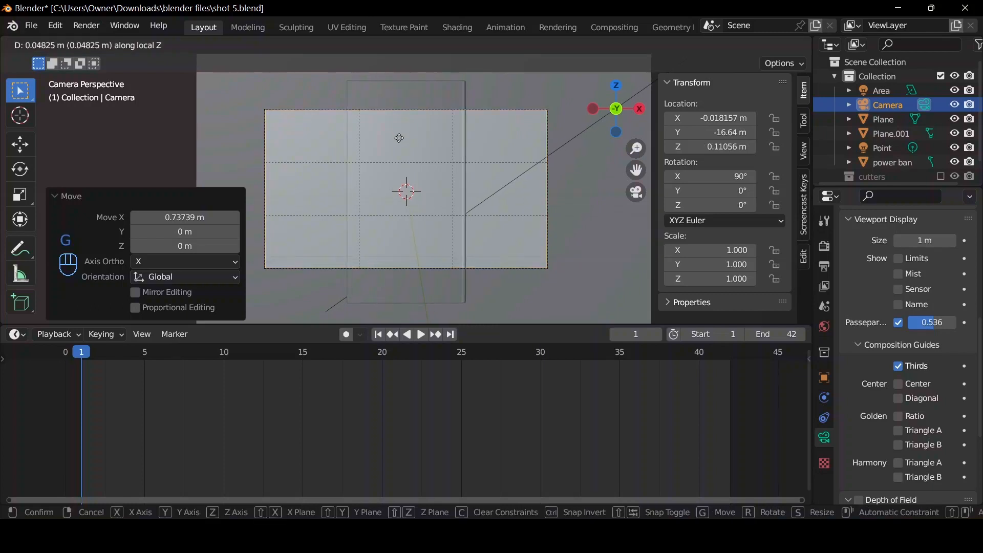
click(422, 241)
Move the power bank about 5.45 m up along the global Z axis.
click(420, 236)
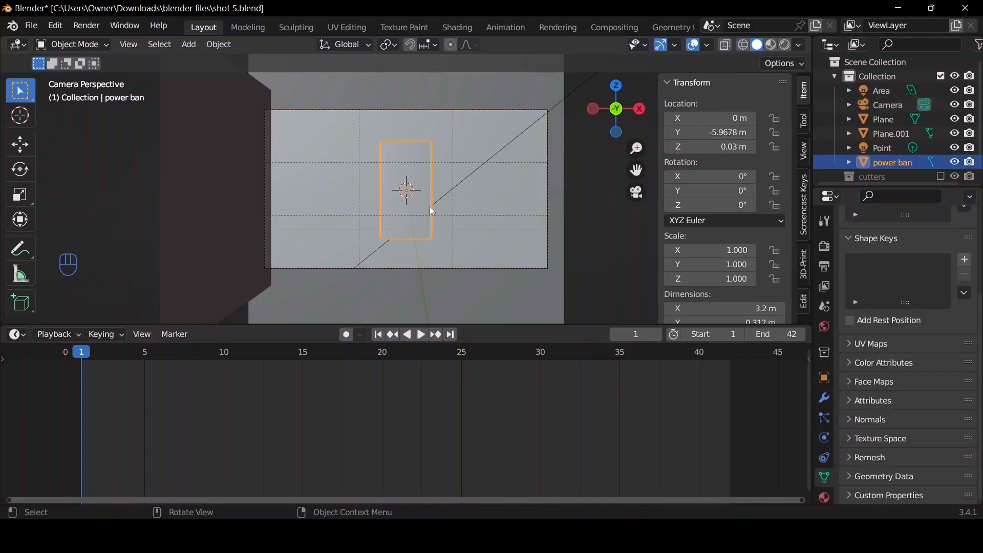
key(g)
key(z)
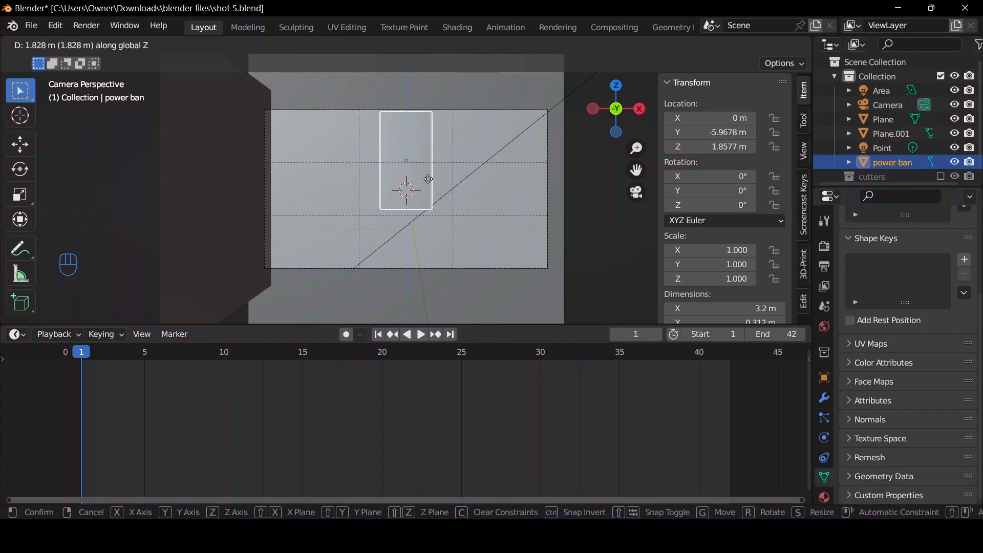
click(428, 120)
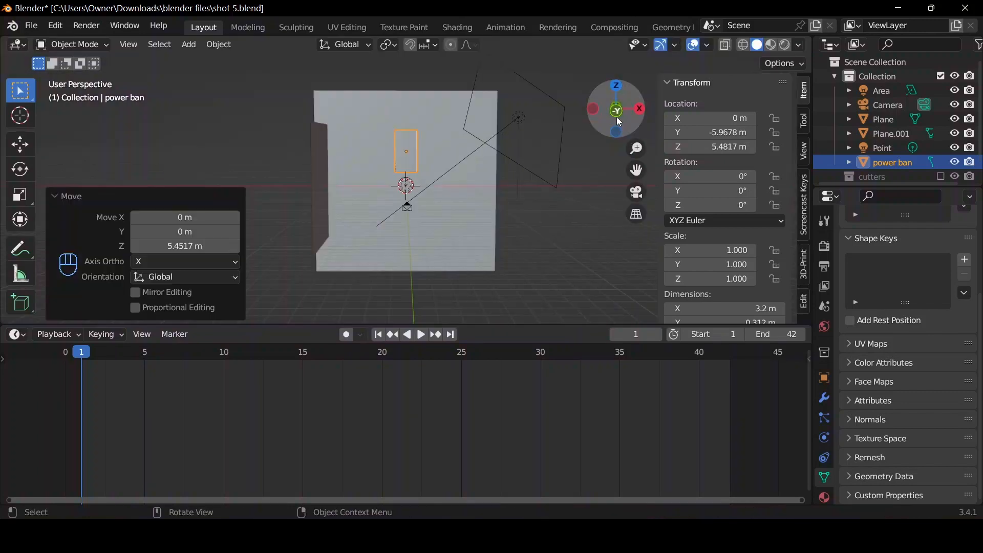
Snap the 3D cursor to the raised power bank's origin.
click(619, 122)
scroll(604, 130, up, 5)
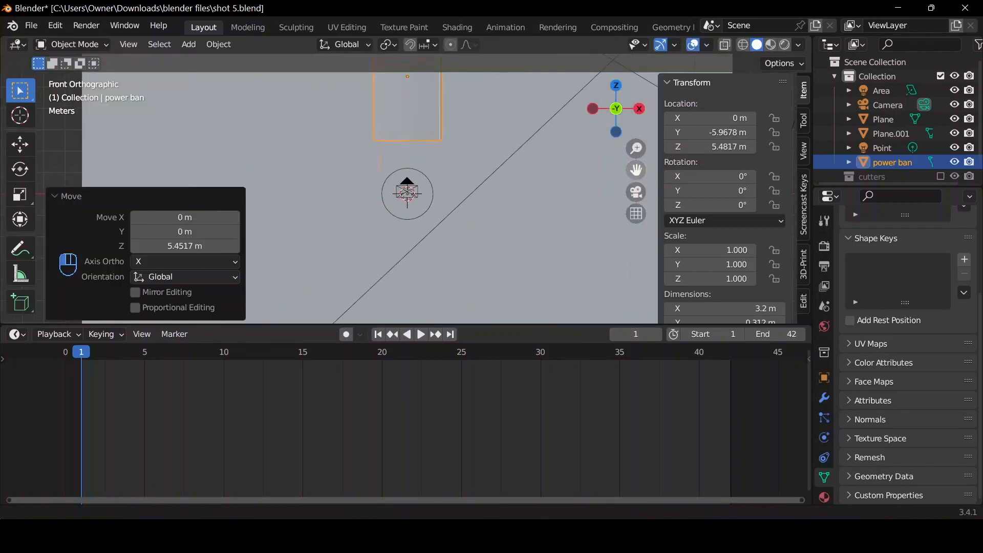
shift+middle_drag(475, 122, 478, 202)
key(shift+s)
click(461, 283)
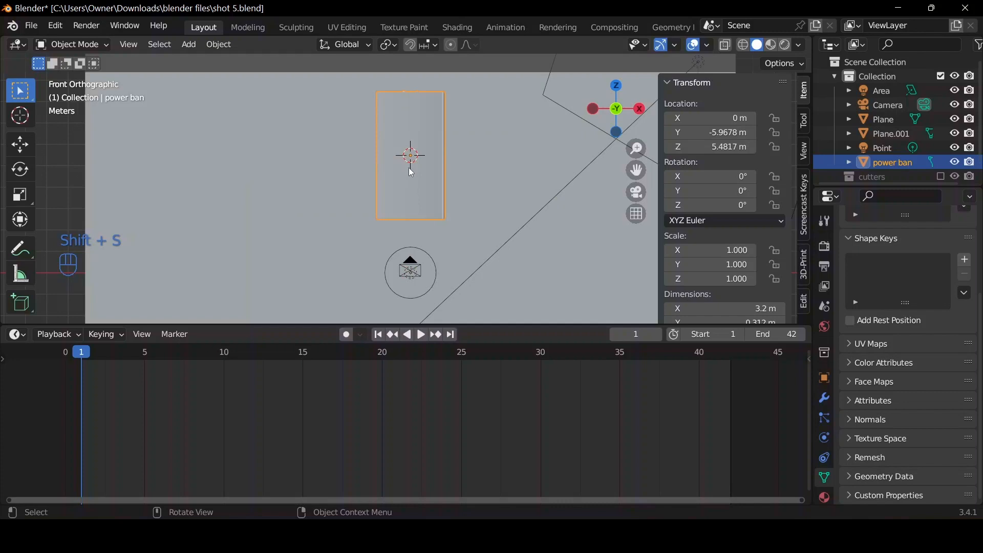
Add a Sphere empty at the 3D cursor in the power bank's centre.
key(shift+a)
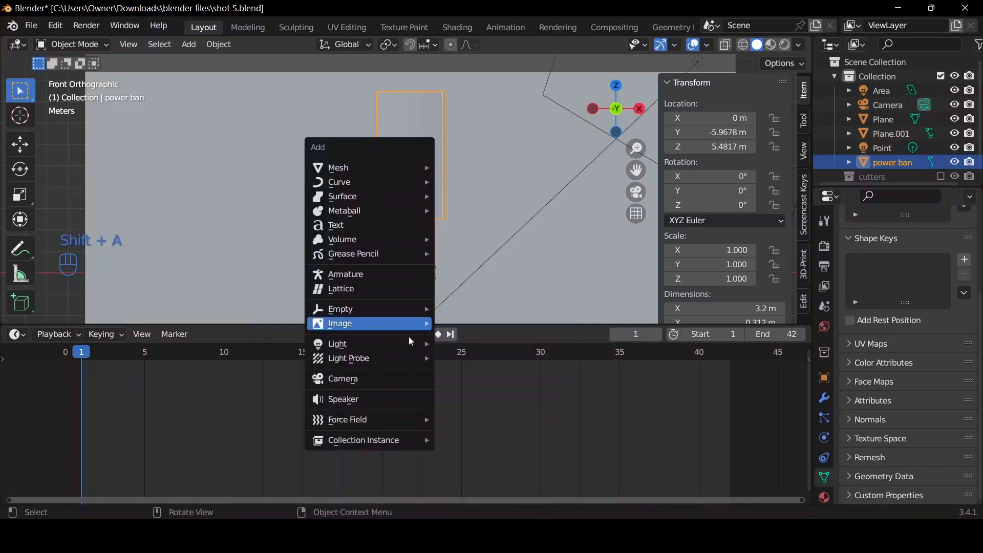
mouse_move(400, 362)
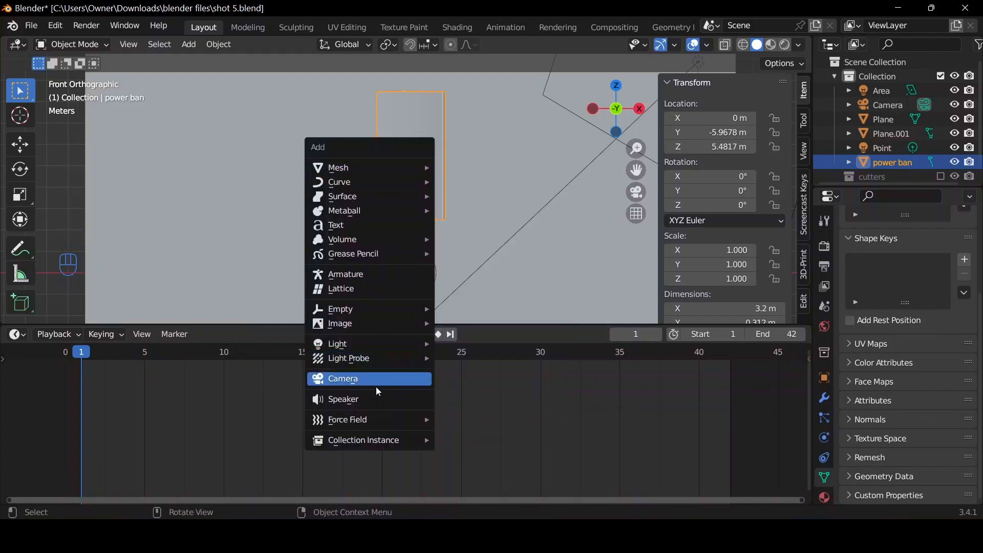
mouse_move(360, 313)
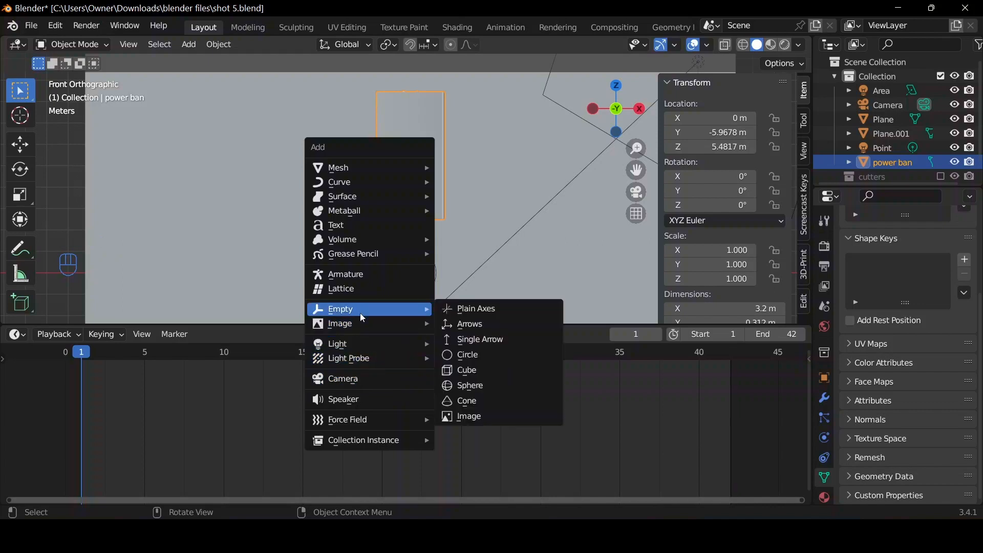
click(486, 386)
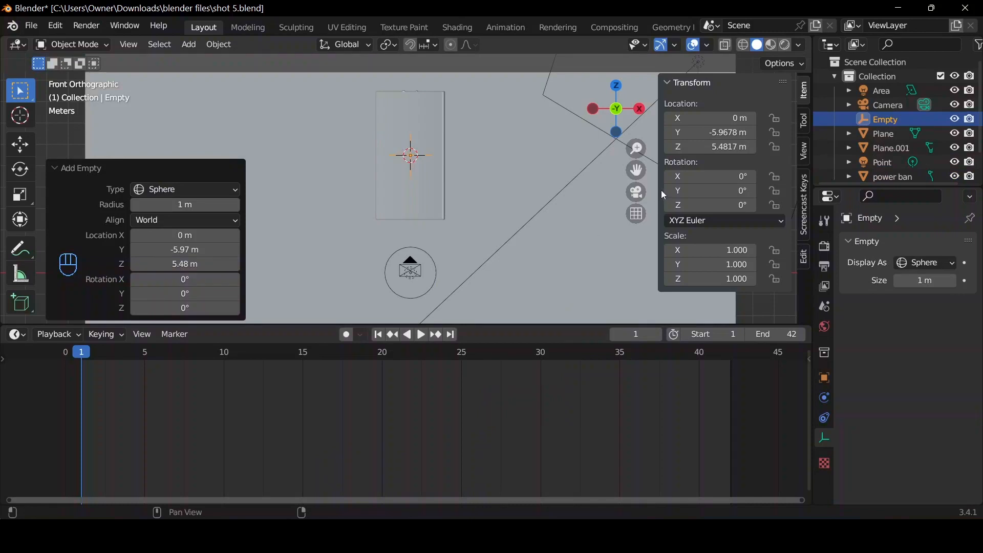
Move the empty -3 m along the global Z axis with snapping, down to the power bank's bottom edge.
click(636, 193)
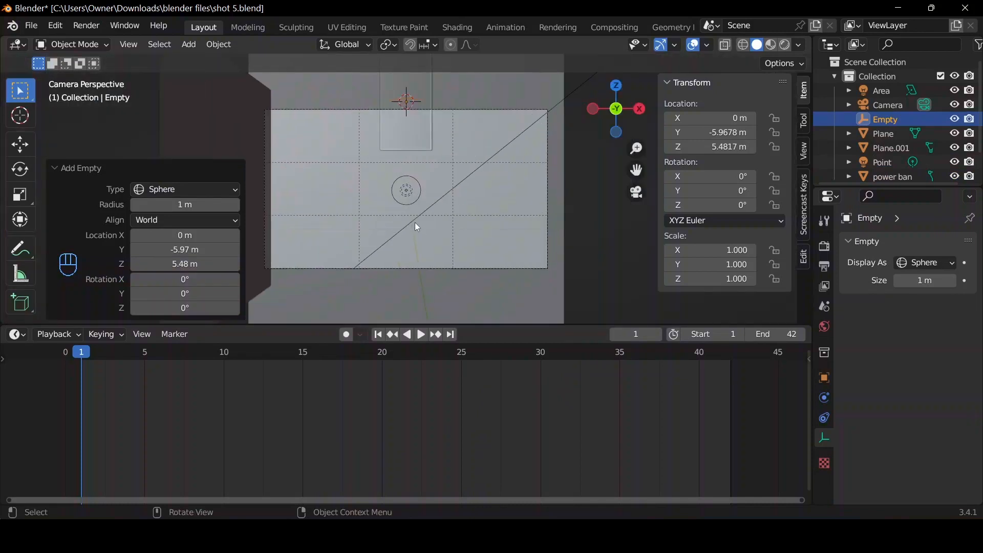
key(g)
key(z)
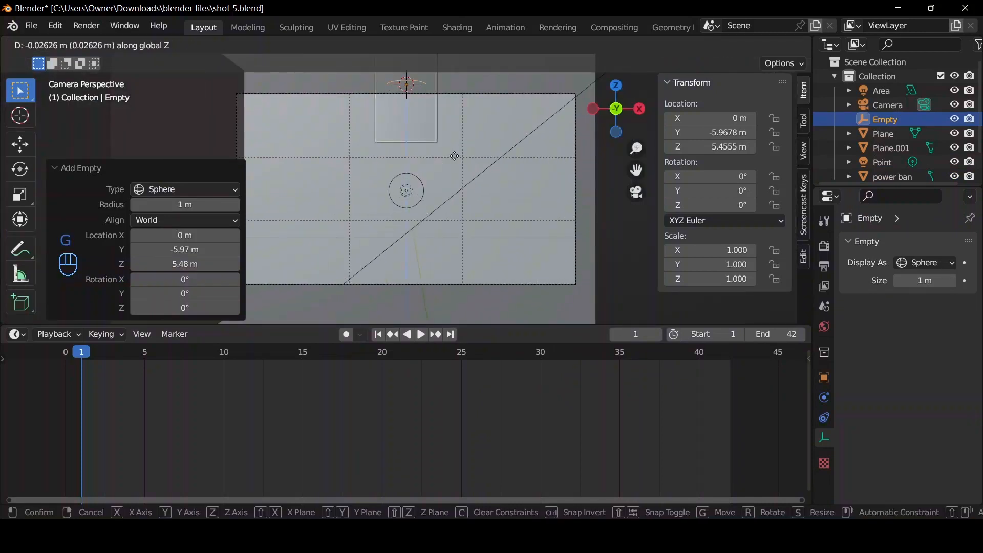
key(ctrl)
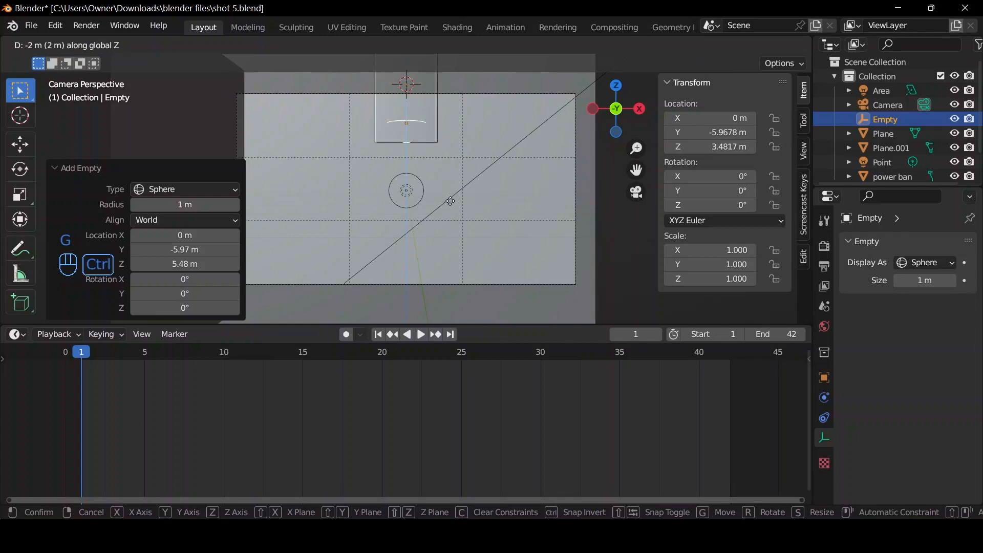
click(450, 206)
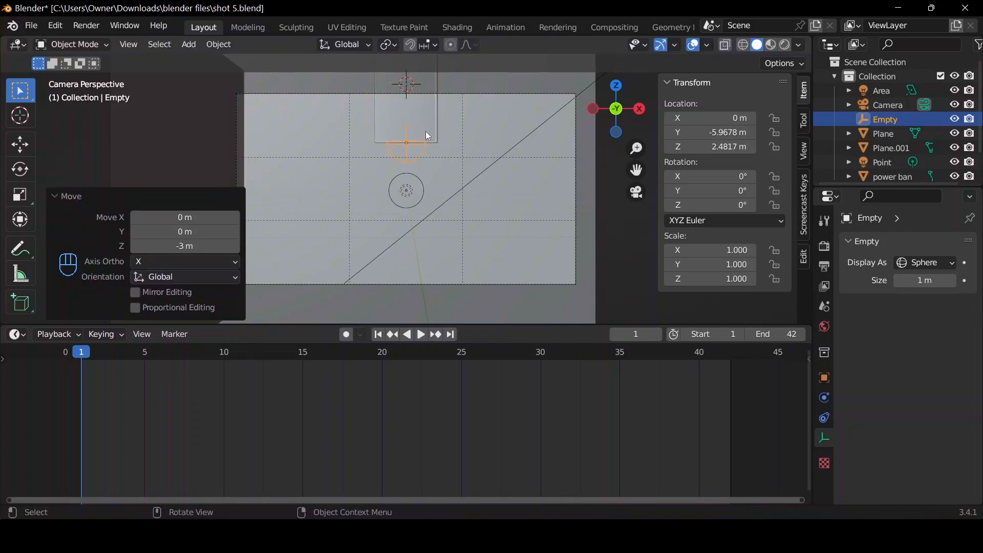
Parent the power bank to the empty using Object (Keep Transform).
click(425, 129)
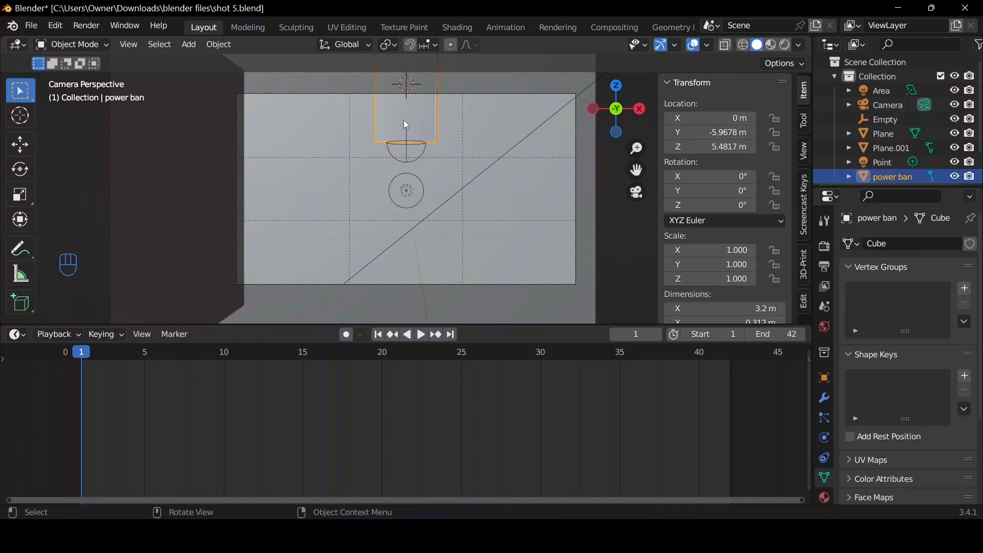
shift+click(416, 159)
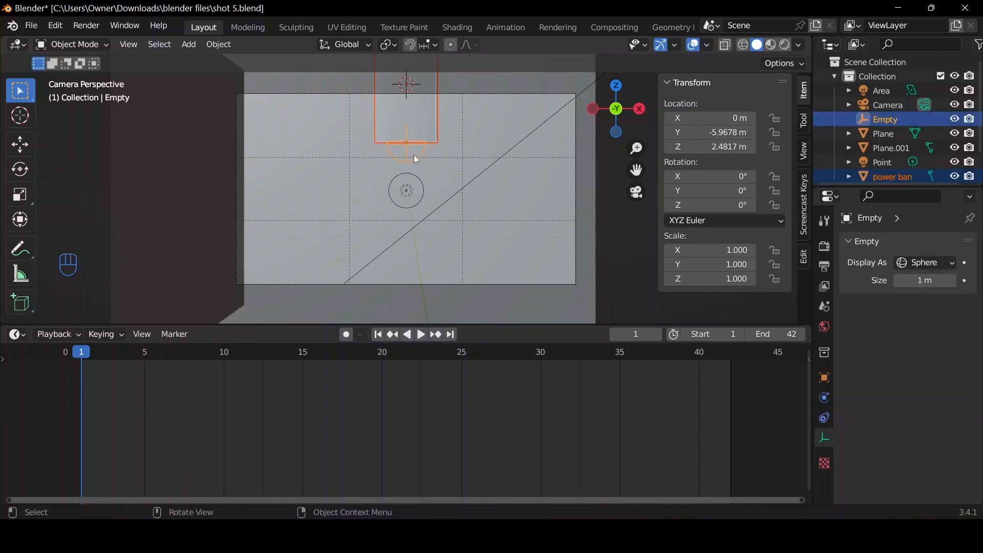
key(ctrl+p)
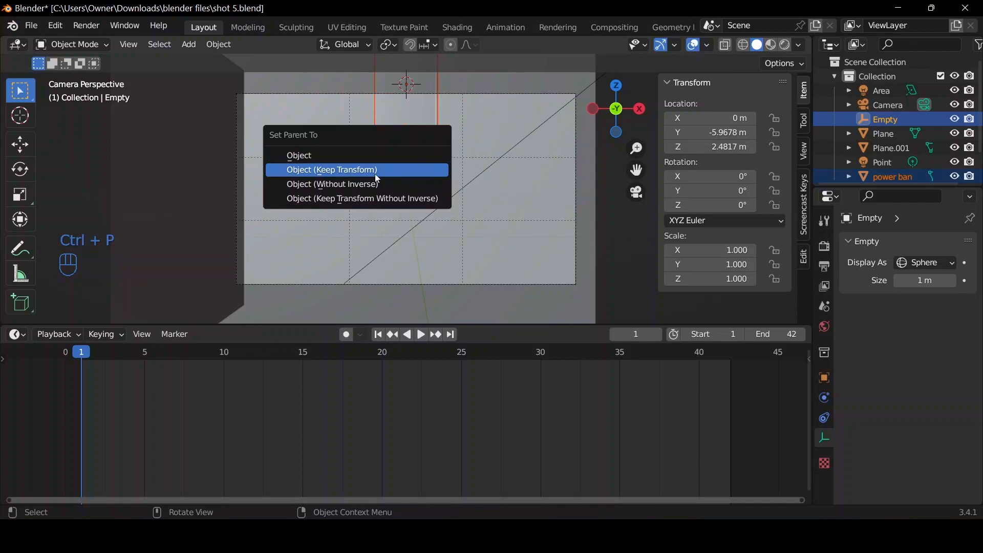
click(377, 175)
Try moving the empty freely to test whether the power bank follows it.
click(417, 156)
click(417, 155)
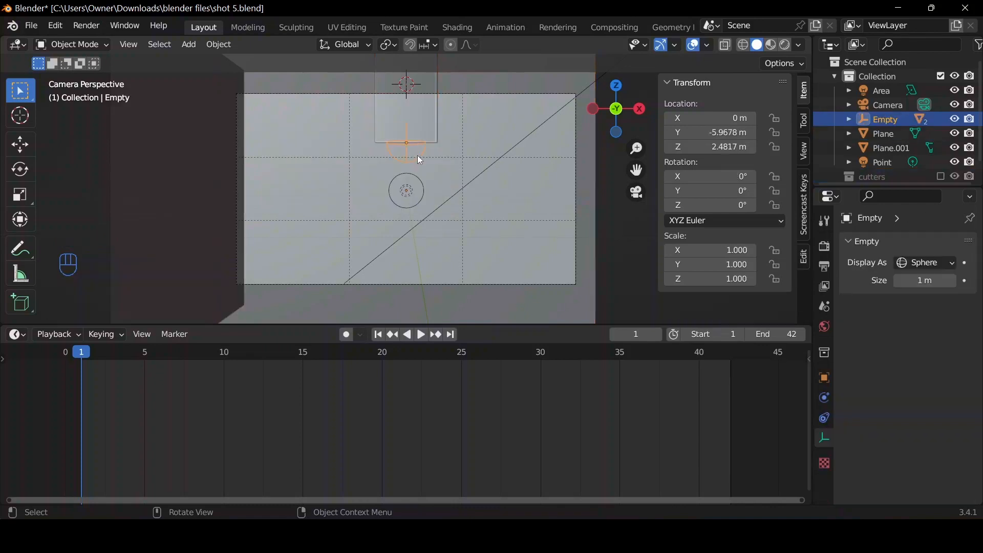
key(g)
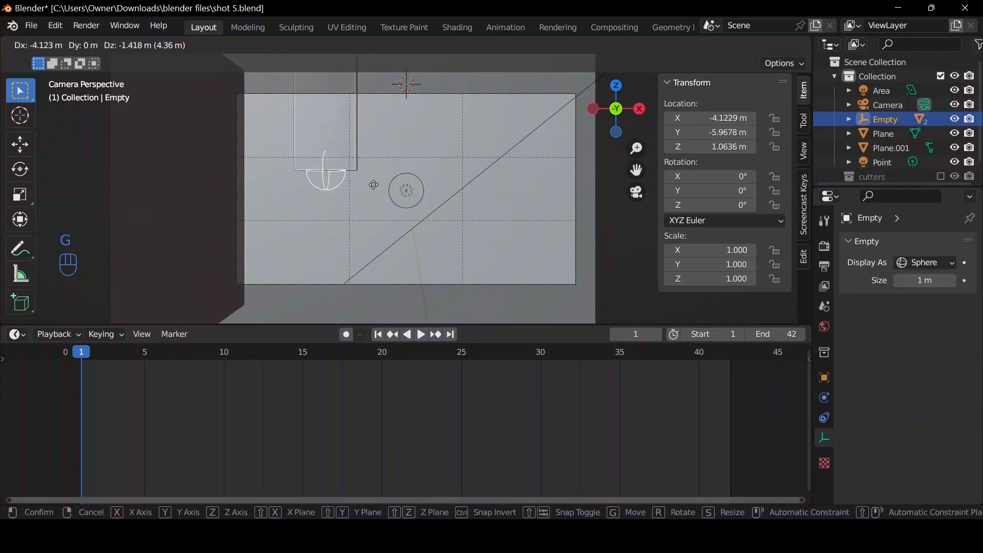
right_click(398, 156)
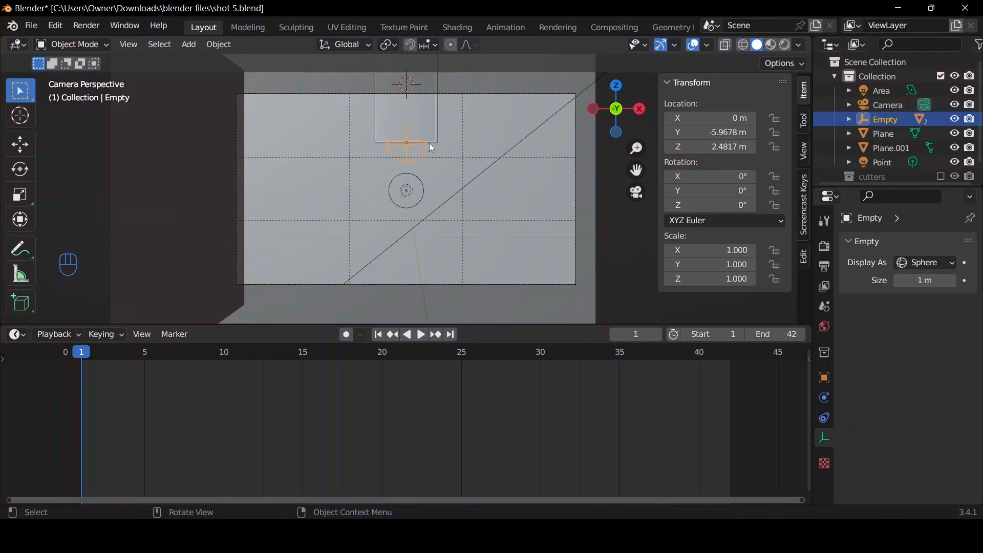
Duplicate the power bank together with its parent empty, keeping the copies at the original position.
click(427, 128)
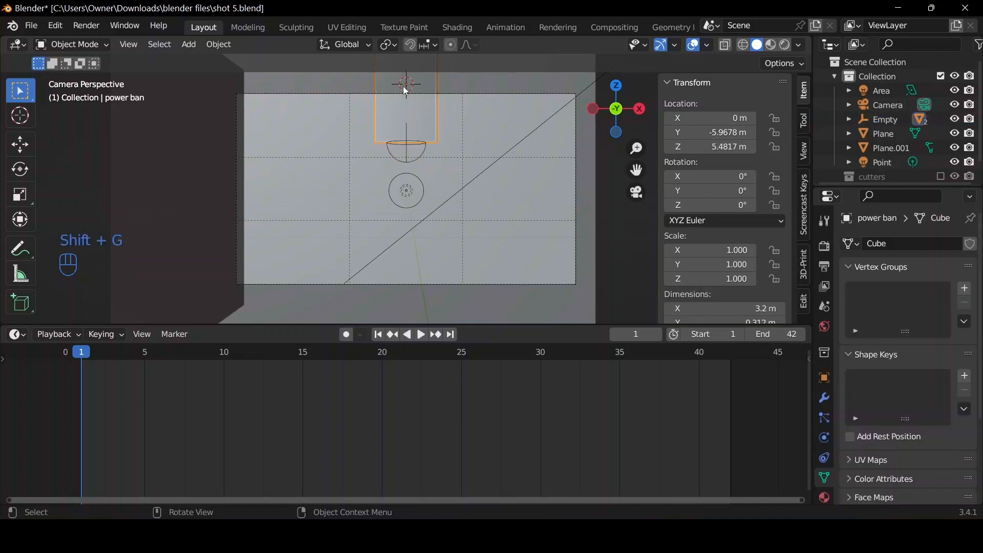
shift+click(425, 152)
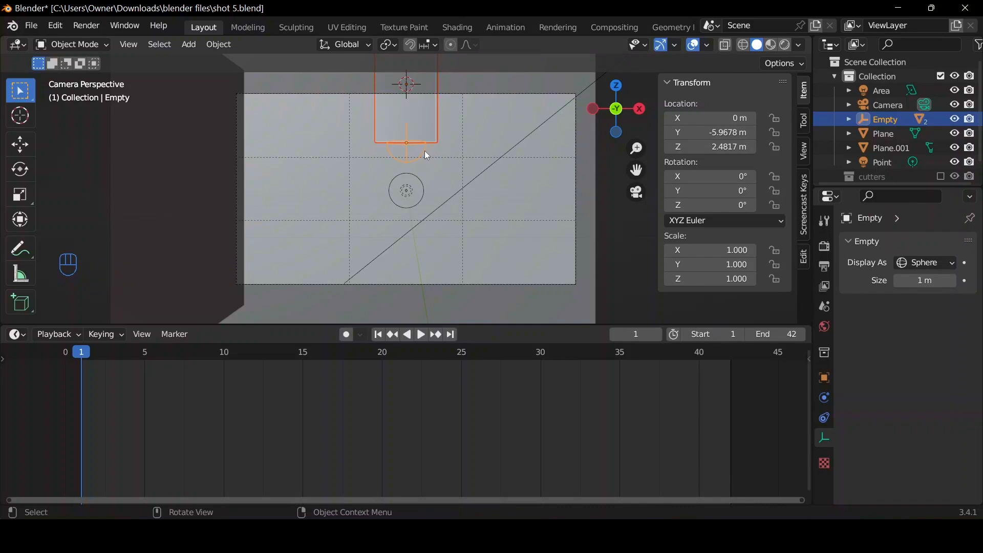
key(shift+d)
right_click(422, 148)
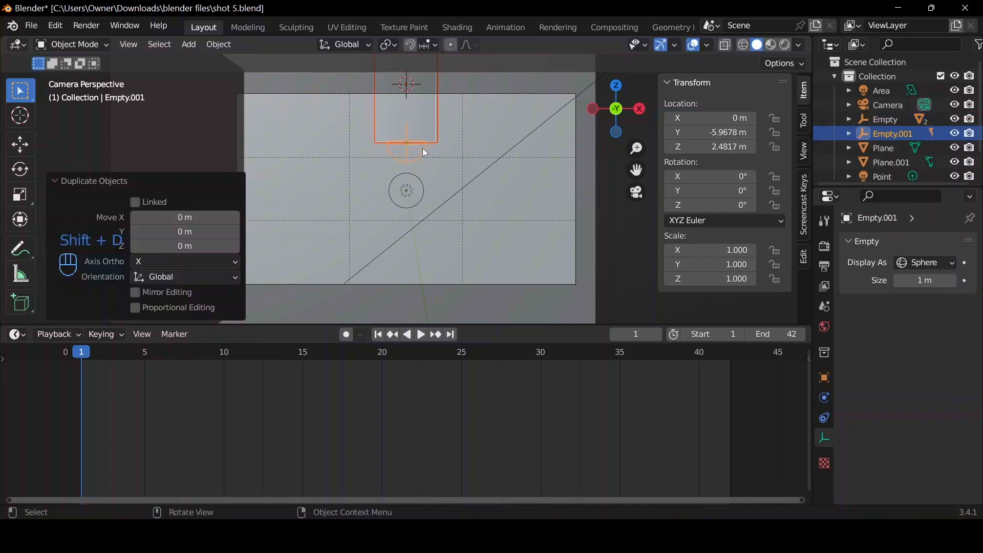
Select the duplicated empty alone and try moving it freely to test whether its power bank follows.
click(892, 134)
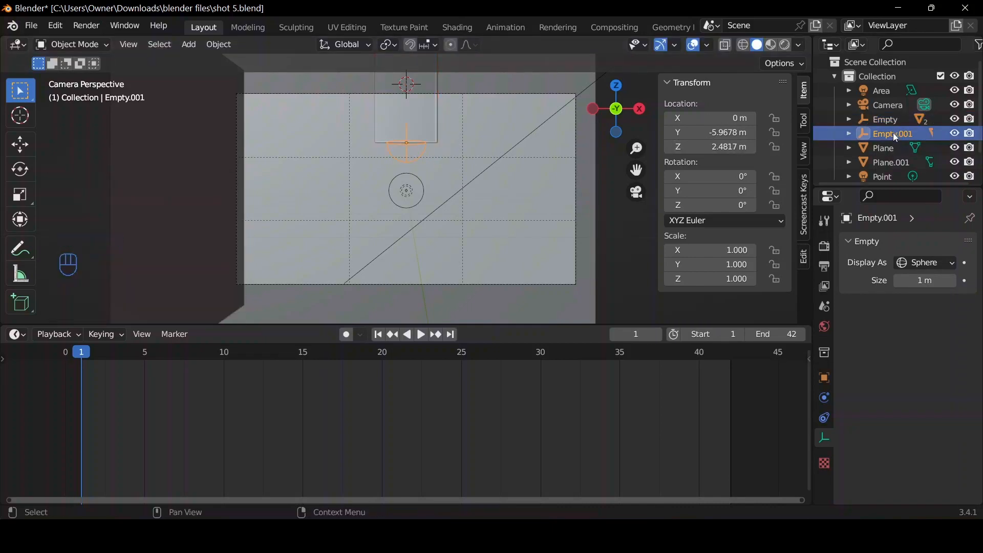
key(g)
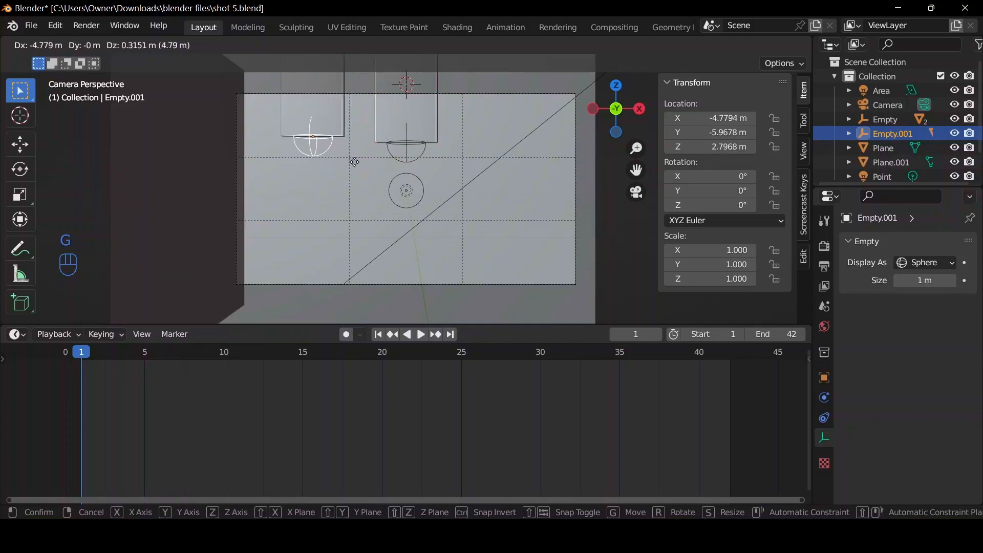
right_click(433, 118)
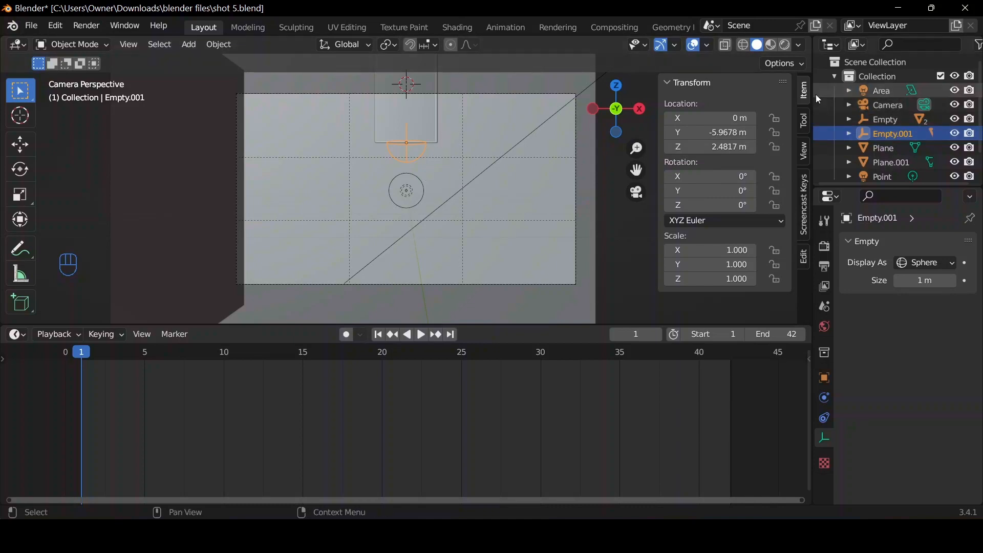
Insert single keyframes on the duplicated empty's Y rotation: 0° at frame 1 and, rotated with snapping, -60° at frame 3.
right_click(699, 189)
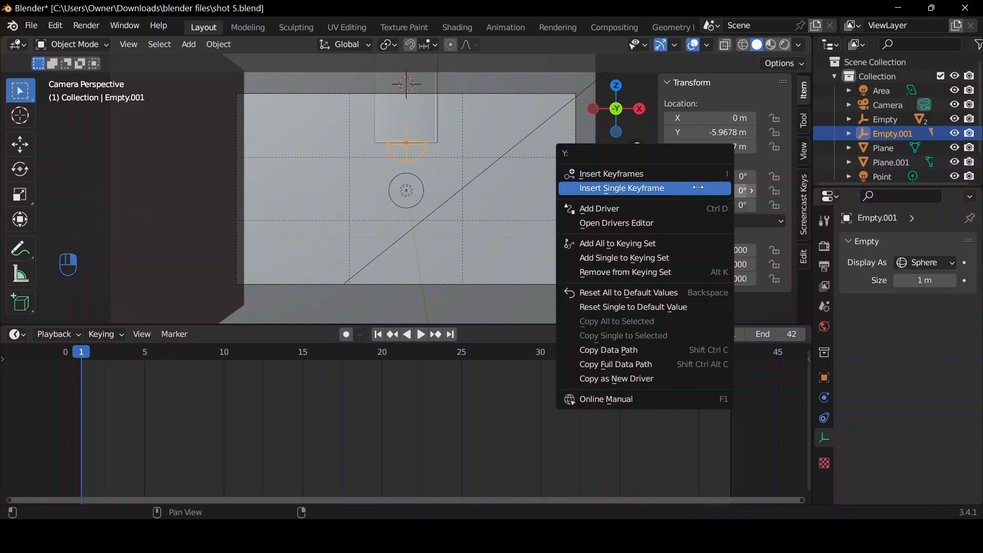
click(698, 188)
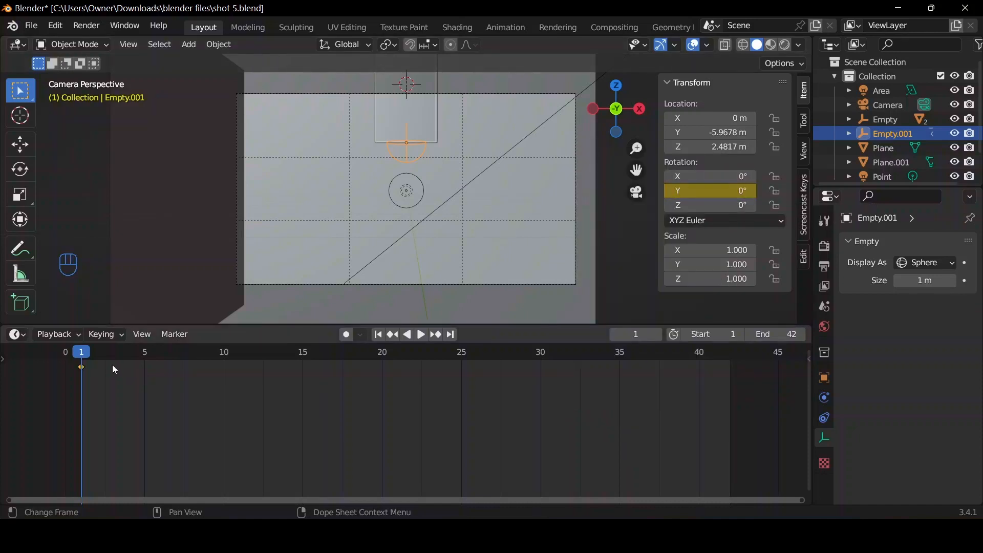
click(95, 362)
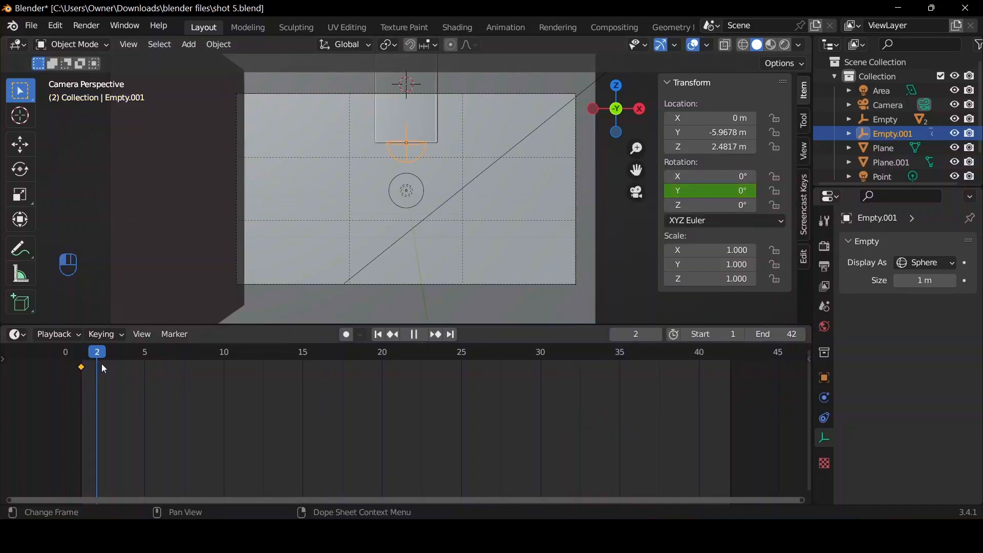
drag(102, 364, 115, 369)
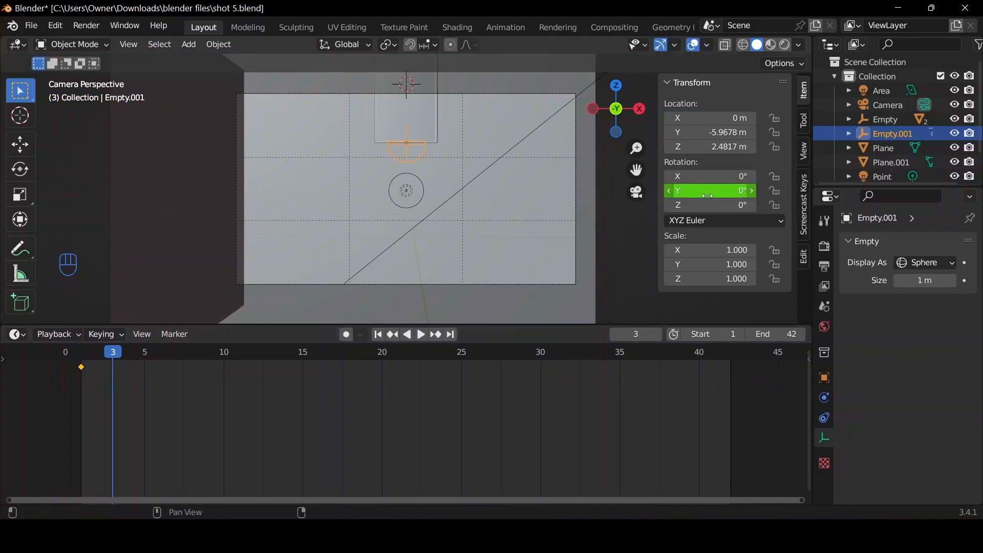
key(r)
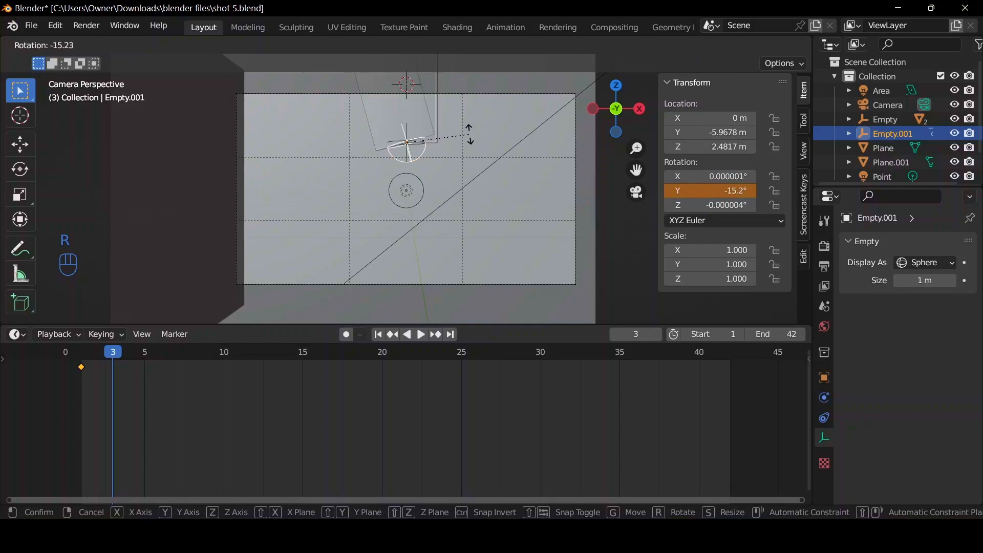
key(ctrl)
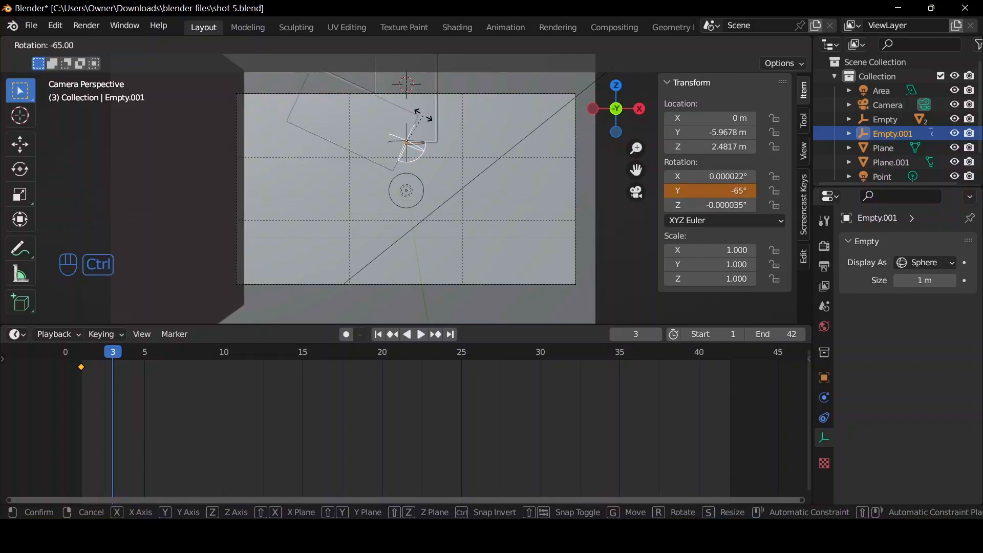
click(425, 120)
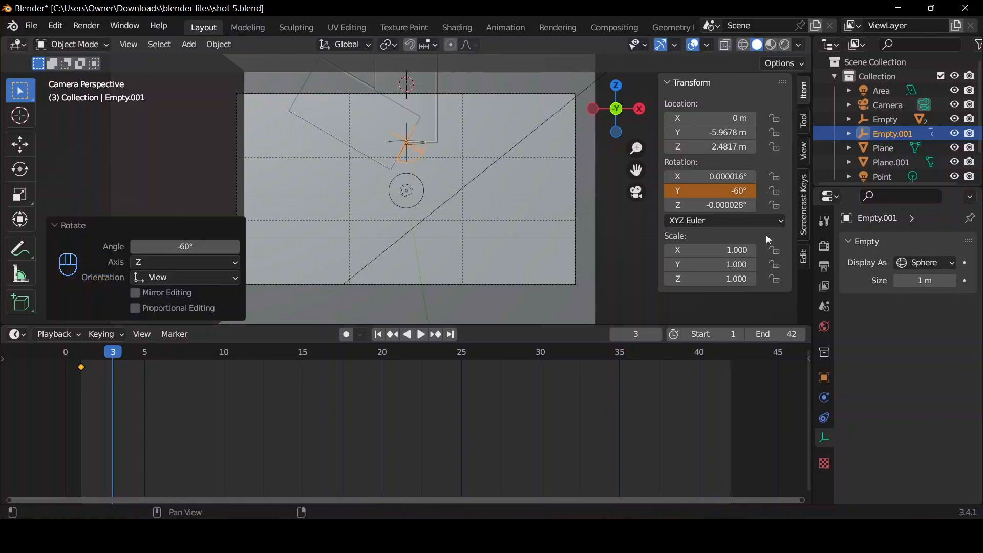
right_click(725, 194)
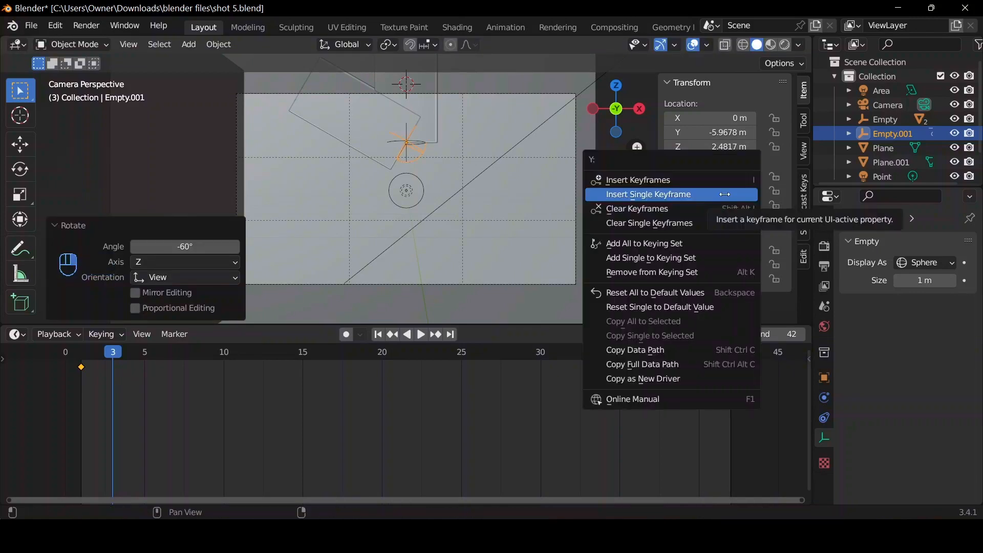
click(724, 194)
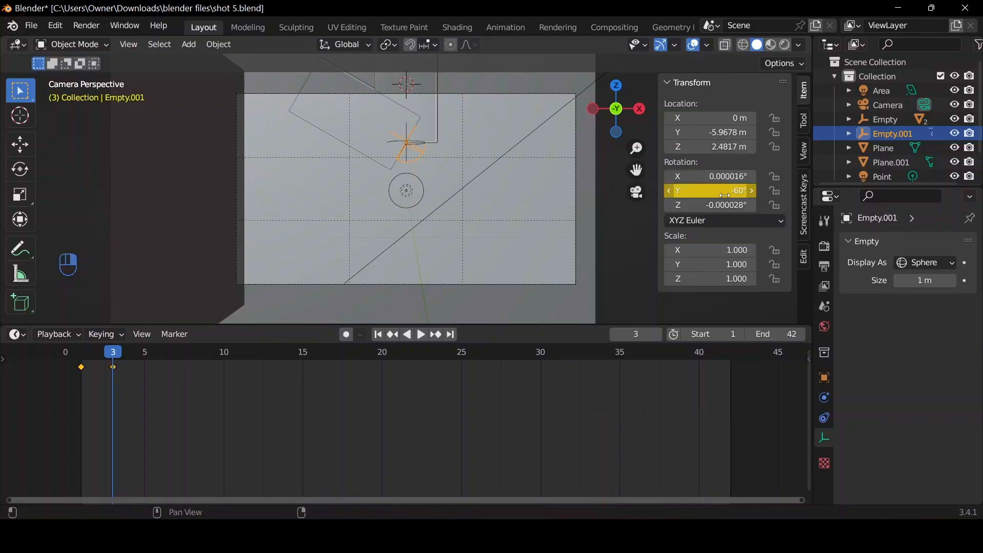
Play the animation from frame 1 several times to check the duplicate's rotation, ending at frame 3.
click(377, 335)
key(space)
key(space)
click(379, 335)
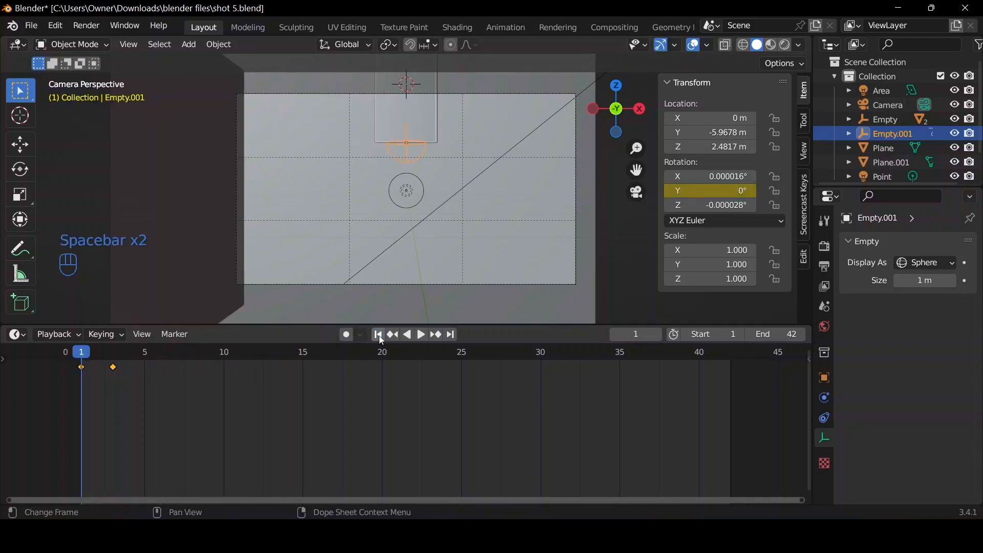
key(space)
key(space)
click(379, 336)
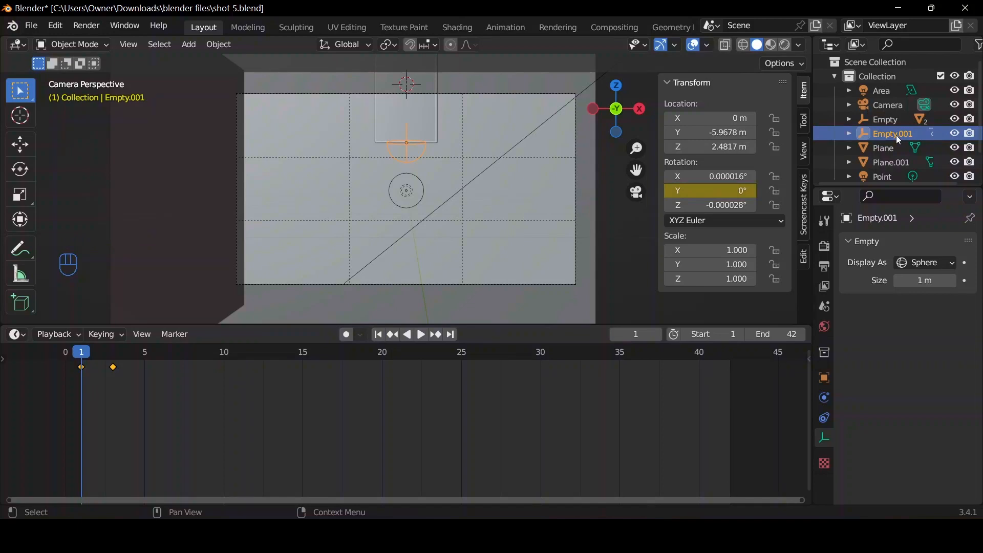
key(space)
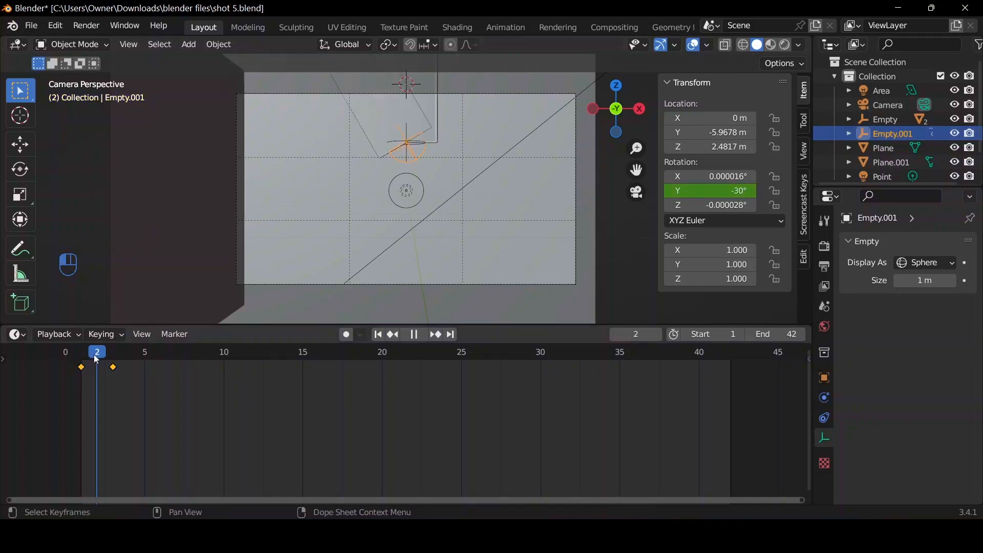
key(space)
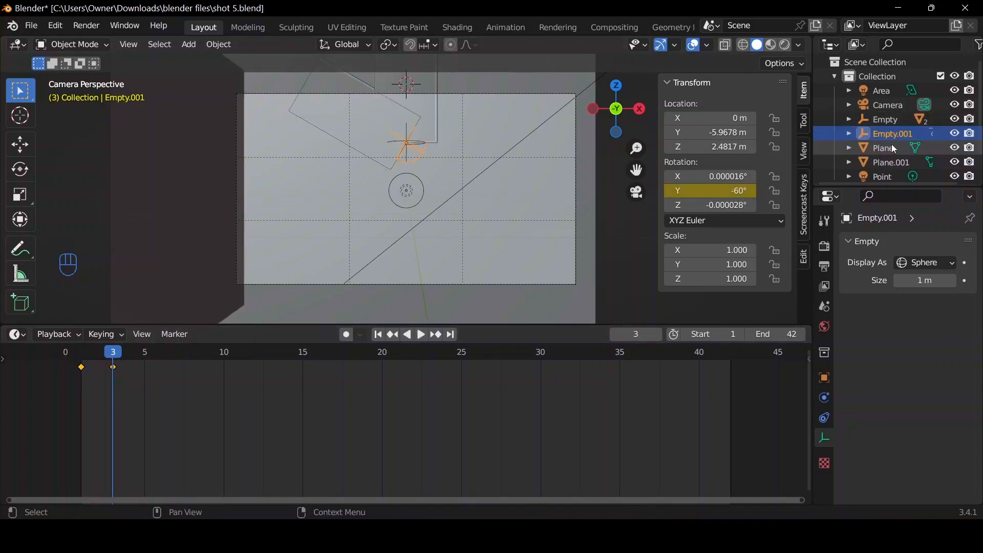
Duplicate the rotated power bank together with its animated empty, keeping the copies in place.
shift+drag(378, 147, 375, 147)
click(378, 140)
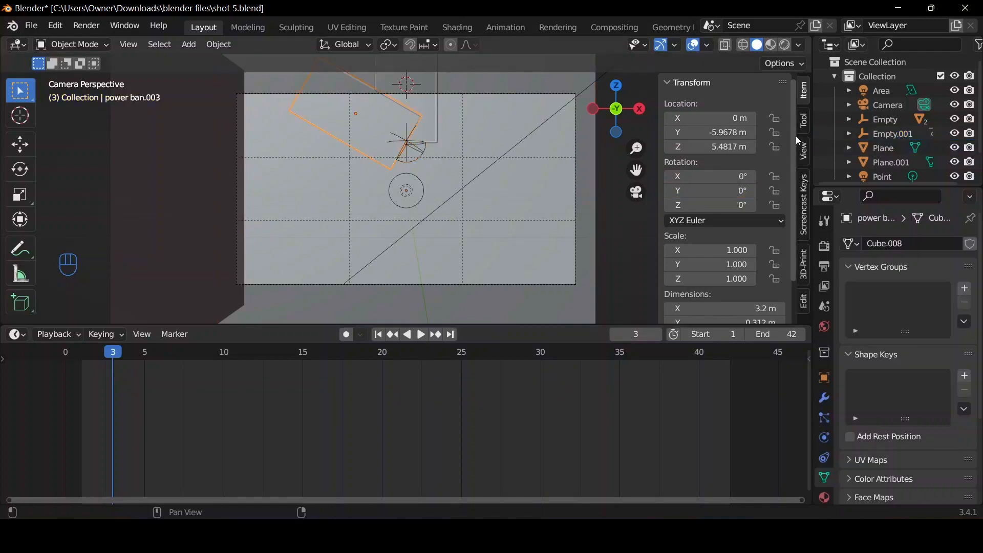
click(905, 134)
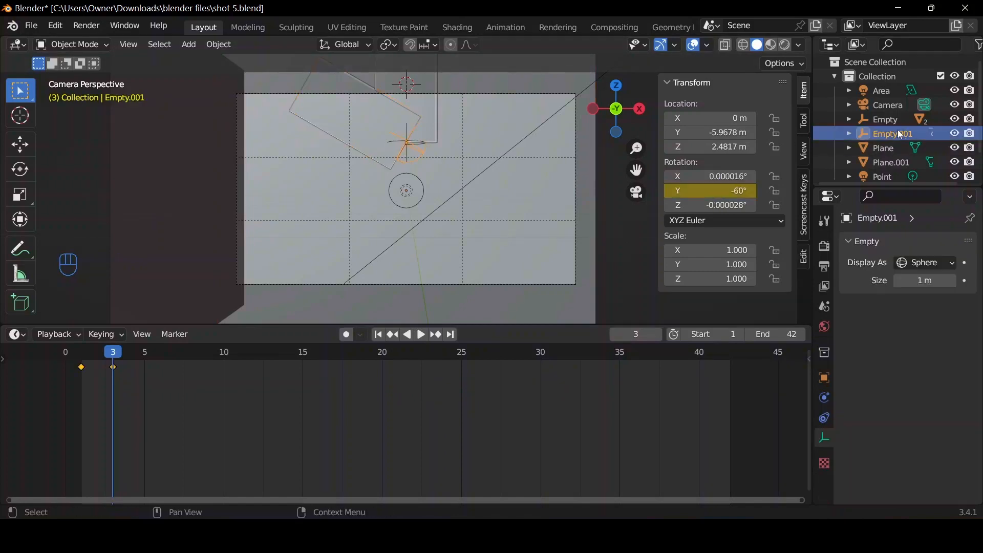
shift+click(378, 133)
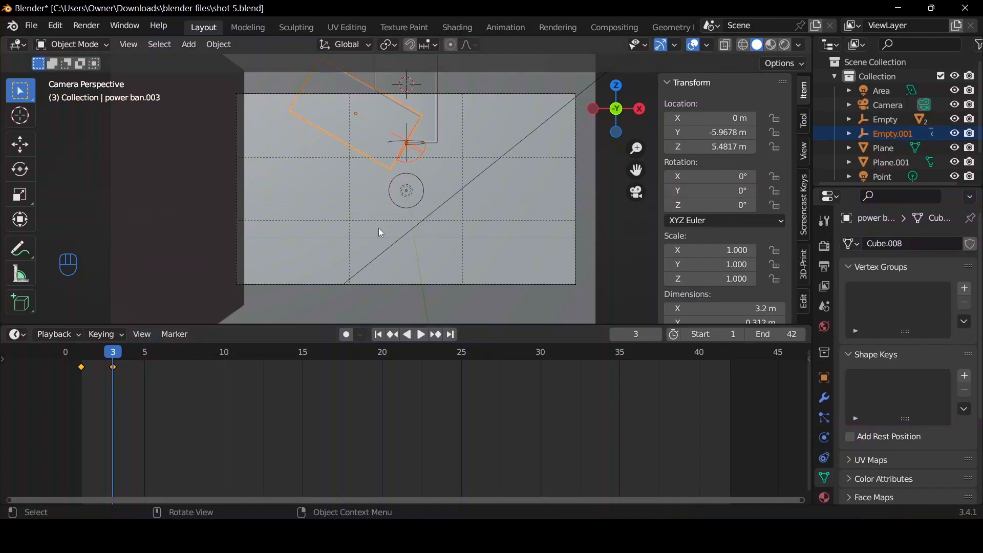
key(shift+d)
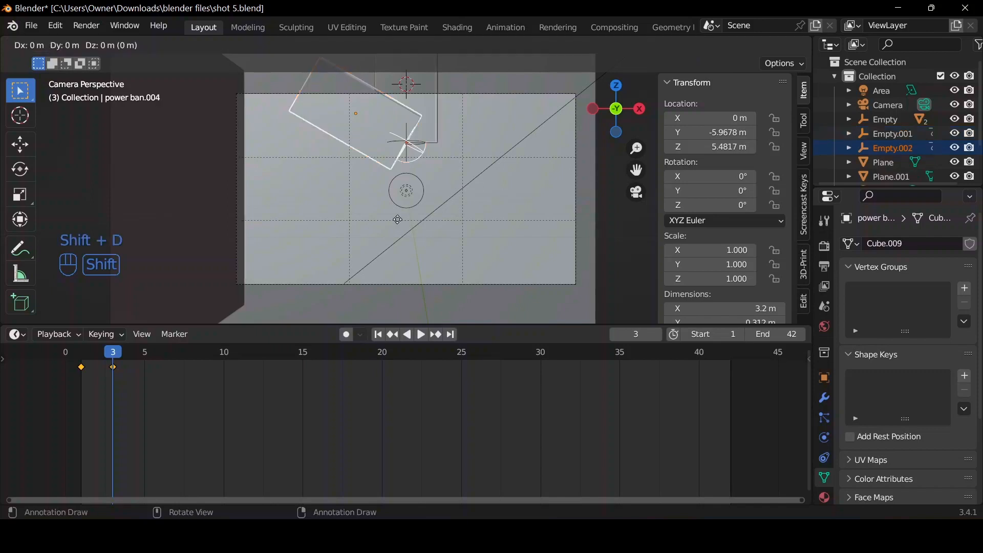
right_click(396, 219)
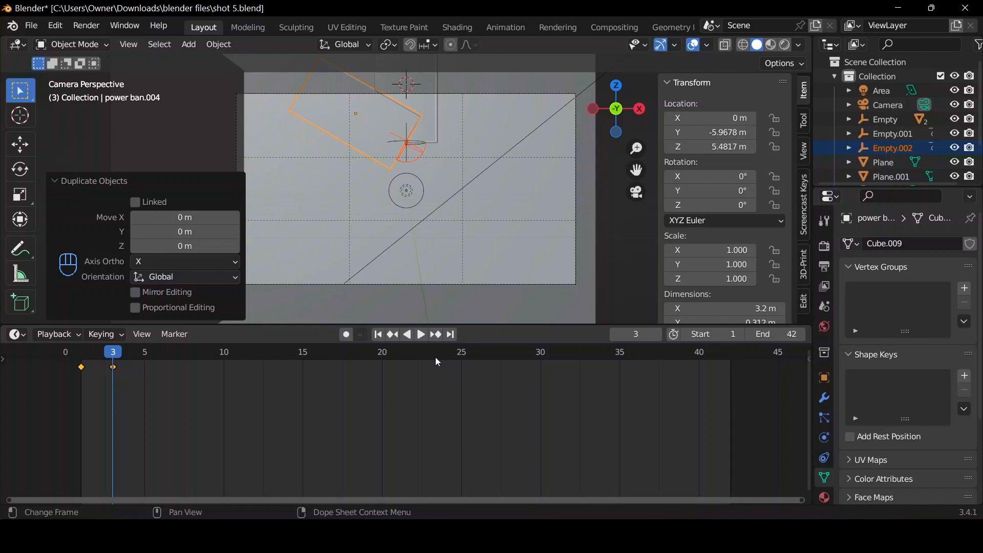
Move the second rotation keyframe of the newly duplicated empty to frame 6.
click(113, 367)
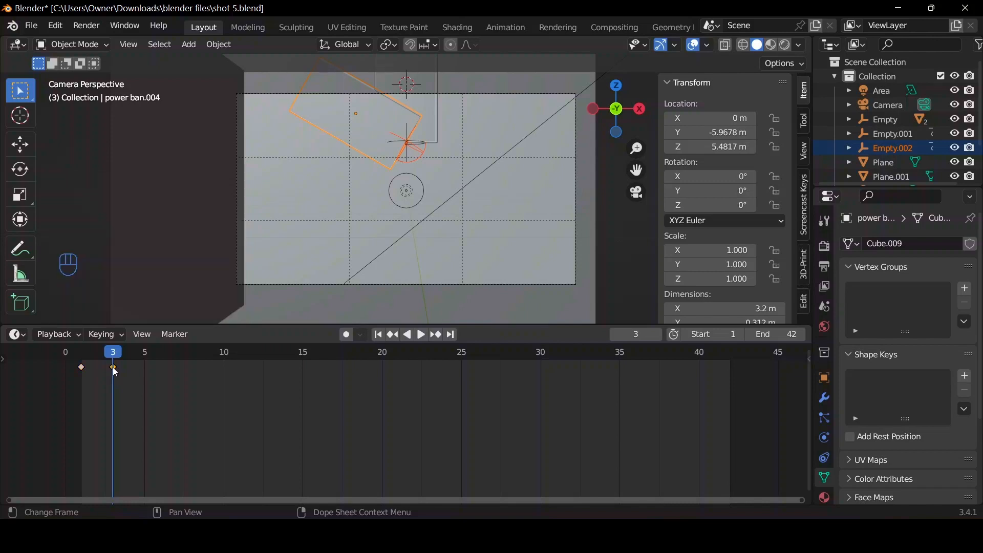
key(g)
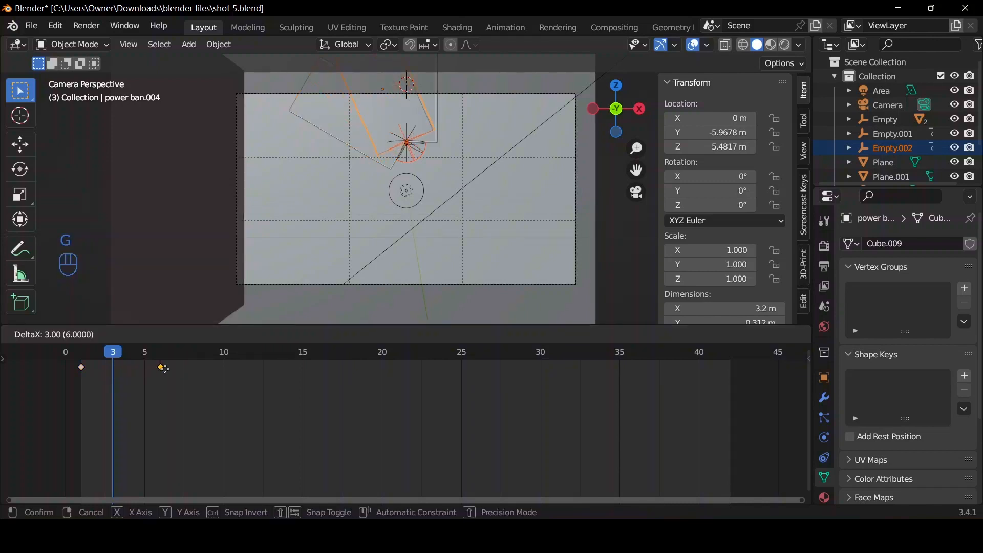
click(164, 368)
At frame 6, rotate the newest empty a further -60° to -120° on Y and replace its single keyframe.
key(space)
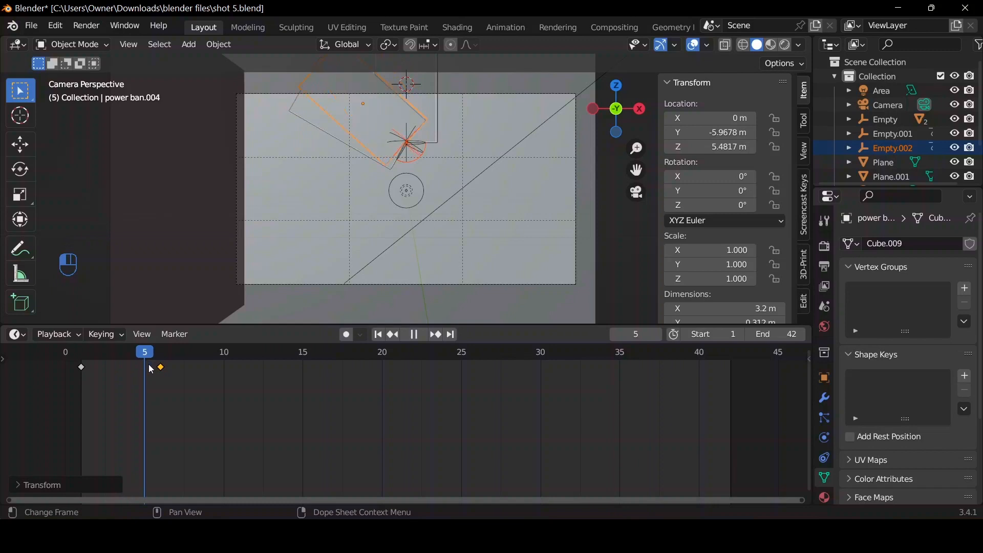
key(space)
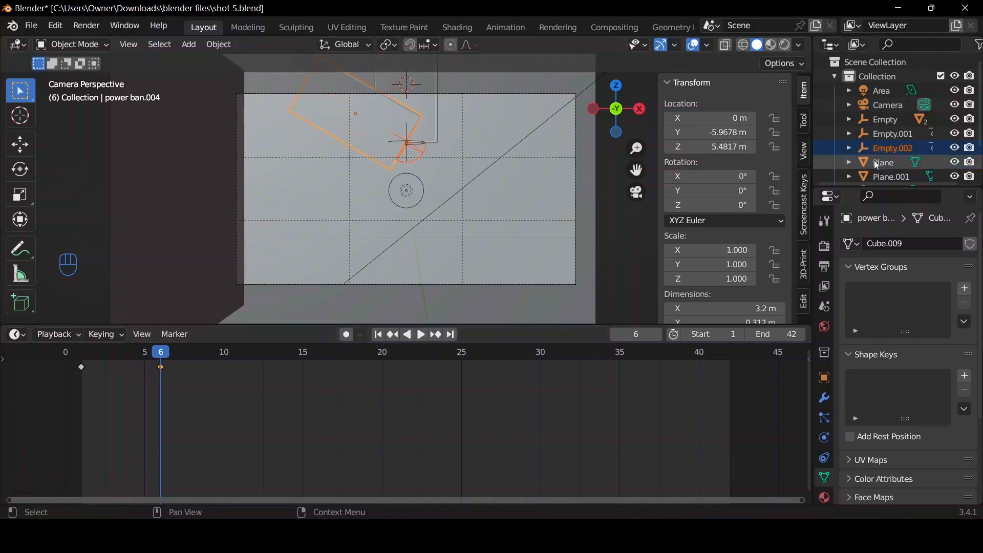
click(887, 151)
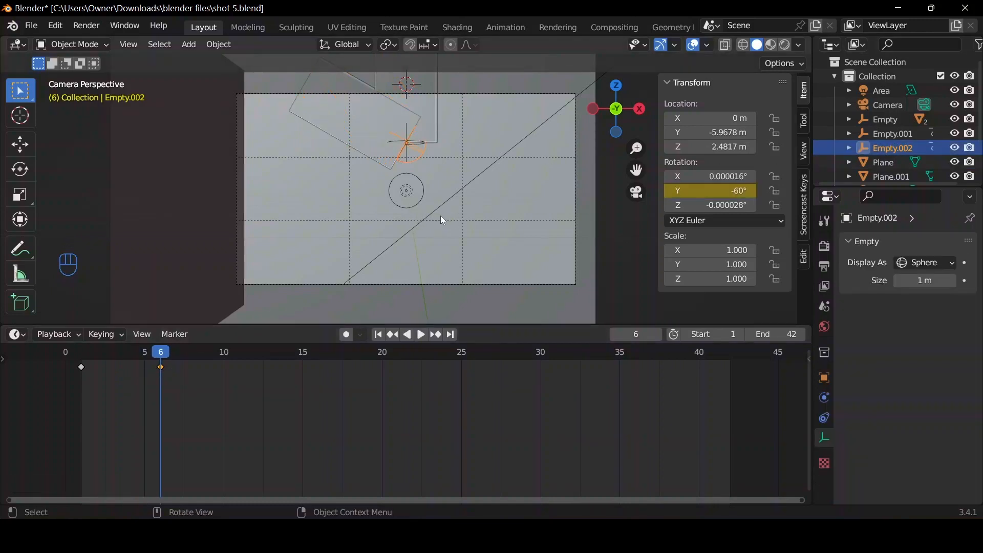
key(r)
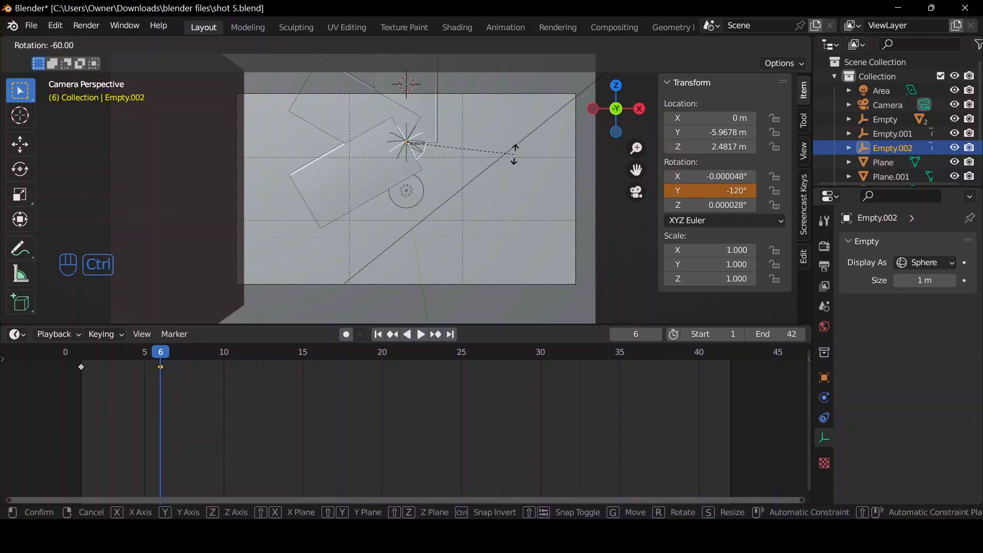
click(515, 153)
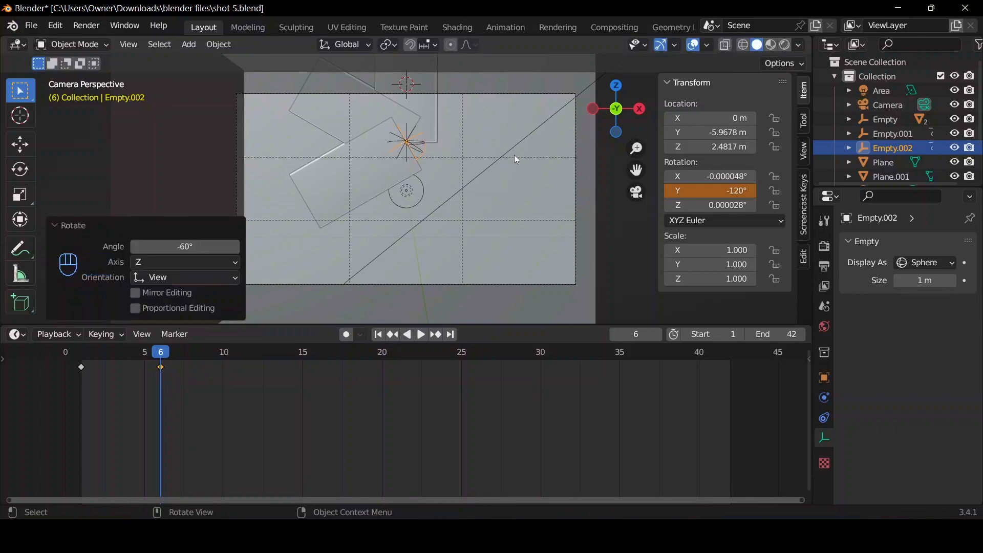
right_click(721, 191)
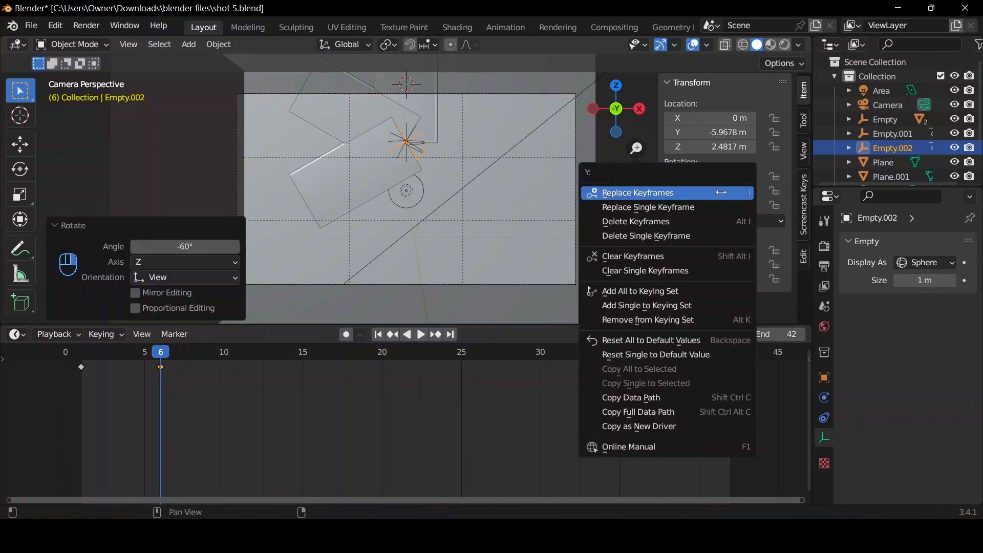
click(717, 210)
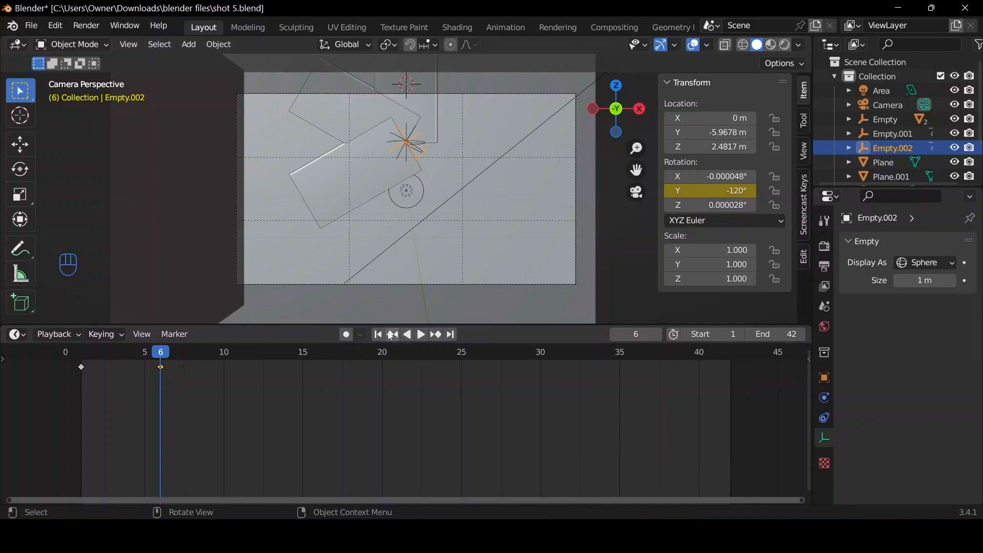
Play the animation to check both rotating power banks, and return the playhead to frame 6.
key(space)
key(space)
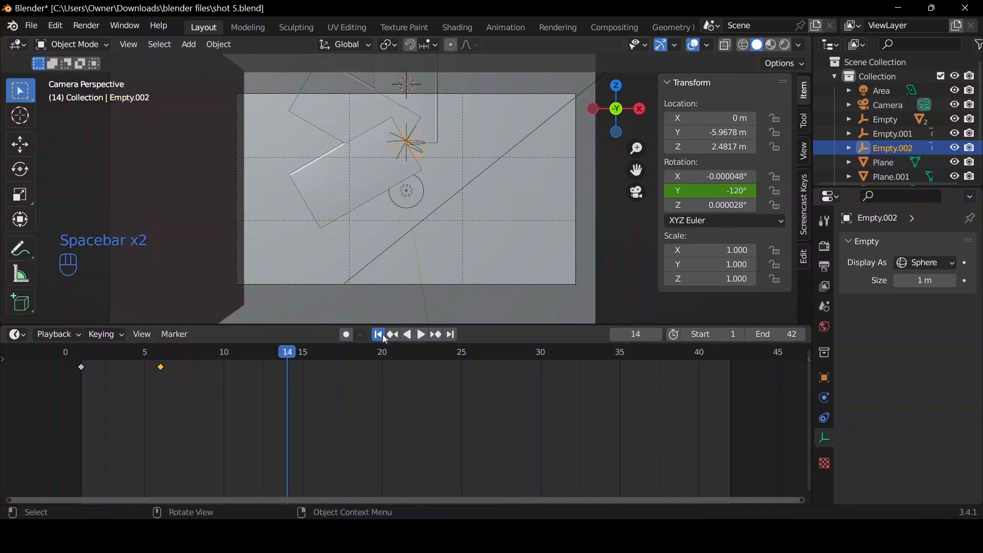
key(space)
key(space)
drag(266, 359, 161, 354)
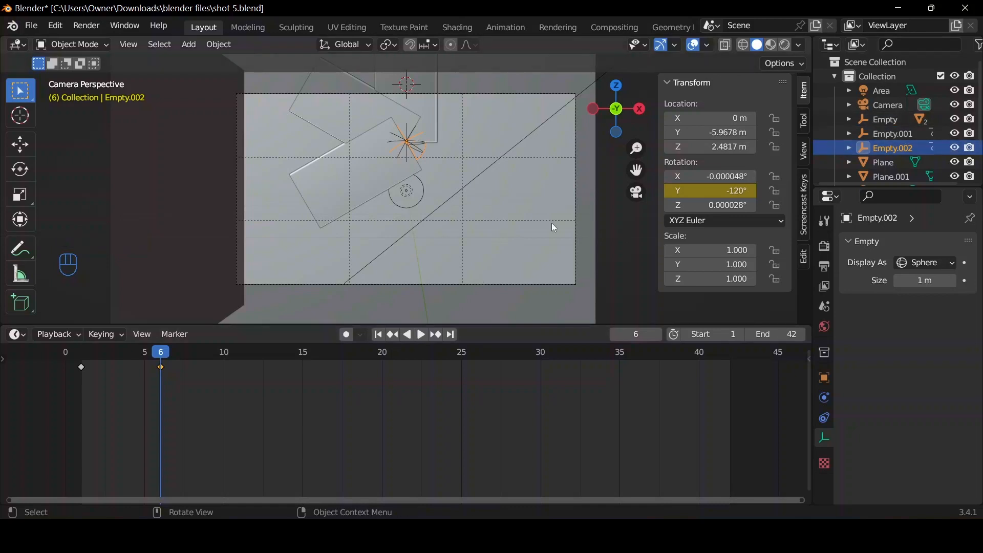
Duplicate the power bank rotated to -120° together with its animated empty, keeping the copies in place.
shift+click(350, 200)
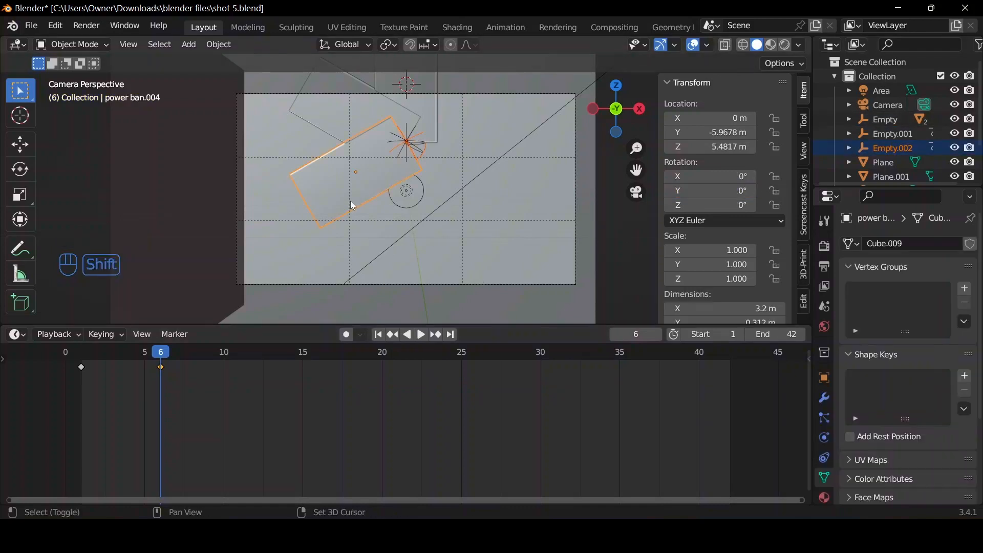
key(shift+d)
right_click(404, 223)
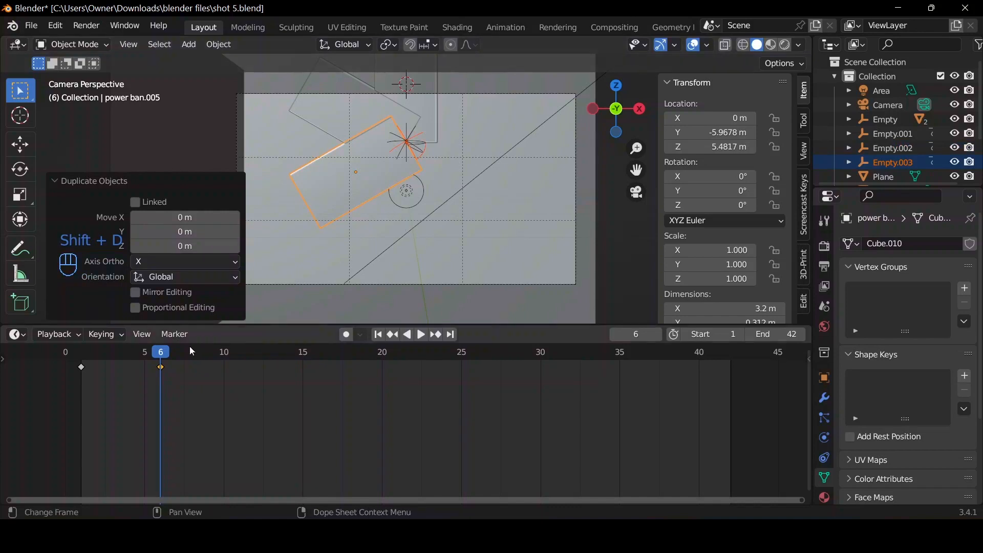
Move the playhead to frame 9 and shift the newly duplicated empty's second rotation keyframe there.
key(space)
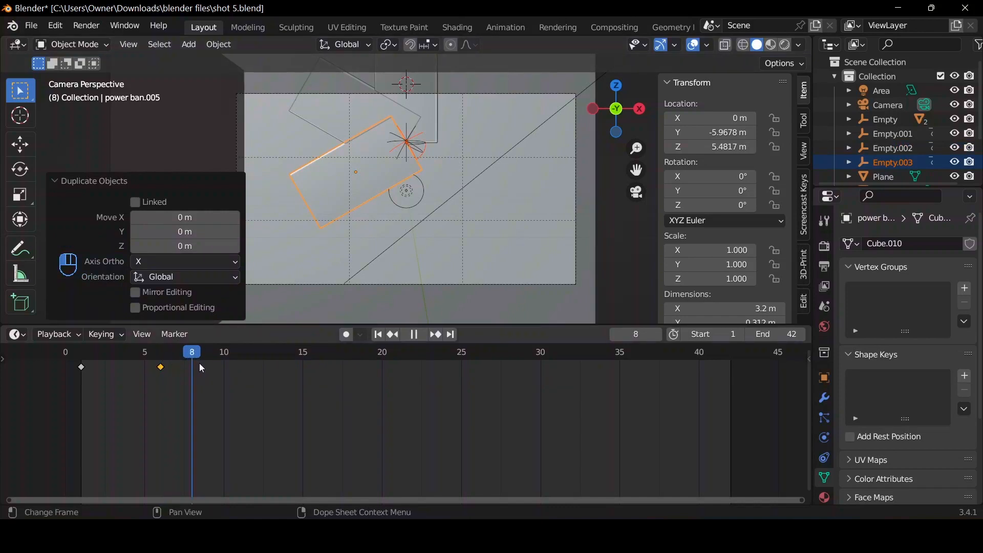
key(space)
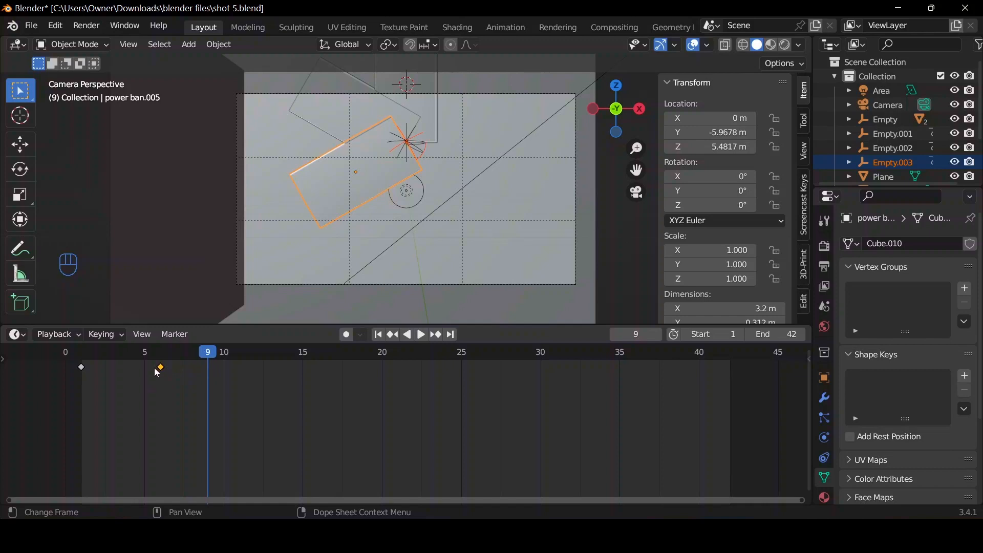
key(g)
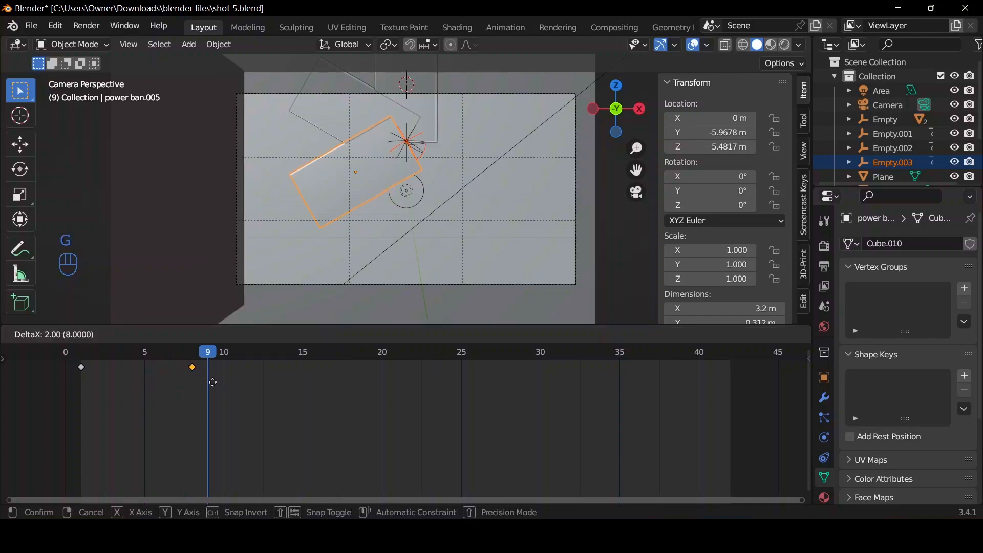
click(216, 385)
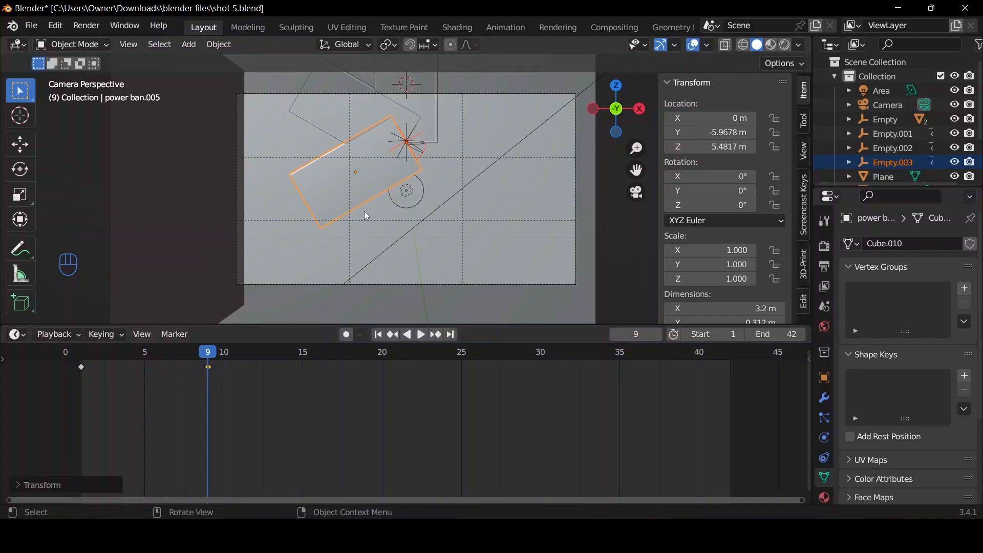
At frame 9, rotate Empty.003 a further -60° to -180° on Y and replace its single keyframe.
click(412, 165)
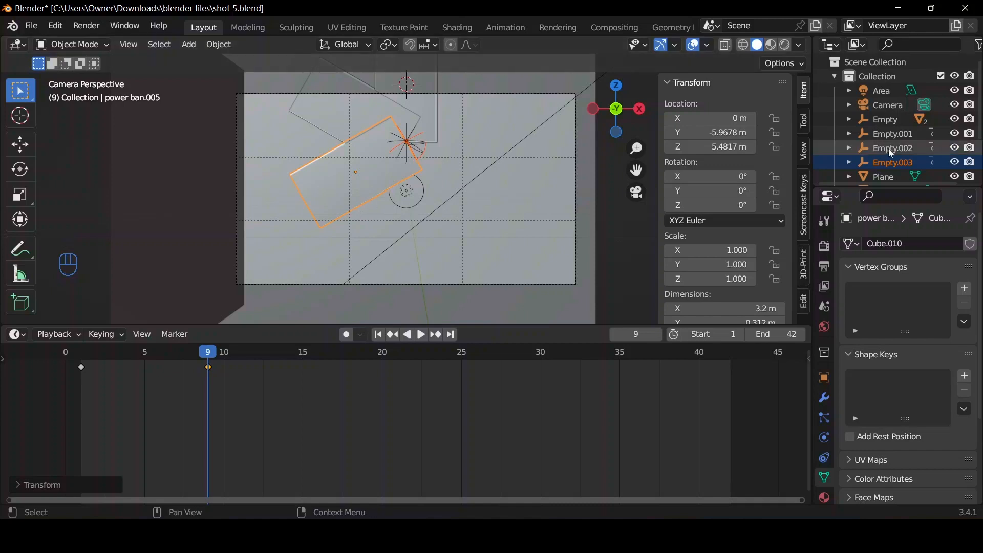
key(r)
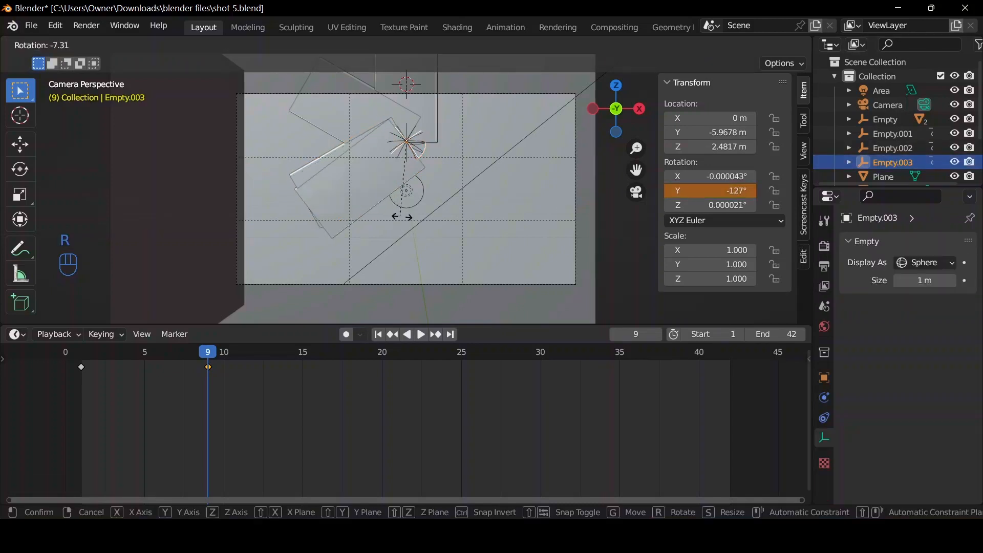
key(ctrl)
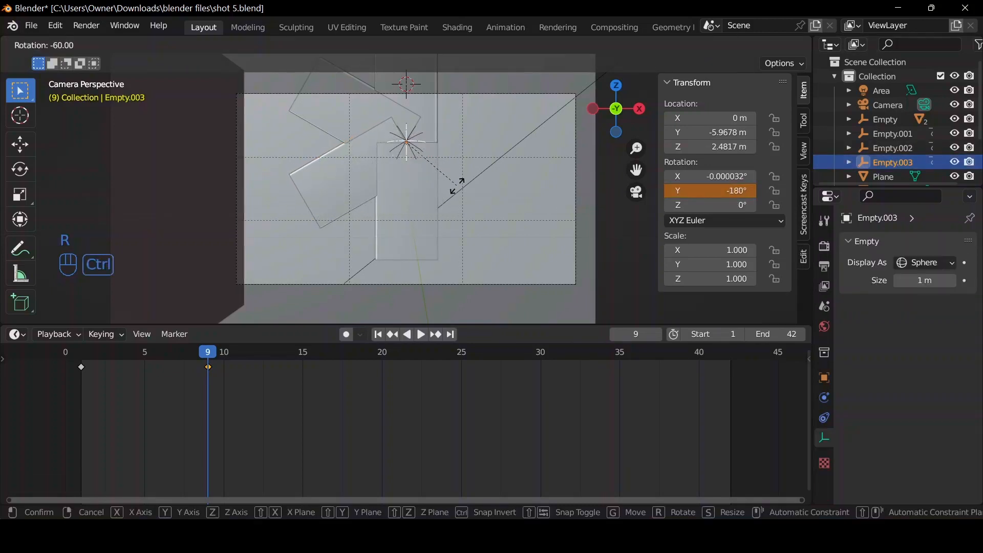
click(457, 185)
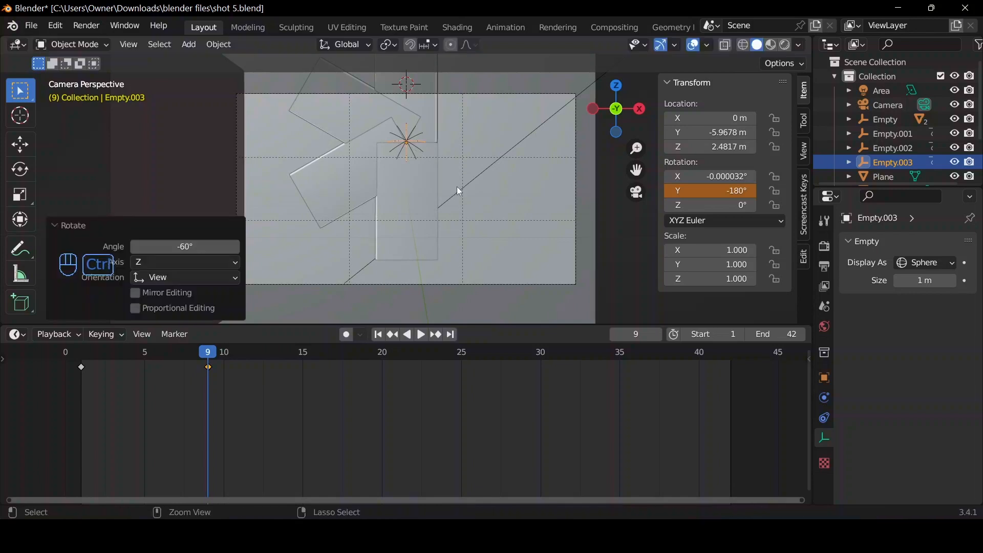
right_click(727, 191)
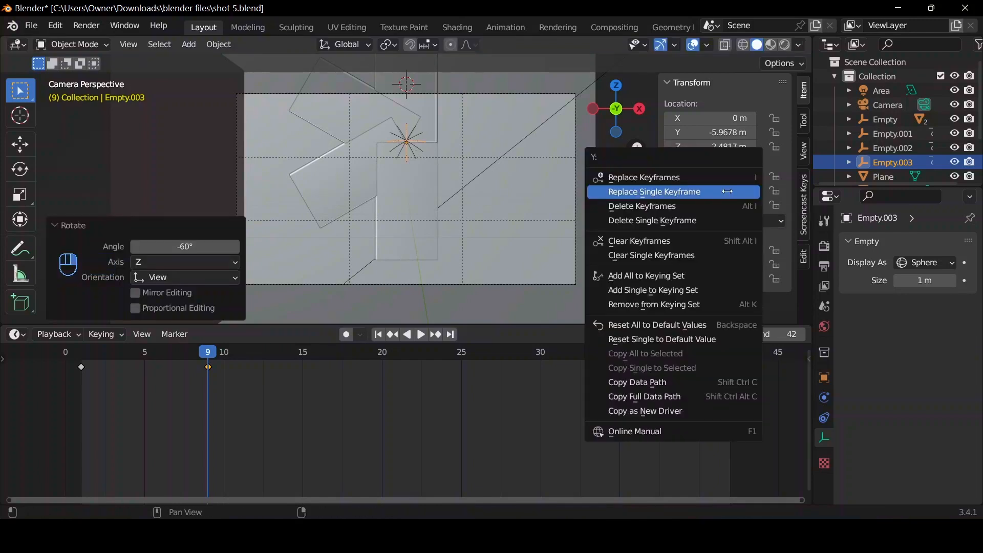
click(728, 191)
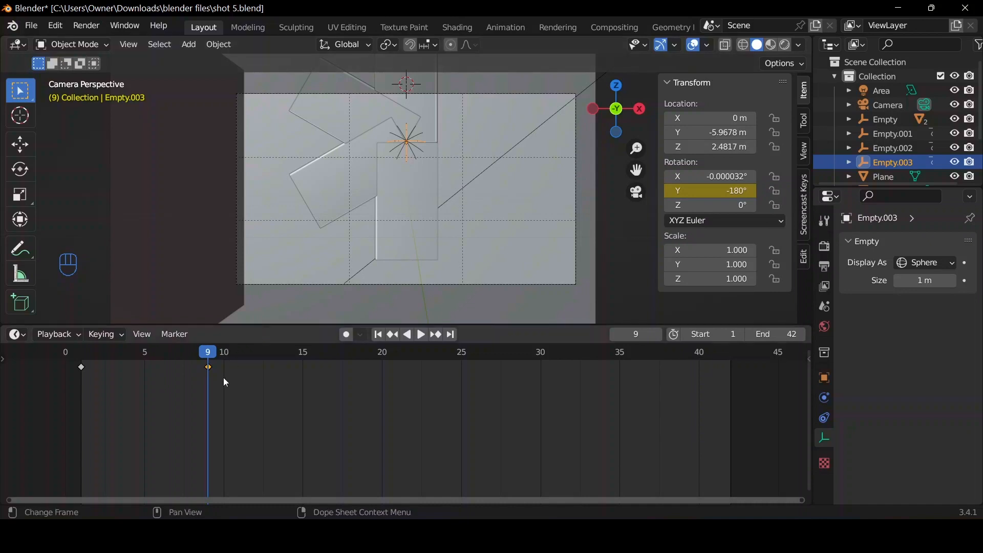
Duplicate the downward-pointing power bank together with its animated empty, keeping the copies in place.
shift+click(420, 215)
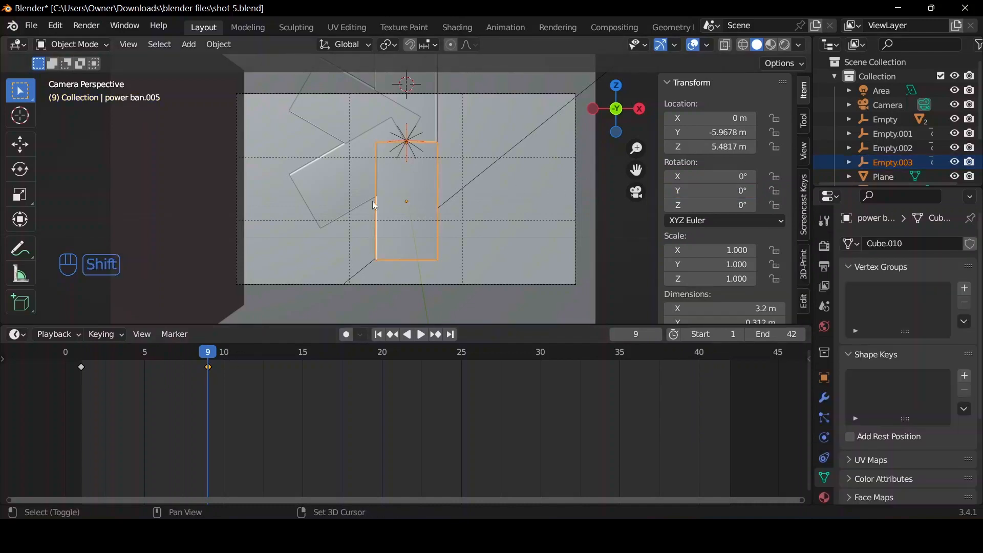
key(shift+d)
right_click(410, 177)
Move the playhead to frame 15 and shift the second rotation keyframe of Empty.004 to that frame.
key(space)
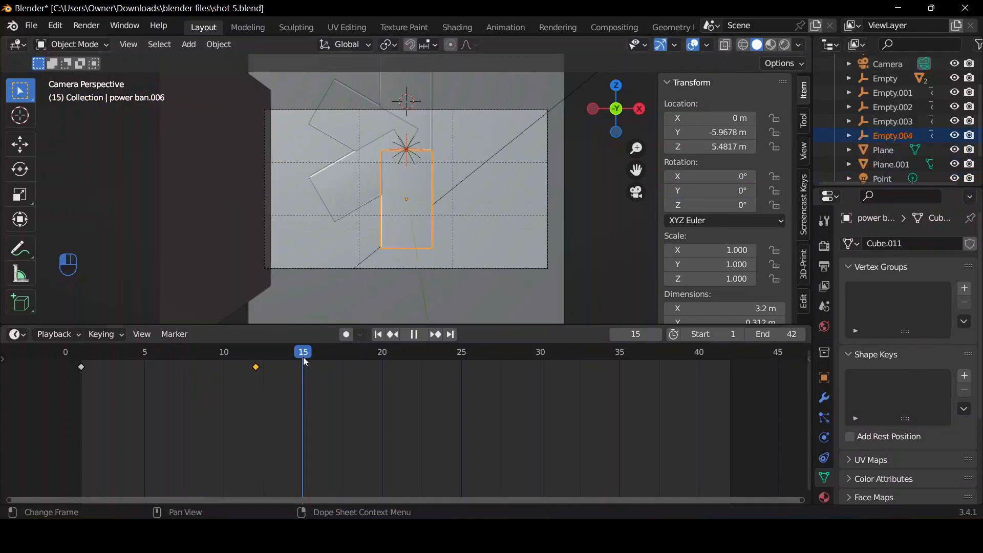
key(space)
click(881, 139)
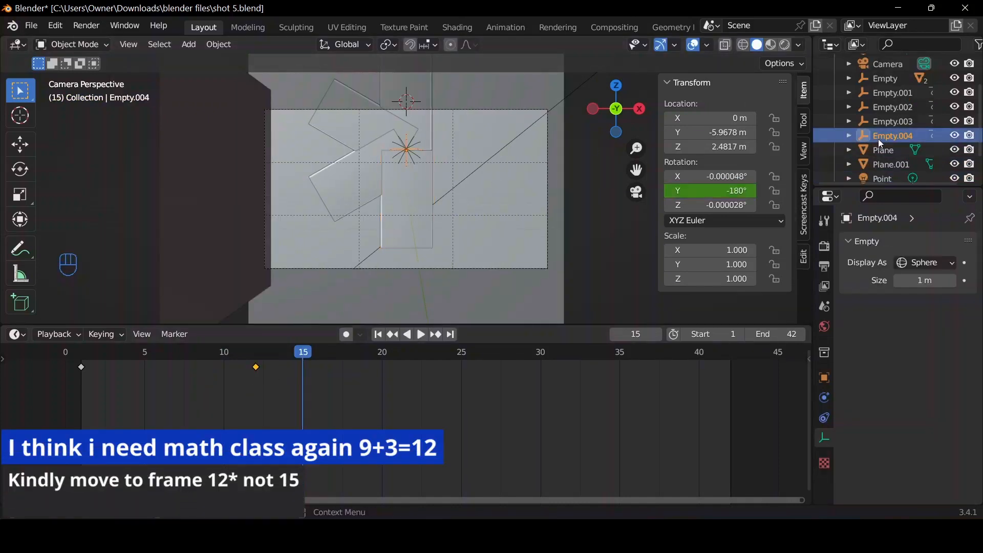
key(g)
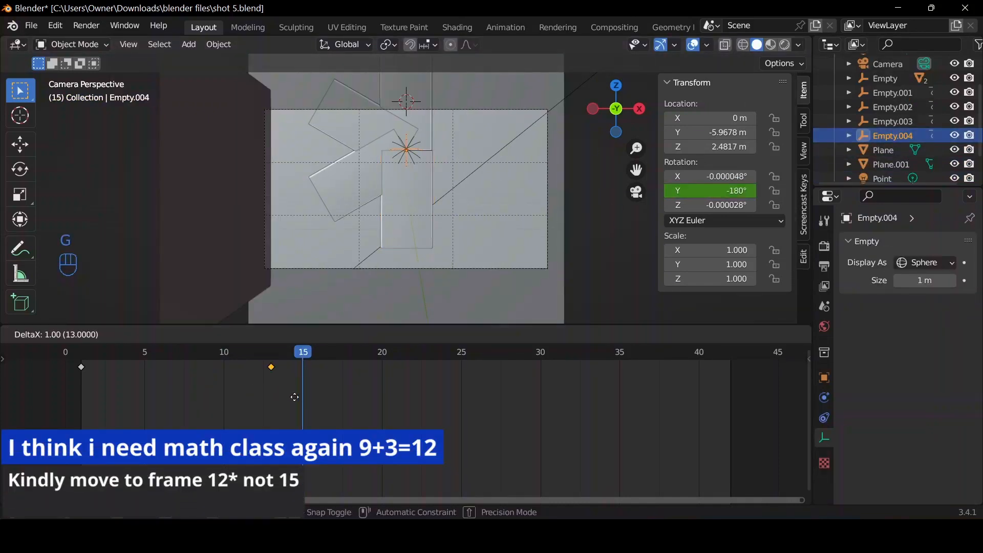
click(320, 408)
At frame 15, rotate Empty.004 a further -60° to -240° on Y and replace its single keyframe.
key(r)
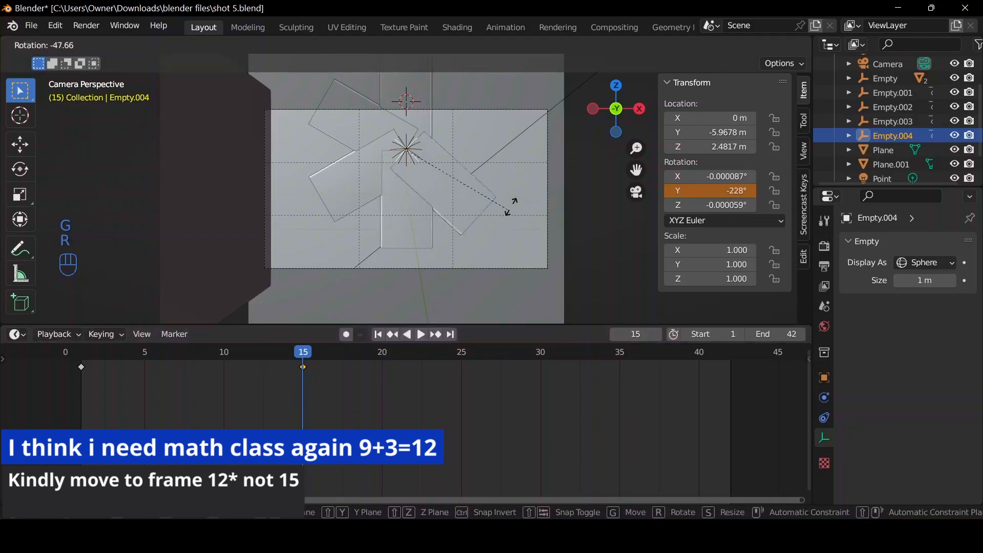
key(ctrl)
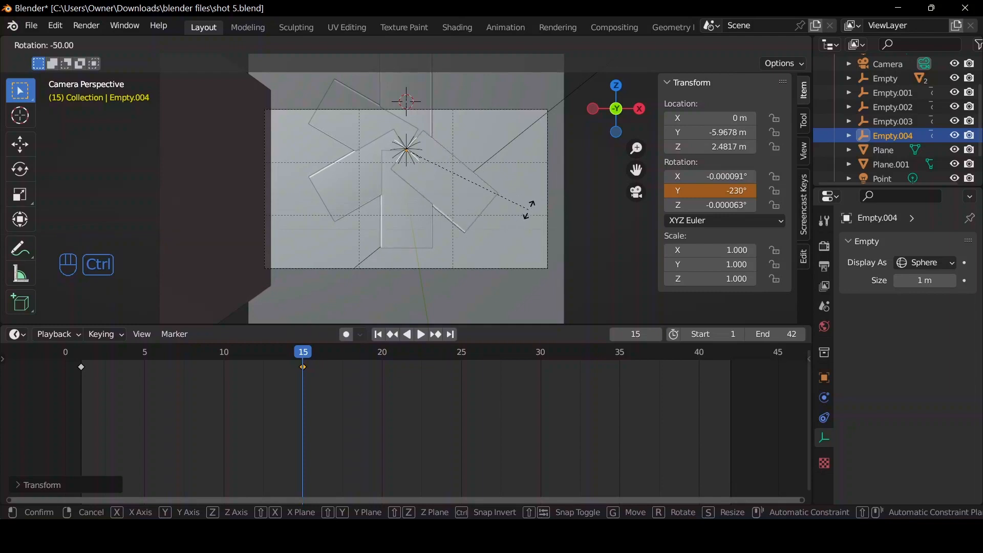
click(532, 194)
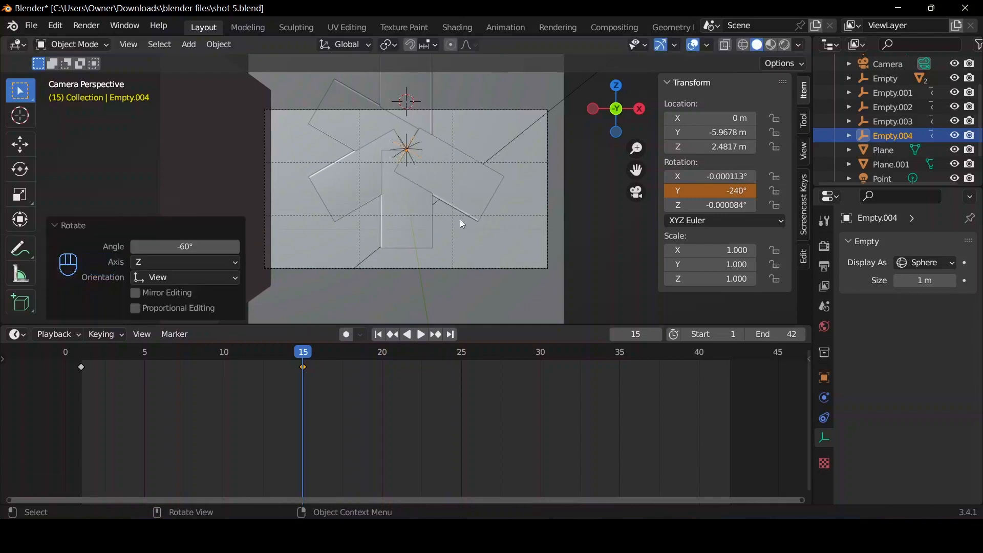
right_click(725, 191)
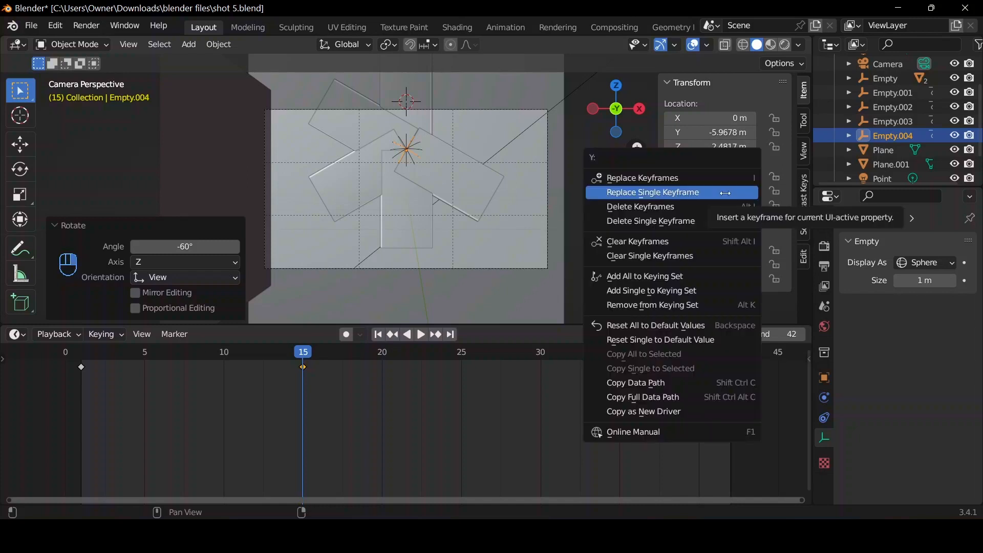
click(725, 194)
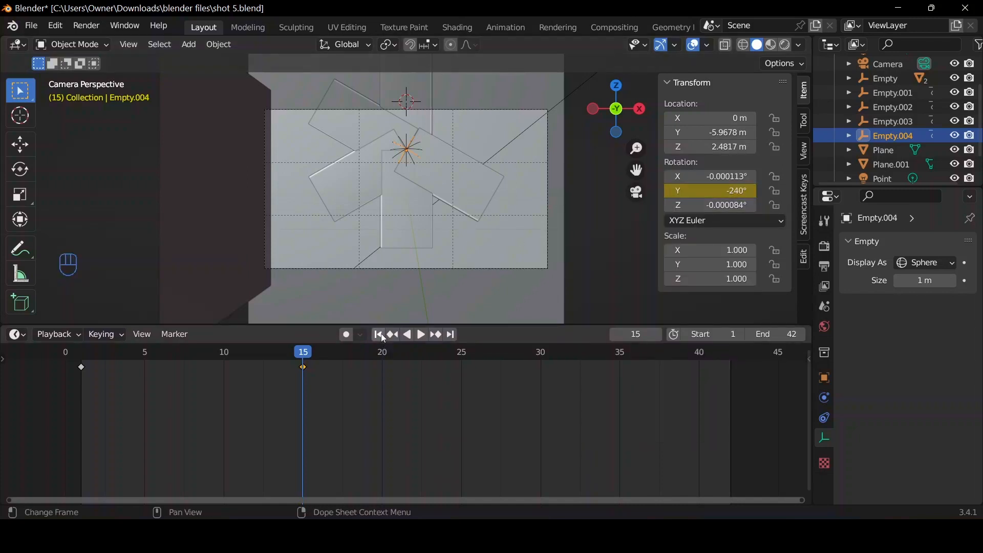
Move the playhead to frame 18 and duplicate the power bank rotated to -240° with its empty, keeping the copies in place.
key(space)
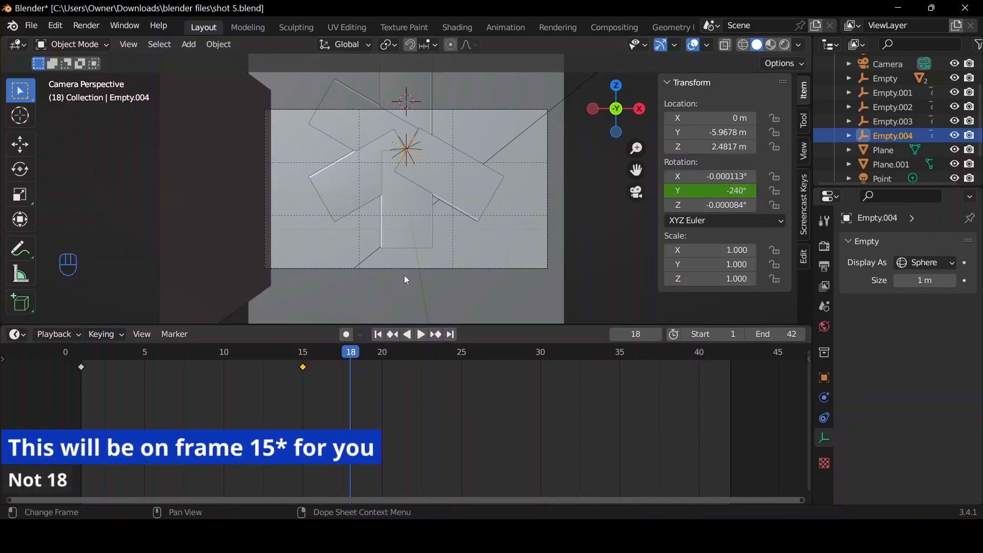
shift+click(476, 188)
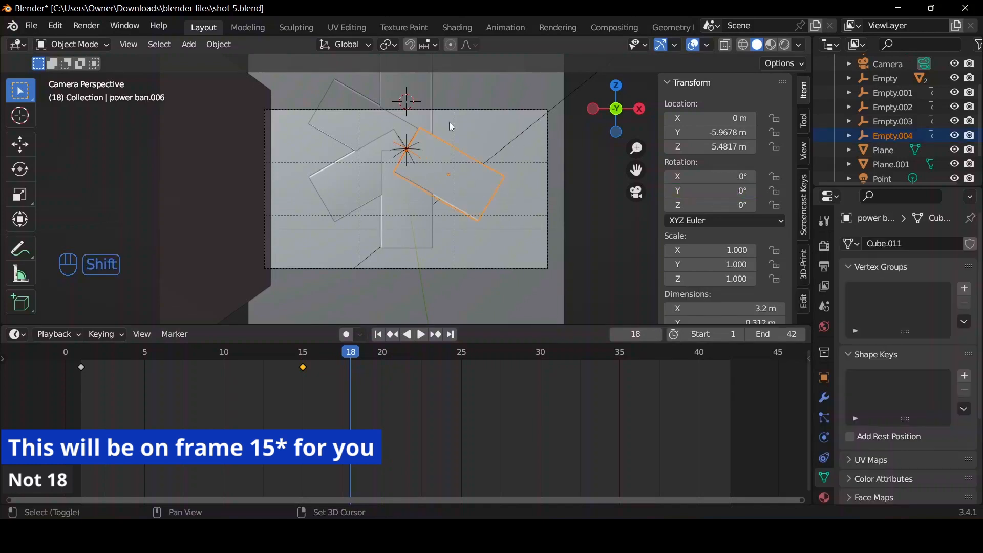
key(shift+d)
right_click(424, 160)
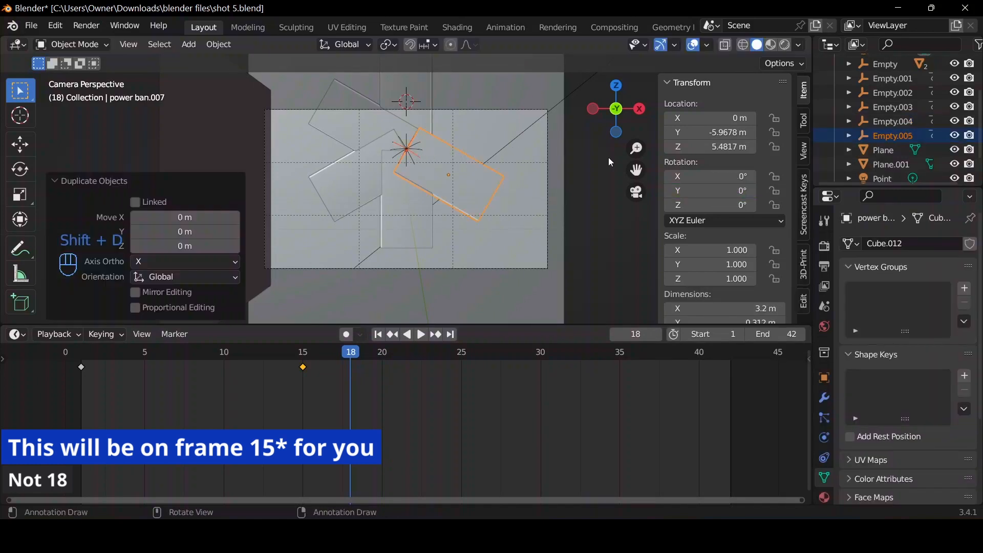
Move the second rotation keyframe of Empty.005 to frame 18.
click(893, 141)
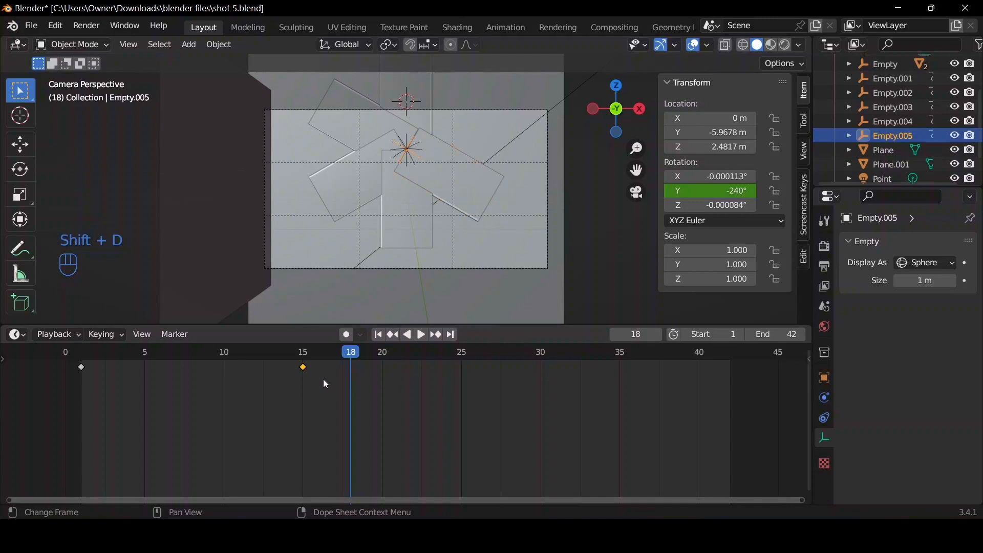
key(g)
click(381, 370)
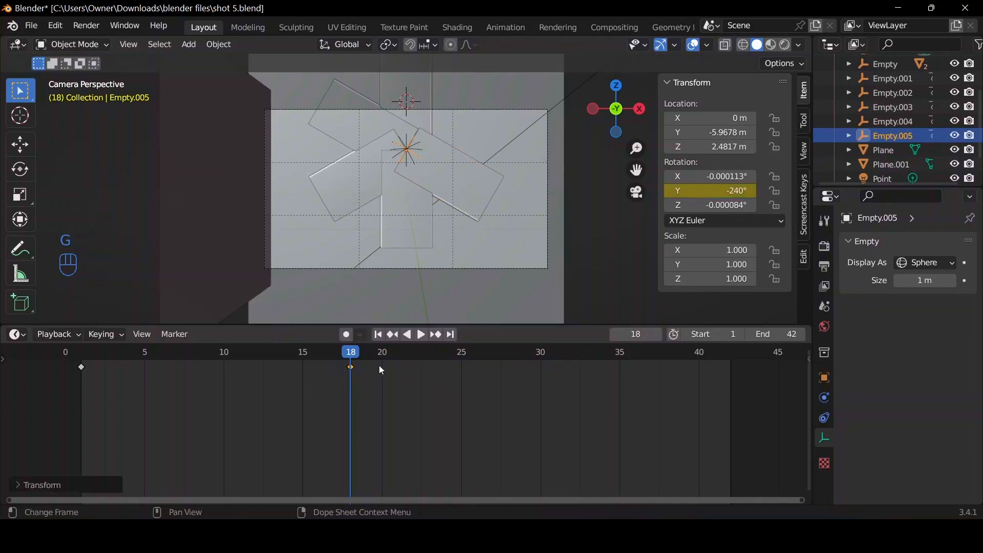
At frame 18, rotate Empty.005 a further -60° to -300° on Y and replace its single keyframe.
key(r)
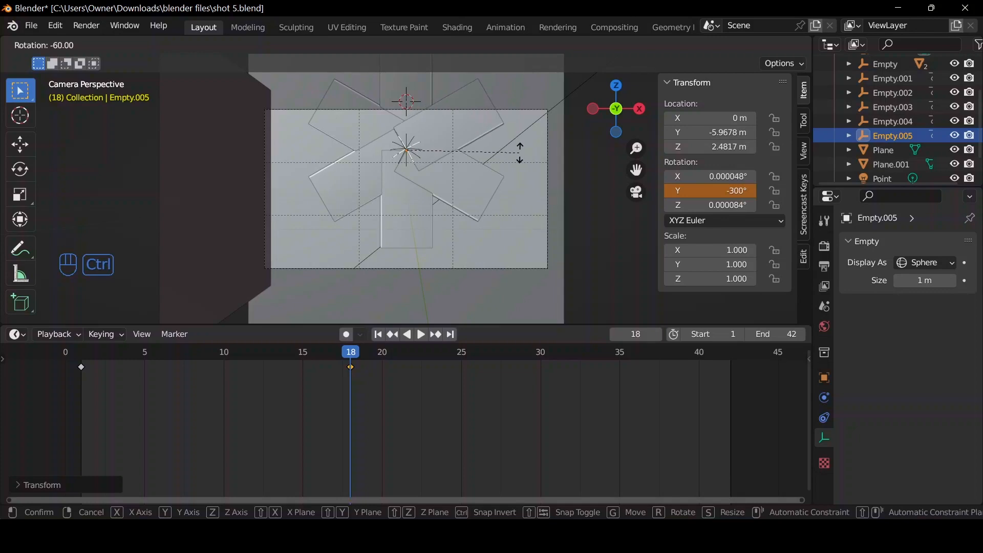
click(520, 152)
right_click(719, 190)
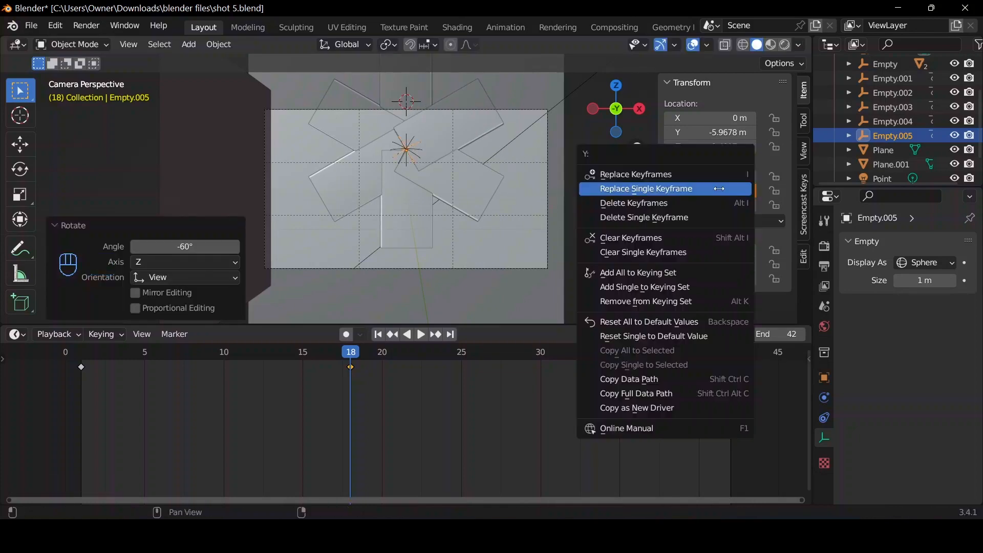
click(719, 188)
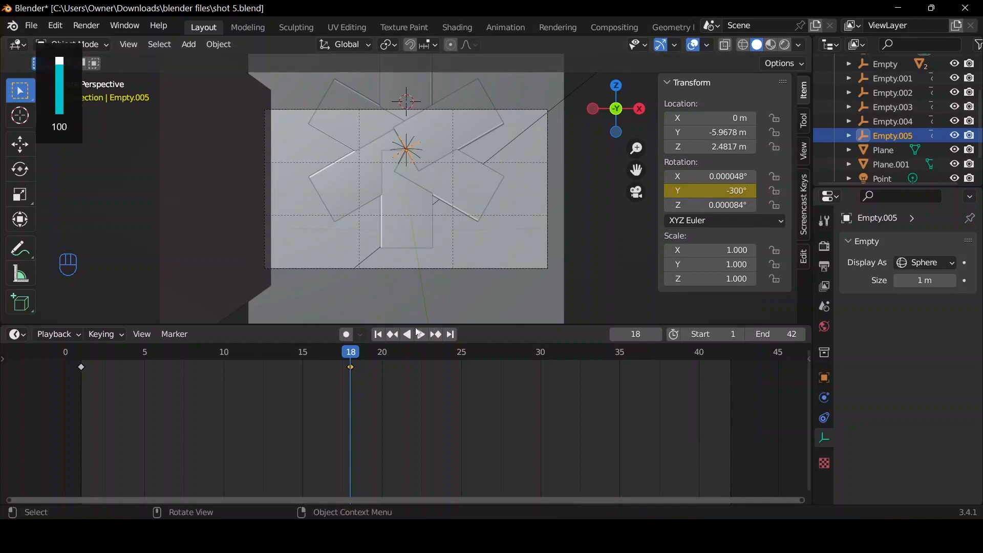
Play the animation to check the fan of rotating power banks, and return the playhead to frame 1.
key(space)
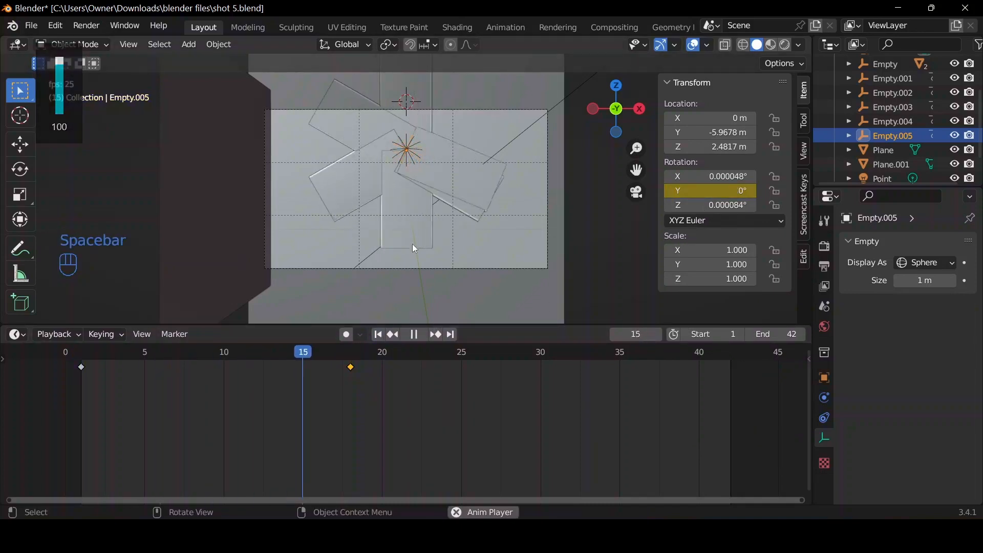
key(space)
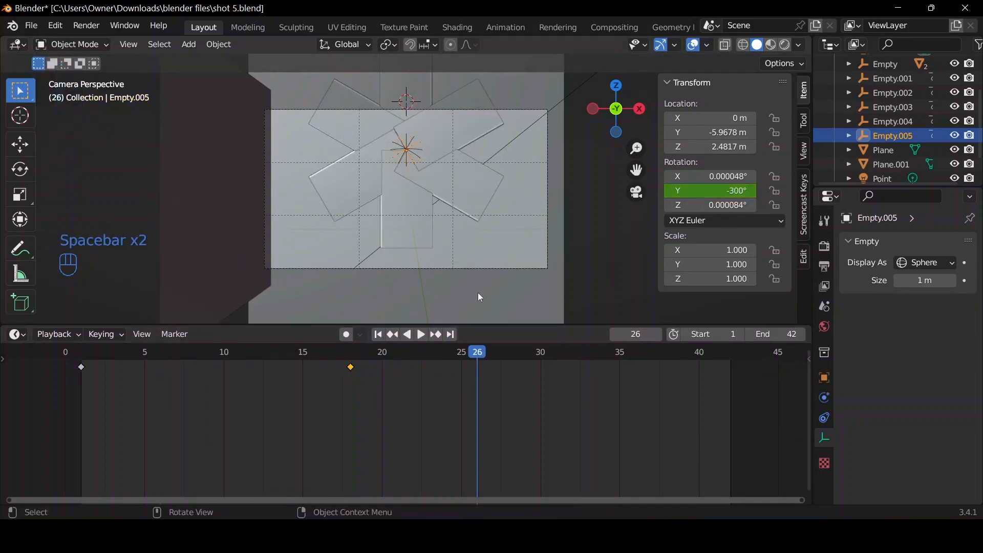
click(381, 337)
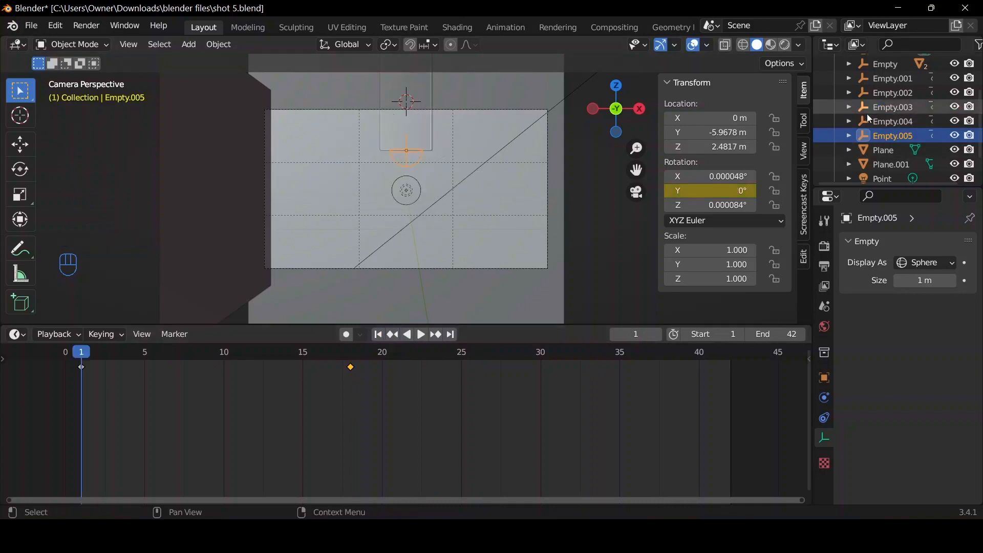
Select all the empties from Empty to Empty.005 and set the interpolation mode of their keyframes.
scroll(881, 94, up, 2)
click(880, 90)
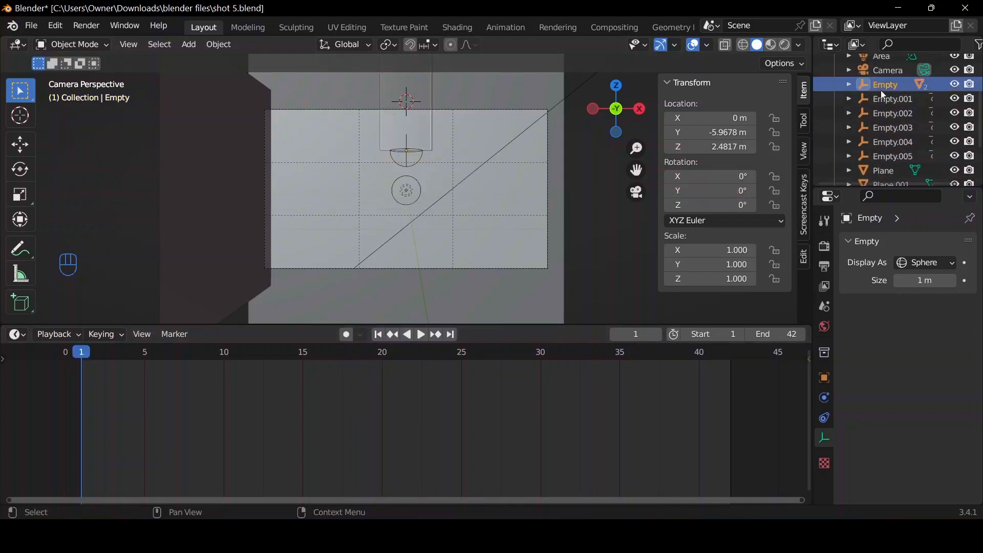
shift+click(886, 155)
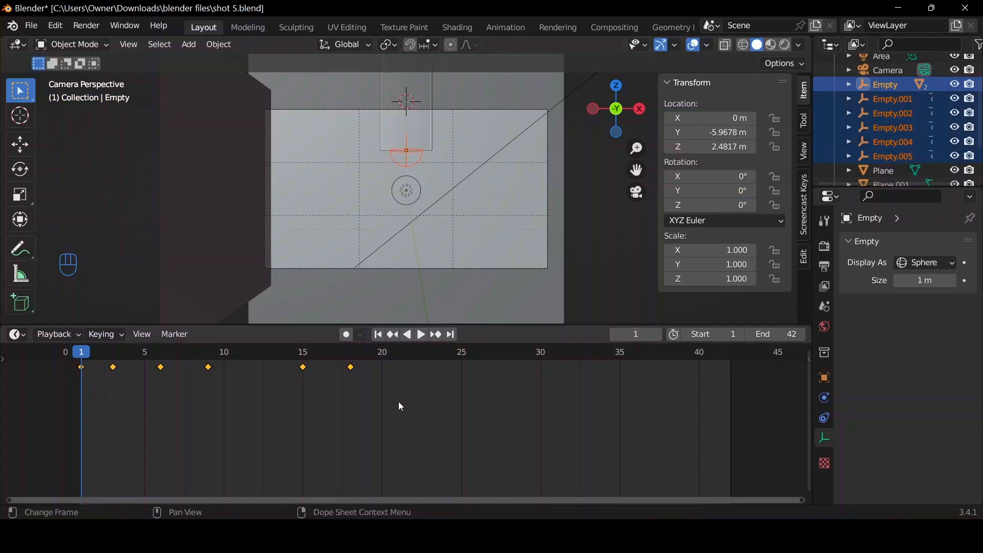
key(t)
click(469, 411)
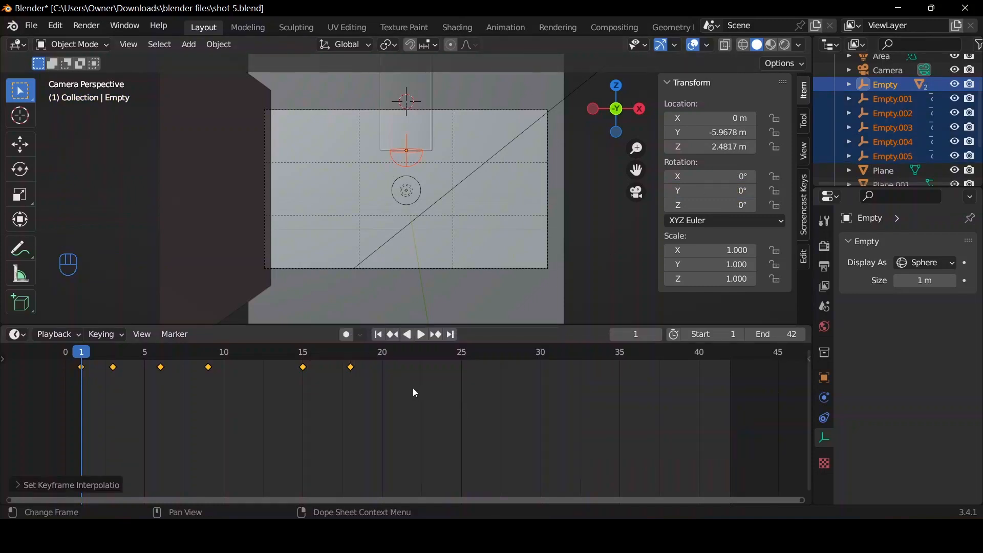
Play the animation to check the power bank fan's interpolation, and return the playhead to frame 1.
key(space)
key(space)
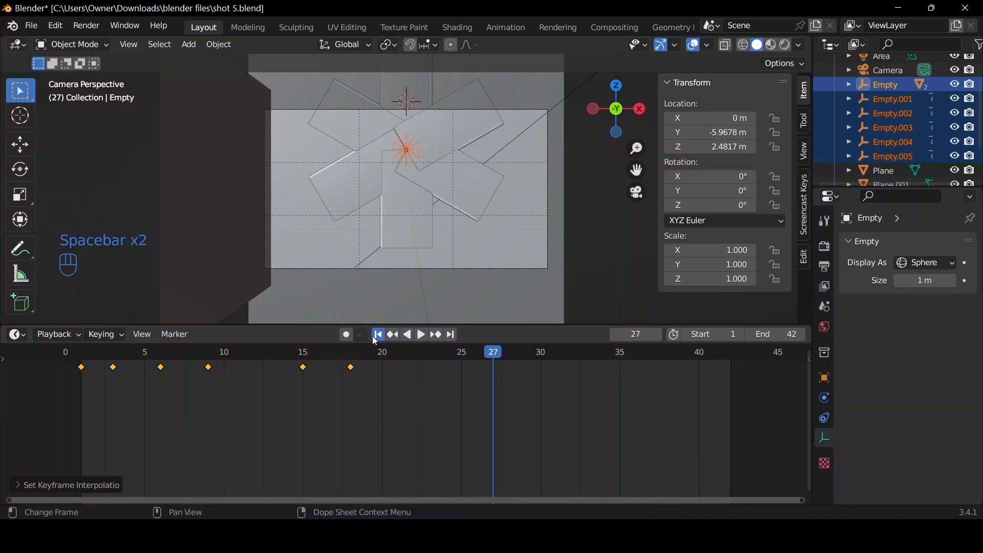
click(378, 336)
Set all keyframes of the selected empties to Quadratic interpolation and play the animation to check it.
key(a)
key(t)
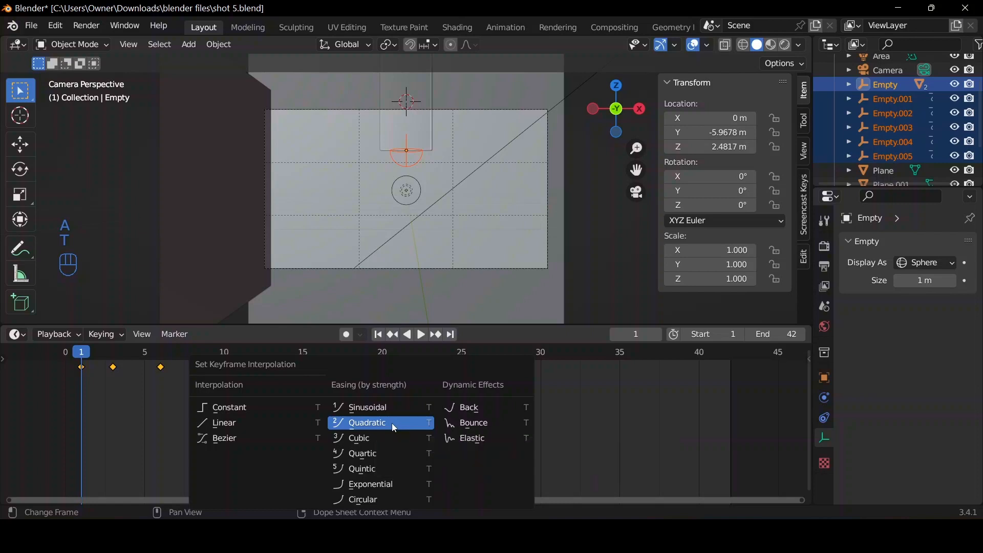
click(392, 423)
key(space)
key(space)
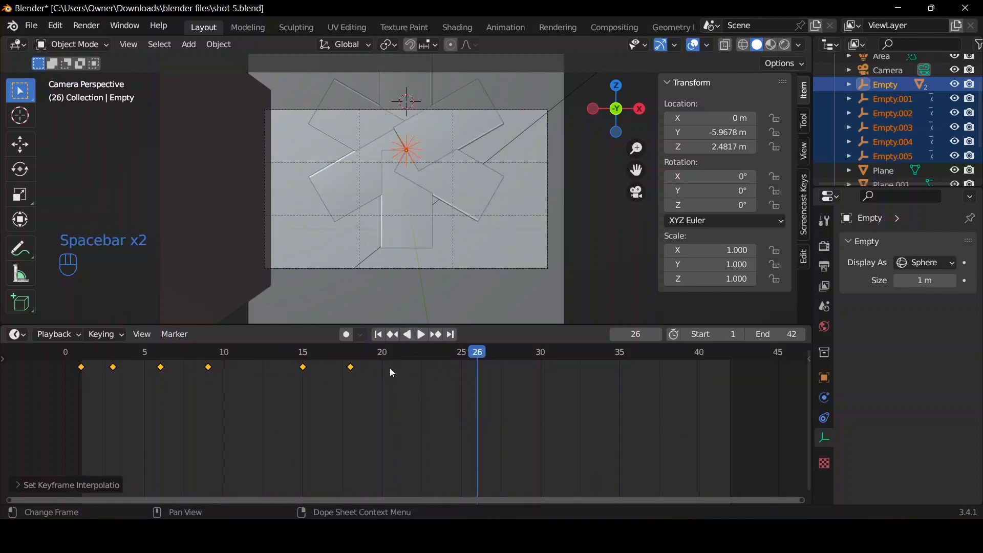
At frame 18, select the camera and raise it along global Z to about 2.765 m to center the fan.
drag(382, 354, 362, 354)
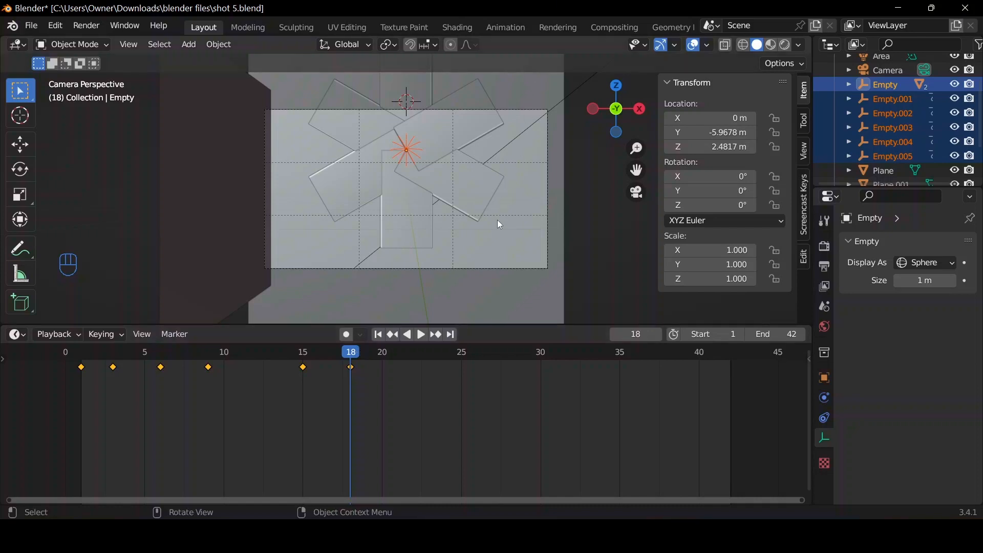
scroll(492, 257, up, 1)
scroll(492, 261, down, 2)
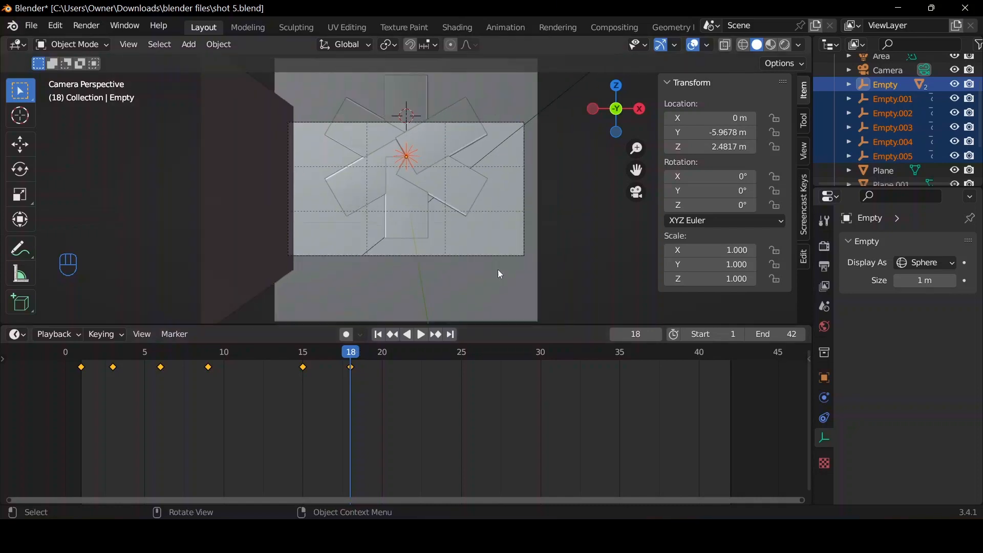
click(491, 258)
scroll(491, 263, up, 1)
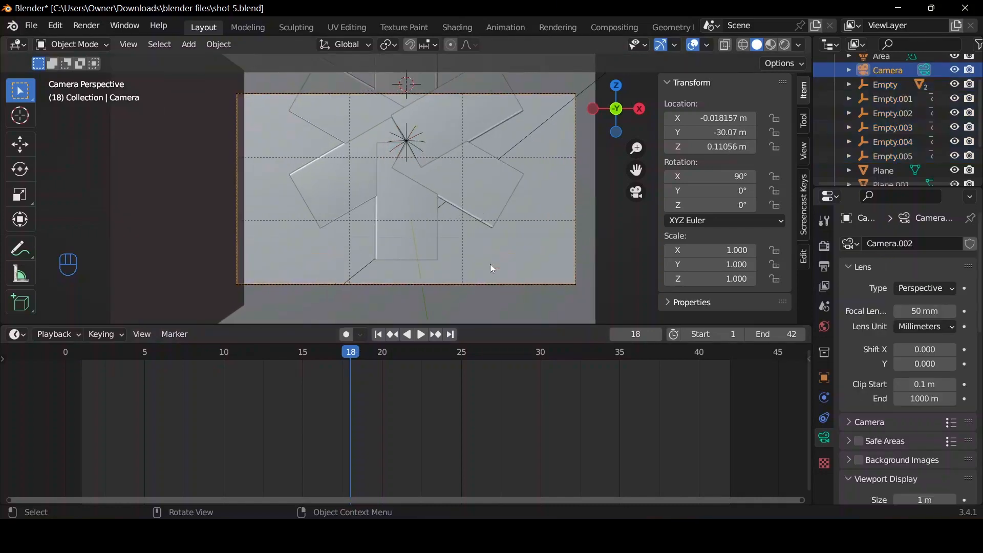
scroll(490, 266, down, 1)
key(g)
key(z)
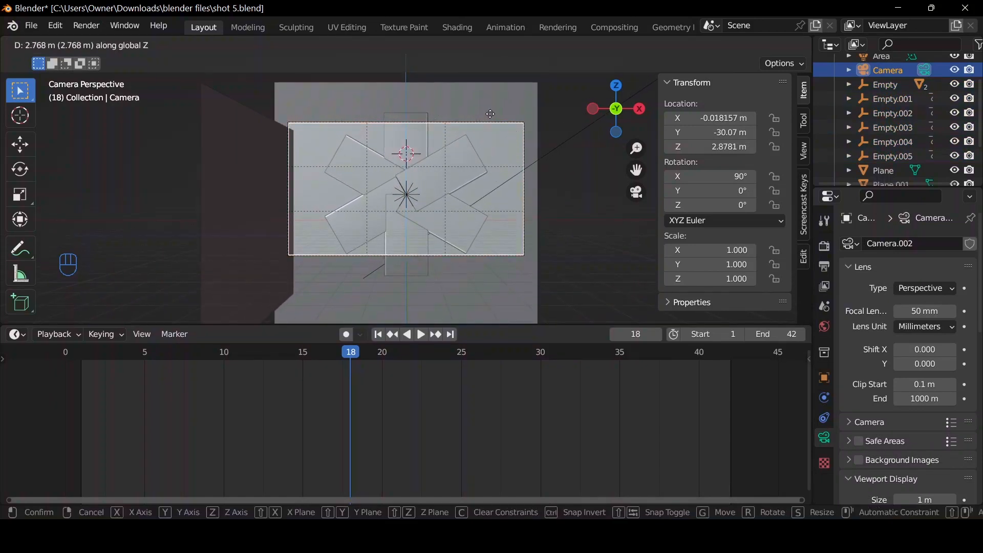
click(490, 123)
At frame 1, move the camera about 10.6 m forward along its local Z to Y -19.462 m and insert a Location keyframe.
click(379, 335)
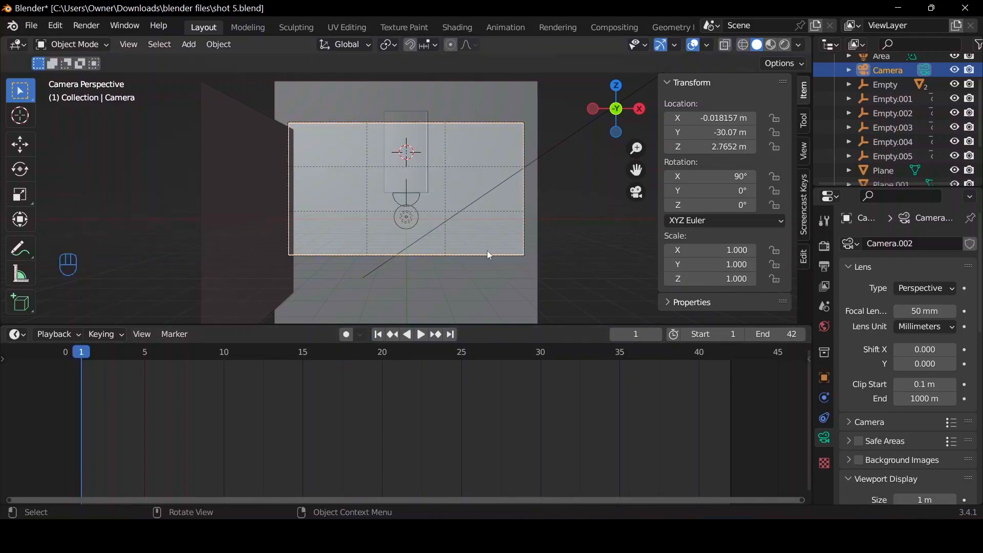
key(g)
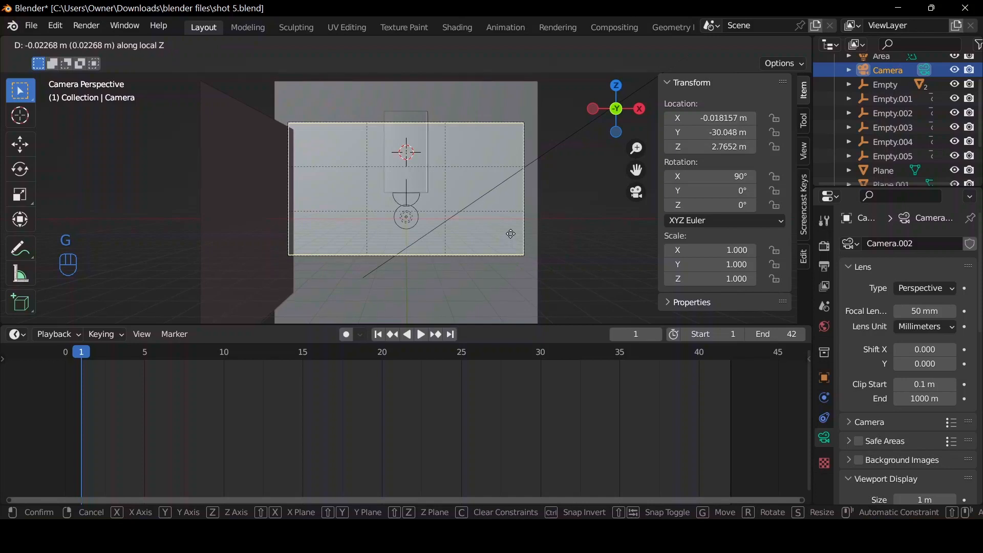
click(461, 154)
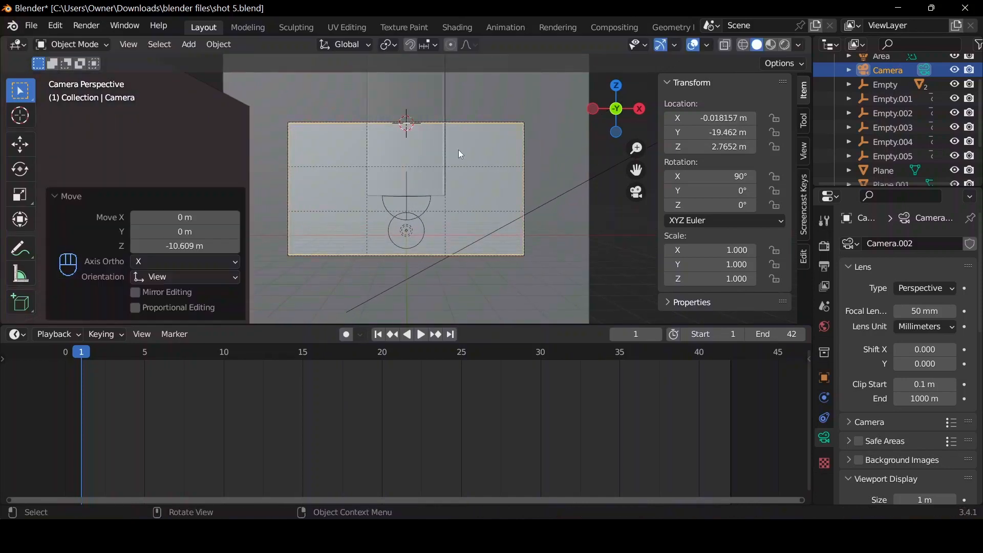
key(i)
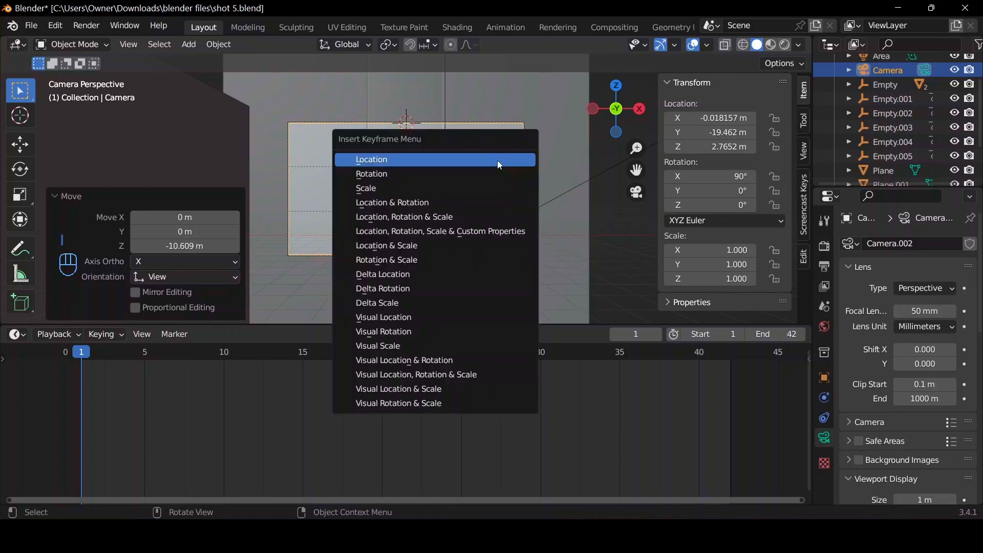
click(497, 160)
At frame 21, pull the camera back about 24.9 m along its local Z to Y -44.353 m and insert a Location keyframe.
click(376, 352)
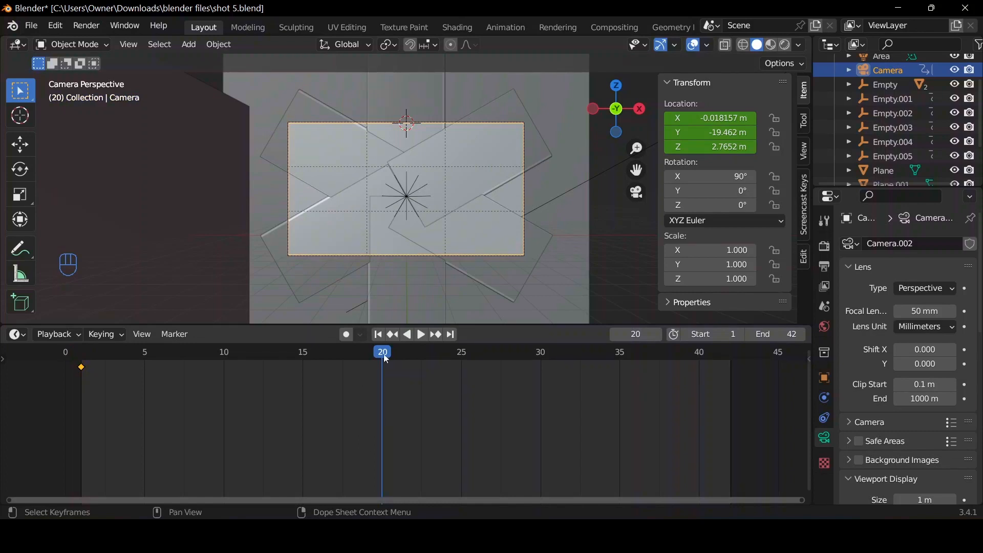
click(383, 354)
drag(379, 354, 399, 353)
key(g)
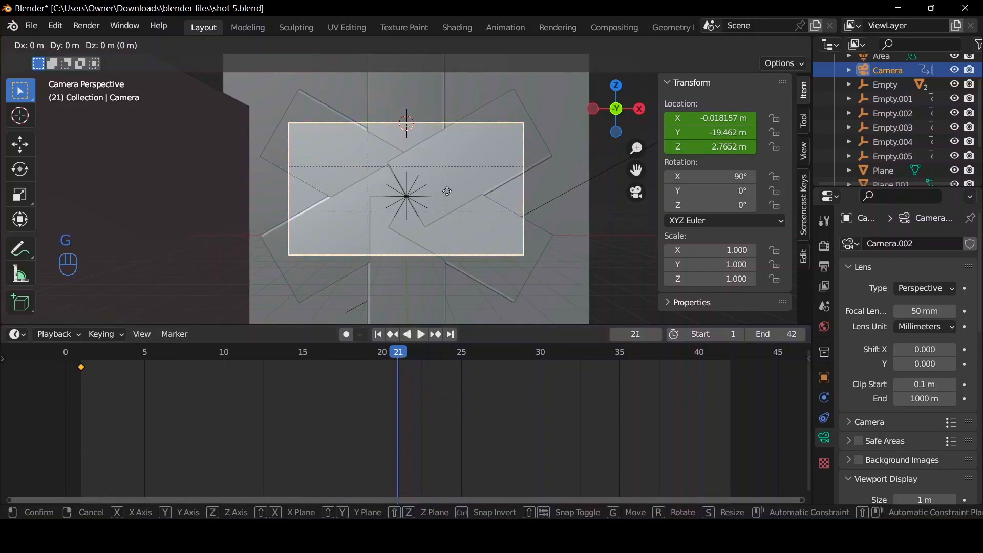
key(z)
key(z)
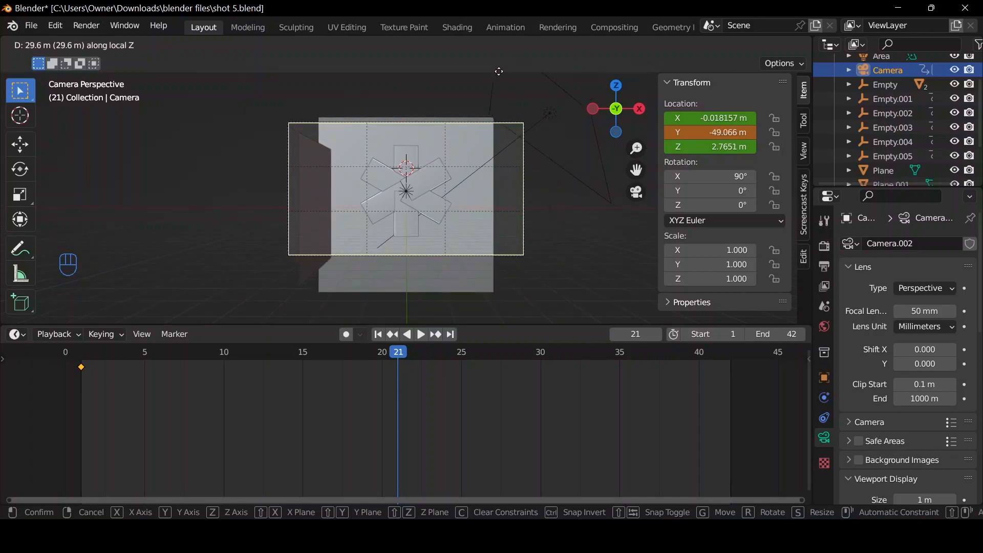
click(489, 168)
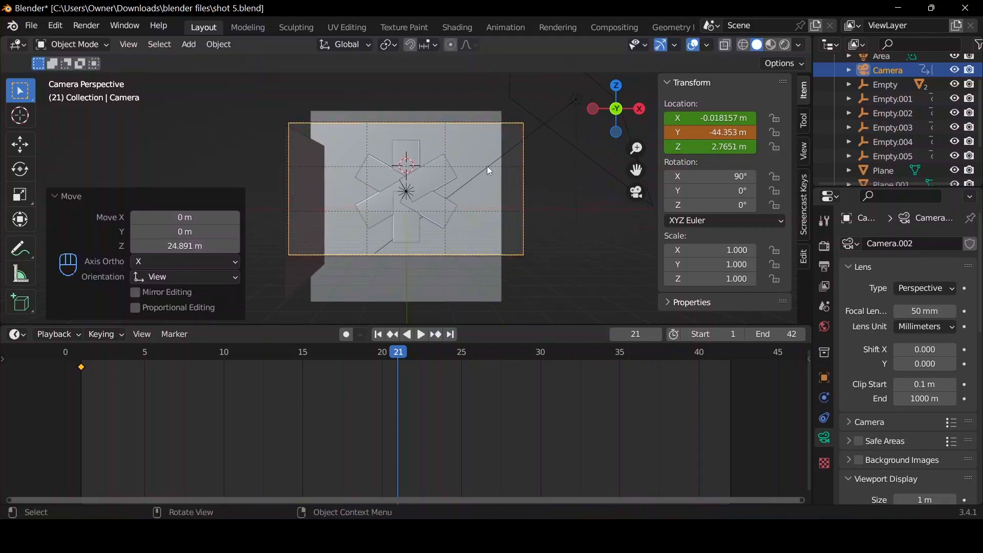
key(i)
click(484, 166)
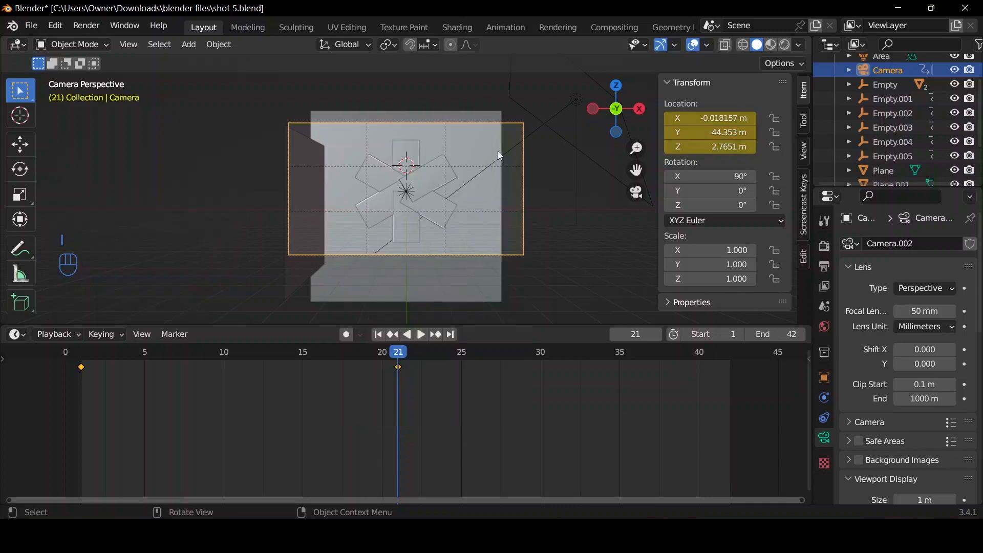
Scale up the backdrop Plane to about 92.94 so that it fills the camera frame.
click(479, 144)
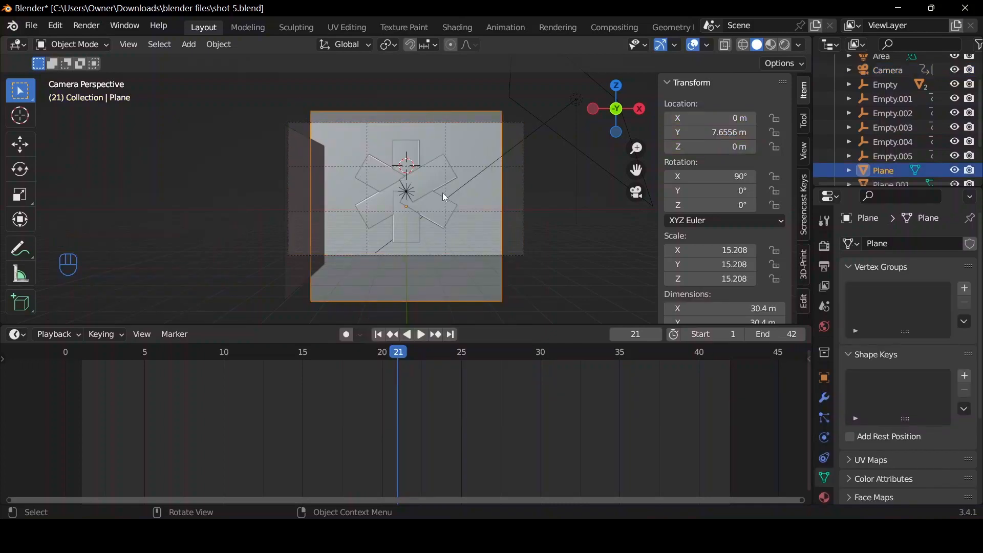
key(s)
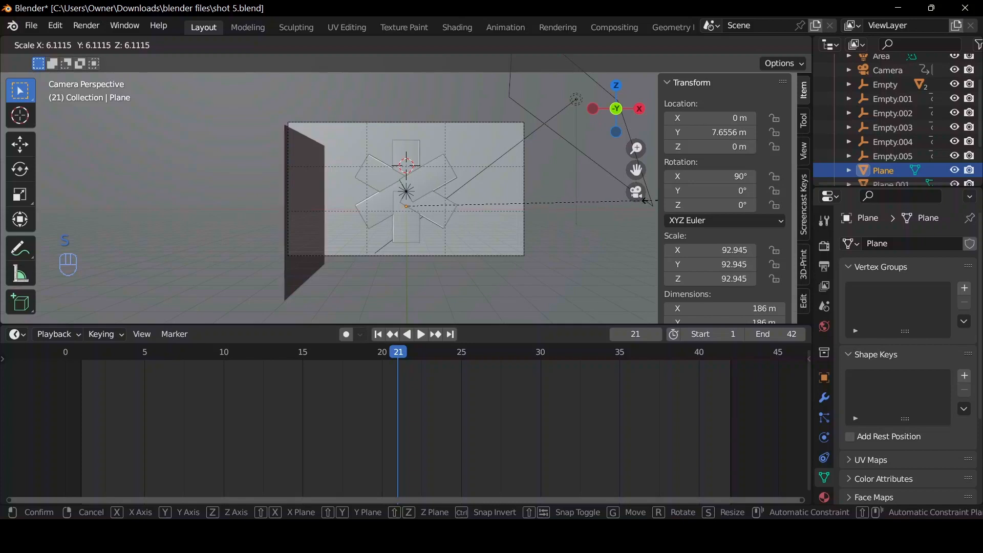
click(648, 200)
Play the animation from frame 1 to check the camera pull-back and the power bank fan.
click(379, 335)
key(space)
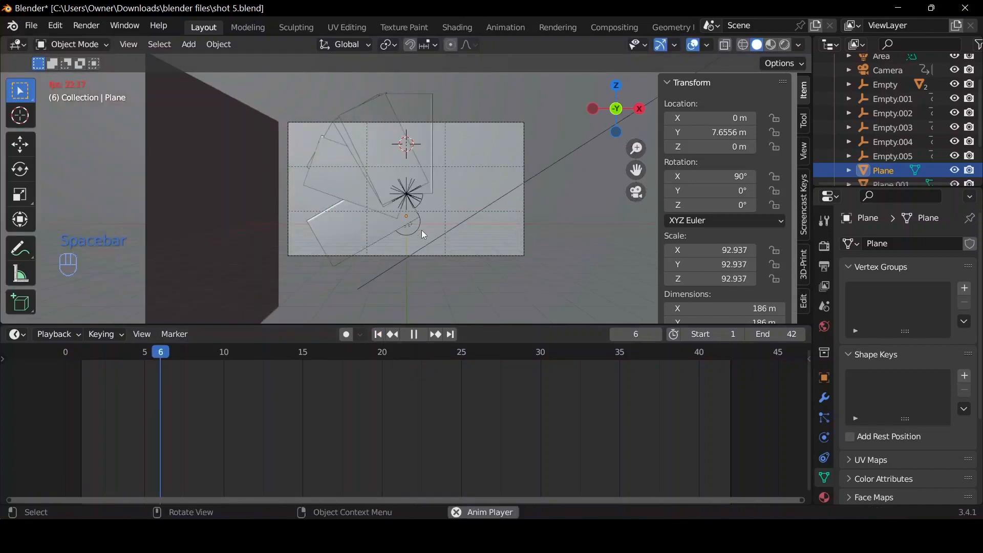
key(space)
key(space)
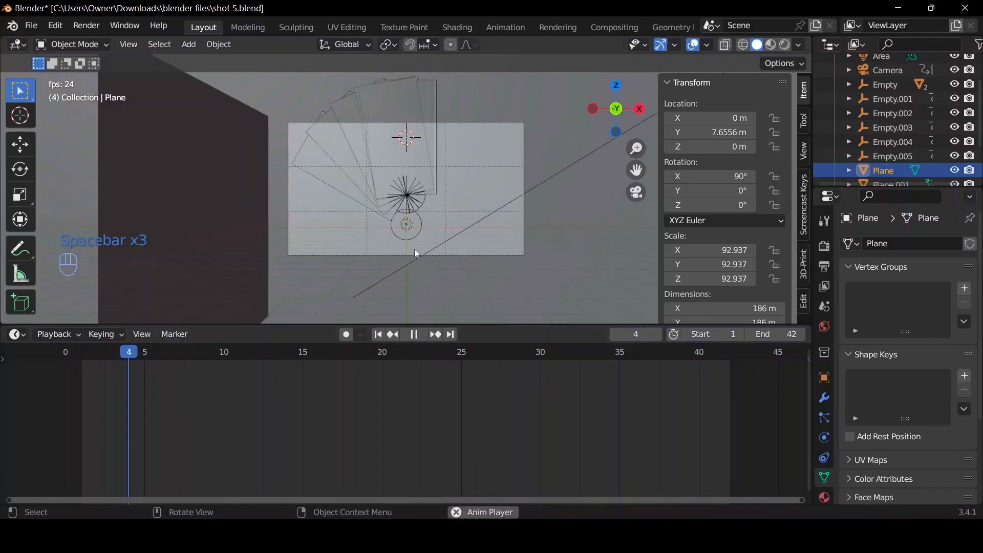
key(space)
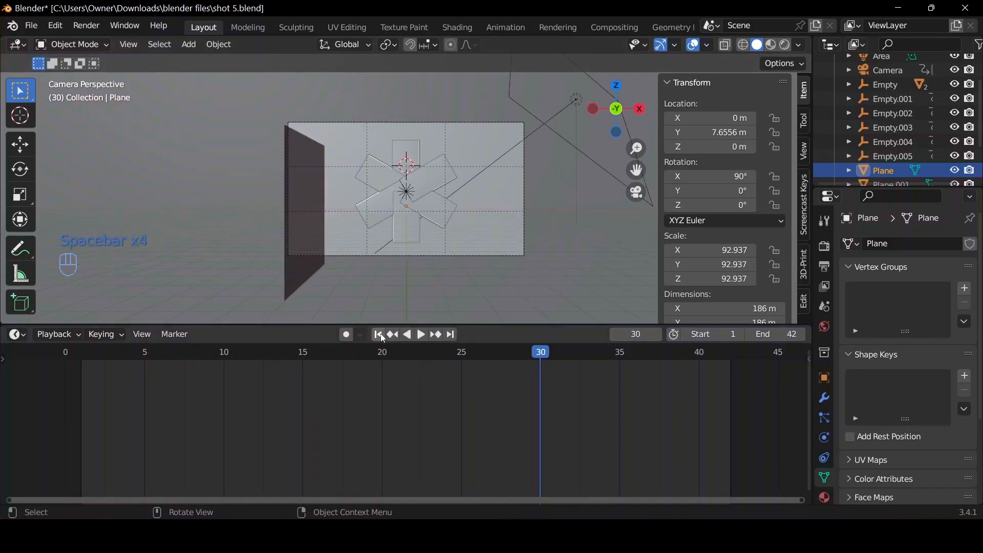
Switch the viewport to rendered shading and set the camera's Passepartout to 1.000 to inspect the shot.
click(784, 47)
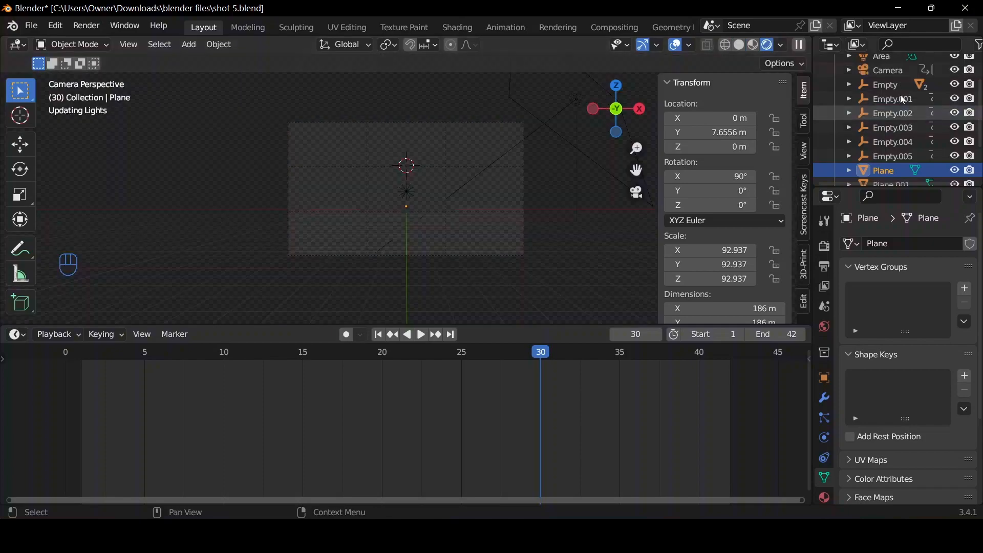
click(888, 70)
scroll(911, 435, down, 8)
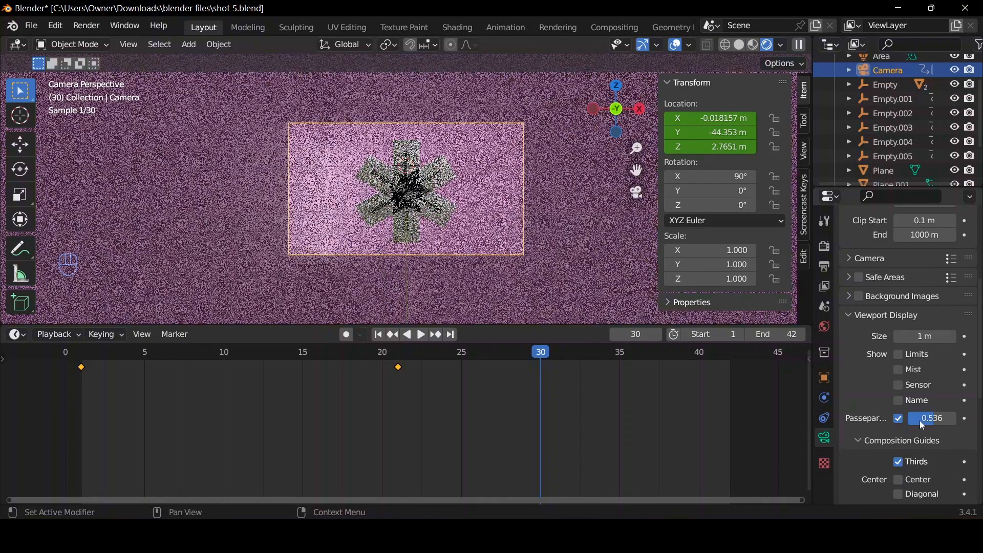
drag(974, 416, 982, 417)
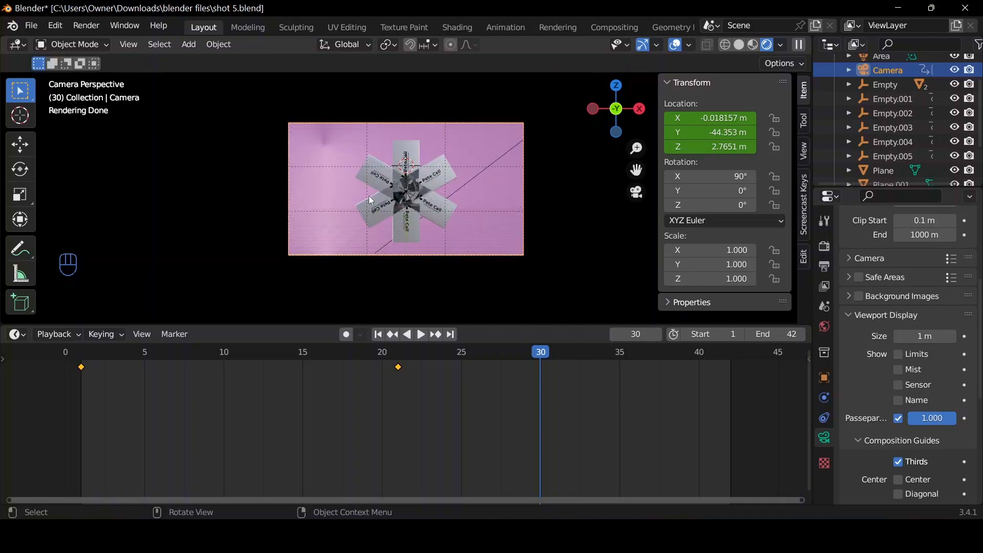
scroll(416, 186, up, 5)
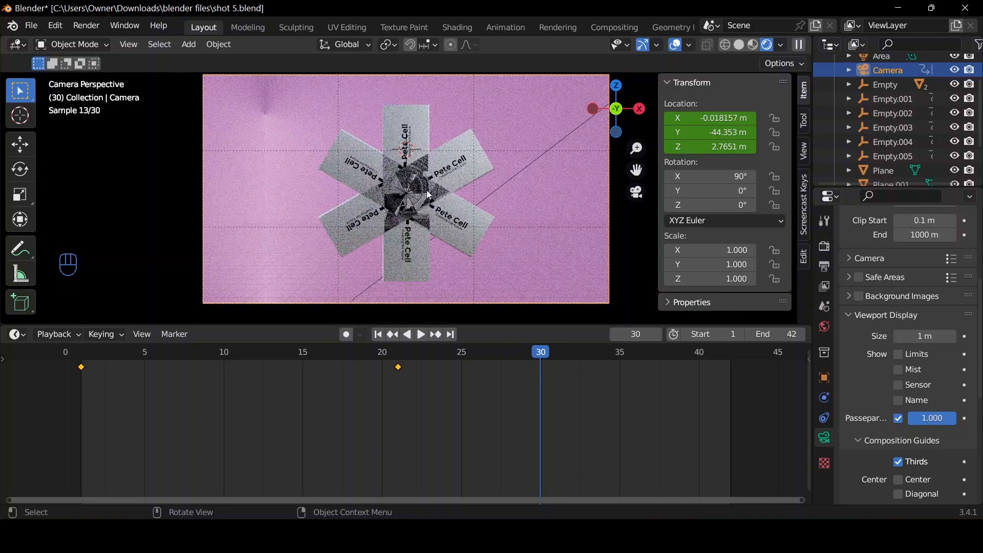
Return the viewport to solid shading at frame 1 and leave the camera view to see the power banks in perspective.
click(740, 45)
click(378, 335)
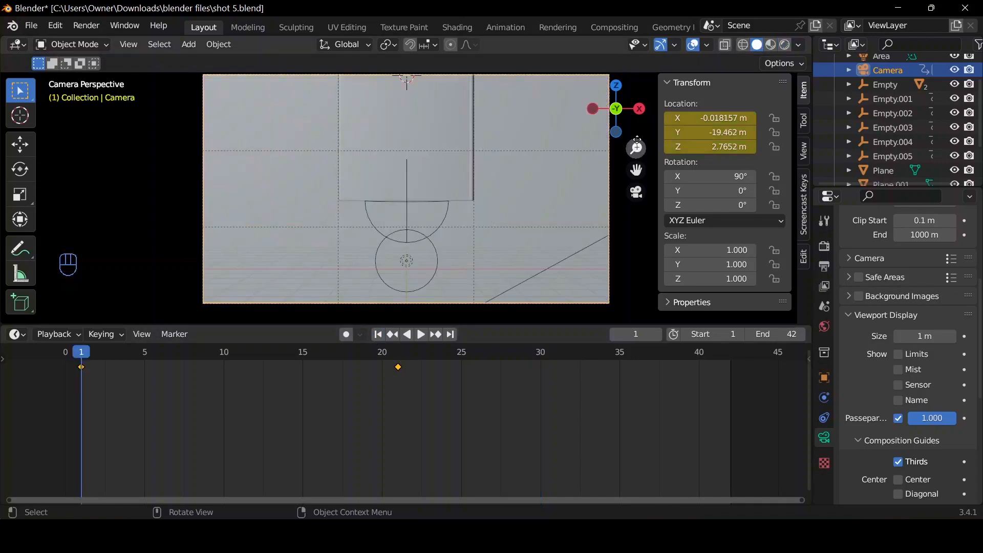
drag(618, 110, 484, 118)
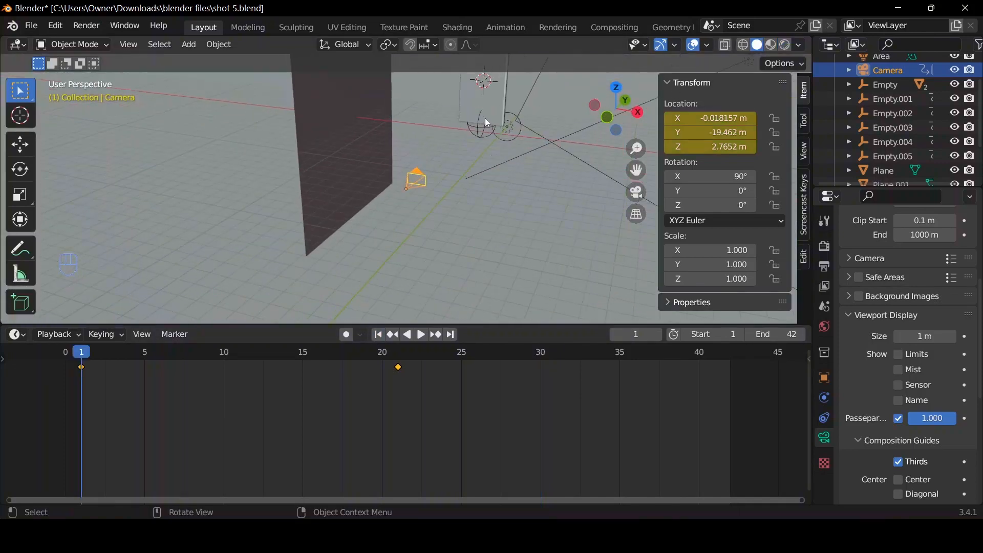
click(501, 143)
drag(636, 170, 526, 273)
Select Empty.001 and move it about 0.415 m along global Y to -5.5523 m, separating its power bank from the stack.
click(881, 99)
scroll(454, 159, up, 6)
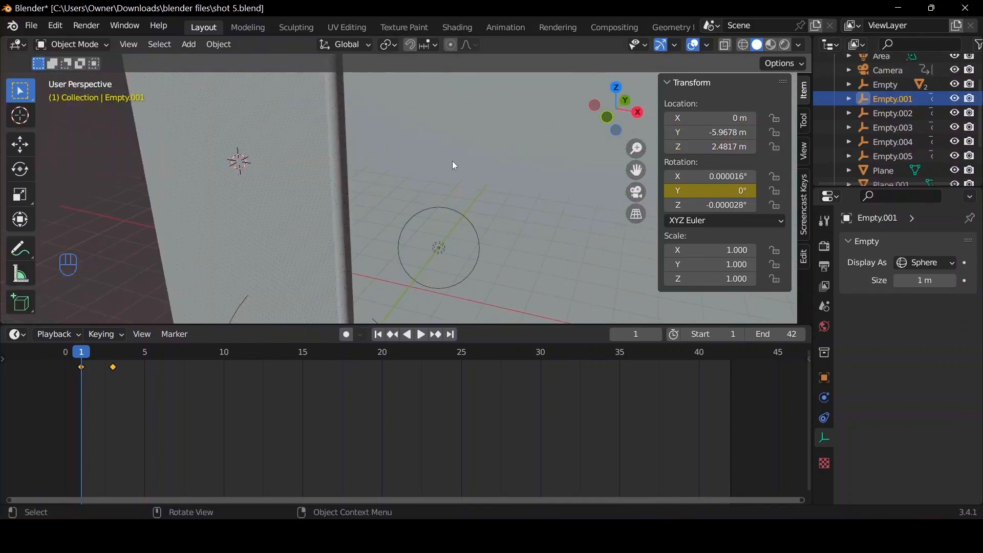
scroll(456, 165, down, 5)
middle_drag(419, 188, 424, 194)
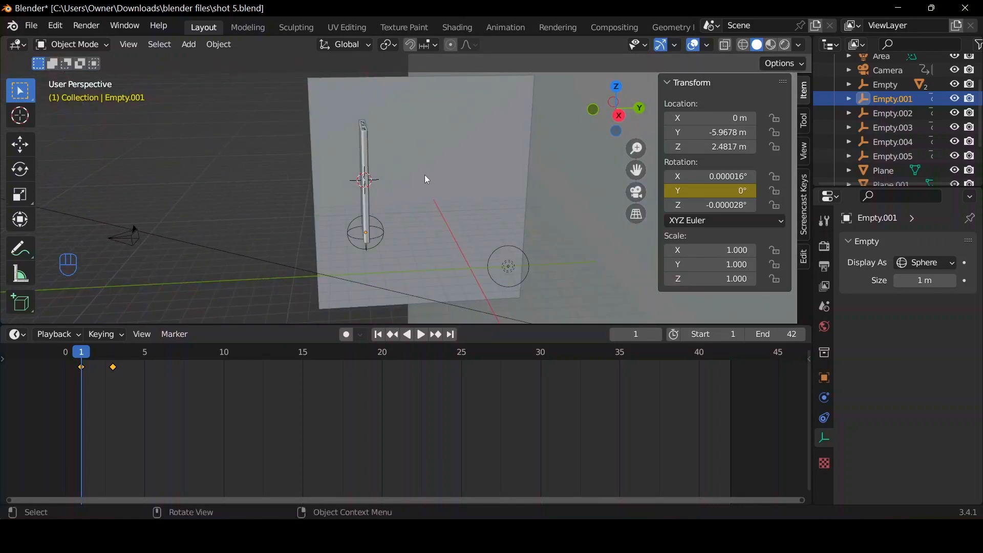
key(g)
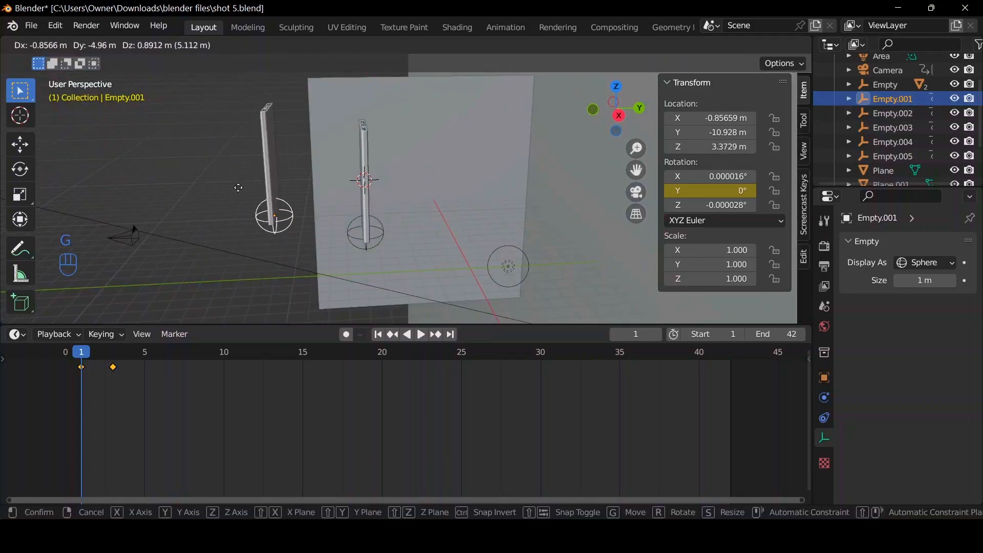
key(Escape)
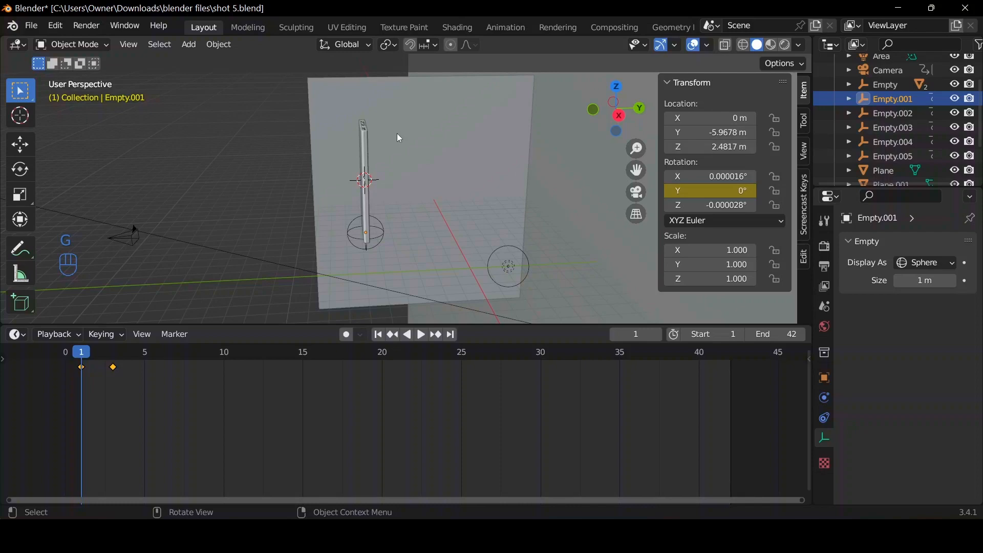
key(g)
key(y)
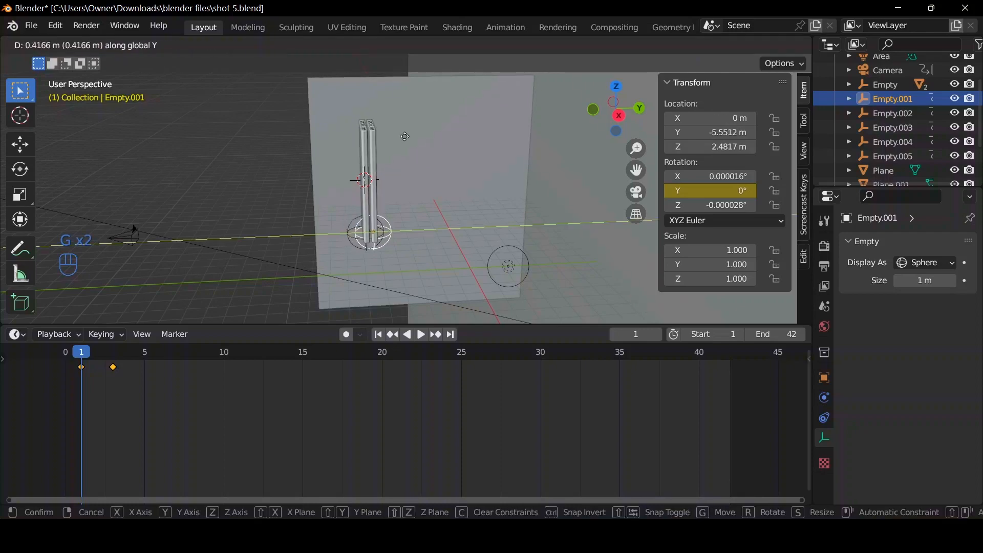
click(404, 137)
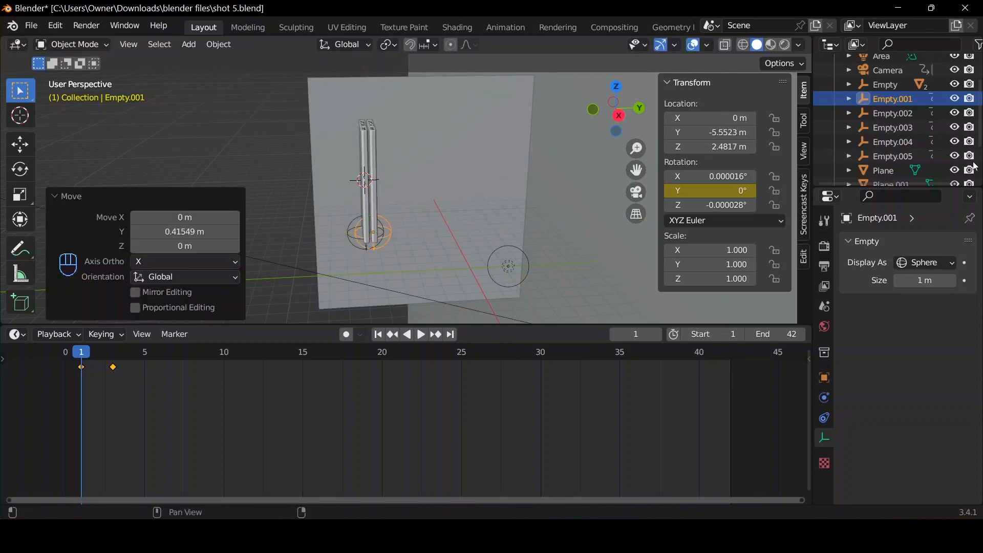
Move Empty.002 about 1 m and Empty.003 about 1.506 m along global Y to space out their power banks.
click(886, 115)
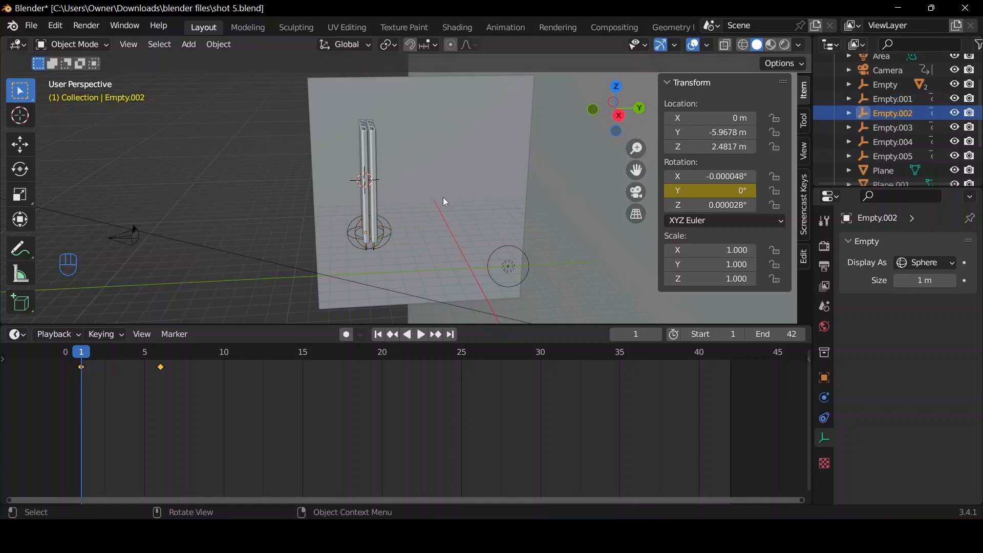
key(g)
key(y)
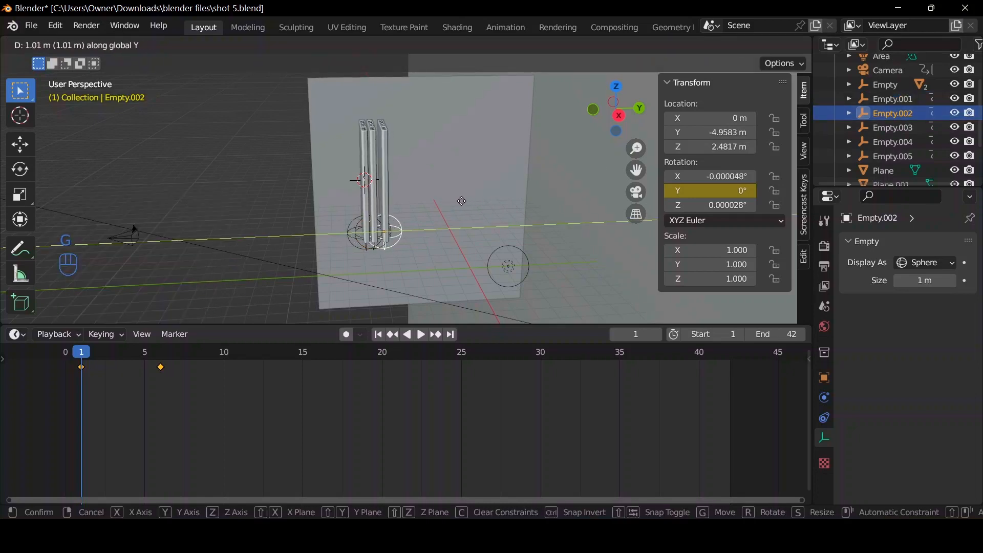
click(459, 200)
click(886, 129)
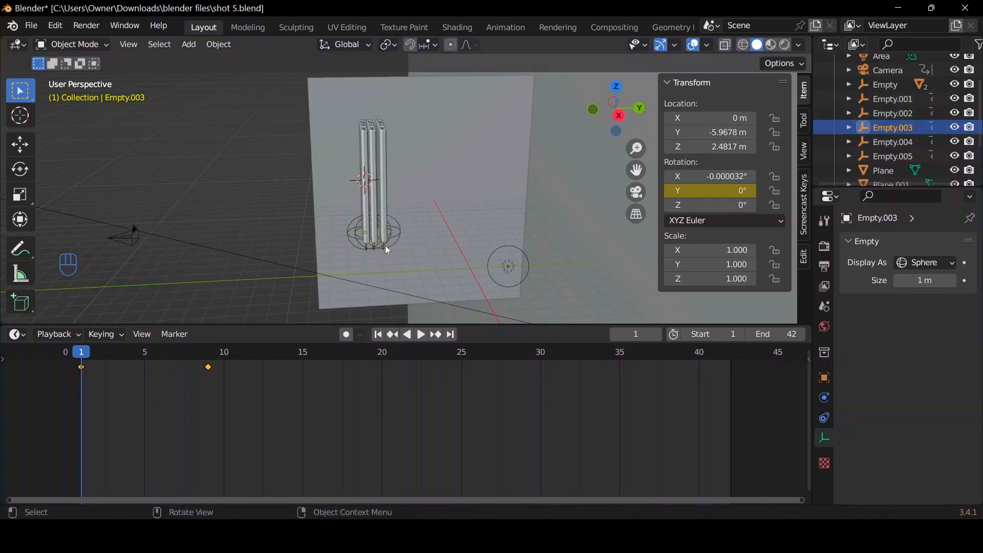
key(g)
key(y)
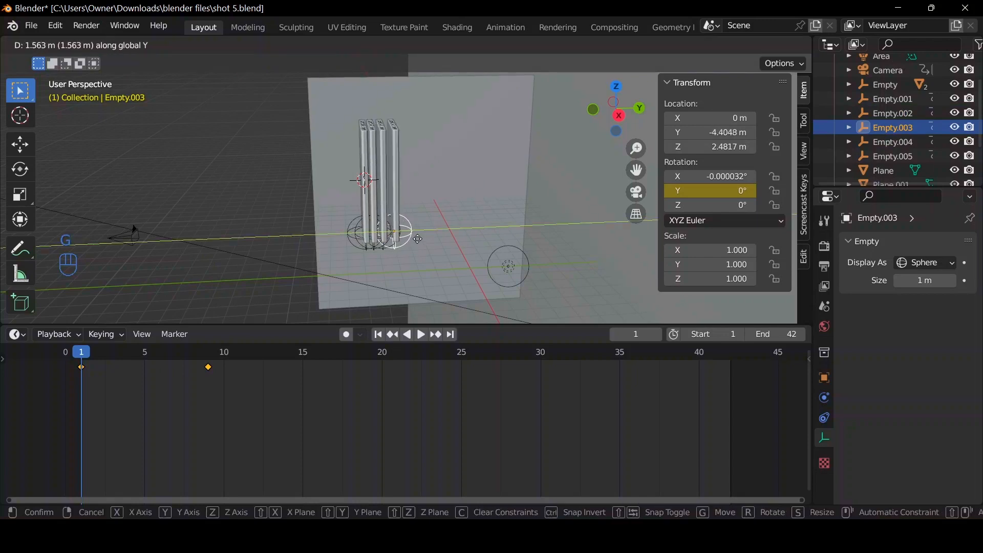
click(419, 243)
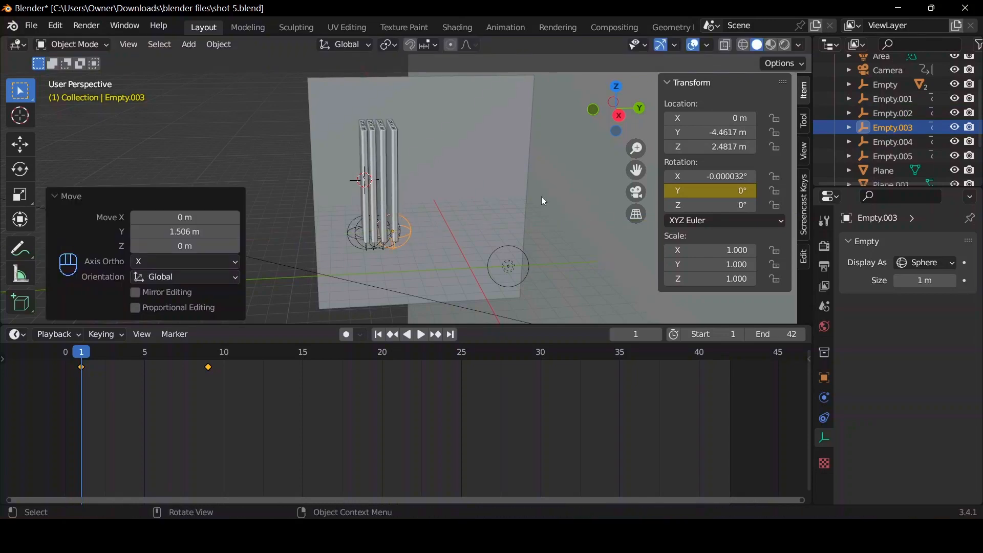
Move Empty.004 about 2.04 m and Empty.005 about 2.709 m along global Y to space out the last two power banks.
click(895, 142)
key(g)
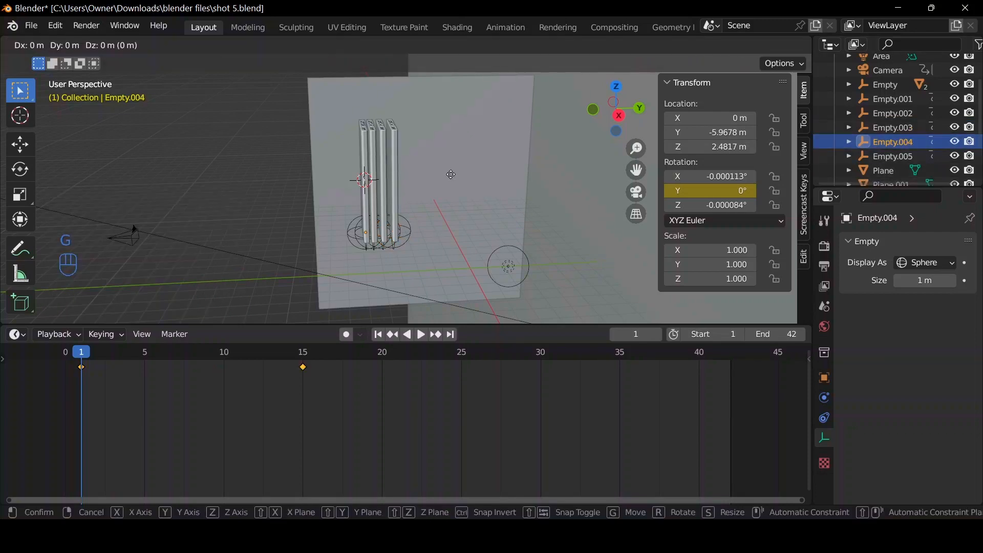
key(y)
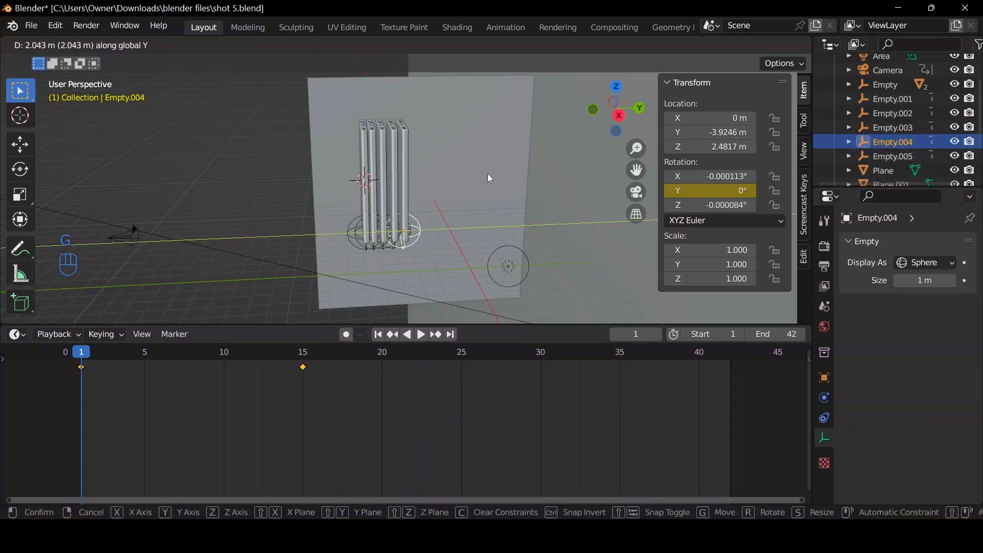
click(492, 176)
click(886, 157)
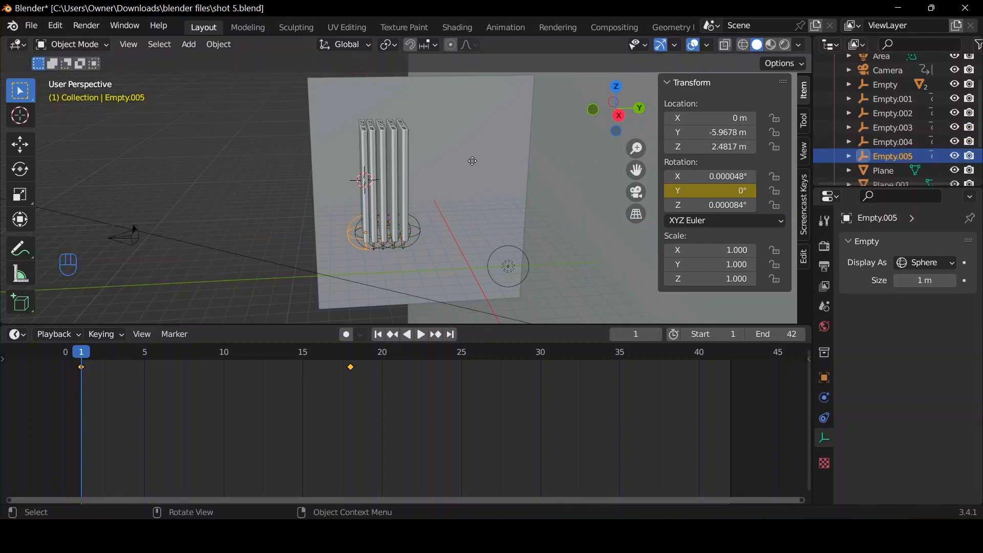
key(g)
key(y)
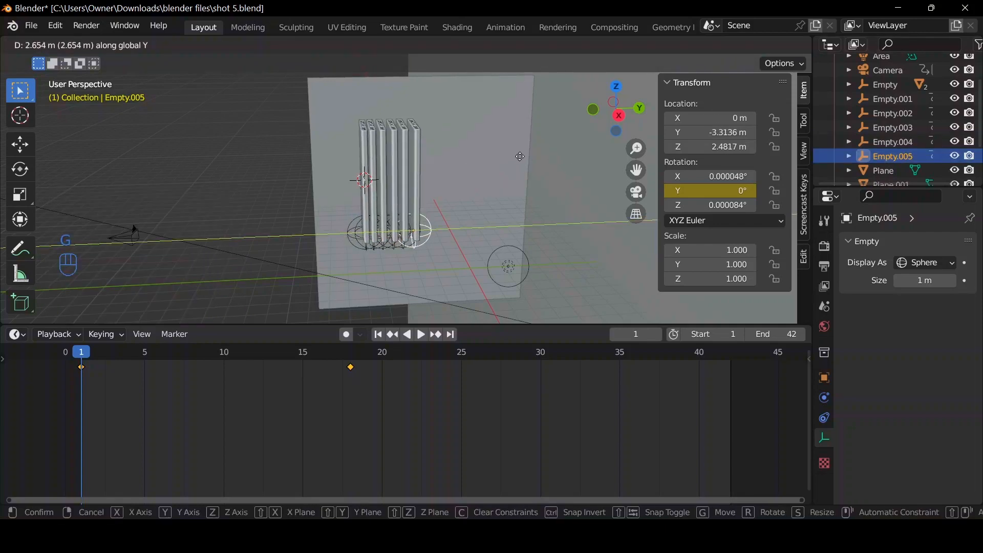
click(593, 215)
Play the animation through the camera to frame 30 and inspect the opened fan in rendered shading.
click(639, 195)
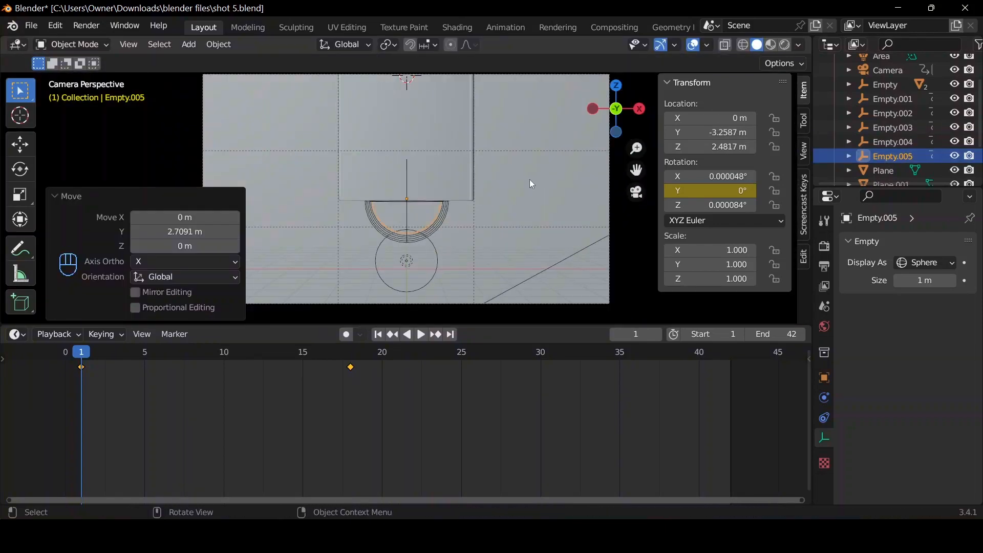
key(space)
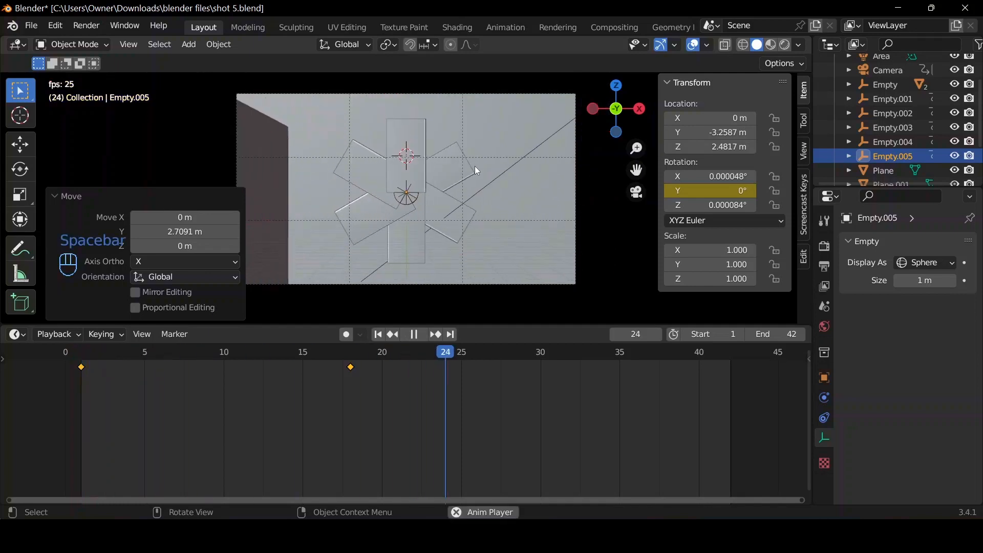
key(space)
click(785, 44)
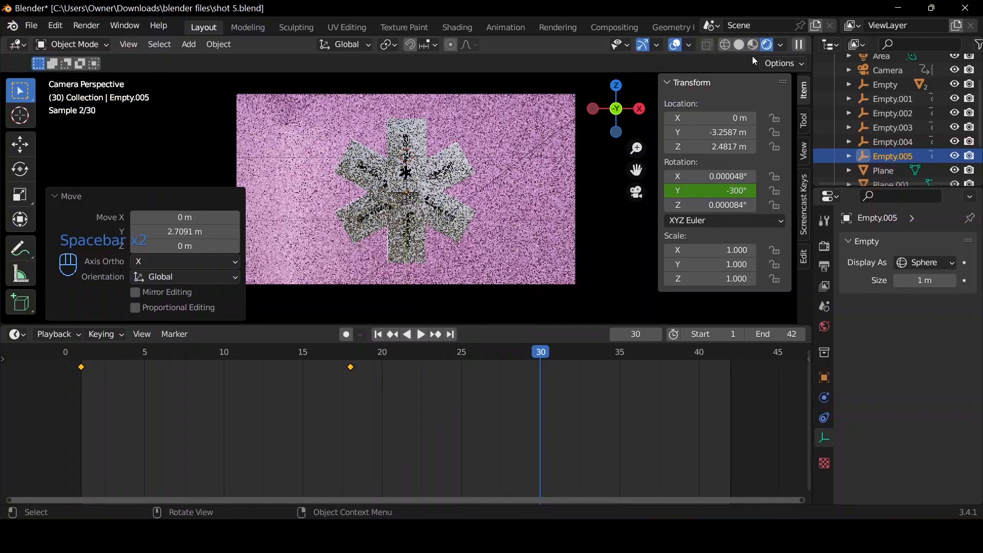
Return to solid shading outside the camera view and move the dark side plane Plane.001 about -10.326 m along global Y.
drag(627, 105, 591, 129)
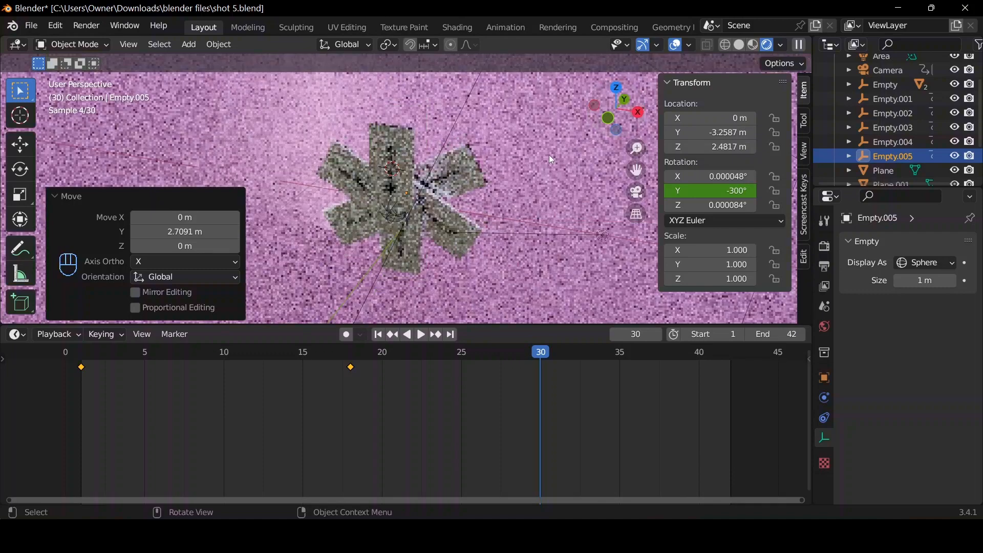
scroll(548, 154, down, 5)
click(741, 48)
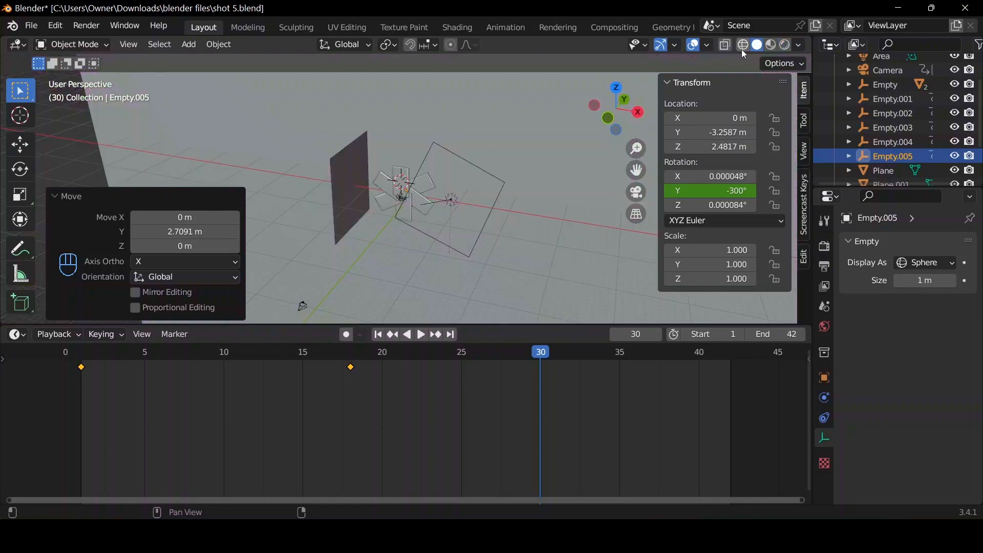
click(346, 203)
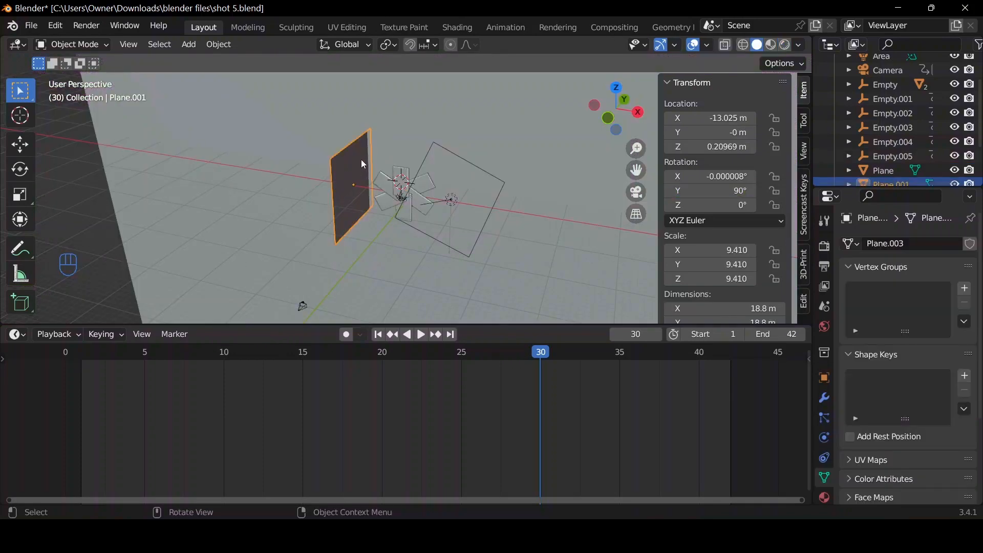
key(g)
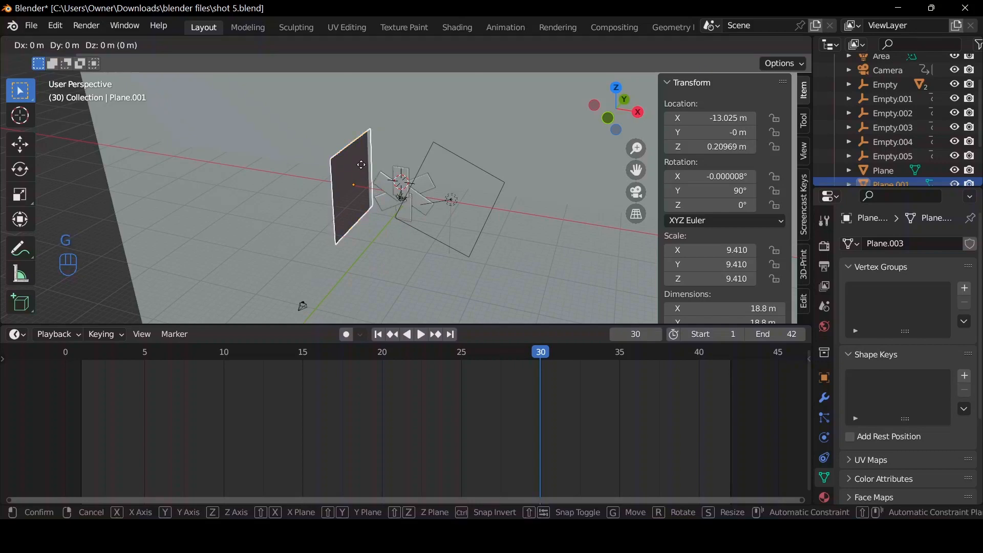
key(x)
key(y)
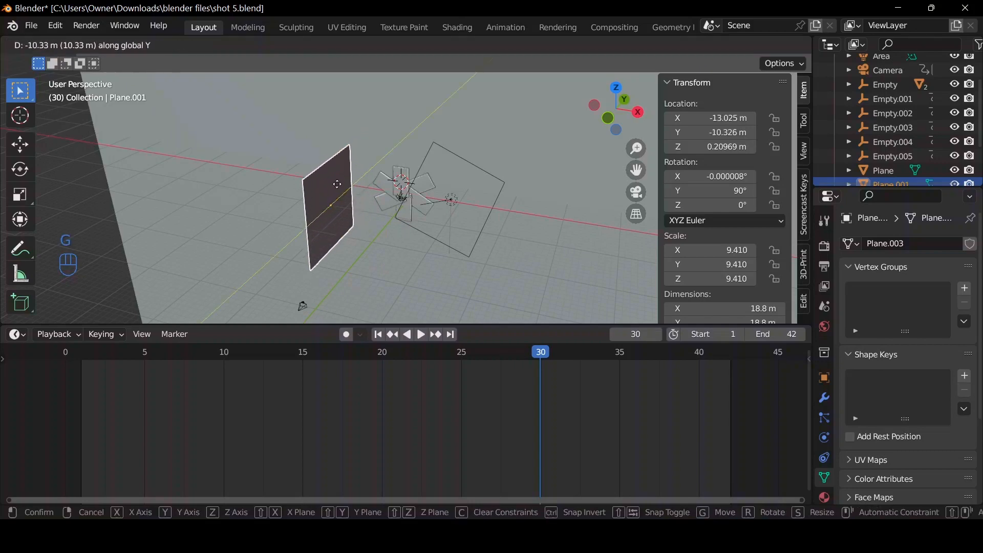
click(360, 200)
Move Plane.001 about -5.753 m along global X and scale it up uniformly by about 1.427.
key(g)
key(y)
key(x)
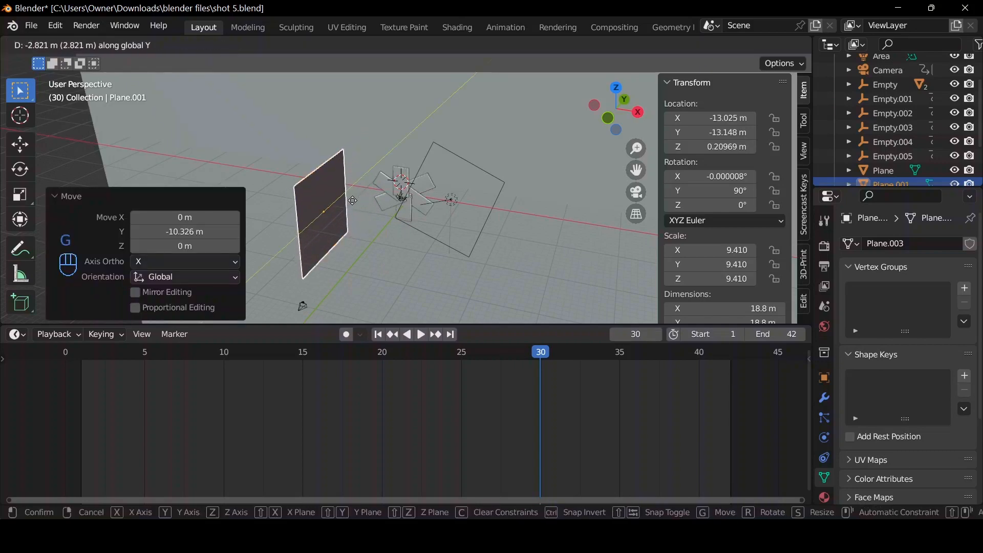
click(339, 205)
key(s)
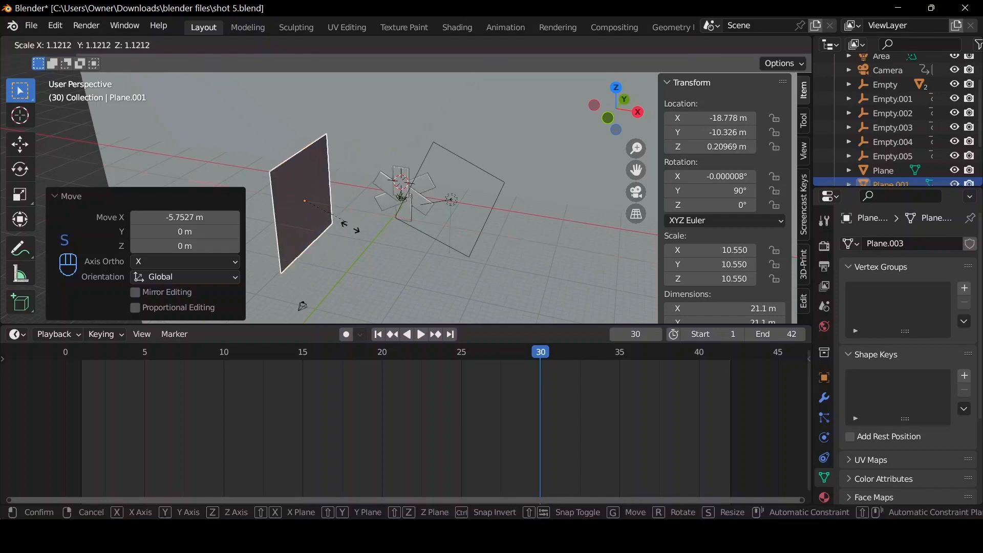
click(361, 236)
Inspect the adjusted side plane from several angles and check the shot through the camera in rendered shading.
drag(590, 109, 448, 199)
click(637, 193)
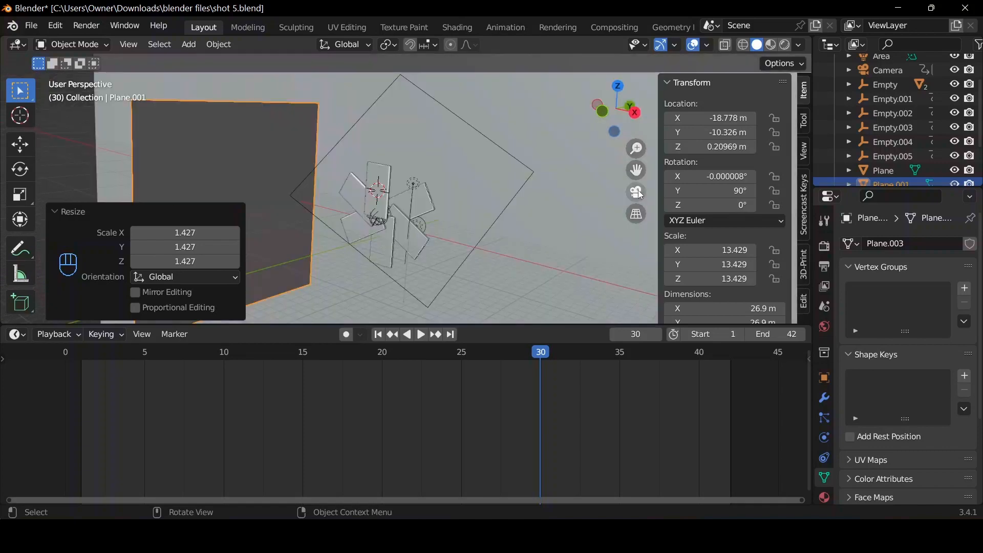
click(786, 45)
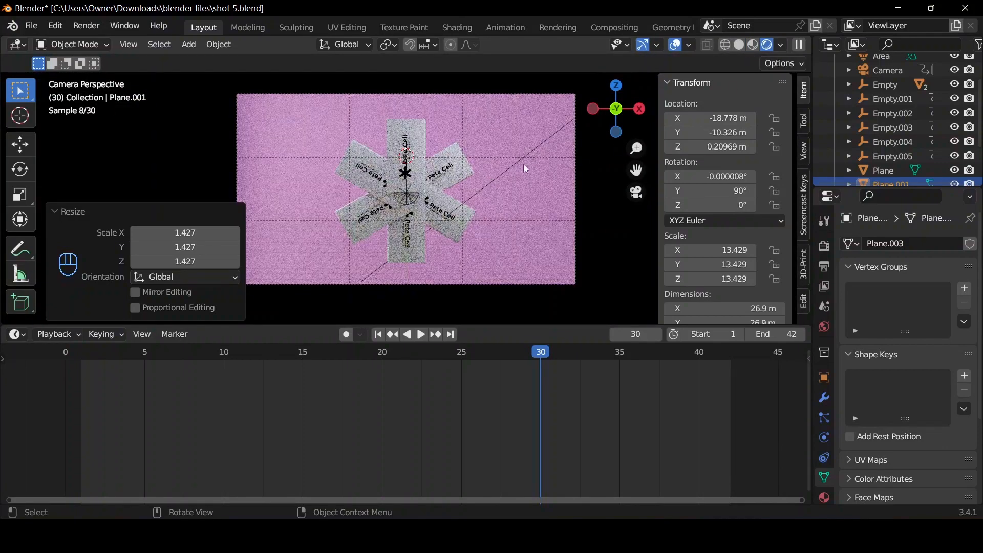
drag(616, 110, 558, 119)
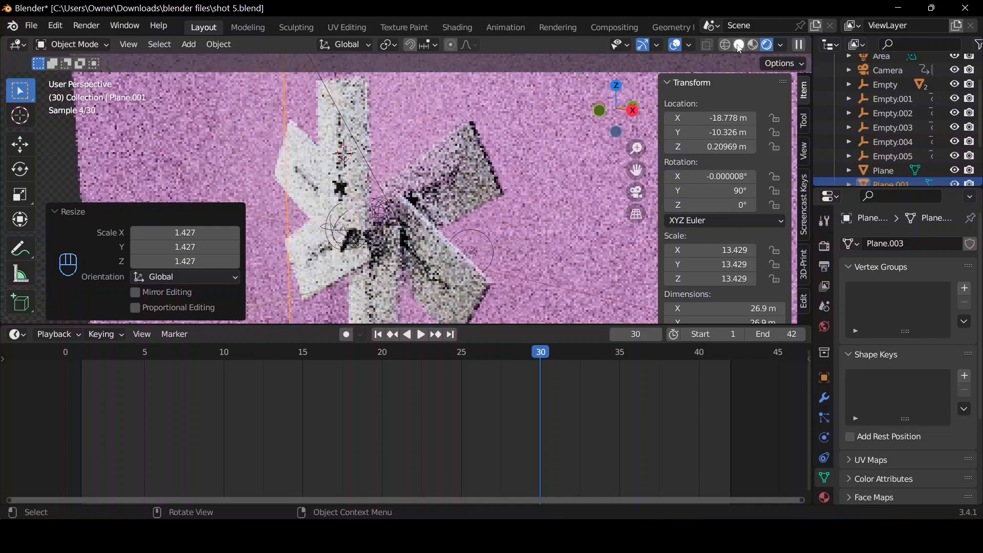
click(740, 45)
mouse_move(616, 110)
mouse_down()
mouse_move(599, 115)
mouse_move(614, 113)
mouse_up()
click(616, 113)
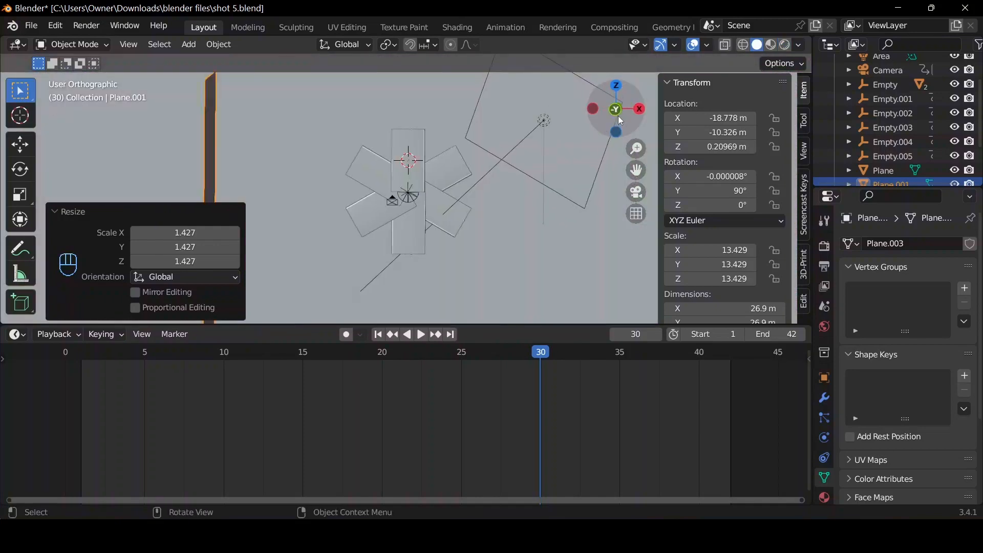
click(635, 191)
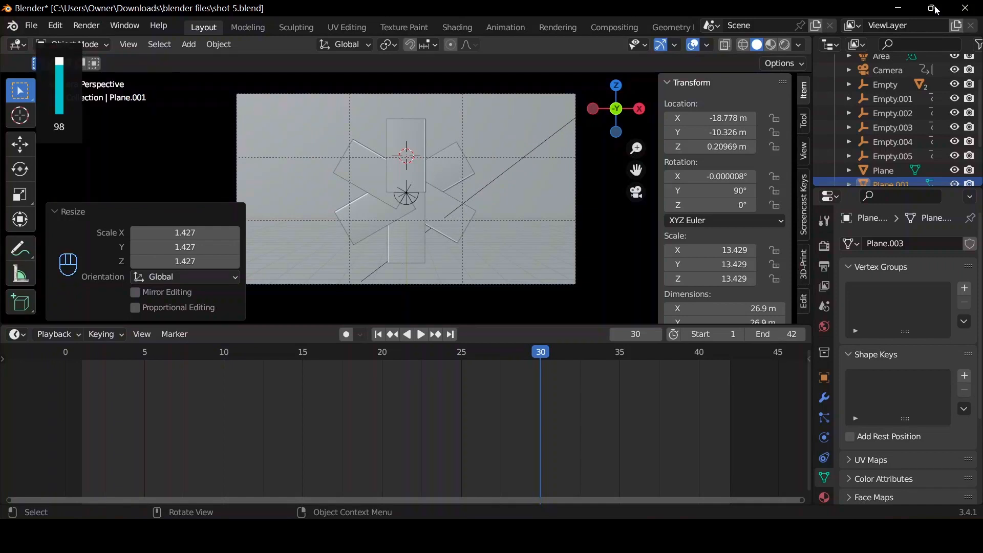
click(784, 45)
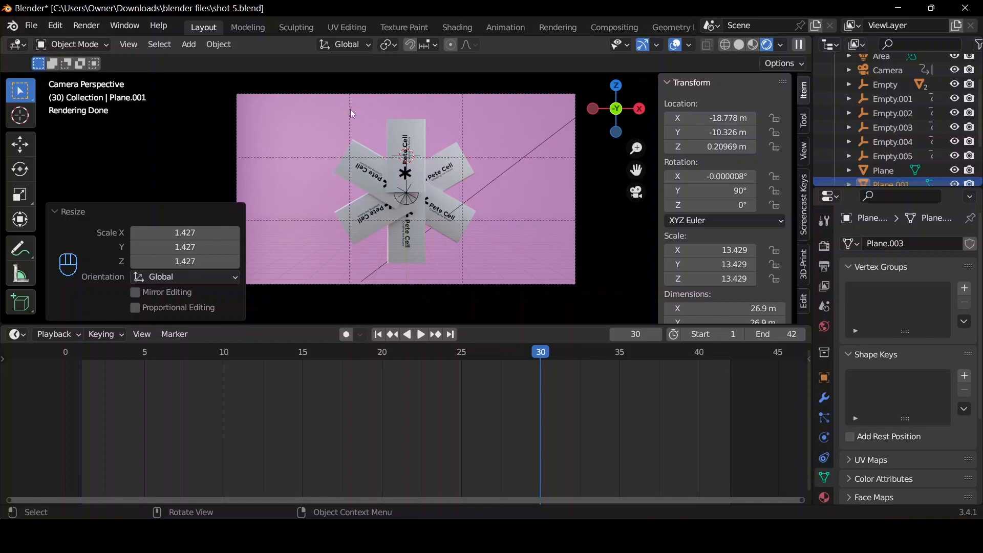
Select power ban.003 and switch to the Shading workspace with a rendered camera view.
click(384, 173)
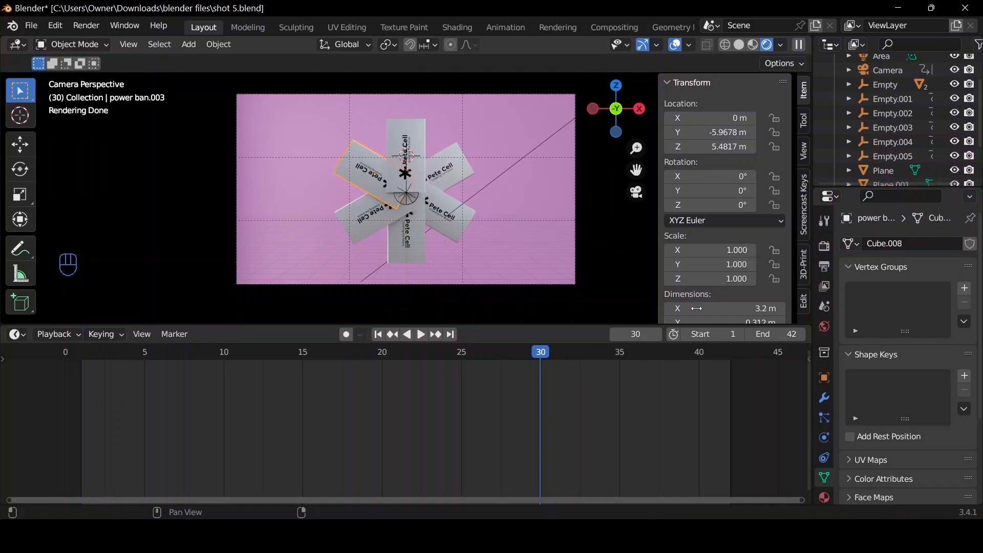
click(825, 399)
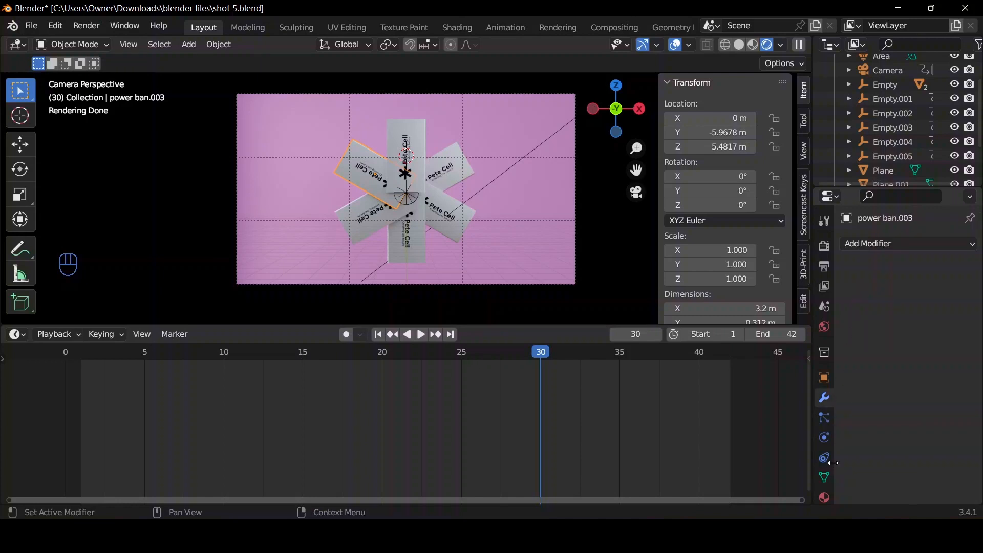
click(468, 26)
scroll(603, 327, down, 2)
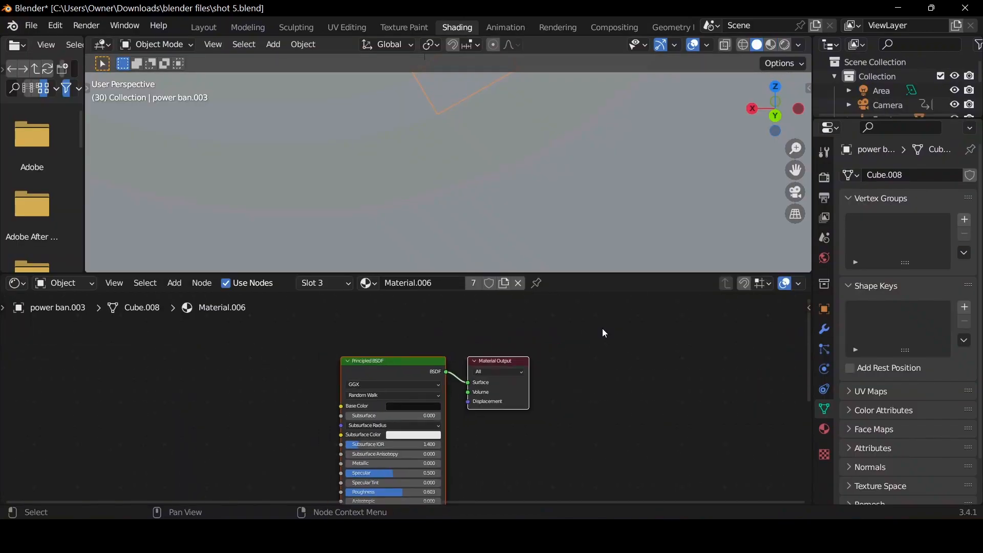
click(785, 47)
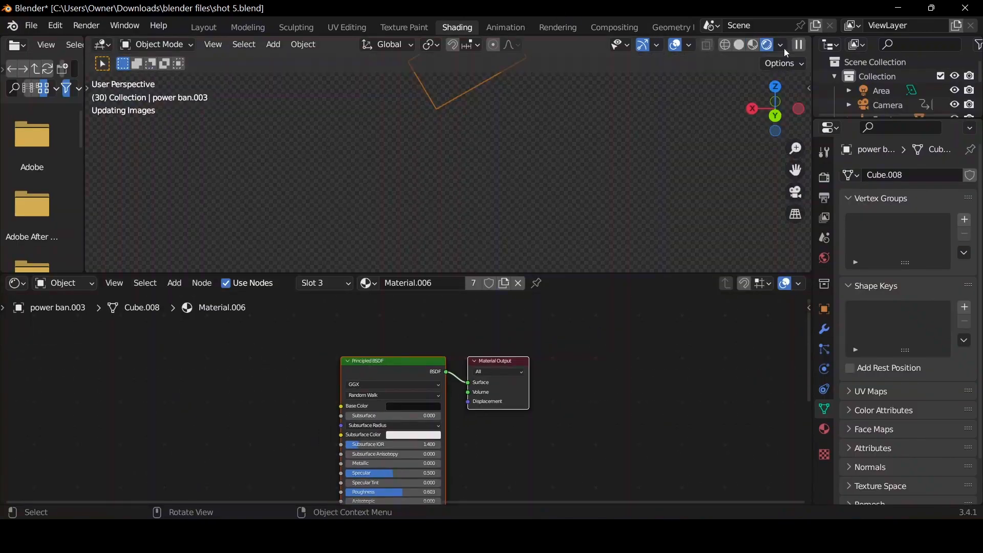
click(797, 196)
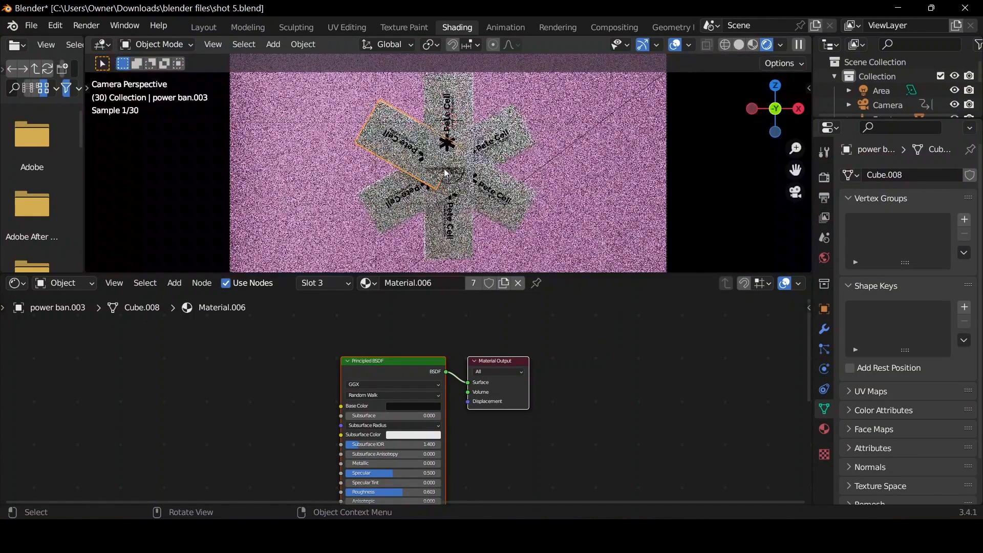
Make a separate copy of Material.002 for power ban.003 and set its Multiply node's B color to cyan.
click(825, 430)
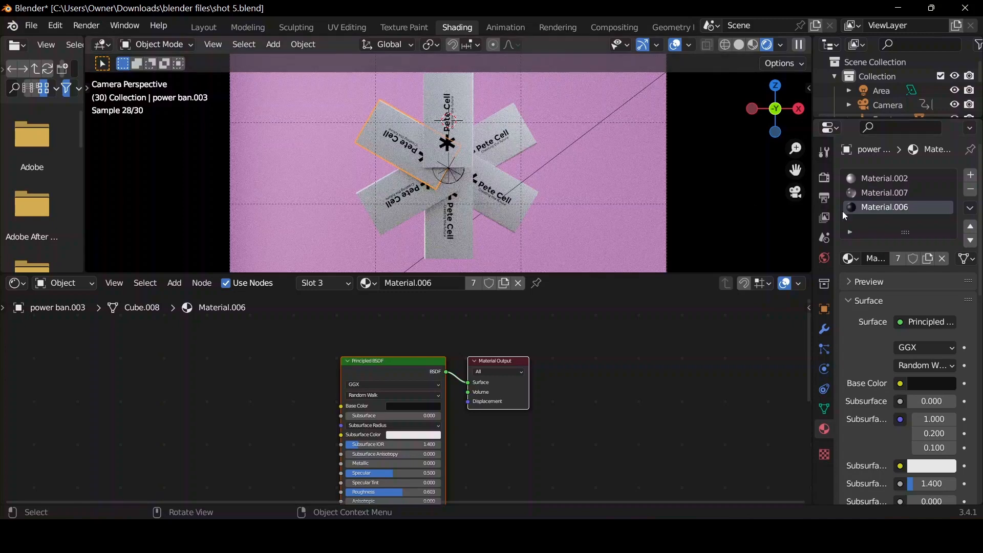
click(891, 178)
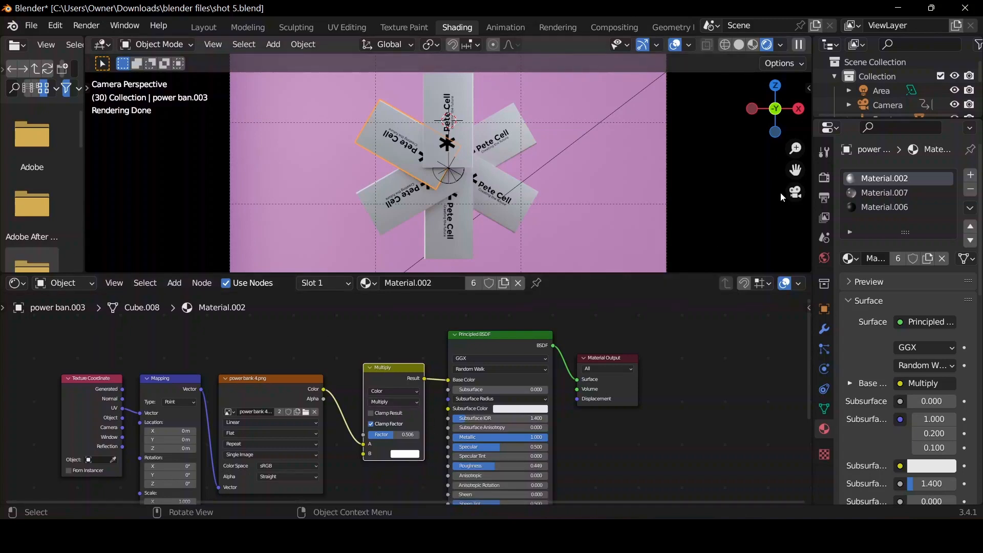
click(405, 455)
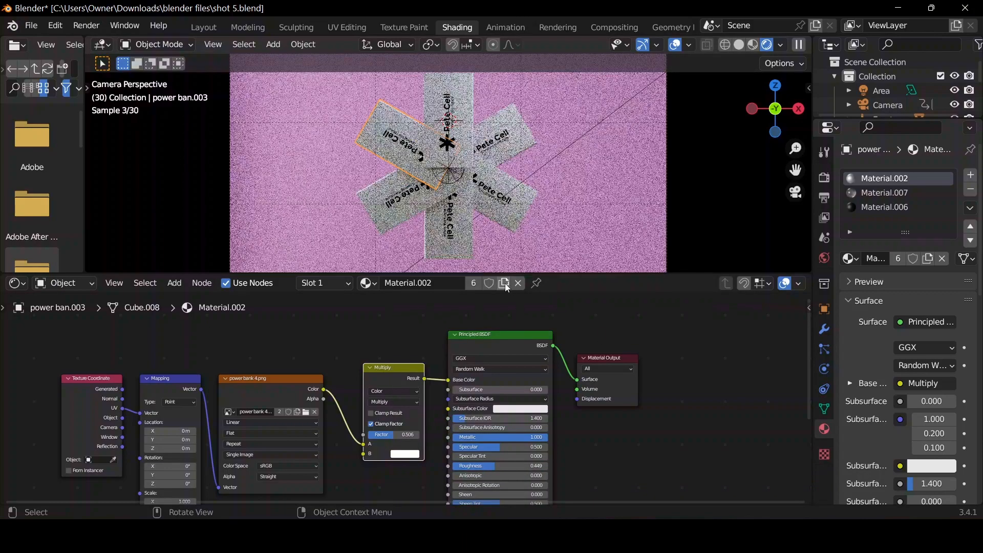
click(504, 283)
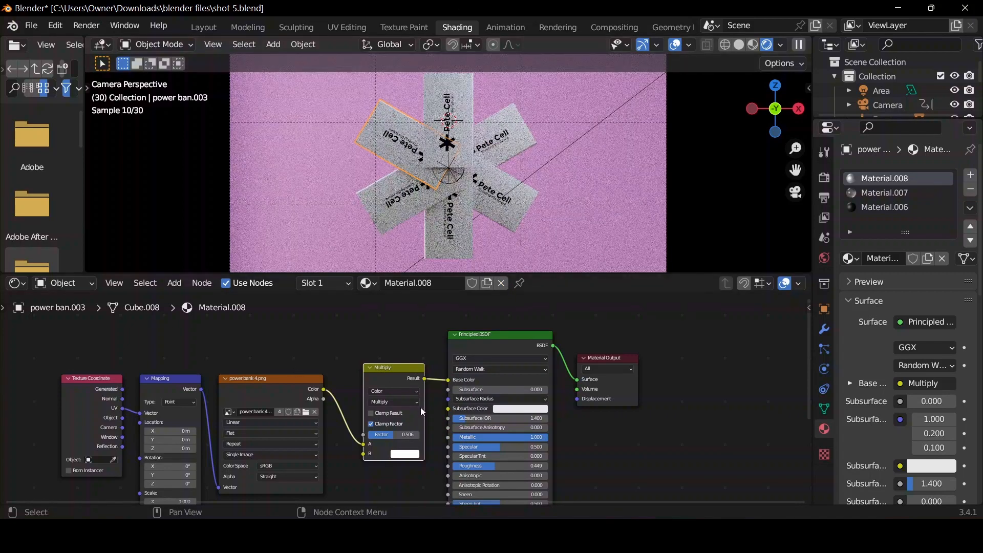
click(406, 455)
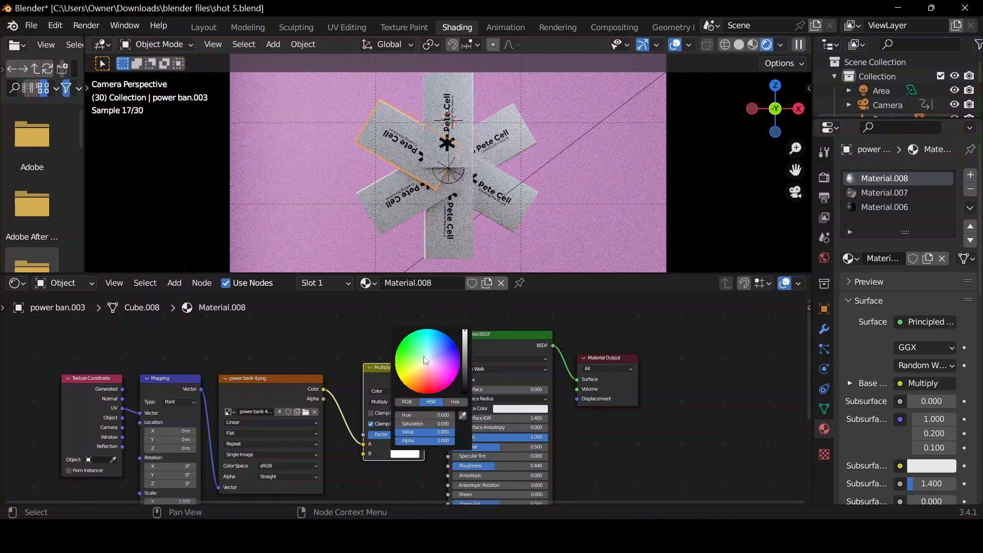
drag(430, 361, 426, 332)
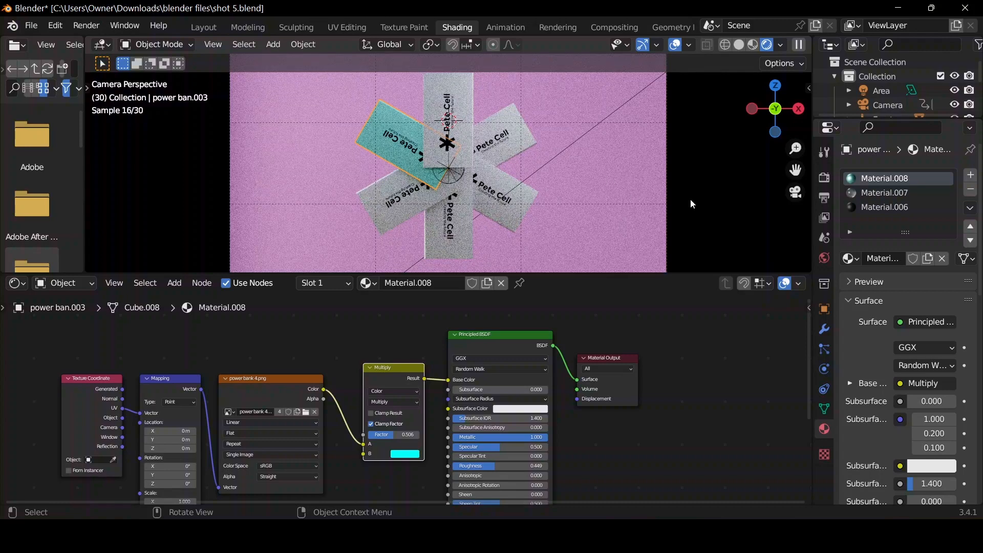
Give power ban.004 its own copy of Material.002 with the Multiply node's B color set to lime green.
click(403, 220)
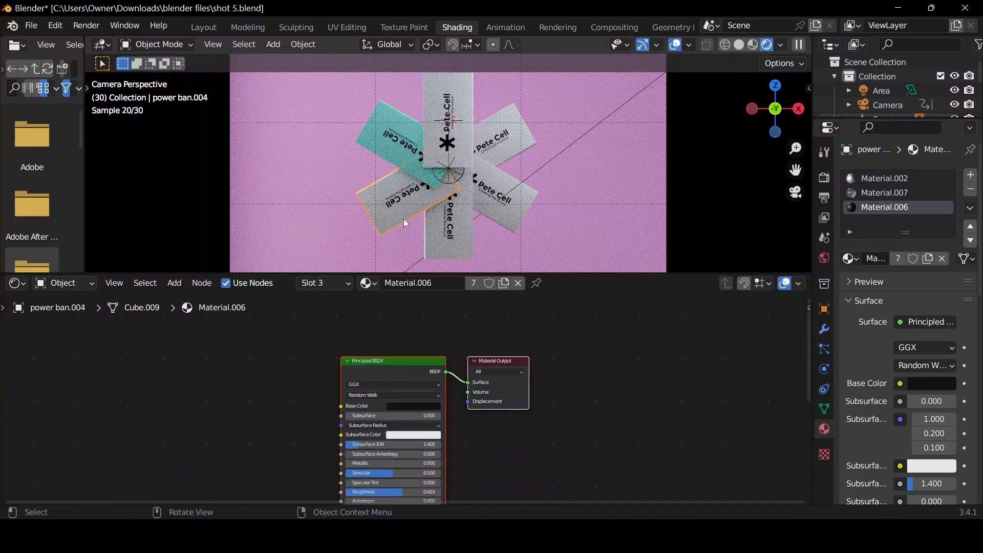
click(886, 179)
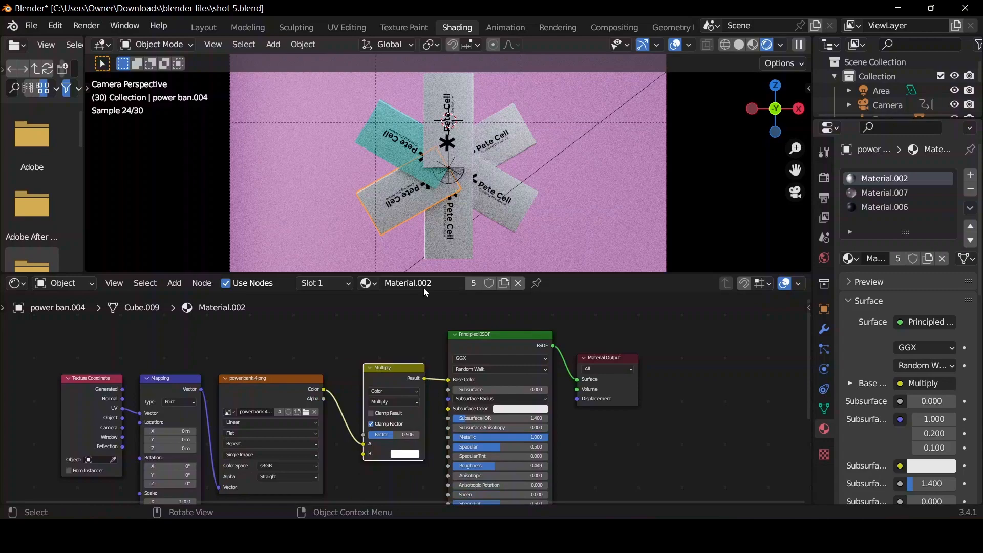
click(504, 283)
click(405, 454)
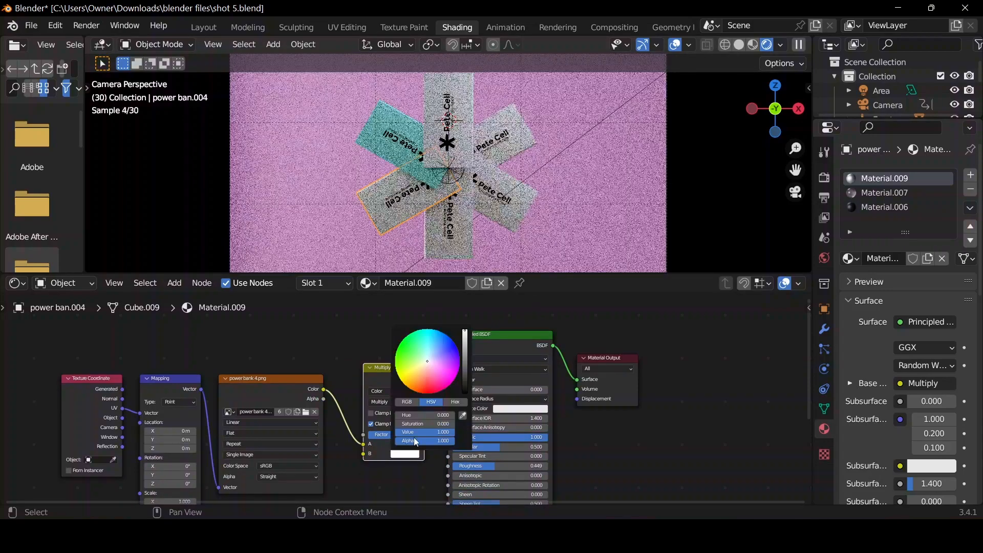
click(415, 366)
drag(415, 365, 396, 368)
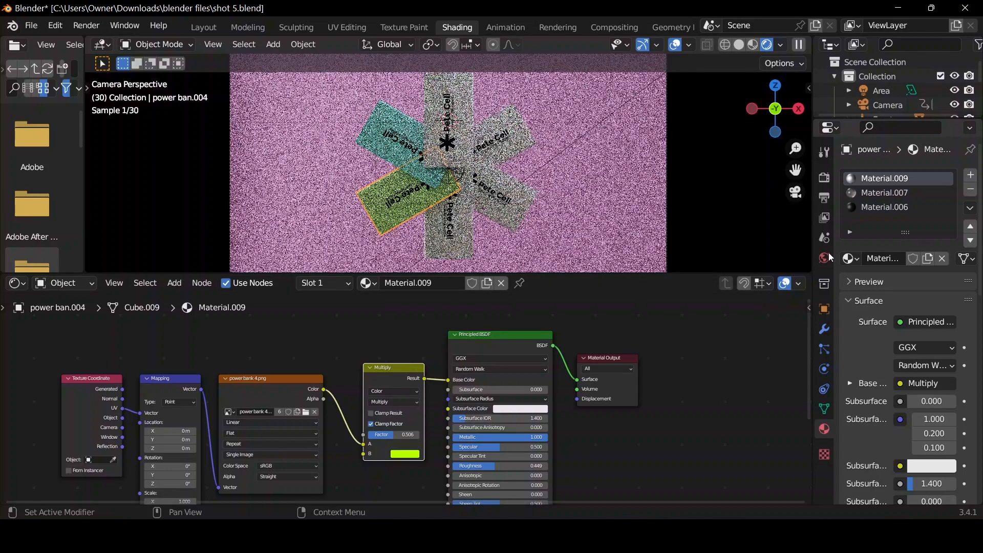
click(876, 207)
Give power ban.005 its own copy of Material.002 and set the Multiply node's B color to orange.
click(465, 233)
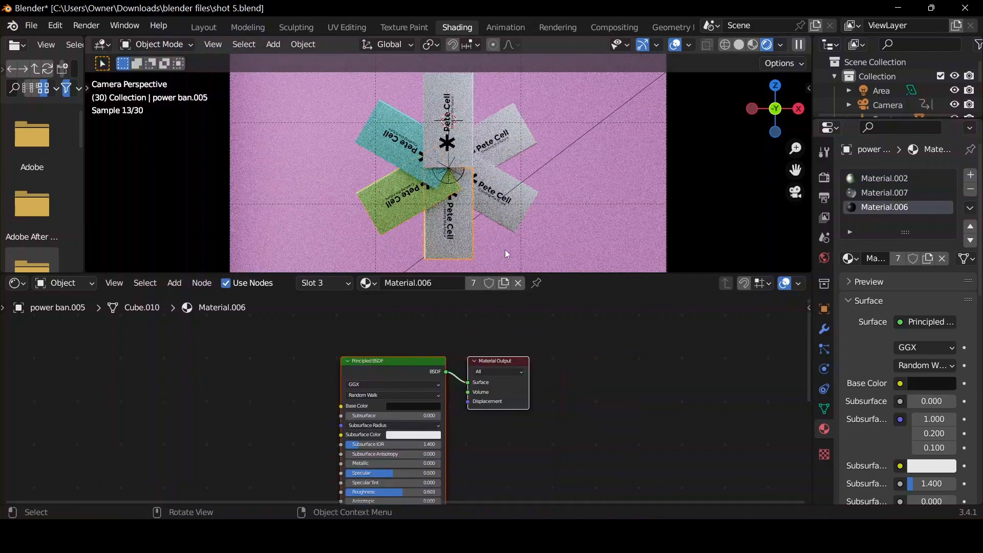
click(870, 179)
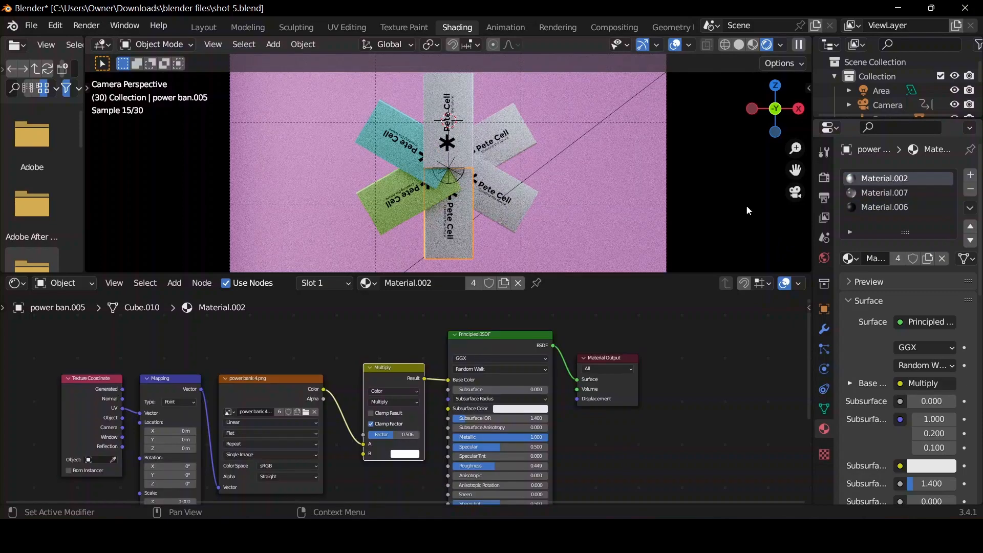
click(503, 283)
click(416, 454)
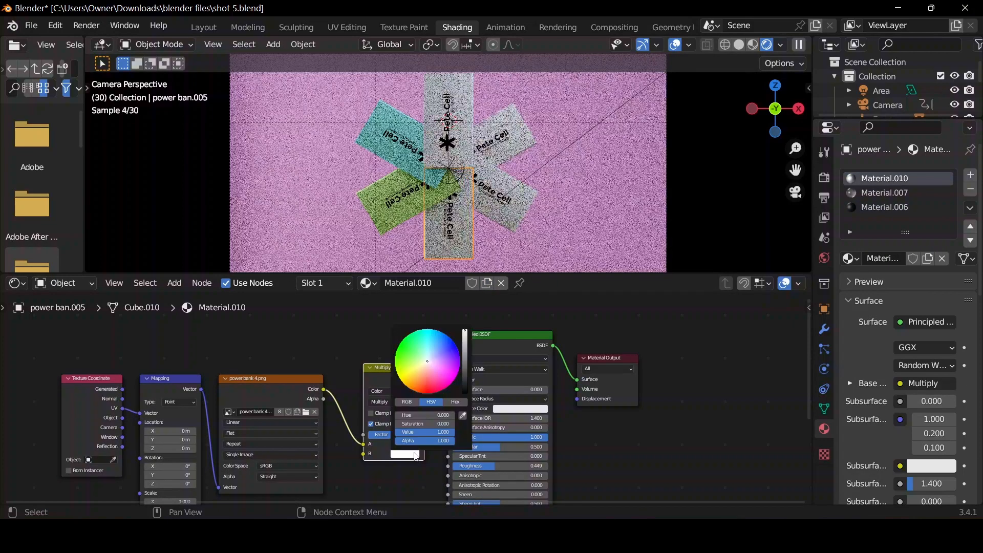
click(421, 375)
drag(421, 375, 412, 390)
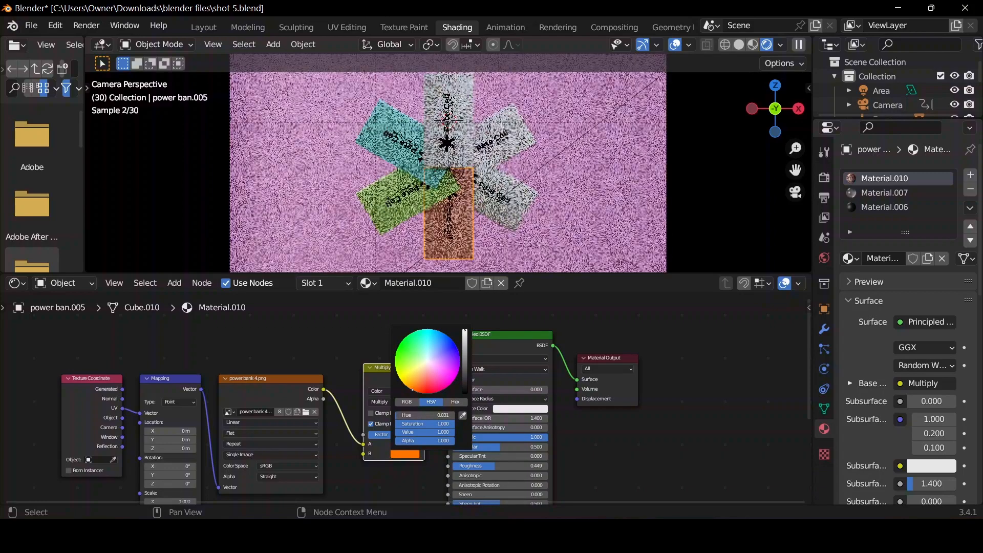
Give power ban.006 its own copy of Material.002 and set the Multiply node's B color to magenta pink.
click(520, 194)
click(886, 178)
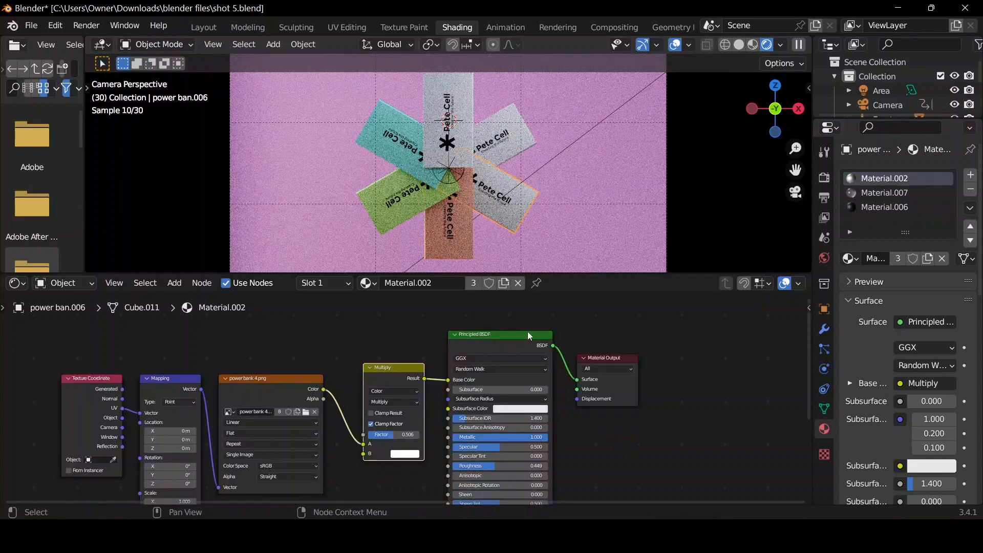
click(504, 283)
click(415, 454)
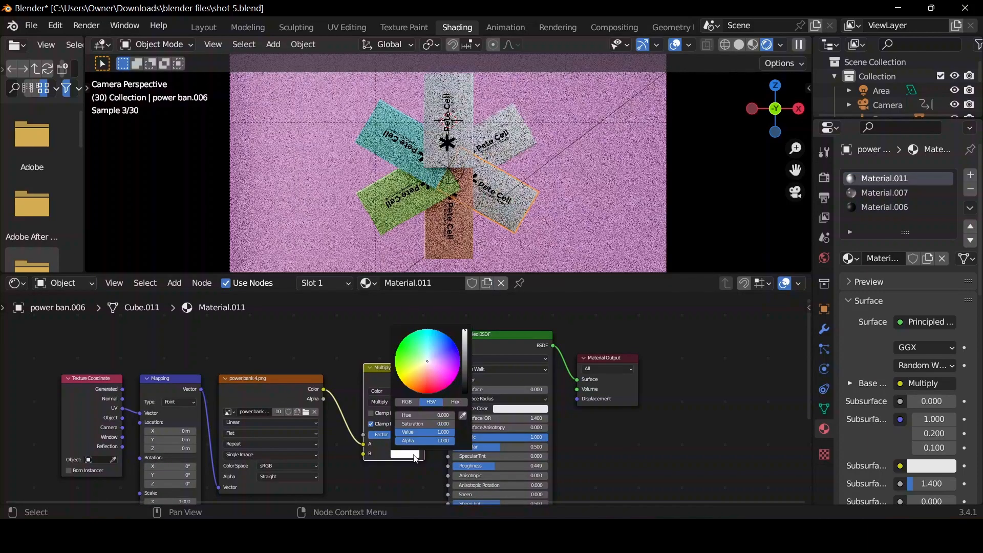
drag(428, 363, 443, 381)
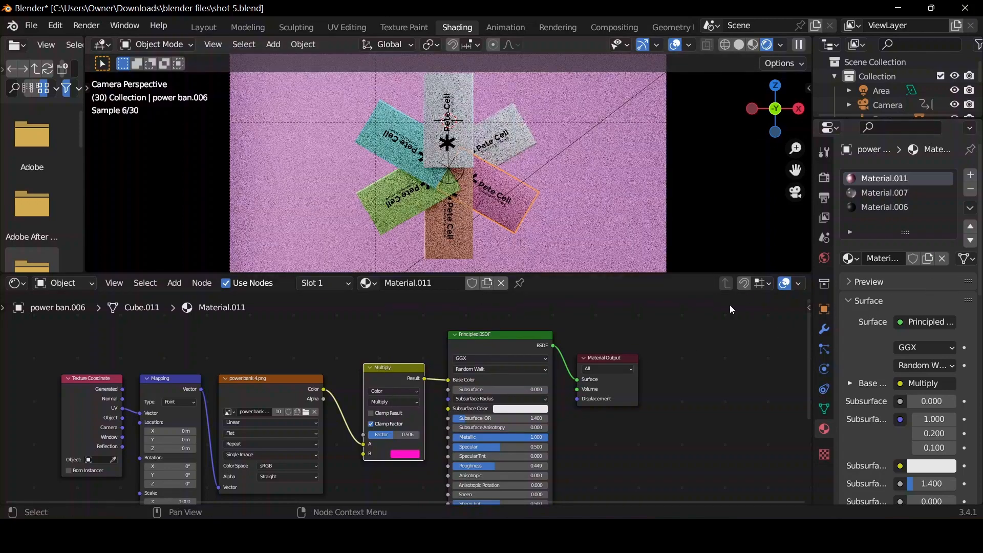
Give power ban.007 its own copy of Material.002 and set the Multiply node's B color to purple.
click(529, 137)
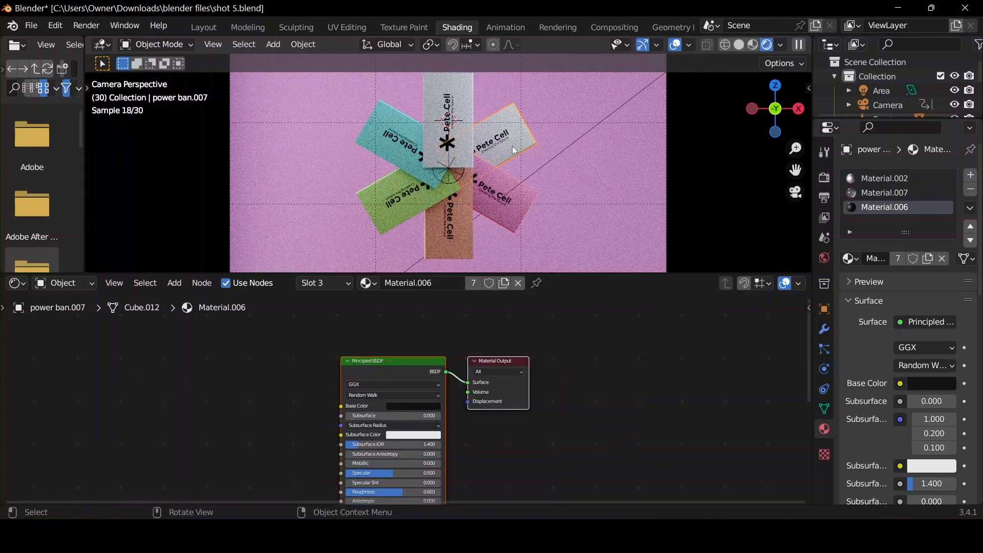
click(879, 178)
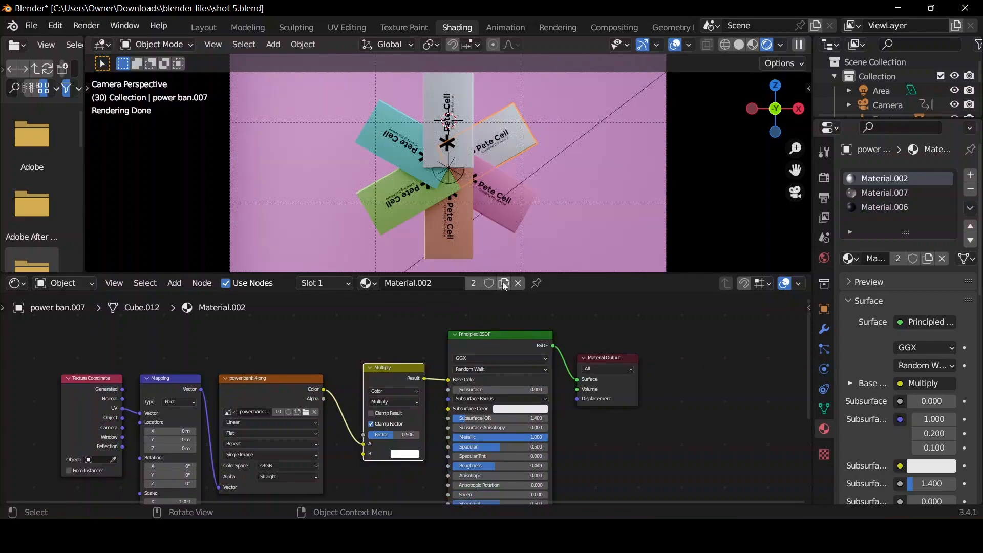
click(501, 285)
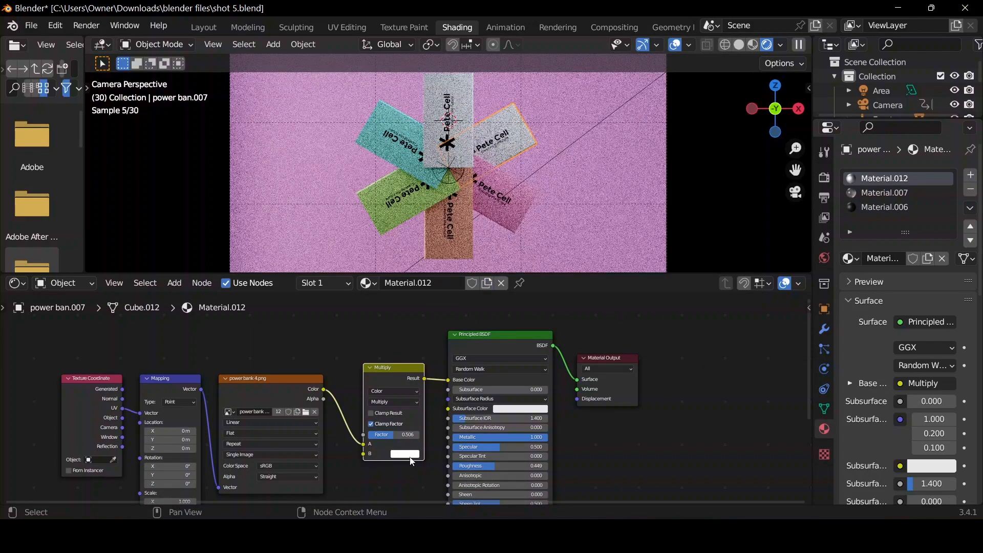
click(405, 454)
click(436, 363)
drag(435, 363, 459, 363)
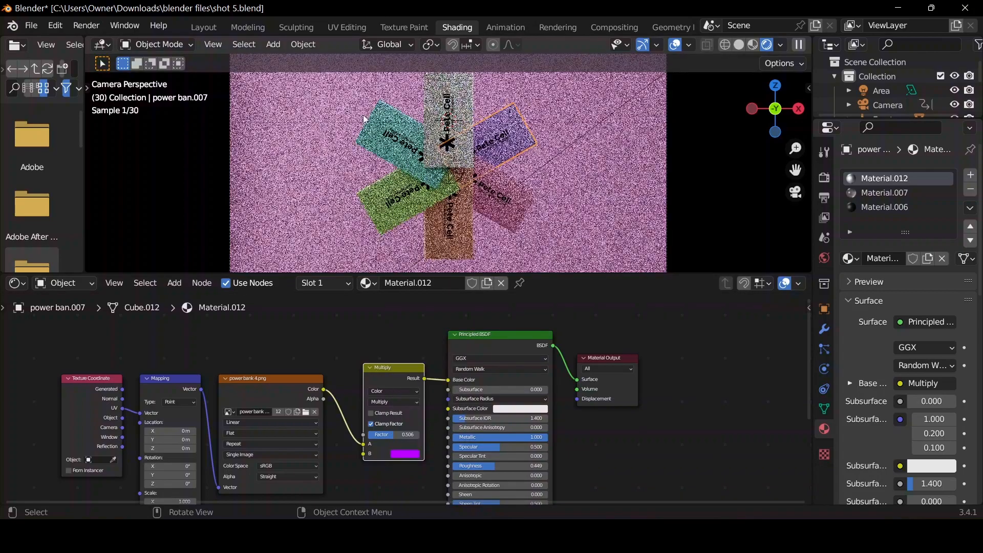
Return to the Layout workspace, hide the viewport overlays and play the rendered camera view's animation from frame 1.
click(199, 28)
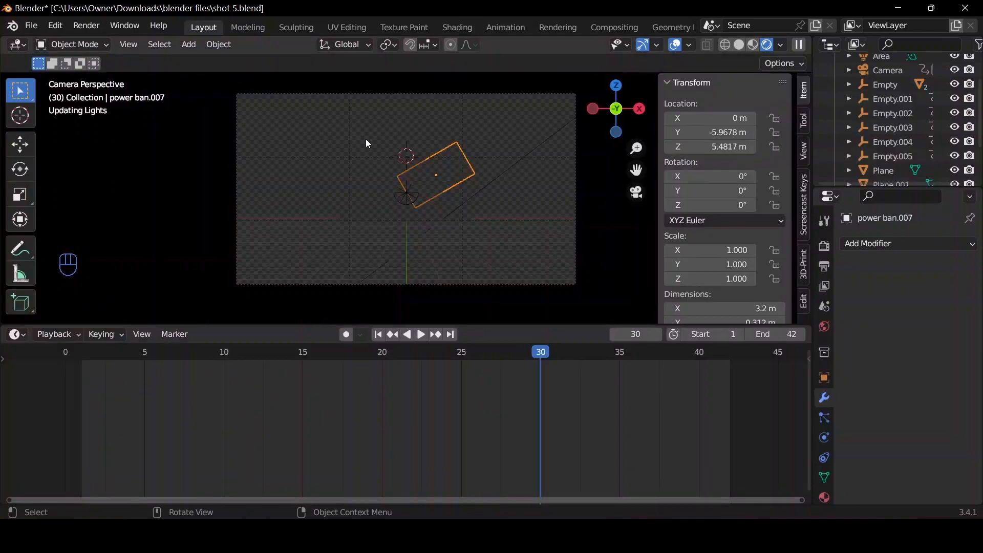
click(677, 44)
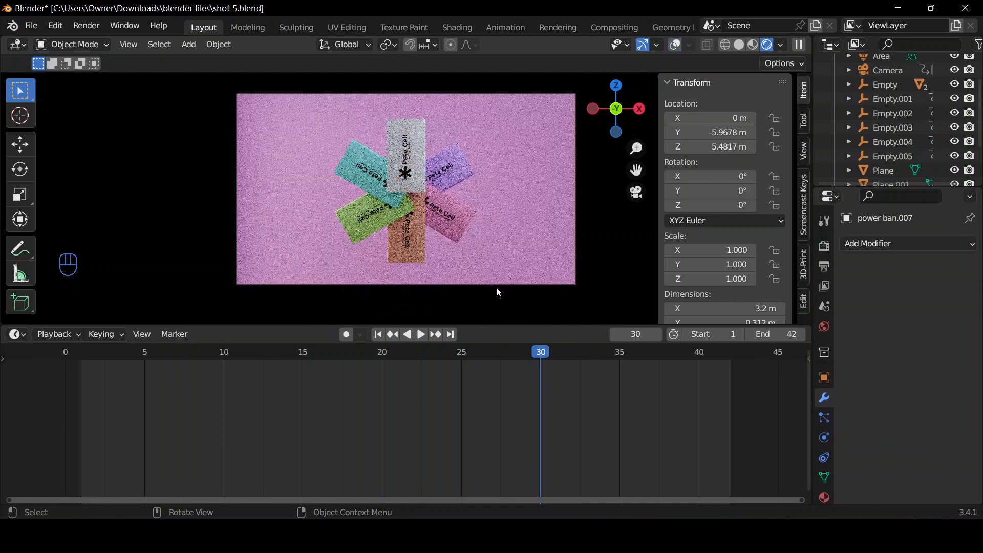
click(378, 334)
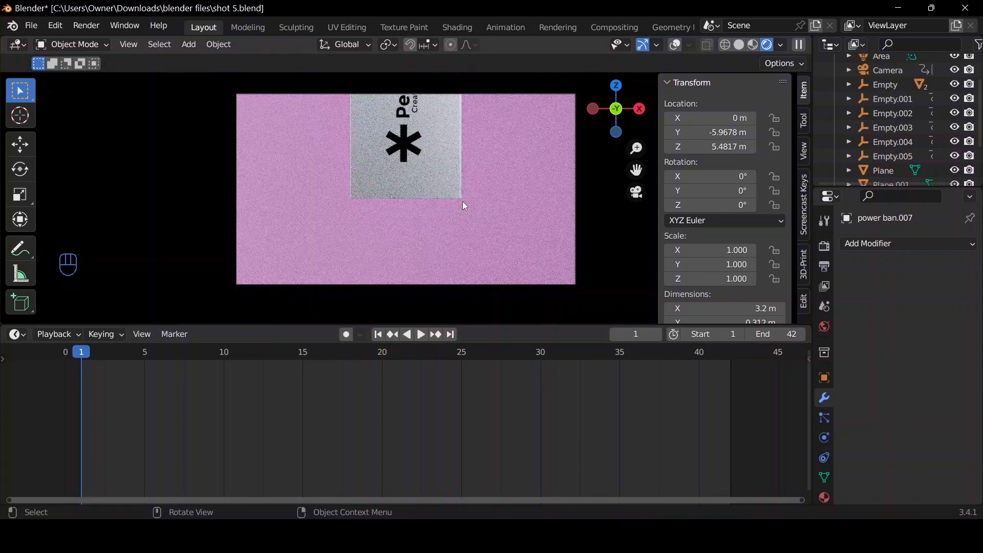
key(space)
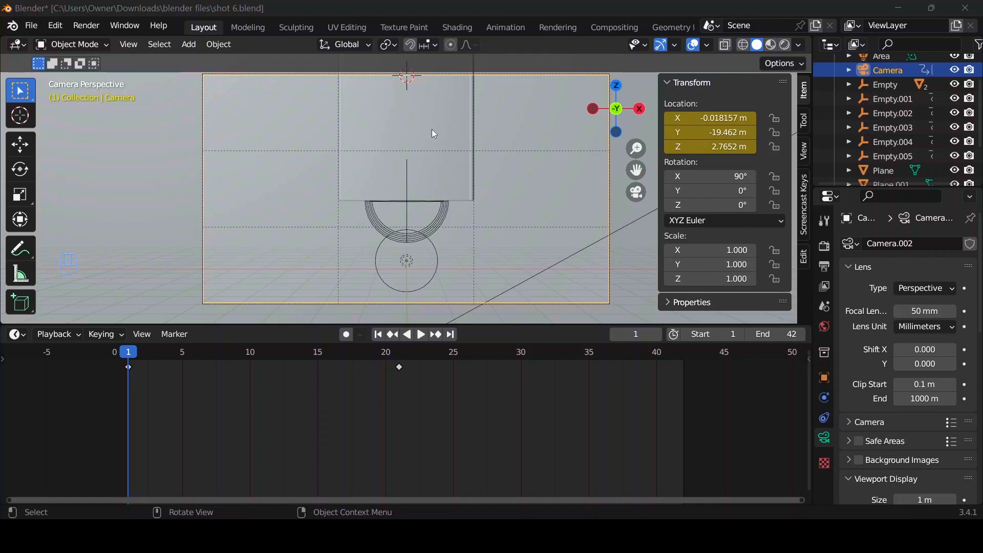
In shot 6, delete the five duplicate power banks behind the front one, power ban.003 through power ban.007.
click(438, 145)
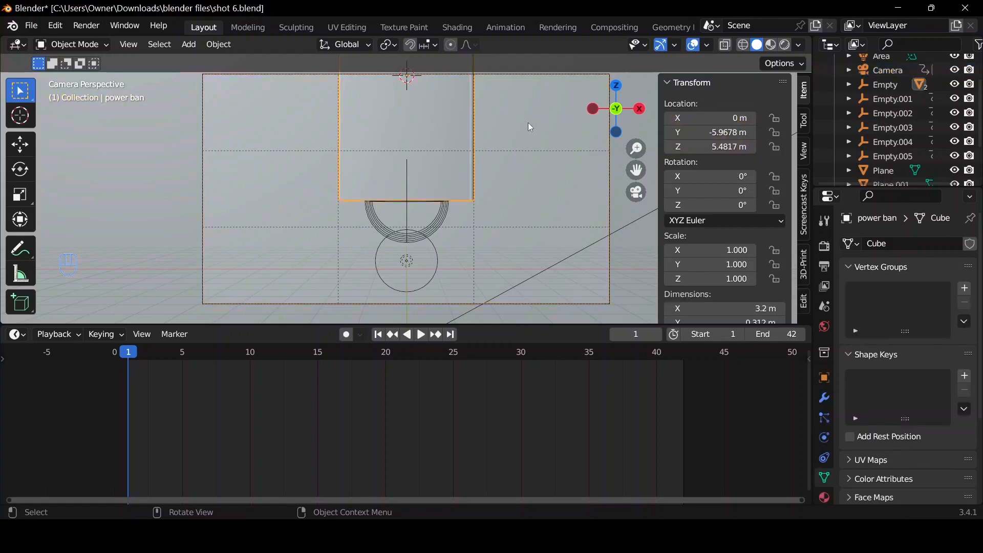
drag(620, 117, 434, 216)
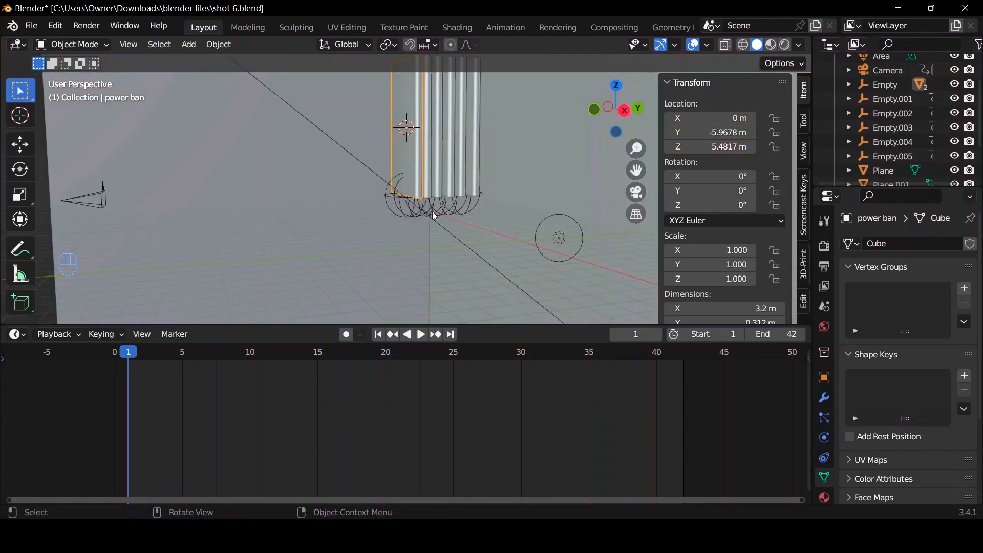
click(460, 172)
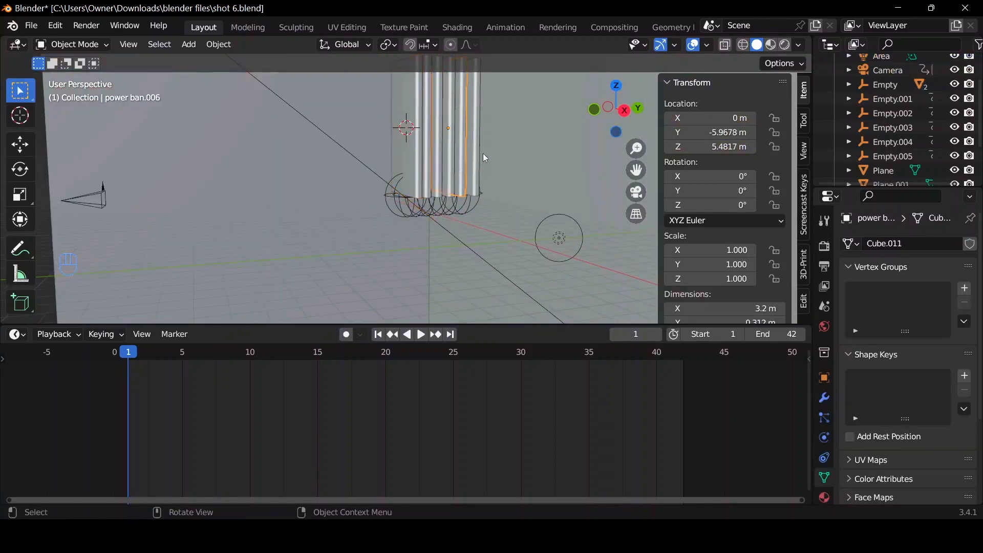
shift+click(435, 164)
shift+click(437, 163)
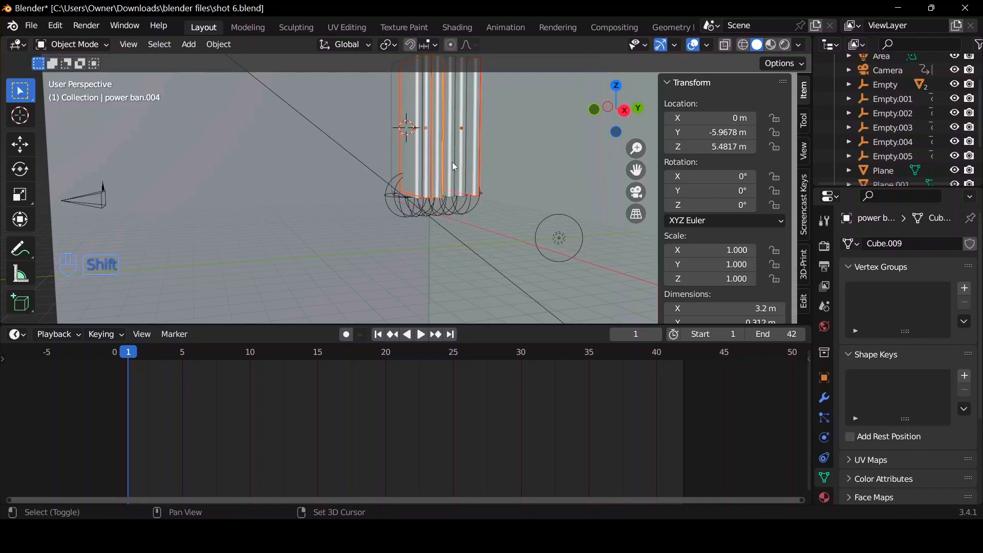
shift+click(453, 162)
shift+click(465, 160)
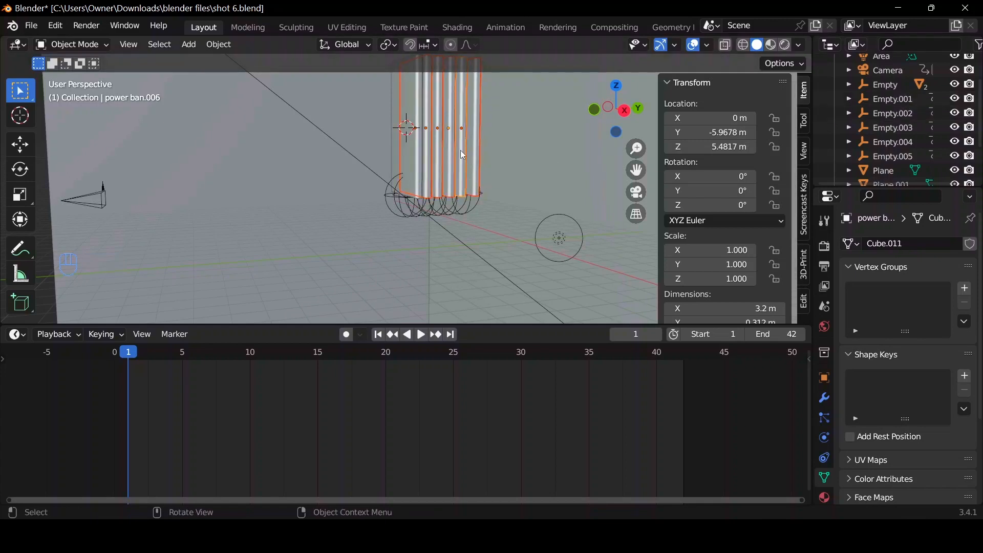
key(Delete)
Delete the duplicates' sphere empties Empty.001 through Empty.005, keeping the original Empty.
click(451, 188)
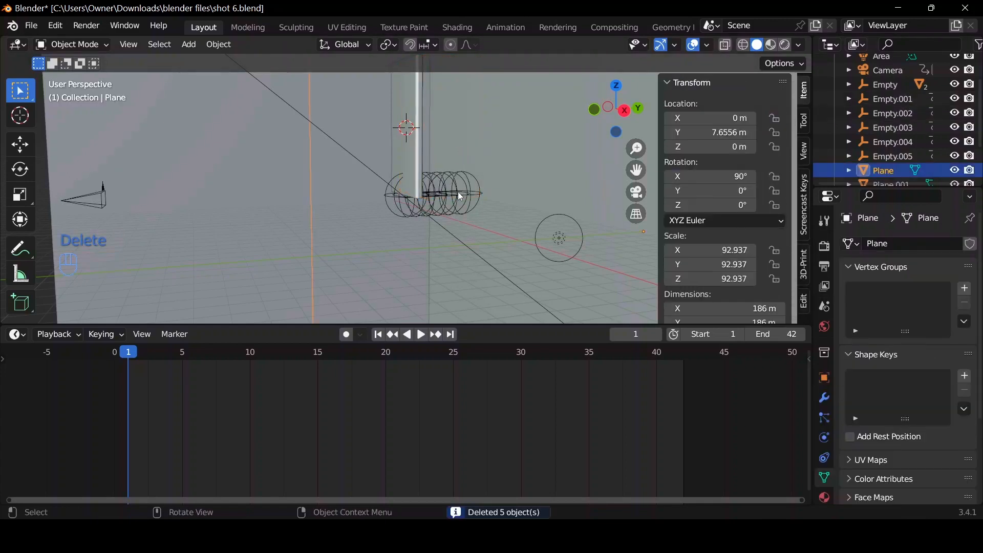
click(878, 99)
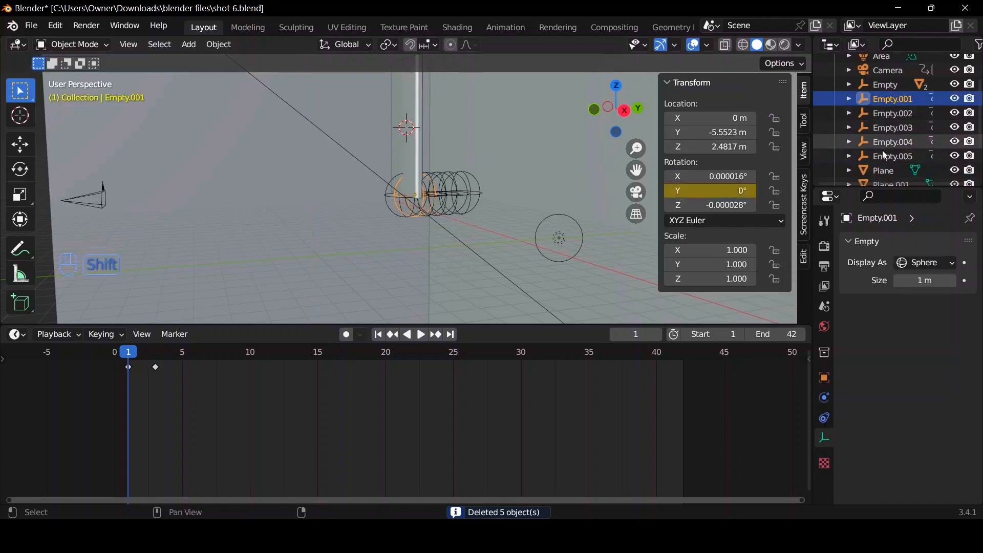
shift+click(880, 85)
shift+click(880, 154)
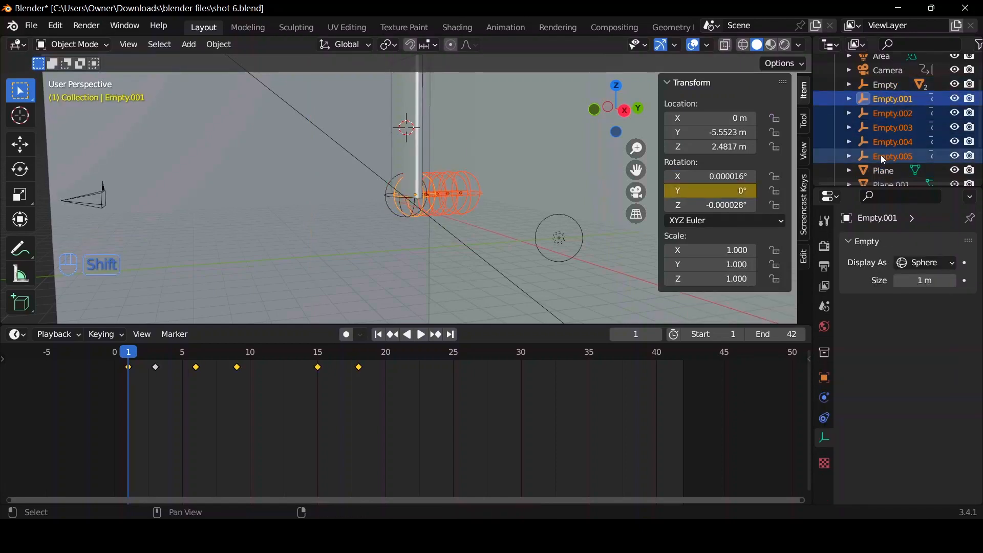
key(Delete)
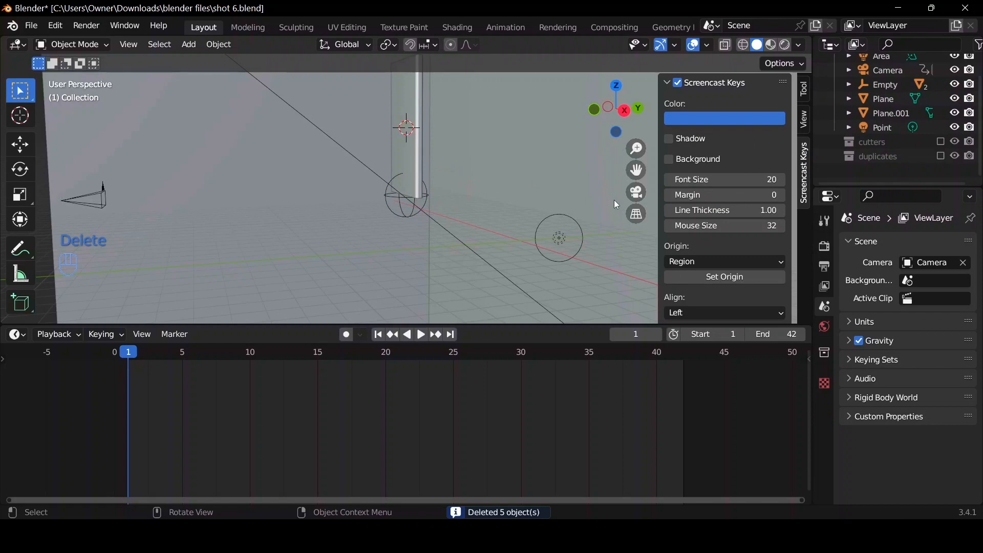
Delete the remaining sphere Empty at the base of the power bank.
click(410, 205)
click(410, 210)
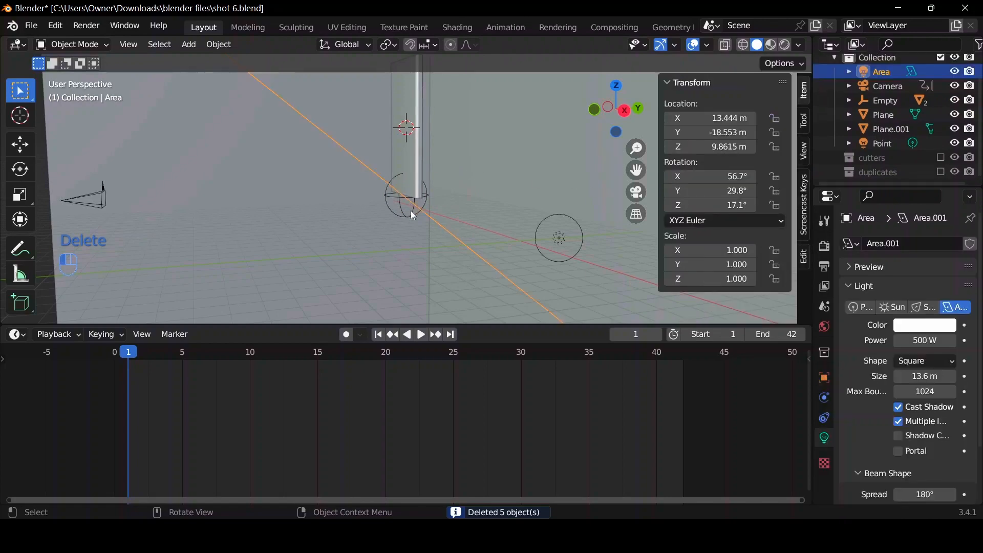
key(Delete)
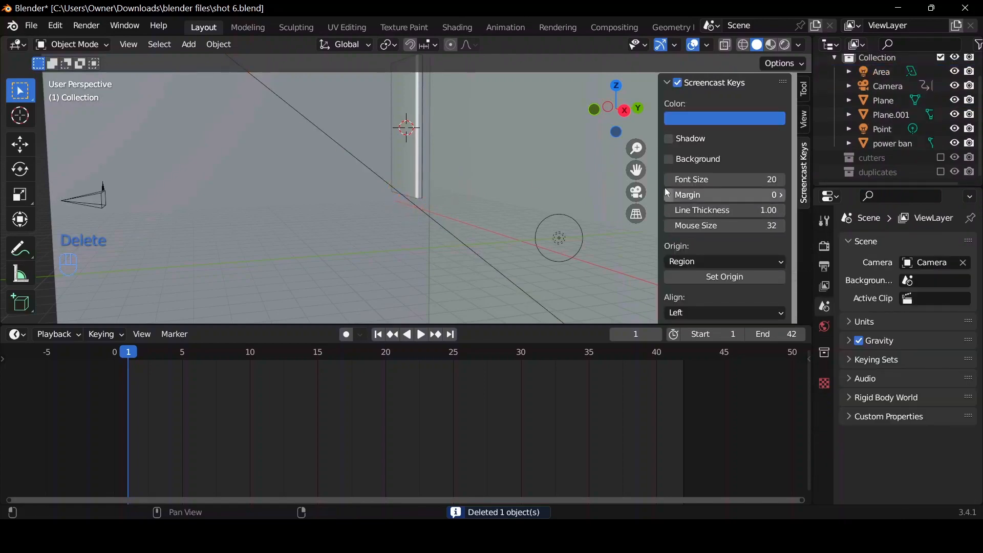
Frame the power bank in front orthographic view and align the camera to that view.
drag(598, 110, 609, 115)
click(609, 115)
scroll(405, 205, up, 8)
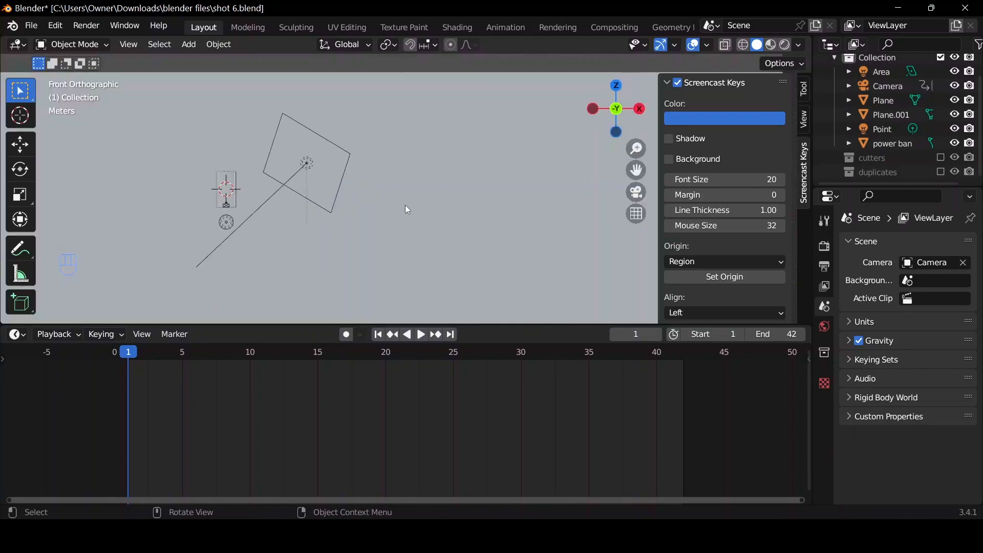
scroll(569, 189, down, 5)
click(219, 188)
key(comma)
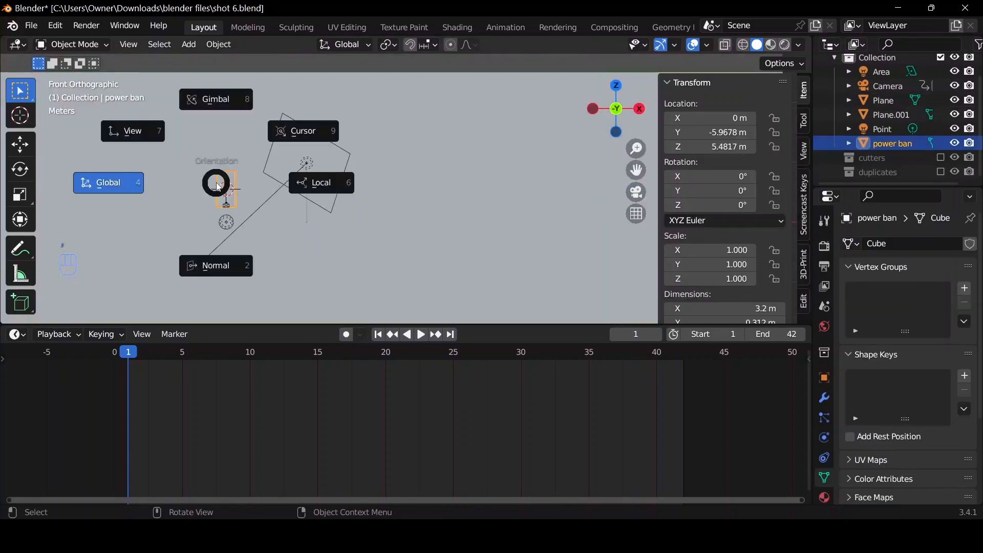
key(KP_Decimal)
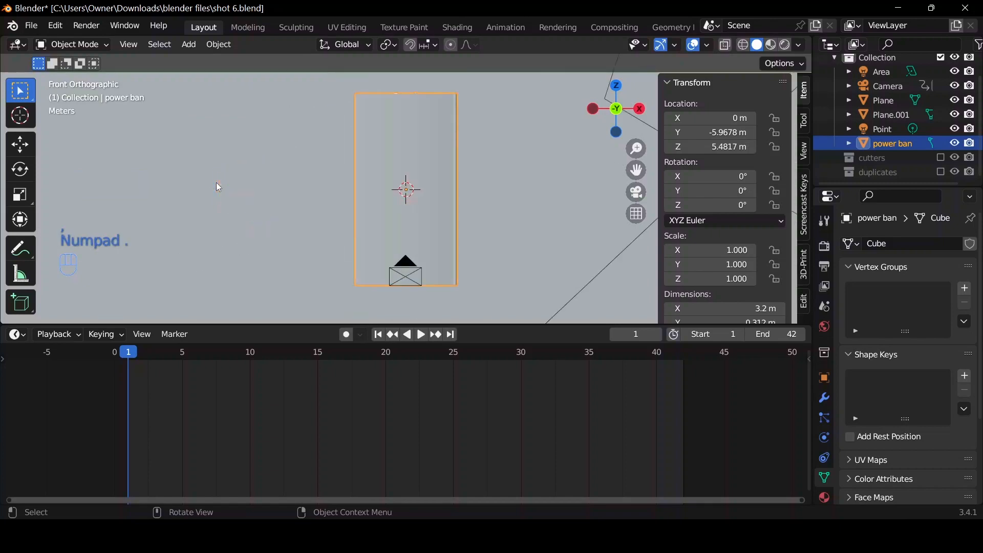
scroll(284, 178, down, 3)
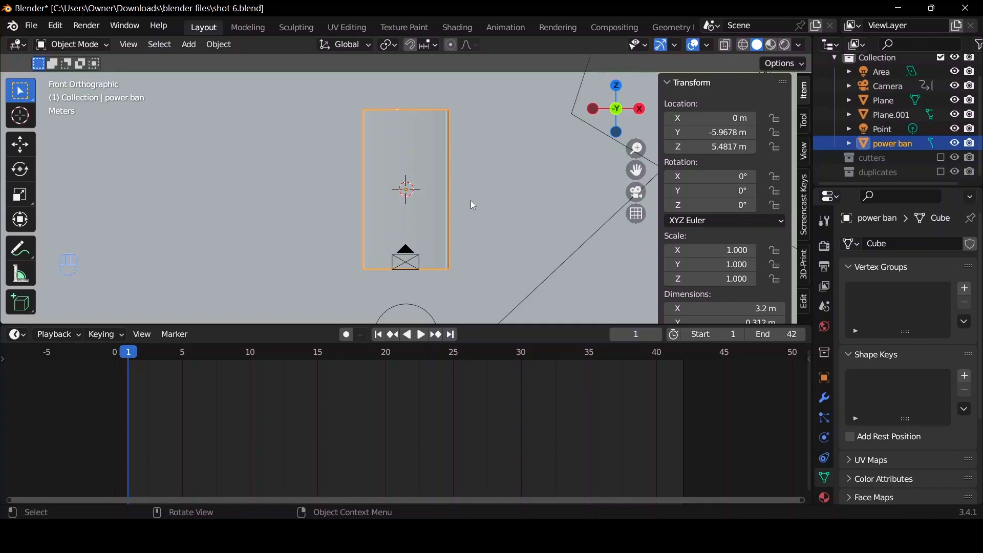
key(ctrl+alt+KP_0)
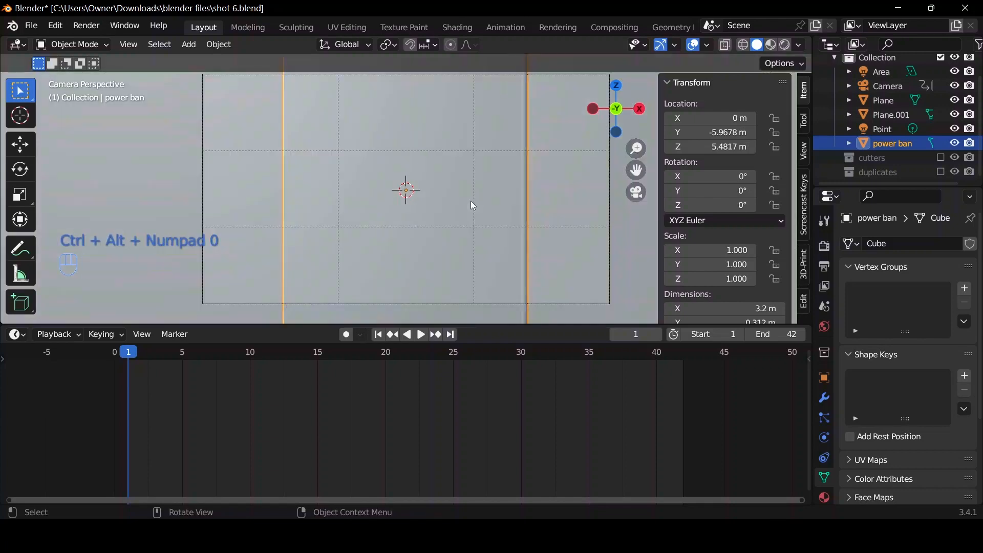
Delete all keyframes of the Camera.
click(879, 87)
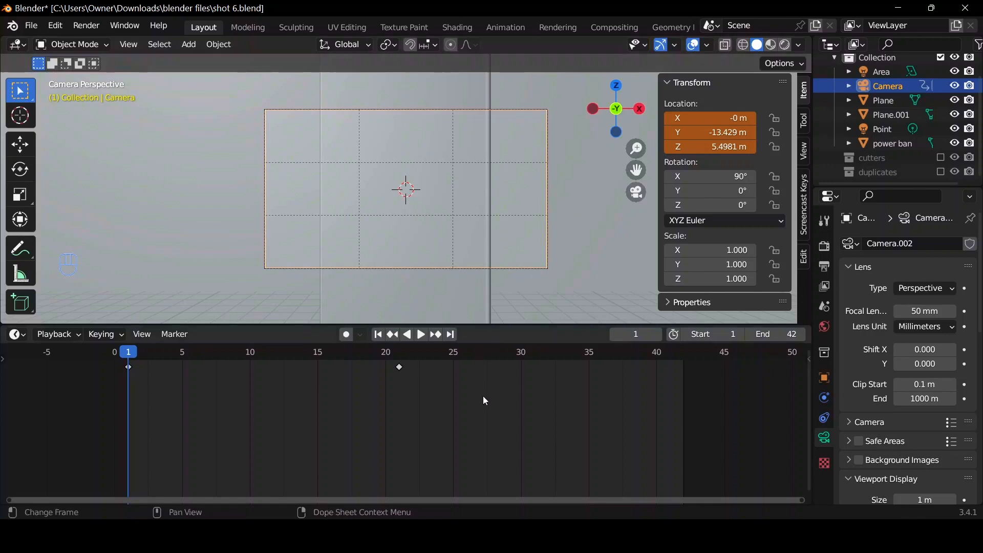
key(a)
key(Delete)
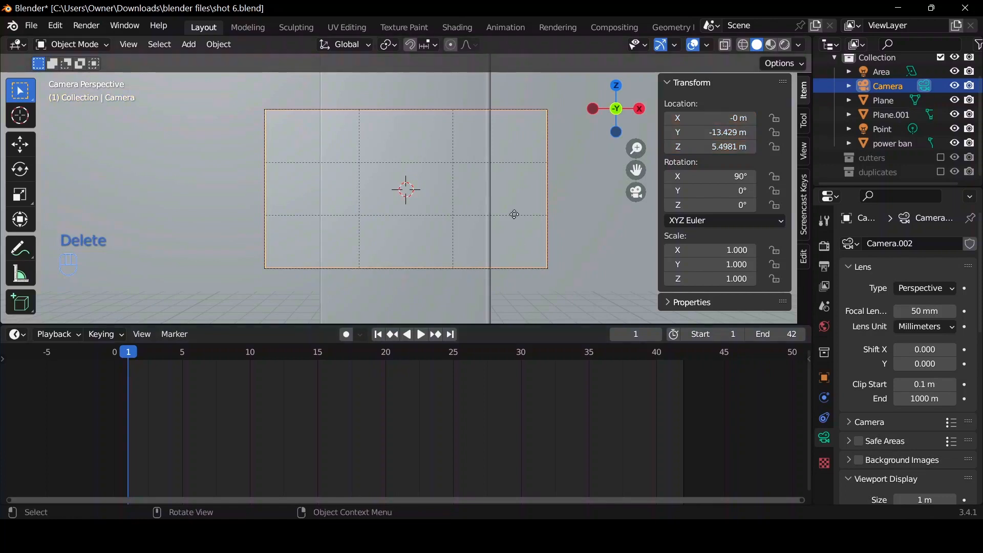
Move the camera about 16 m back along its local Z axis so the whole power bank fits in frame.
key(g)
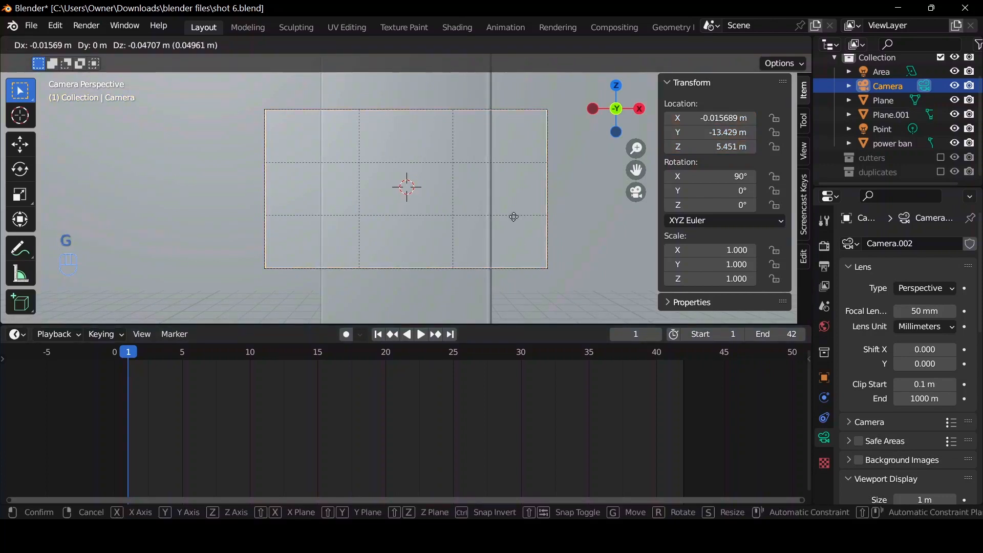
key(z)
key(z)
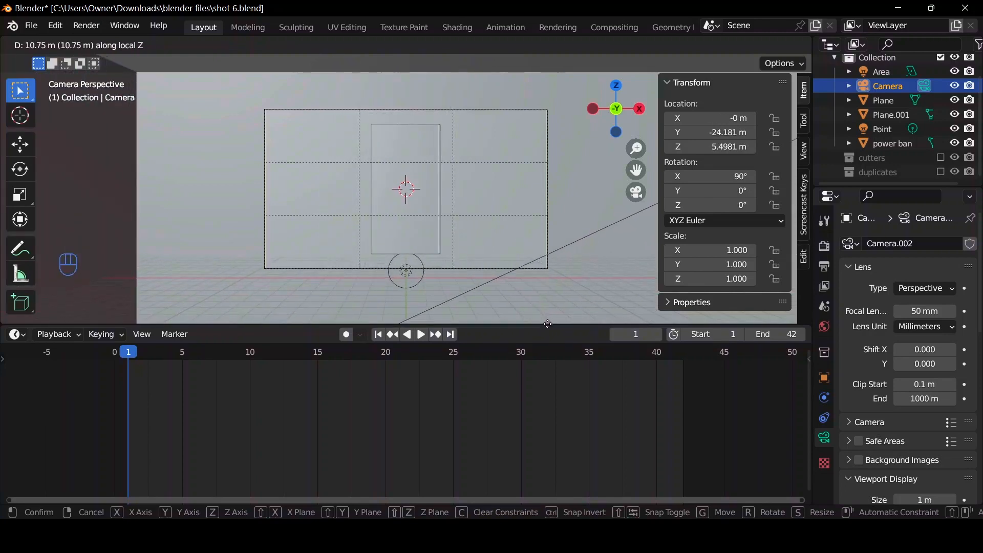
click(485, 190)
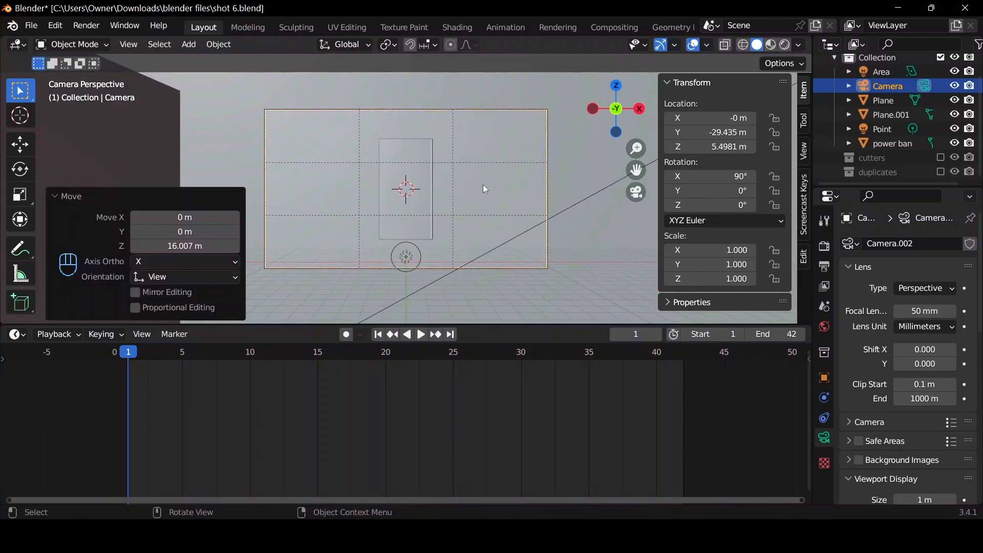
scroll(485, 189, up, 2)
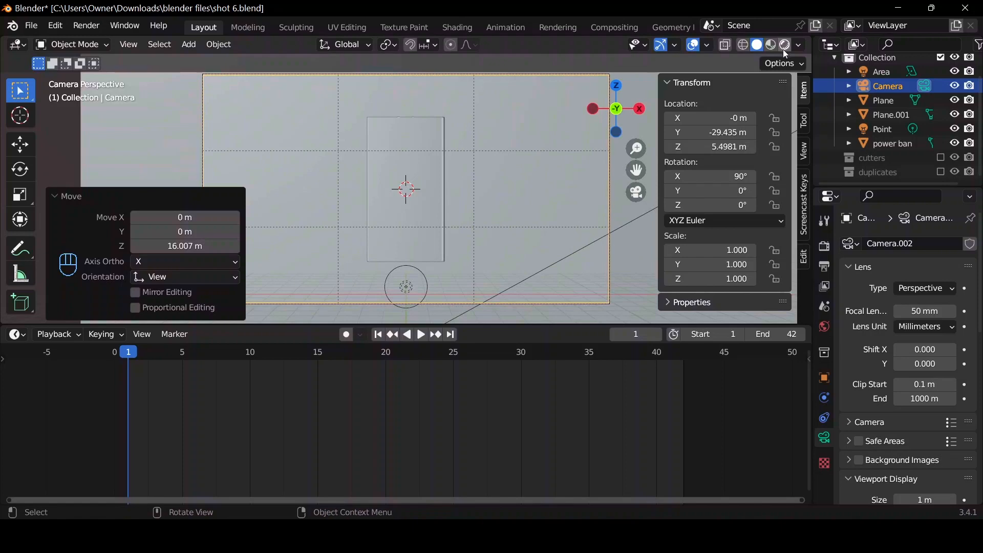
Show the rendered viewport and raise the Point light about 4.92 m along global Z, behind the power bank.
click(784, 49)
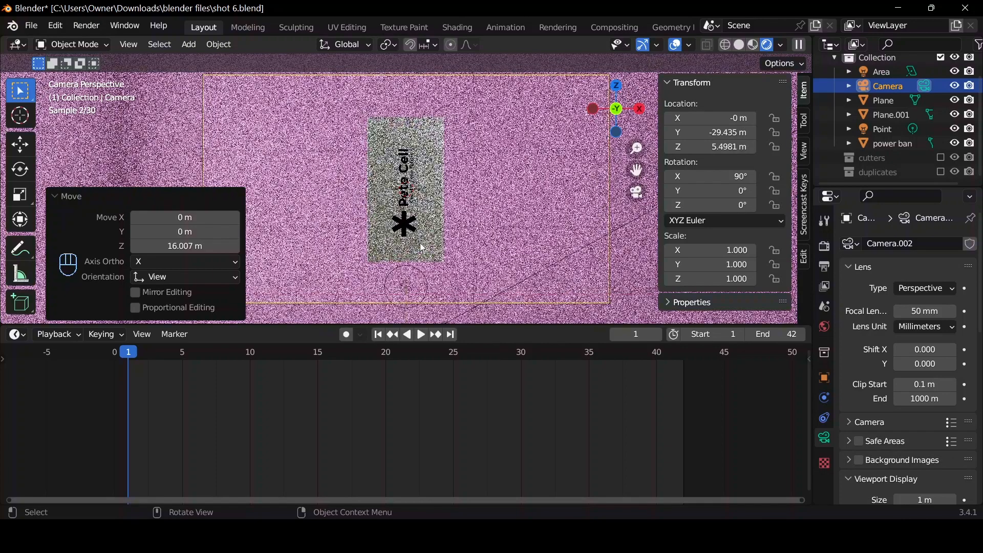
click(407, 283)
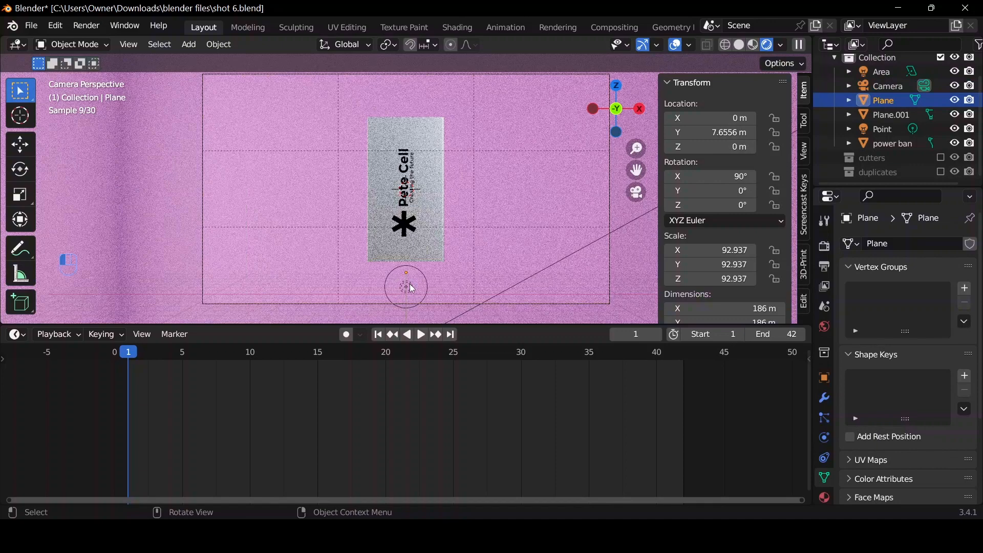
click(407, 288)
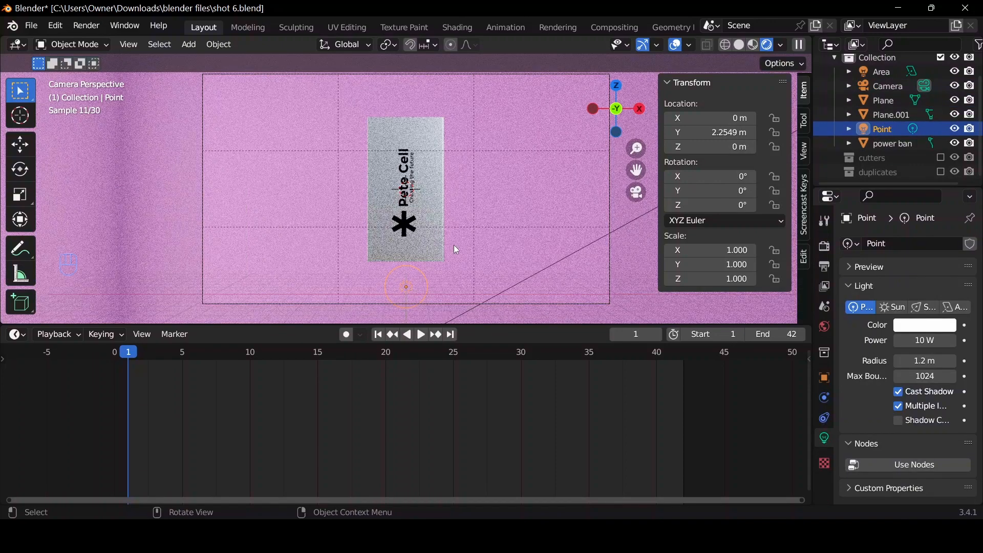
key(g)
key(z)
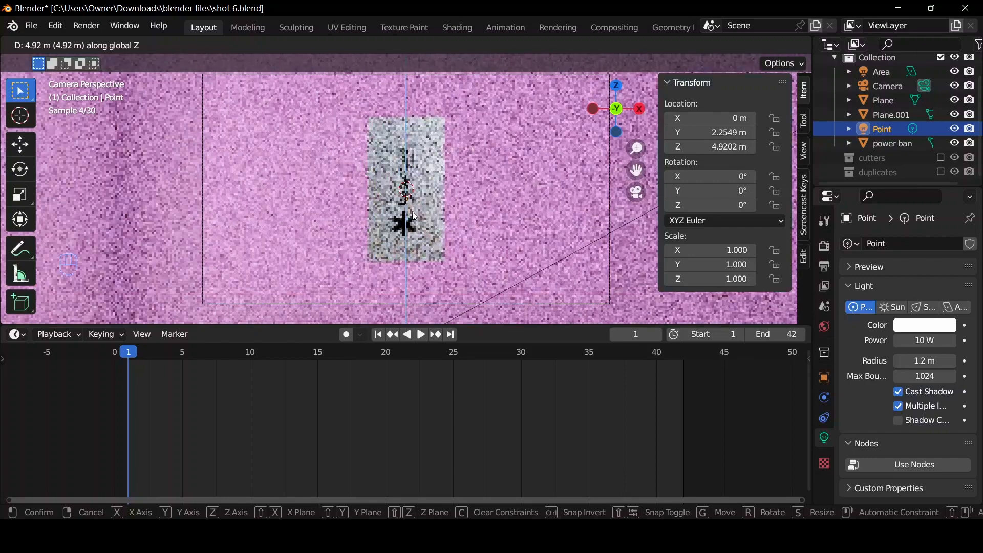
click(413, 211)
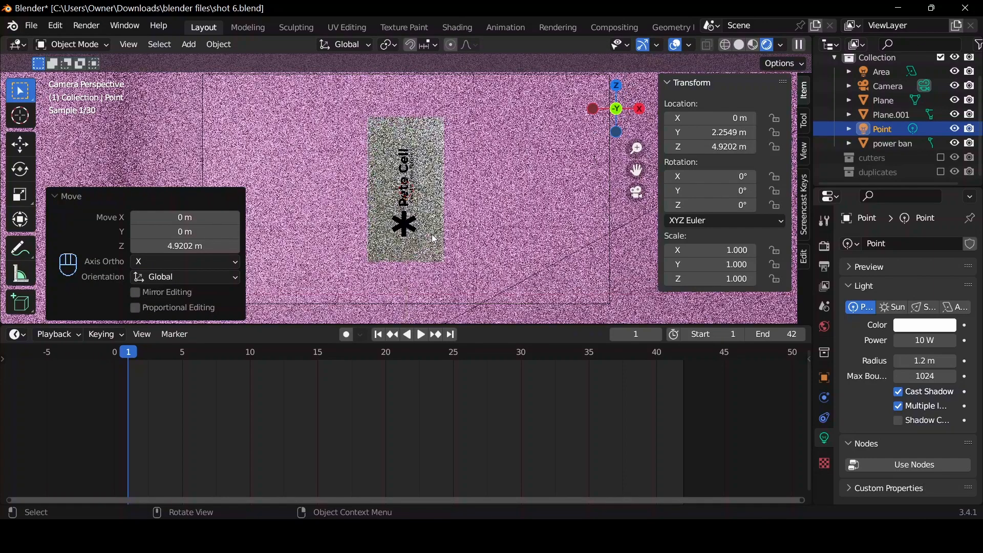
Return to solid shading and move the camera about 14.13 m closer to the power bank along its local Z axis.
click(739, 45)
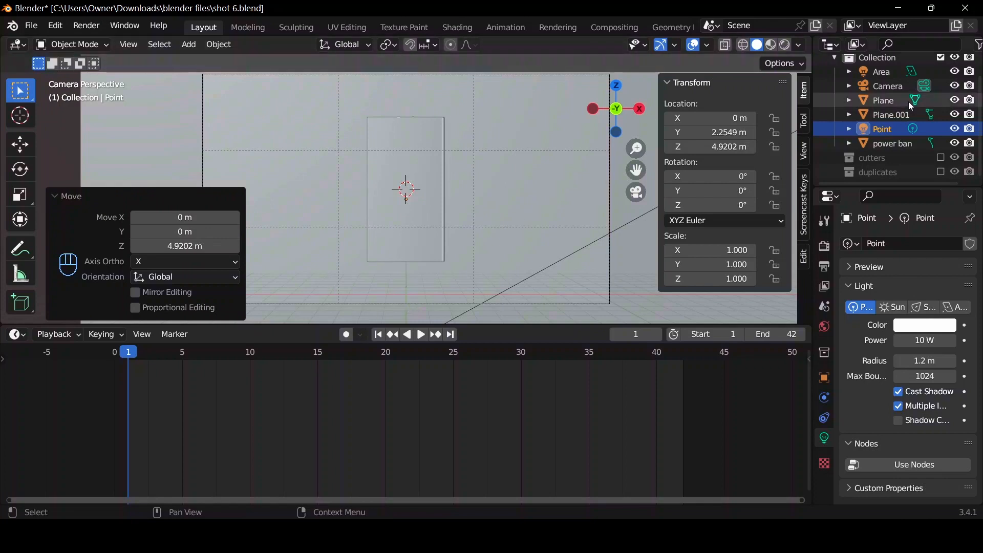
click(886, 87)
key(g)
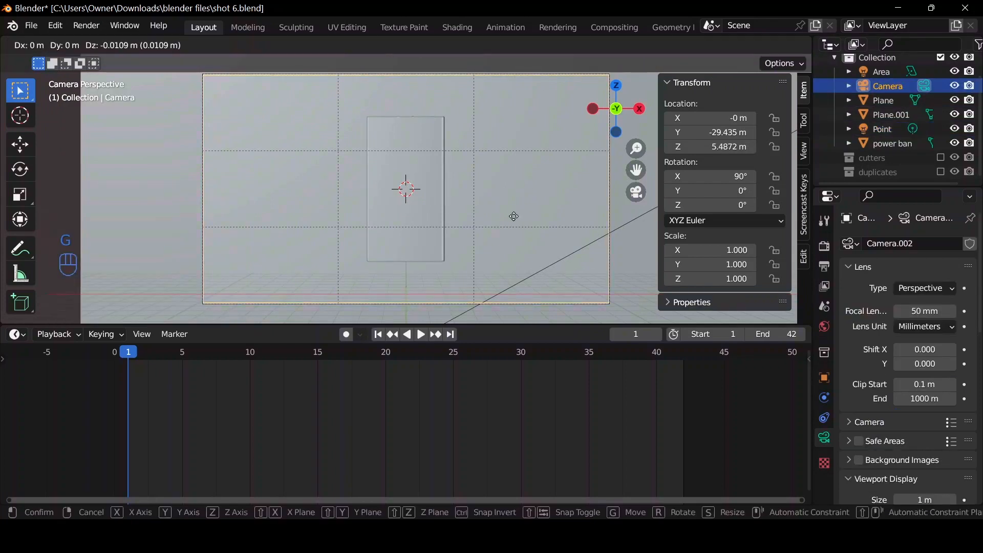
key(z)
key(z)
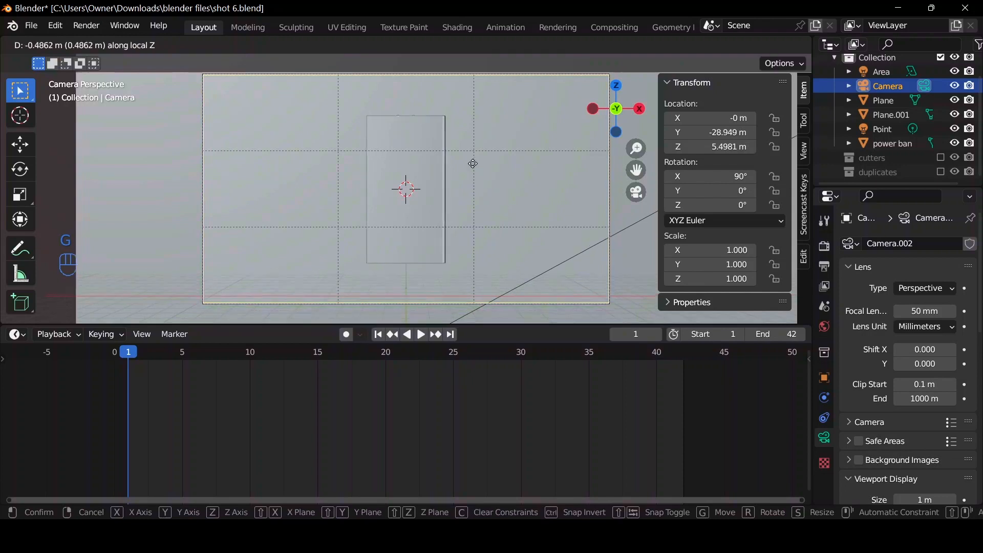
click(387, 306)
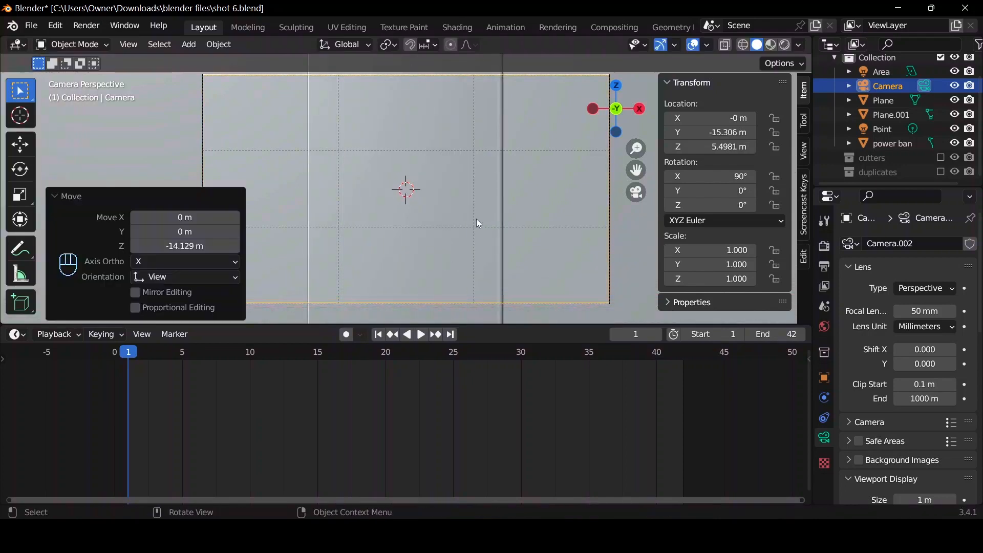
Show the camera view rendered and increase the camera's Passepartout to 0.577.
scroll(507, 195, down, 3)
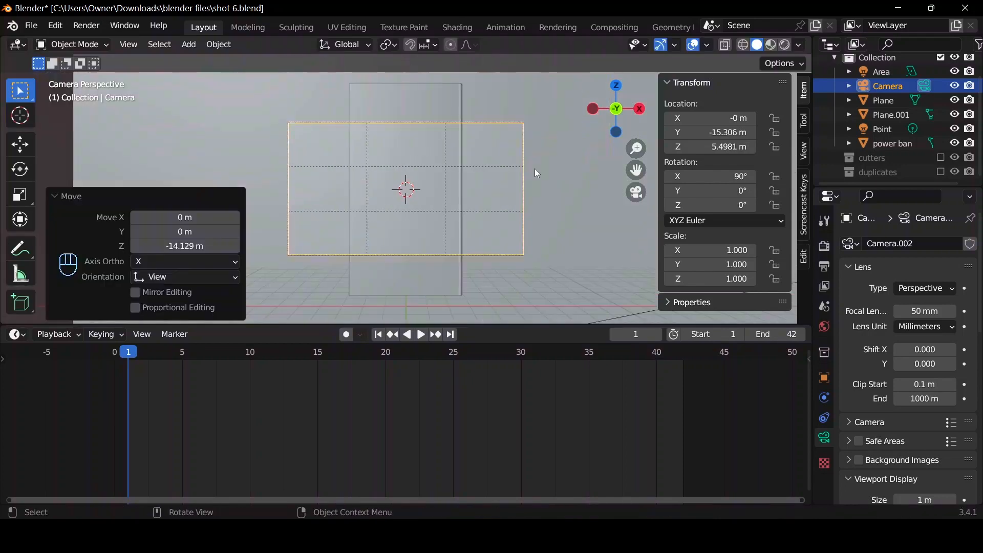
click(789, 47)
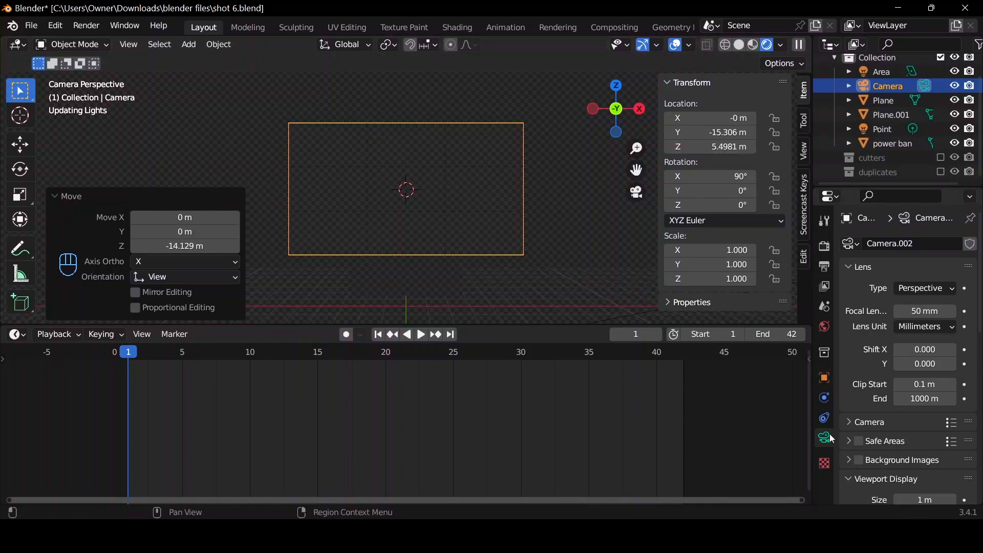
scroll(882, 442, down, 8)
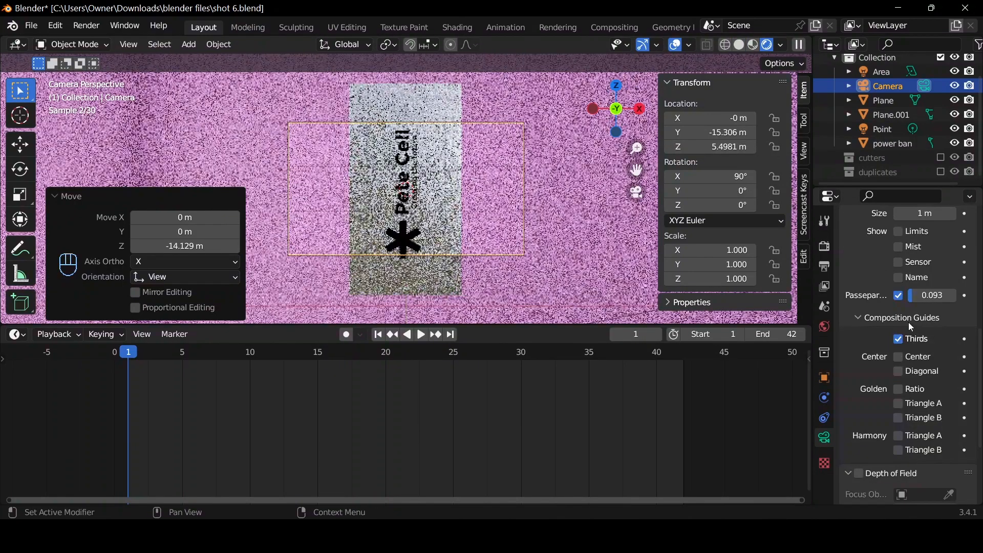
drag(921, 296, 792, 325)
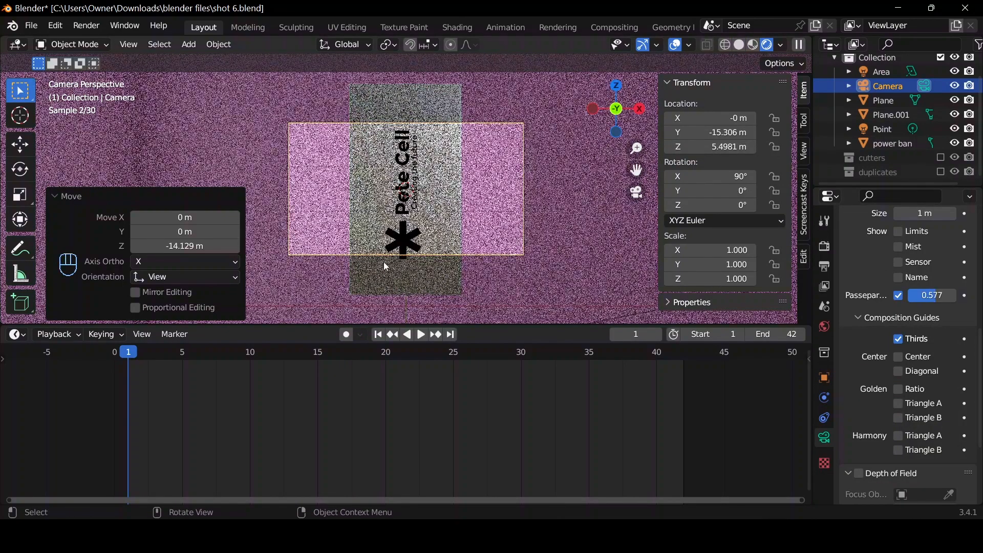
Lower the camera about 1.37 m along global Z and set its Passepartout to 1.000.
key(g)
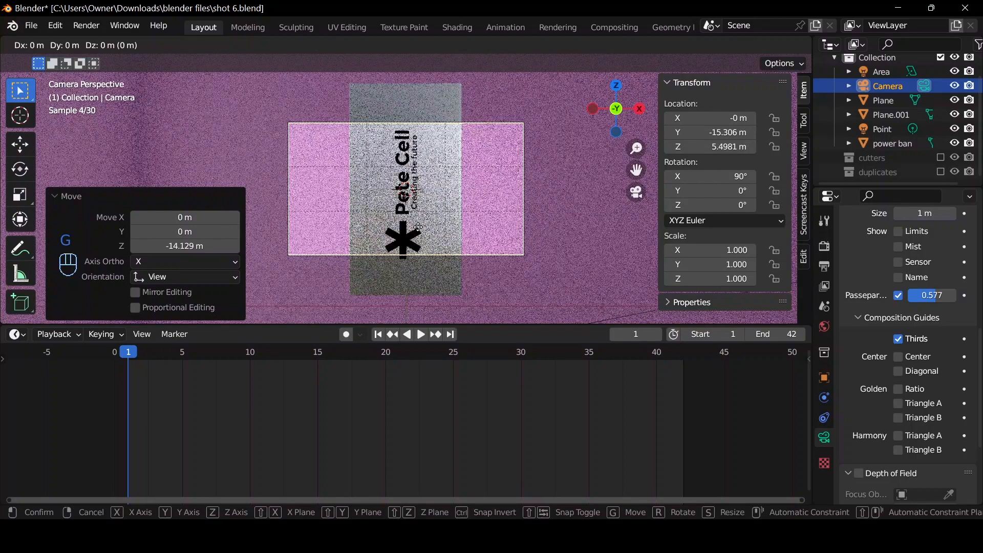
key(z)
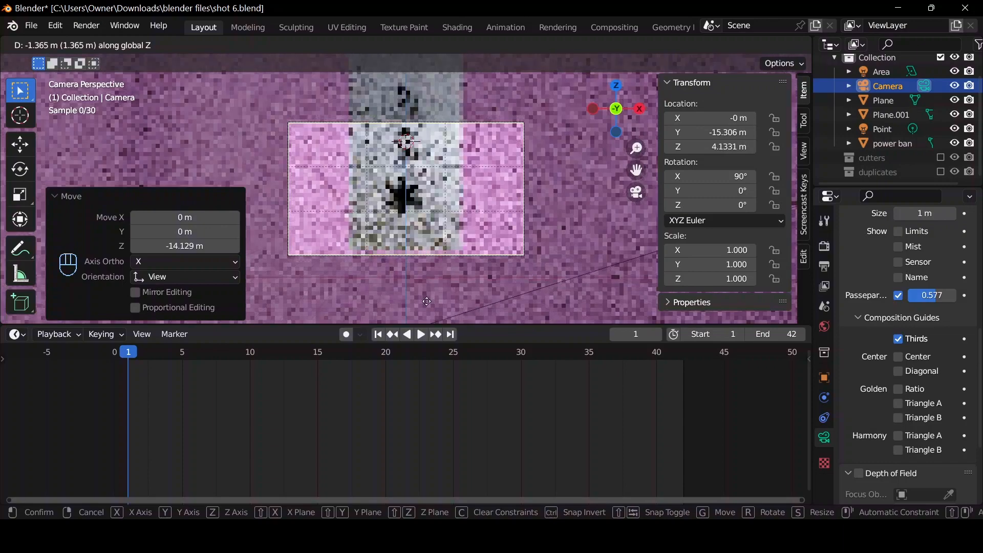
click(427, 301)
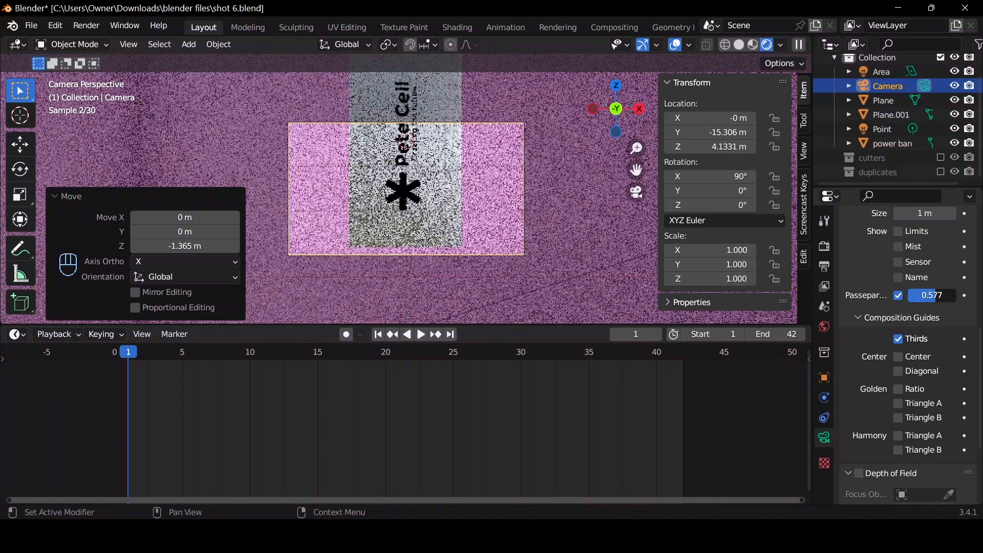
drag(935, 296, 958, 295)
Move the camera about 5.45 m closer along its local Z axis, toward the asterisk logo.
key(g)
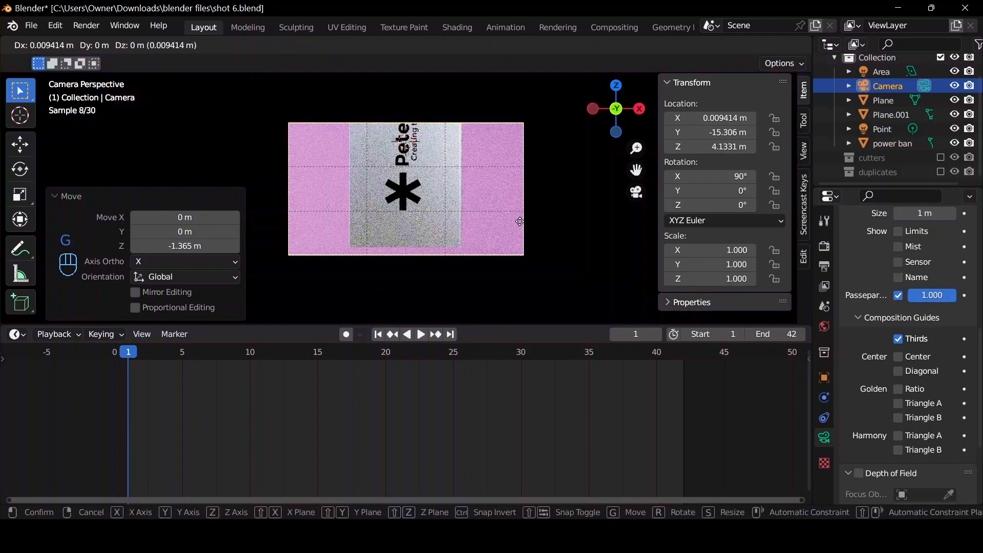
key(z)
key(z)
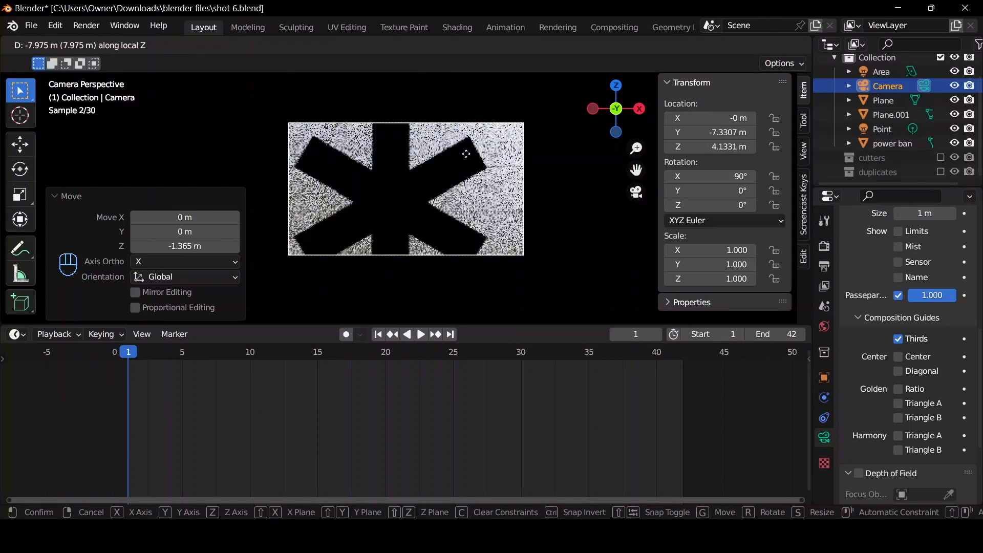
click(473, 165)
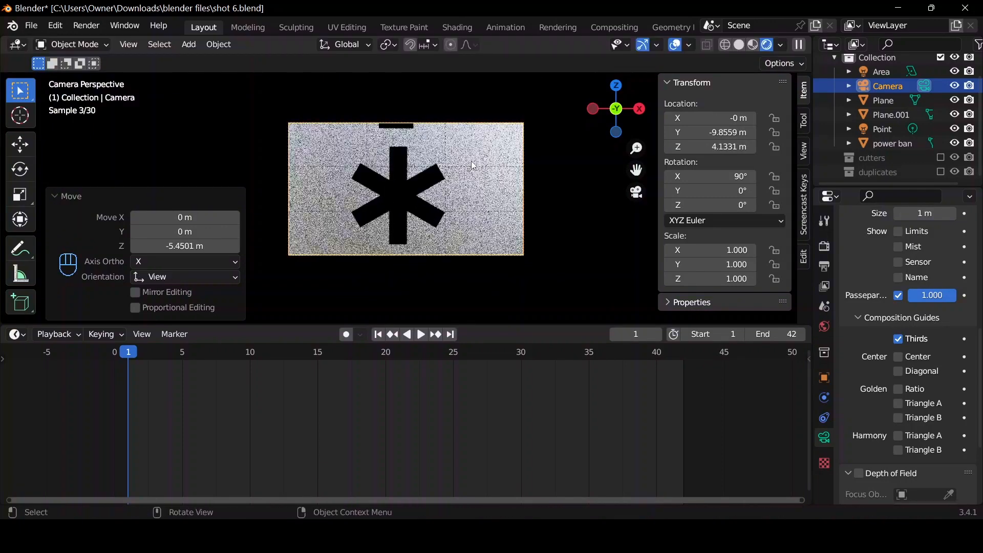
Center the asterisk logo in frame by moving the camera about 0.11 m down along Z and -0.12 m along X.
key(g)
key(z)
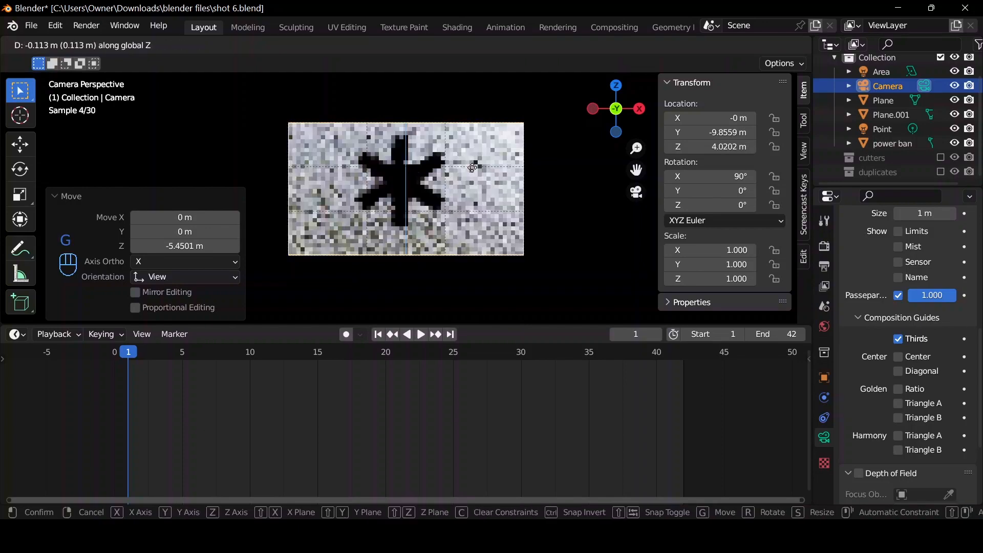
click(471, 167)
key(f)
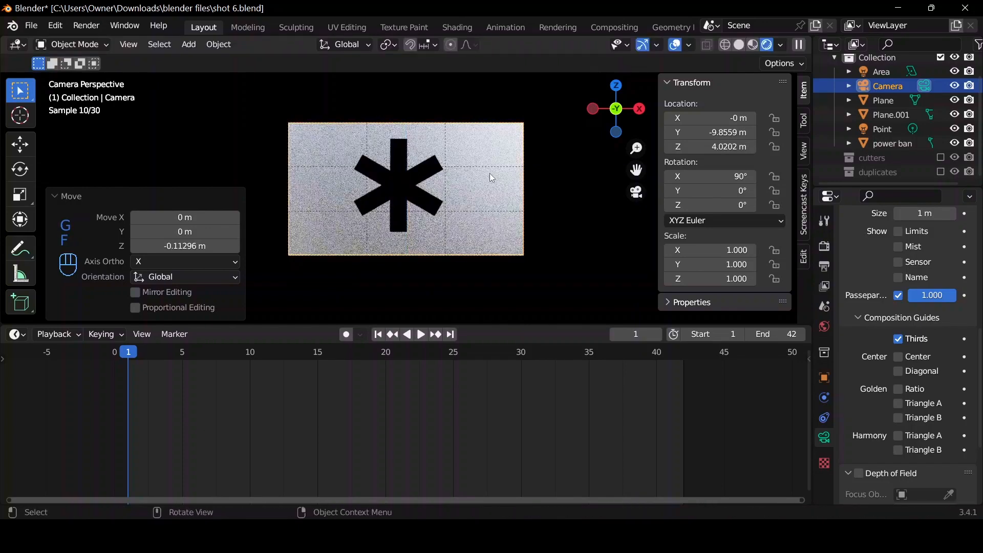
key(g)
key(x)
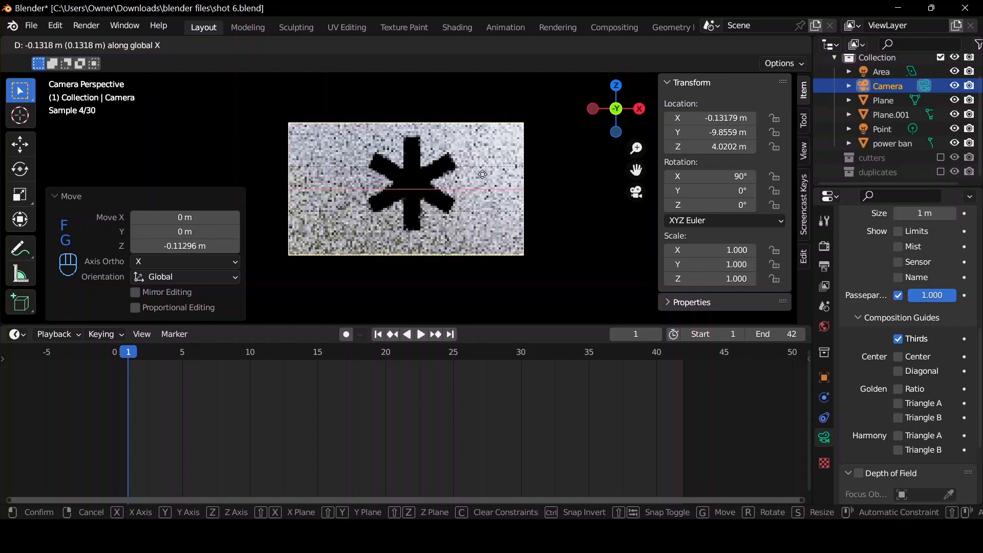
click(513, 178)
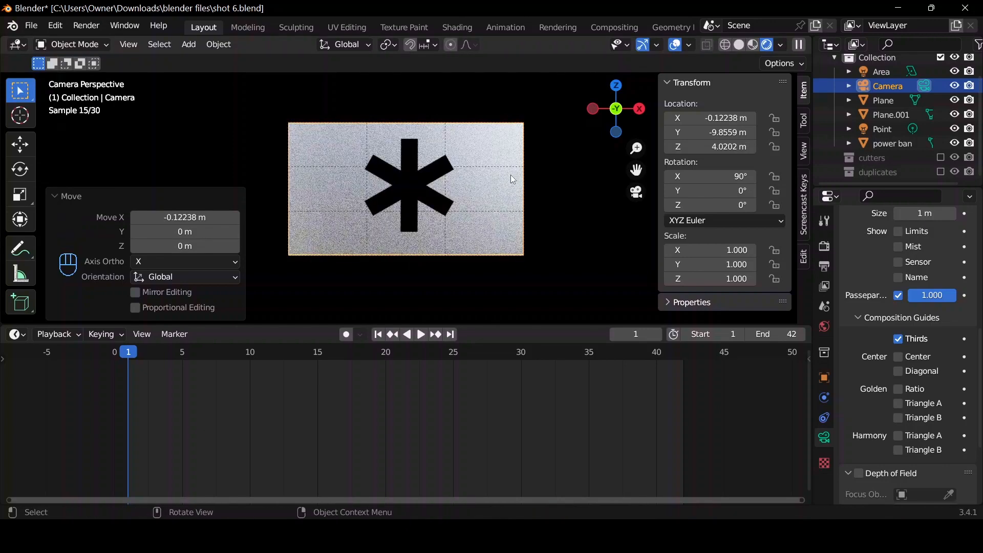
Animate the camera pulling back about 12.26 m along its local Z axis, with location keyframes at frames 1 and 21.
key(i)
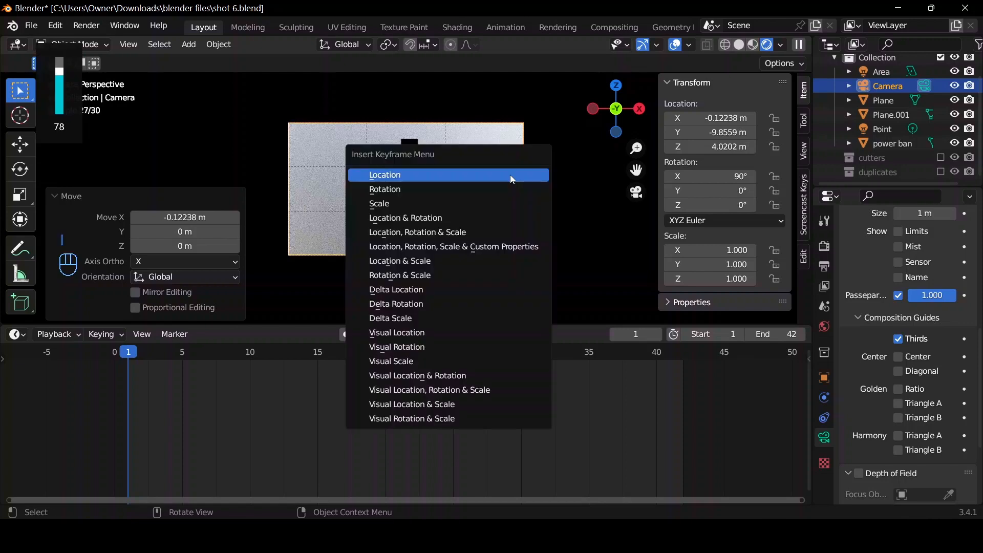
click(510, 174)
key(space)
drag(414, 358, 400, 358)
key(g)
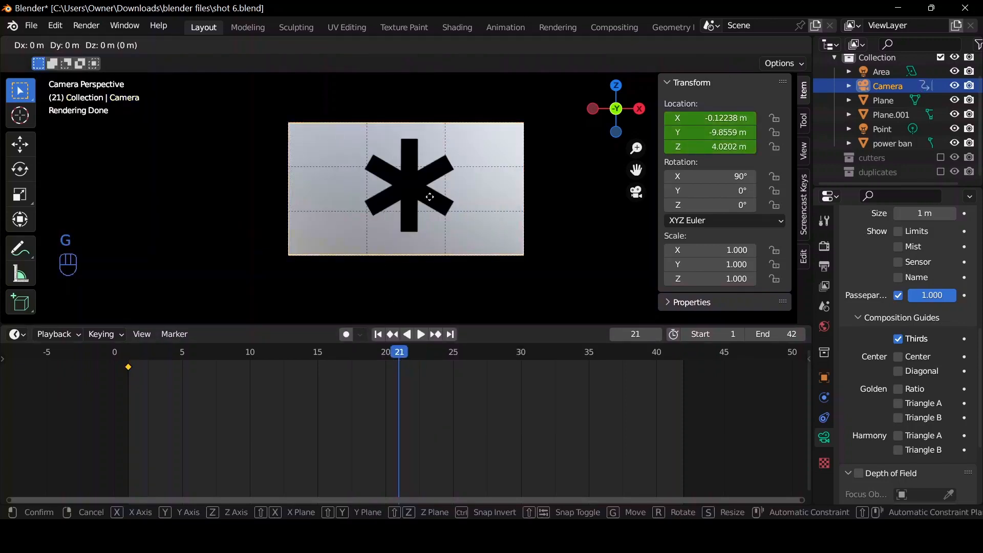
key(z)
key(z)
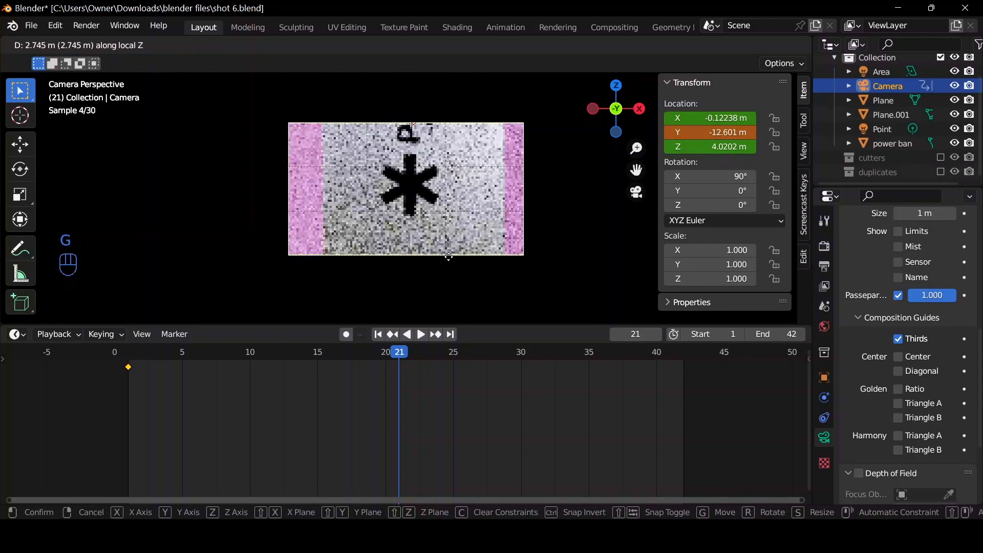
click(459, 285)
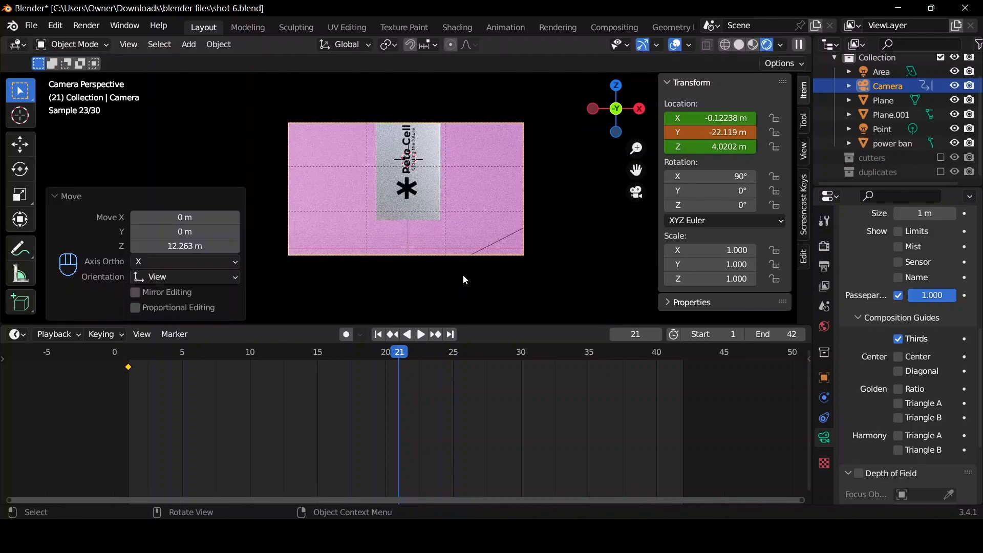
key(i)
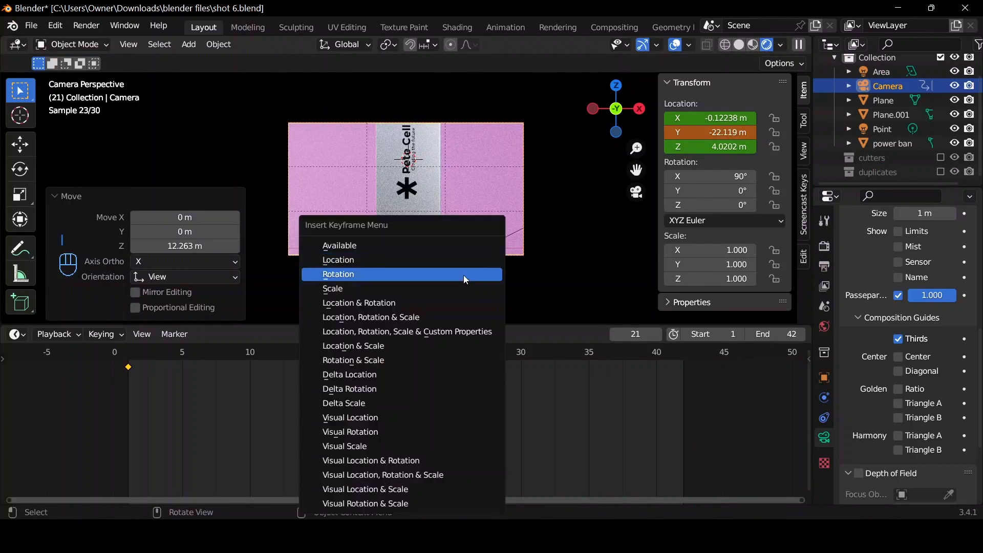
click(432, 262)
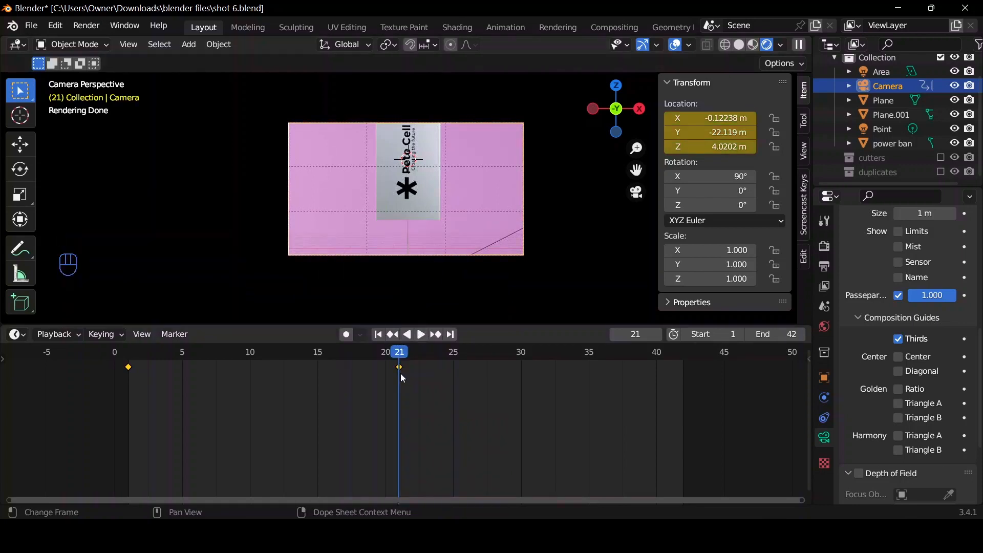
Set all the camera's keyframes to Linear interpolation and play the pull-back from the first frame.
key(t)
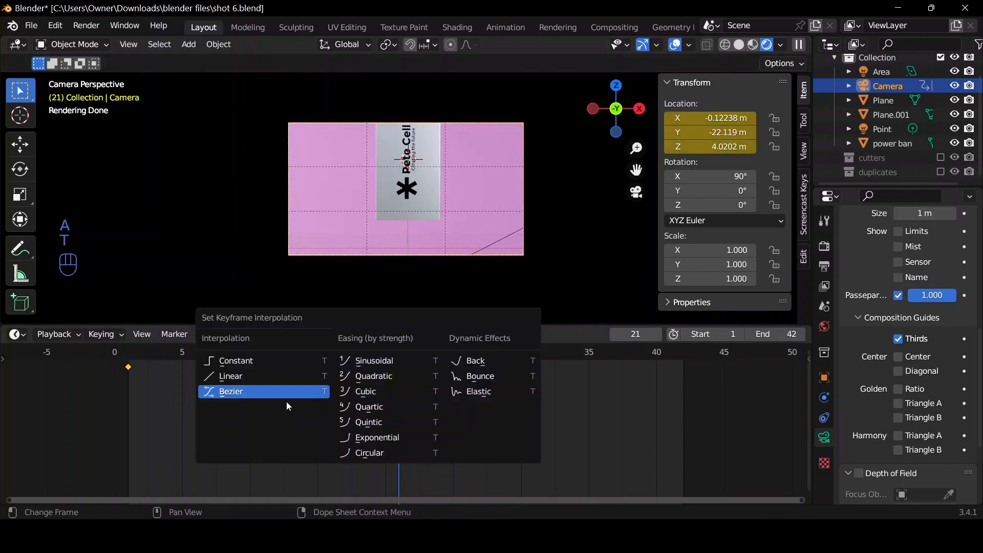
click(265, 379)
key(space)
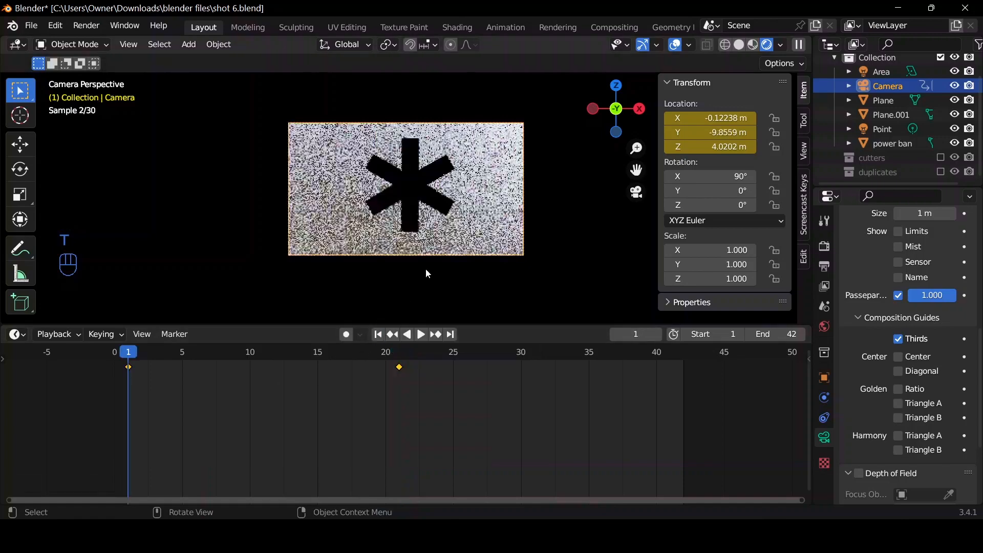
key(space)
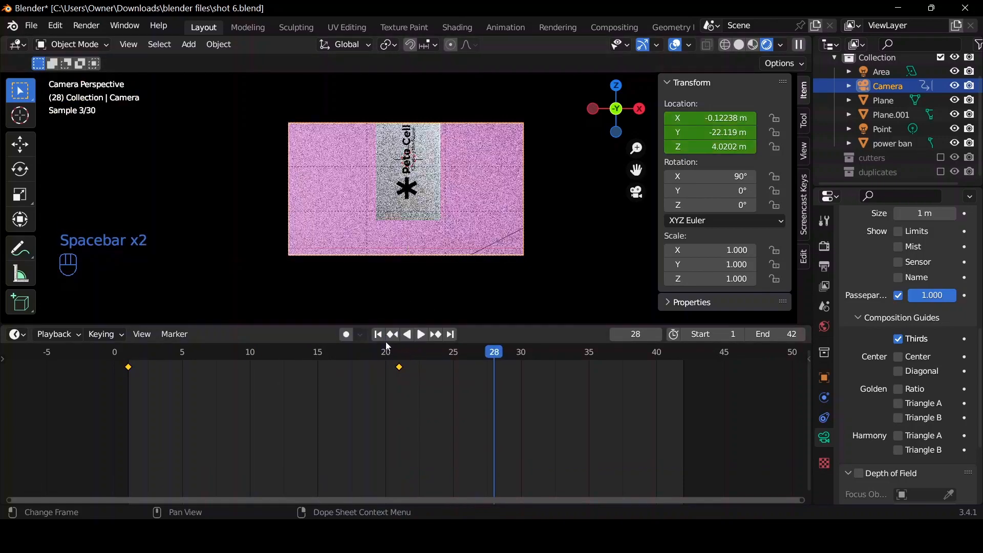
click(379, 338)
key(space)
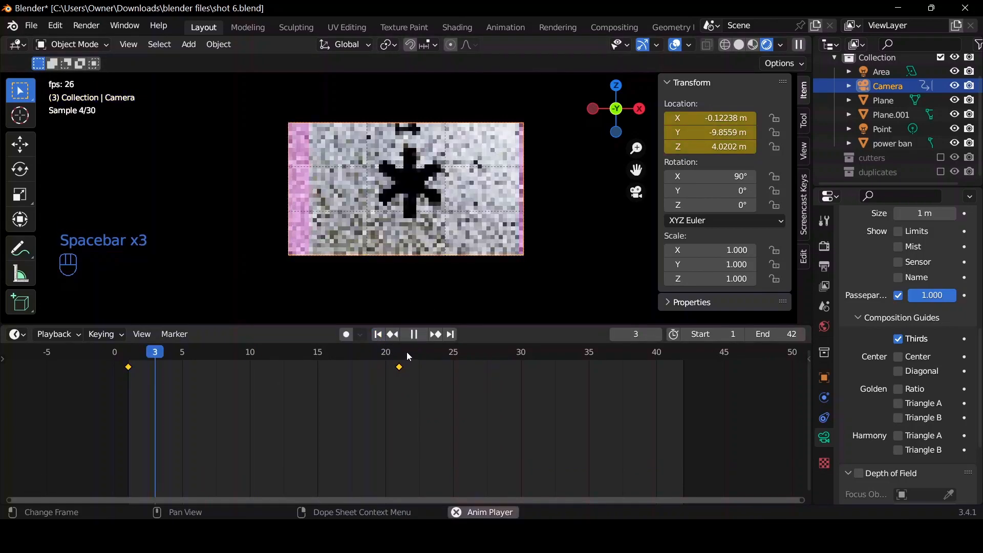
key(space)
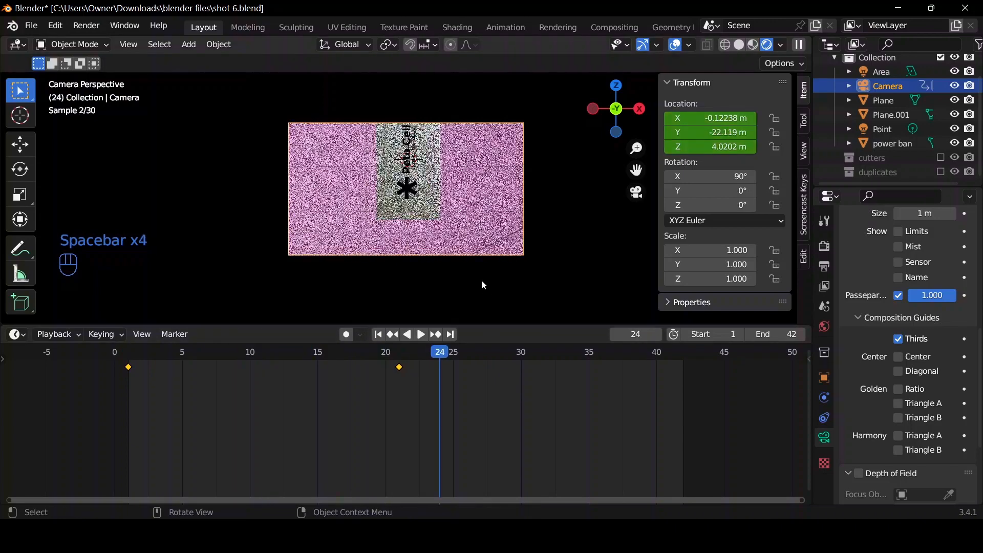
Keyframe the power bank's location and rotation at frame 21.
drag(439, 357, 401, 358)
click(424, 188)
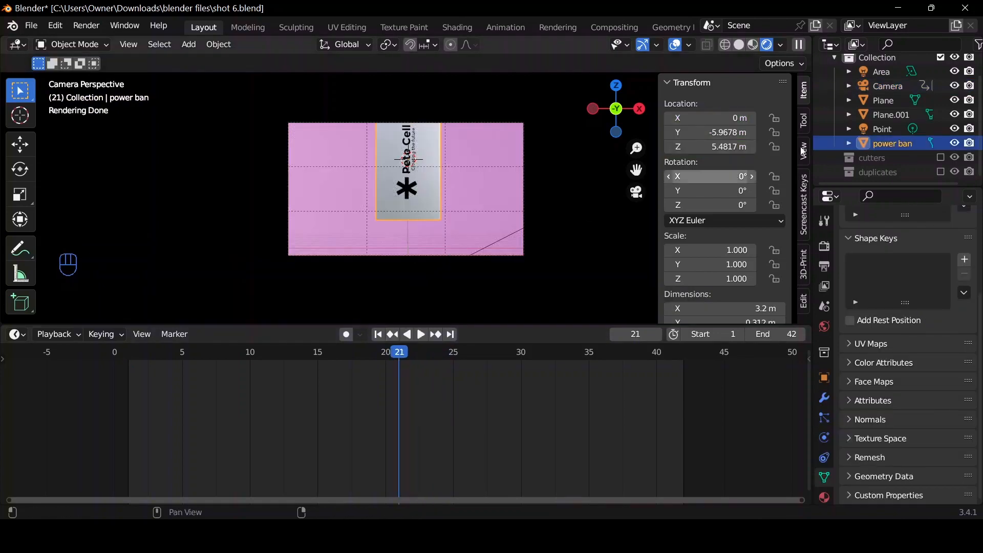
click(889, 89)
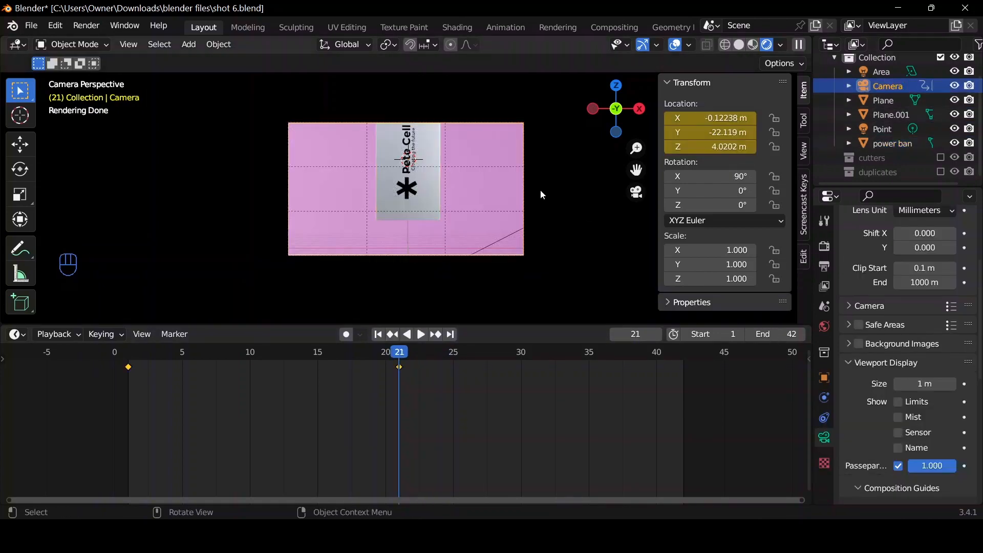
click(414, 214)
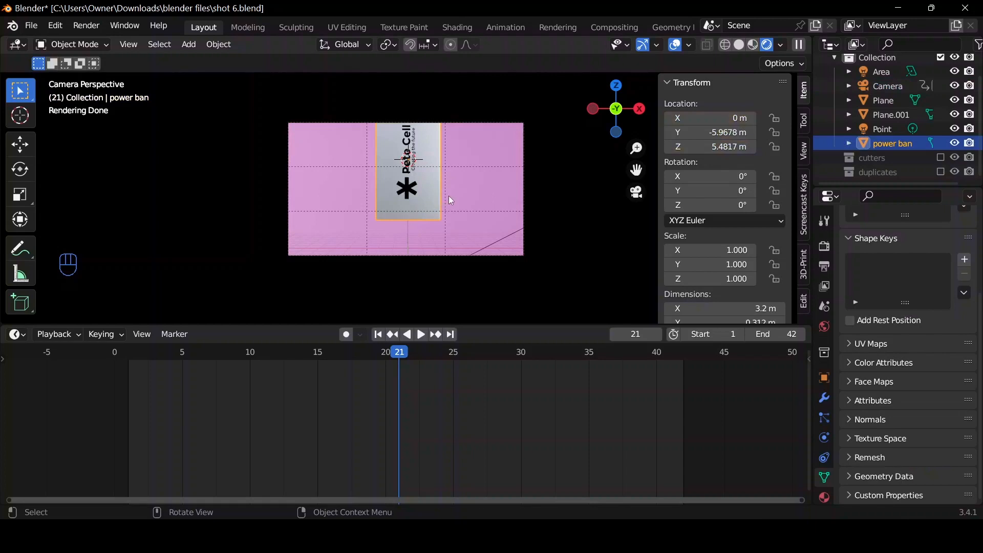
key(i)
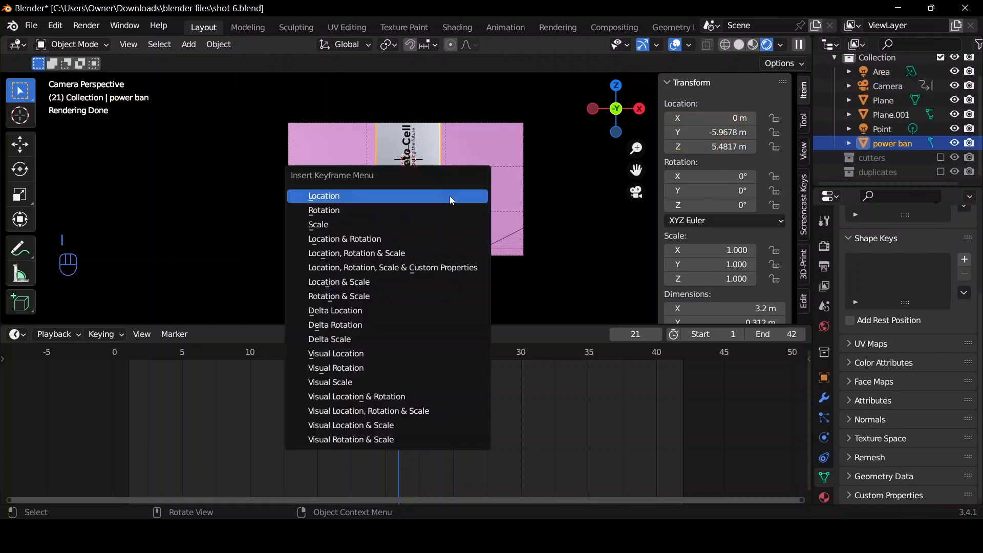
click(432, 238)
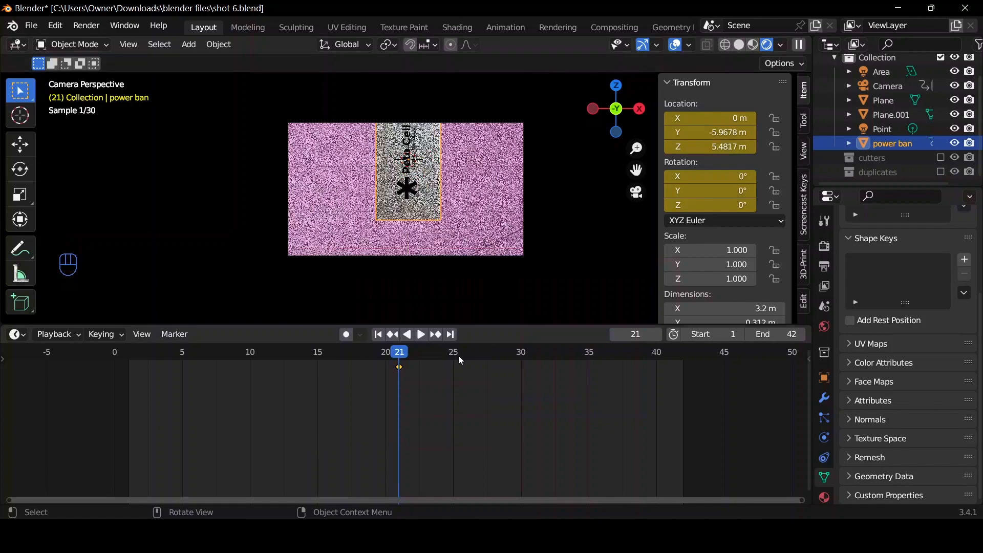
At frame 42, tilt the power bank freely with trackball rotation by about -24.6° and -76.2°.
click(450, 335)
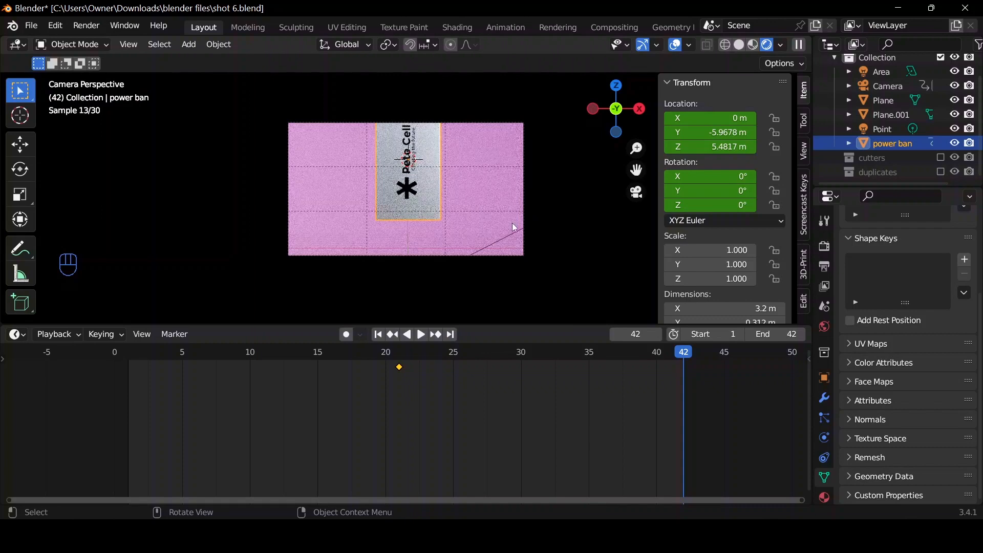
key(r)
key(r)
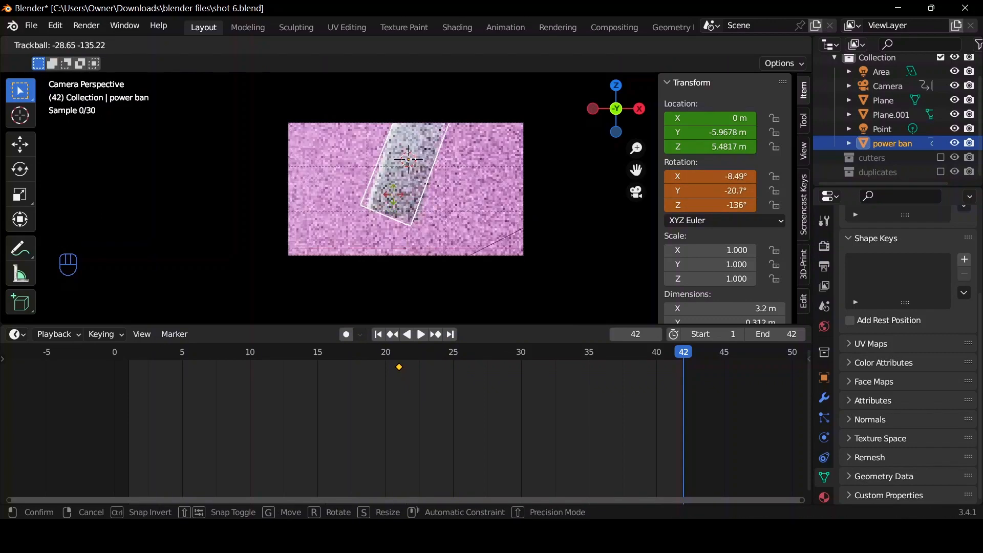
click(451, 195)
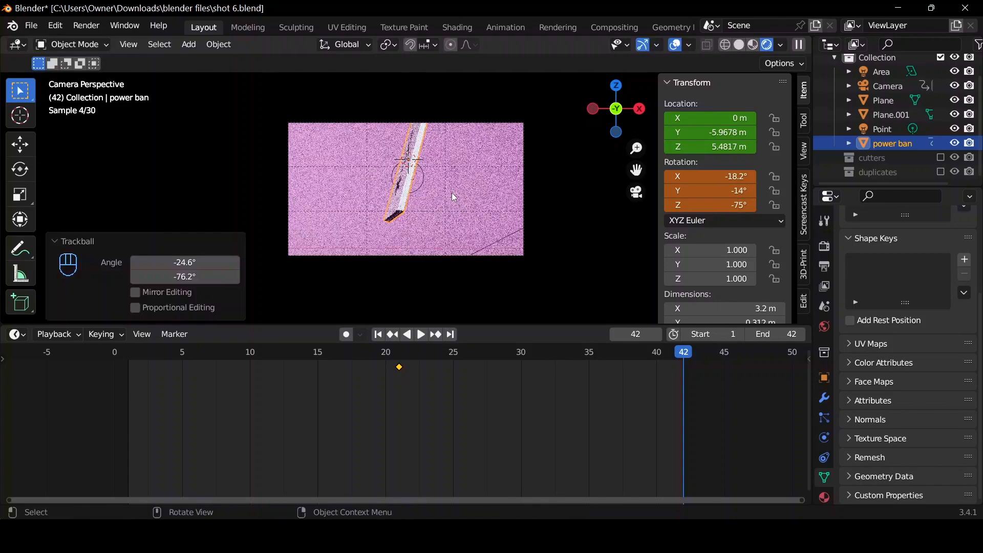
Lower the power bank about 1.27 m along global Z and keyframe its location and rotation at frame 42.
key(g)
key(z)
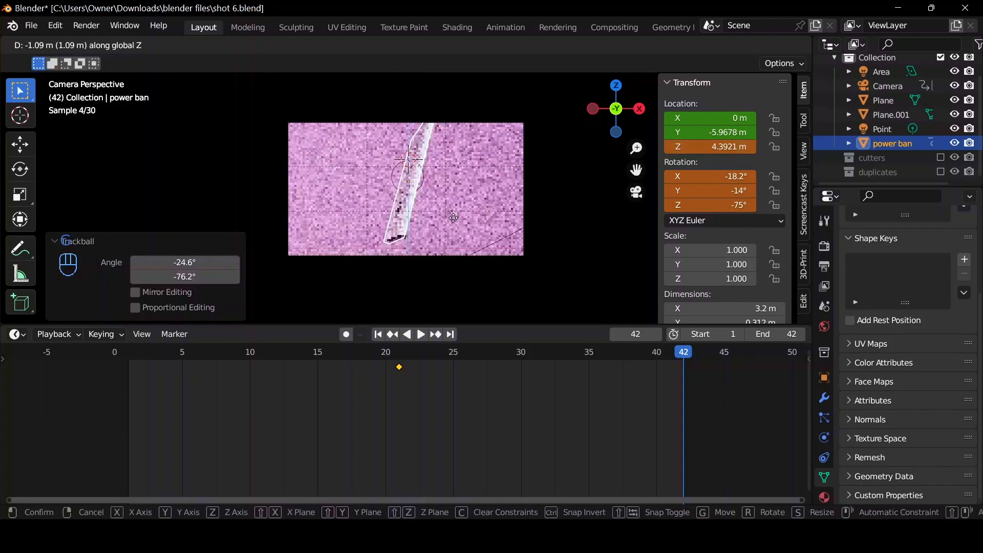
click(479, 175)
key(i)
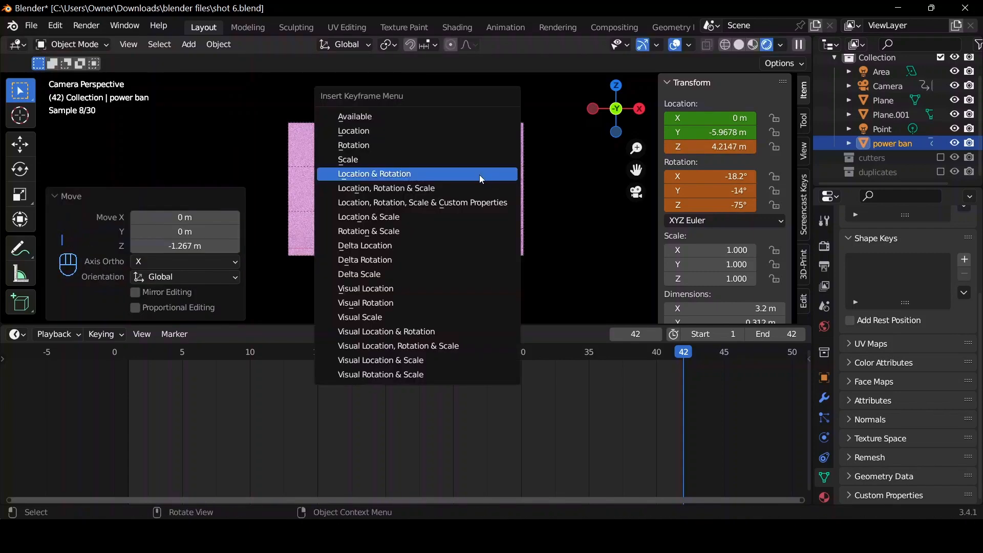
click(479, 174)
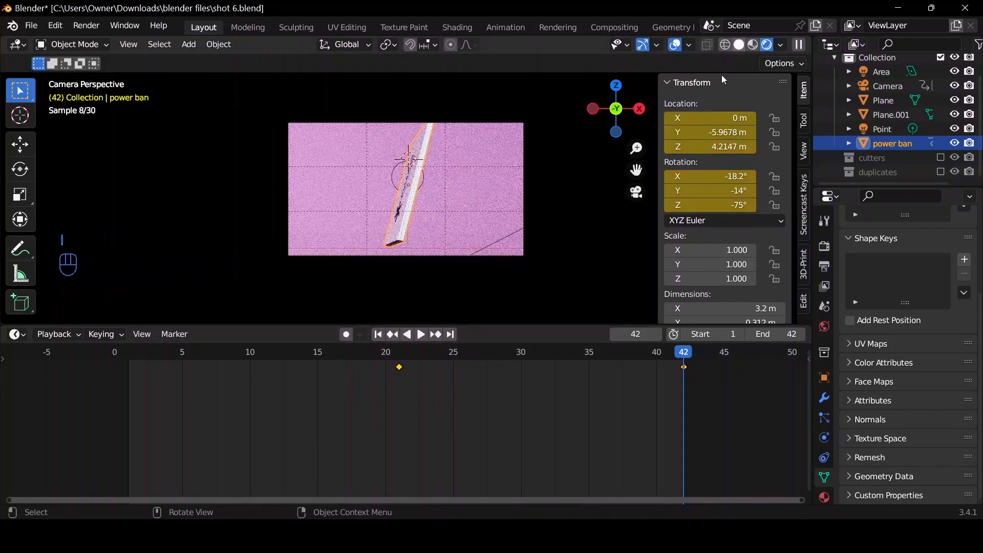
Switch the viewport to solid shading and play the whole animation from the first frame to review the motion.
click(739, 46)
click(377, 335)
key(space)
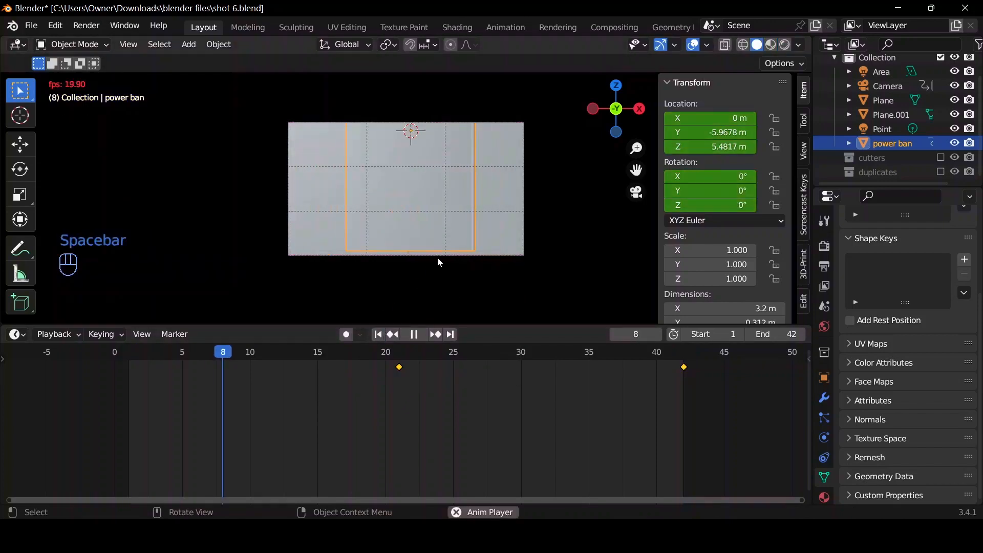
key(space)
key(space)
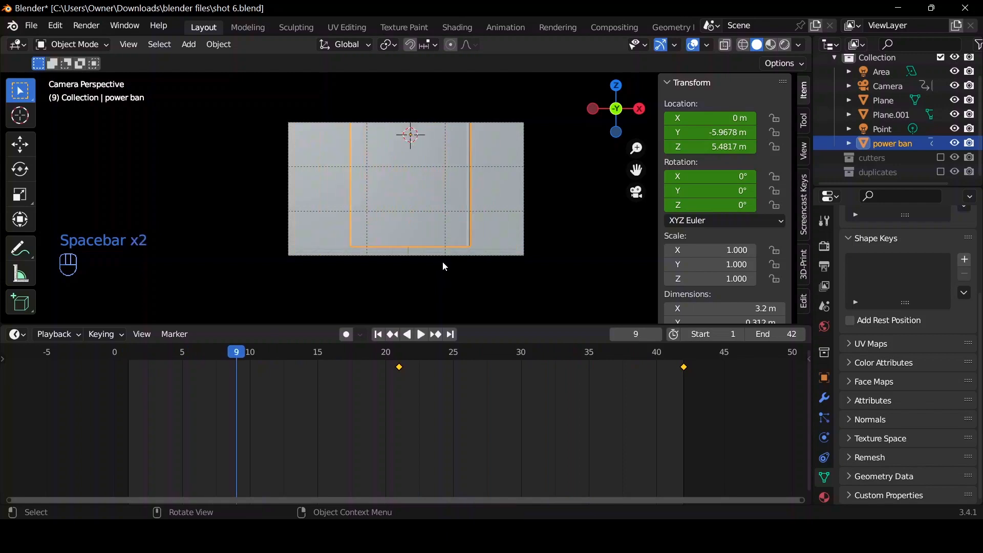
key(space)
key(space)
key(space)
key(space)
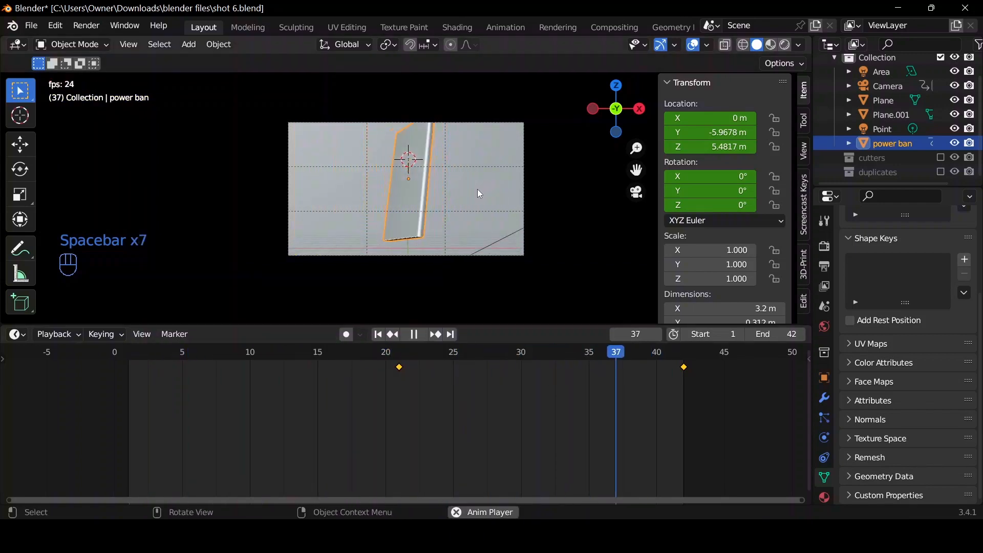
key(space)
key(space)
key(space)
Return to frame 21 and set all the power bank's keyframes to Bezier interpolation.
click(394, 354)
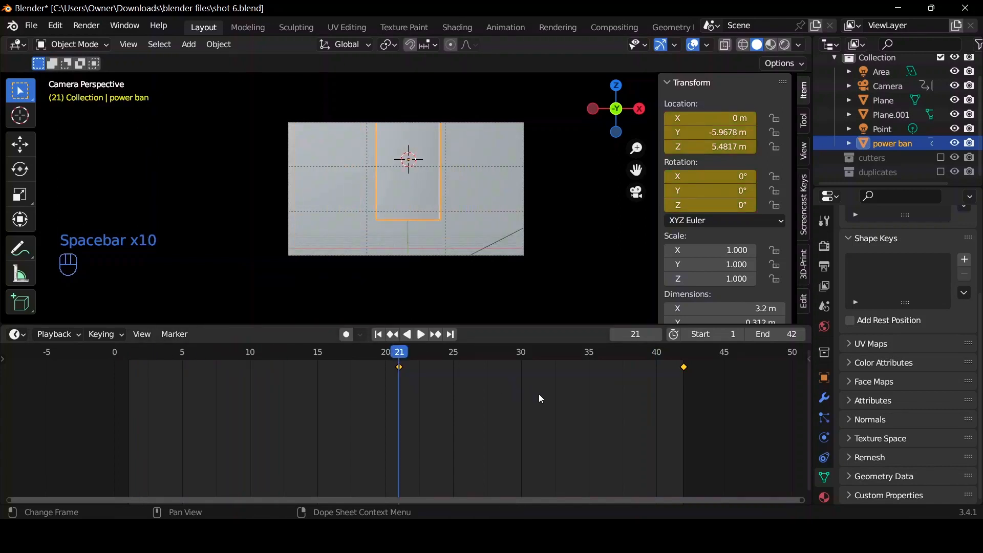
key(a)
key(t)
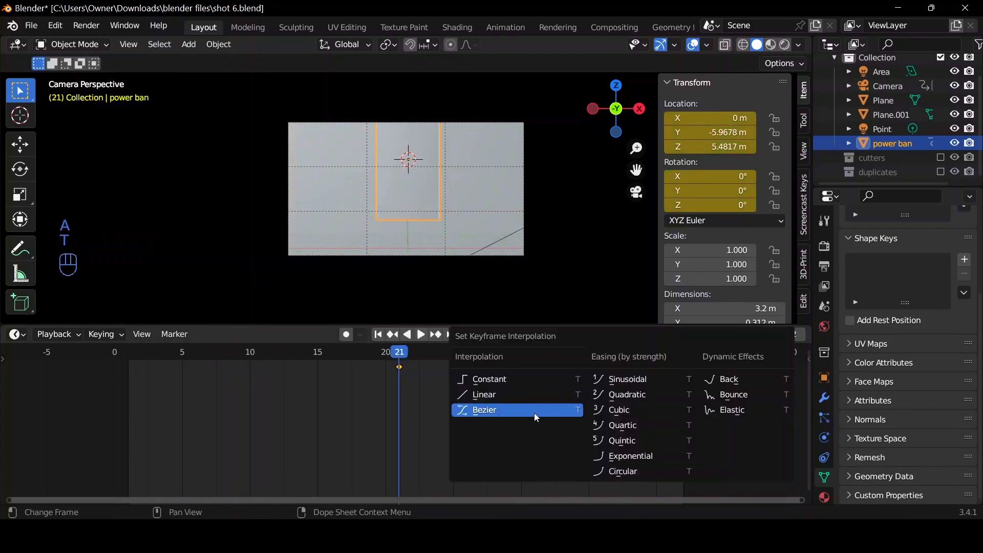
click(533, 413)
Show the power bank's animation in the Graph Editor and isolate the X Location curve by hiding the other location and rotation channels.
key(ctrl+Tab)
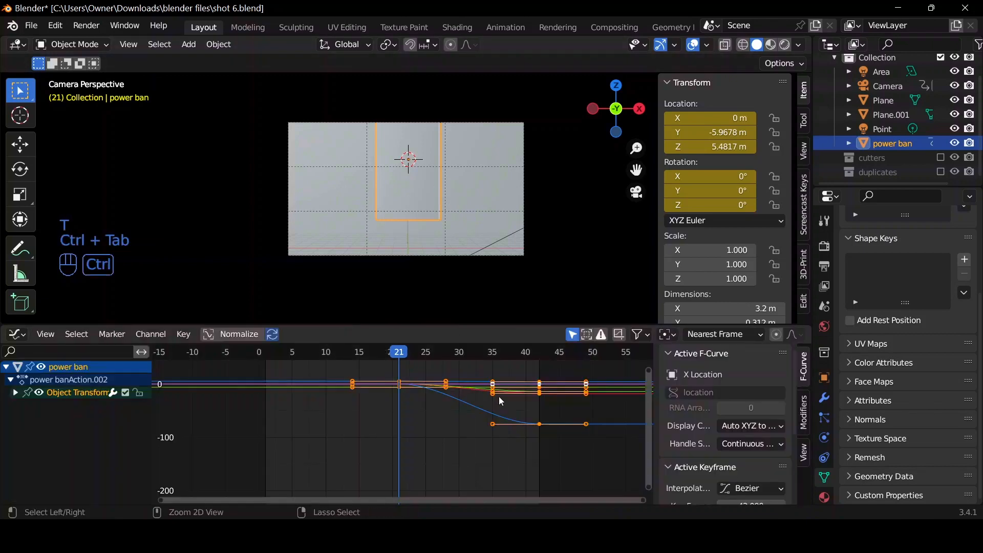
click(16, 393)
click(46, 407)
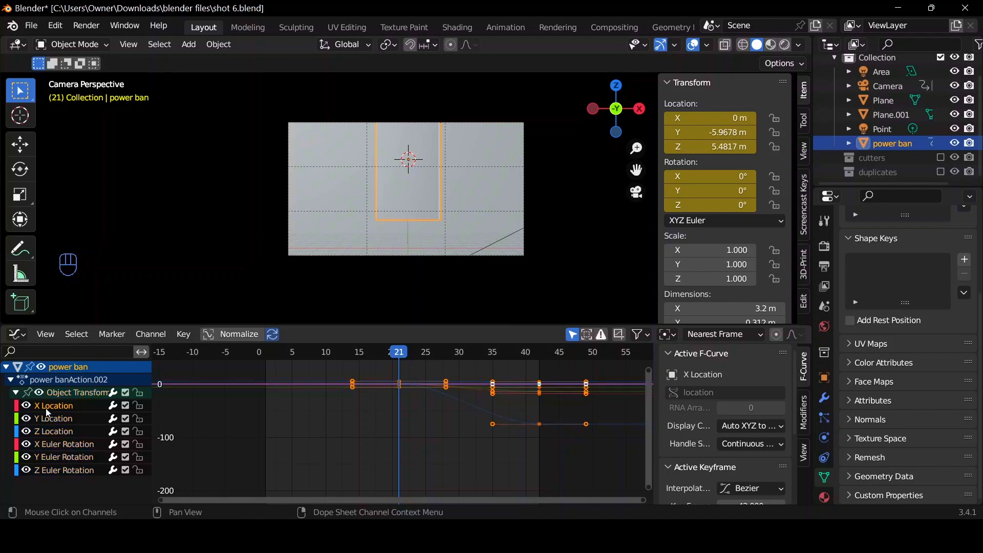
click(26, 419)
click(26, 445)
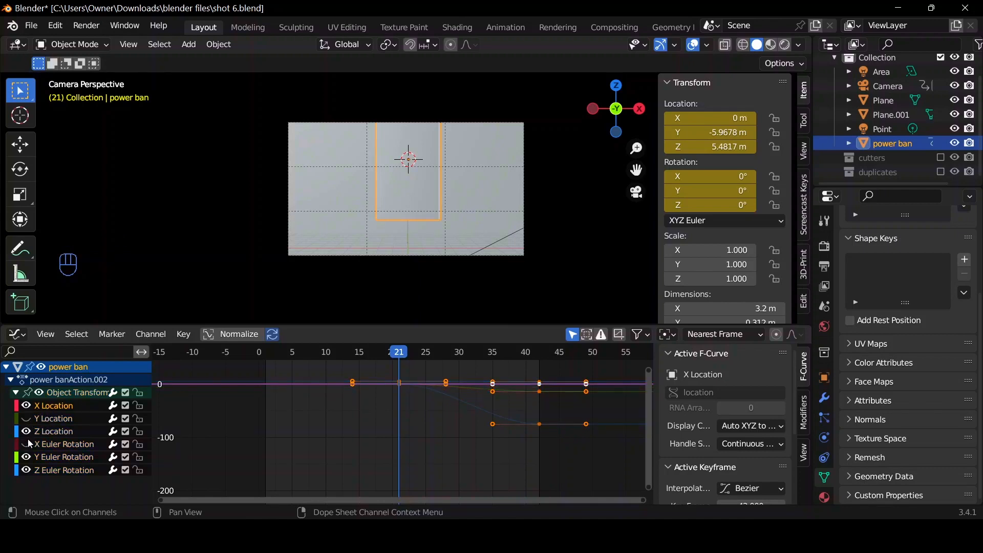
click(26, 457)
click(27, 470)
click(26, 431)
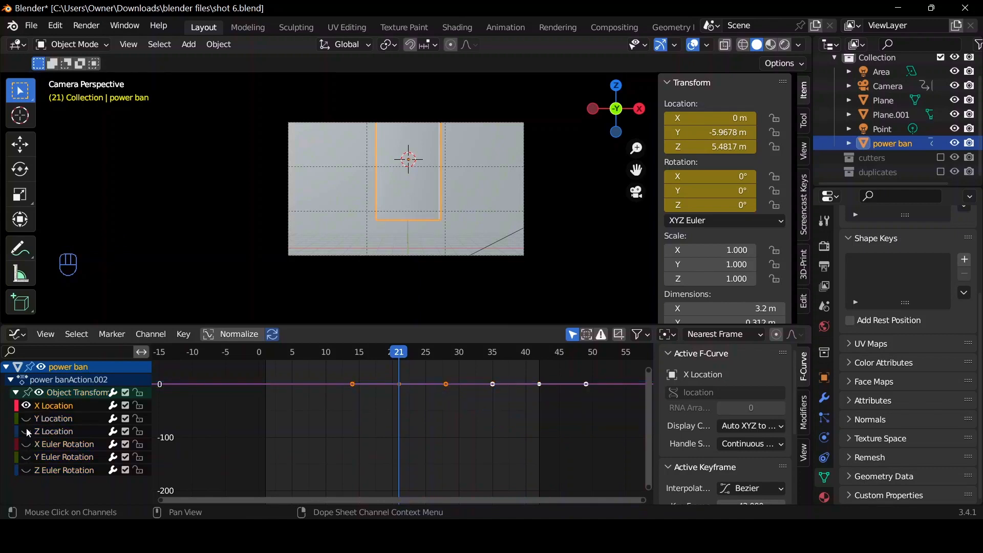
key(Home)
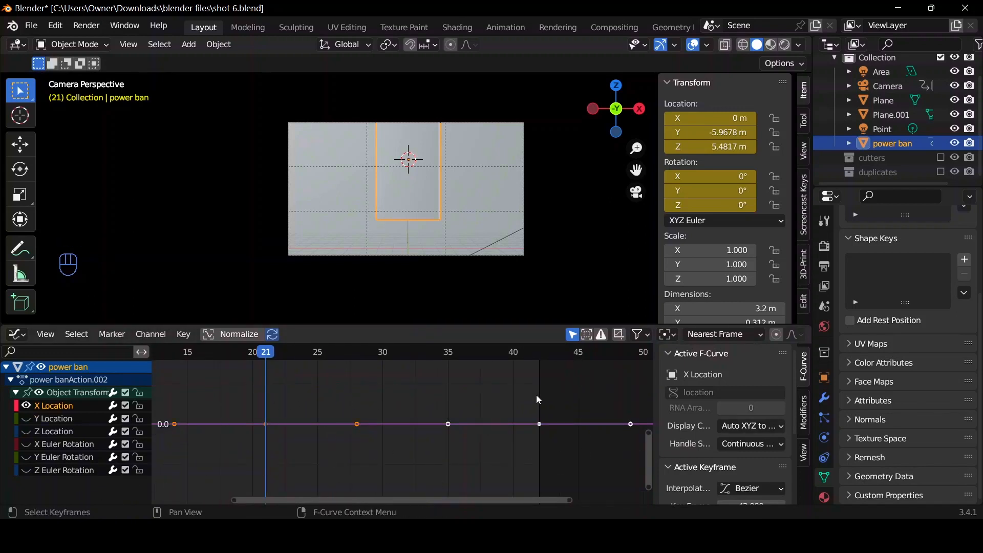
Check the isolated Y Location curve, and on the Z Location curve lower frame 21's outgoing handle by about 0.71, pulling it back to frame 21.
click(54, 420)
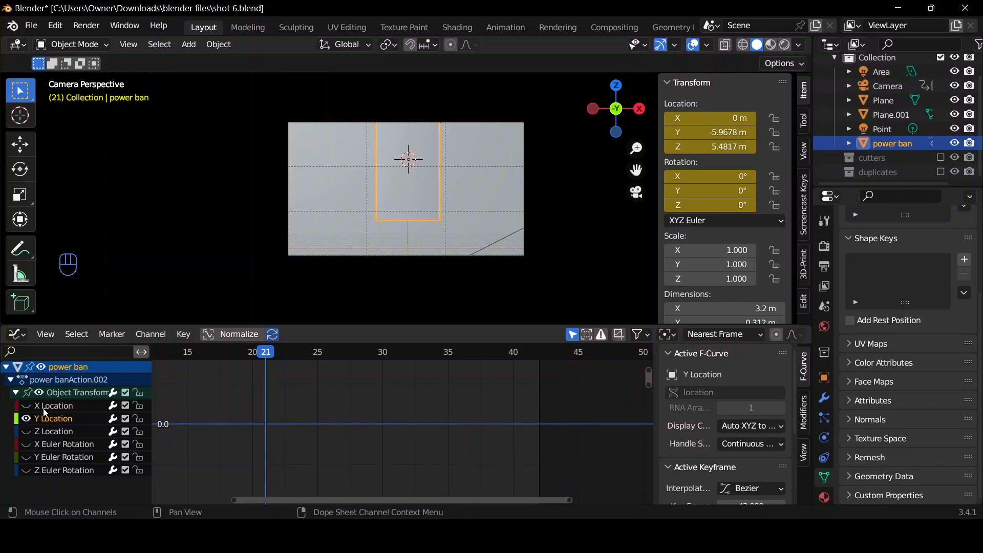
key(Home)
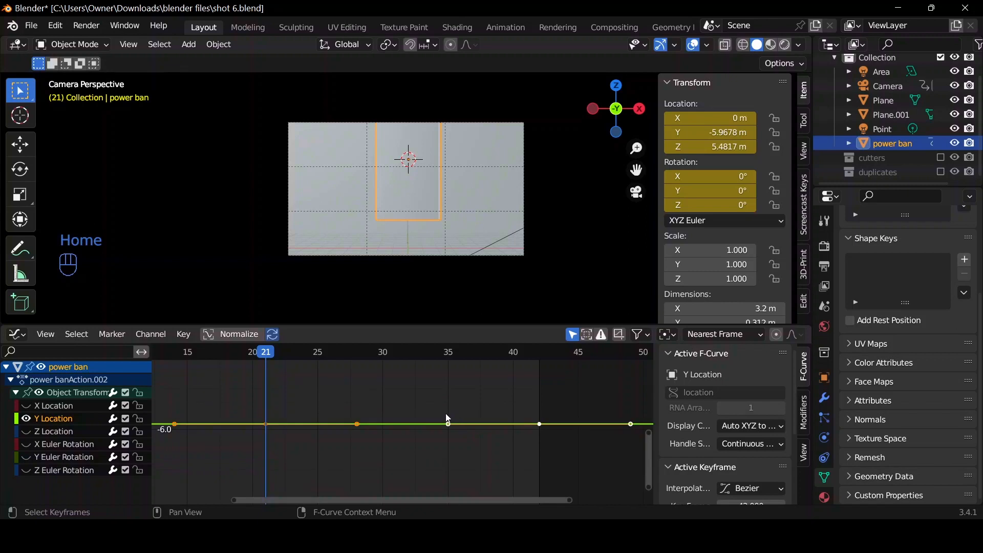
click(28, 419)
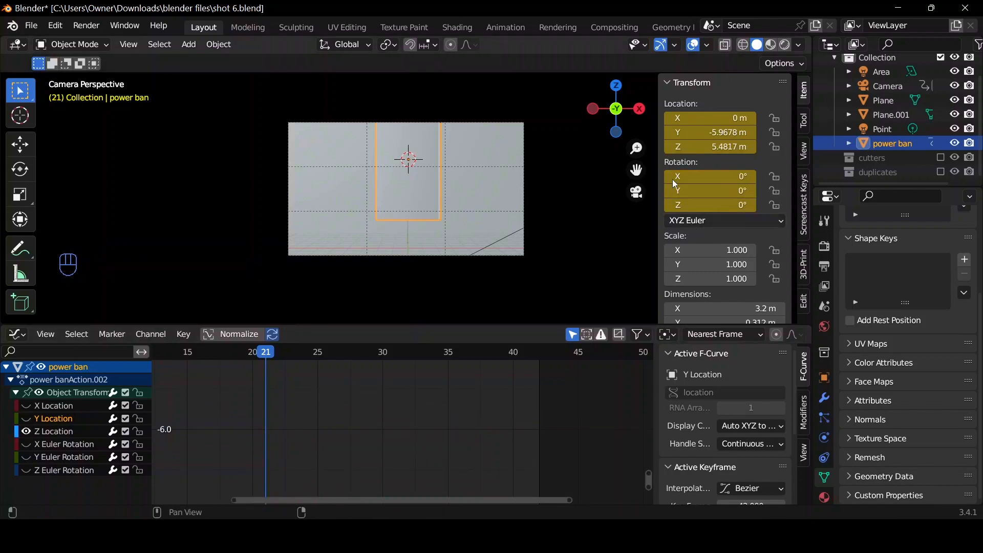
click(71, 432)
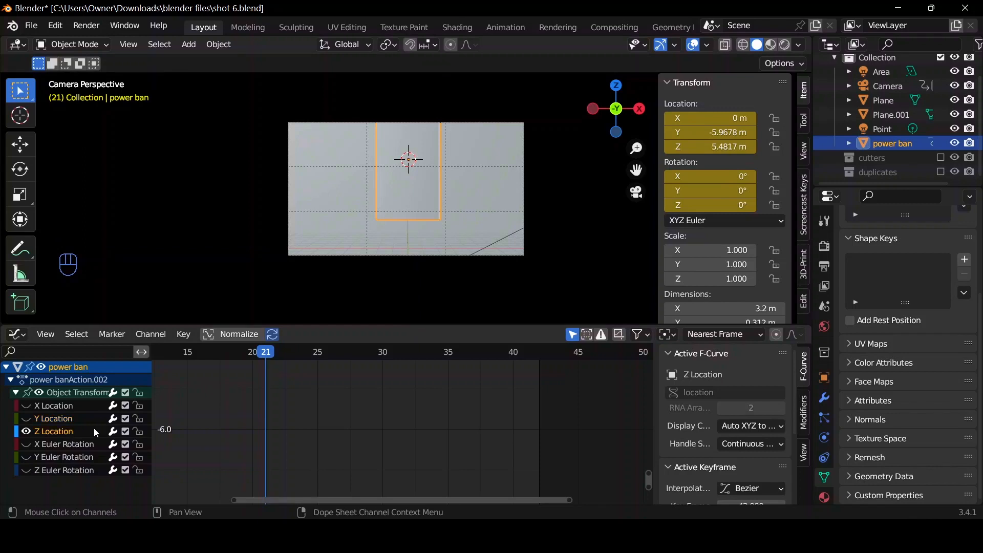
key(Home)
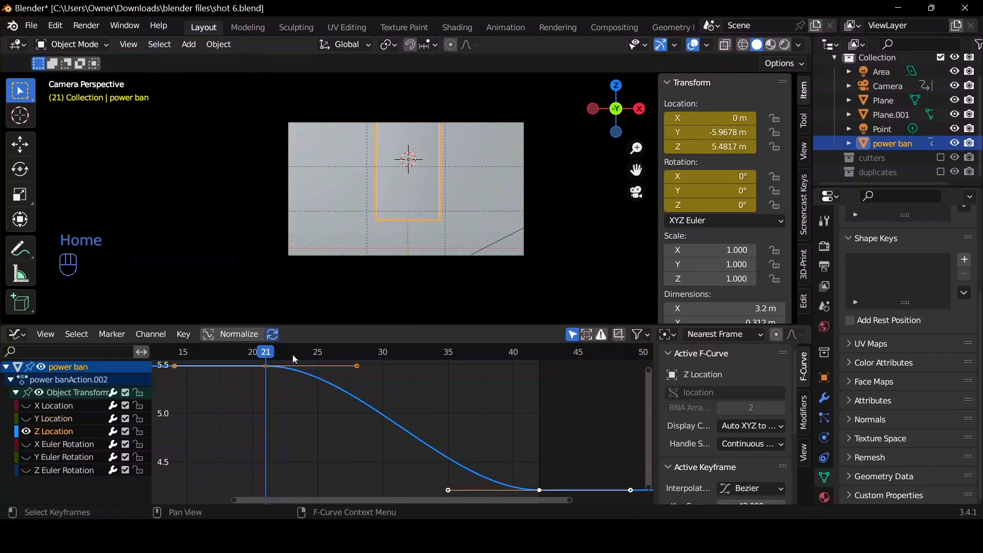
click(358, 370)
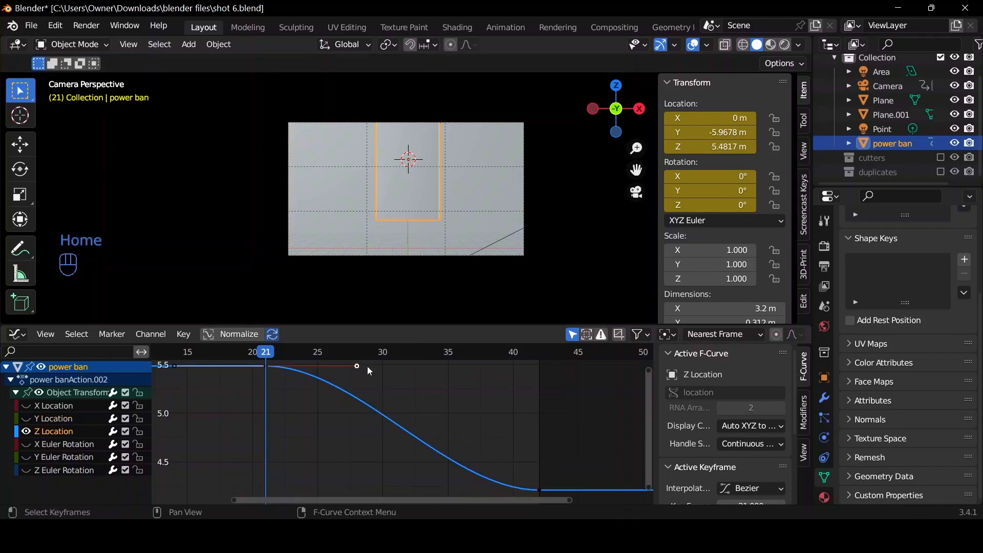
key(g)
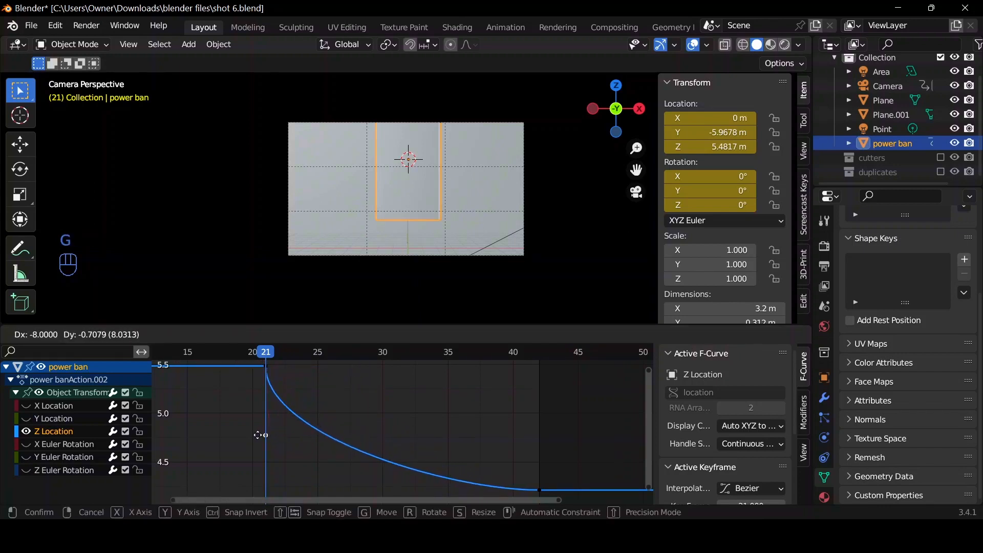
click(258, 435)
Isolate the X Euler Rotation curve and pull frame 21's outgoing handle straight below its keyframe, to about -11.5.
click(32, 444)
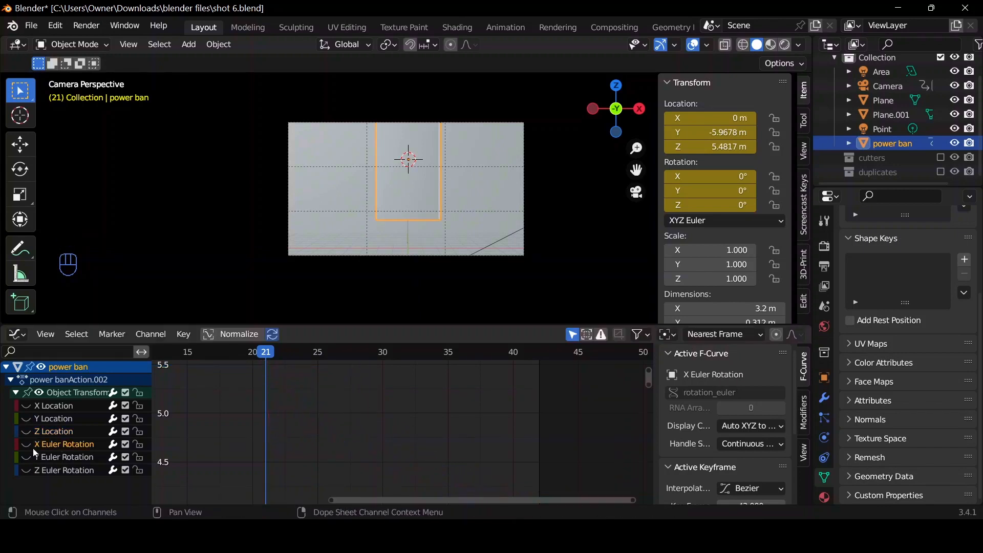
click(25, 444)
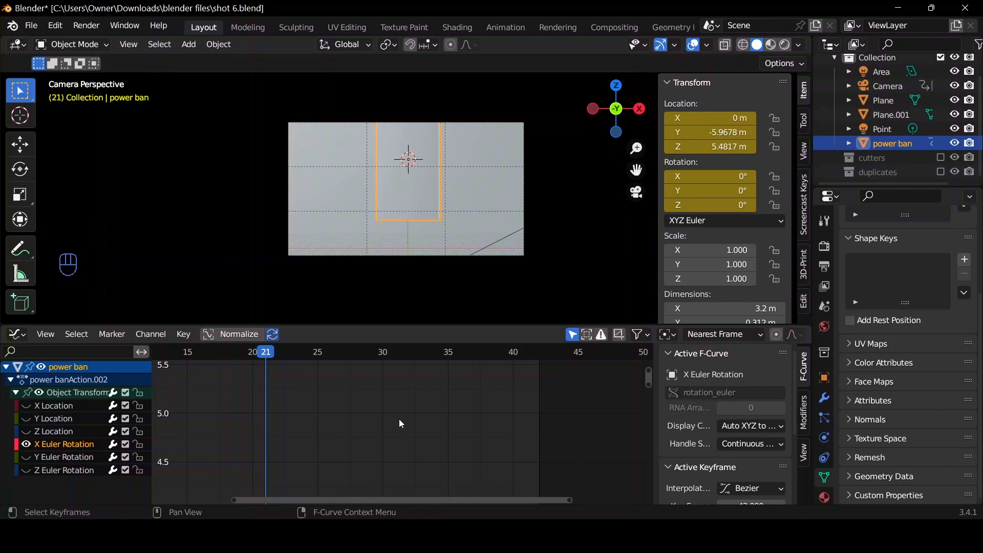
key(Home)
click(357, 367)
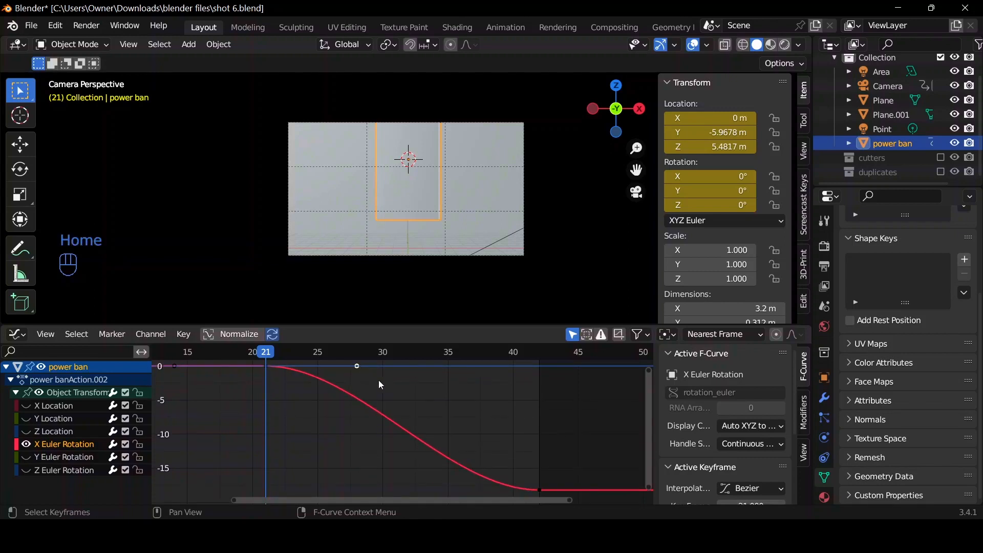
key(g)
click(246, 470)
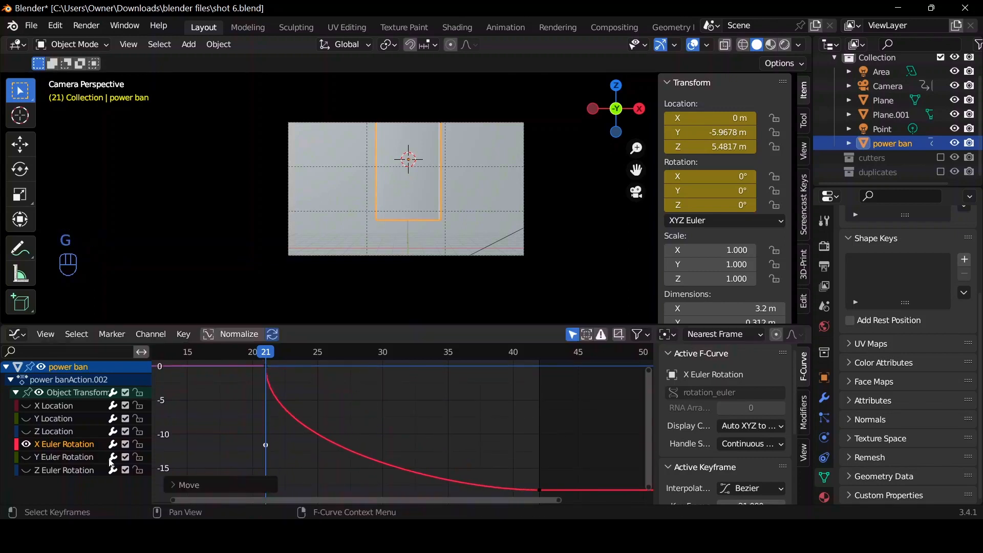
Isolate the Y Euler Rotation curve and lower frame 21's outgoing handle by about 11.5, directly beneath its keyframe.
click(51, 457)
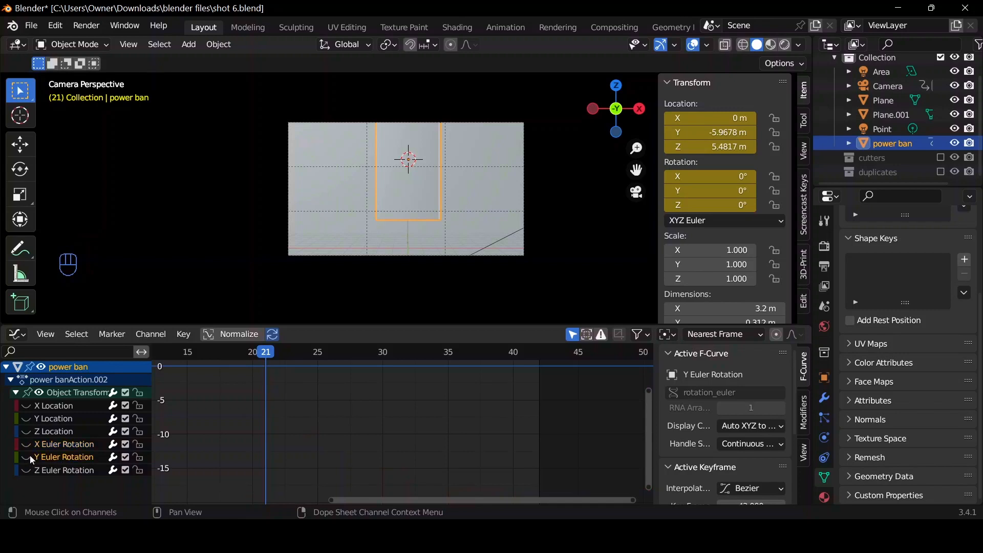
click(29, 456)
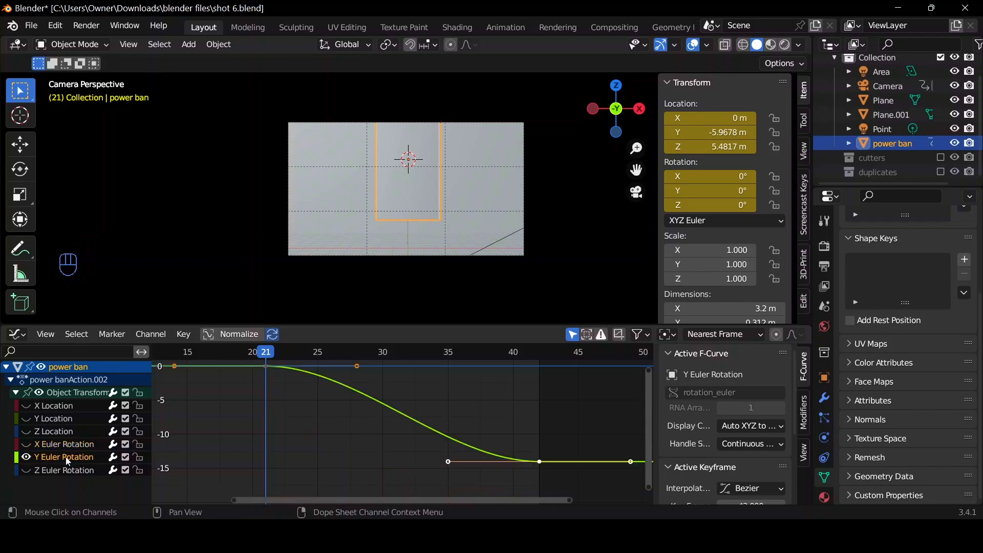
click(357, 369)
key(g)
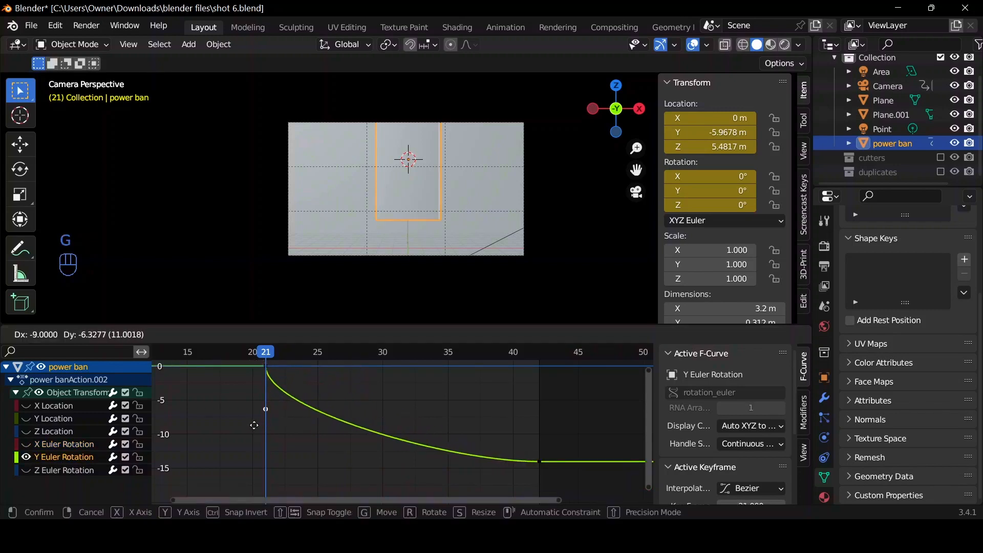
right_click(259, 425)
key(g)
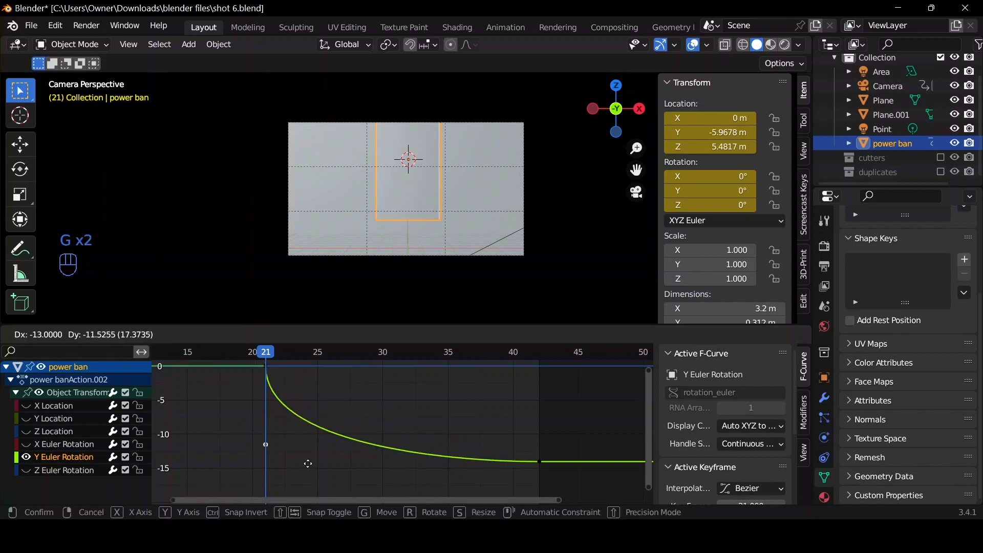
click(307, 463)
Isolate the Z Euler Rotation curve and lower frame 21's outgoing handle by about 32.3, directly beneath its keyframe.
click(22, 462)
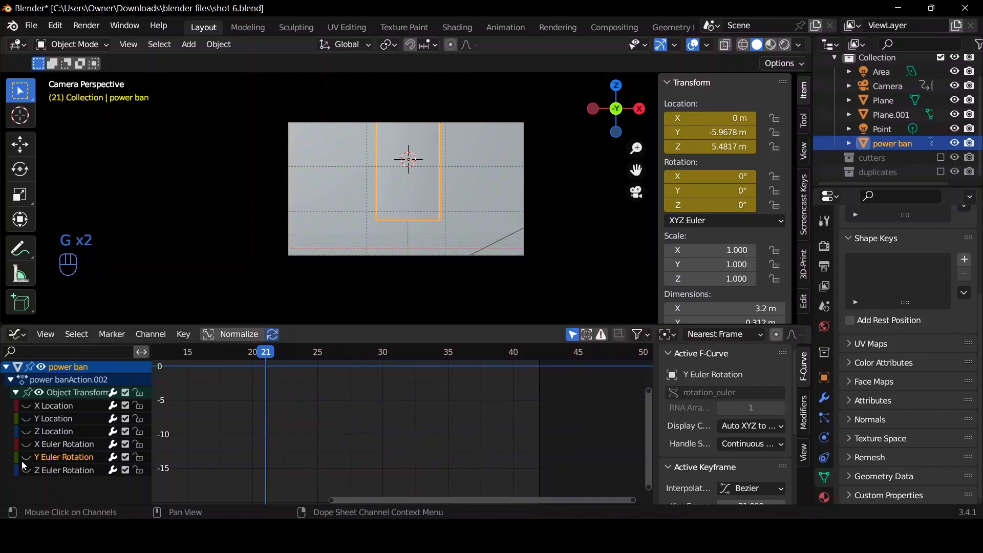
click(26, 470)
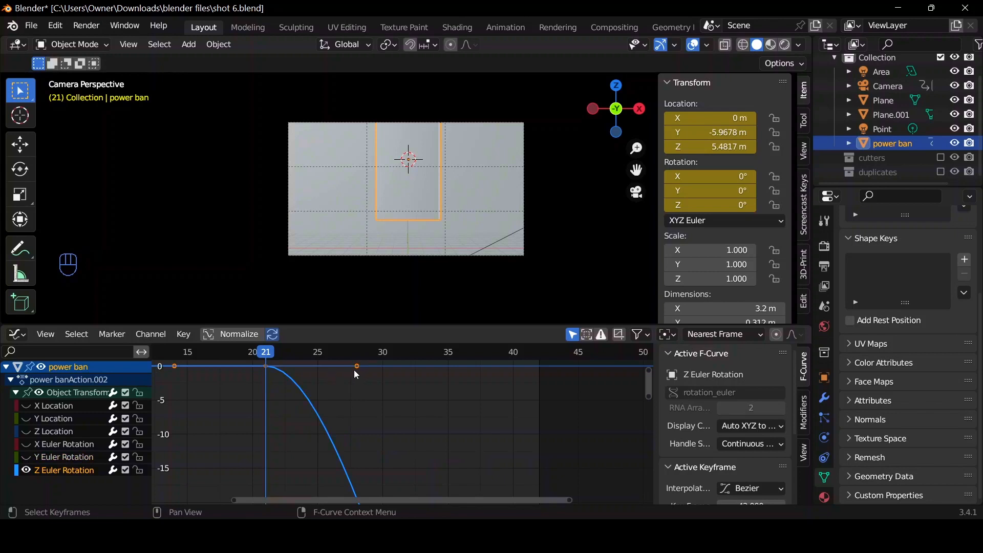
key(Home)
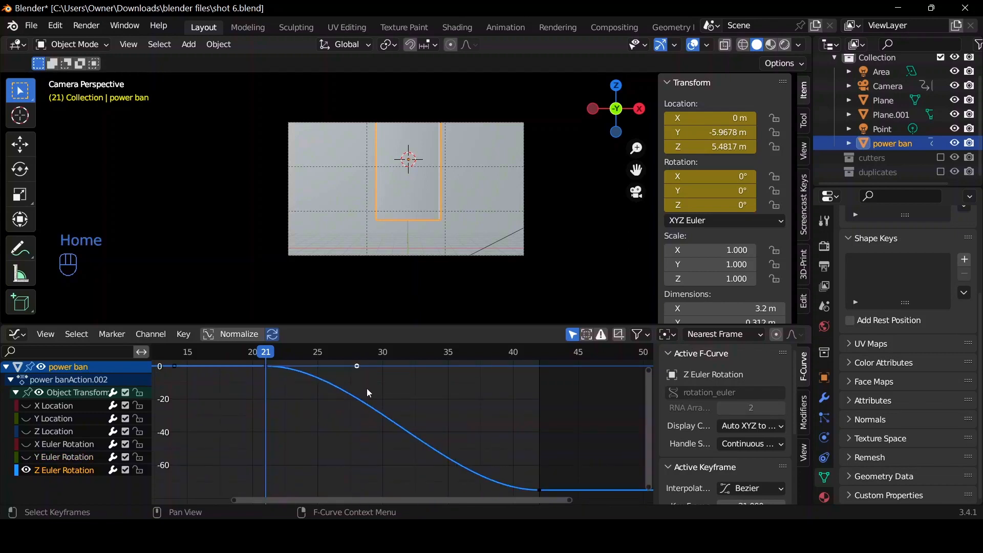
key(g)
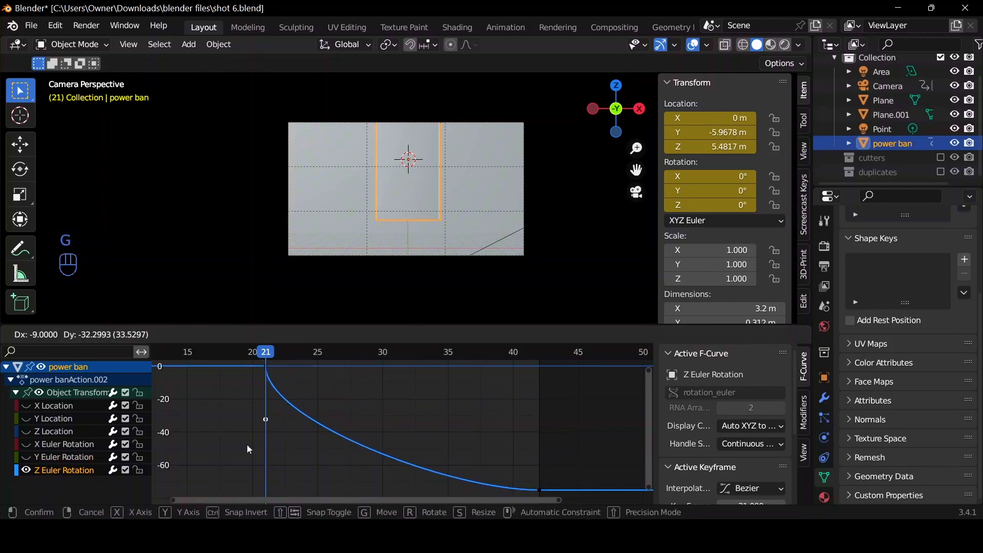
click(246, 444)
Return to the Timeline and play the animation from the first frame to review the motion, stopping at frame 32.
key(ctrl+Tab)
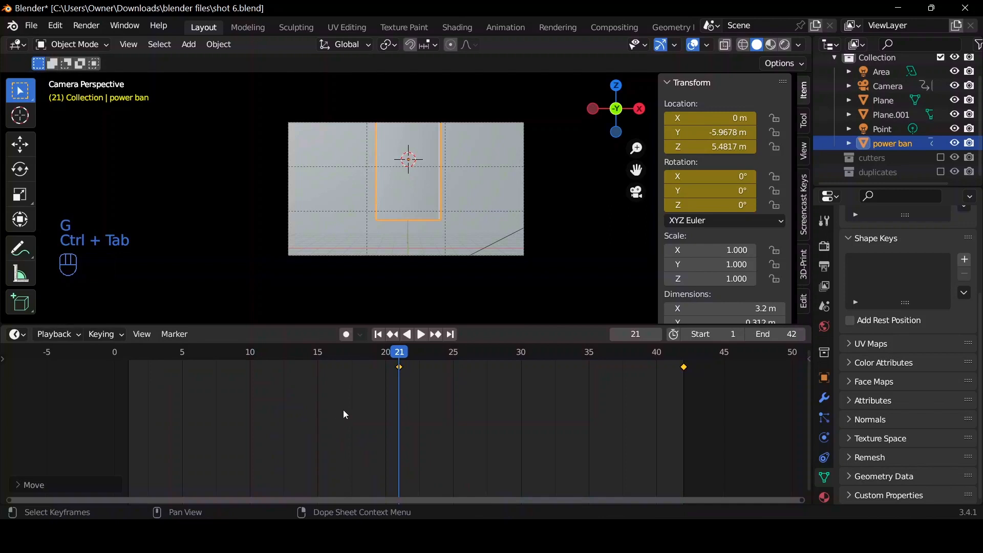
click(378, 335)
key(space)
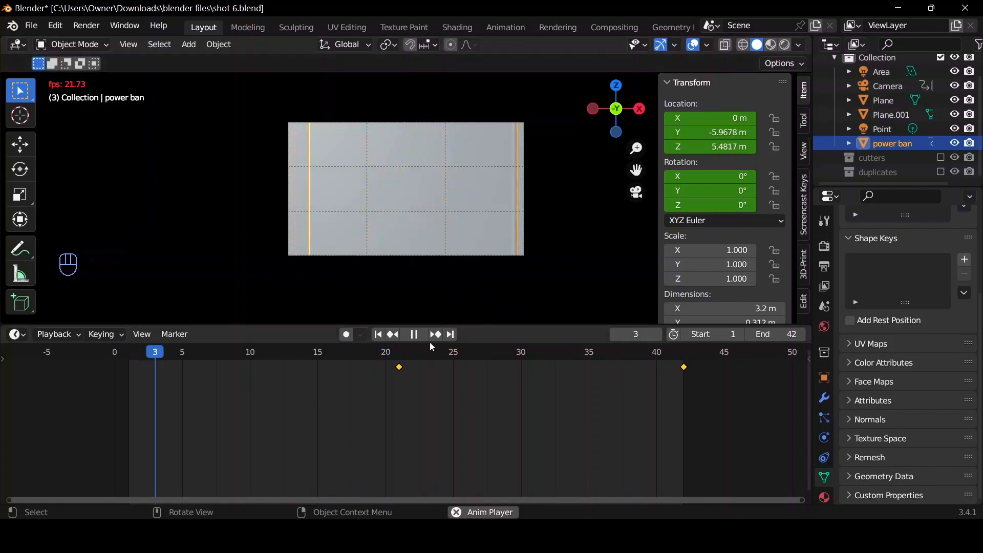
key(space)
key(space)
key(space)
key(space)
key(space)
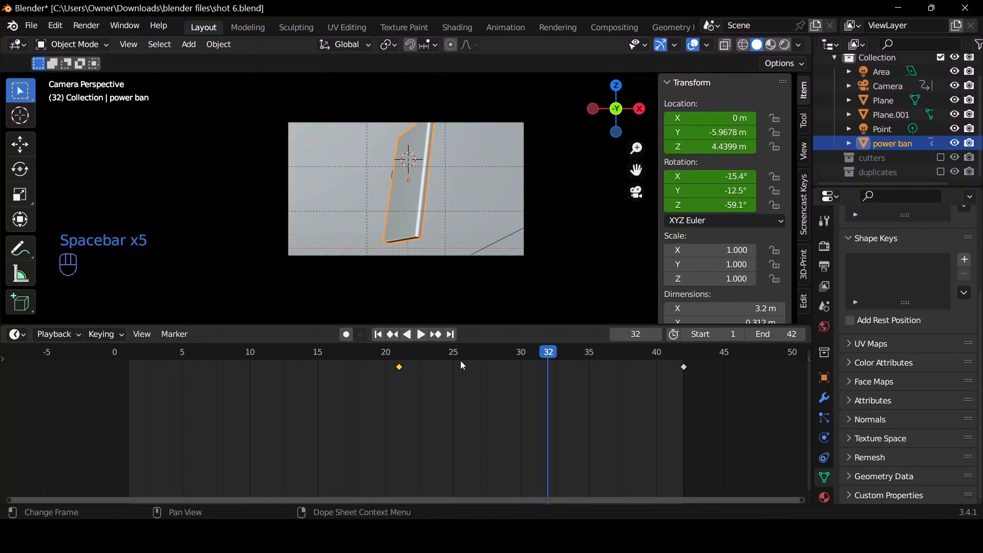
Move the power bank's end keyframe from frame 42 to frame 32.
key(g)
click(454, 377)
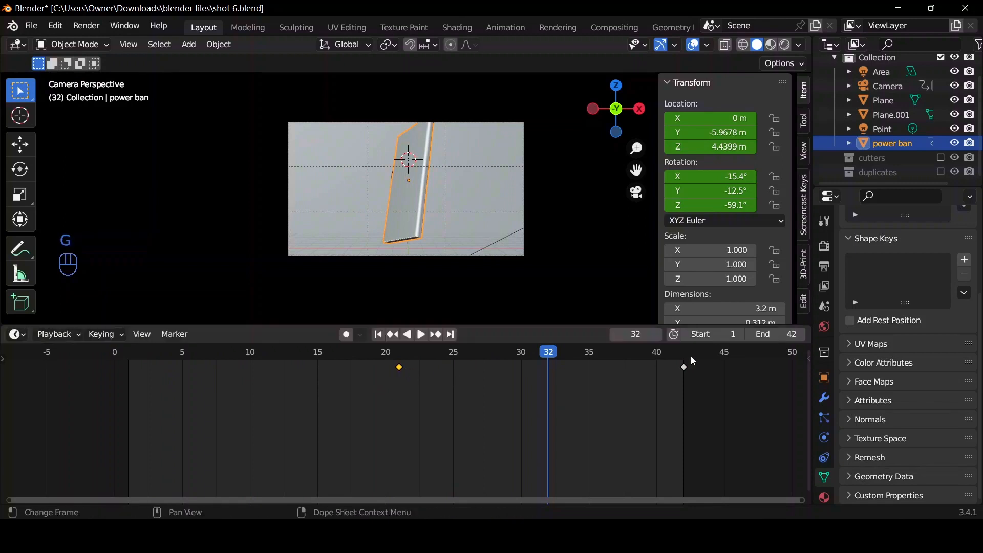
key(g)
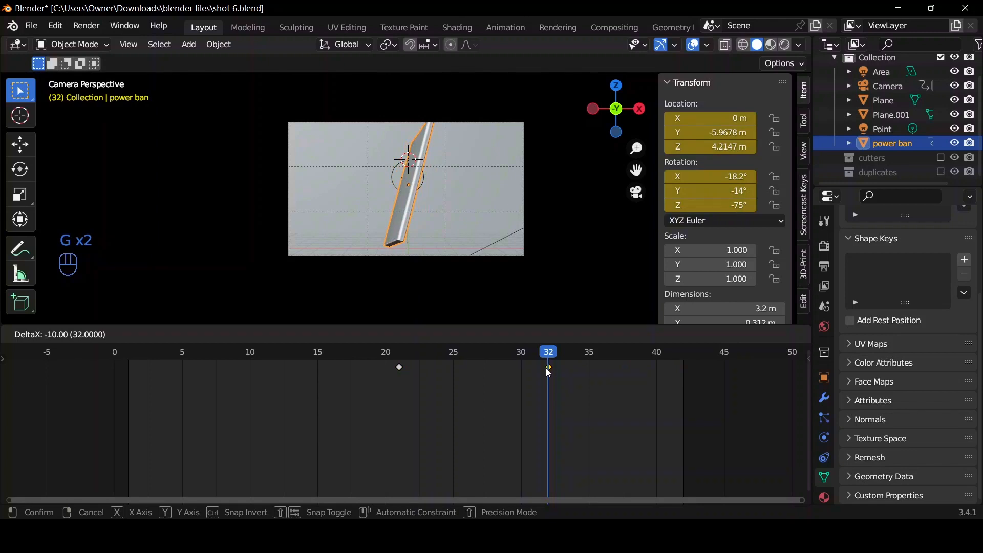
click(548, 373)
Replay the animation from the first frame to review the shortened power bank rotation.
key(space)
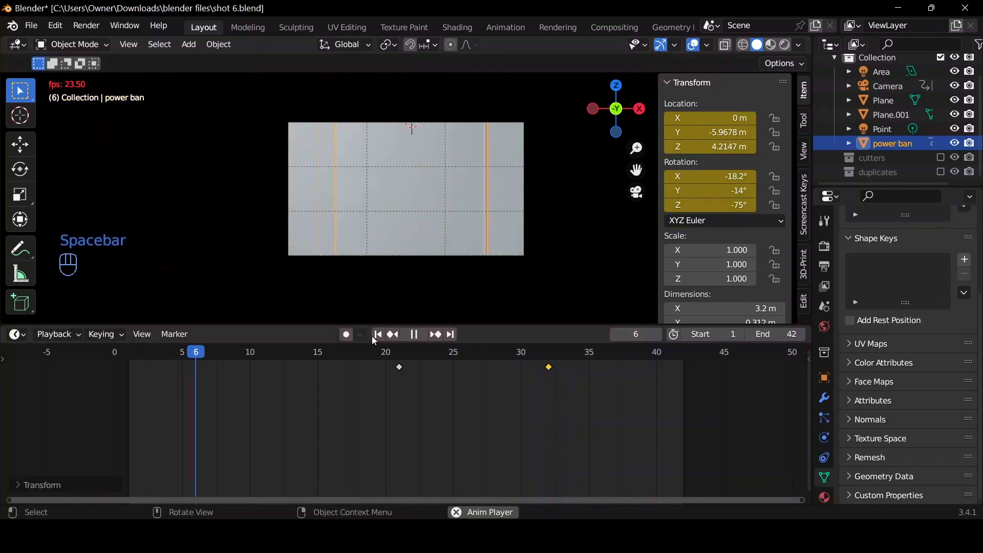
key(space)
key(space)
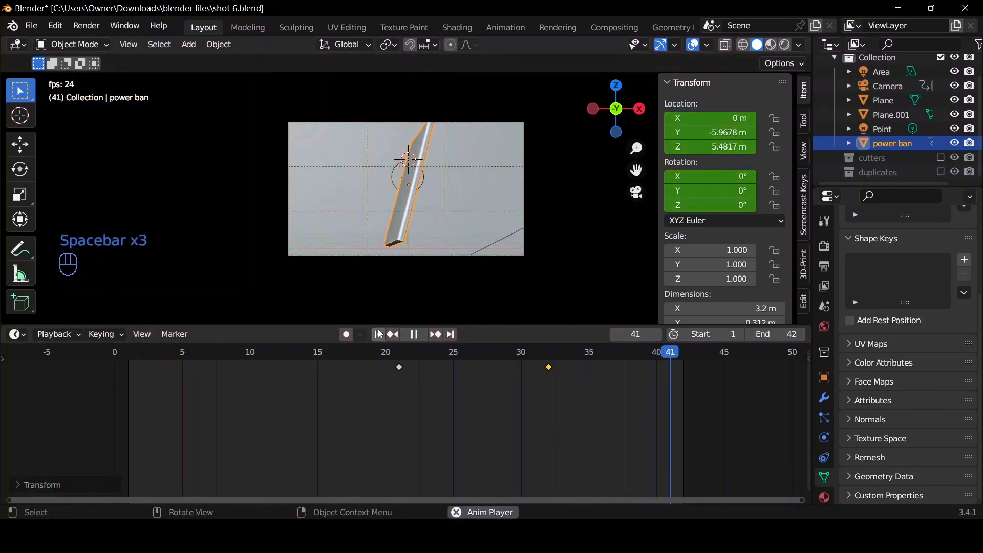
key(space)
key(space)
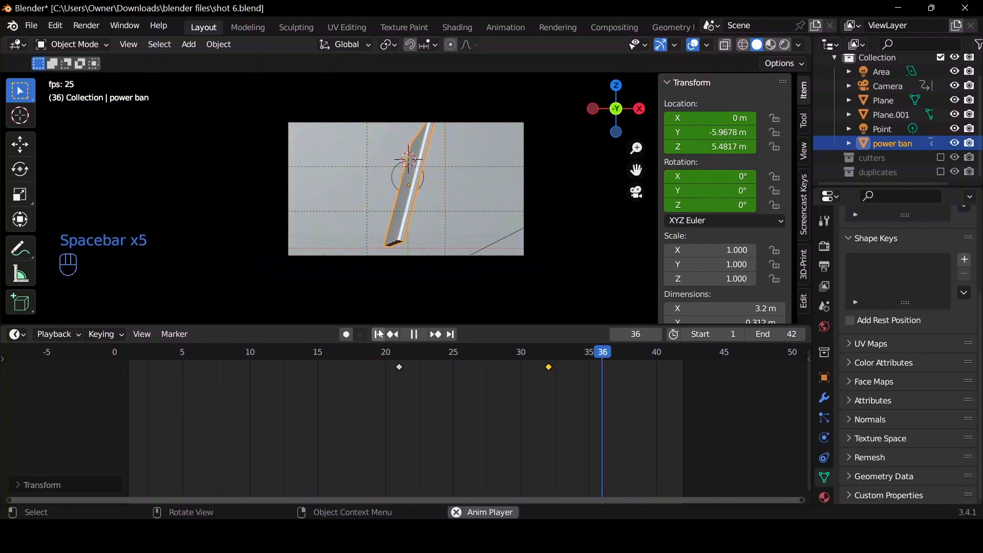
click(379, 334)
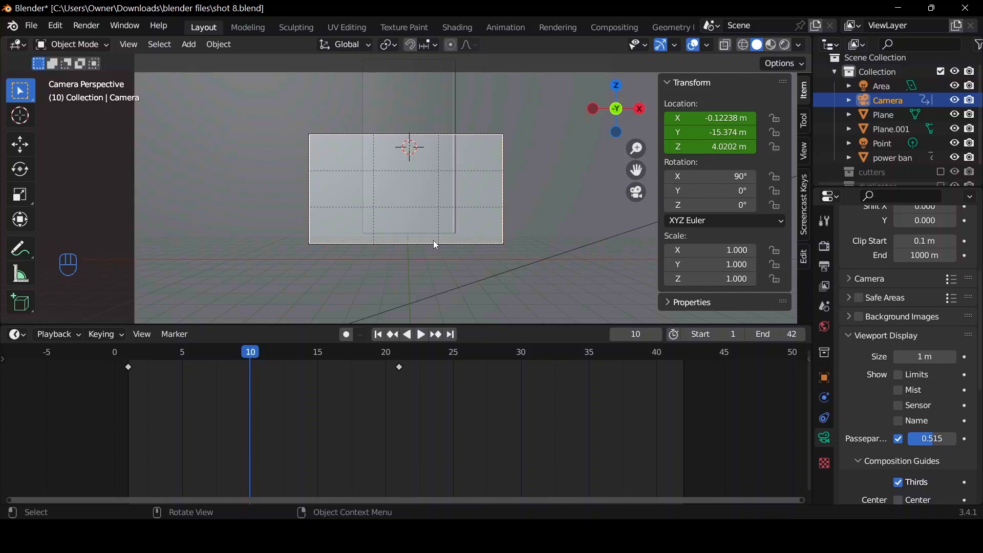
In the shot 8 scene, delete the Point light, Plane.001, the Area light and the camera.
middle_drag(430, 225, 604, 123)
drag(604, 123, 584, 117)
scroll(539, 166, down, 4)
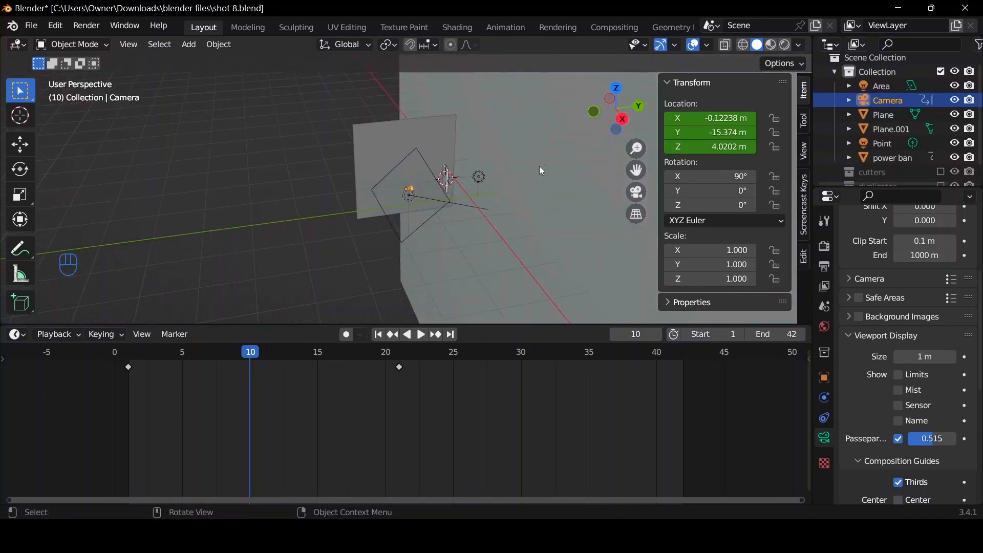
scroll(539, 166, up, 4)
scroll(541, 172, down, 3)
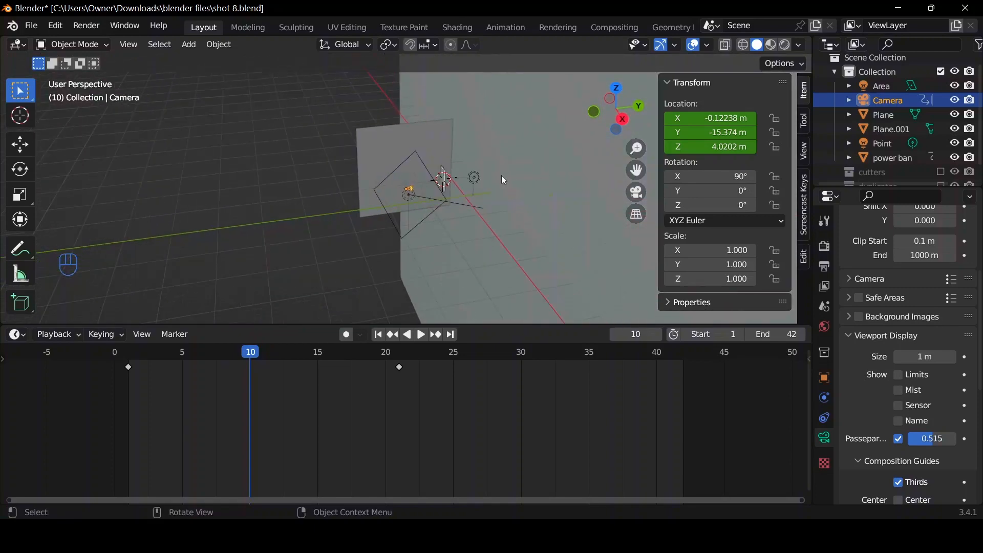
click(474, 179)
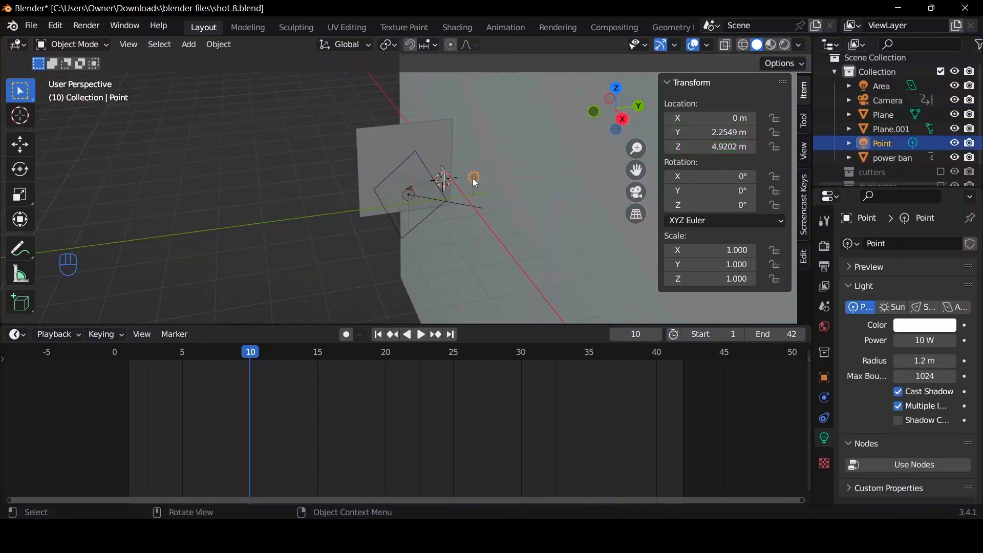
shift+click(443, 149)
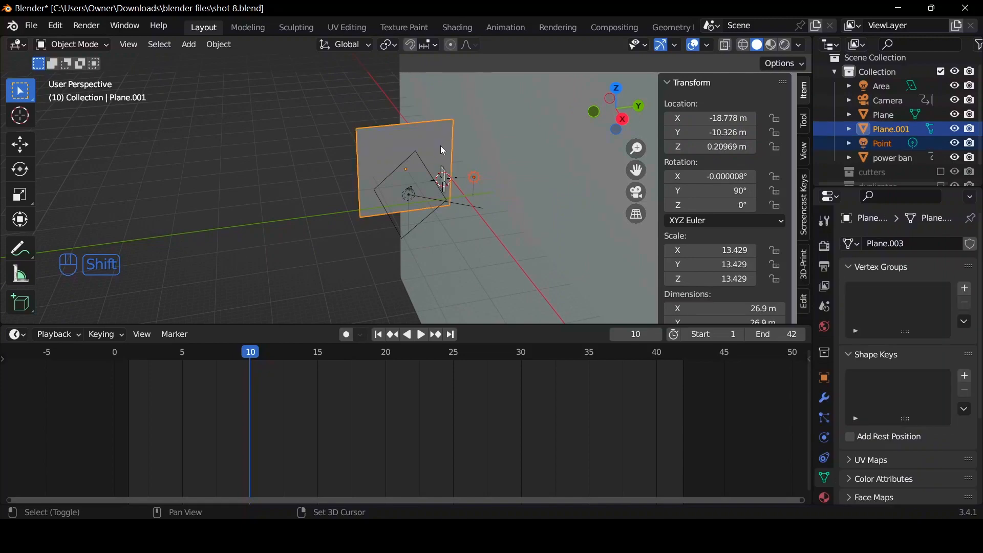
shift+click(410, 199)
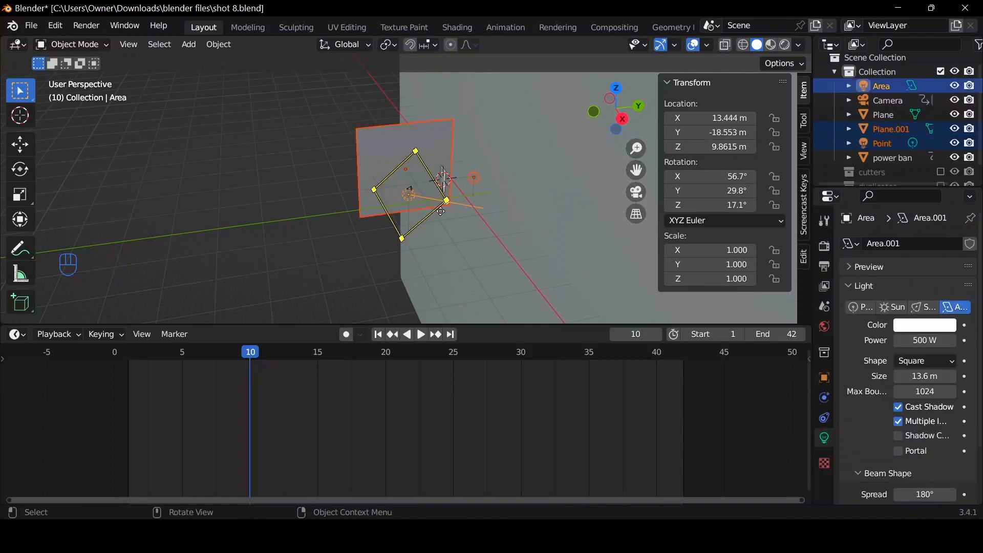
key(Delete)
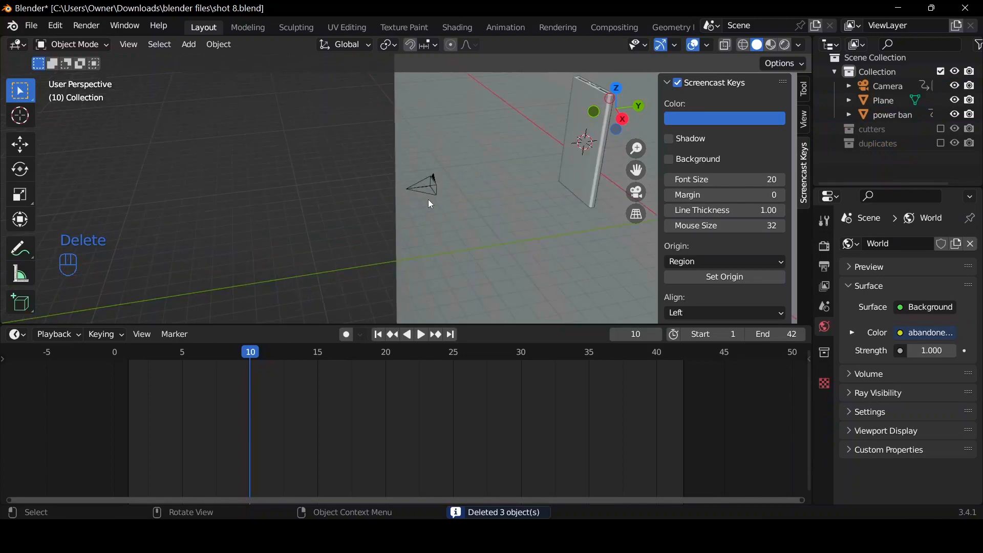
click(423, 190)
key(Delete)
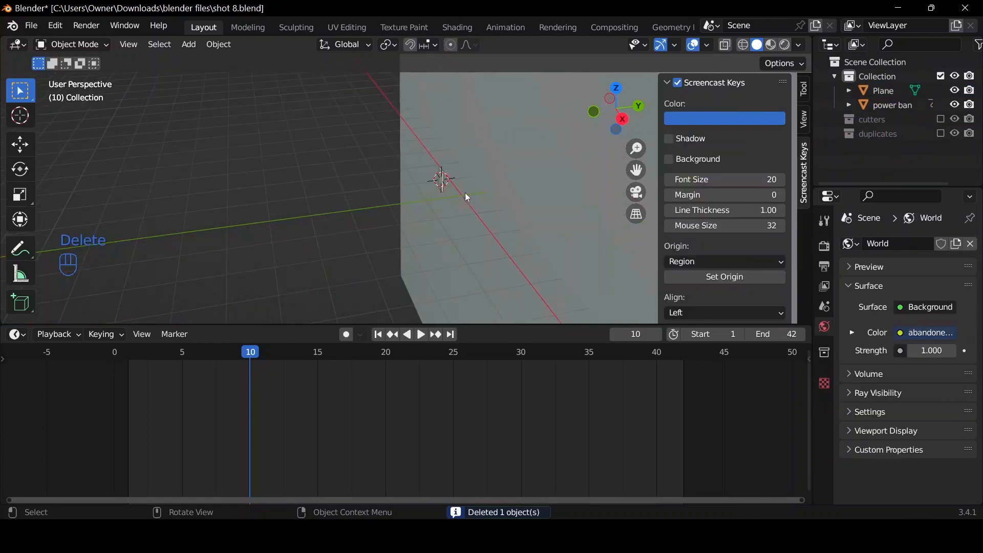
Rotate the plane and the power bank together by 90° in the right orthographic view.
click(466, 195)
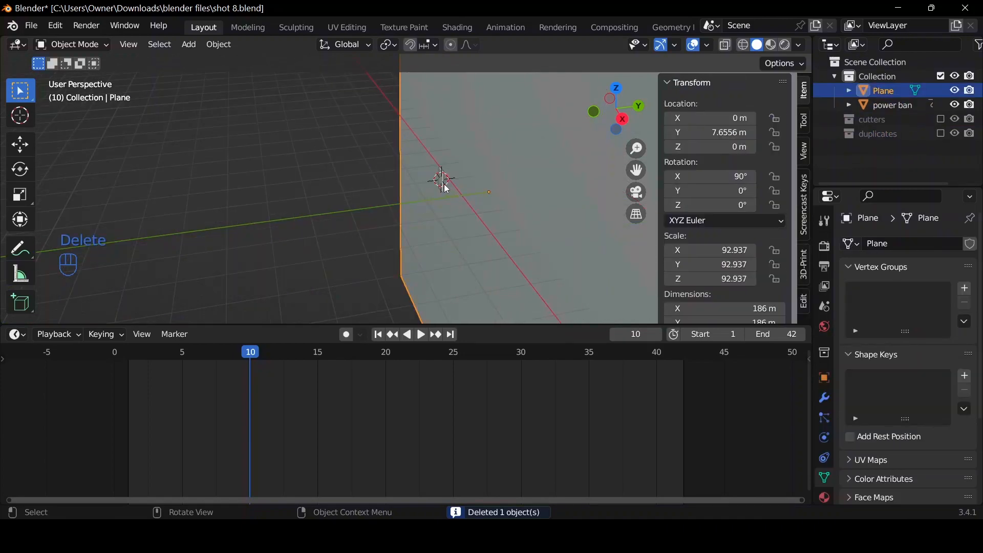
key(shift)
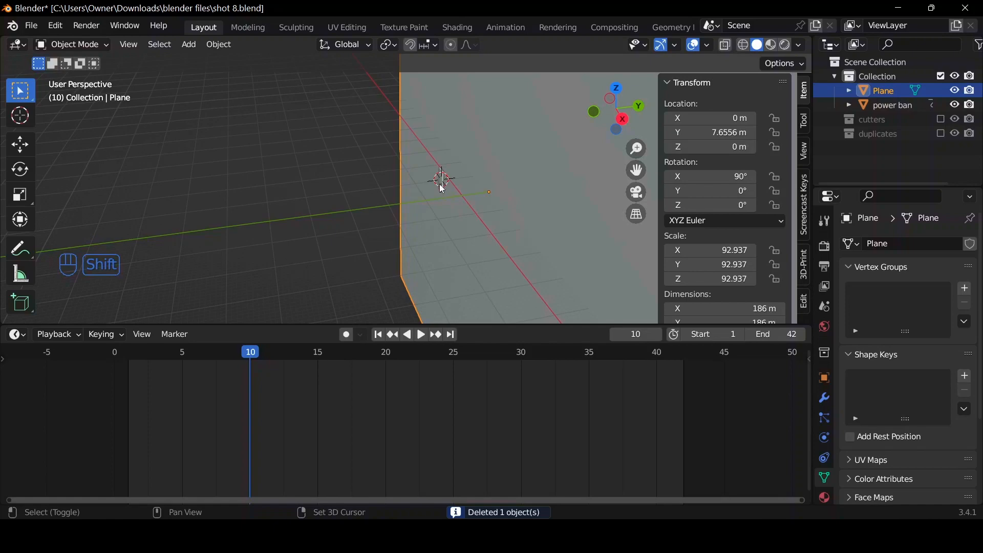
shift+click(442, 188)
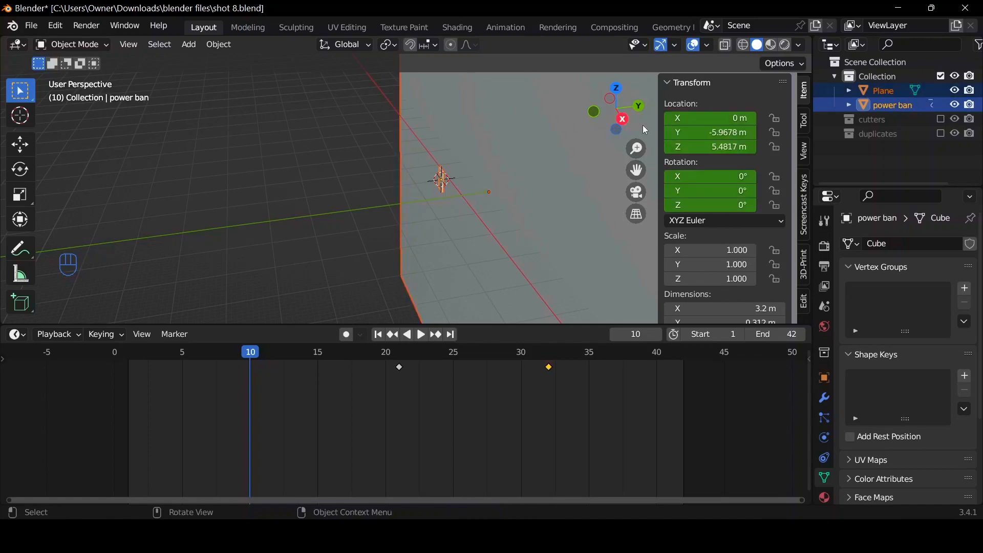
click(627, 121)
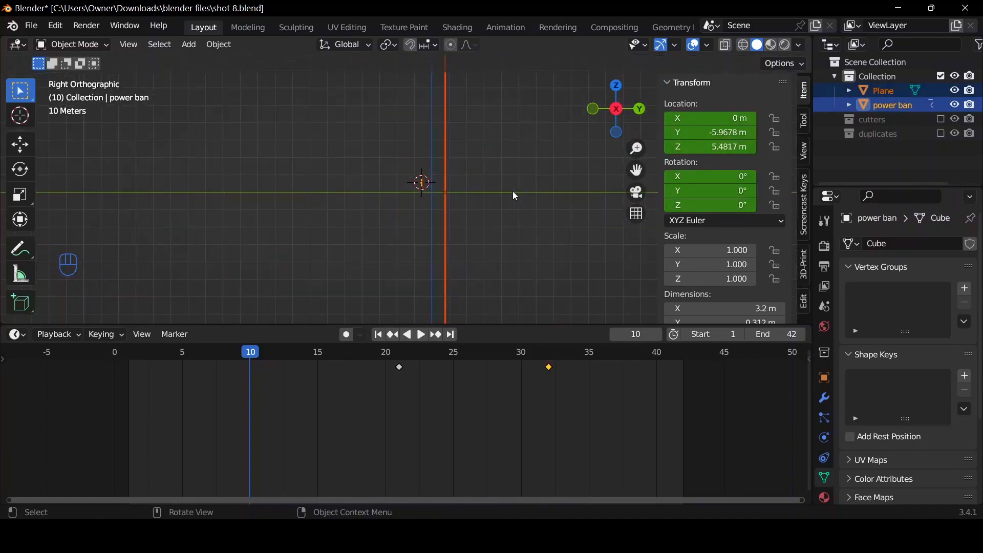
key(r)
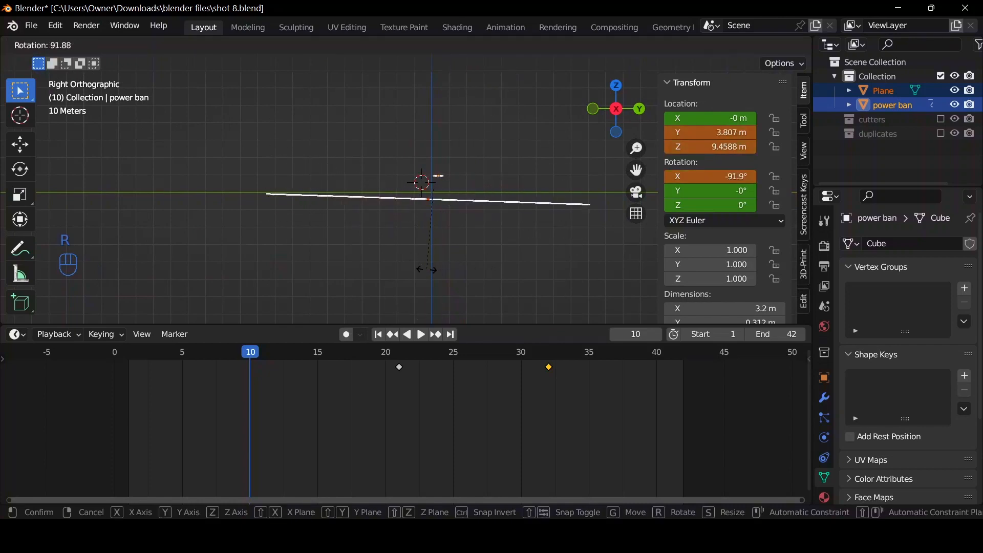
text(90)
key(Return)
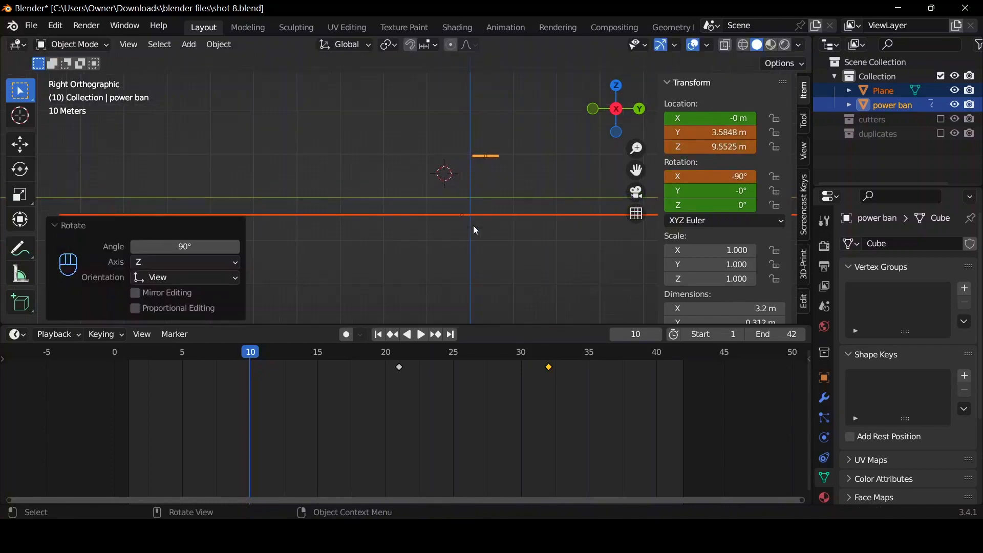
scroll(468, 203, up, 4)
Raise the plane about 3.9 m along the global Z axis.
click(468, 206)
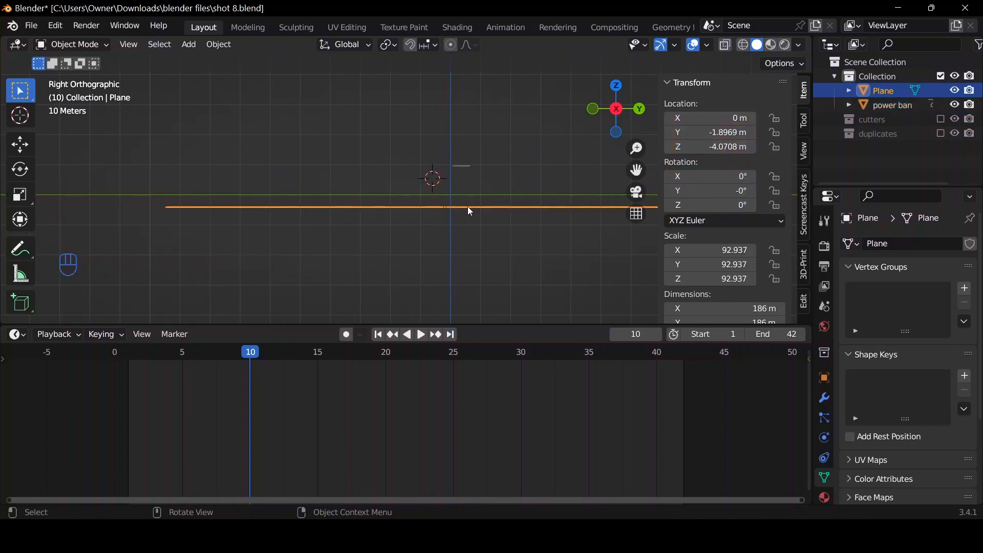
scroll(480, 212, up, 2)
key(g)
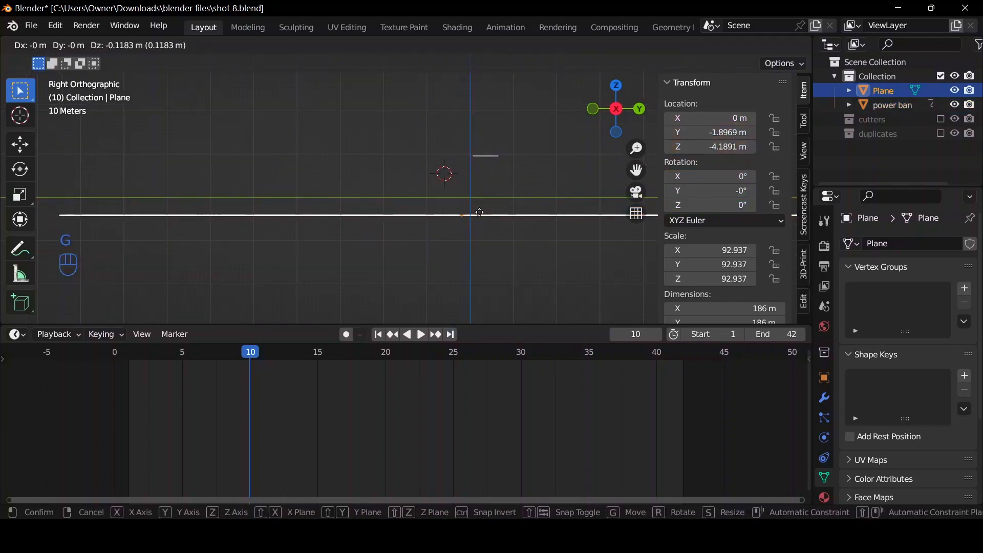
key(x)
key(z)
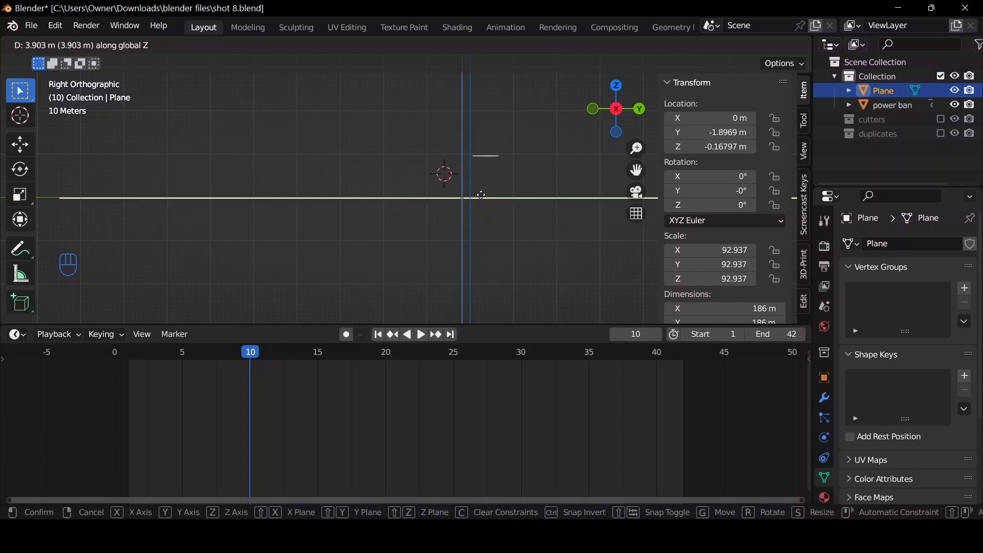
click(495, 181)
middle_drag(576, 95, 523, 106)
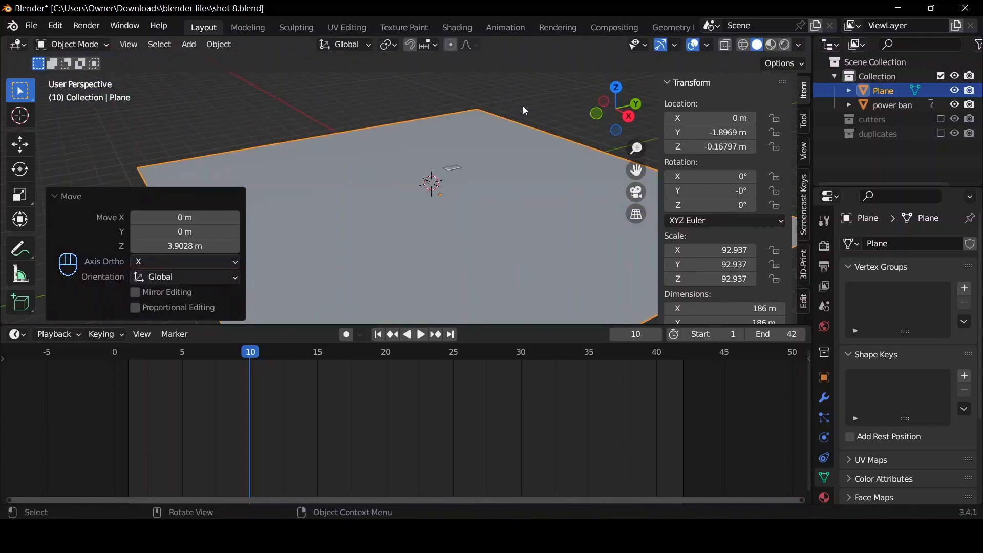
Delete all of the power bank's keyframes and clear its location to the world origin.
click(452, 167)
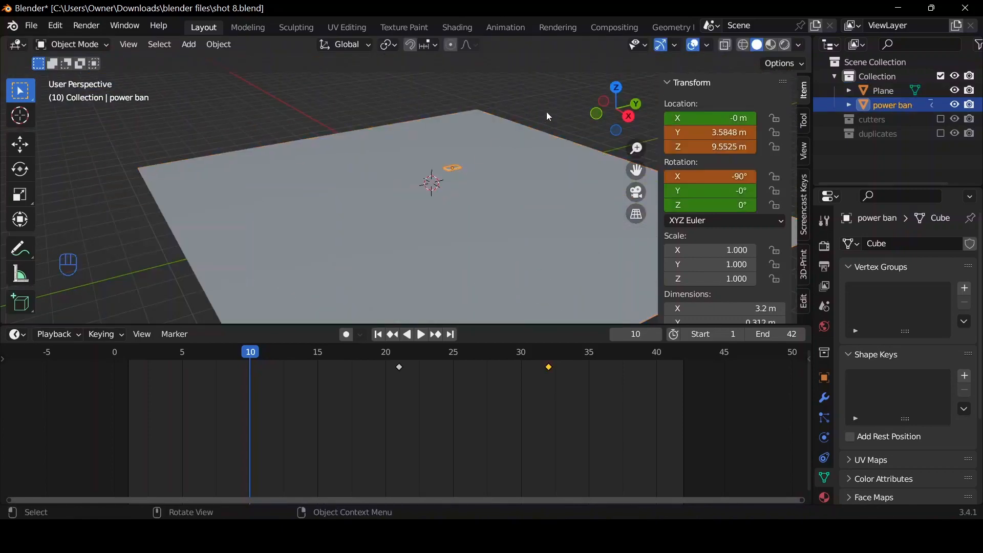
click(629, 116)
scroll(525, 207, up, 4)
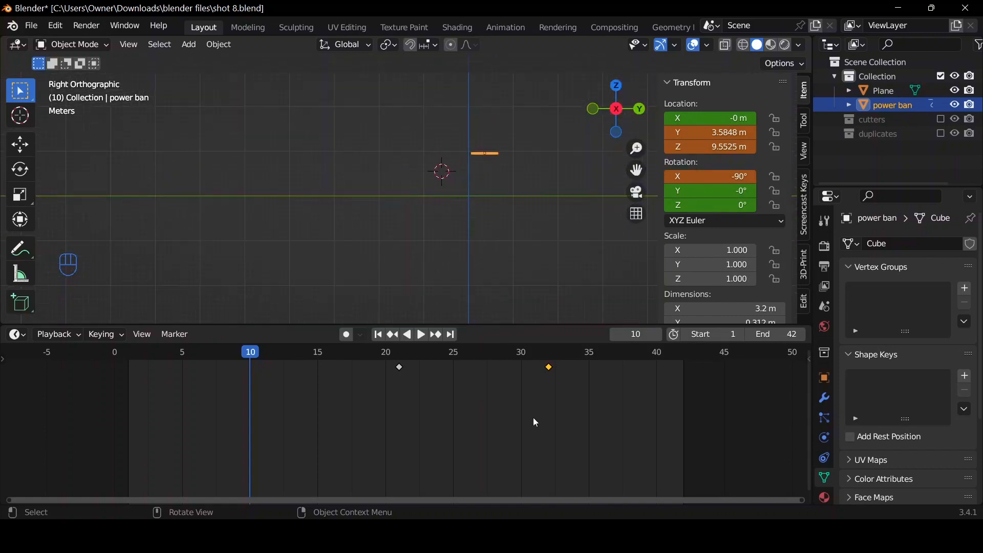
key(a)
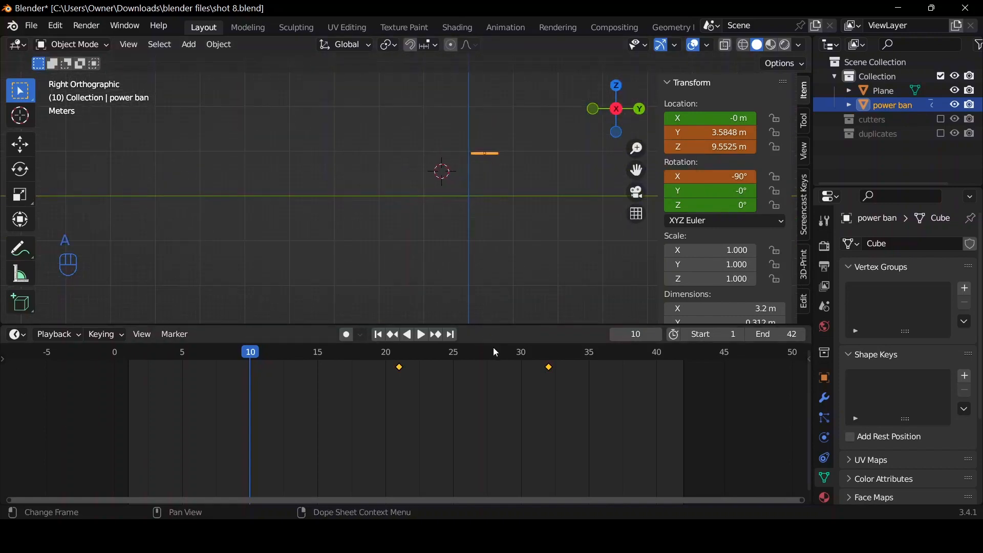
key(Delete)
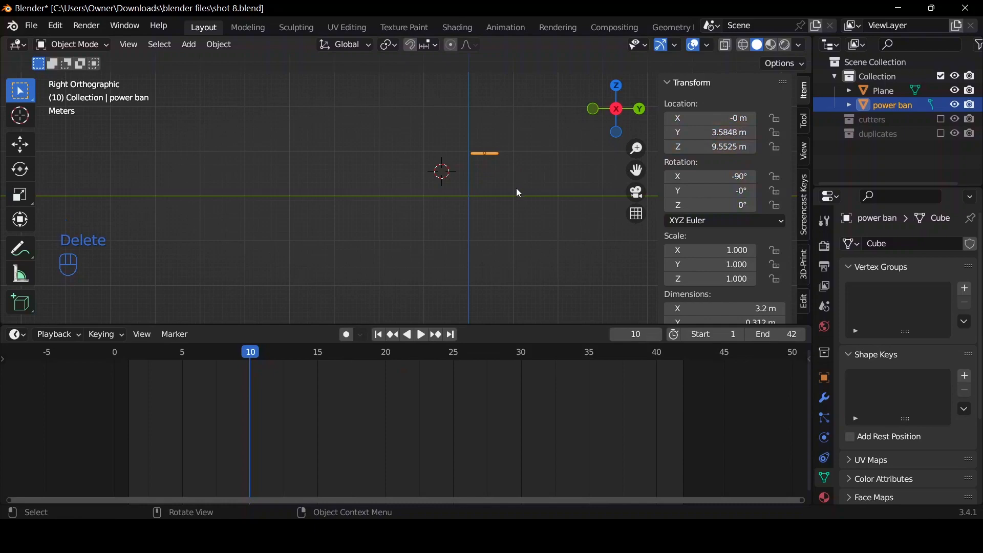
key(alt+g)
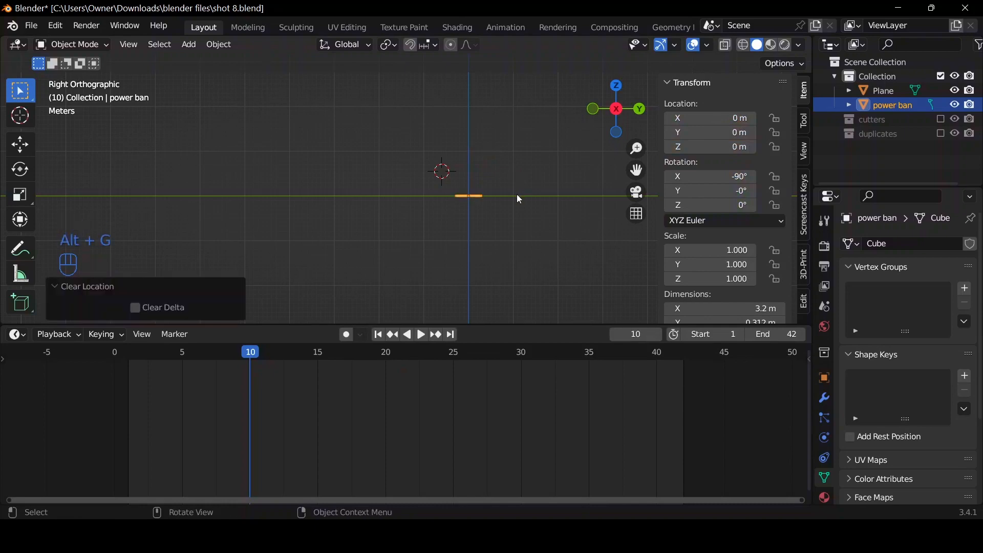
Examine up close from the side how the power bank sits on the plane.
drag(616, 110, 576, 146)
click(478, 208)
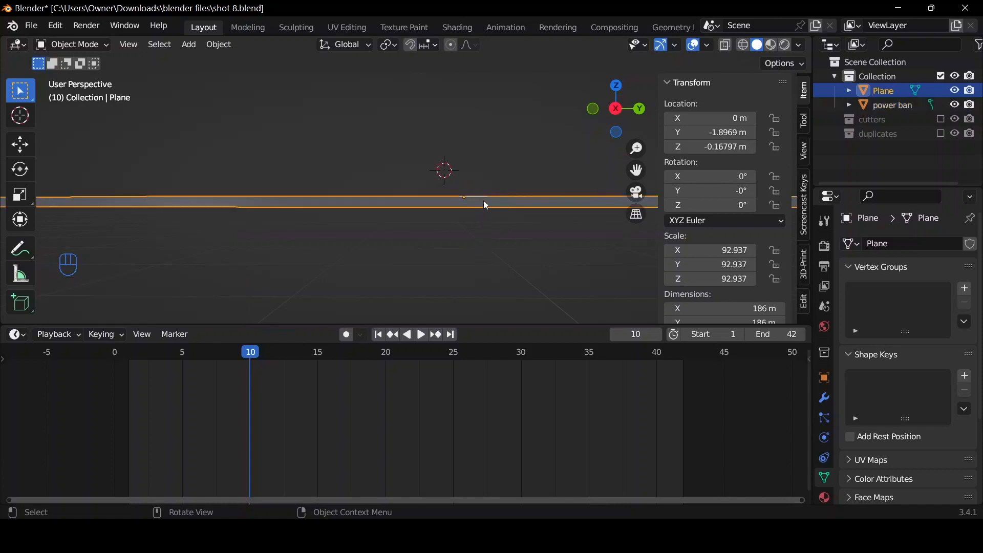
click(617, 108)
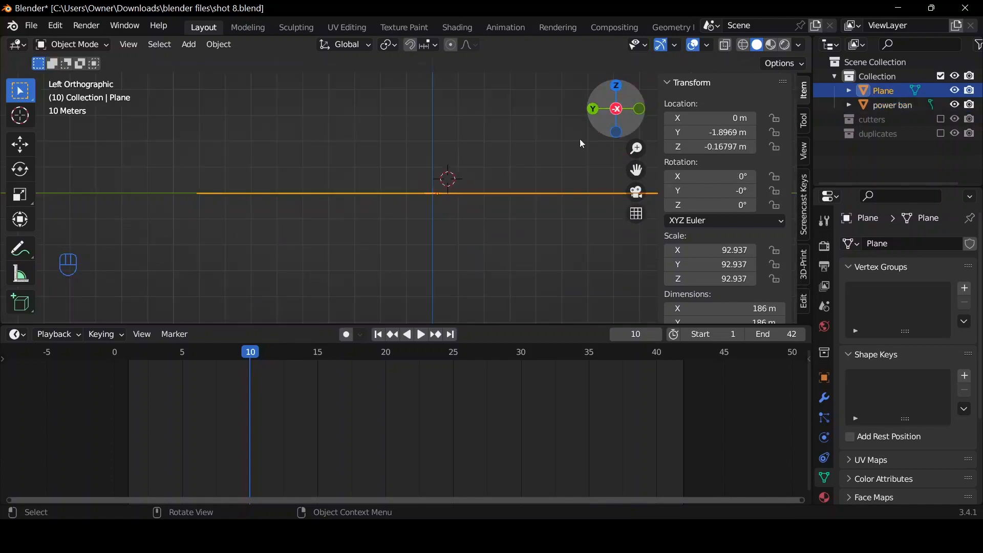
scroll(541, 165, up, 8)
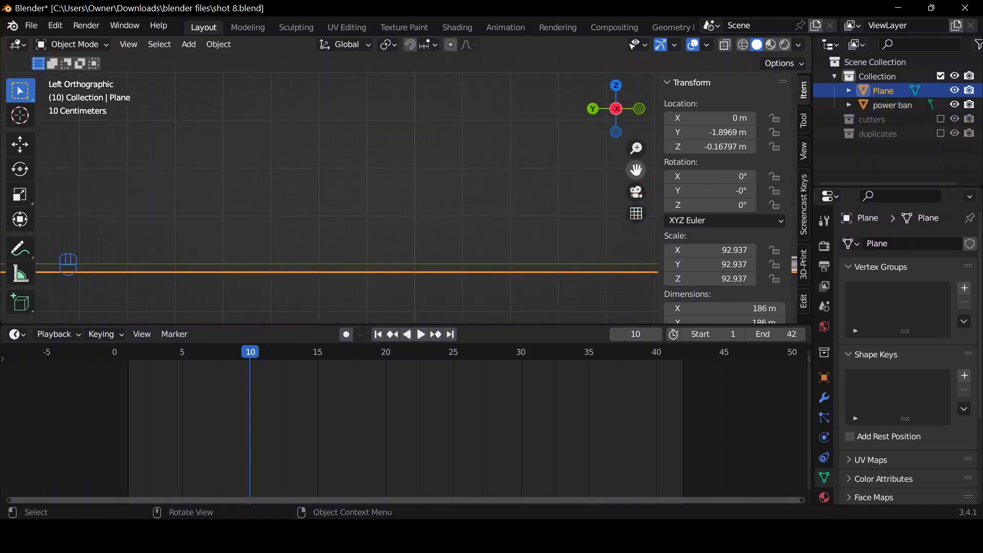
drag(636, 170, 208, 143)
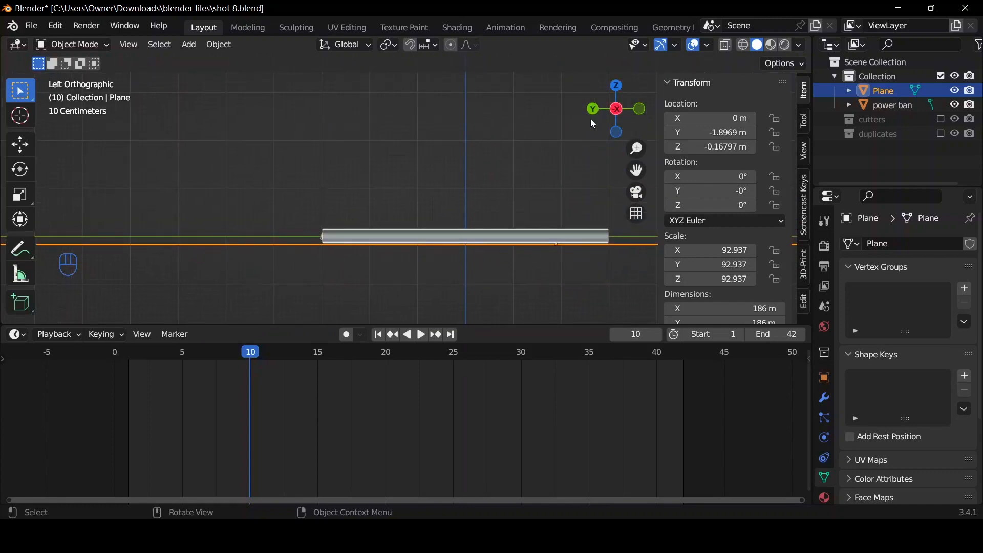
drag(629, 117, 586, 128)
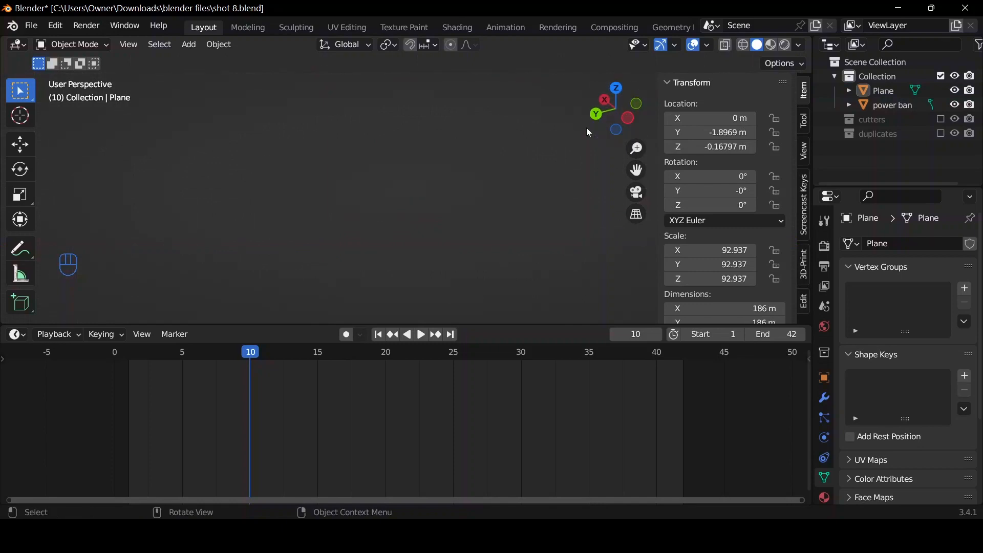
Add a camera and align it to a top view centred on the power bank.
click(911, 106)
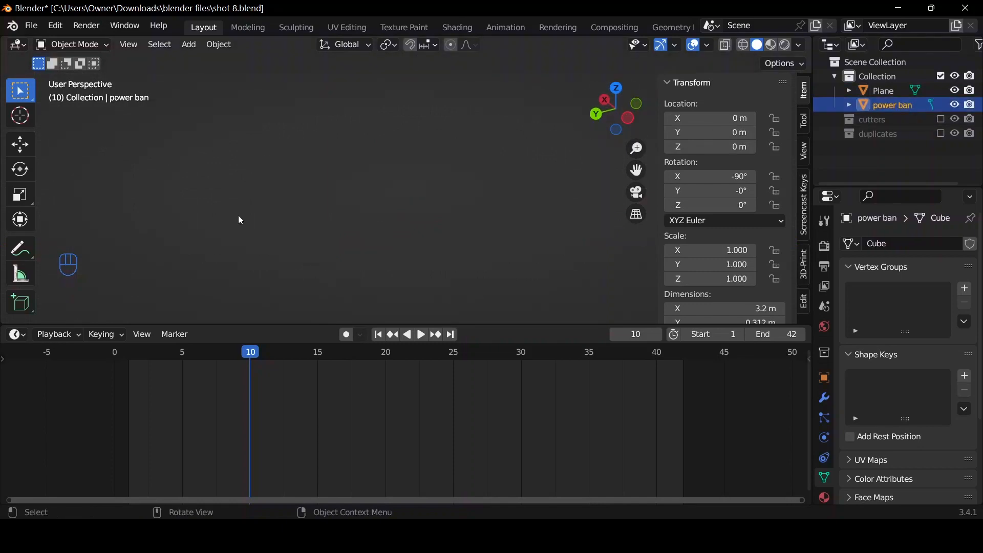
key(KP_Decimal)
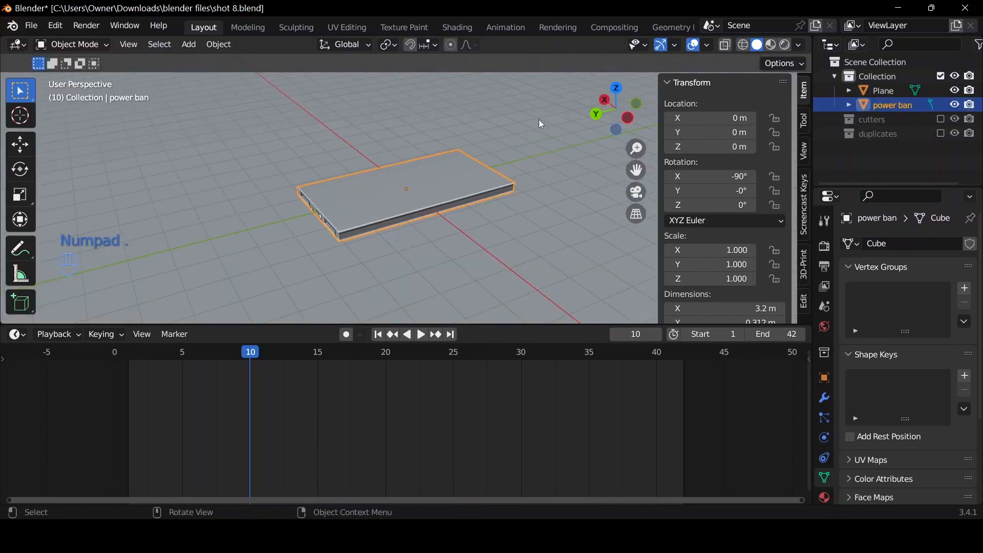
click(618, 90)
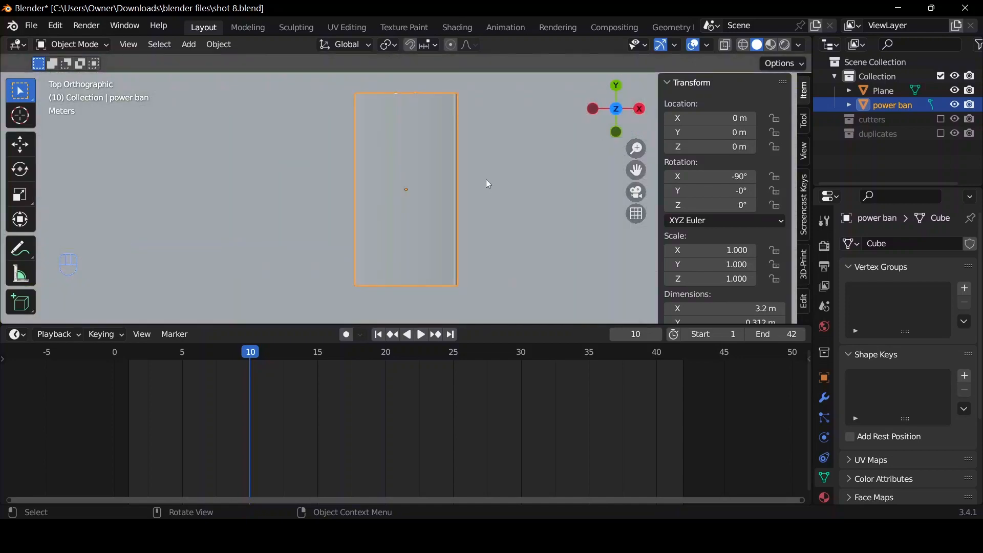
key(shift+a)
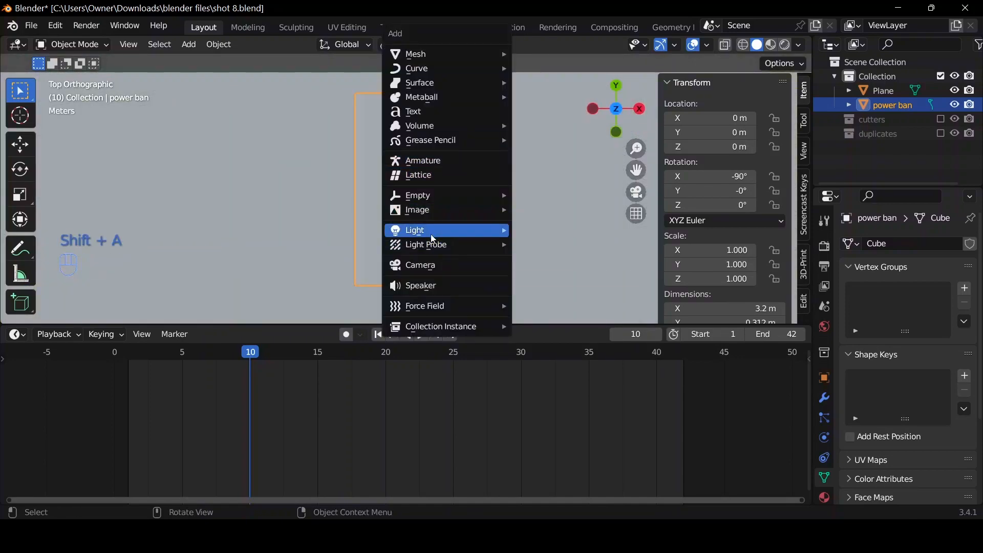
mouse_move(433, 237)
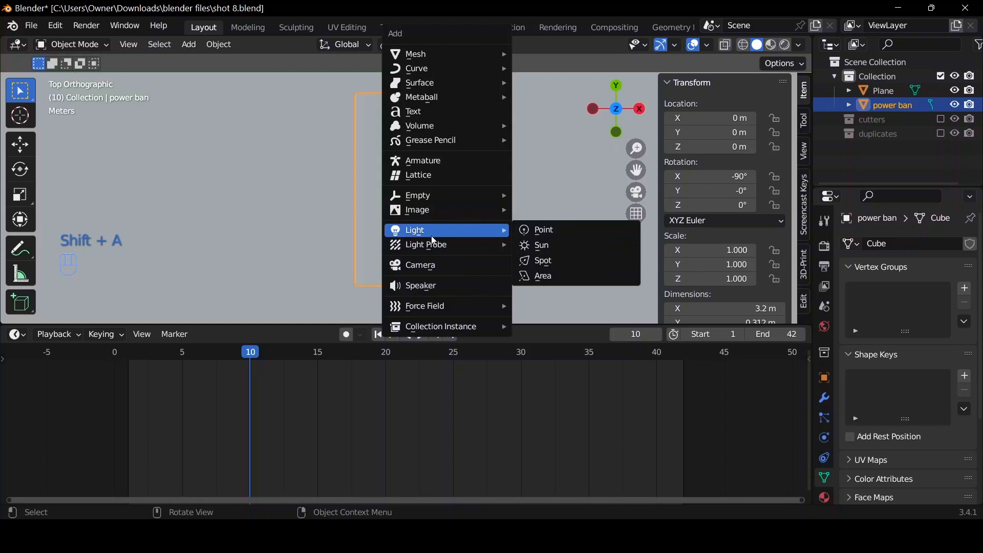
click(438, 265)
key(ctrl)
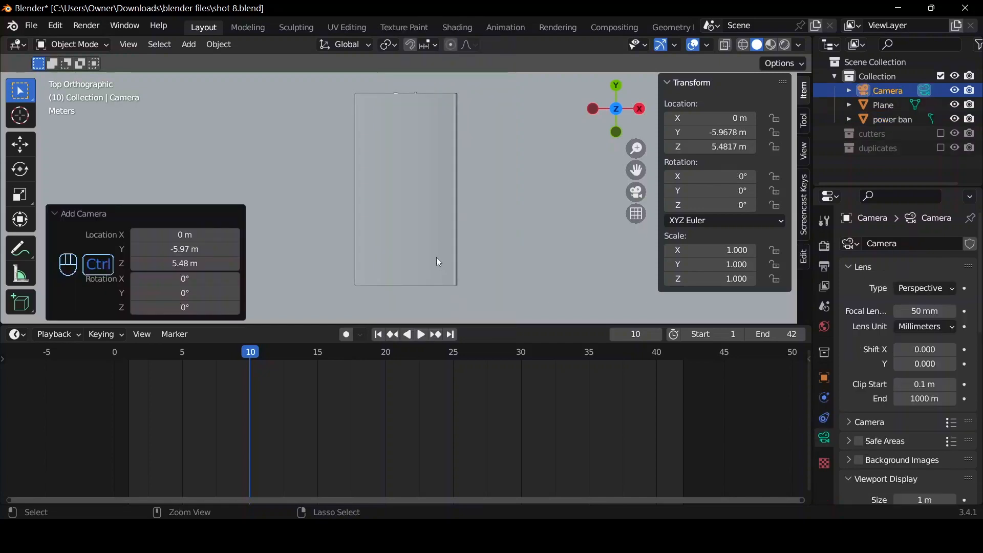
key(ctrl+alt+KP_0)
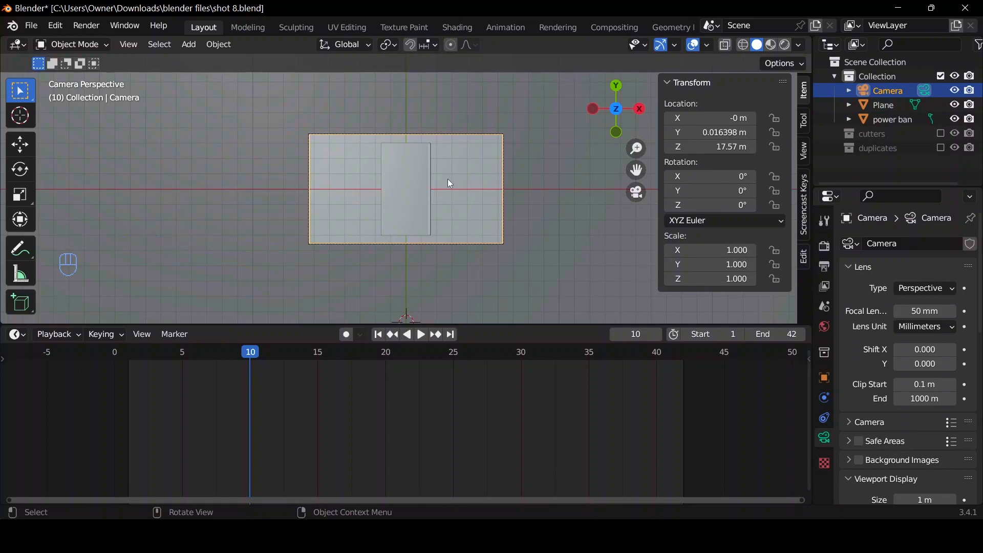
Move the camera about 59.9 m away from the power bank along its local Z axis.
key(g)
key(z)
key(z)
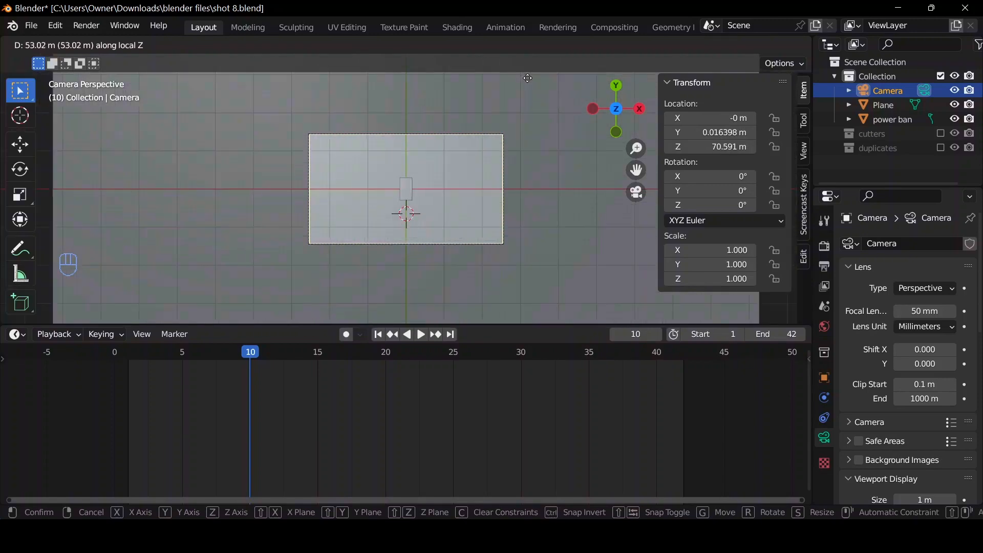
click(507, 85)
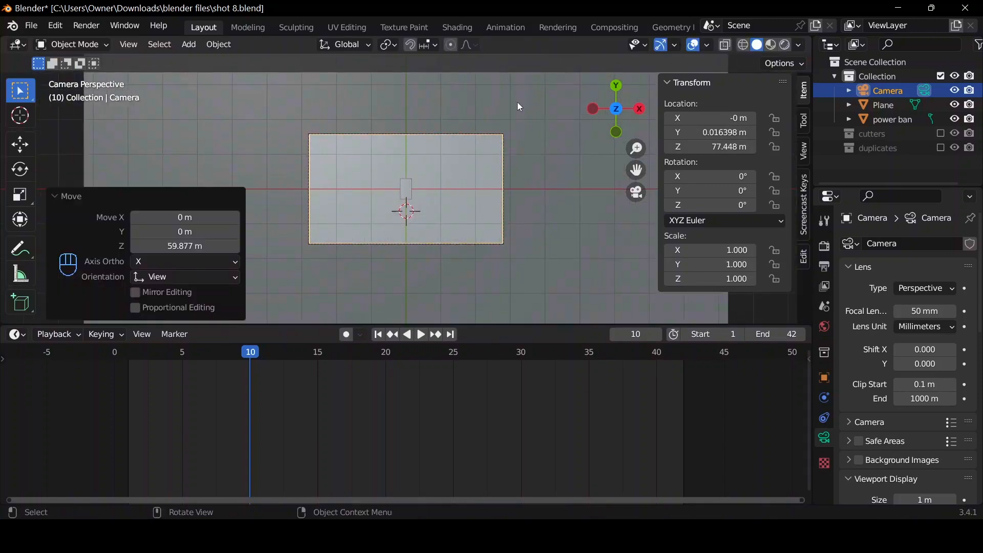
Enable the camera's Thirds composition guide and move the camera about 32.3 m closer along its local Z axis.
key(Home)
scroll(889, 440, down, 10)
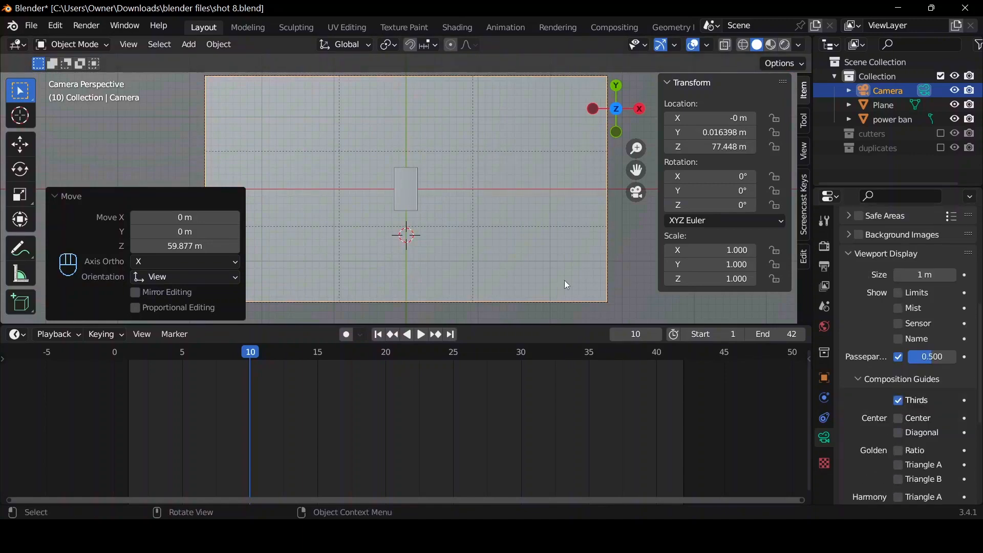
key(g)
key(z)
key(z)
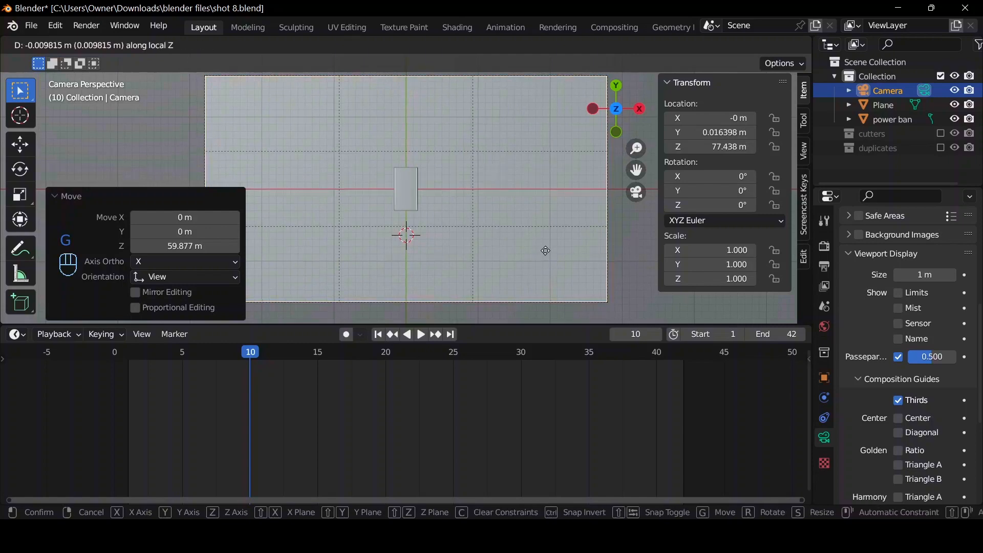
click(251, 259)
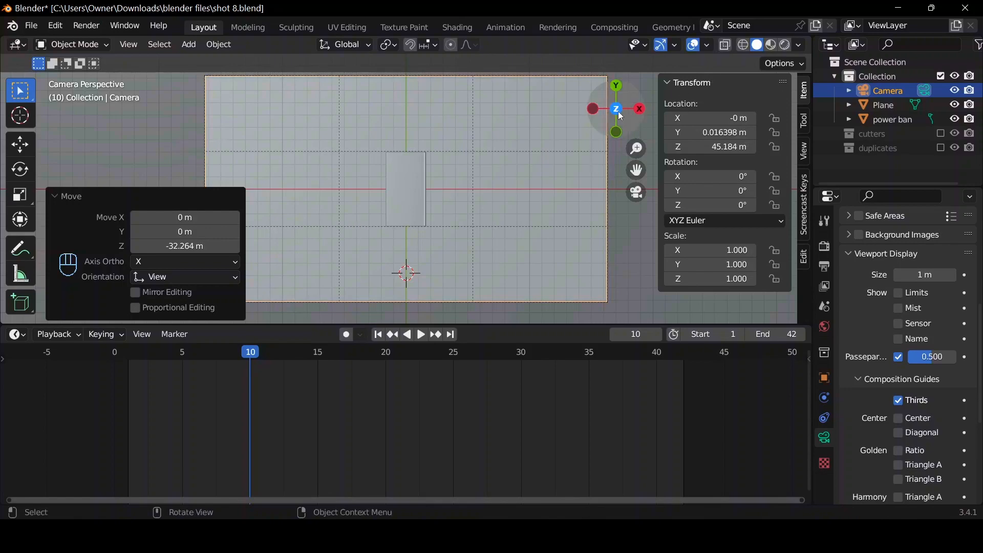
Add an Area light to the scene at the 3D cursor.
drag(607, 112, 608, 117)
scroll(572, 131, down, 6)
scroll(517, 170, up, 4)
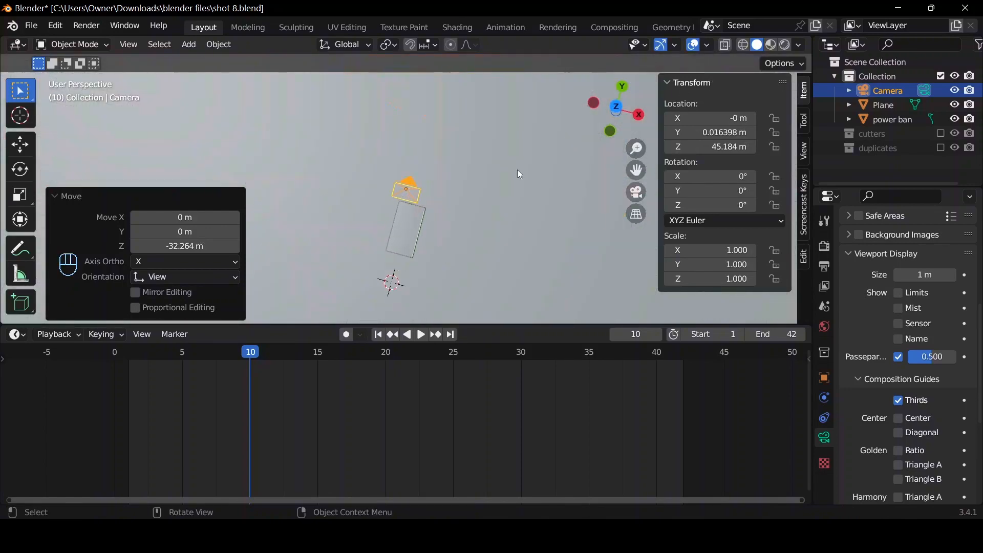
scroll(488, 162, down, 3)
key(shift+a)
mouse_move(450, 226)
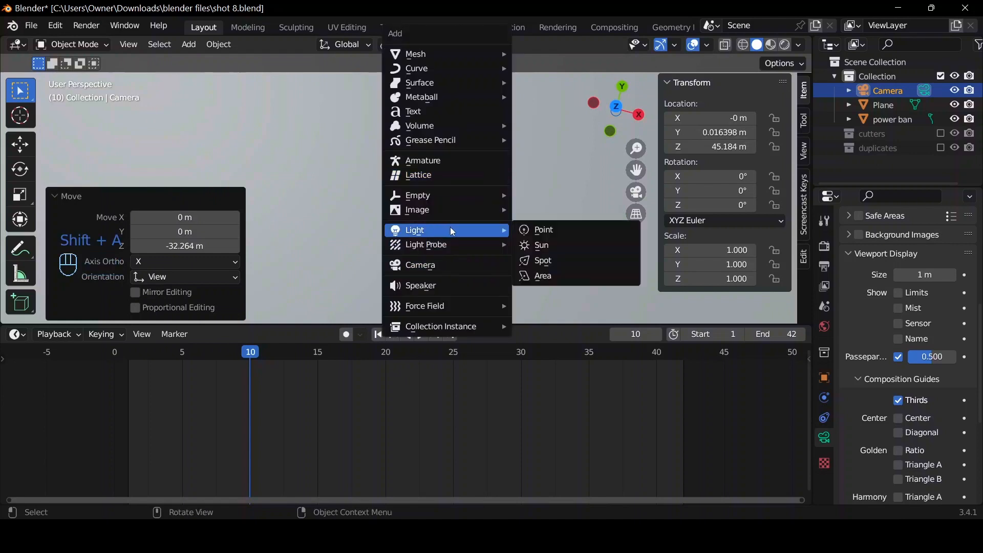
click(538, 280)
scroll(501, 241, up, 3)
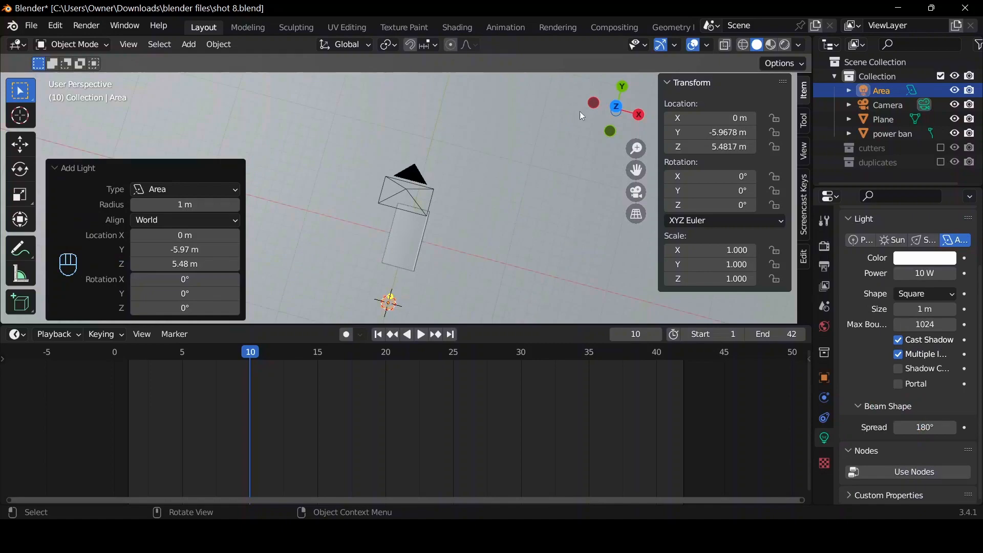
Raise the area light about 13.9 m along Z, and move it about 6.7 m along Y to sit above the power bank.
click(639, 116)
scroll(494, 179, down, 5)
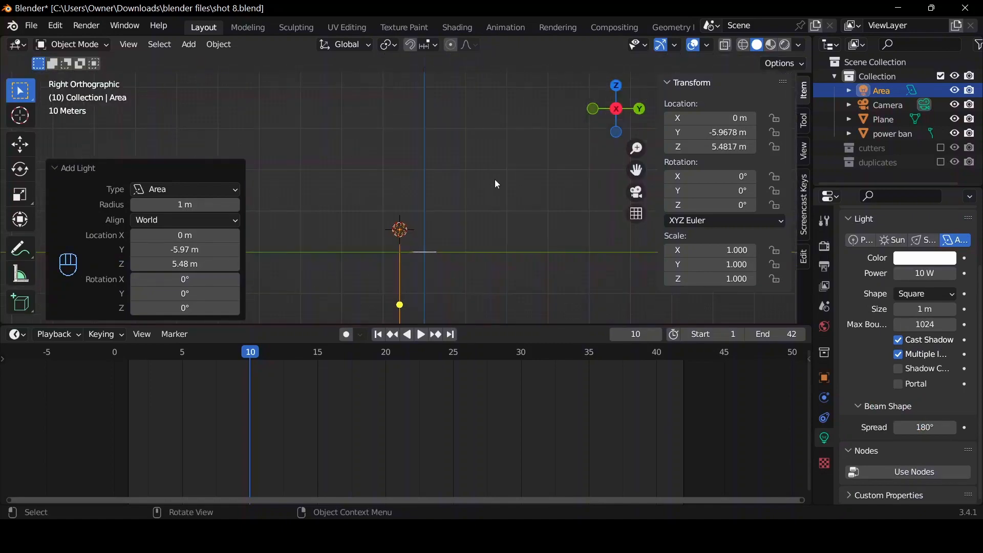
scroll(490, 196, up, 3)
scroll(481, 214, down, 3)
key(g)
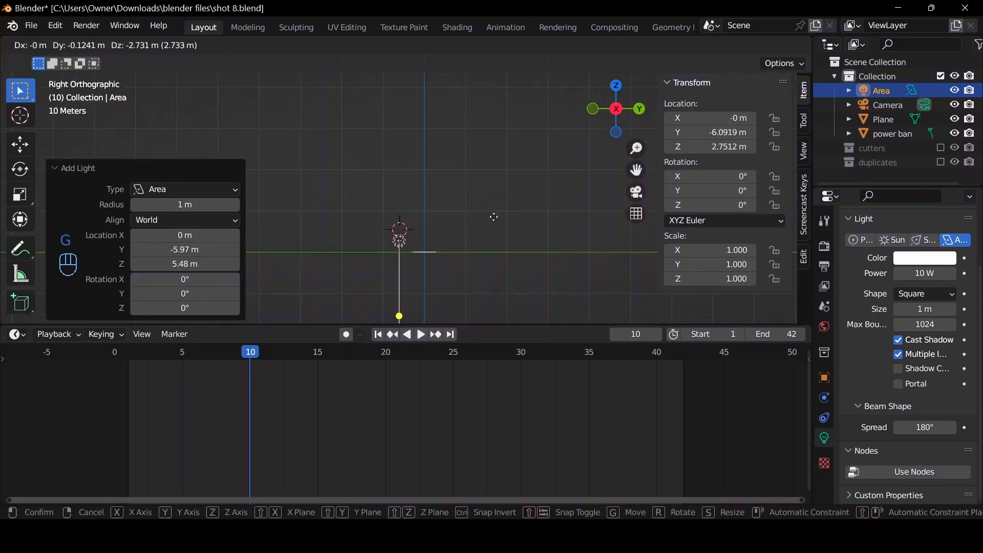
key(z)
click(542, 158)
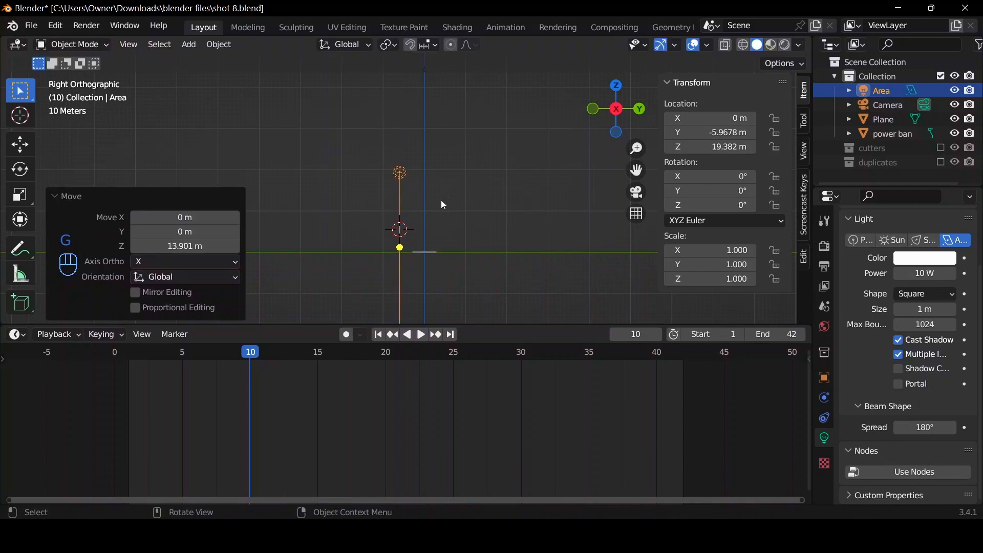
key(g)
key(y)
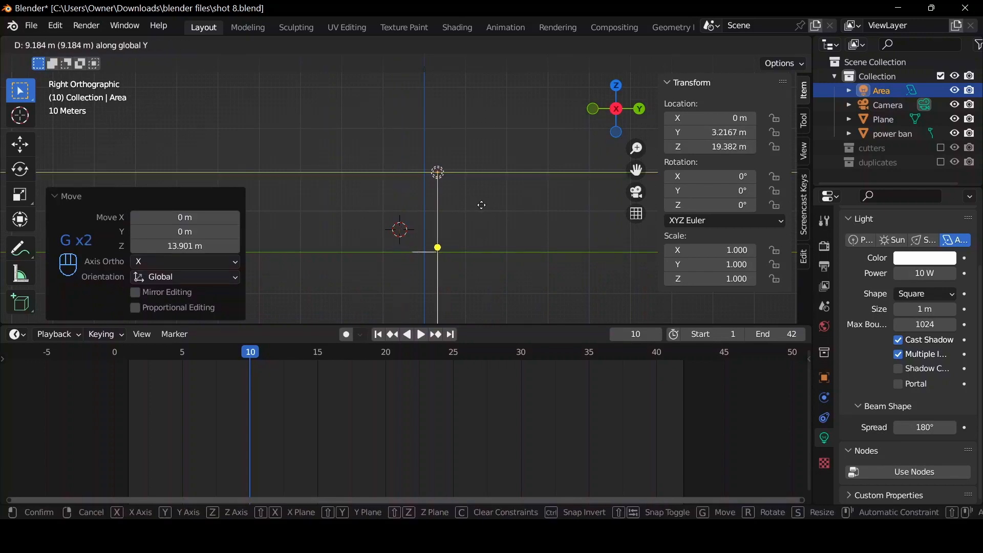
click(468, 206)
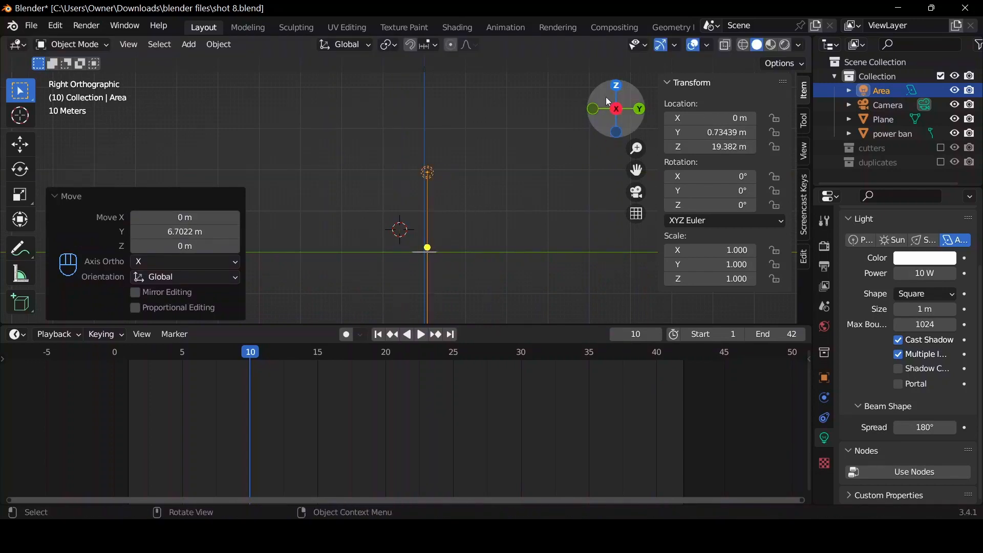
Enlarge the area light to about 22.8 m and set its power to 500 W while previewing the rendered camera view.
drag(606, 97, 549, 247)
click(637, 191)
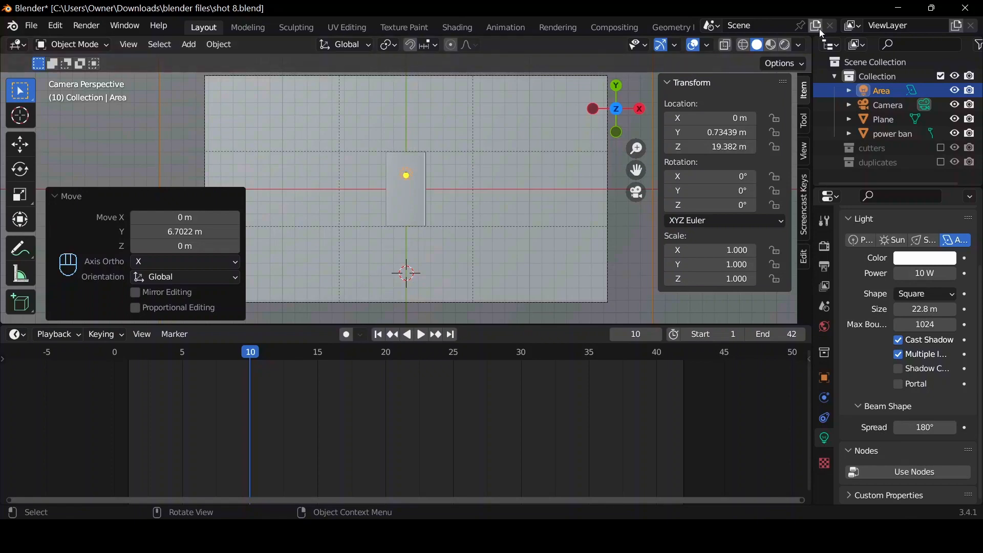
click(786, 45)
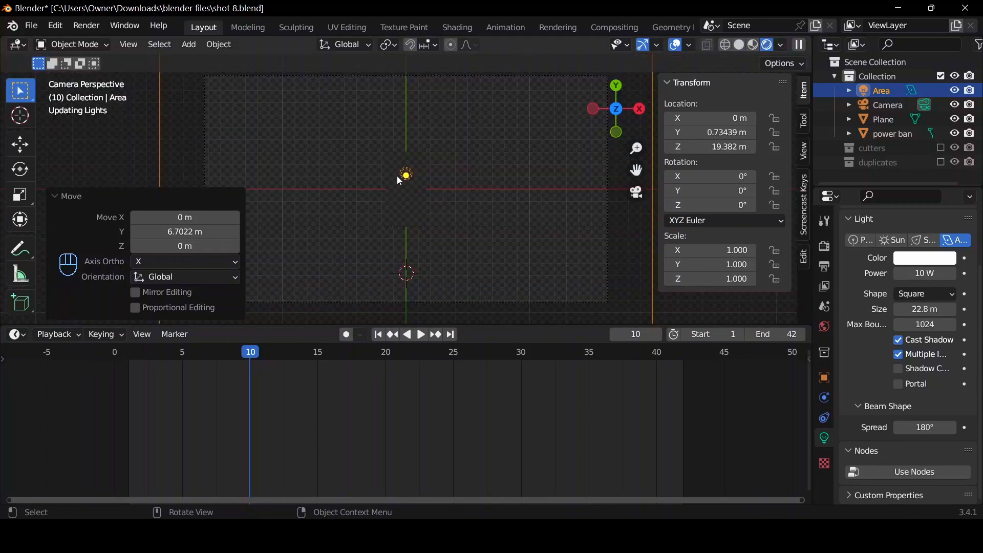
click(937, 274)
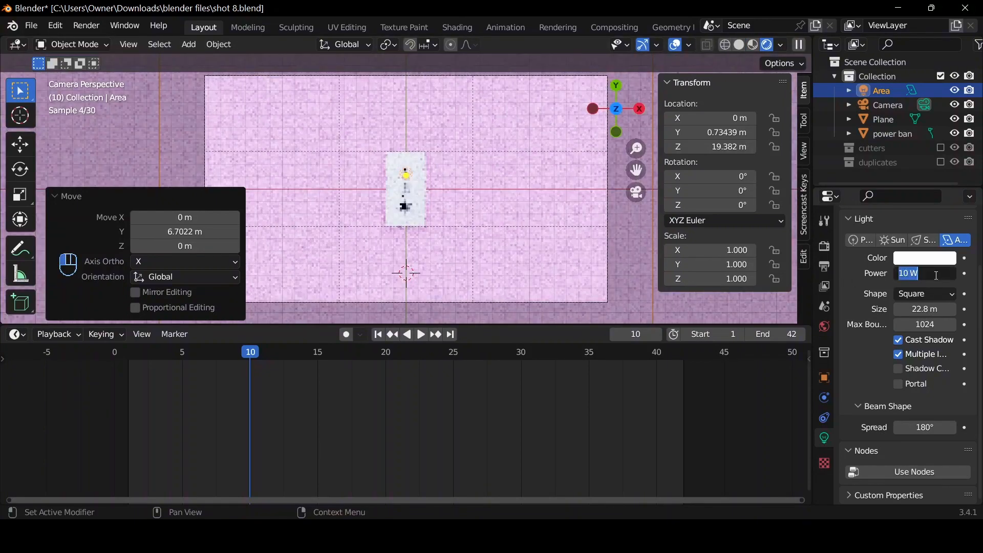
text(500)
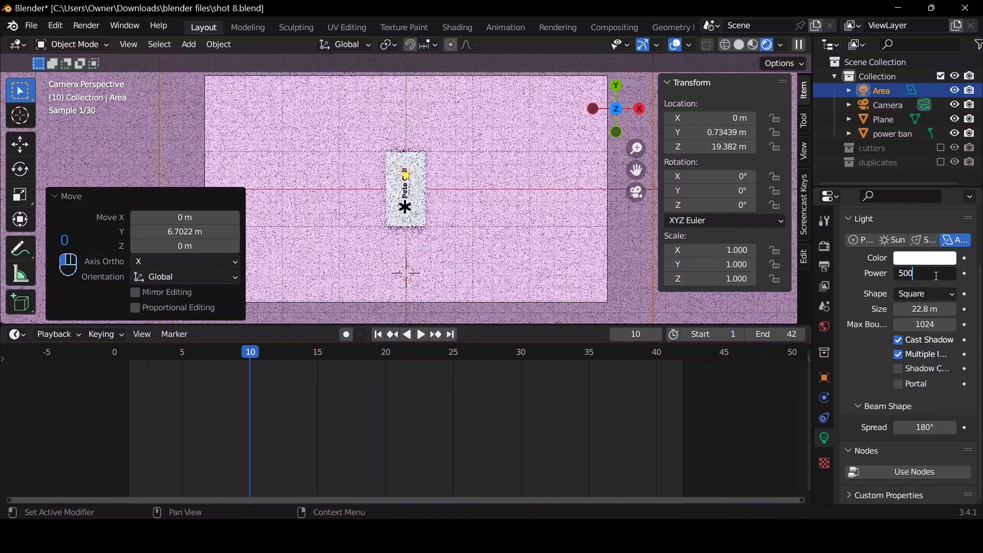
key(Return)
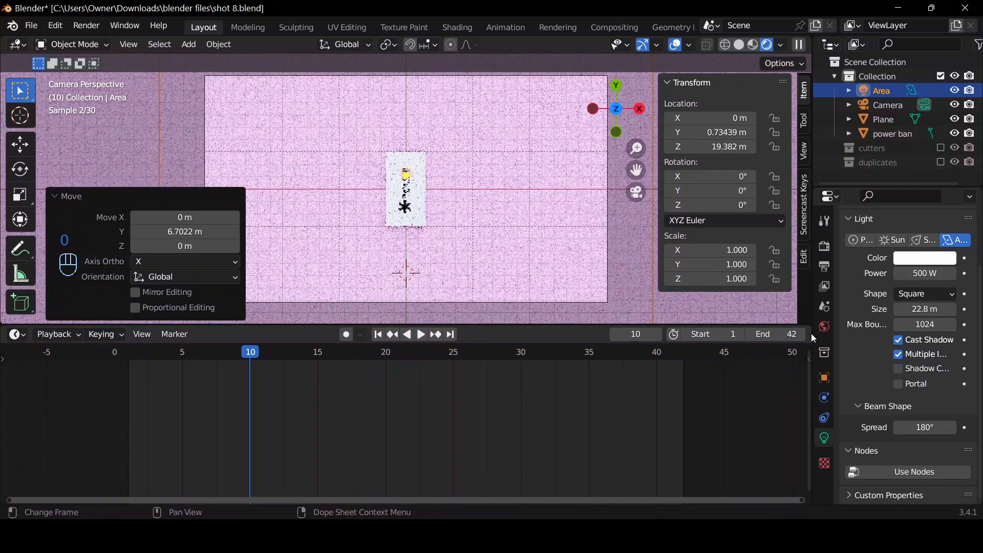
Try a world background strength of 0.4 and settle on 0.5.
click(827, 330)
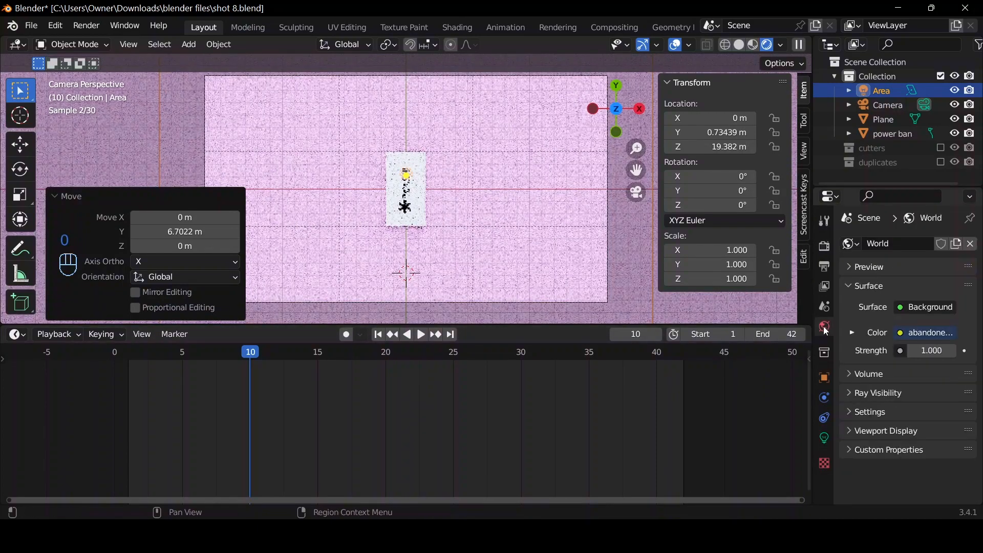
click(928, 352)
key(BackSpace)
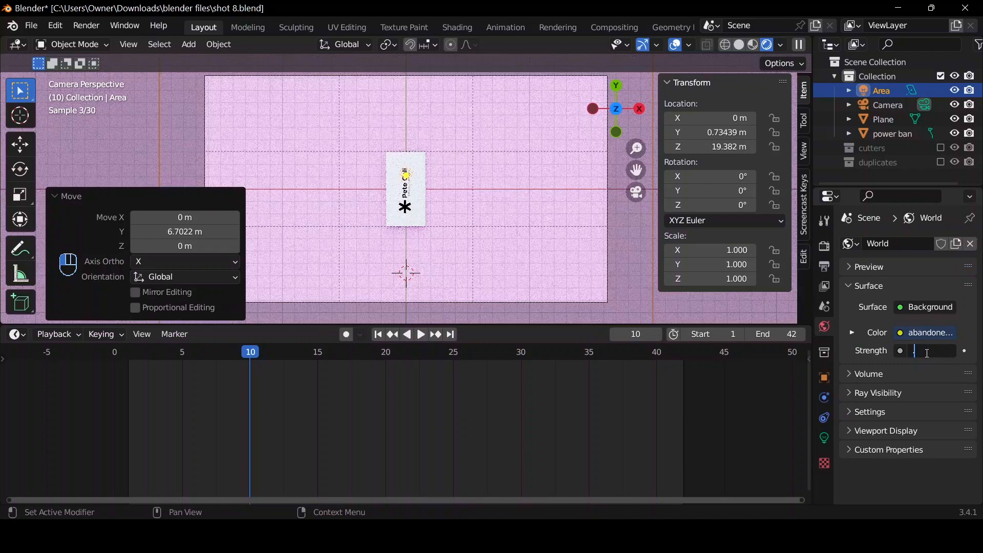
text(.4)
key(Return)
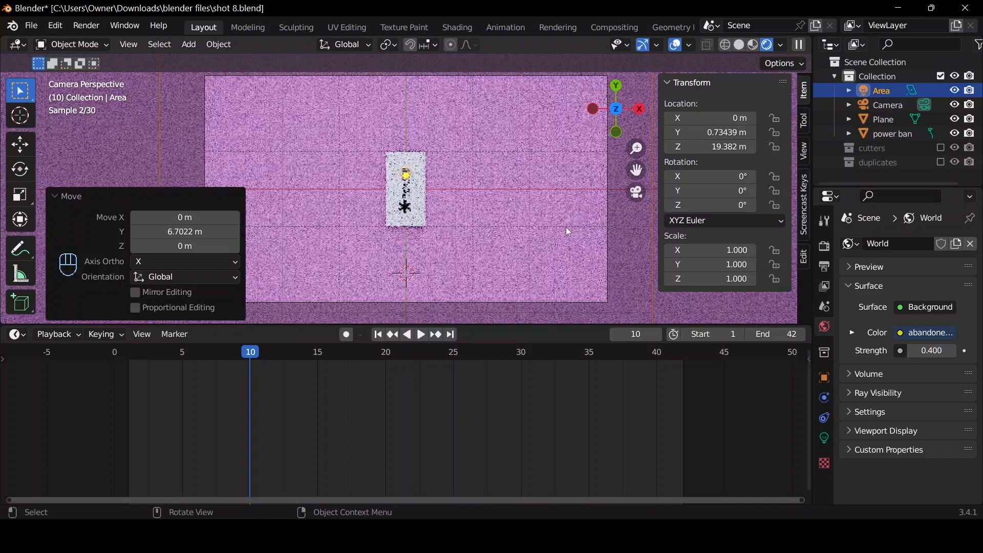
click(920, 351)
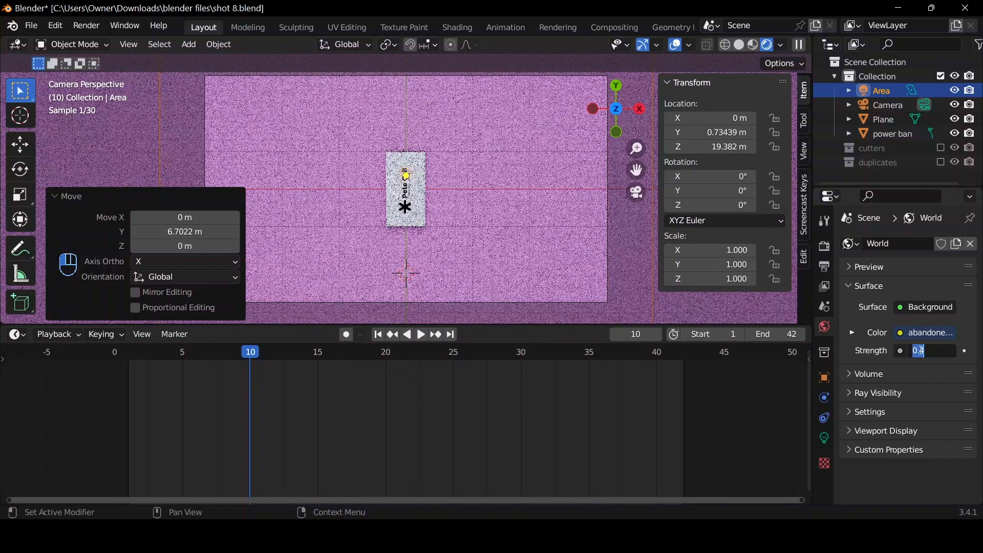
text(0.5)
key(Return)
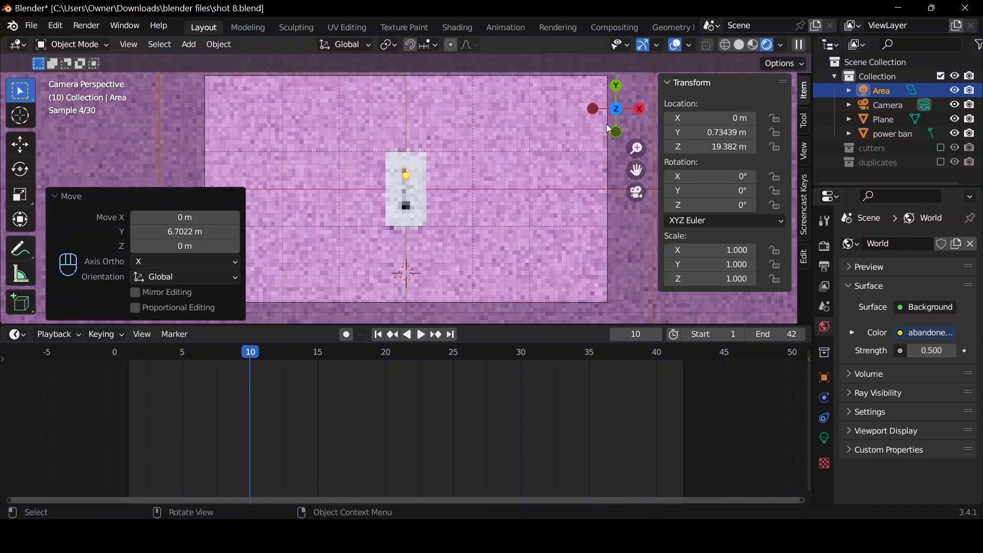
Return the viewport to solid shading, select the power bank and snap the 3D cursor to it.
drag(605, 116, 488, 216)
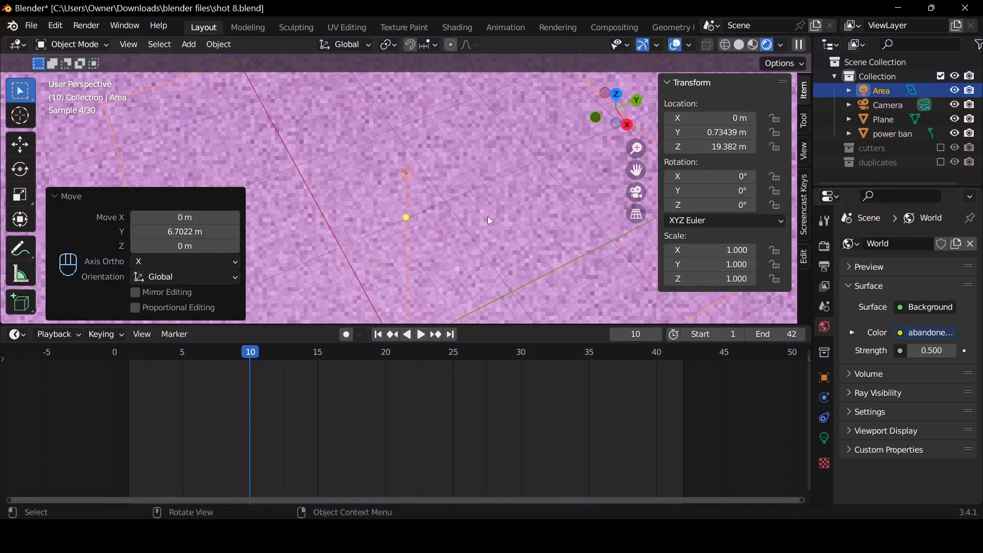
click(637, 193)
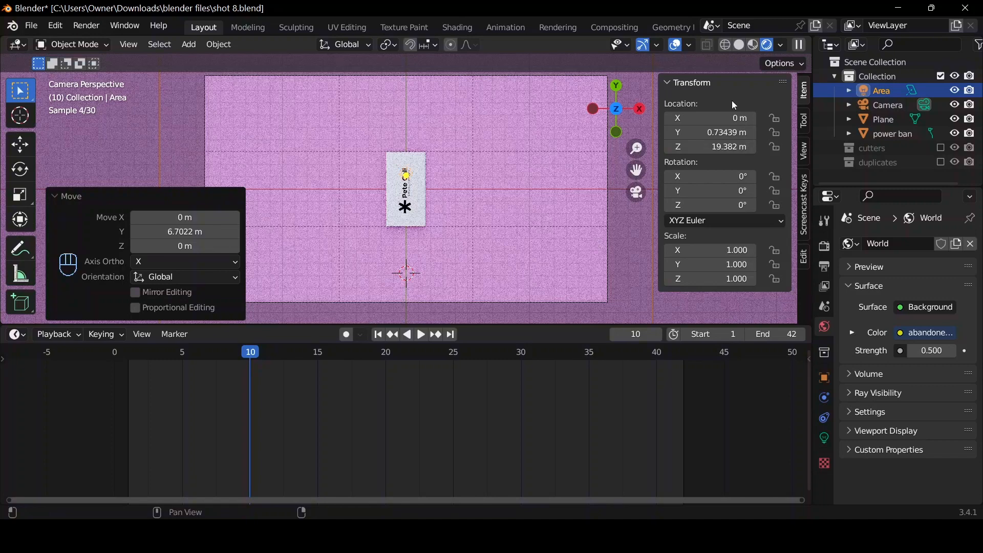
click(739, 45)
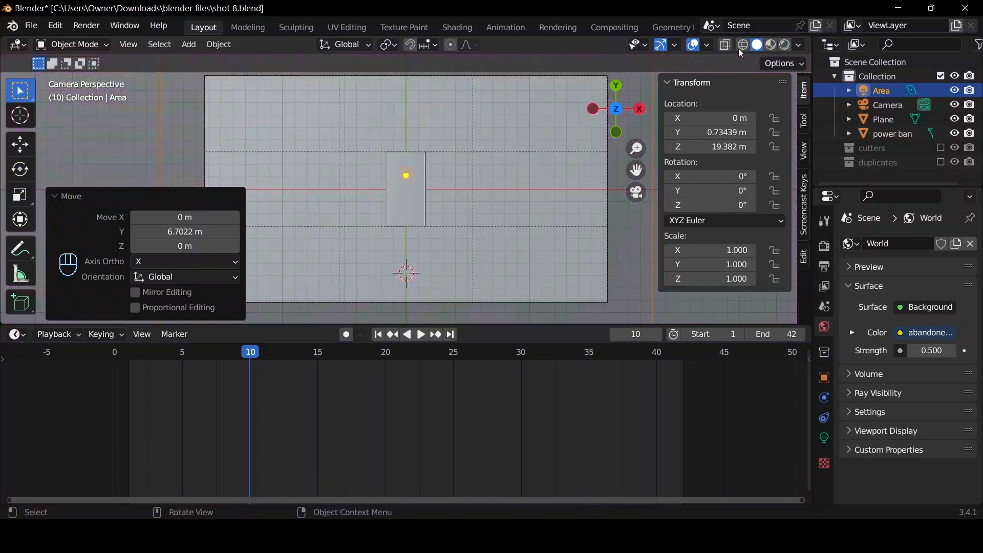
click(412, 207)
middle_drag(523, 213, 484, 203)
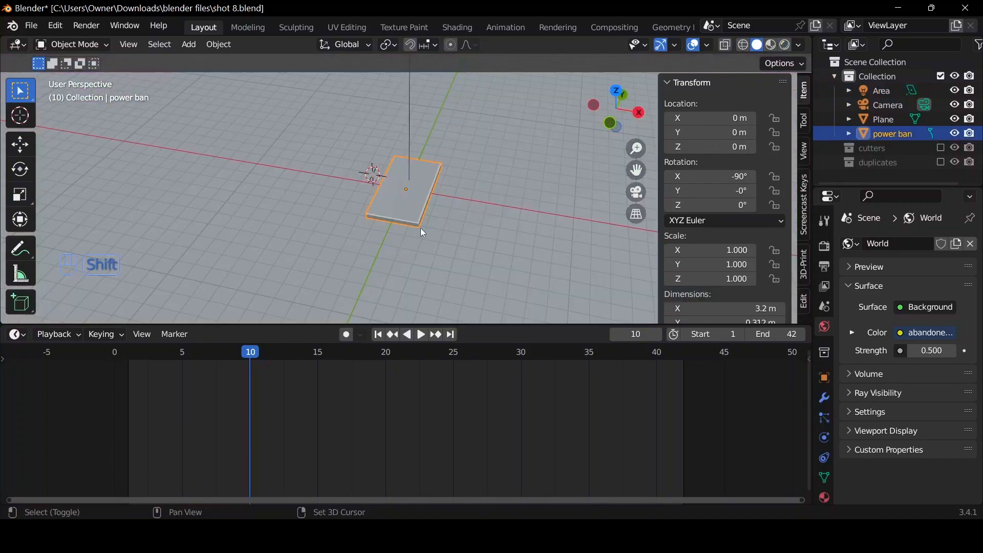
key(shift+s)
key(shift+s)
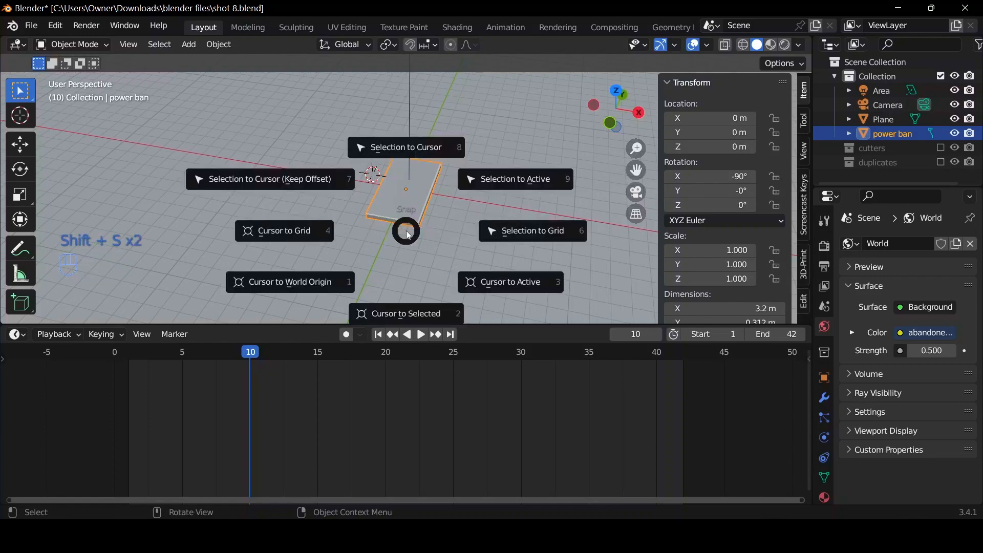
click(409, 235)
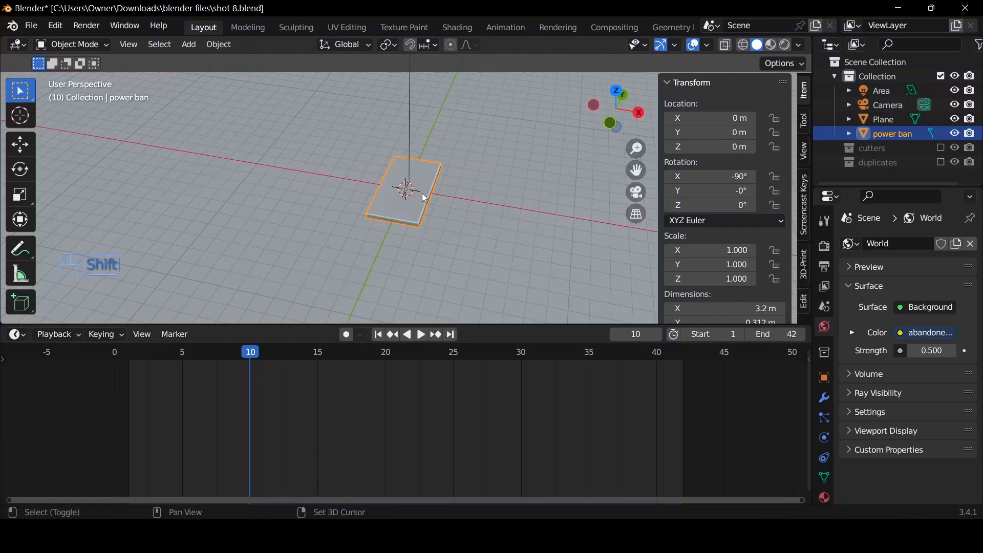
Duplicate the power bank and move the copy about 19.8 m along the X axis, outside the camera frame.
key(shift+d)
right_click(450, 156)
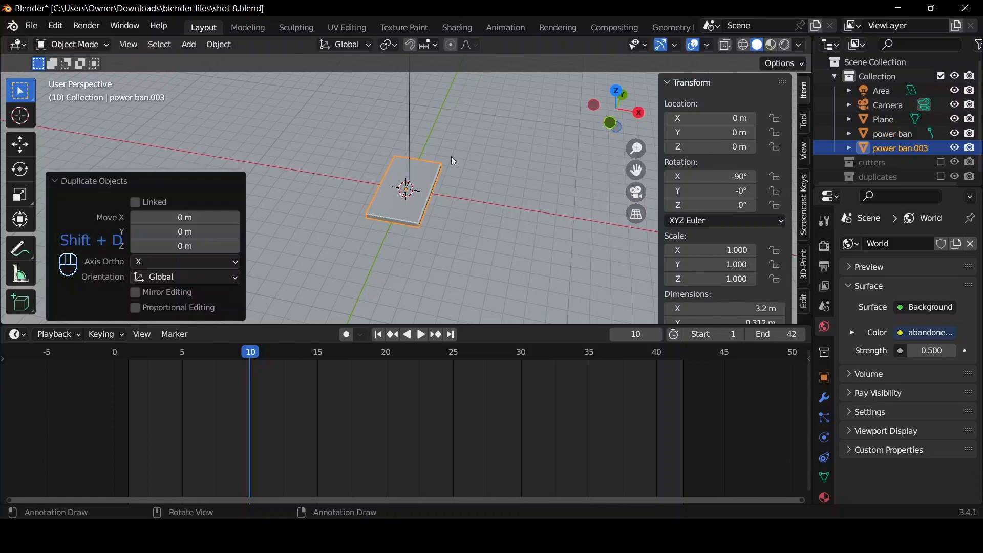
click(634, 193)
scroll(521, 238, up, 3)
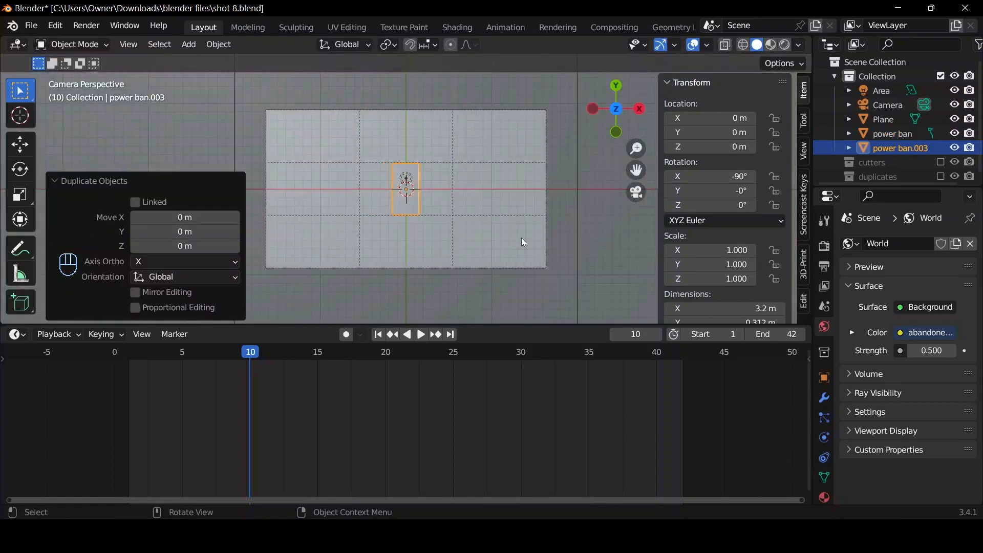
key(g)
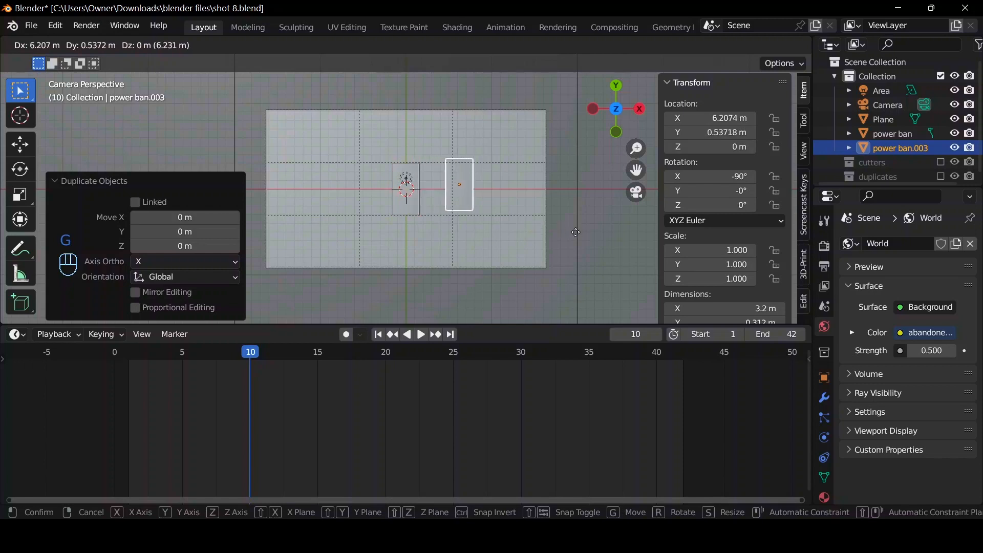
key(x)
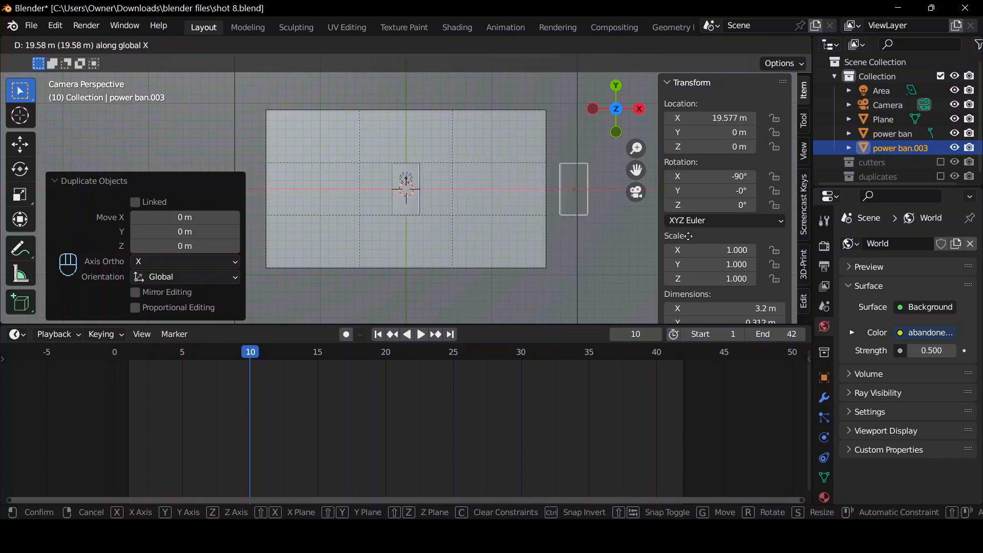
click(689, 235)
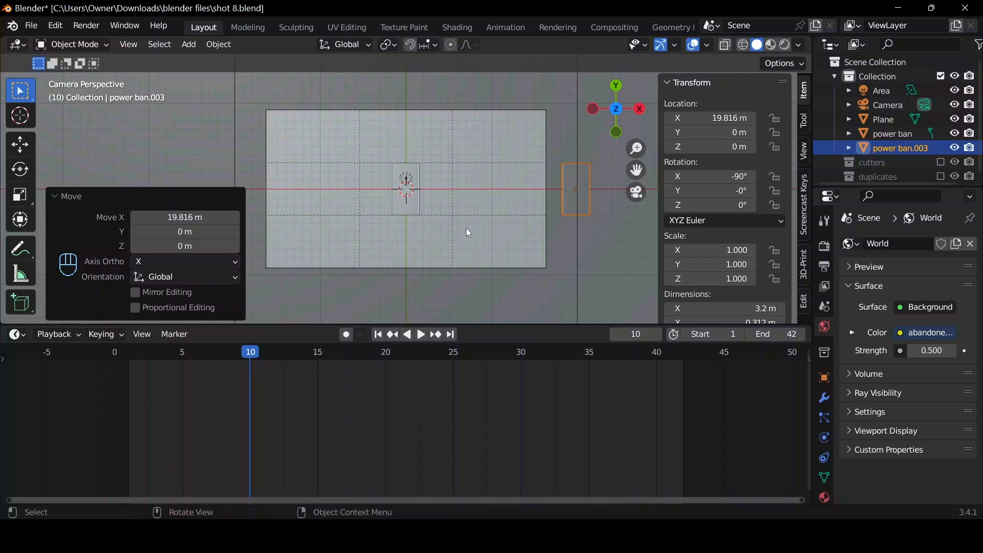
Put the duplicated power bank into a new collection named "instance 1".
key(m)
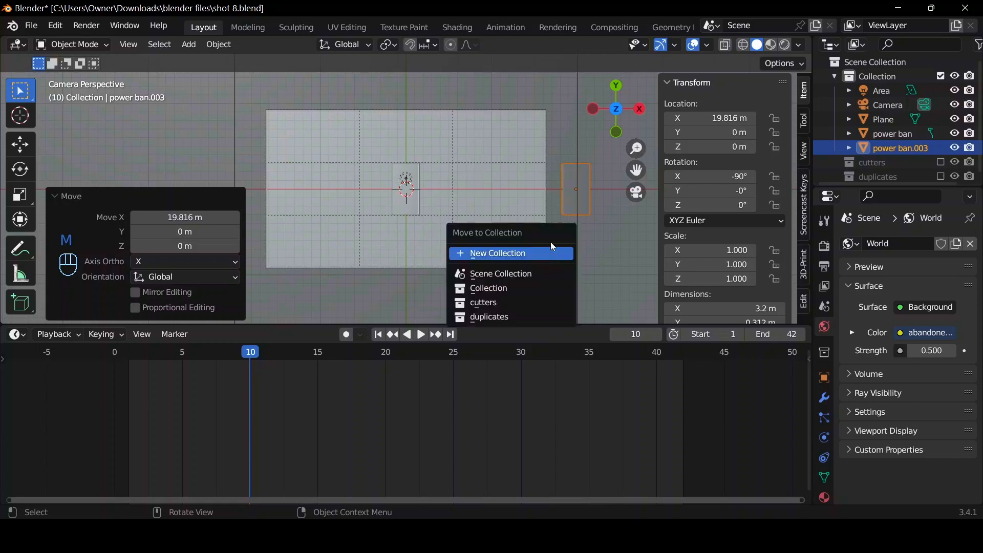
click(540, 255)
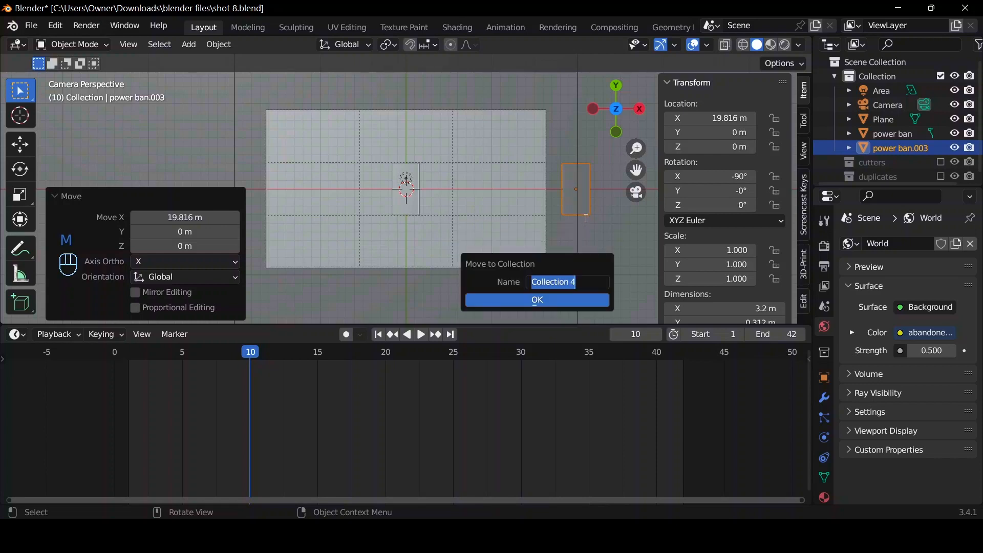
key(BackSpace)
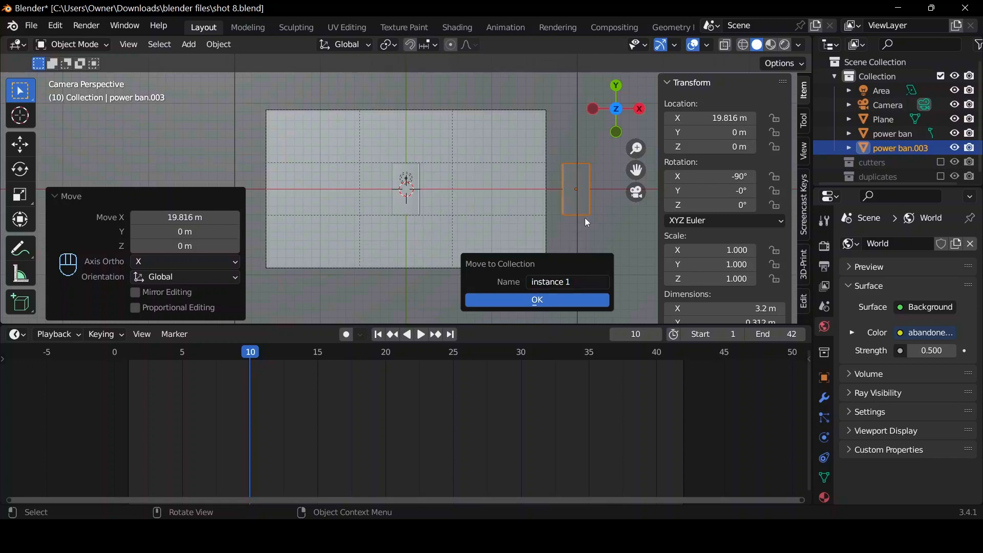
click(554, 300)
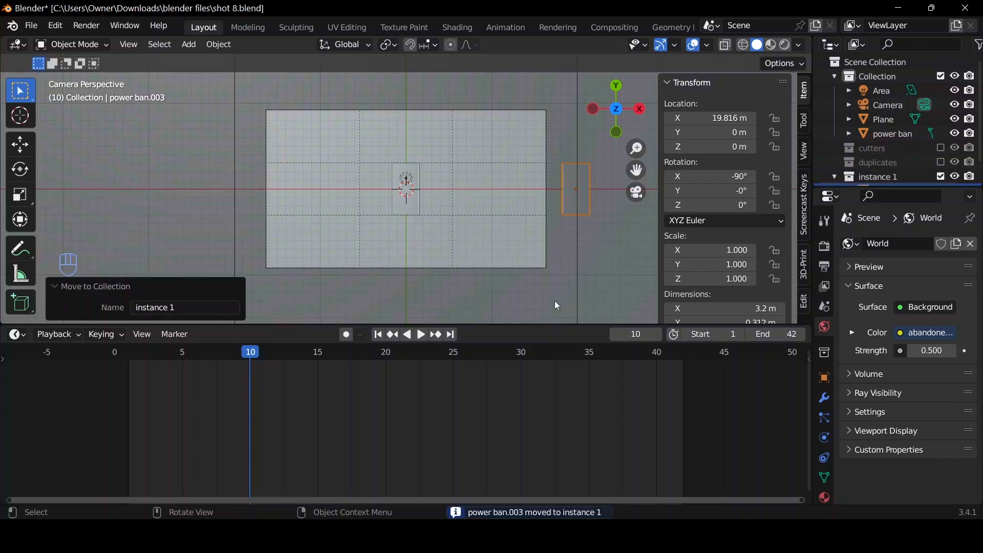
Add a collection instance of "instance 1" at the 3D cursor and try moving it across the camera frame.
key(shift+a)
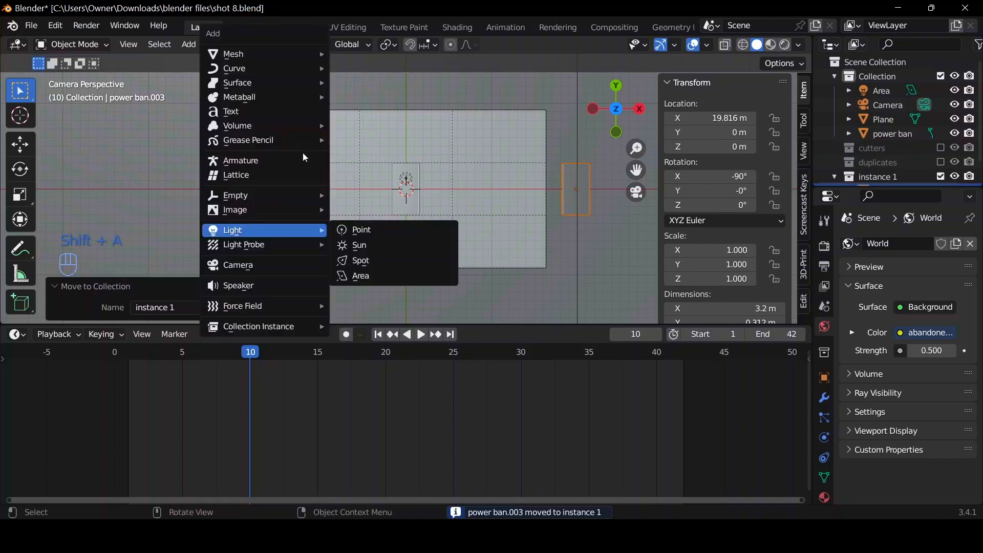
mouse_move(285, 338)
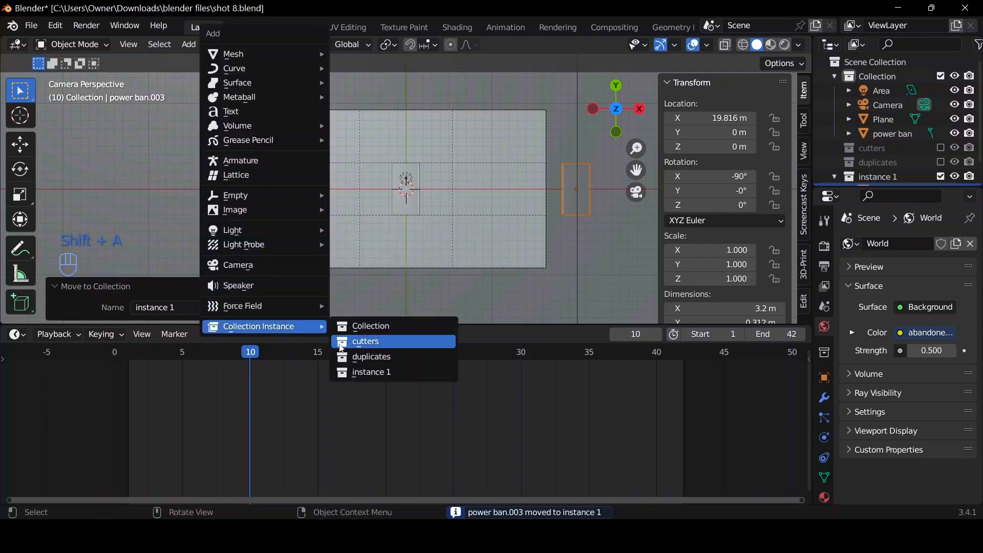
click(353, 373)
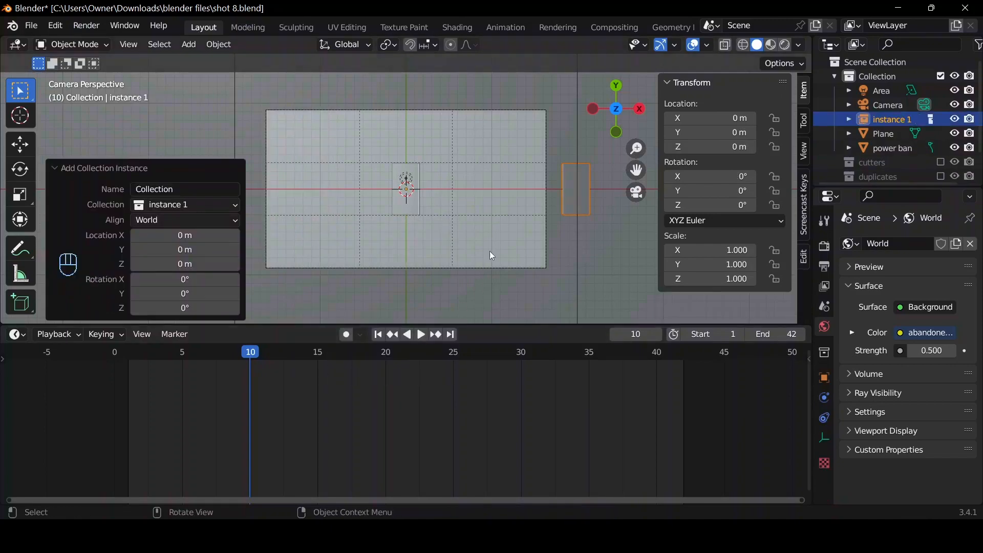
key(g)
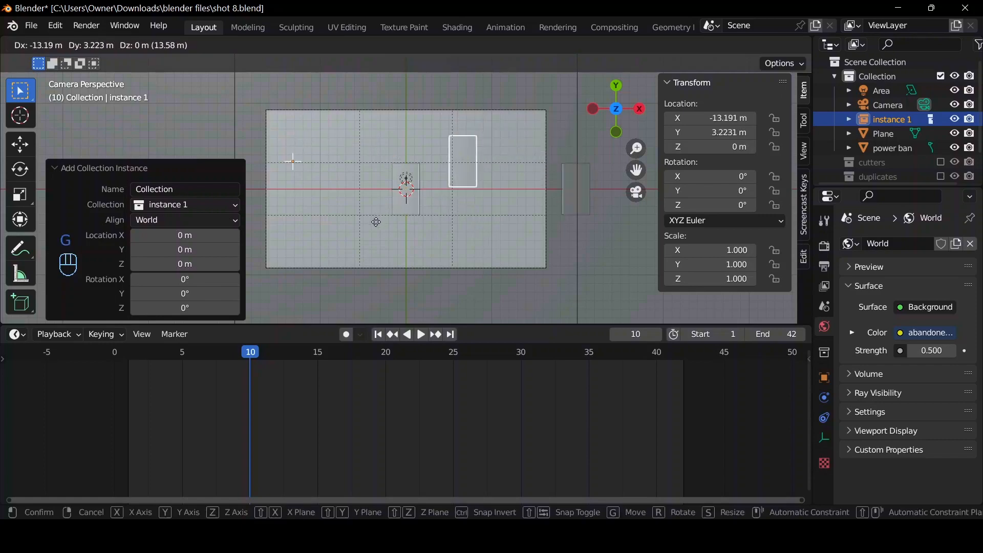
key(Escape)
middle_drag(537, 231, 520, 208)
scroll(520, 208, down, 3)
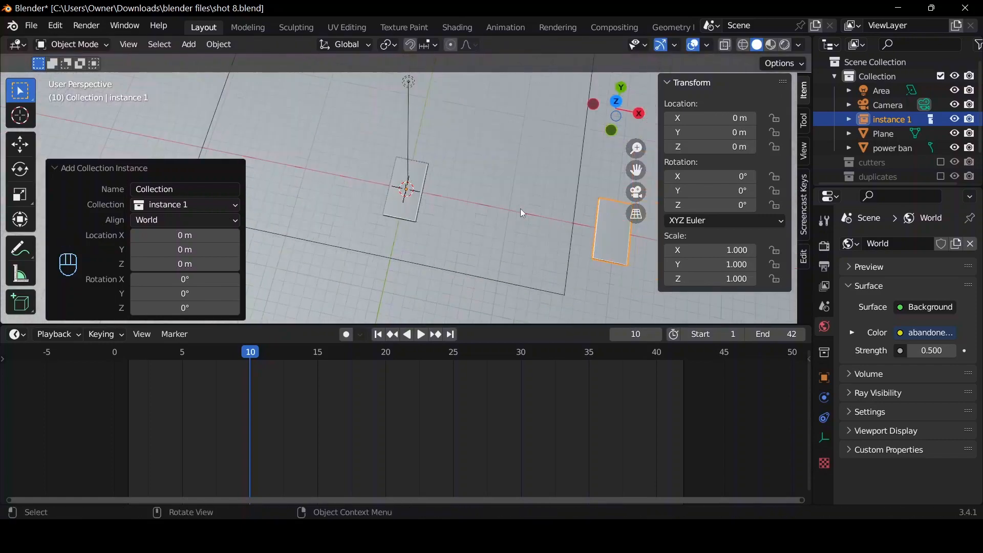
scroll(520, 208, up, 1)
key(g)
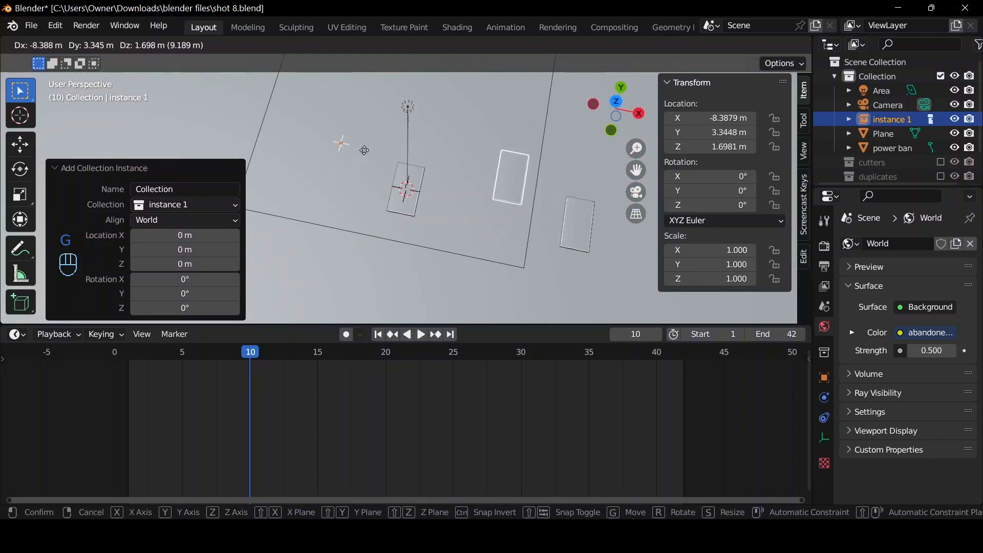
right_click(644, 203)
Look through the camera and move the collection instance into the frame's upper-left corner, about -31 m in X and 6.2 m in Y.
click(638, 193)
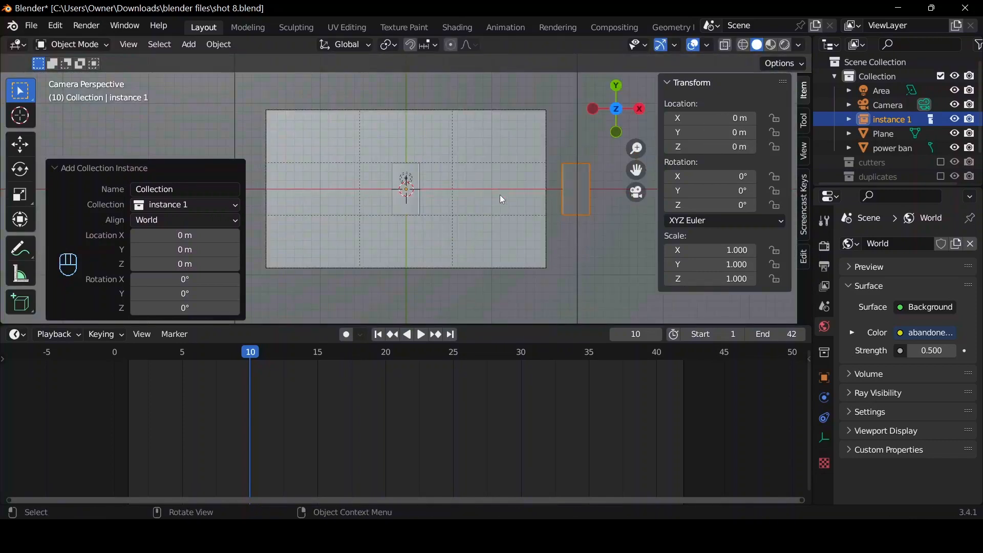
key(g)
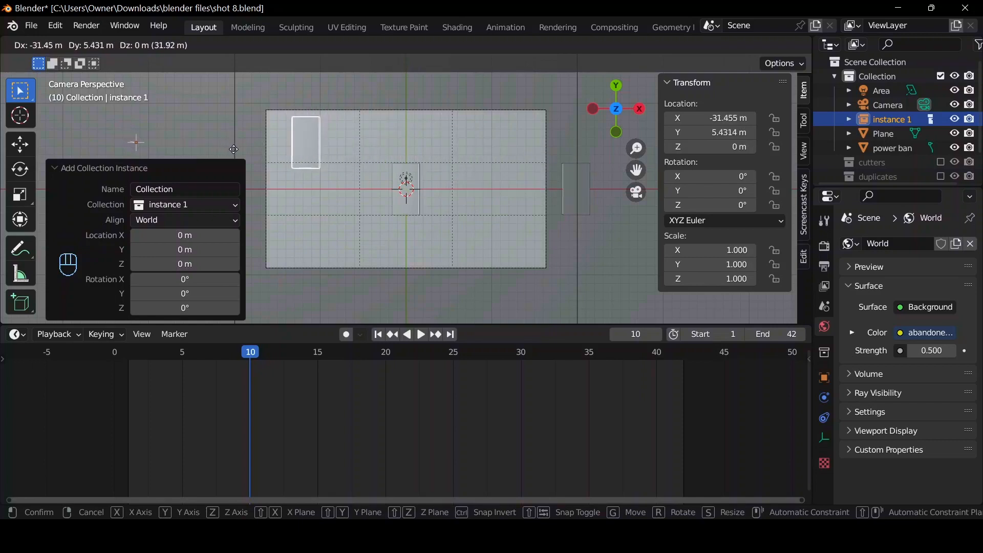
click(242, 147)
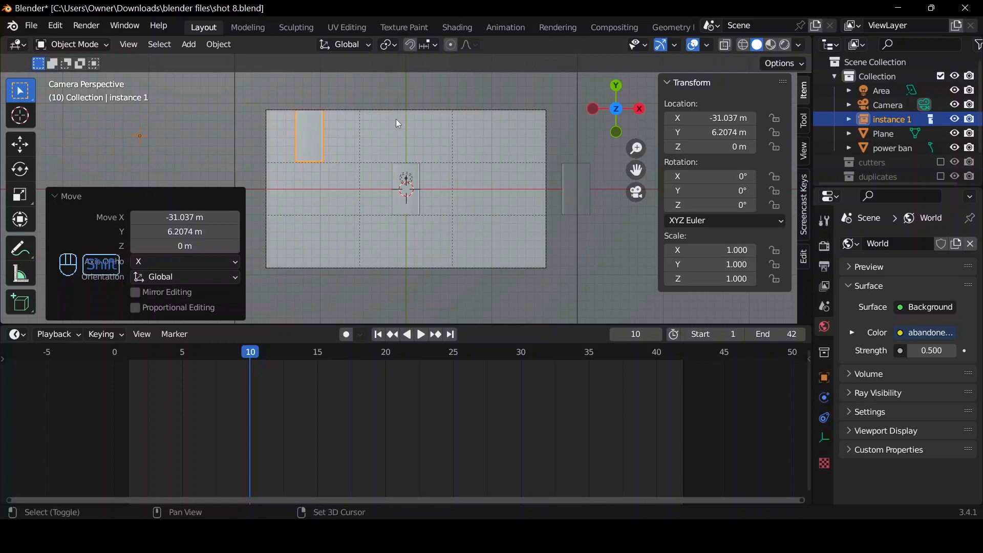
Duplicate the instance and move the copy about -11.9 m along the Y axis, into the lower-left corner of the camera frame.
key(shift+d)
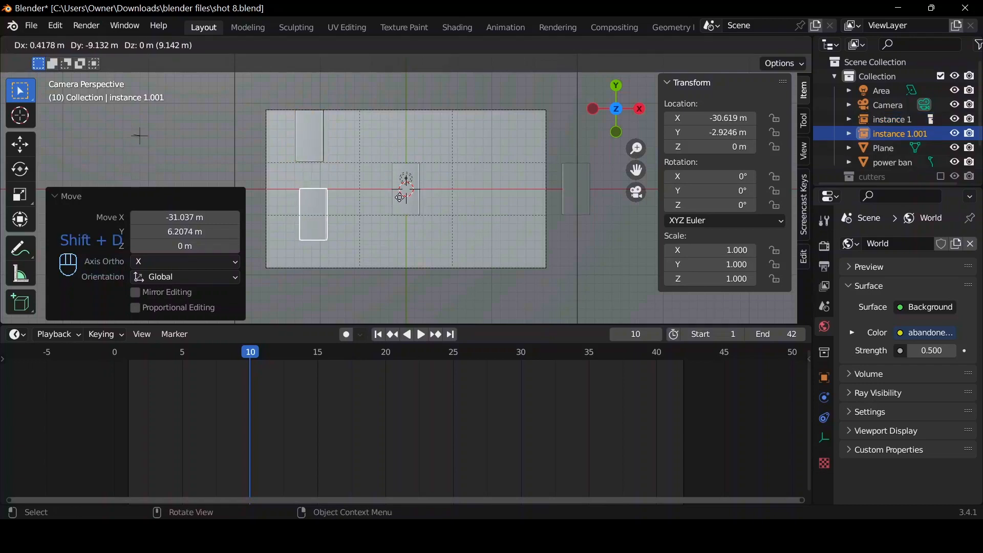
key(y)
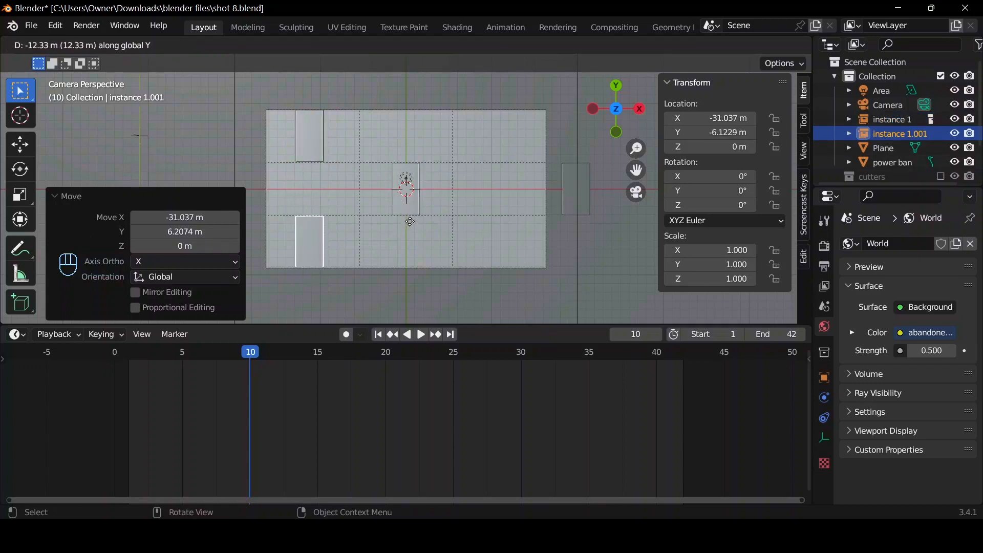
click(414, 223)
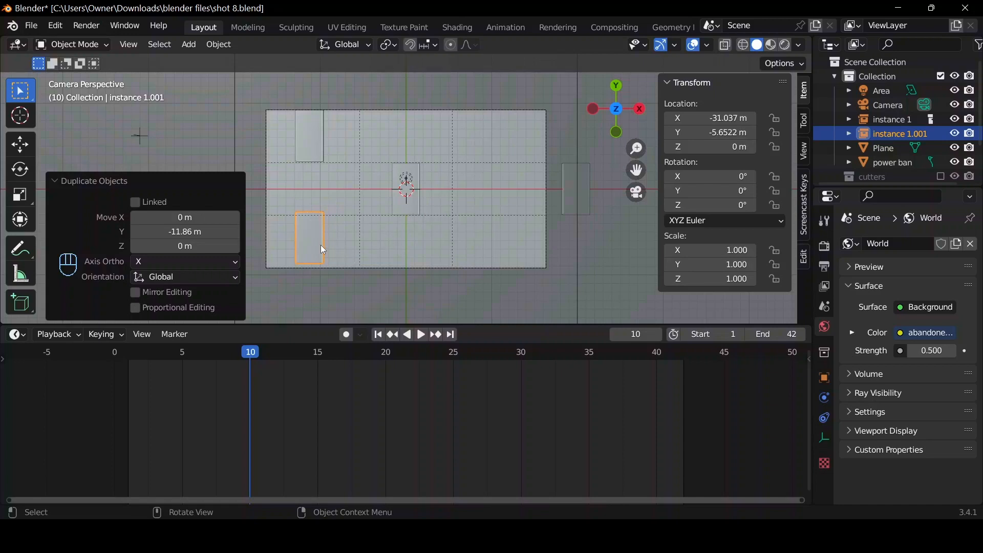
Duplicate the instance twice more, placing one copy in the lower-right corner of the camera frame and one in the upper-right corner.
key(shift+d)
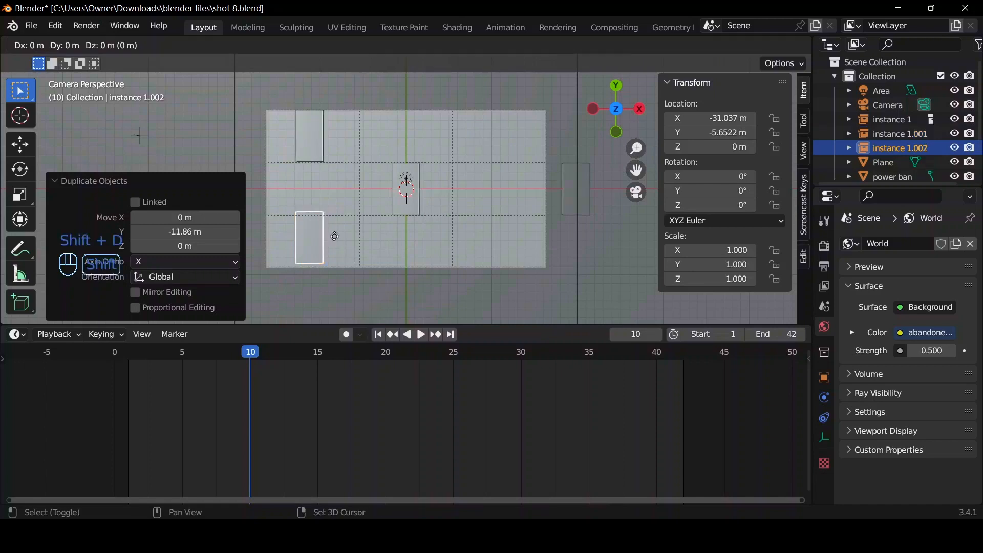
click(542, 254)
key(shift+d)
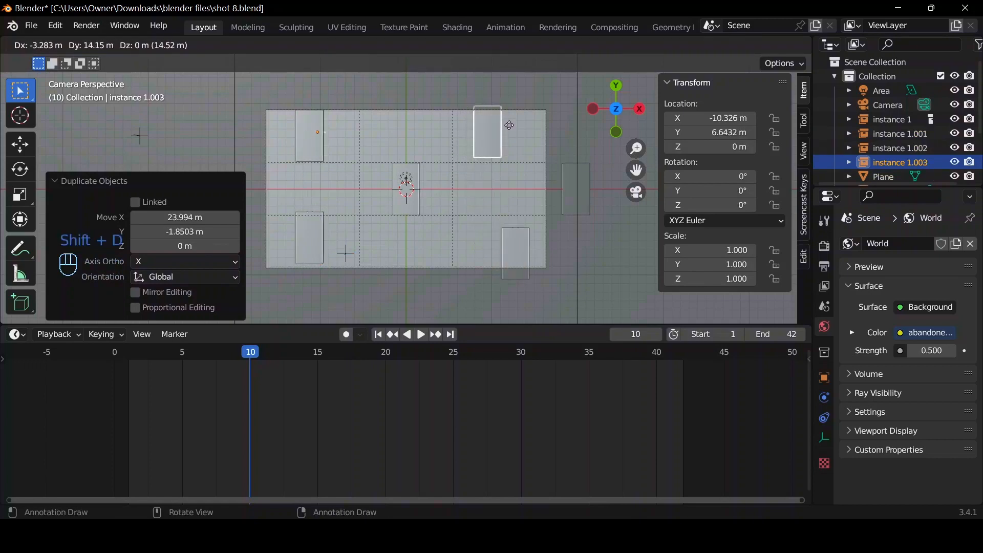
click(503, 100)
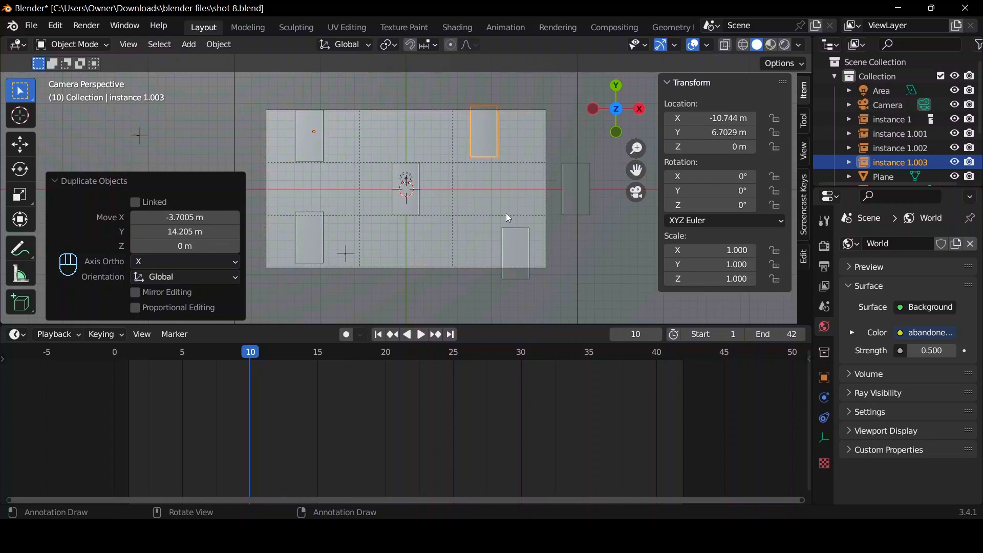
Duplicate the lower-right instance and place the copy beside it, about 7 m toward negative X and 1 m lower in Y.
click(496, 249)
click(513, 256)
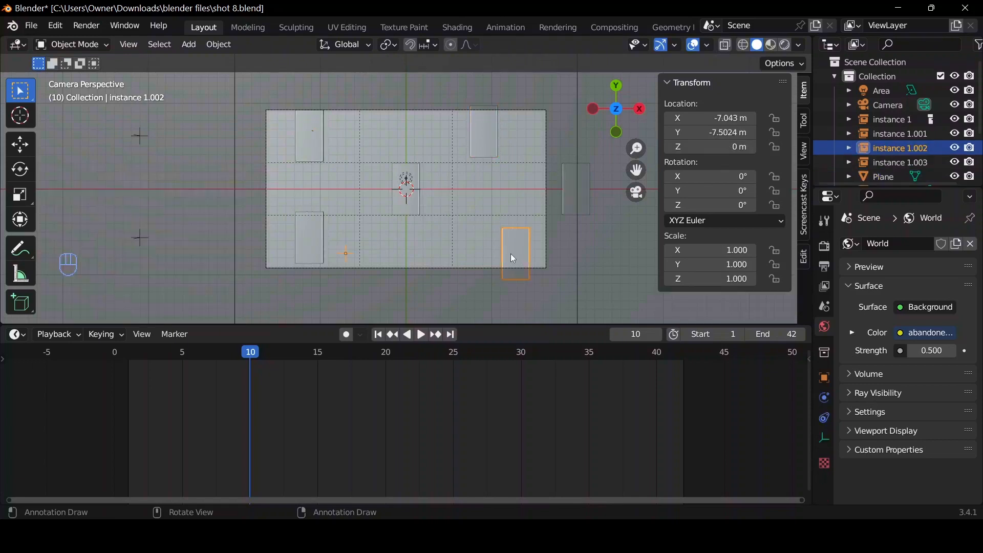
key(shift+d)
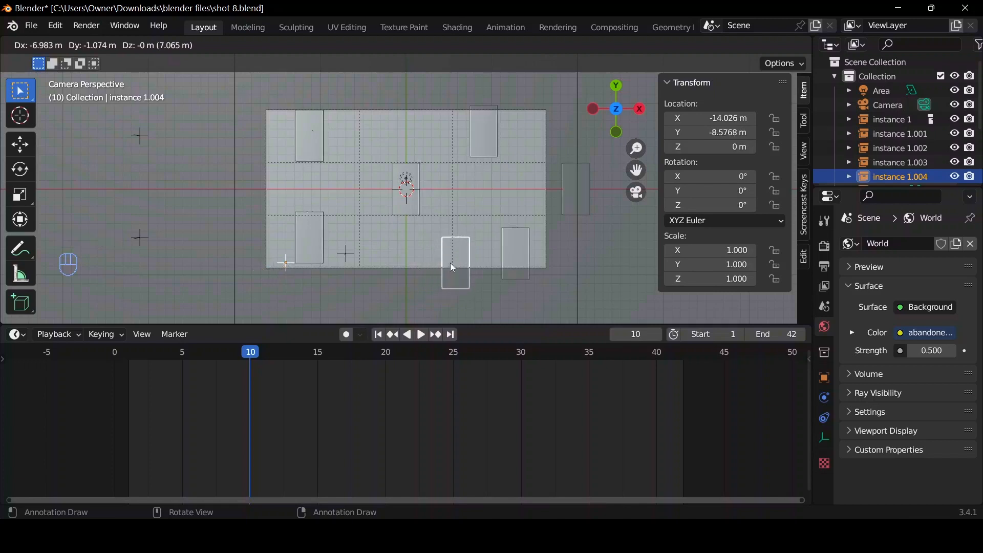
click(451, 264)
Select the duplicated power bank outside the camera frame, go to frame 1 and try rotating it to test the instances.
click(570, 207)
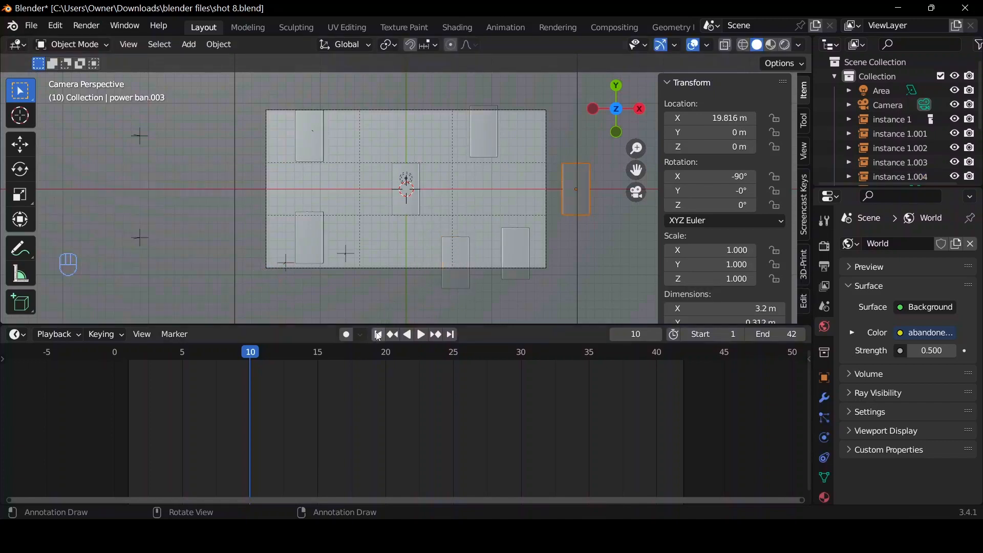
key(shift+Left)
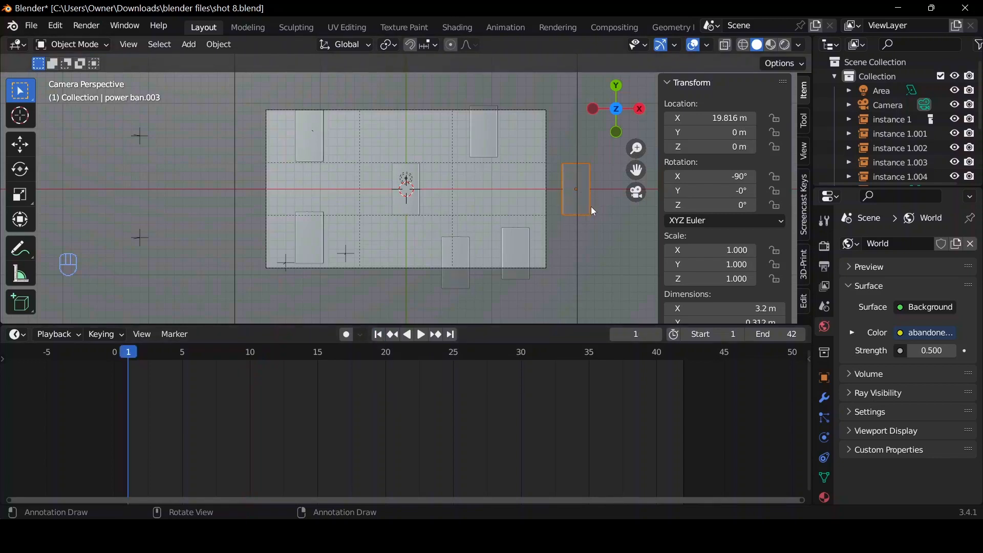
key(r)
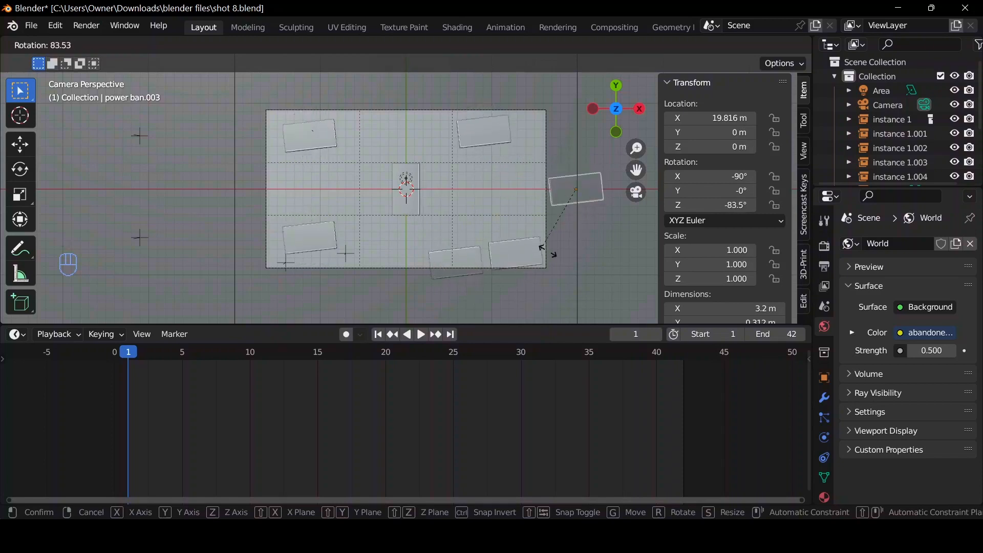
right_click(568, 165)
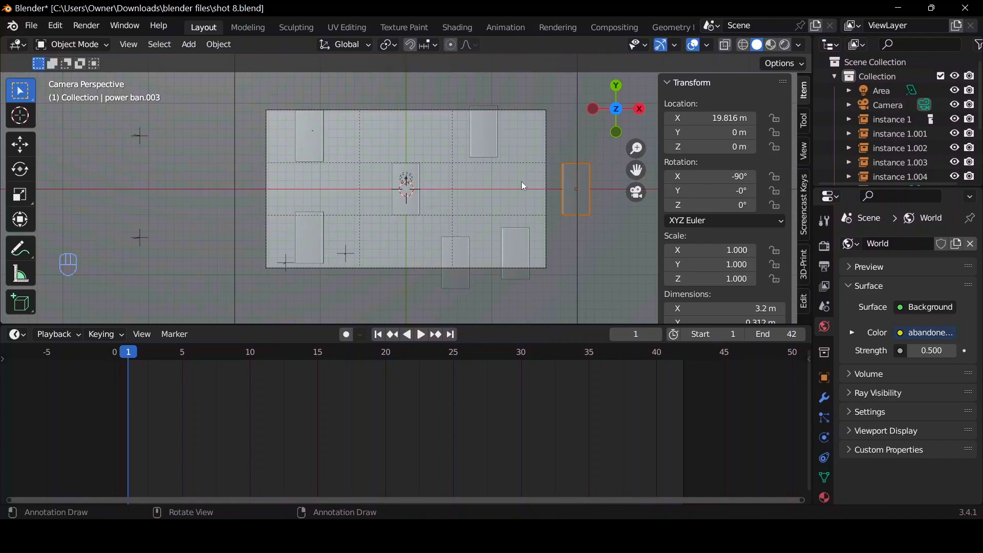
Apply the duplicated power bank's rotation and insert a single keyframe on its Z rotation of 0° at frame 1.
key(XF86AudioLowerVolume)
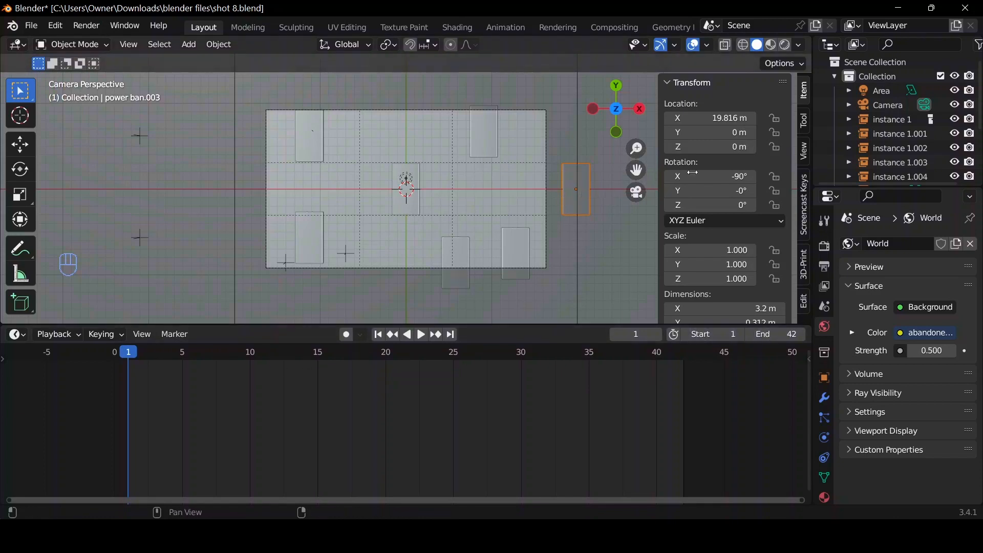
key(ctrl+a)
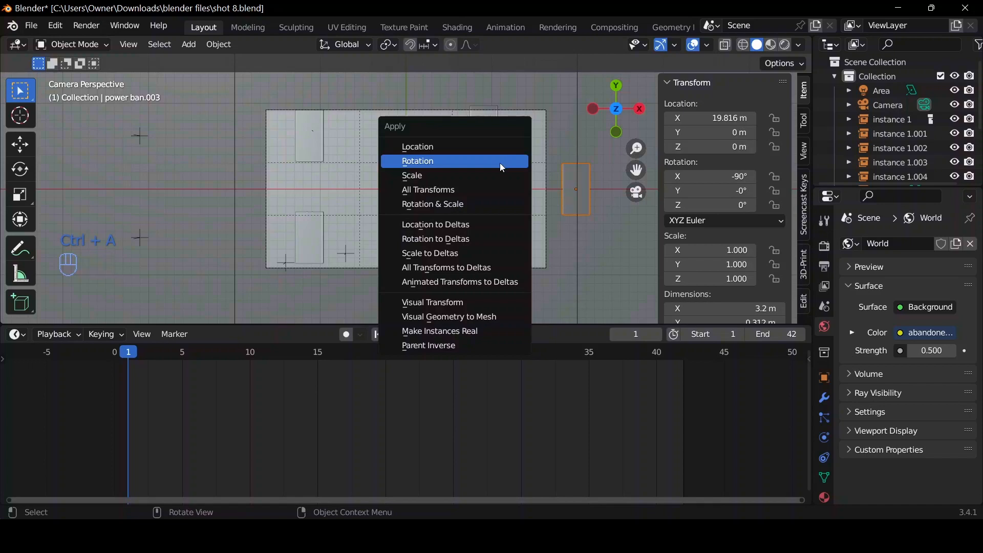
click(499, 162)
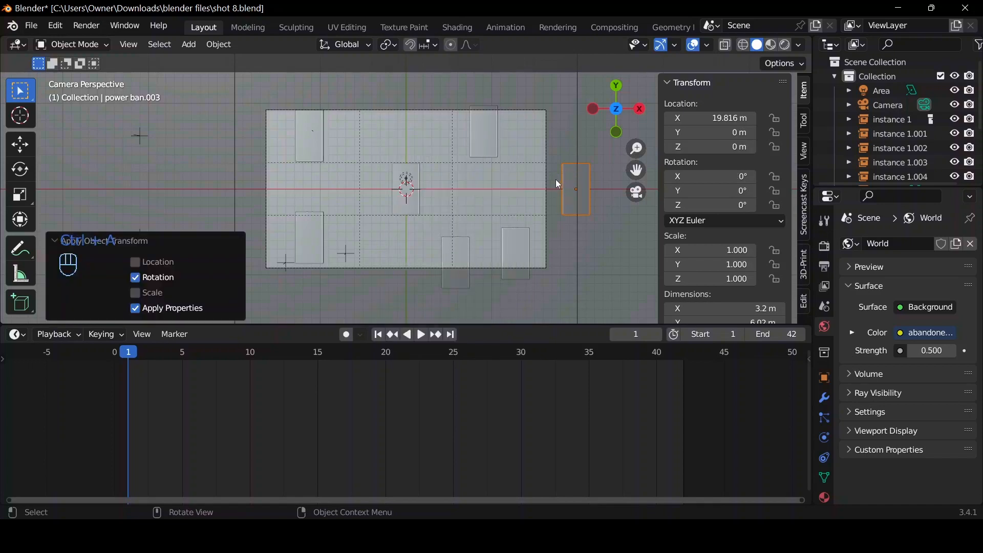
key(ctrl+z)
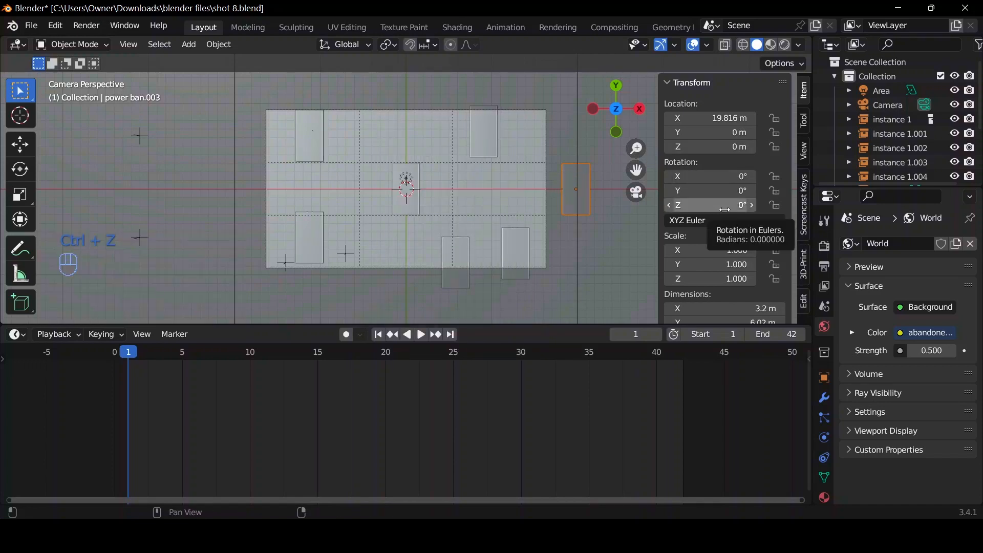
right_click(724, 210)
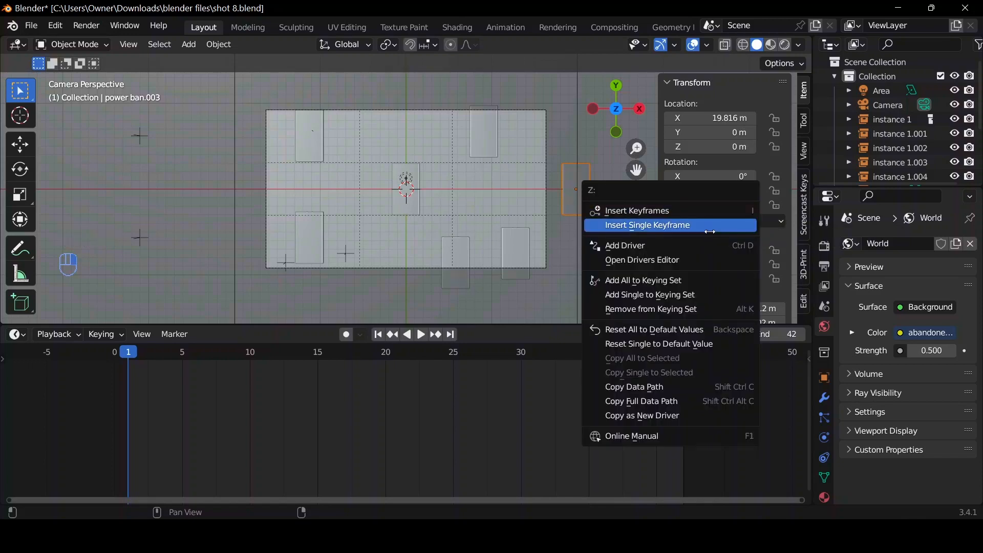
click(710, 226)
At frame 21, set the duplicated power bank's Z rotation to 90° and insert a single keyframe on it.
click(413, 358)
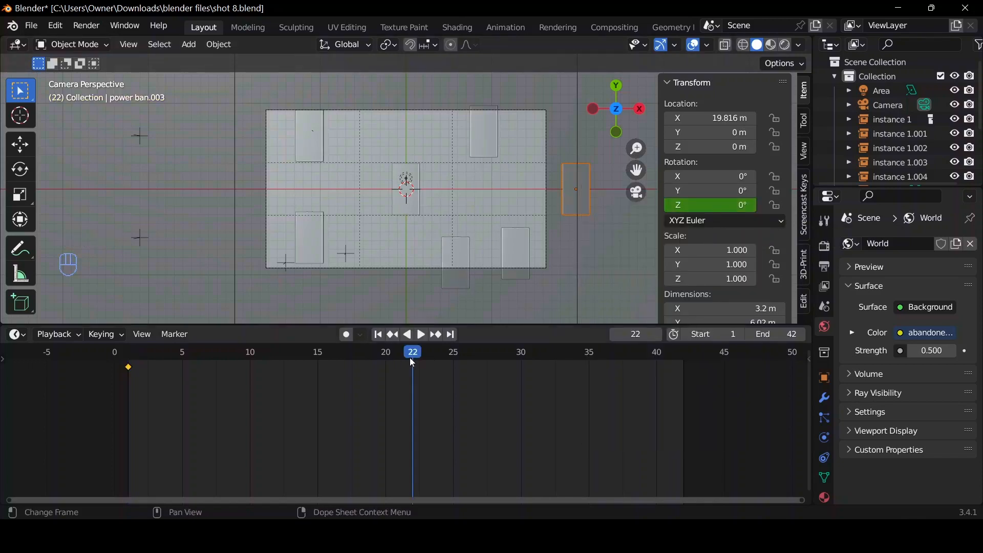
key(shift+ctrl+space)
key(space)
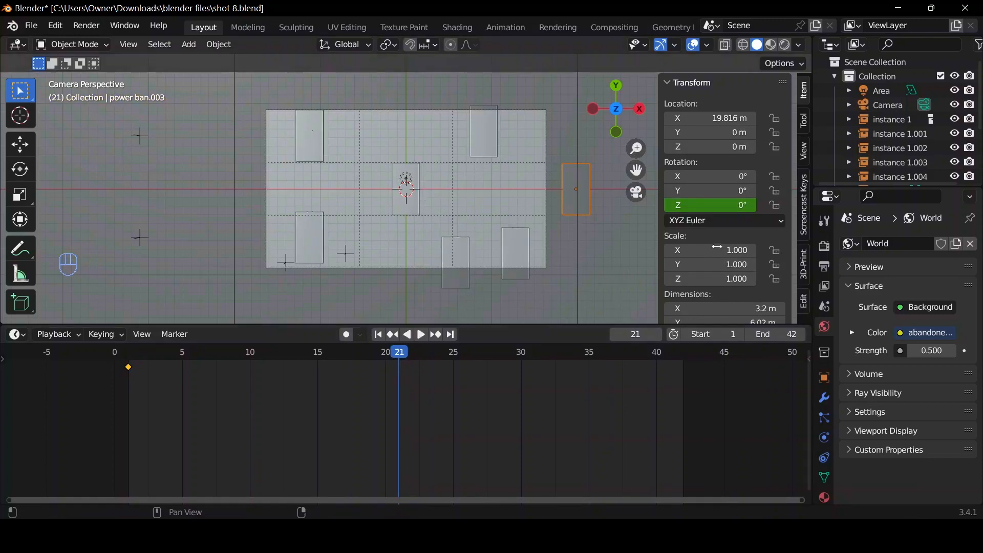
click(702, 207)
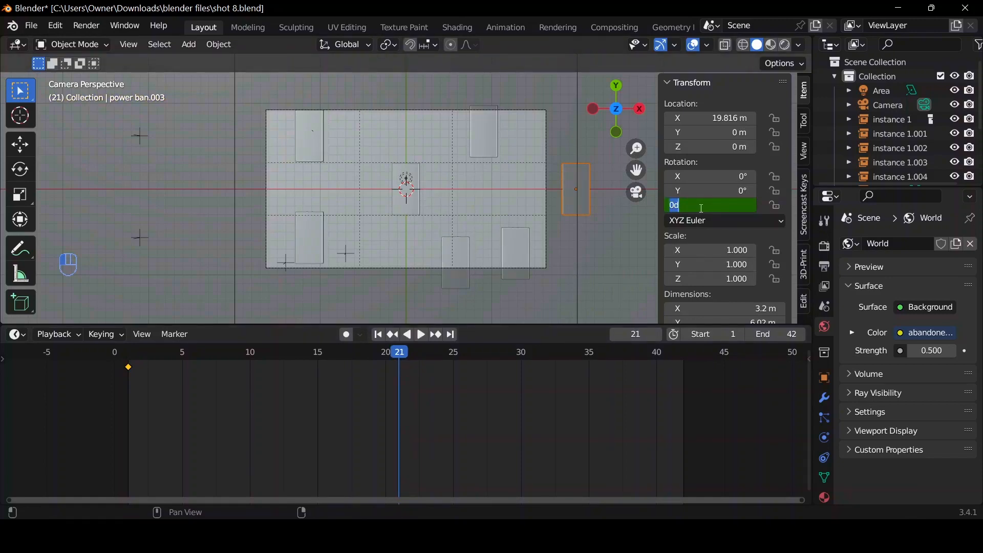
key(Return)
right_click(696, 205)
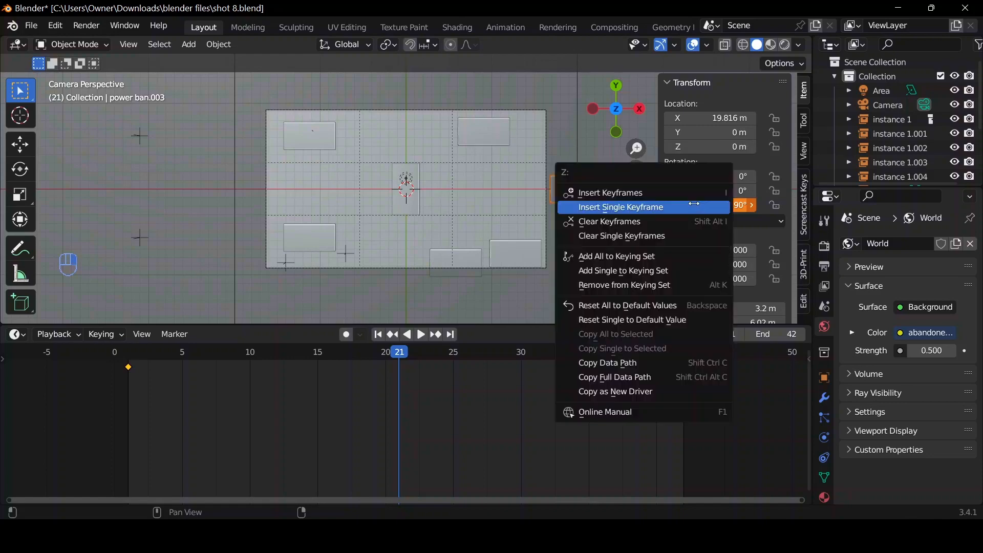
click(694, 203)
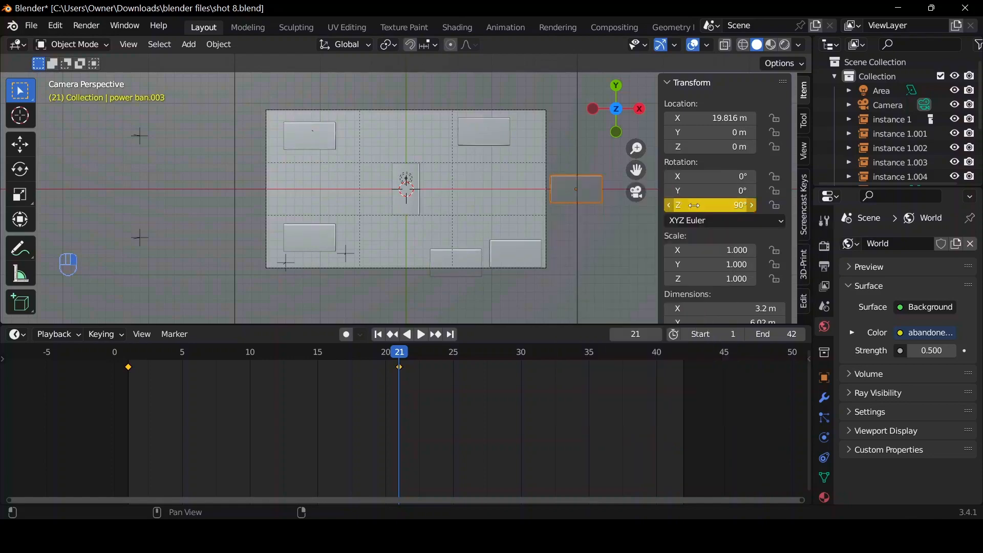
Play the rotation from the start and set the interpolation of the power bank's keyframes to Bezier.
click(377, 335)
key(space)
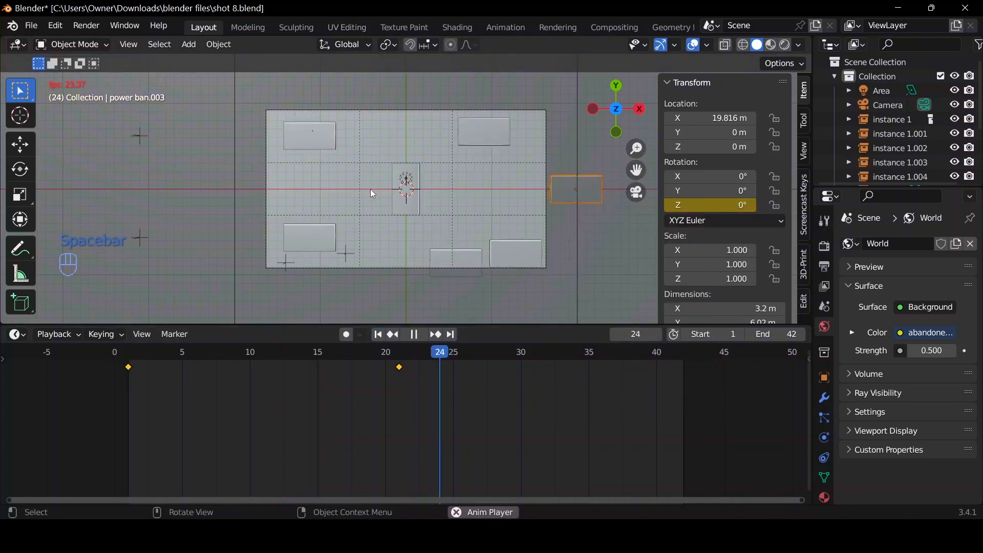
key(space)
click(392, 334)
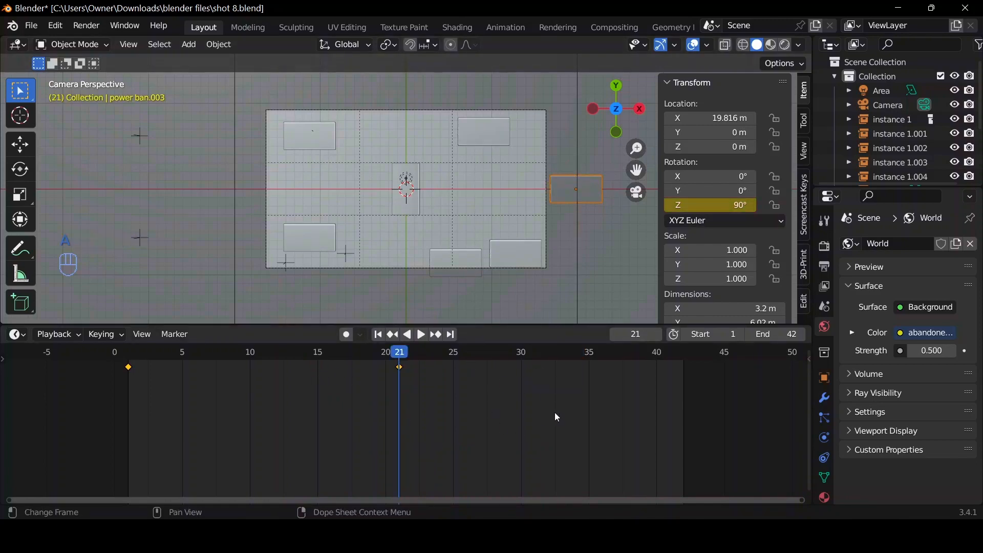
key(t)
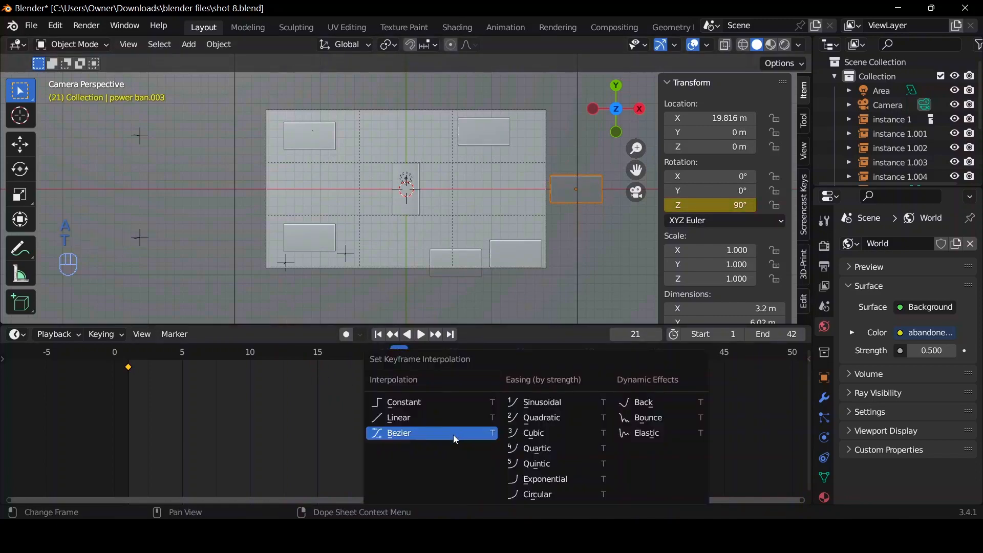
click(453, 434)
In the Graph Editor, pull the first Z rotation keyframe's right handle straight up for a fast start, then play the animation in the timeline.
key(ctrl+Tab)
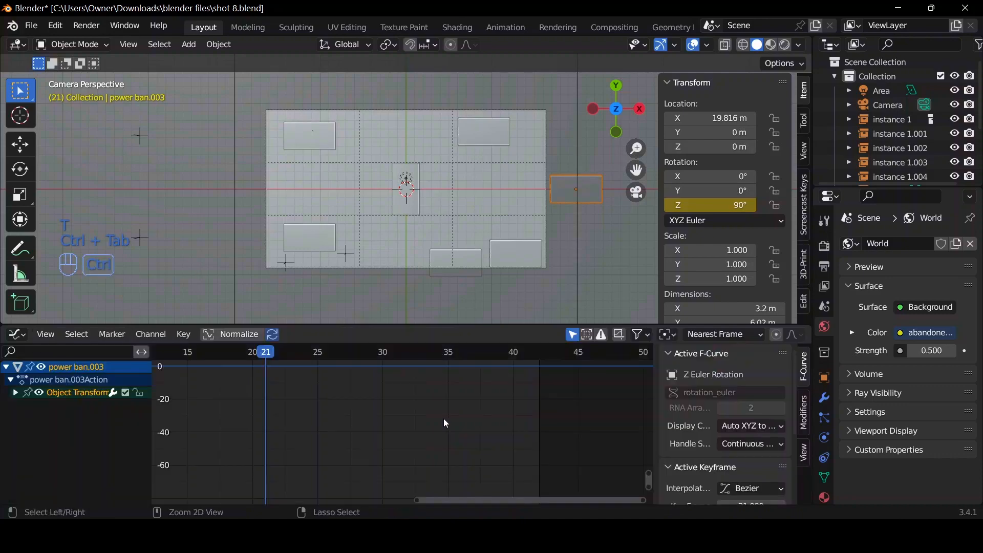
key(Home)
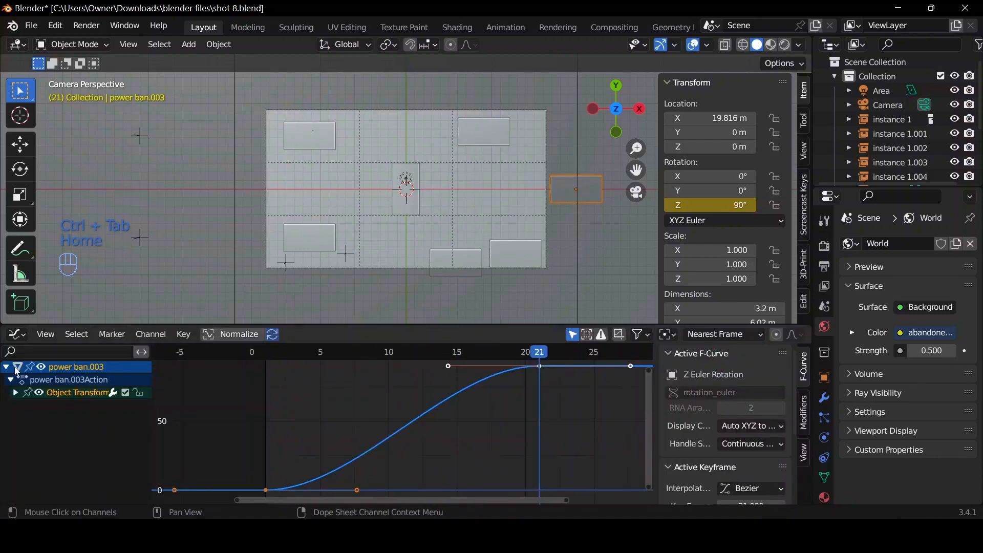
click(16, 393)
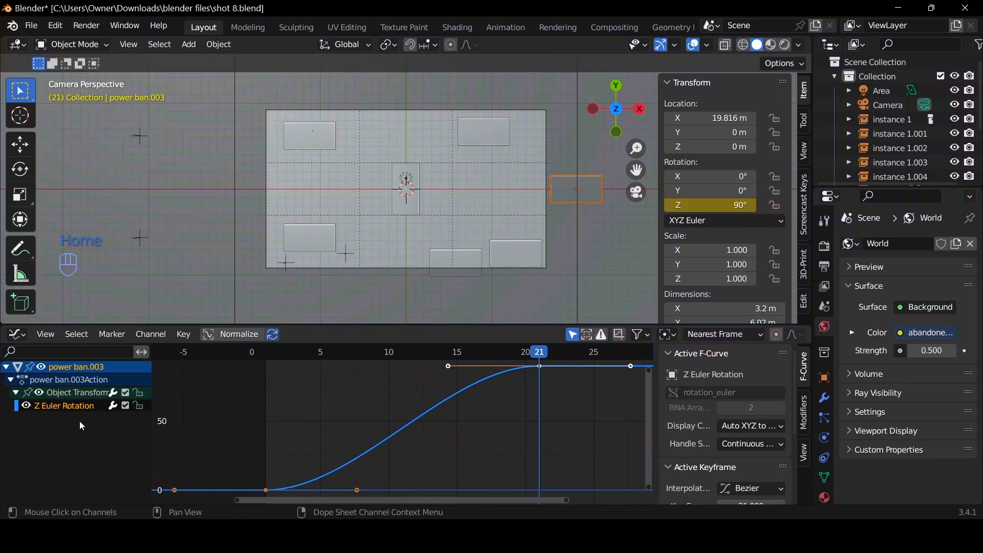
click(359, 490)
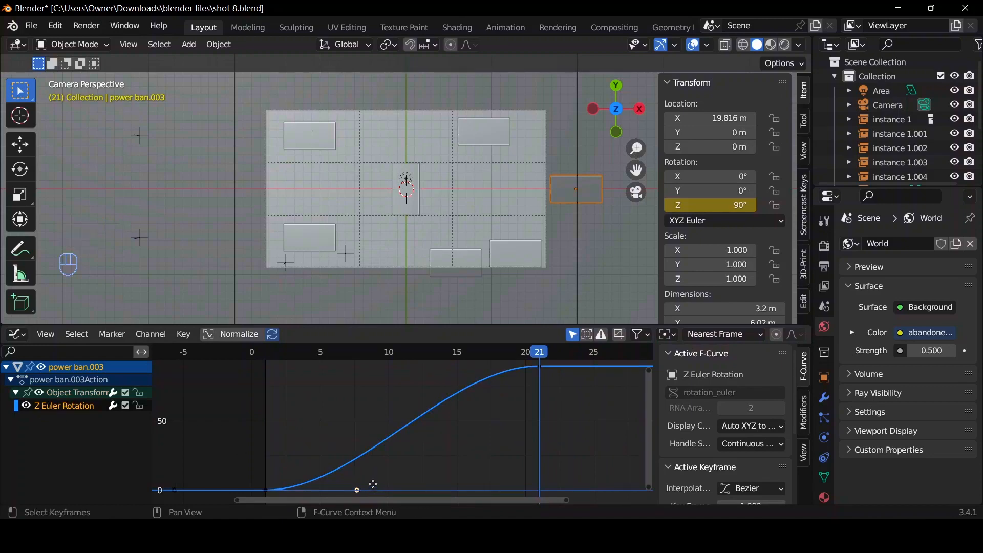
key(g)
click(306, 412)
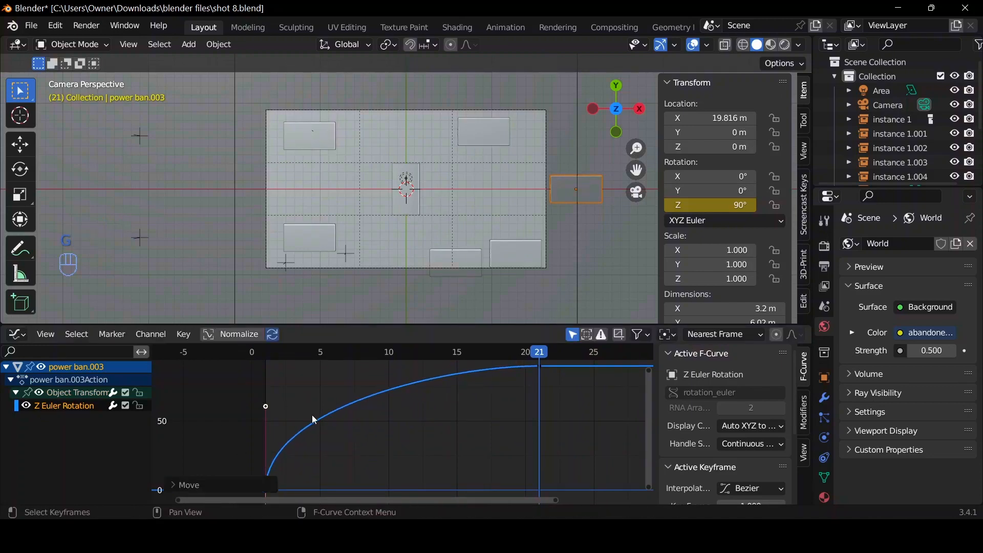
key(ctrl+Tab)
key(space)
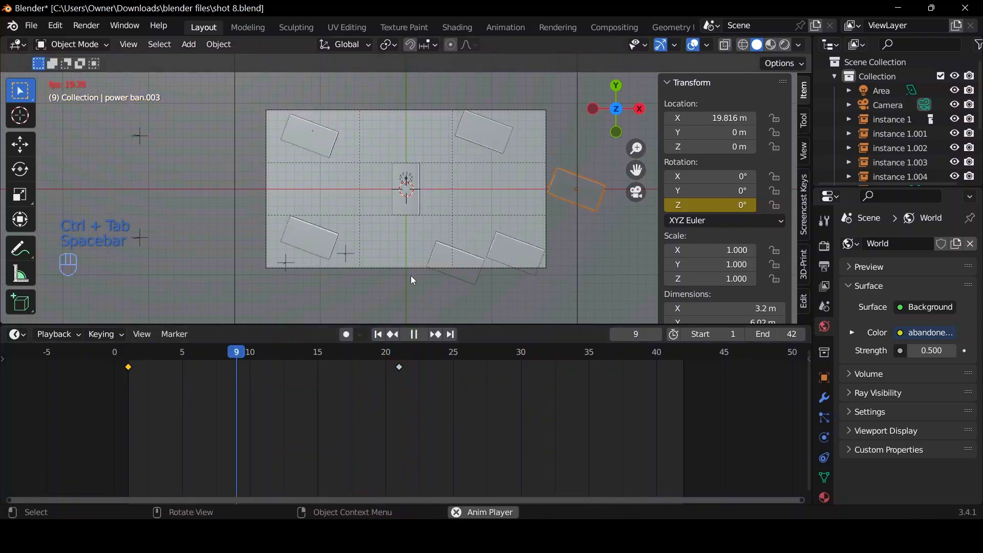
Replay the power bank rotation from frame 1 several times, finishing at frame 21.
key(space)
click(379, 336)
key(space)
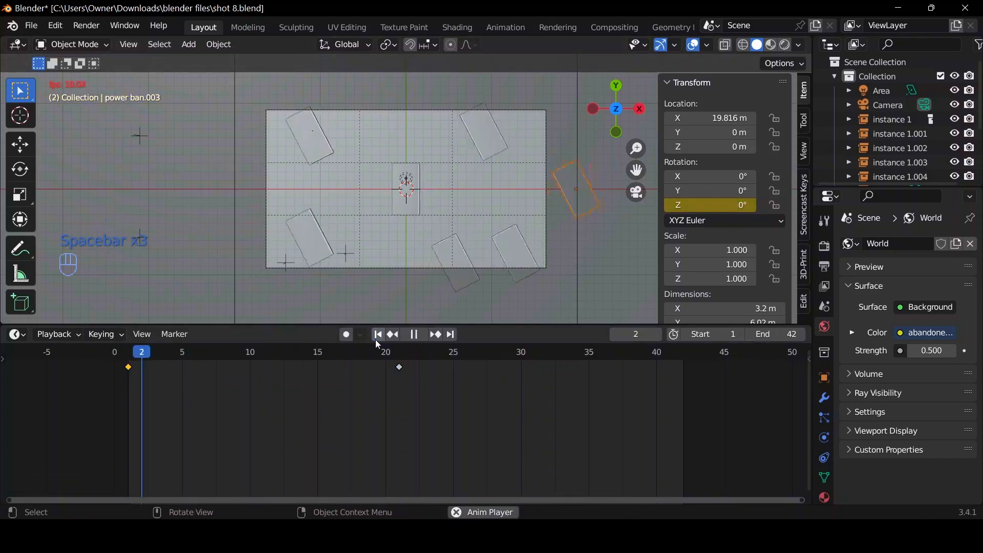
key(space)
click(372, 337)
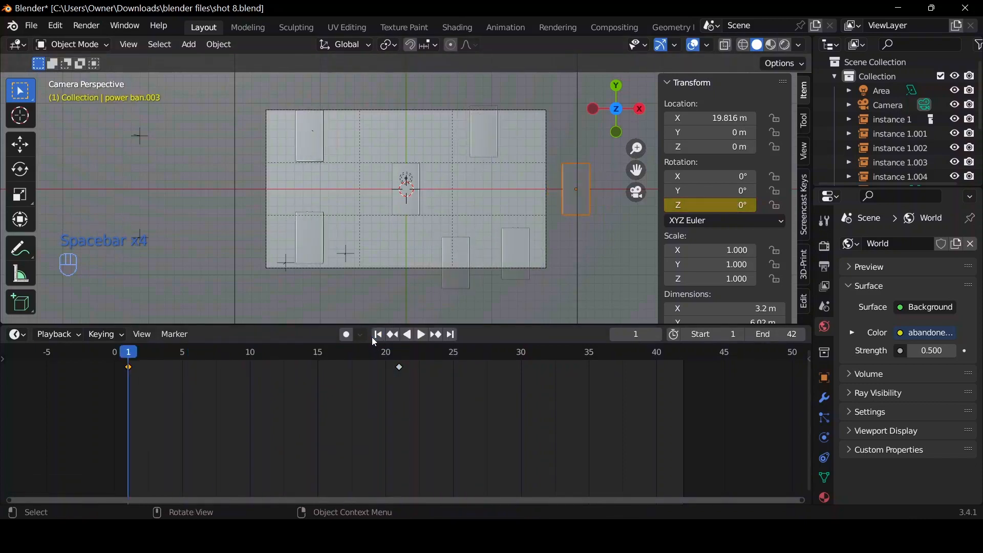
key(space)
key(space)
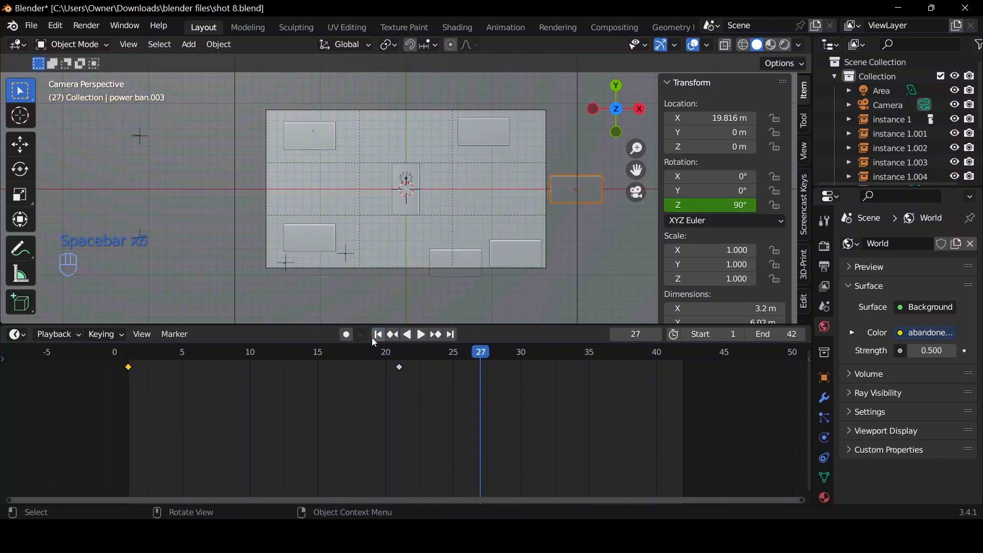
drag(477, 359, 400, 360)
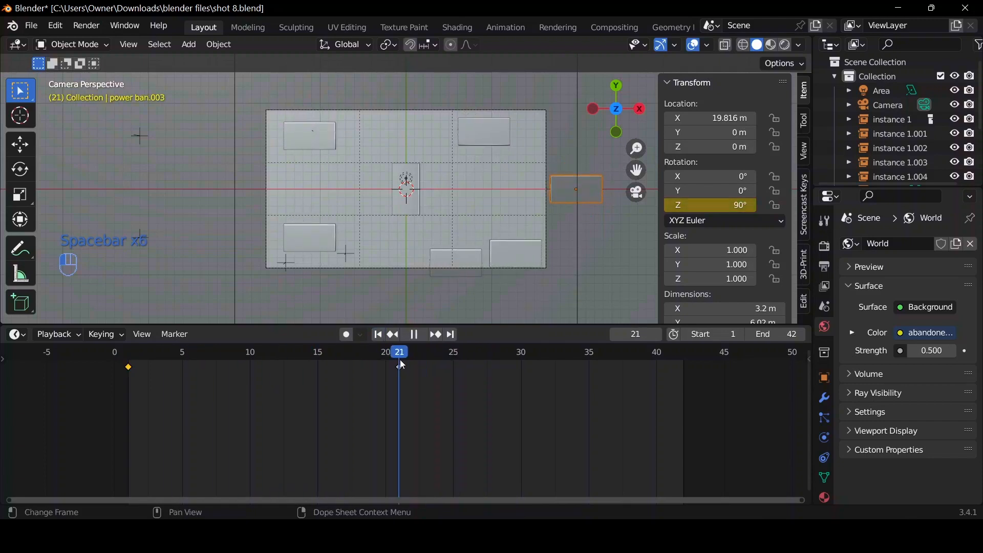
Duplicate the original central power bank in place and return to frame 1.
click(415, 207)
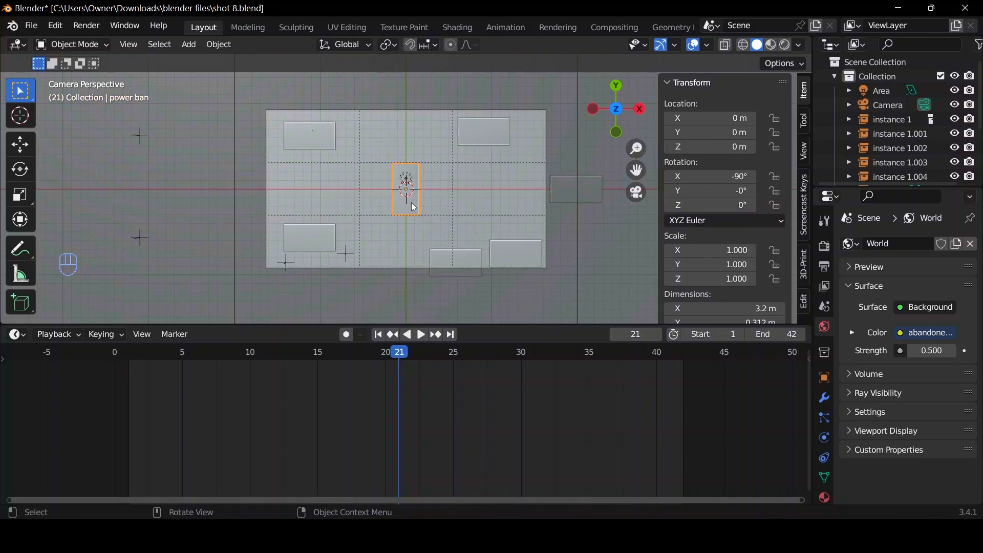
key(shift+d)
right_click(411, 203)
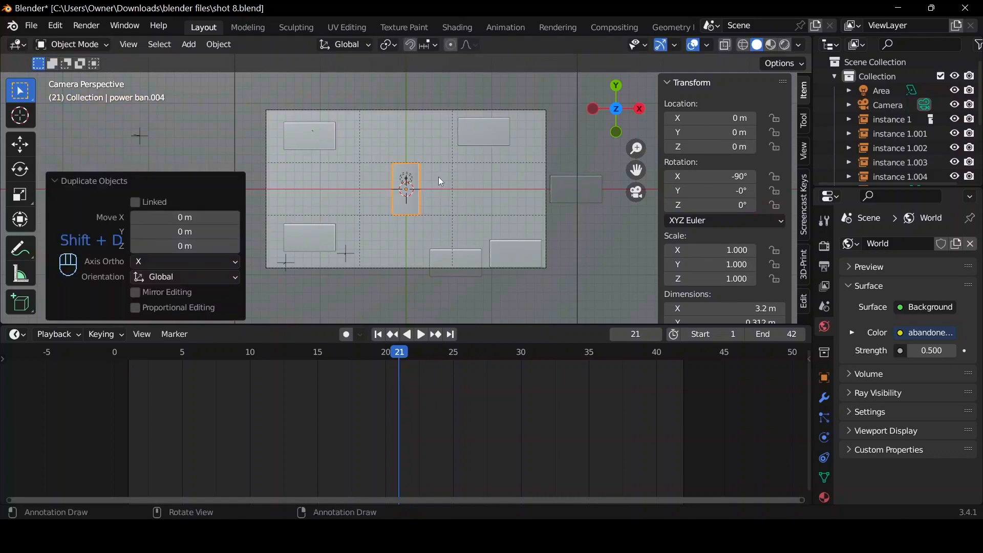
click(379, 337)
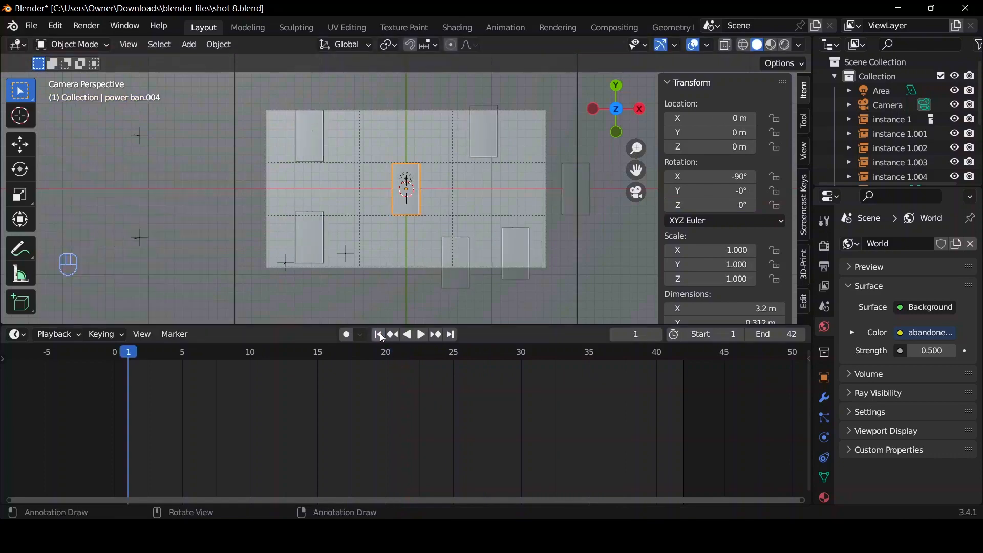
key(g)
right_click(458, 244)
key(r)
right_click(573, 205)
Apply the new duplicate's rotation, set its Z rotation to 90°, and apply the rotation again.
key(ctrl+a)
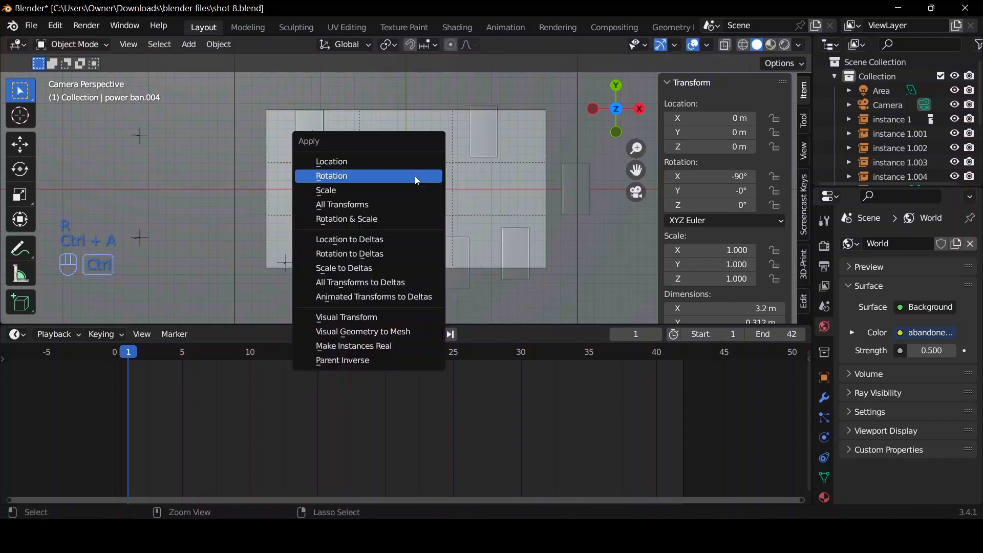
click(414, 177)
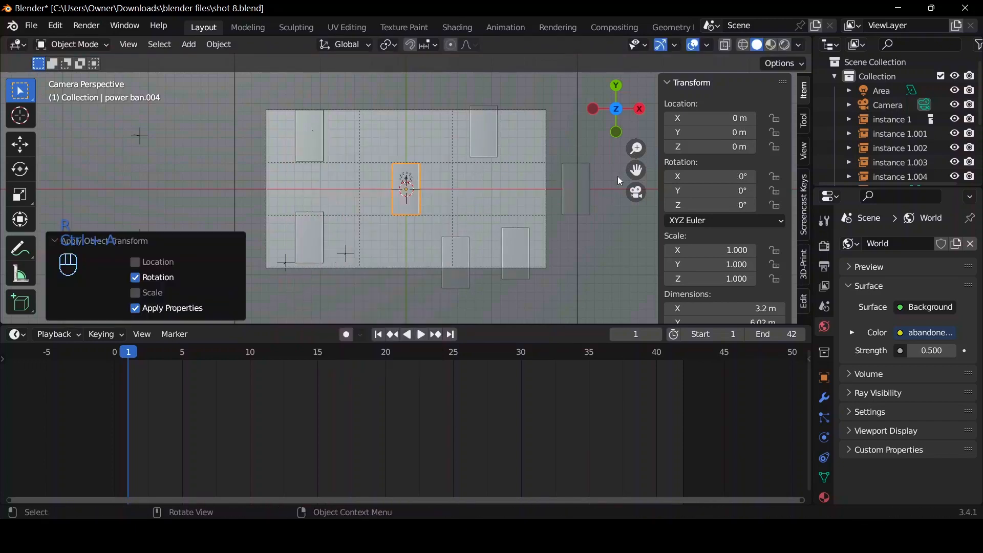
click(718, 205)
text(90)
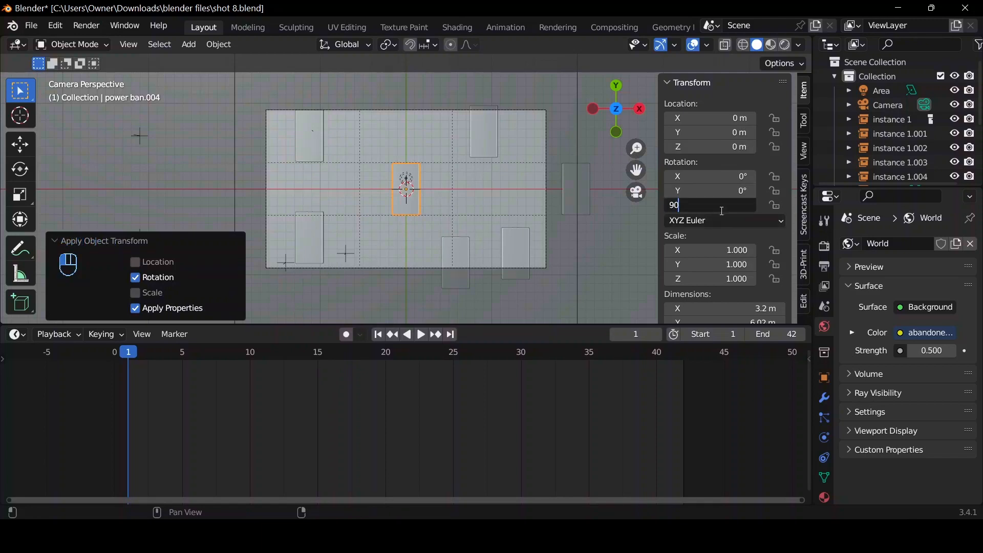
key(Return)
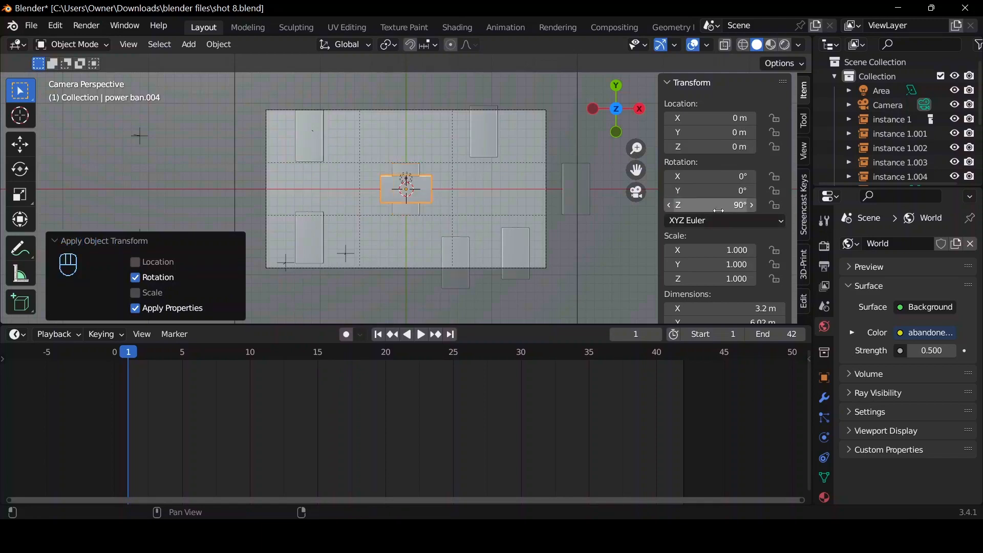
key(ctrl+a)
click(443, 176)
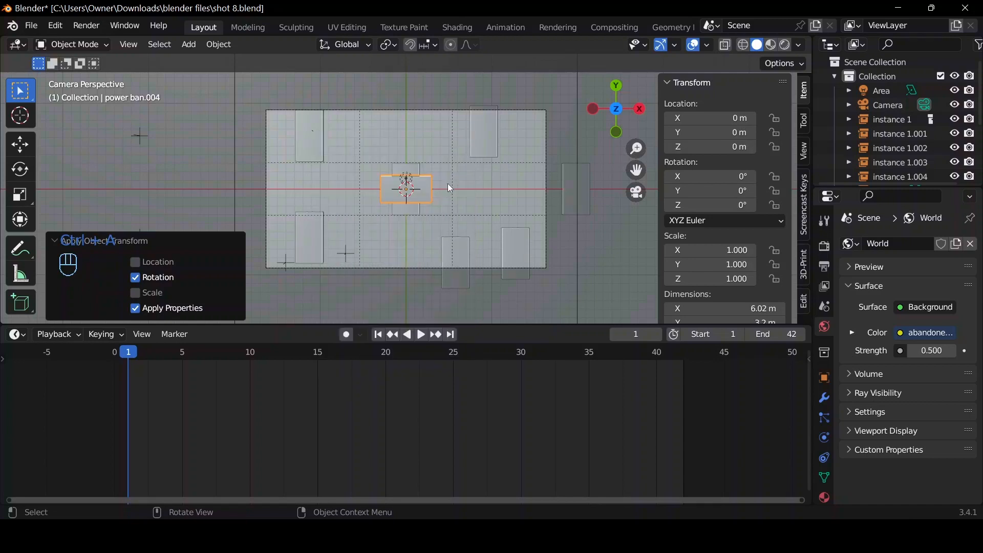
Move the horizontal power bank about -26.56 m along X, outside the camera frame.
key(g)
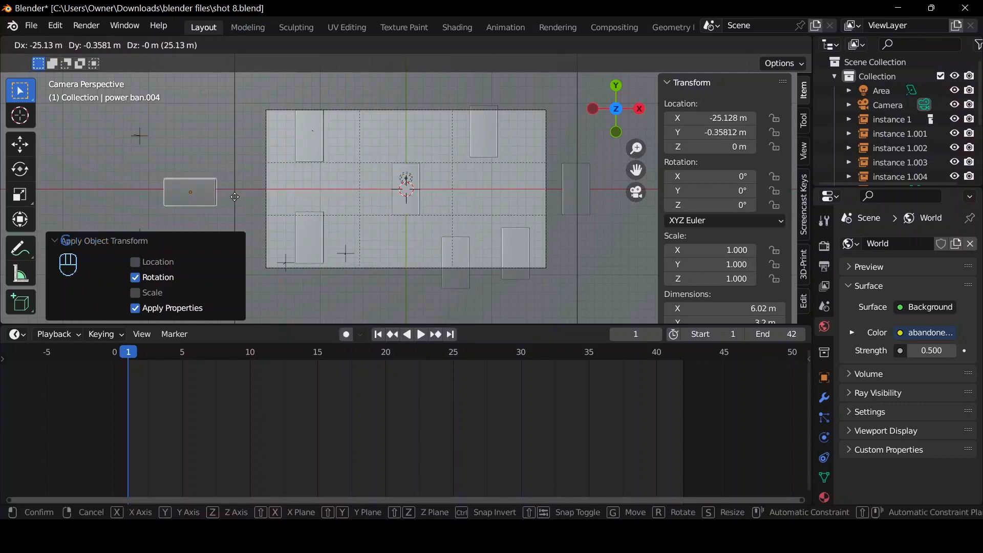
key(x)
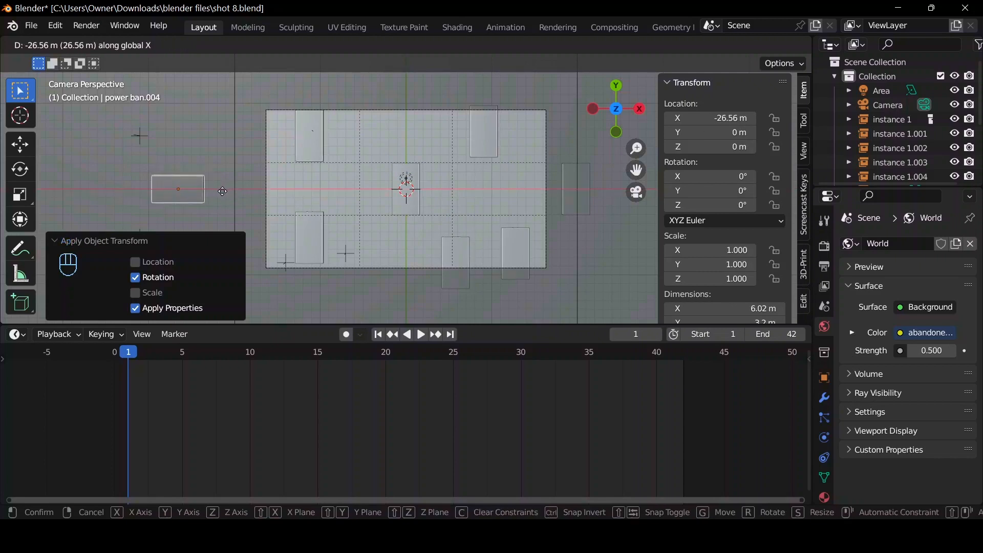
click(227, 197)
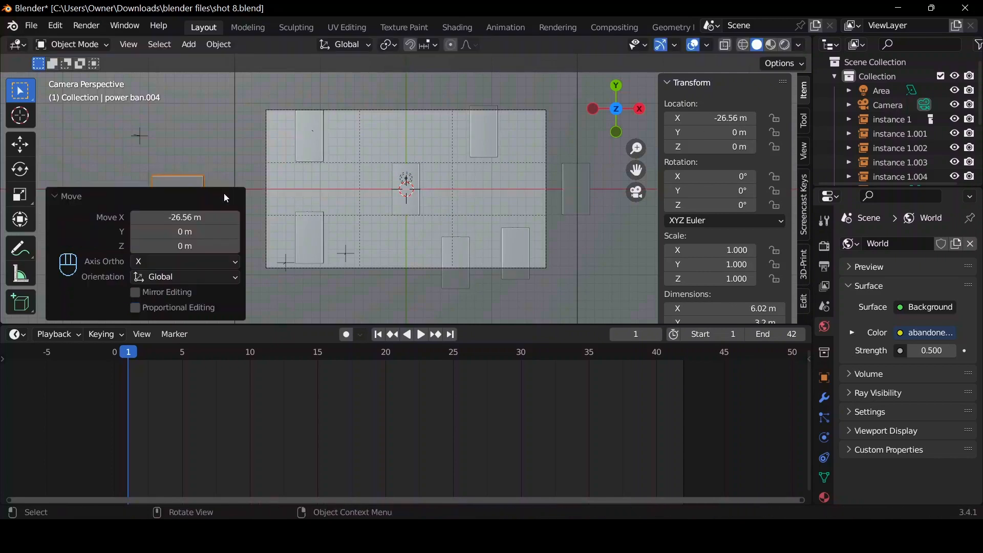
Move the horizontal power bank into a new collection named instance 5.
key(m)
click(491, 162)
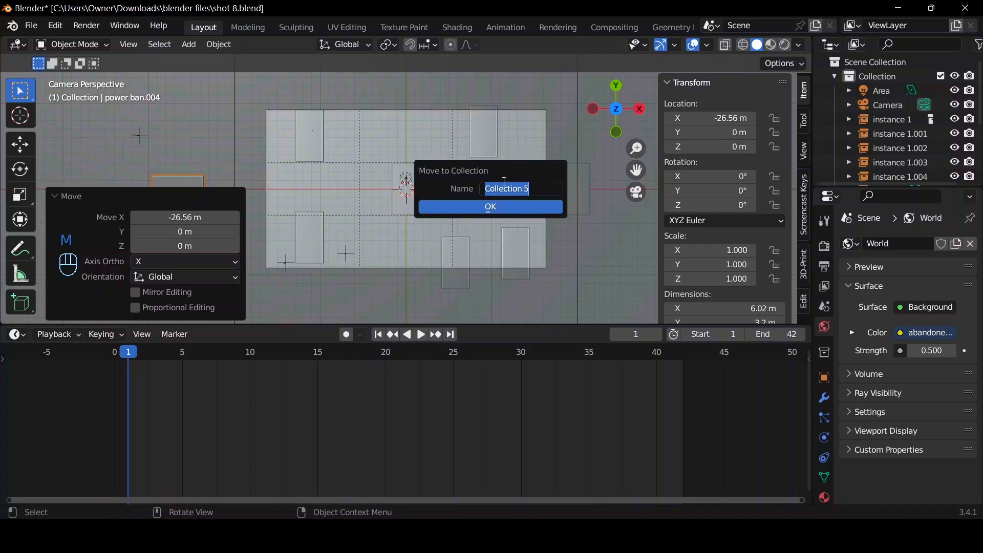
key(BackSpace)
text(instance)
key(Return)
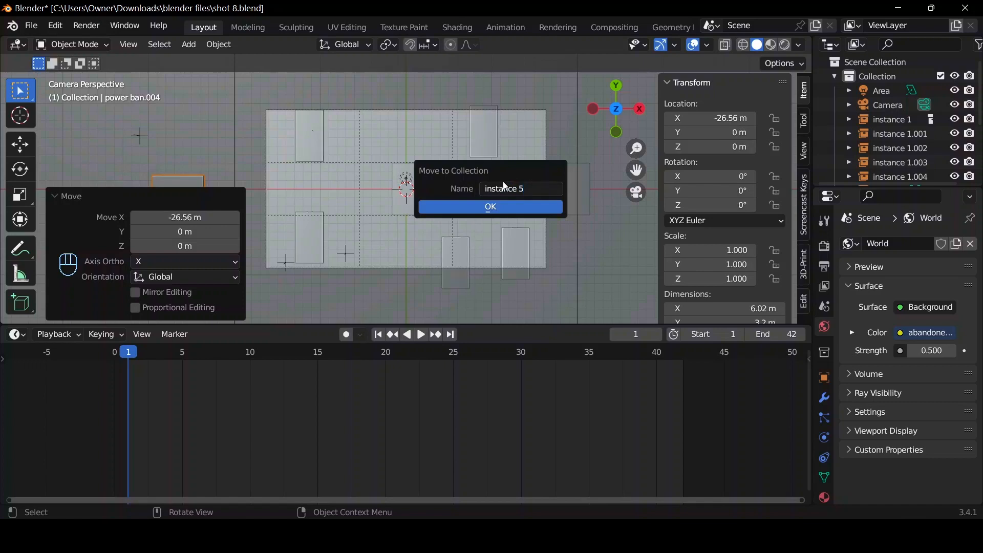
click(491, 207)
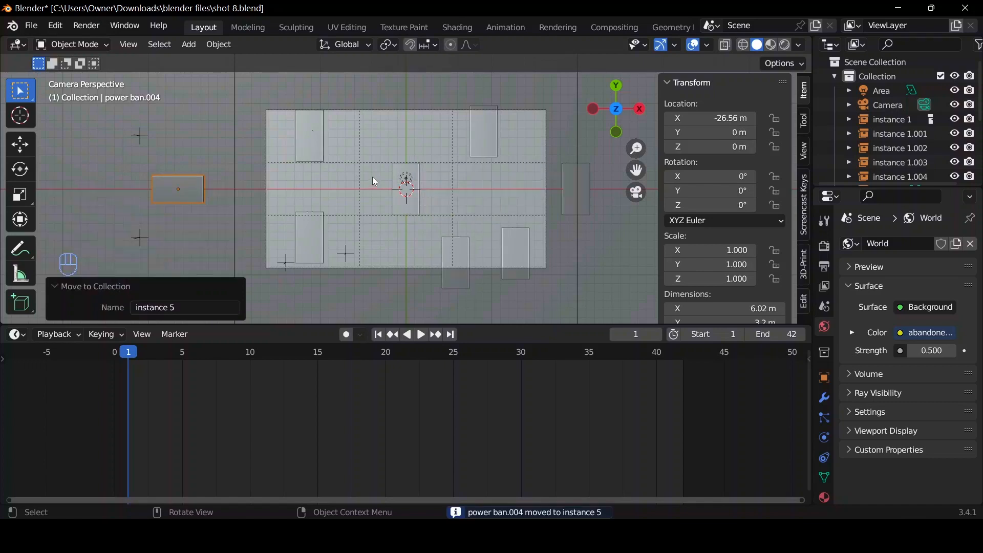
Add a collection instance of instance 5 to the scene.
key(shift)
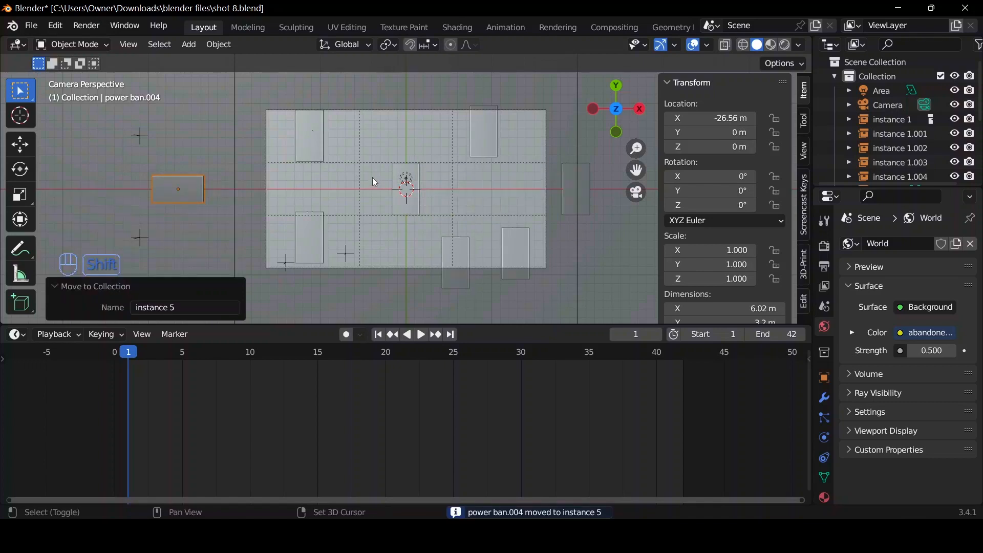
key(shift+a)
mouse_move(385, 328)
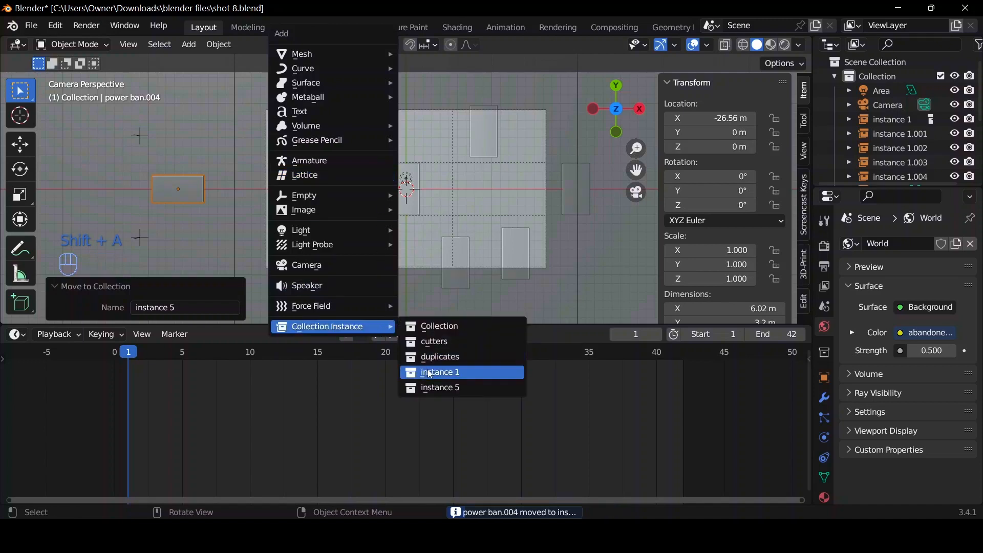
click(439, 389)
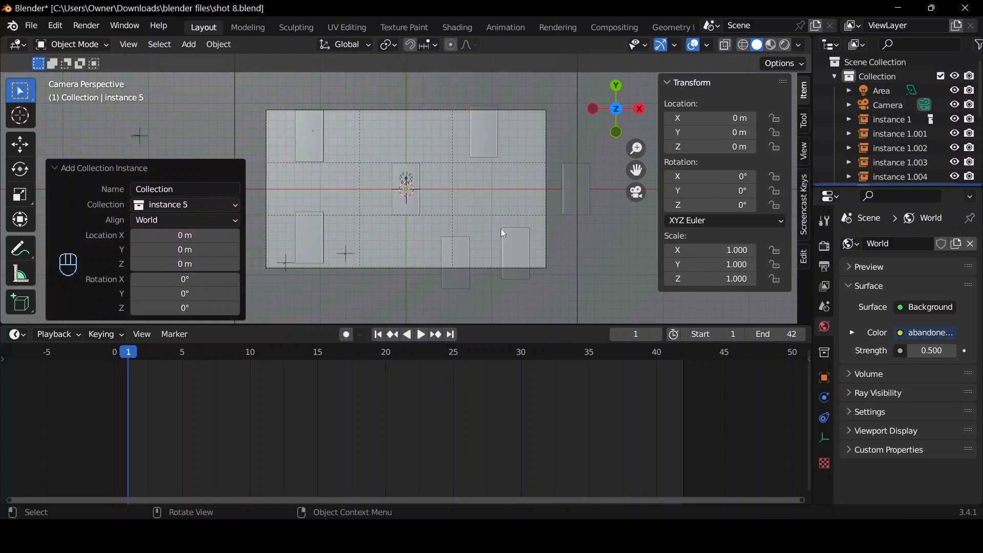
Move the instance 5 collection instance about 14.6 m along X into the camera frame and briefly play the animation.
scroll(459, 238, down, 4)
scroll(472, 229, up, 1)
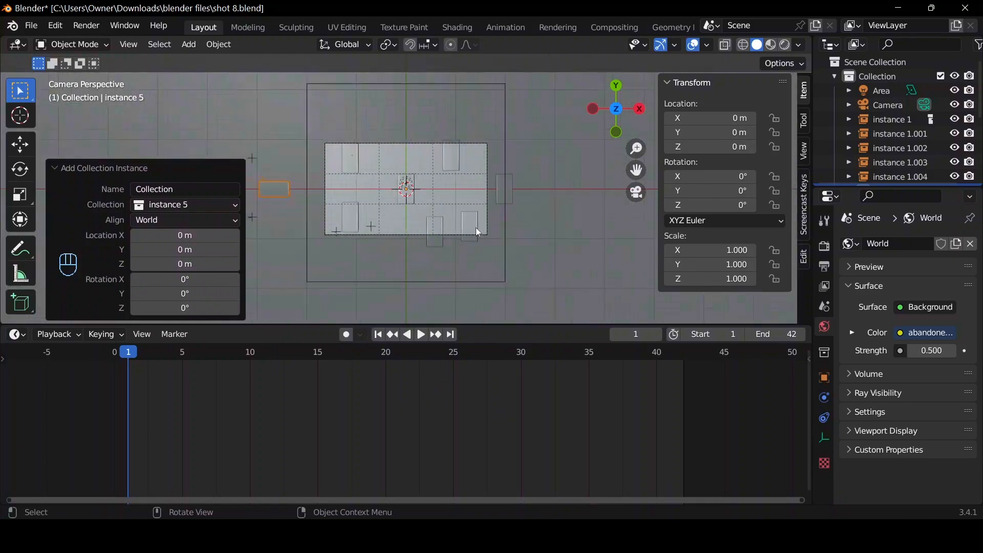
scroll(476, 230, down, 1)
key(g)
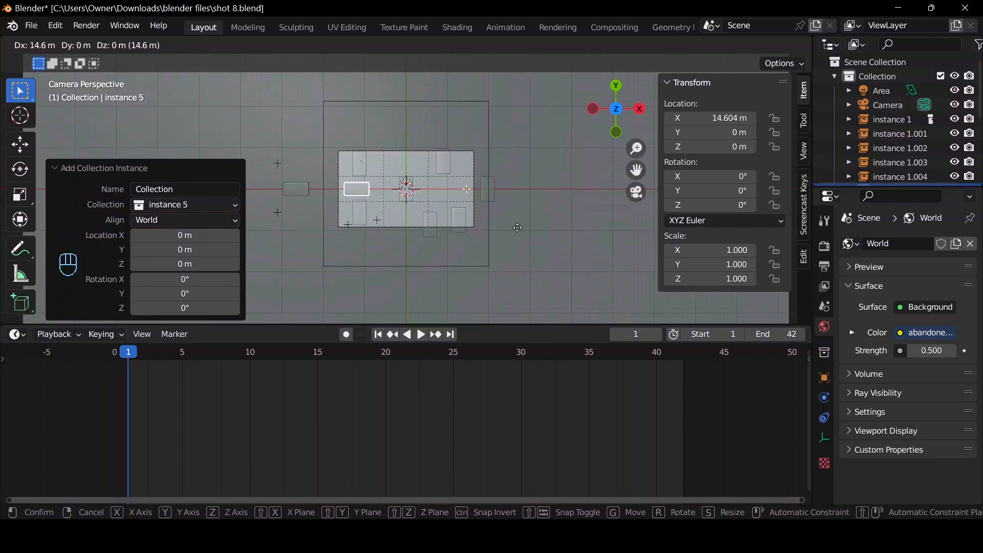
key(x)
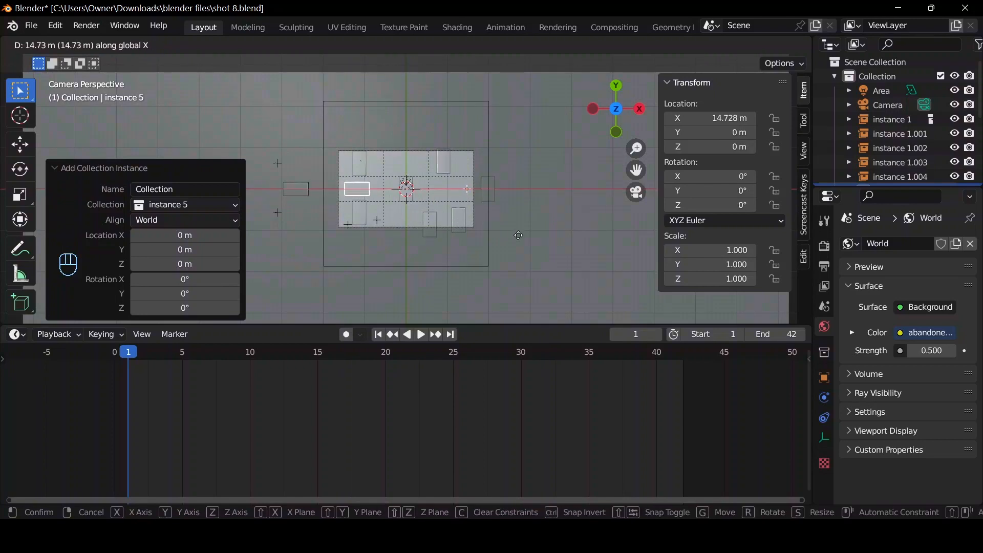
click(526, 229)
scroll(529, 229, up, 3)
scroll(474, 248, down, 2)
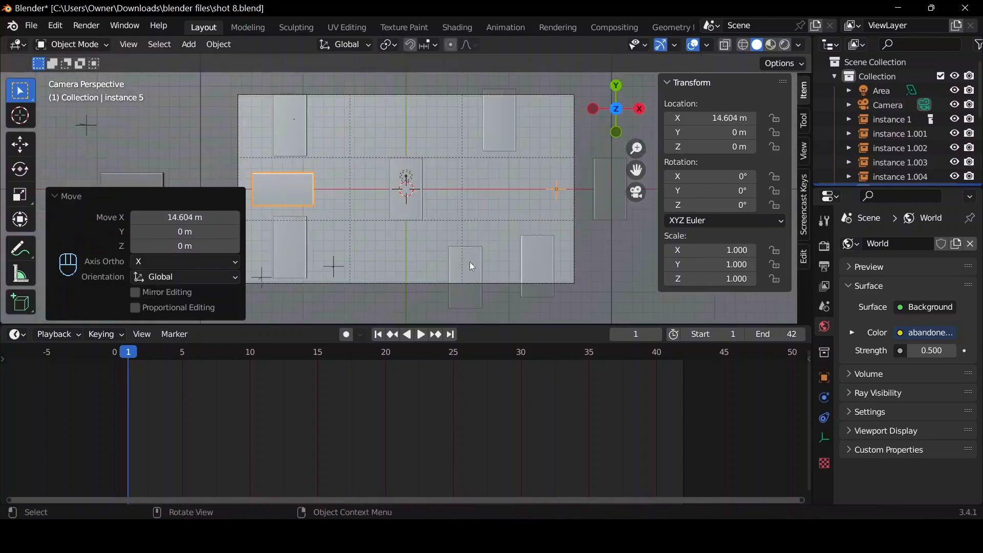
key(space)
drag(178, 362, 131, 364)
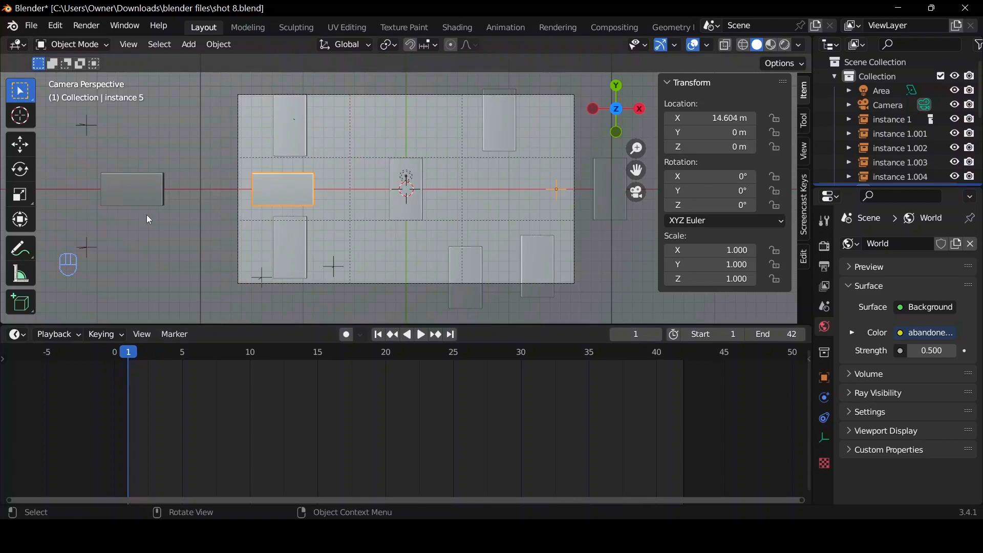
Duplicate the horizontal instance about 11.8 m in X and 6.6 m in Y, then duplicate that copy about -13.6 m along Y.
key(shift+d)
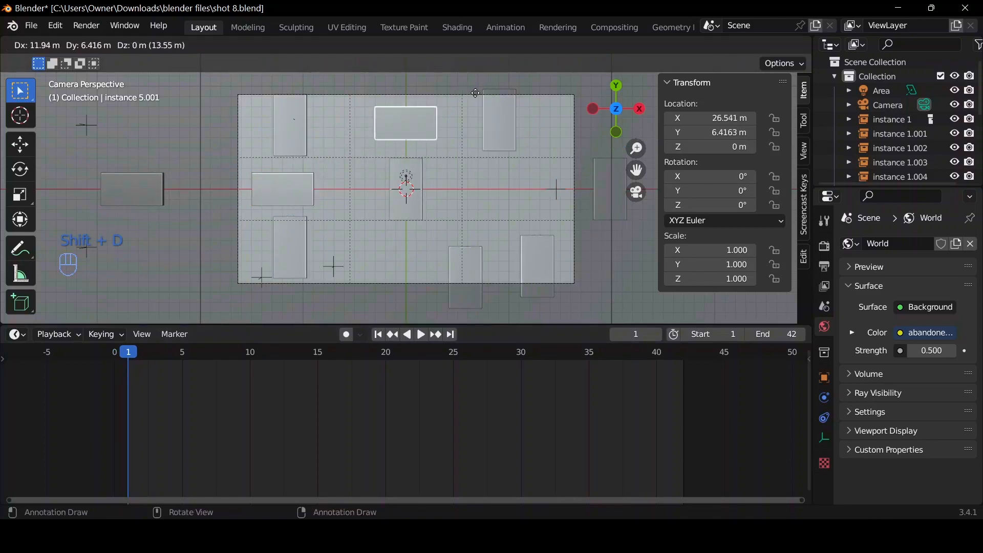
click(474, 100)
key(shift+d)
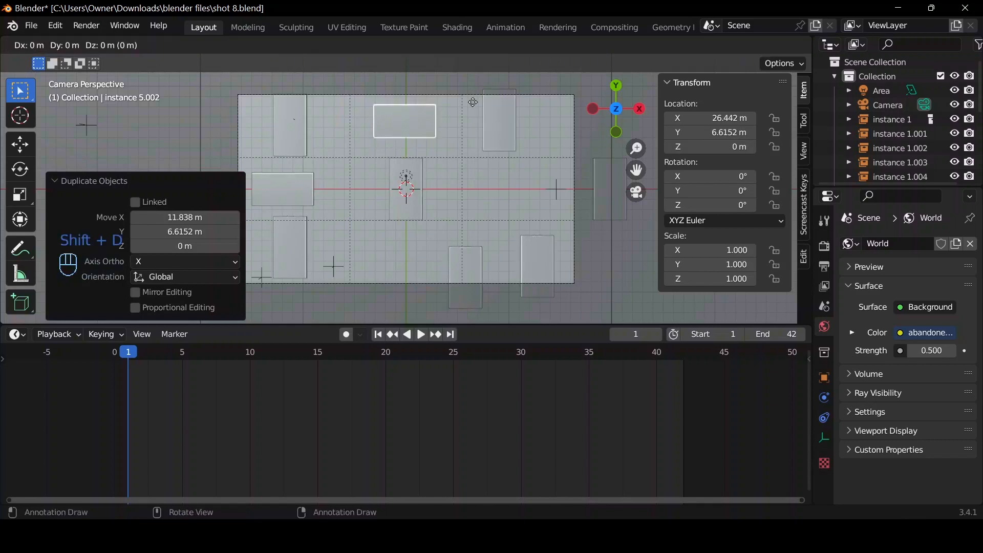
click(464, 244)
Add two more horizontal copies, offset about 10.2 m in X and 7.2 m in Y, then 6 m in X and 6.8 m in Y.
key(shift+d)
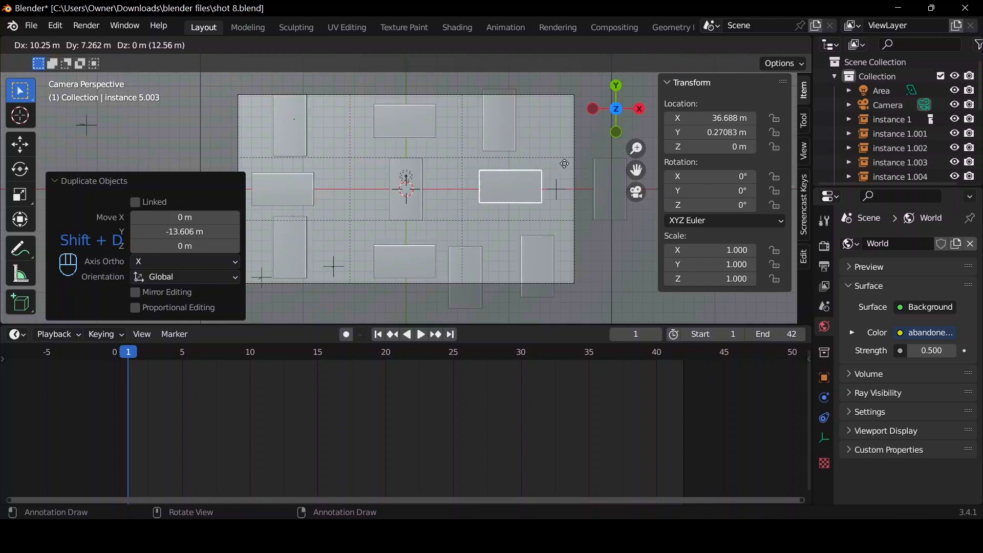
click(564, 164)
key(shift+d)
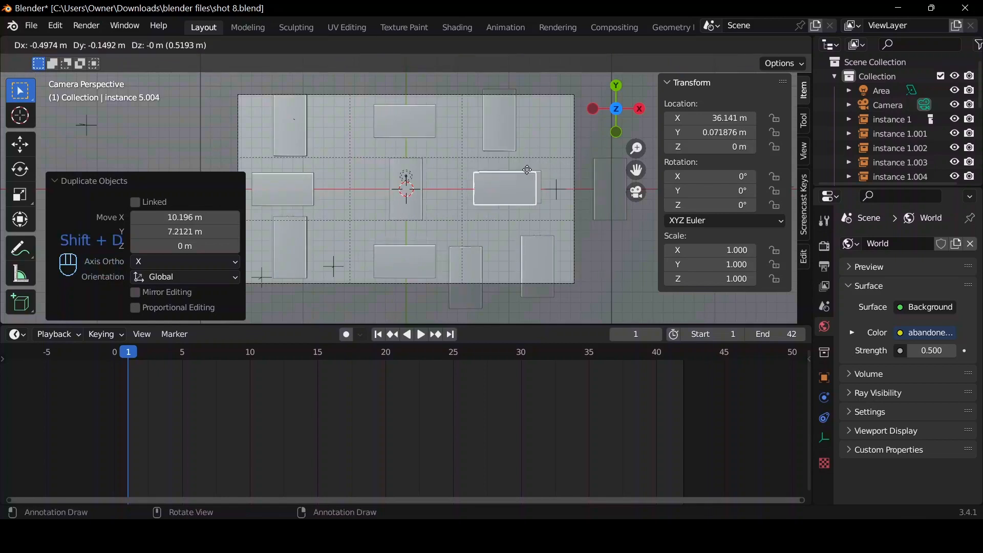
click(549, 206)
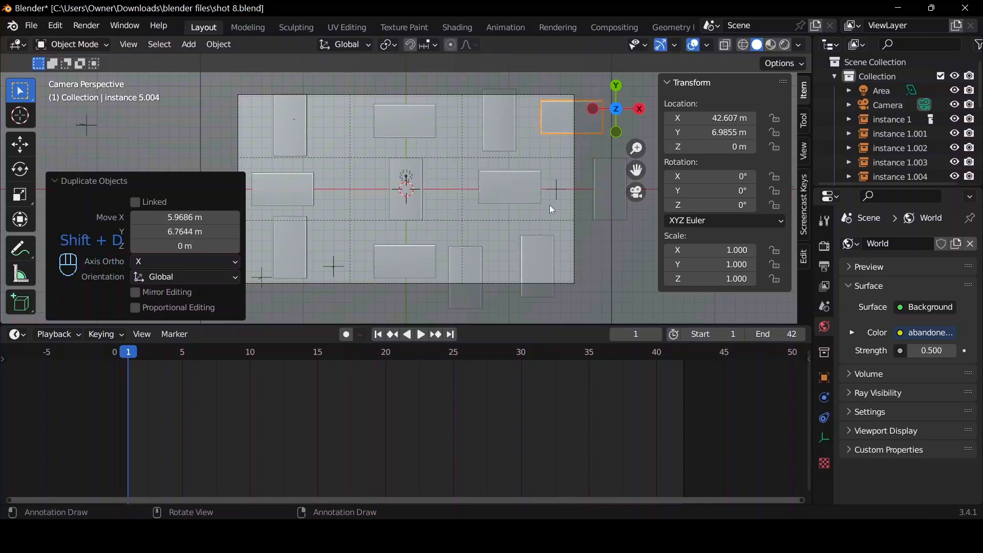
Duplicate the vertical instance in the camera frame's lower right corner, offset about -19.5 m in X and 16.8 m in Y.
click(538, 261)
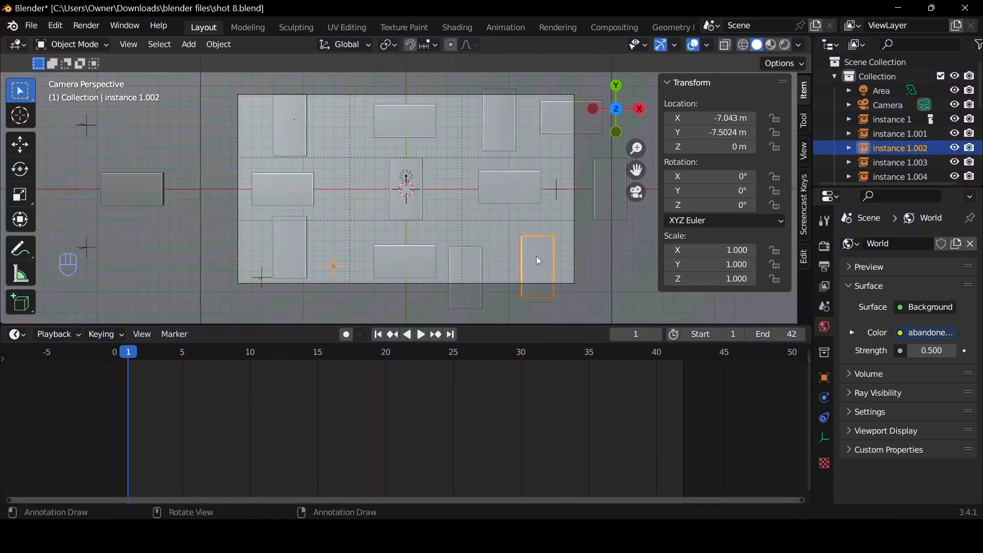
key(shift+d)
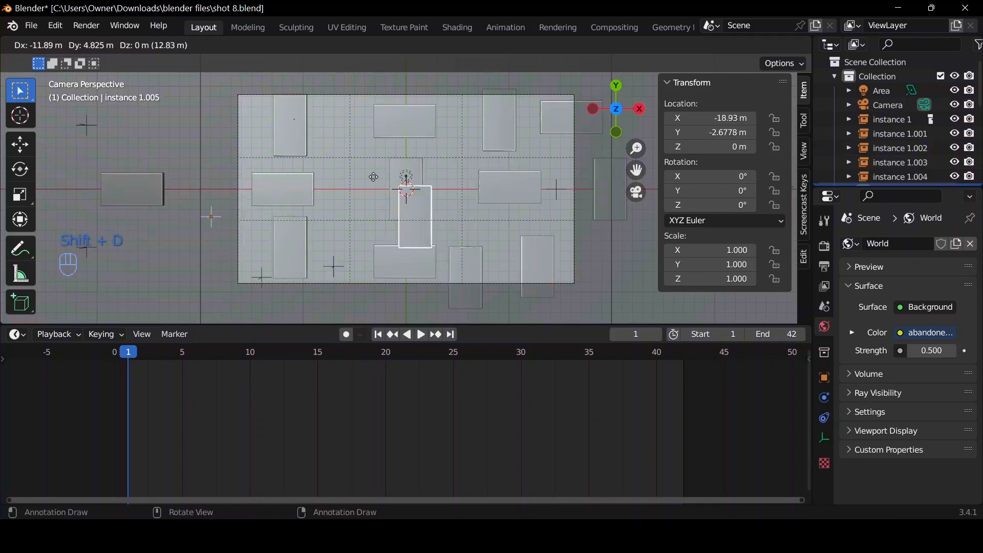
click(322, 67)
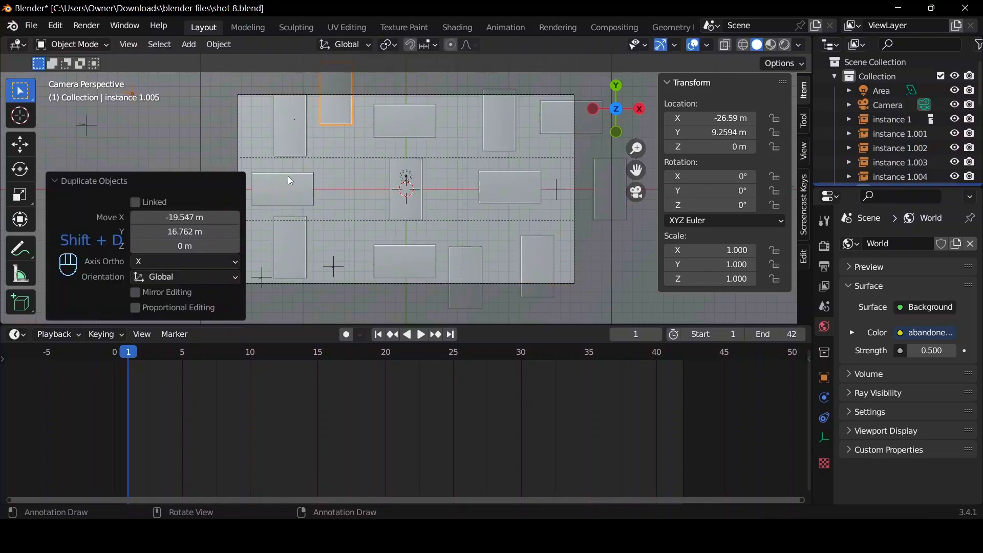
scroll(530, 197, down, 5)
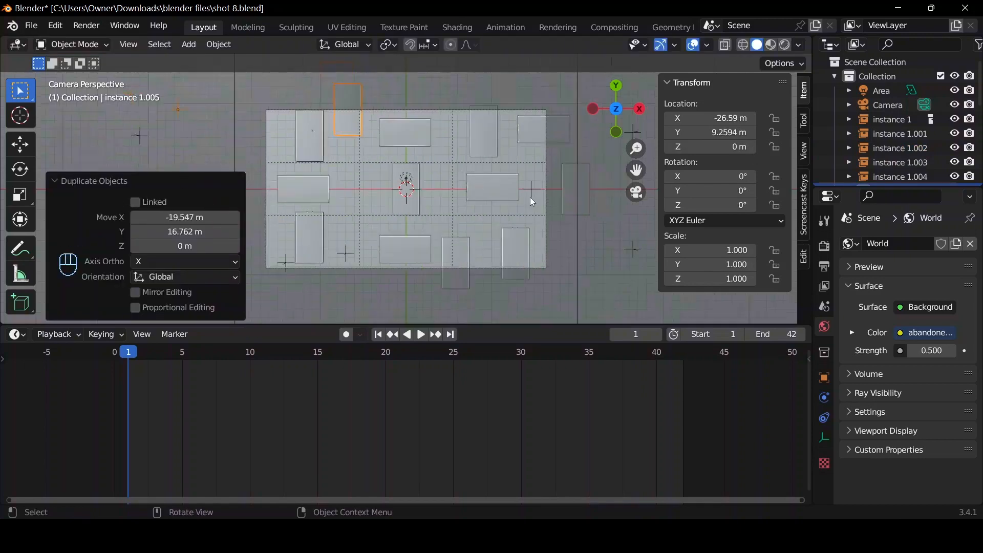
Trial-rotate the horizontal source power bank outside the camera frame to check clearance between the instances, and cancel the rotation.
click(274, 189)
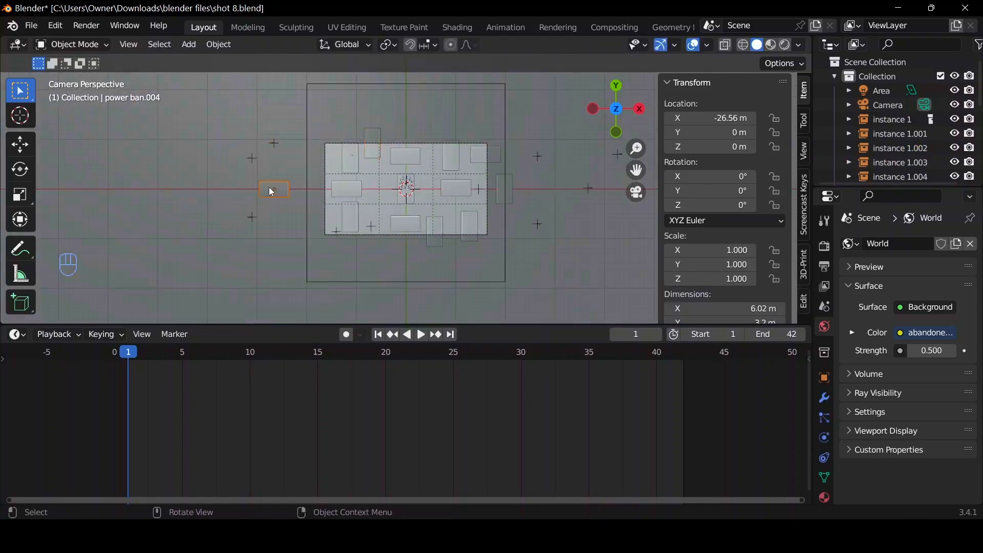
scroll(409, 190, up, 3)
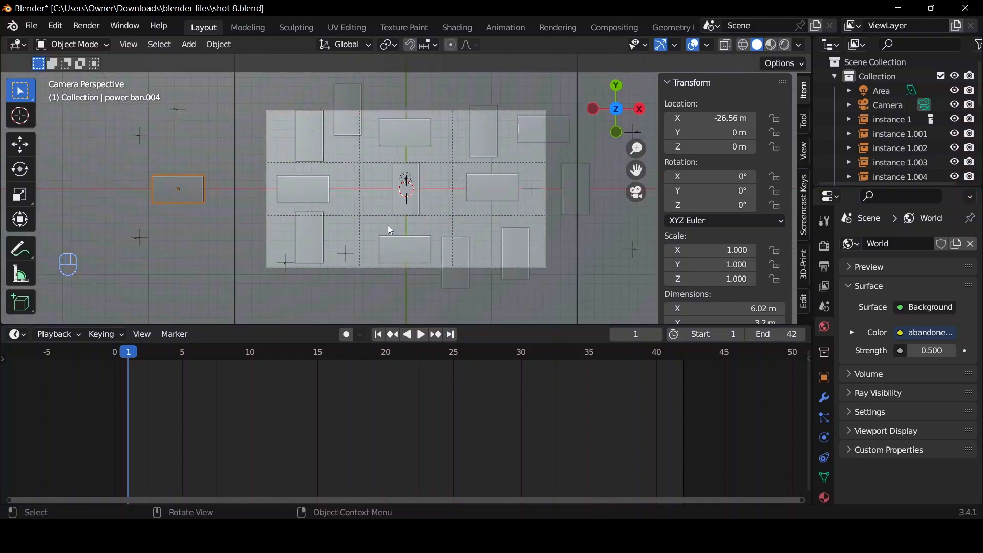
key(r)
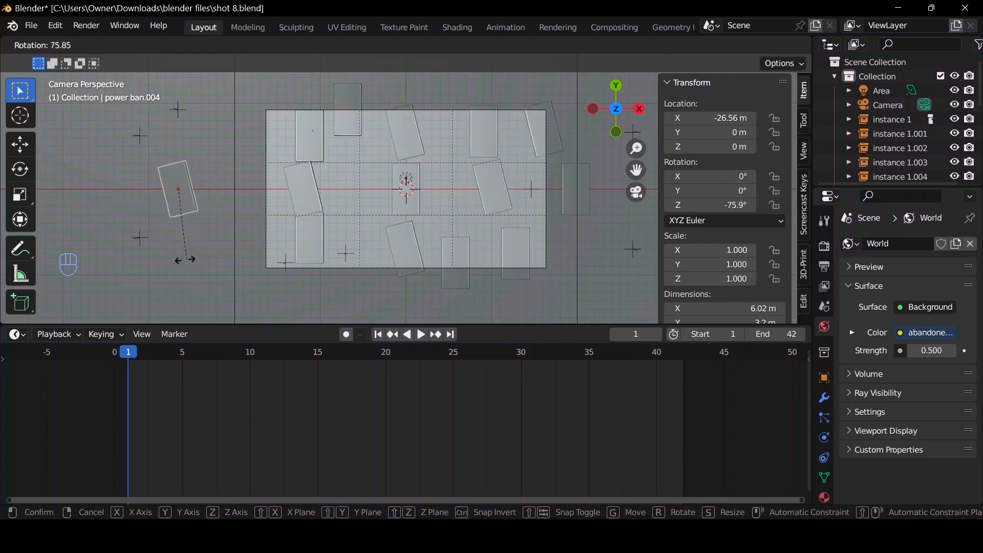
key(Escape)
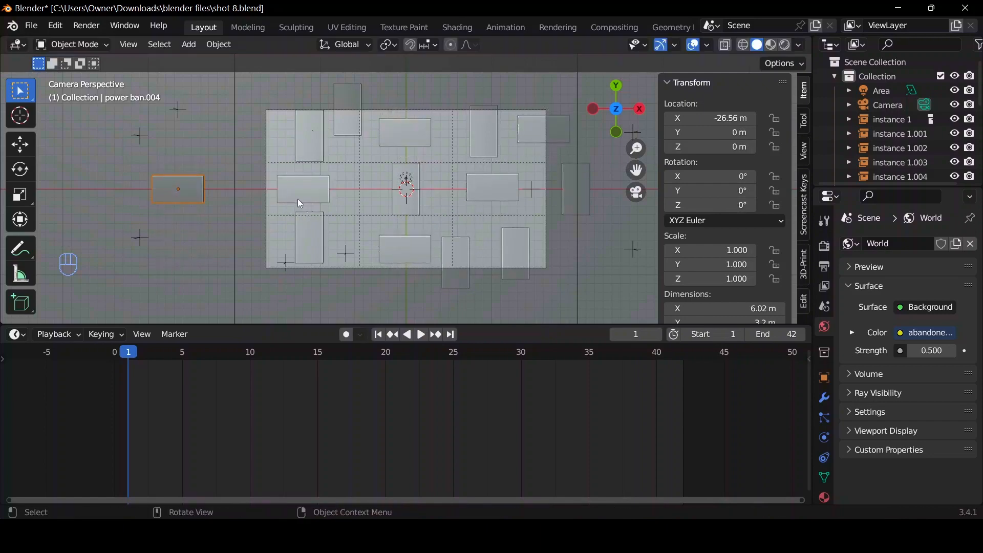
key(r)
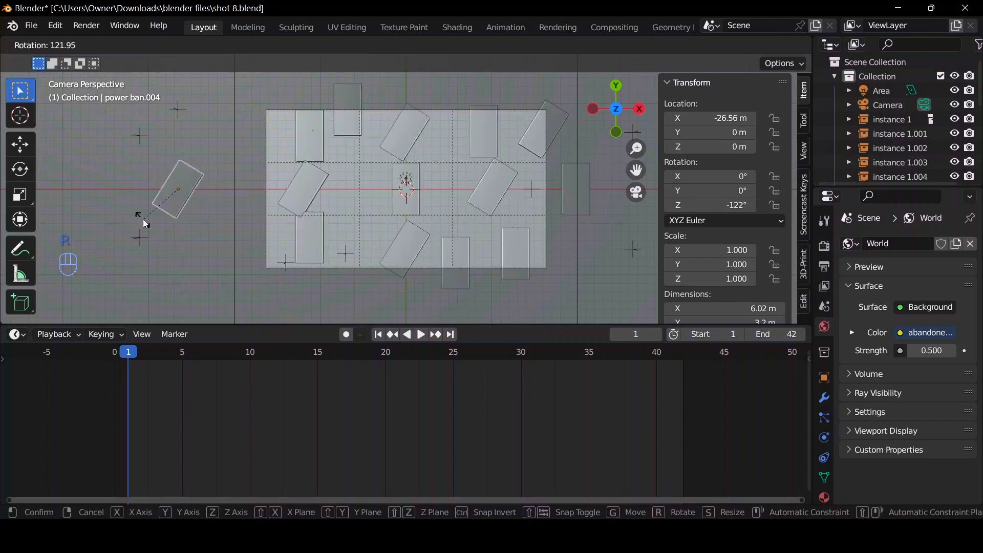
key(Escape)
Move the lower-left vertical instance about -3.6 m along Y and recheck clearance with a cancelled rotation of the source power bank.
click(307, 243)
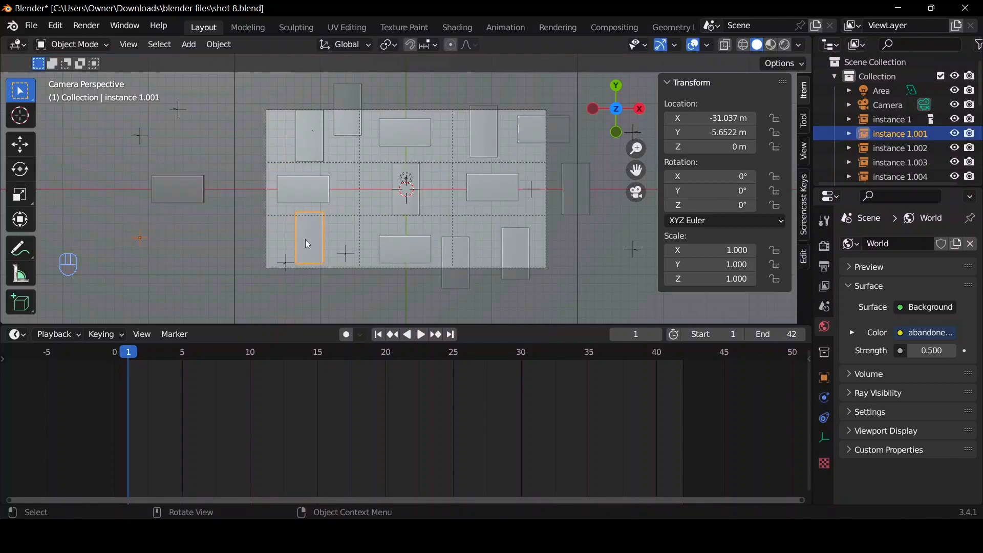
key(g)
key(y)
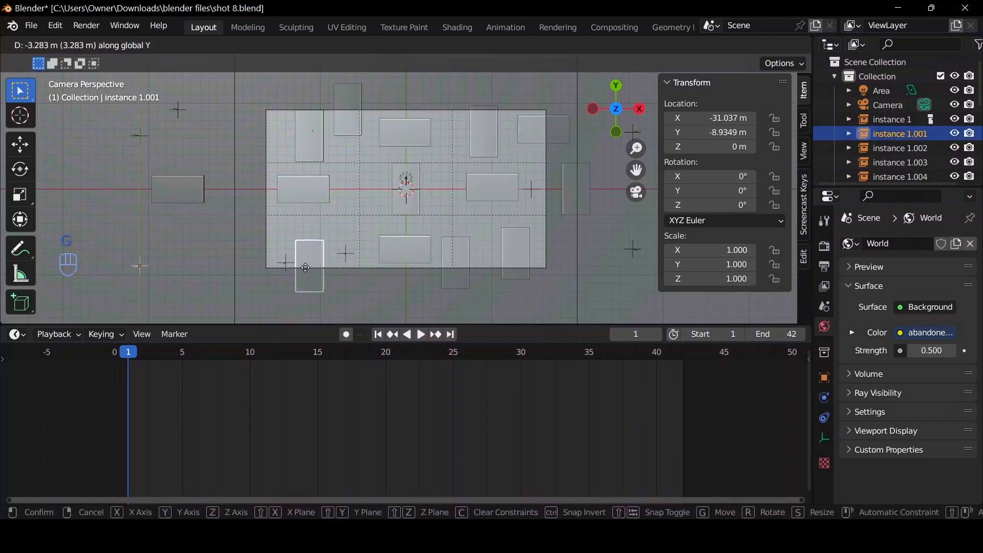
click(306, 270)
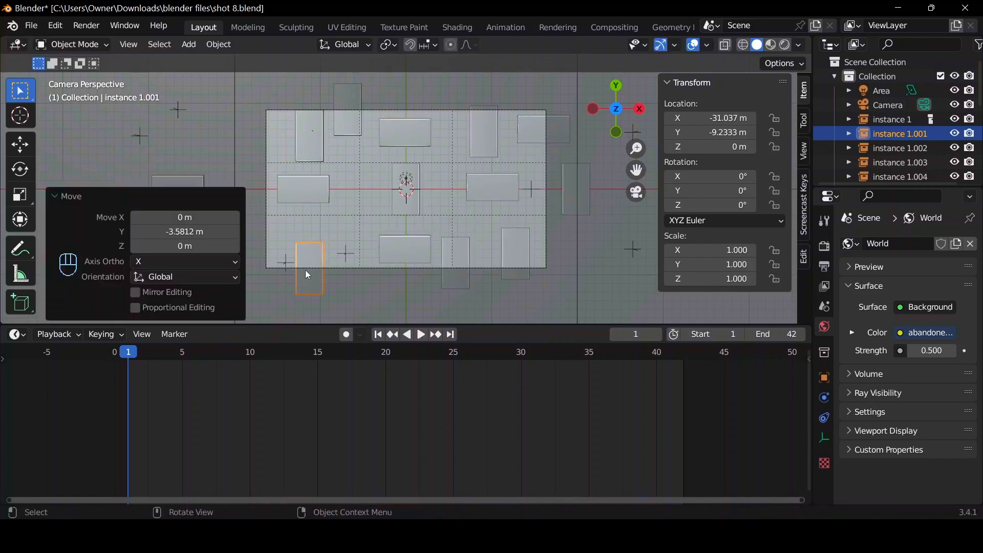
click(178, 181)
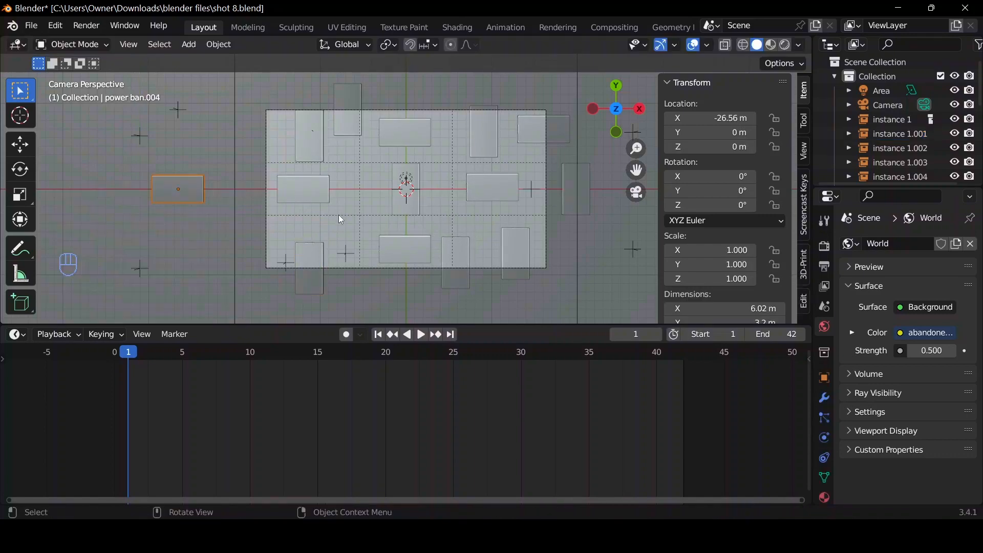
key(r)
right_click(84, 235)
Shift the middle-left horizontal instance slightly down along Y and recheck clearance with a cancelled rotation of the source power bank.
click(306, 198)
key(g)
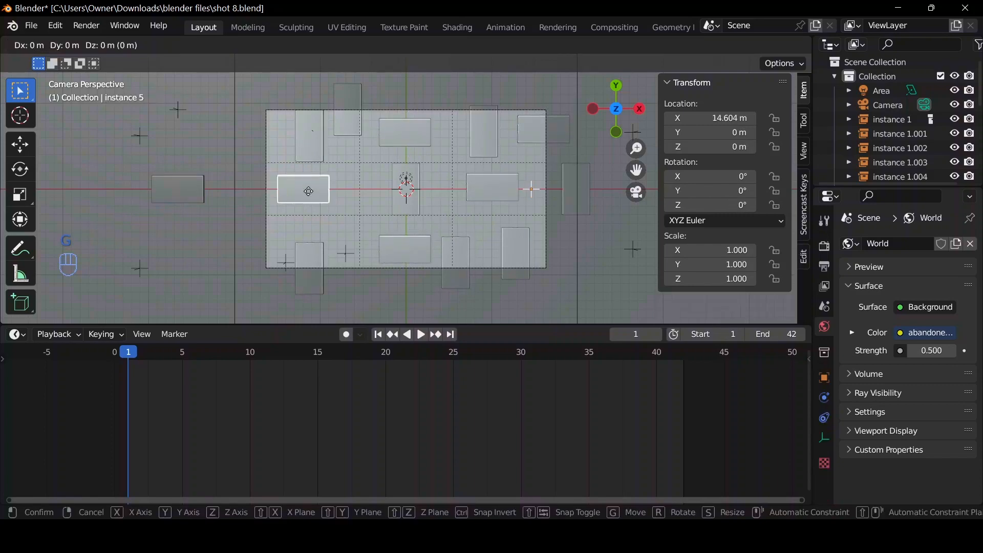
key(x)
key(y)
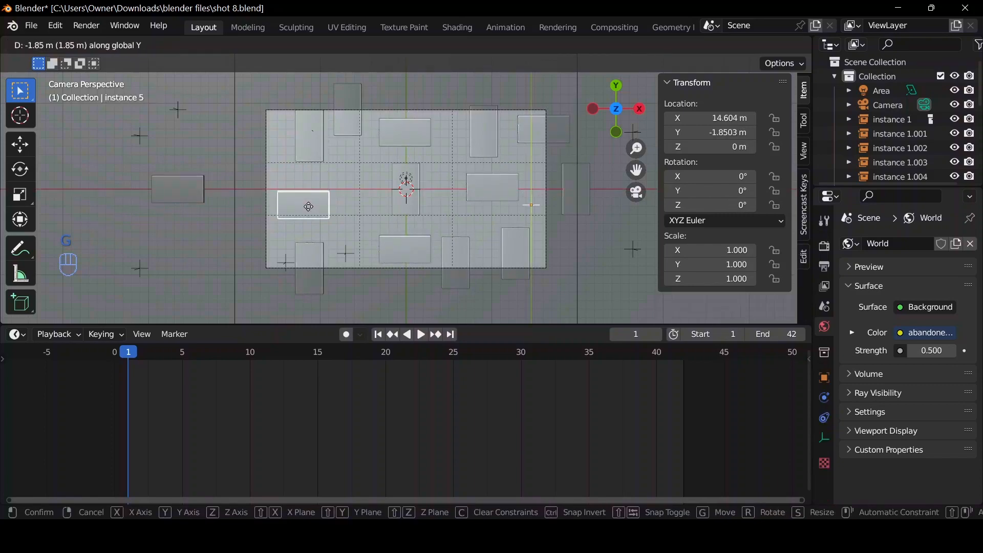
click(219, 177)
click(202, 176)
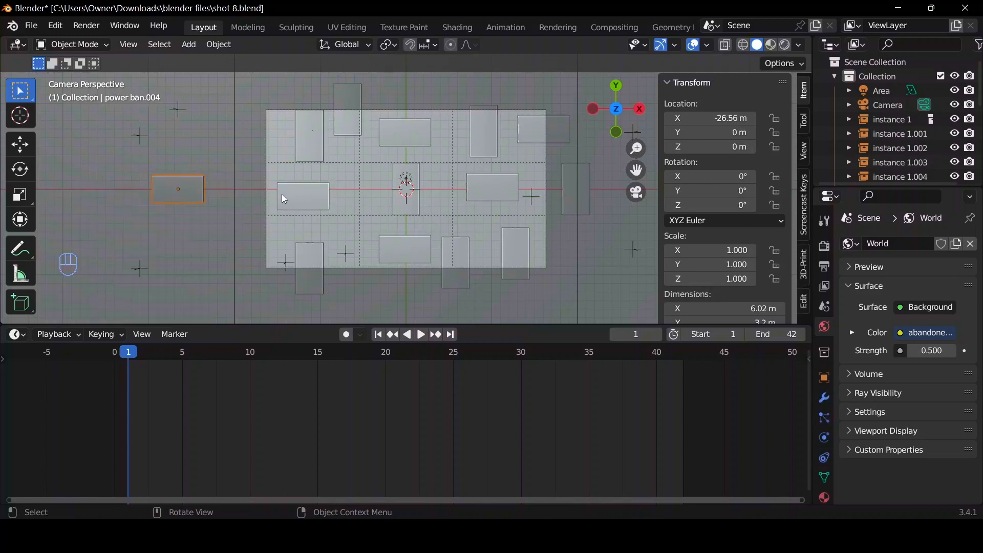
key(r)
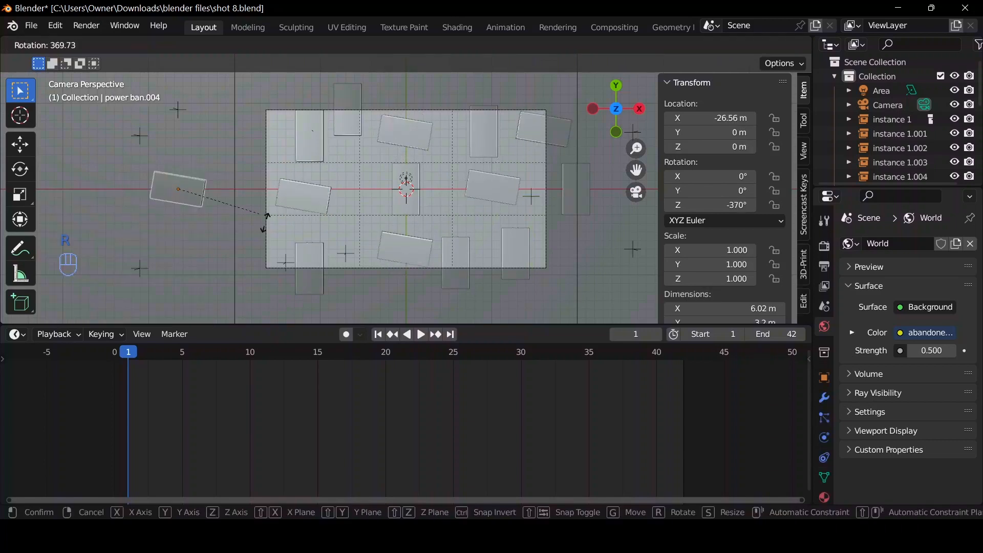
right_click(361, 117)
Move the upper-left vertical instance about -1.2 m along X and recheck clearance with a cancelled rotation of the horizontal source.
click(304, 138)
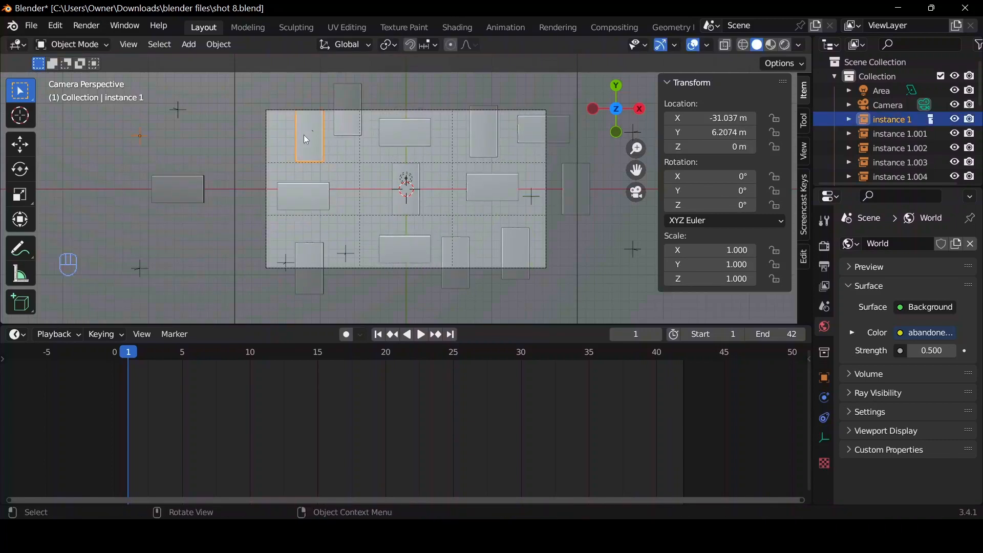
key(g)
key(x)
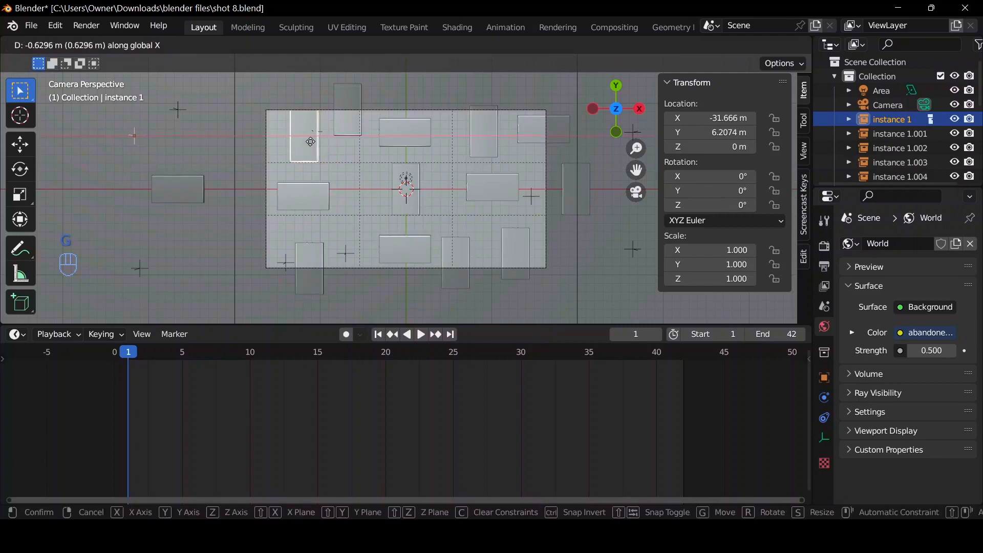
click(308, 141)
click(190, 179)
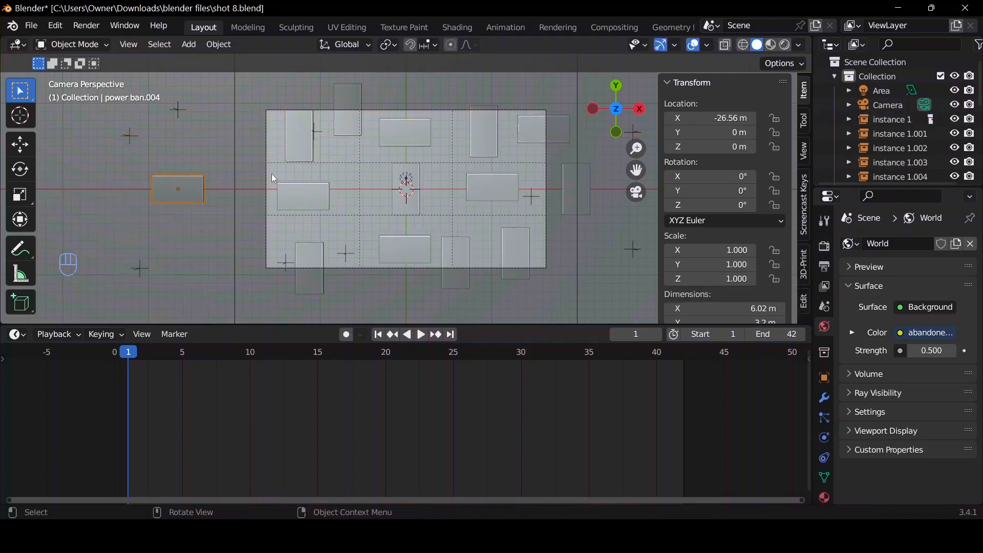
key(r)
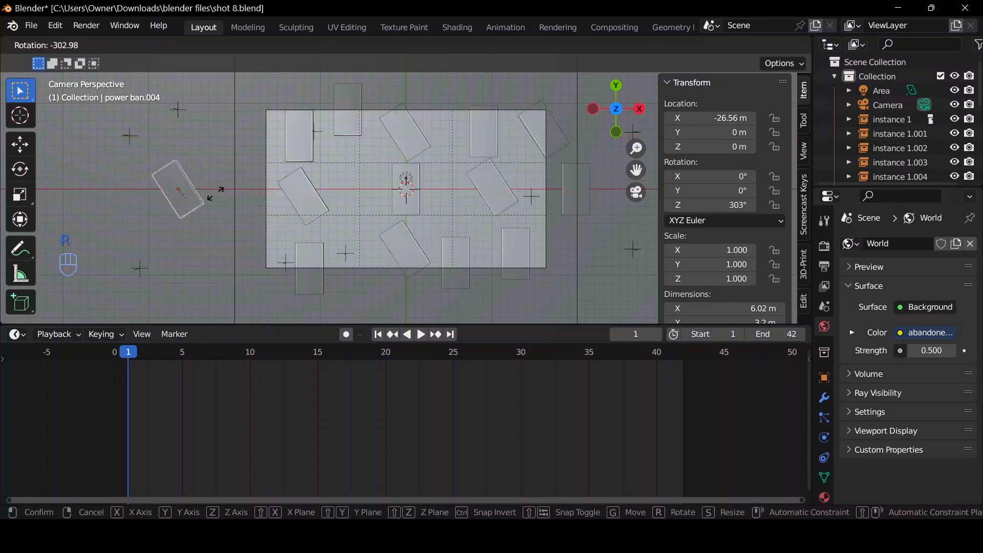
key(Escape)
Insert a single keyframe on the horizontal source power bank's Z rotation at frame 1.
click(572, 187)
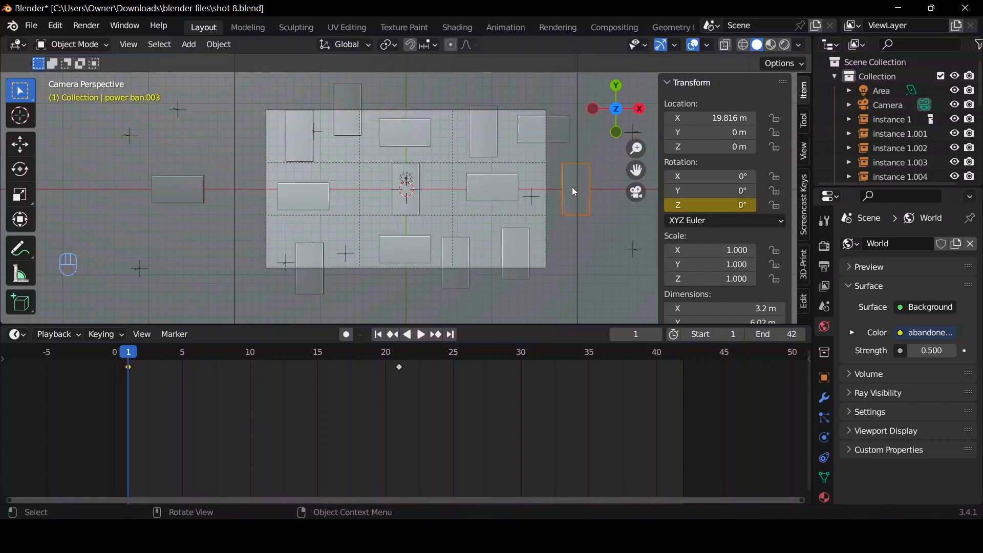
drag(142, 353, 115, 352)
click(199, 200)
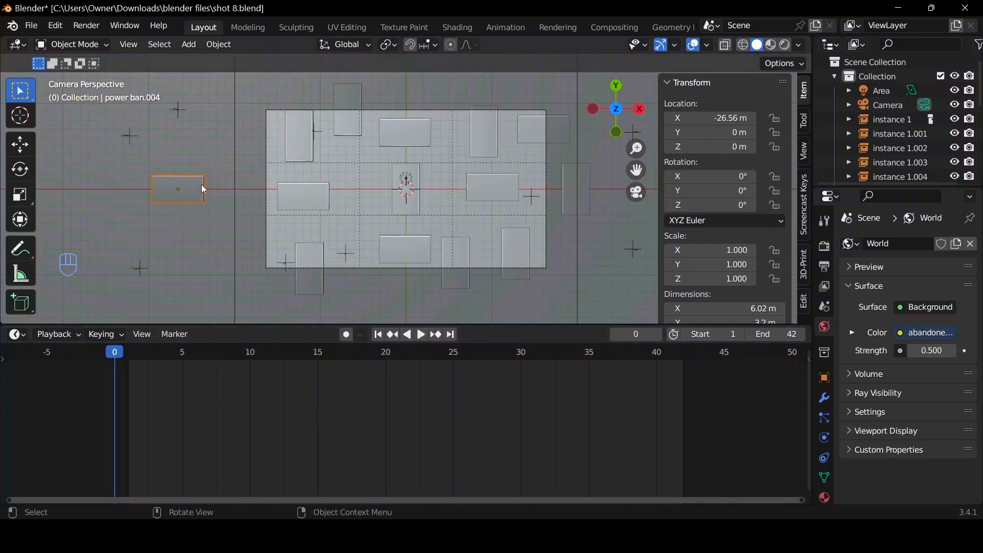
click(378, 335)
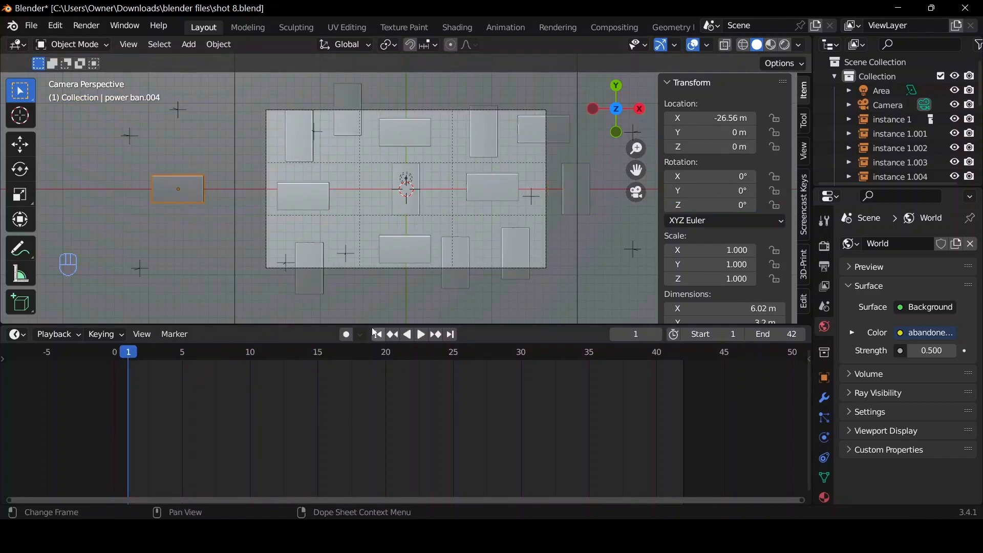
right_click(727, 206)
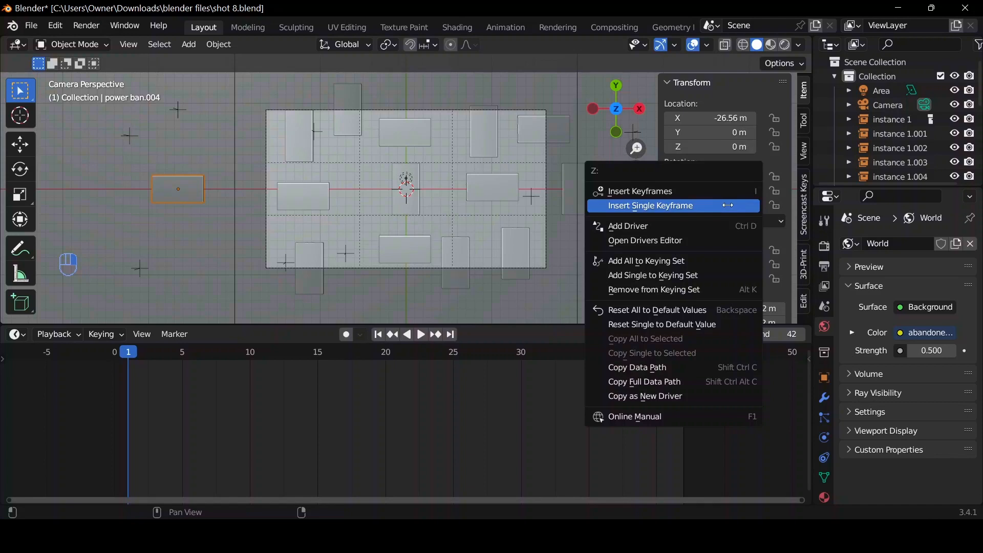
click(728, 206)
At frame 21, set the horizontal source power bank's Z rotation to -90° and insert a single keyframe on it.
click(407, 358)
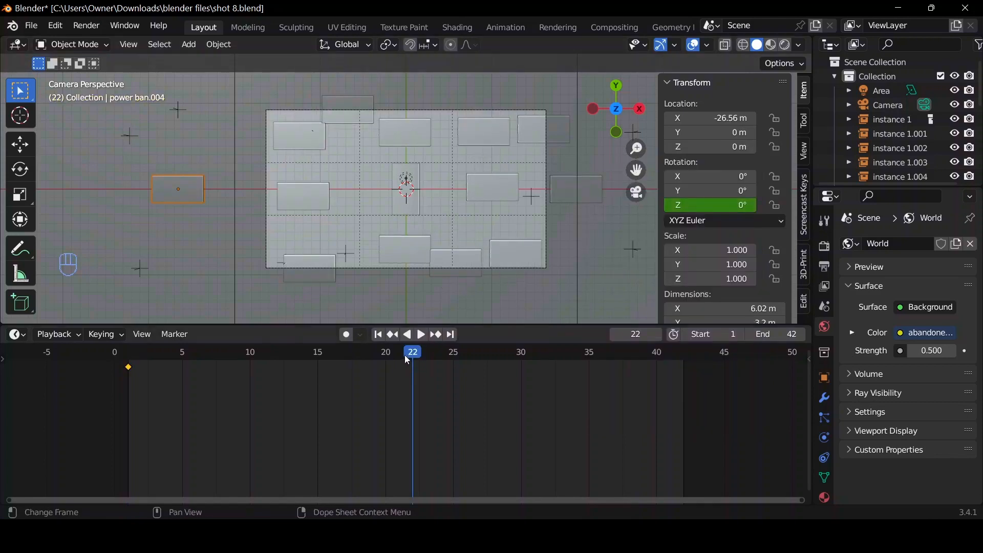
key(shift+ctrl+space)
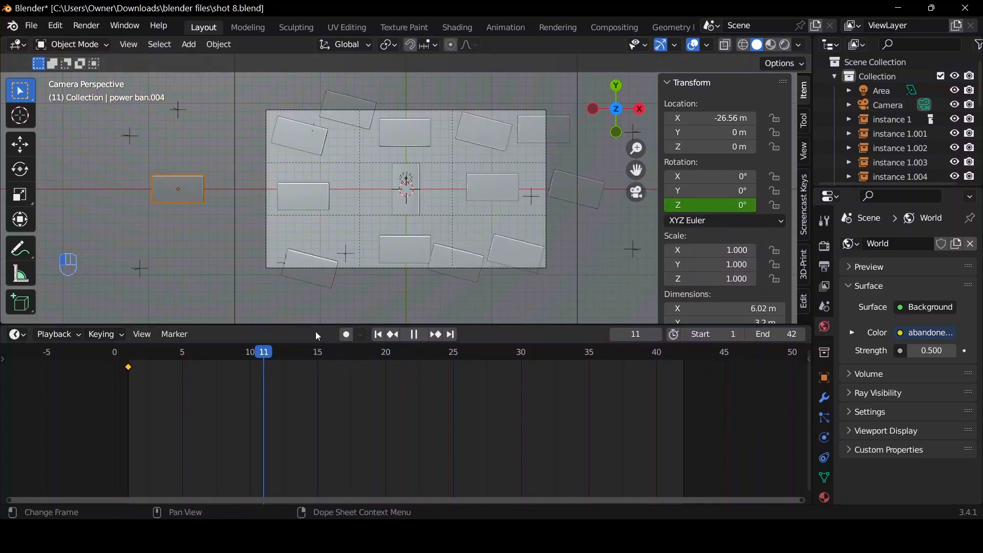
drag(409, 353, 402, 353)
click(727, 203)
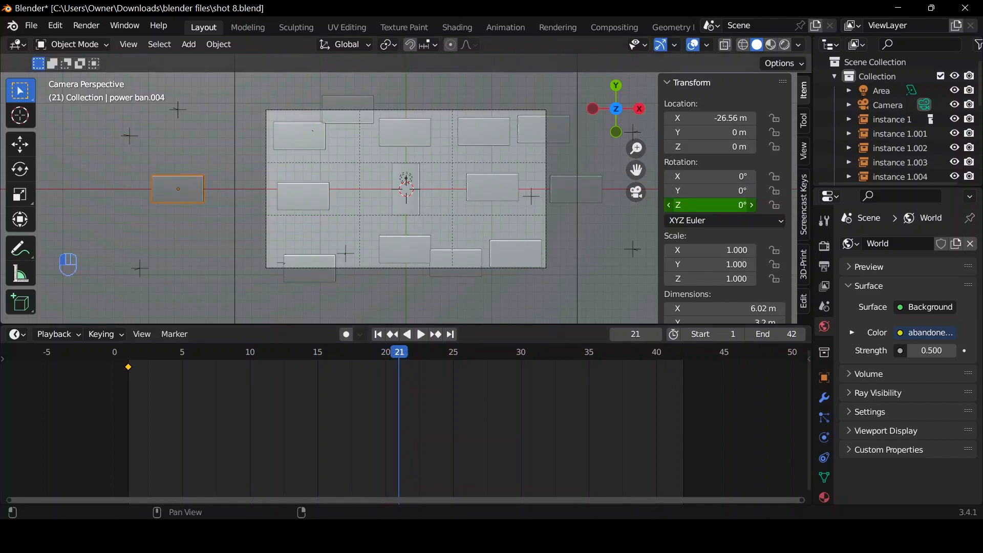
click(728, 203)
text(-90)
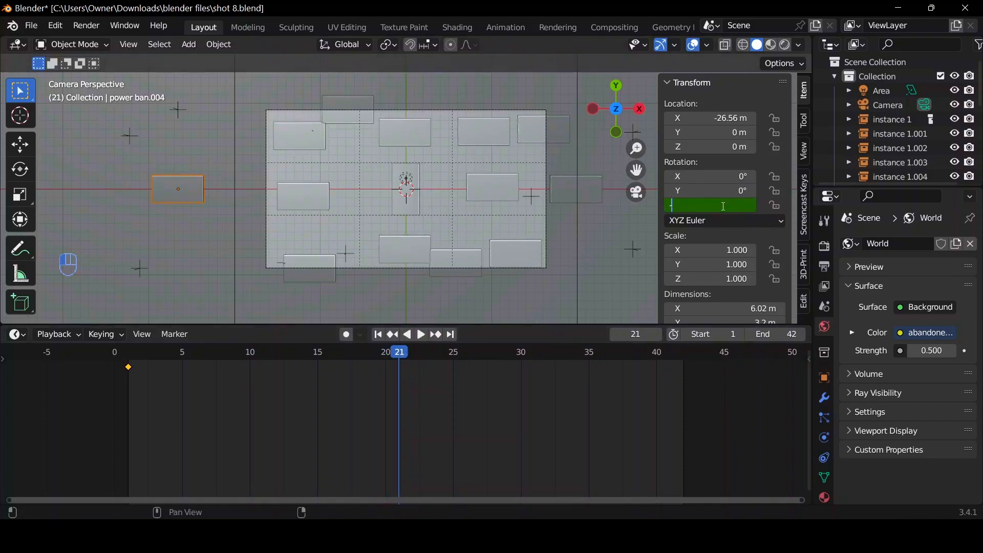
key(Return)
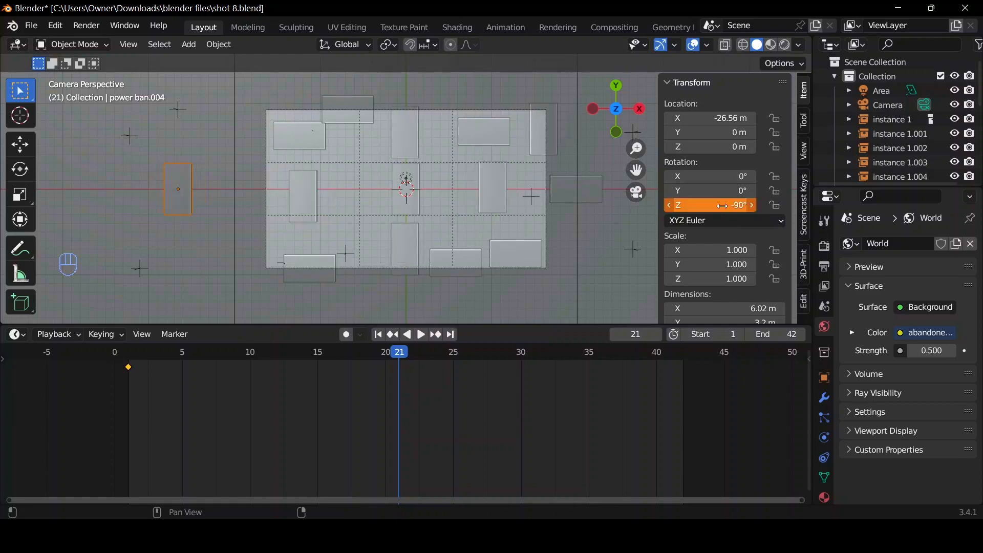
right_click(723, 206)
click(722, 205)
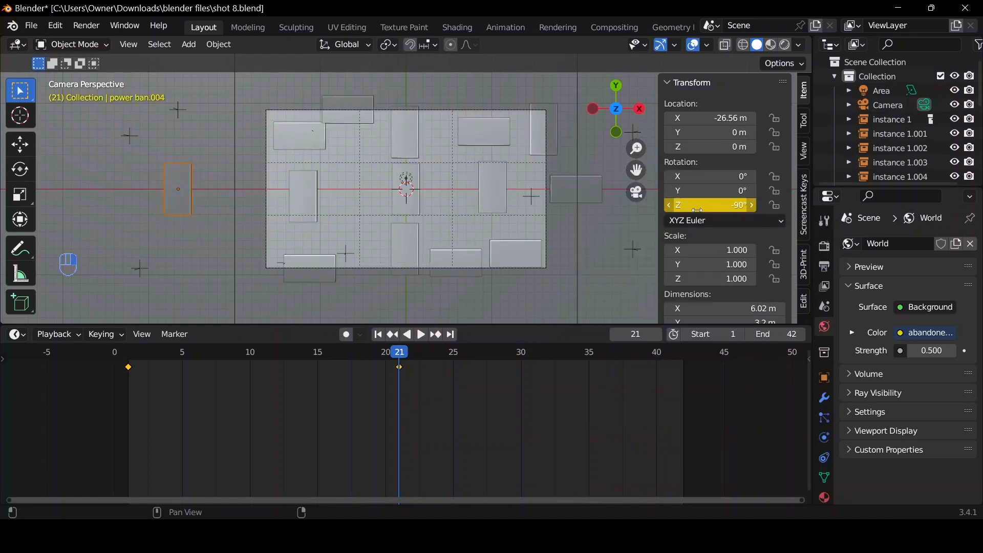
Play the animation from the first frame to check both sets of power banks rotating.
click(378, 336)
key(space)
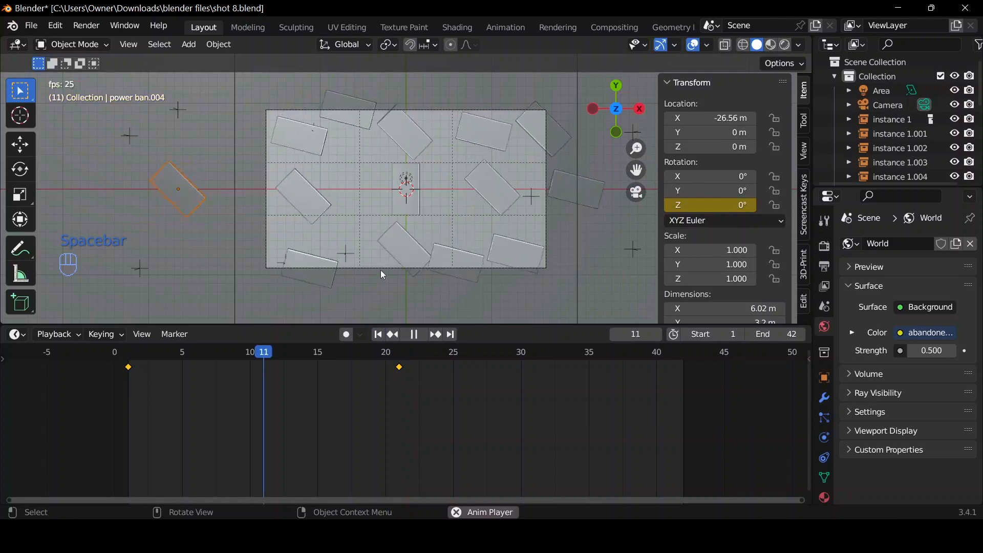
key(space)
Move the upper-left instance about -1.4 m in X and -0.4 m in Y, and replay the animation.
click(347, 119)
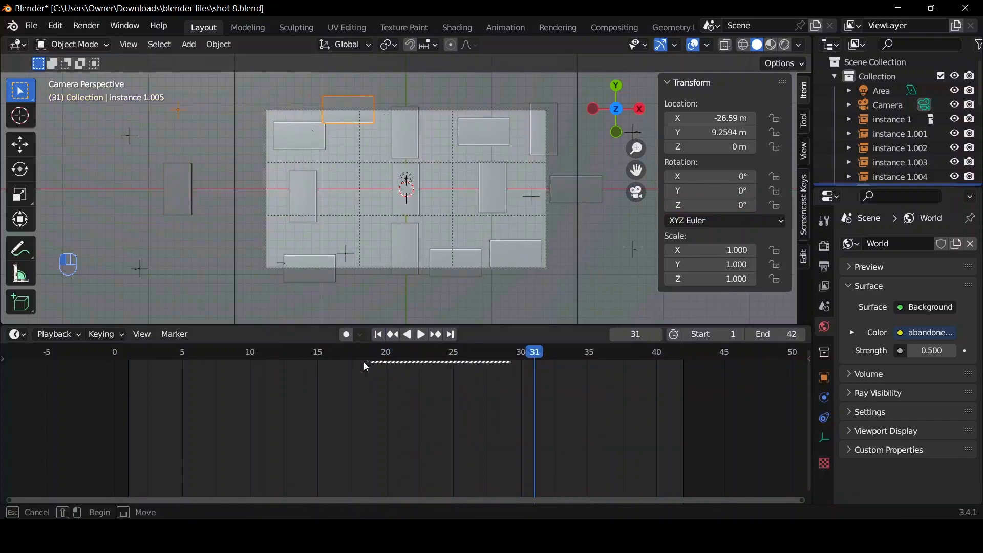
click(290, 145)
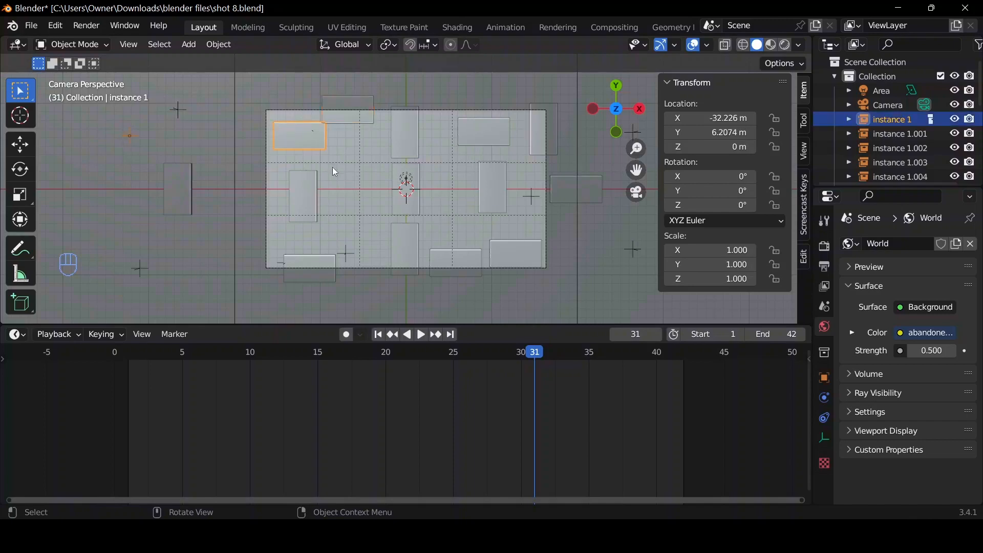
key(g)
click(319, 172)
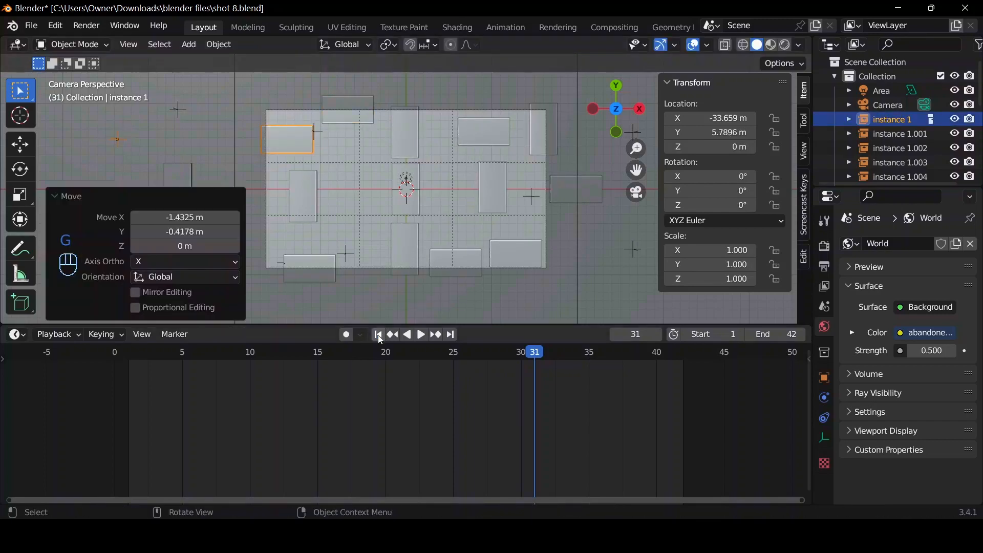
key(space)
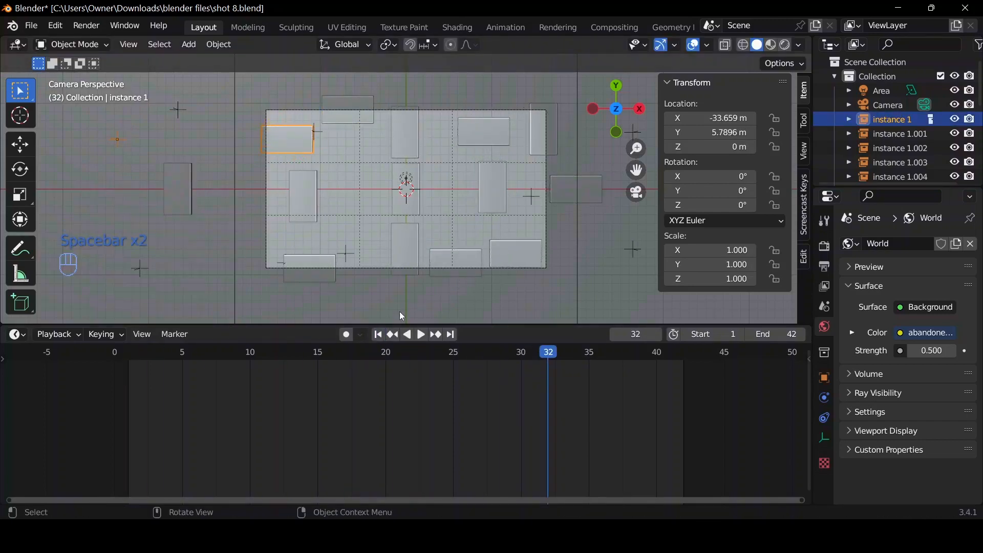
key(space)
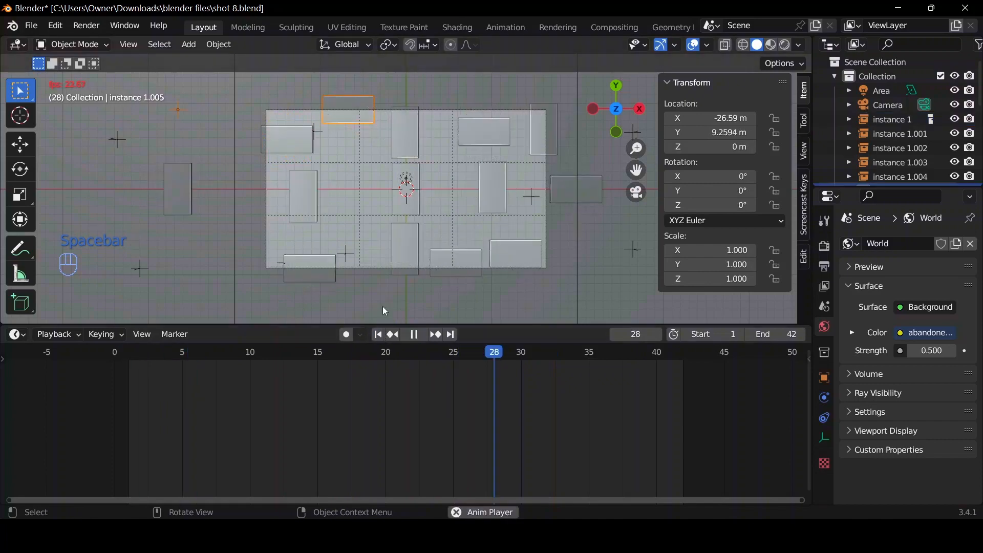
key(space)
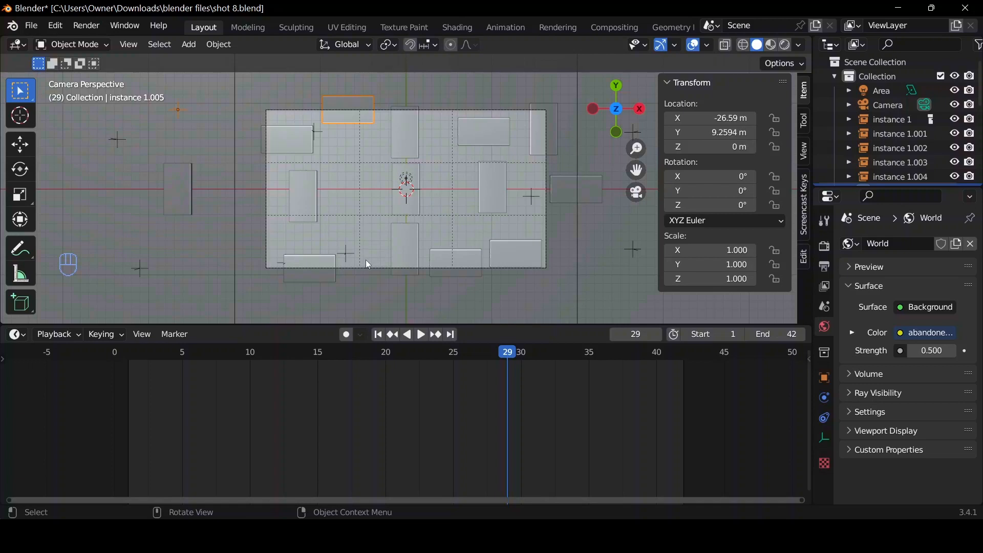
Set the horizontal source power bank's rotation keyframes to Bezier interpolation.
click(193, 210)
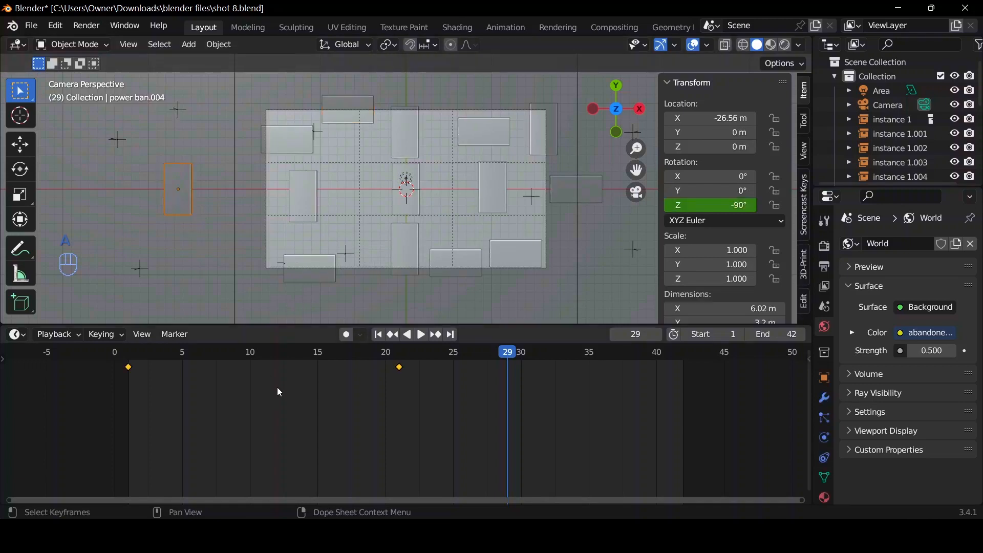
key(t)
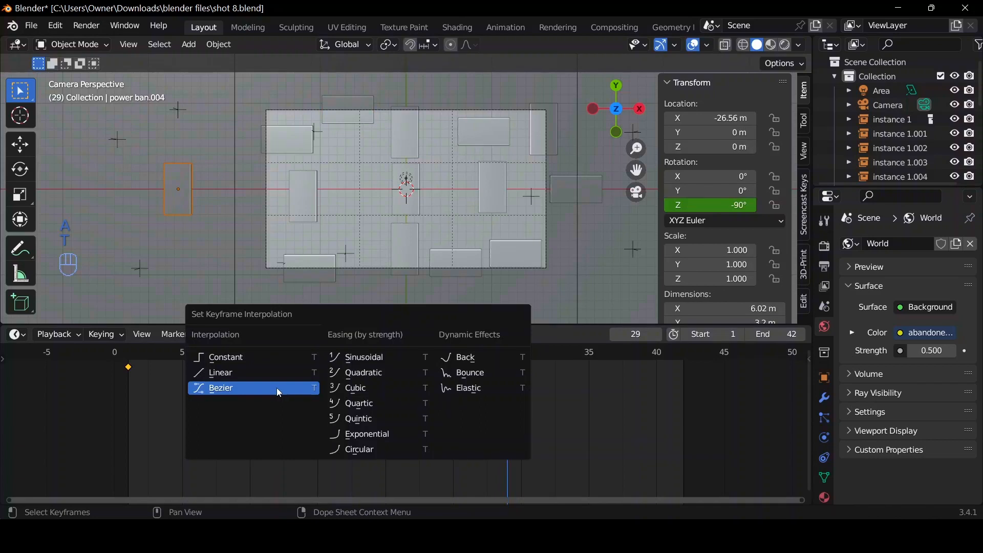
click(277, 388)
In the Graph Editor, pull the frame 1 keyframe's outgoing handle back and downward to speed up the rotation's start, then return to the timeline.
key(ctrl+Tab)
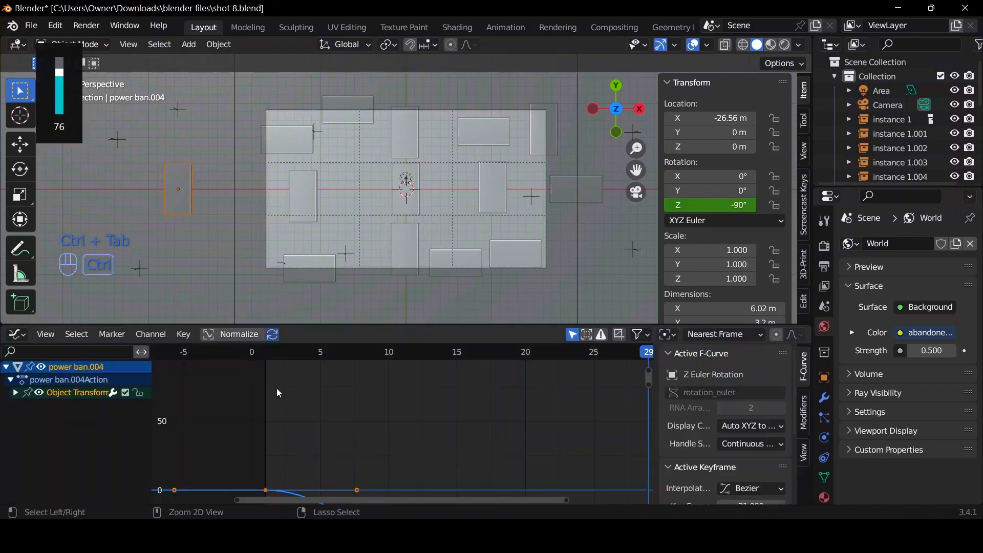
key(Home)
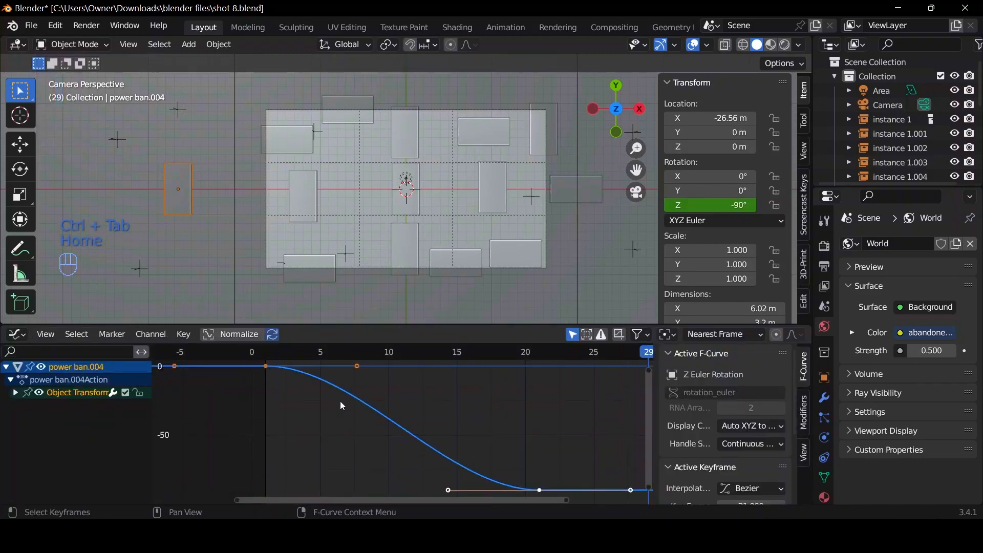
click(358, 369)
key(g)
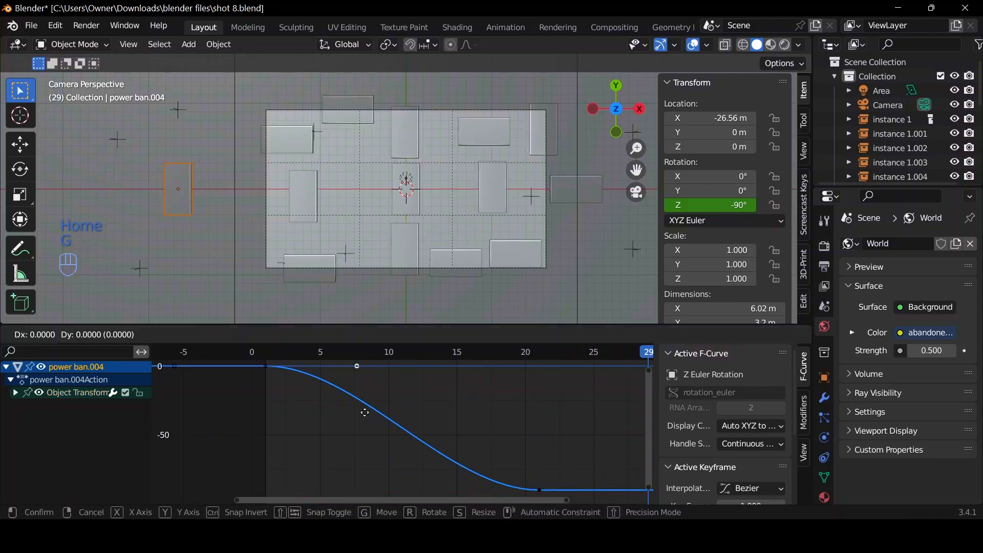
click(283, 446)
key(ctrl+Tab)
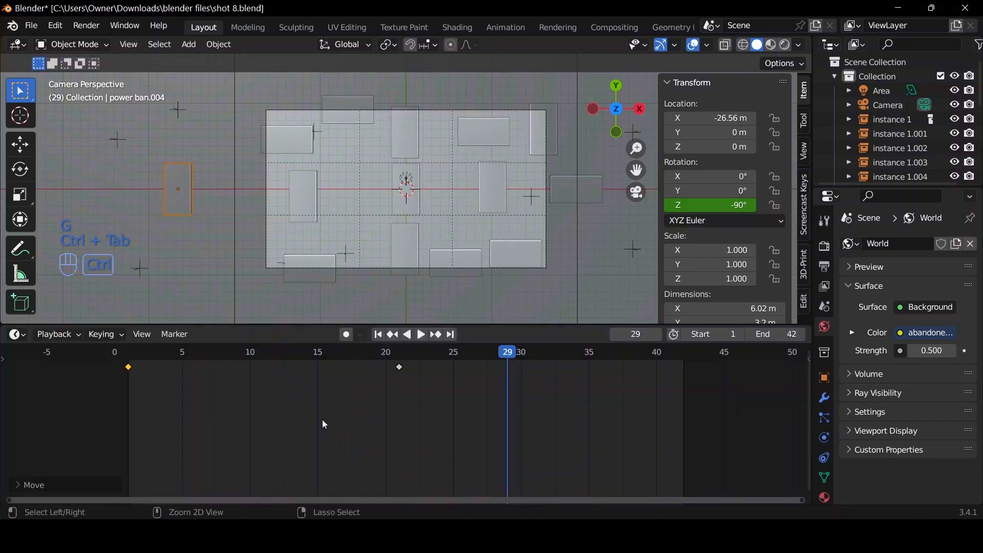
Play the animation from the first frame to check the adjusted rotation easing.
click(371, 348)
click(378, 335)
key(space)
key(space)
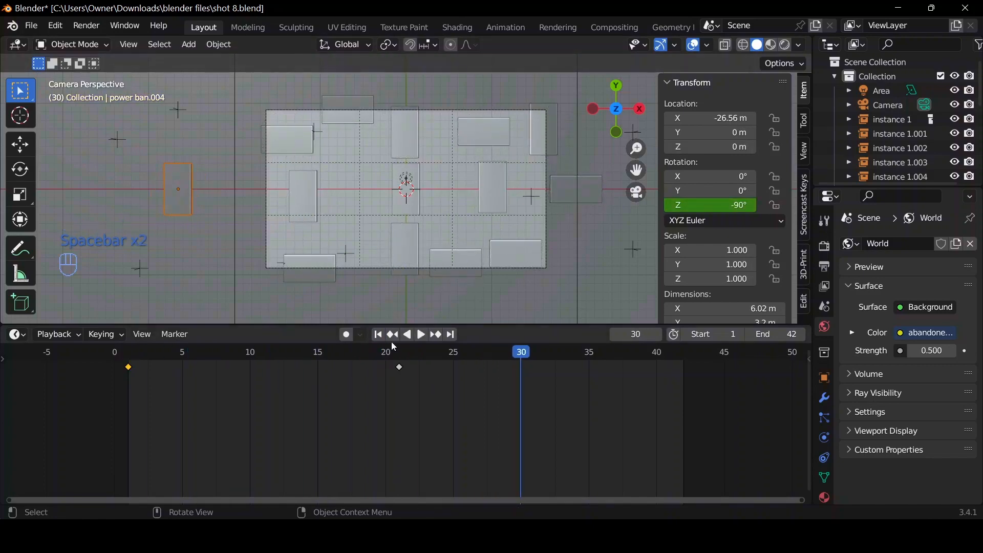
click(378, 334)
key(space)
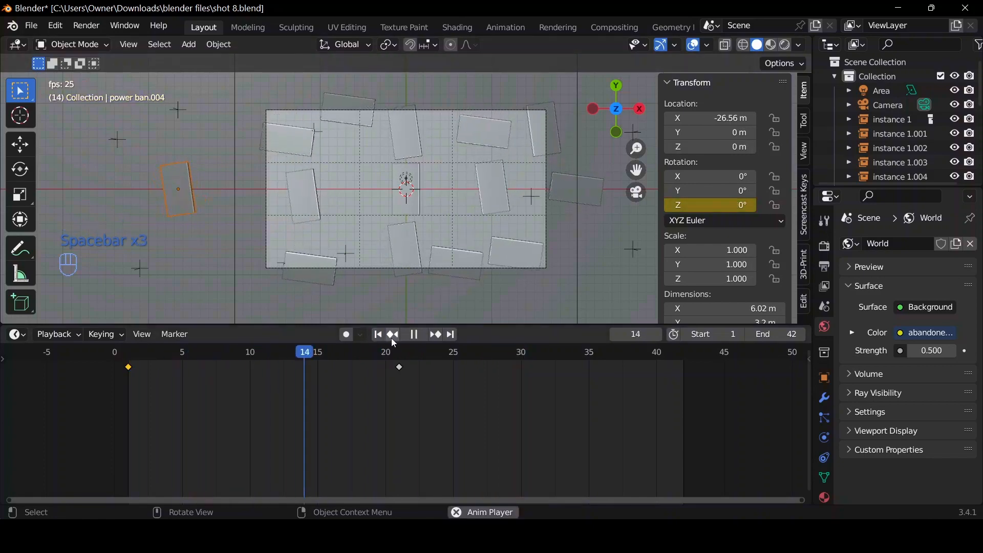
key(space)
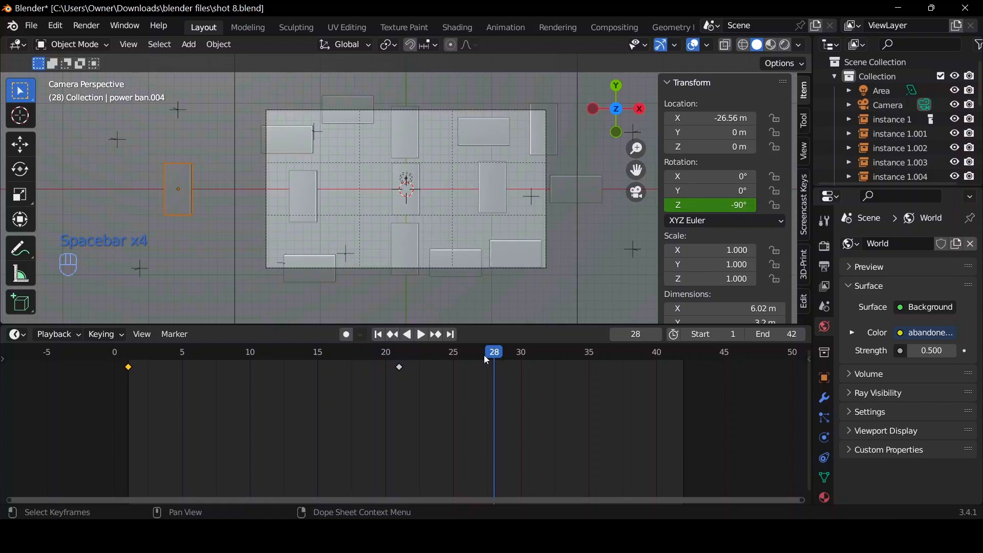
At frame 21, duplicate the central power bank and place the copy about -4.8 m along X.
drag(486, 361, 401, 367)
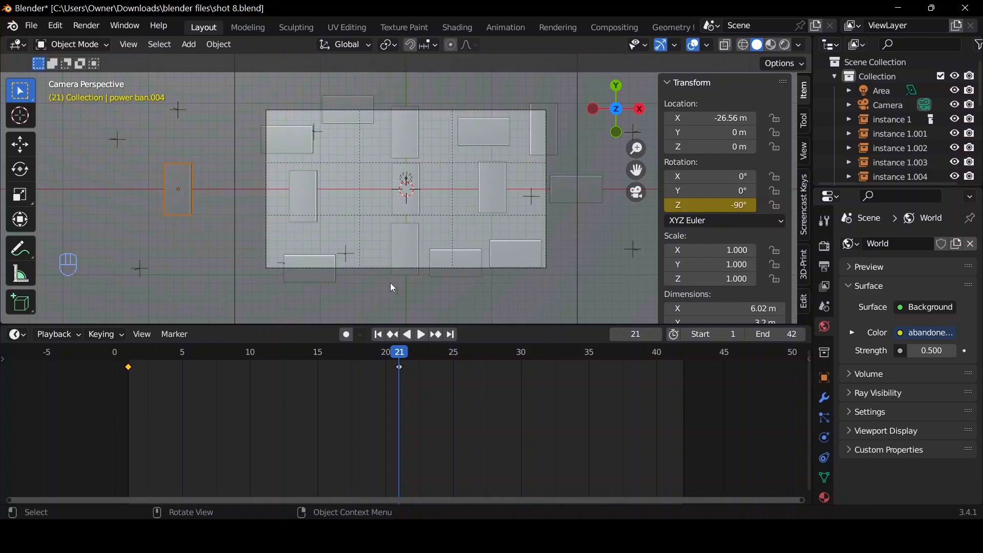
click(412, 196)
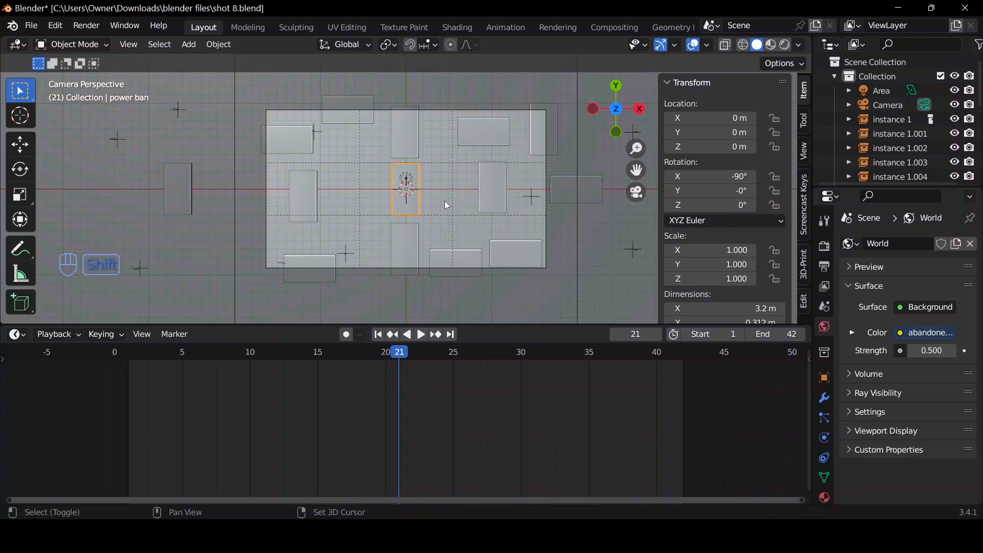
key(shift+d)
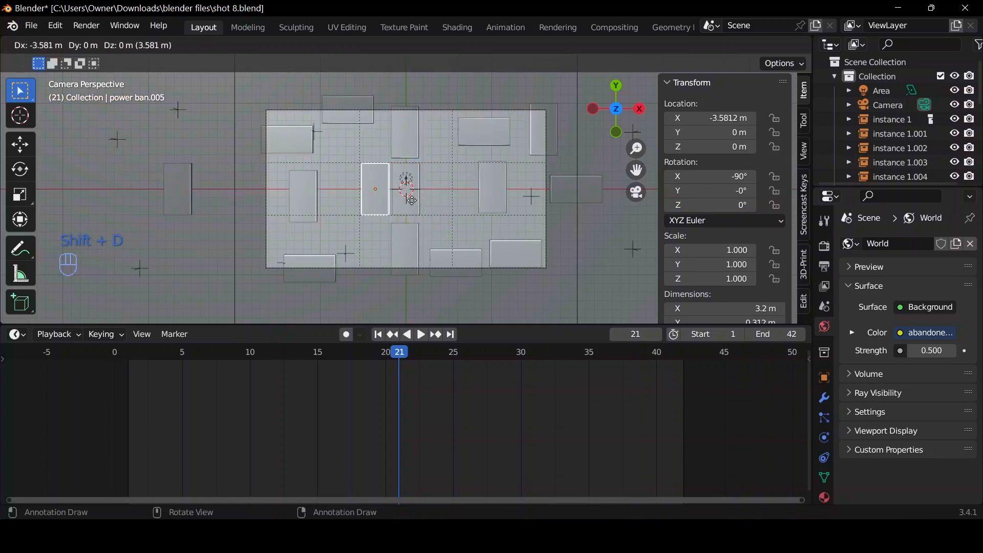
key(x)
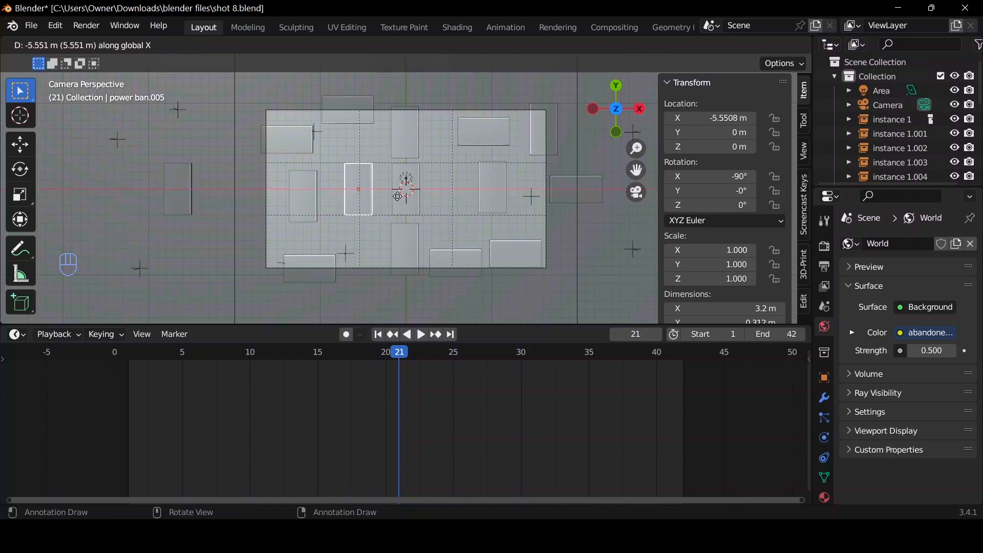
click(408, 210)
scroll(408, 210, down, 1)
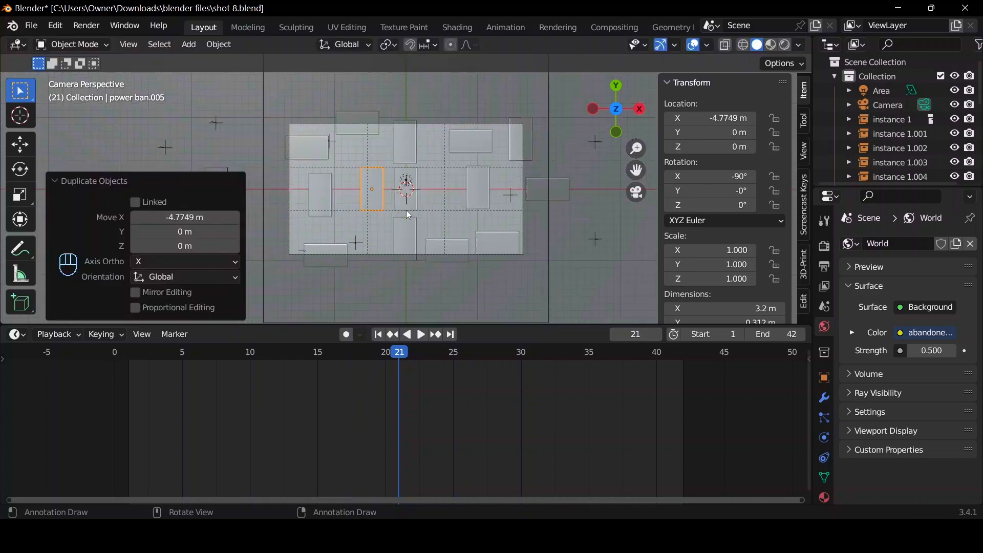
Move the copied power bank about -13.4 m along Y, below the camera frame, and apply all its transforms.
key(g)
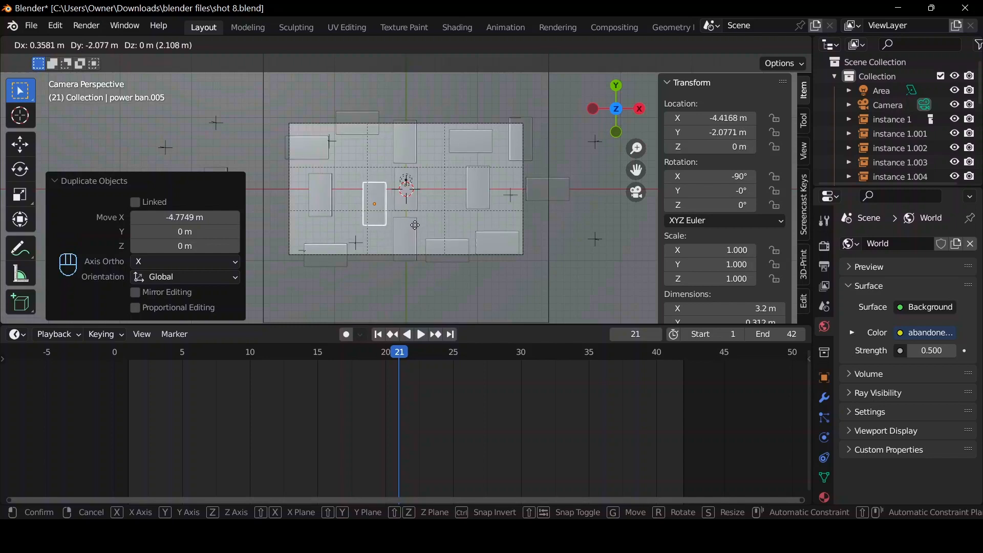
key(y)
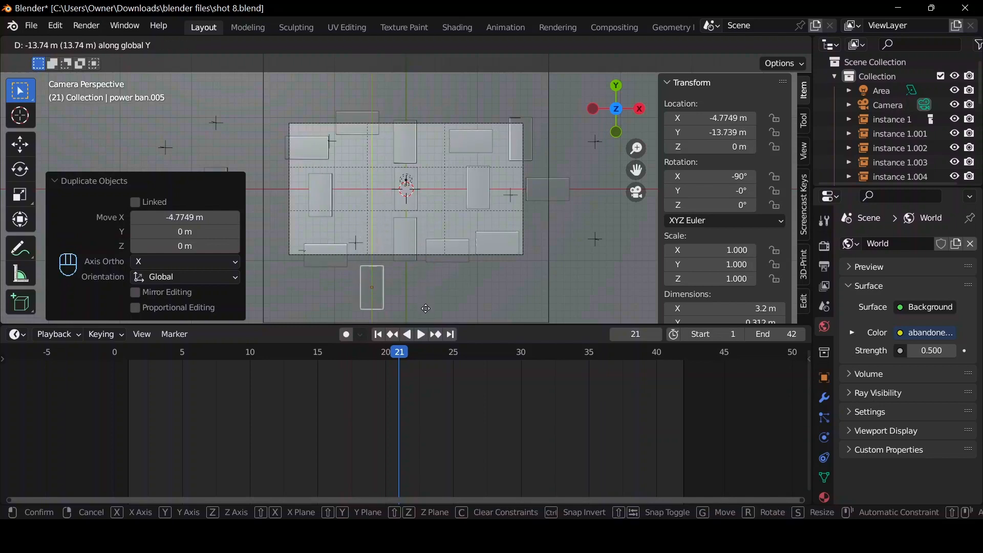
click(426, 305)
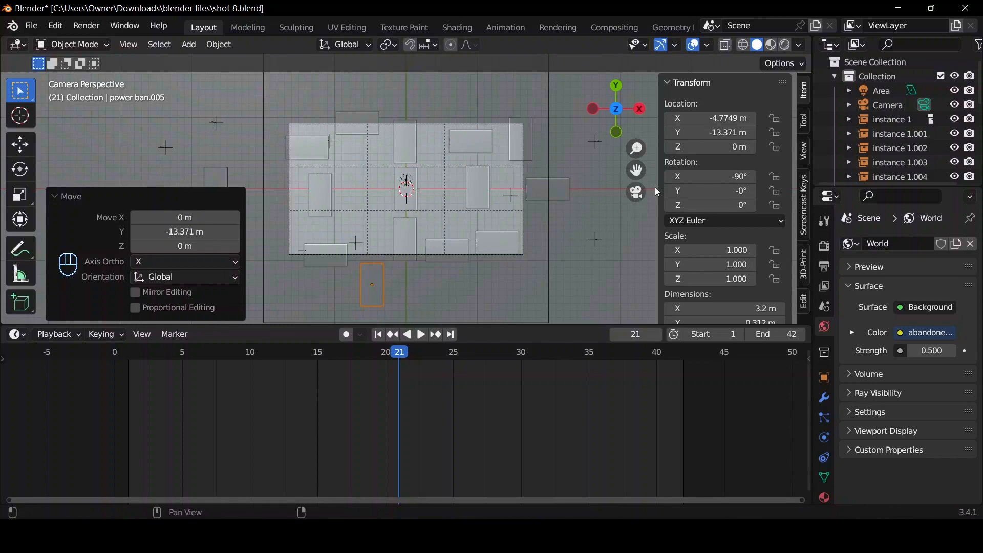
key(ctrl+a)
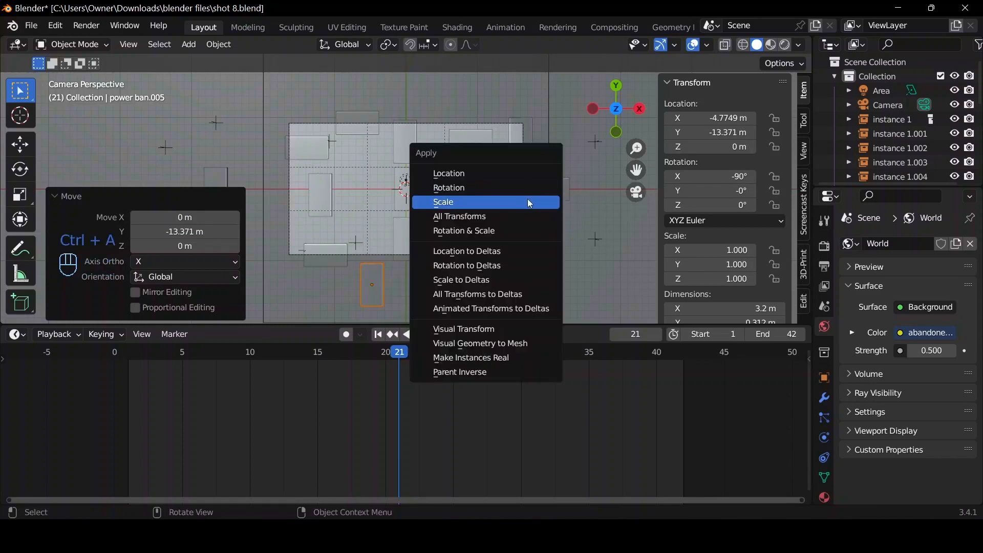
click(523, 211)
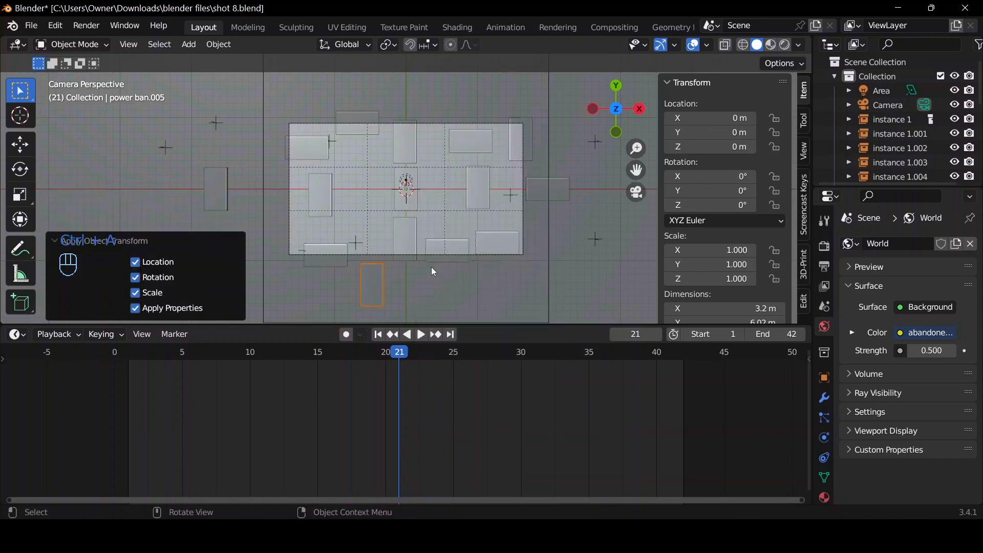
Insert a location keyframe on the copied power bank at frame 21 and shift that keyframe to frame 19.
key(i)
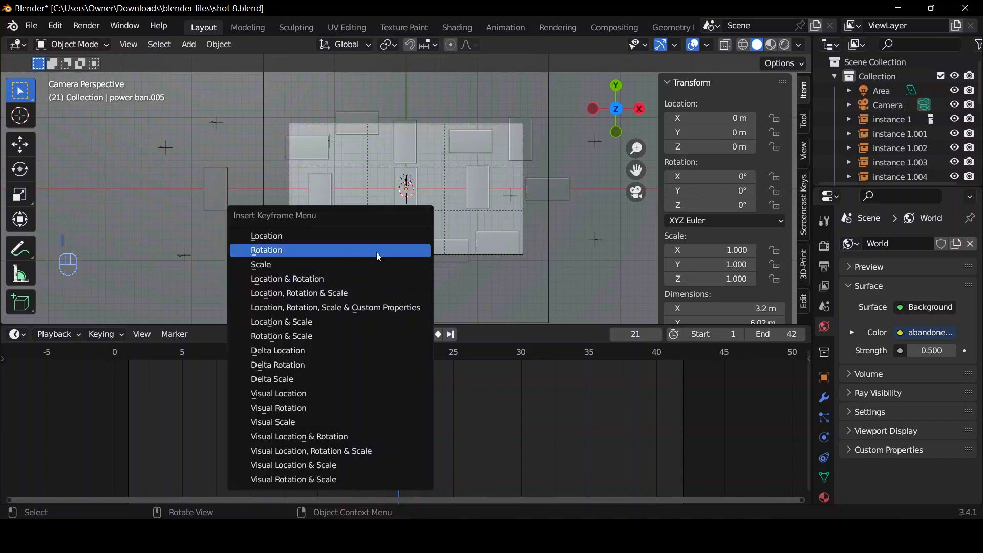
click(360, 235)
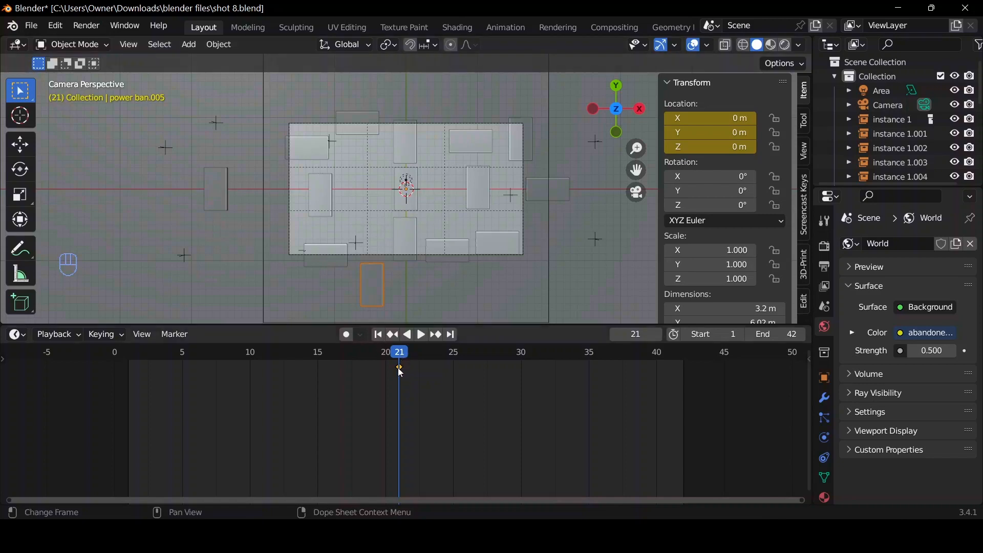
key(g)
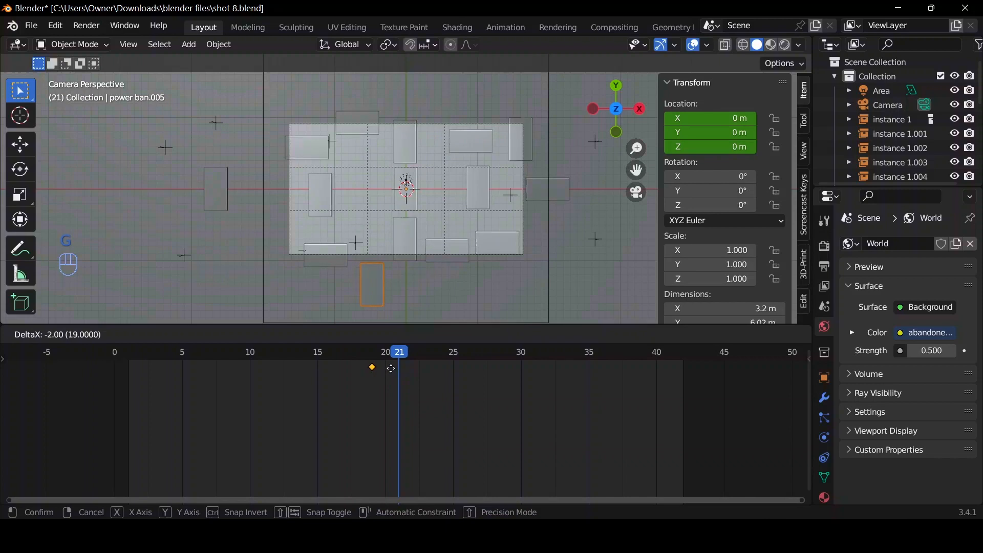
click(390, 367)
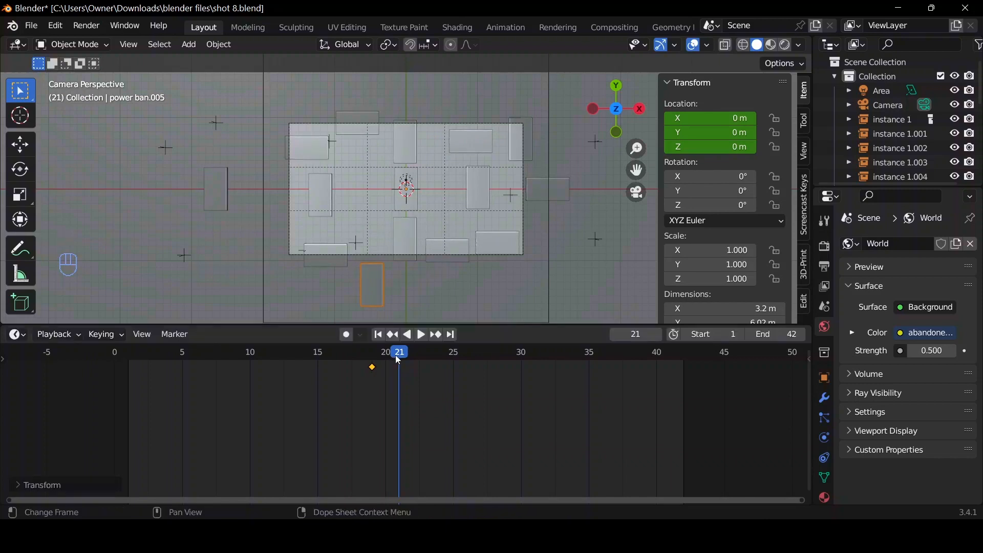
At frame 27, move the copied power bank along the Y axis.
key(space)
drag(428, 360, 484, 360)
key(g)
key(y)
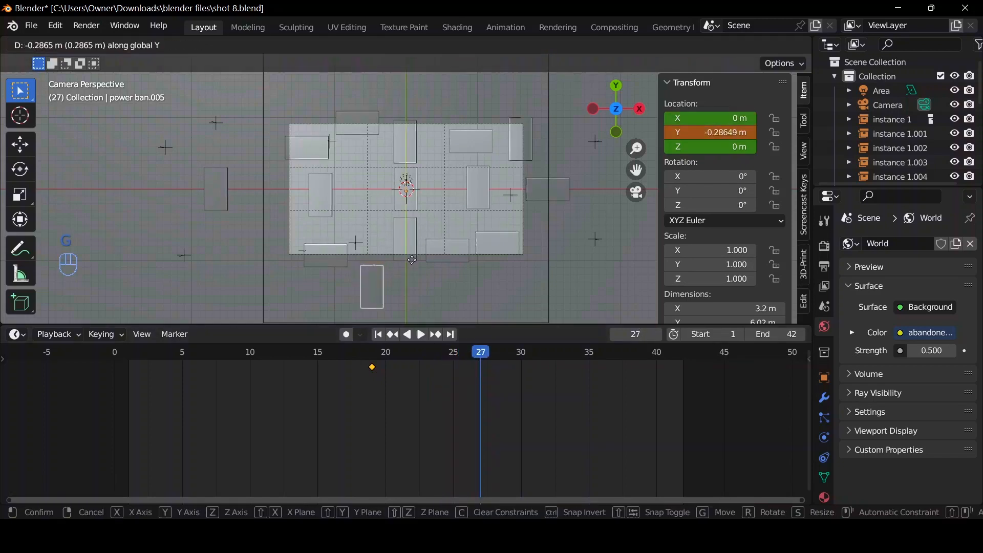
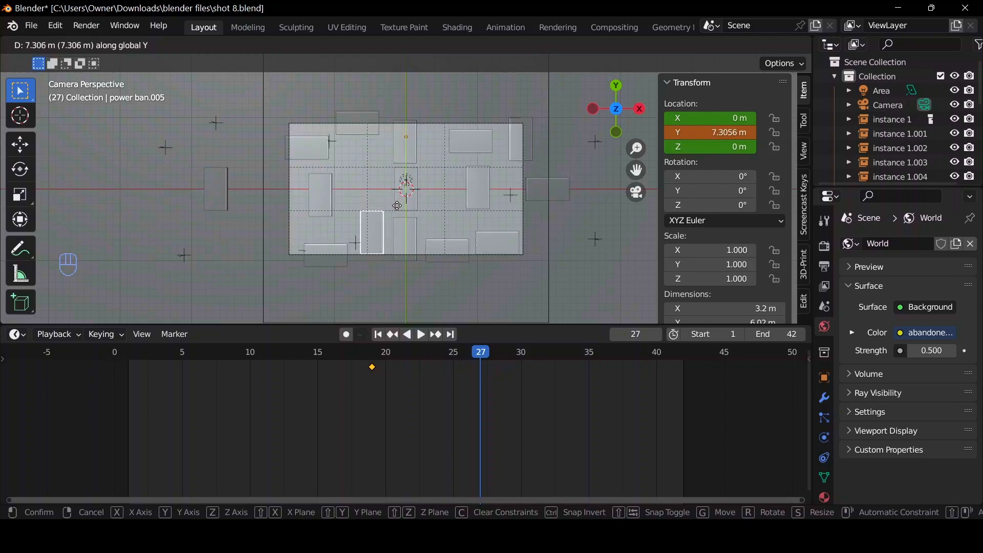
Place the copied power bank about 6.95 m along Y and insert a location keyframe at frame 27.
click(399, 209)
key(i)
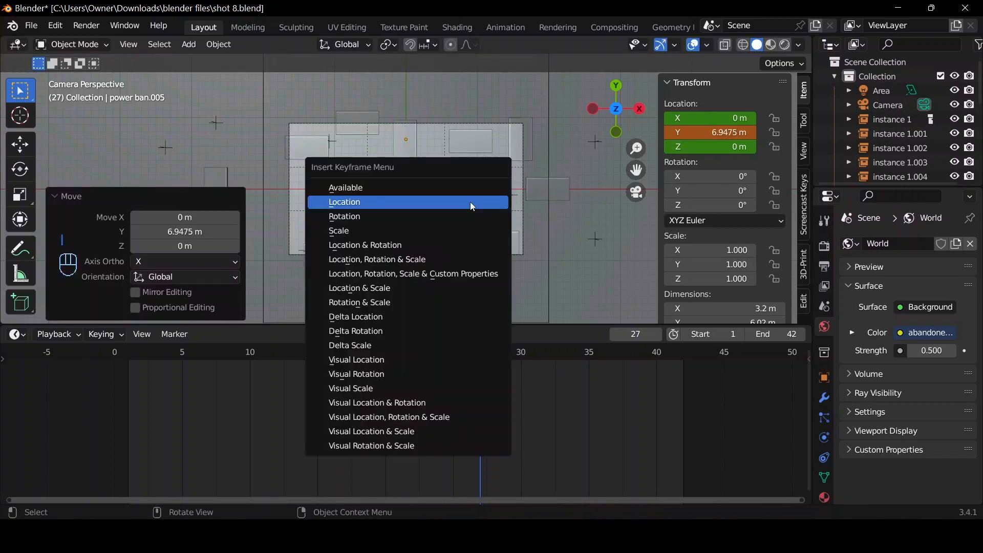
click(469, 202)
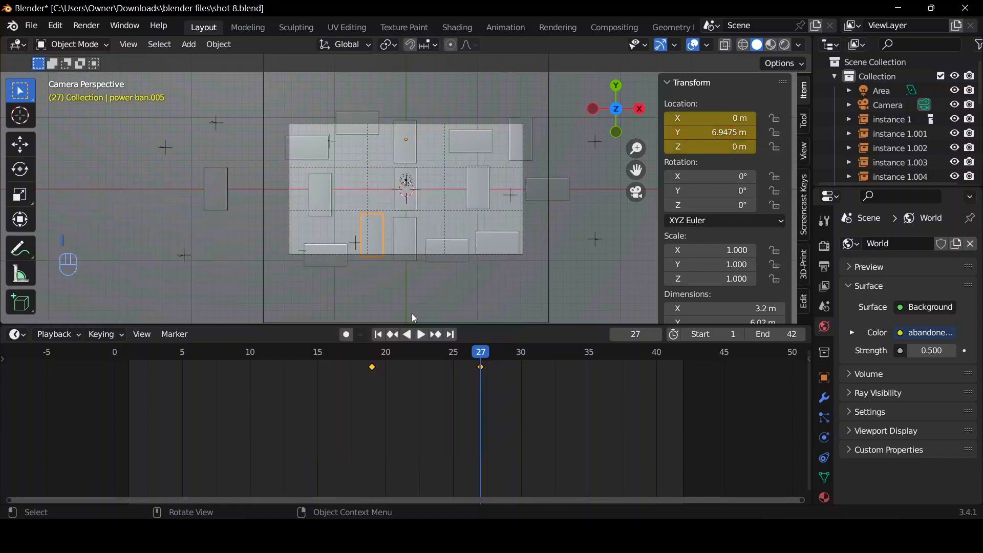
Duplicate the animated power bank at frame 19, offset about 8.5 m in X and 24.1 m in Y, and play the animation.
click(377, 340)
key(space)
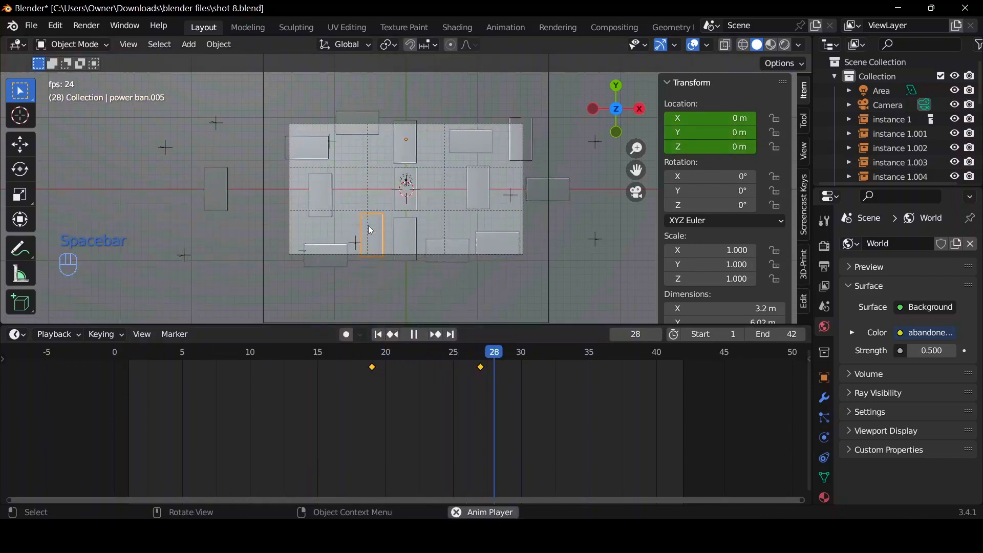
key(space)
drag(595, 355, 510, 357)
drag(432, 366, 373, 358)
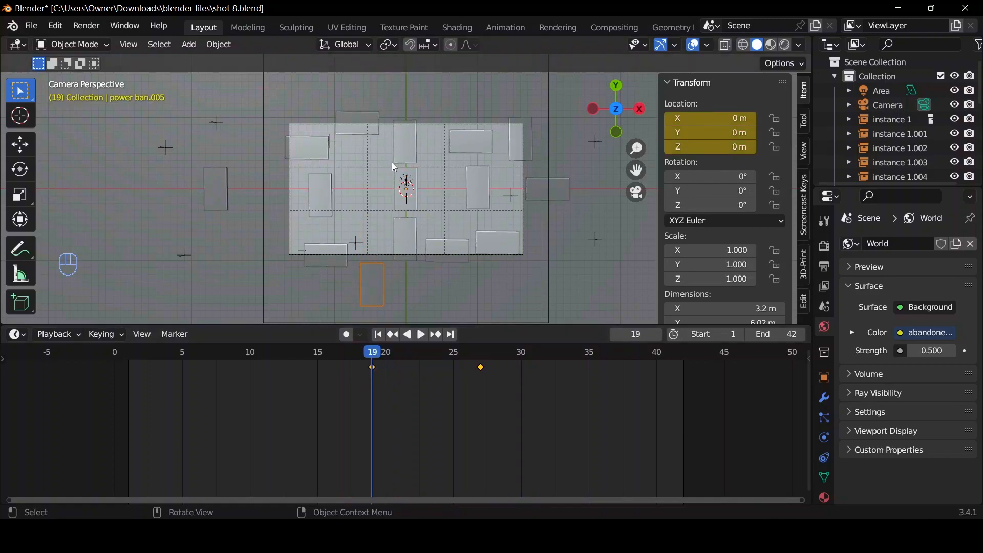
key(shift+d)
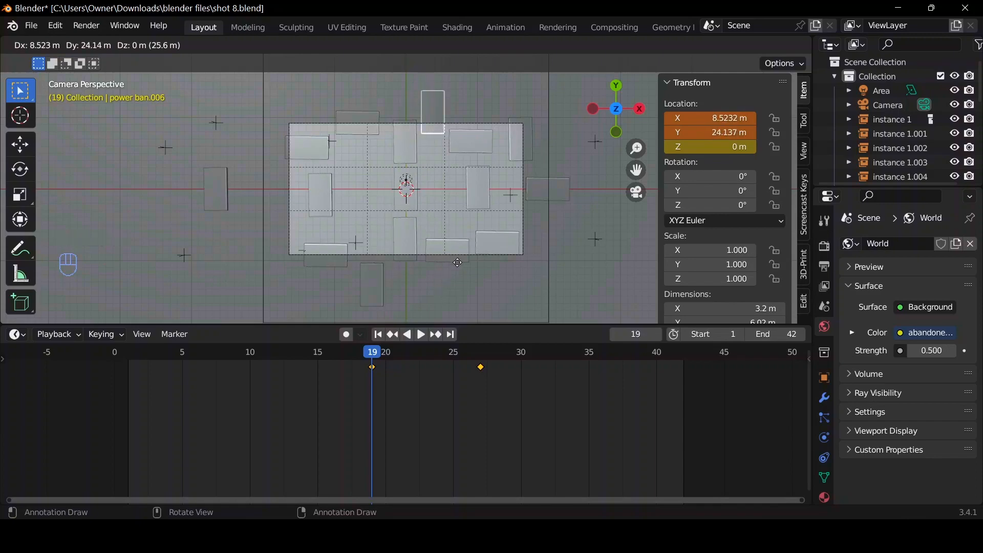
key(space)
key(space)
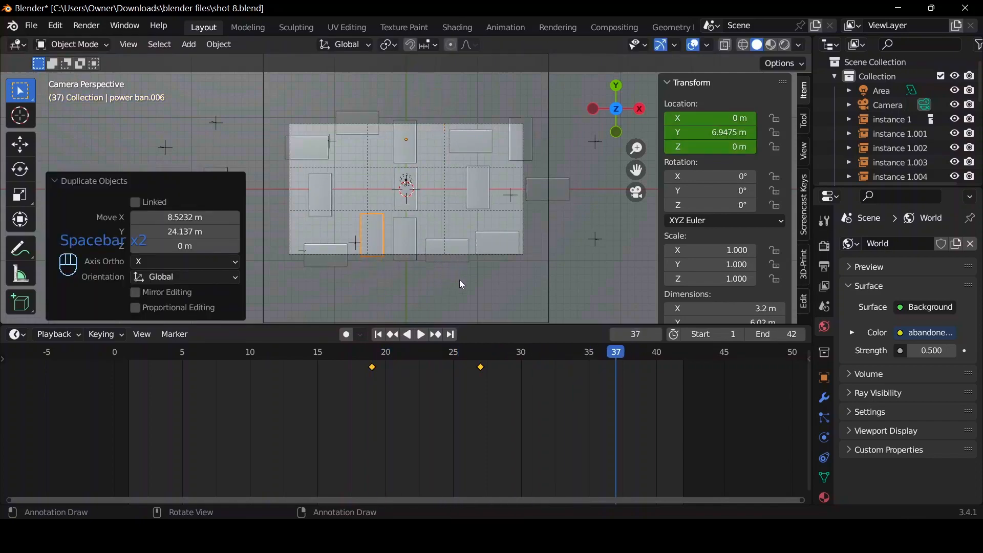
key(space)
key(space)
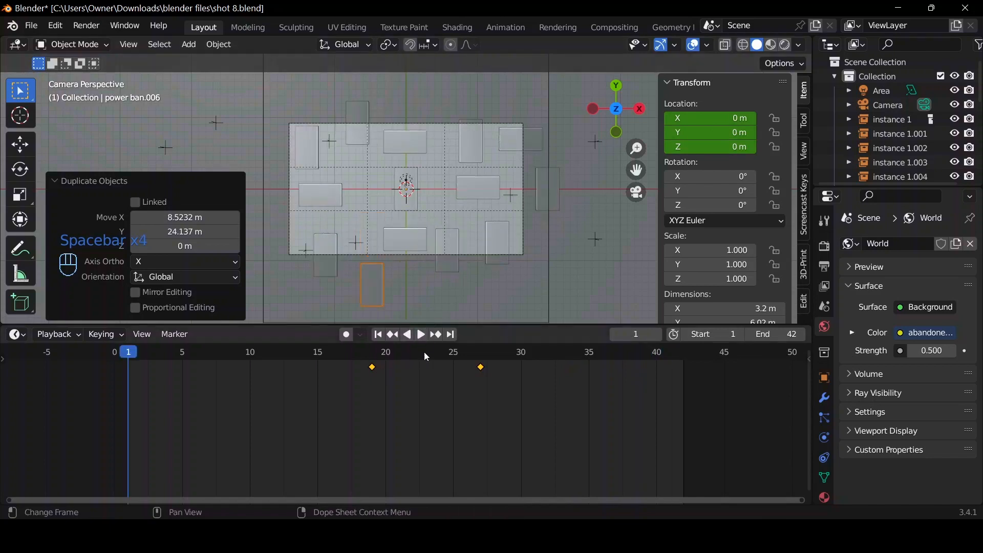
At frame 27, move the second copy about 8.45 m in X and 15.47 m in Y and delete all its inherited keyframes.
click(484, 351)
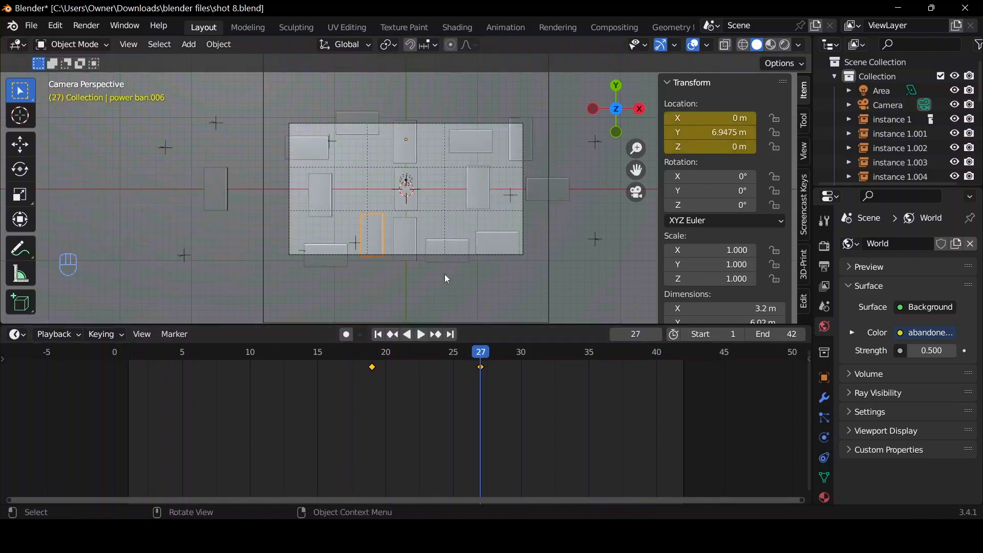
key(g)
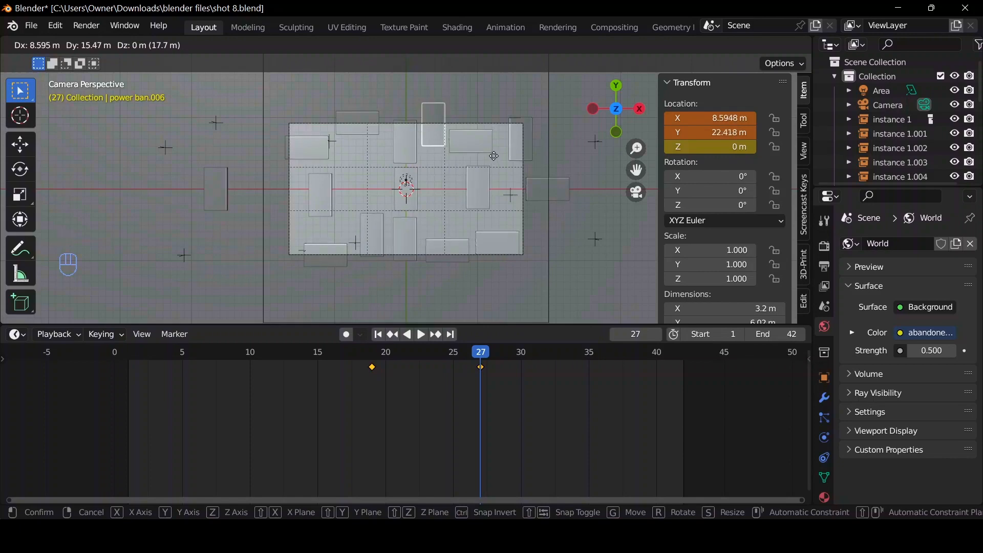
click(495, 158)
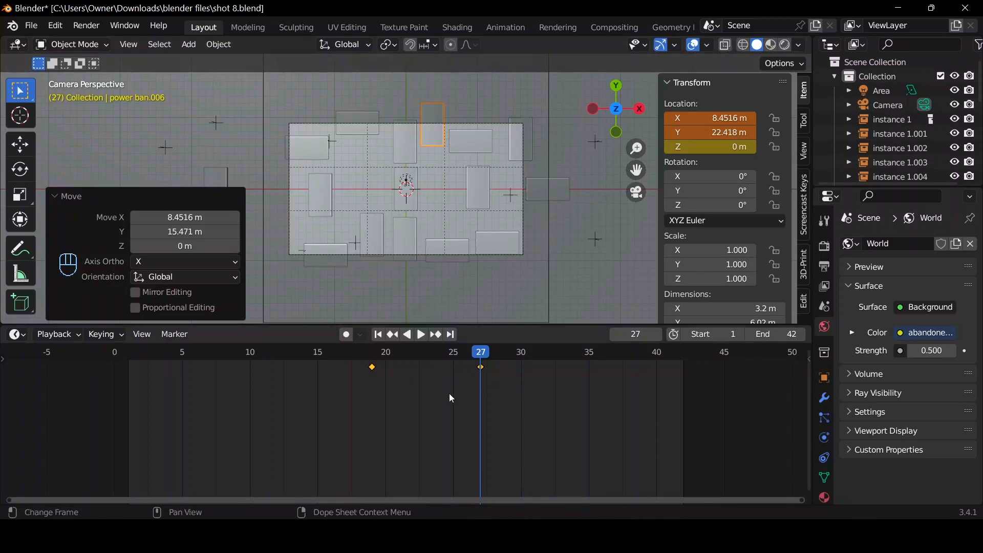
key(Delete)
key(g)
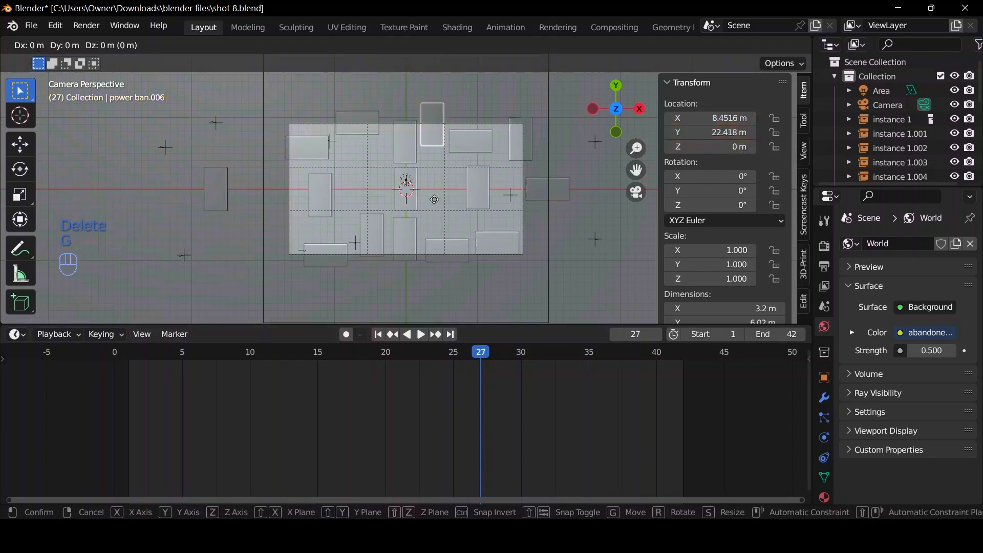
right_click(443, 232)
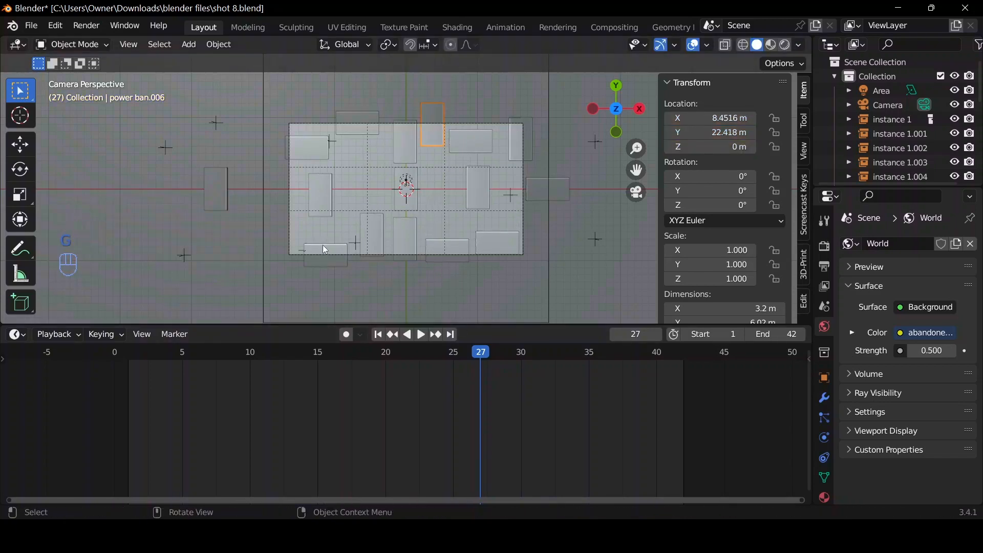
At frame 19, move the second copy about 3.52 m along Y, above the camera frame, and insert a location keyframe.
click(370, 242)
click(376, 352)
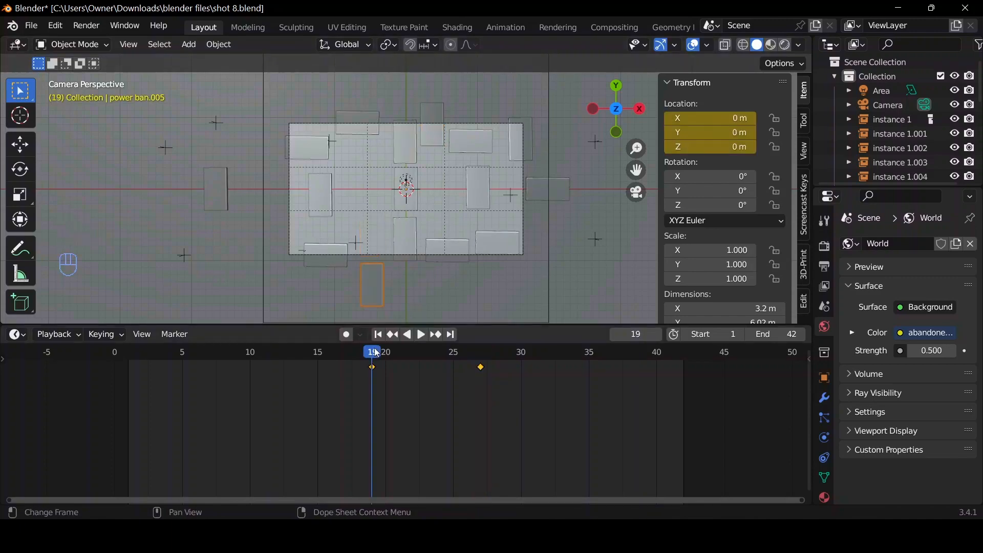
click(428, 117)
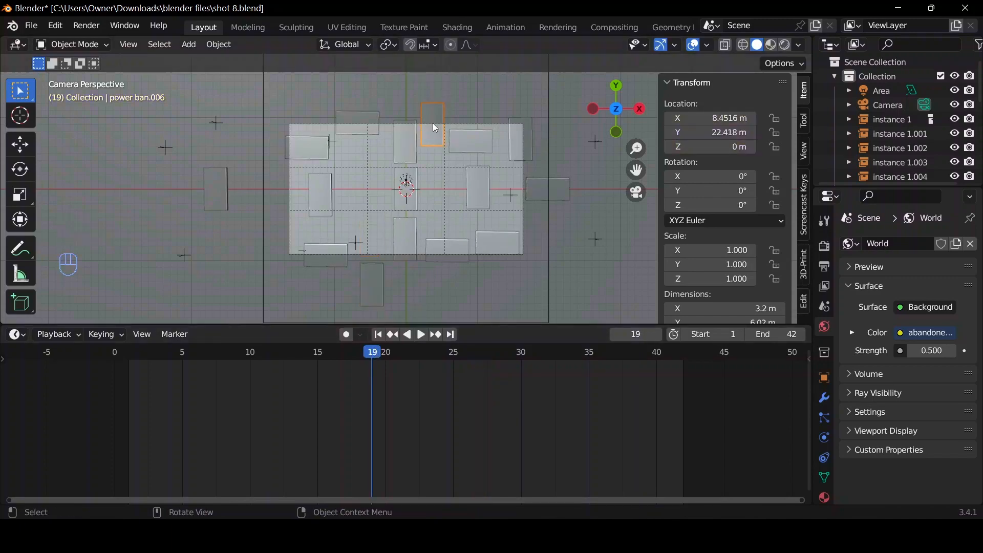
key(g)
key(y)
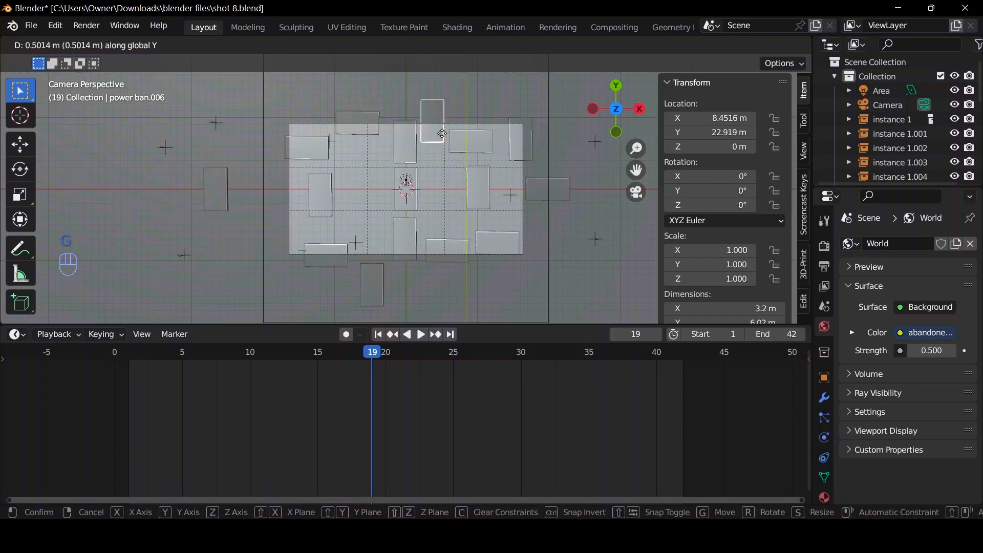
click(440, 120)
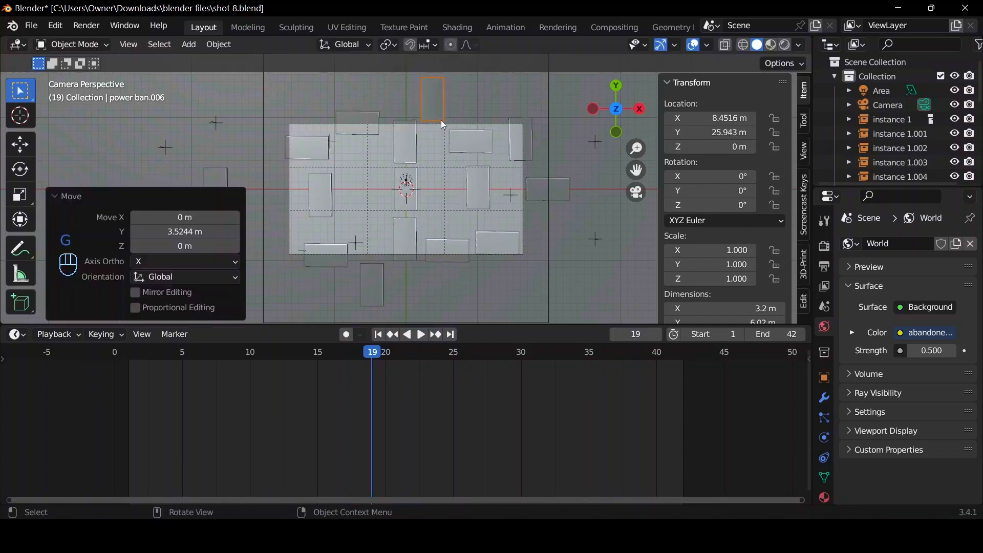
key(i)
click(448, 126)
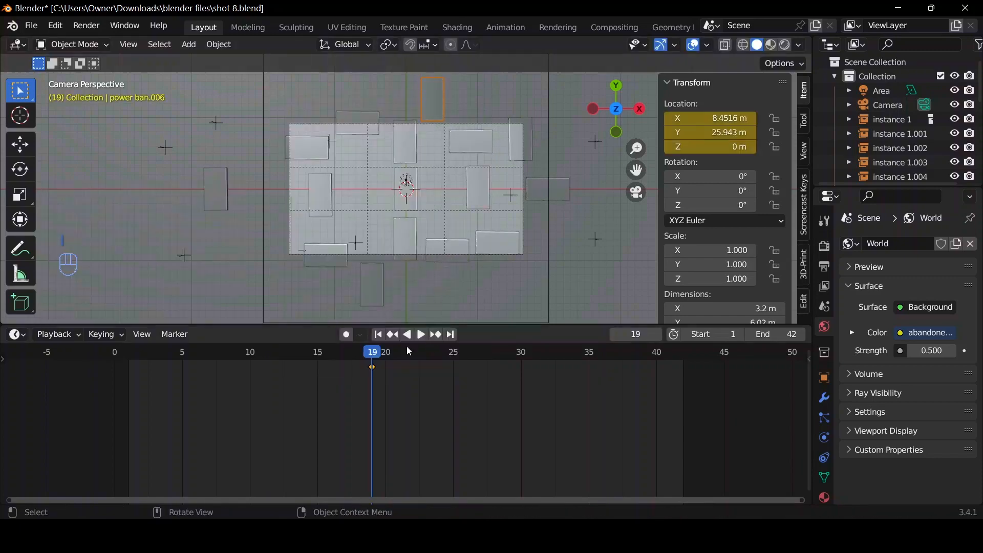
At frame 27, move the second copy about -4.54 m along Y into the camera frame and insert a location keyframe.
click(324, 266)
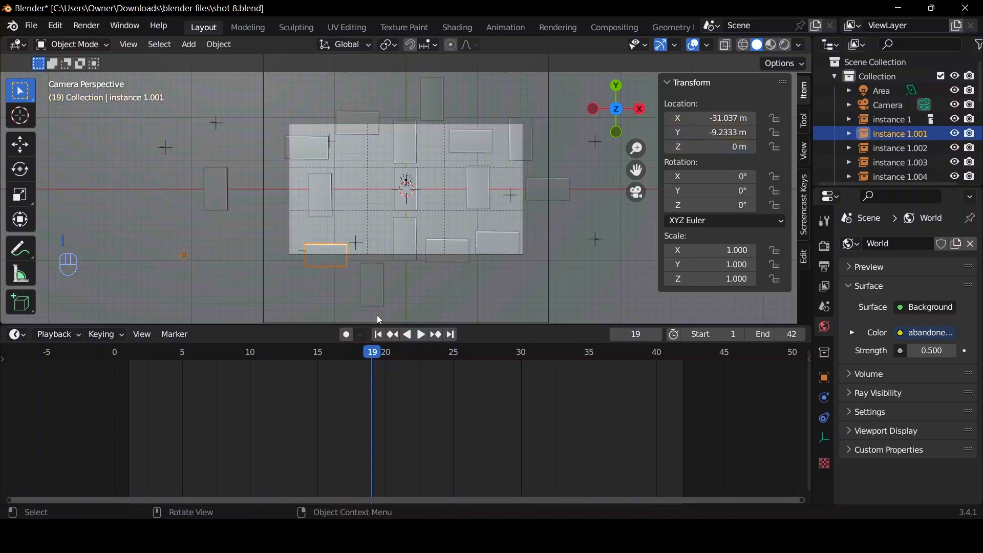
click(368, 281)
click(482, 351)
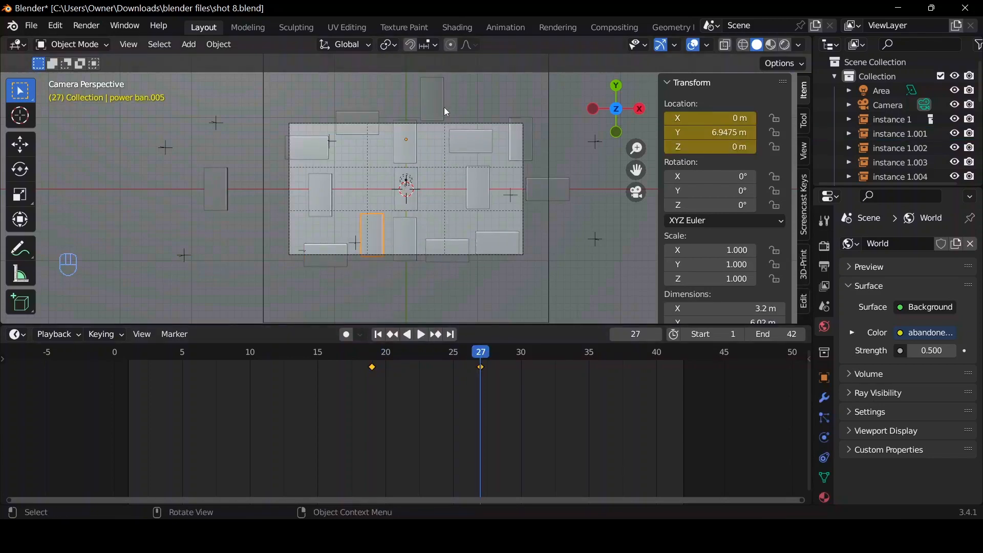
click(430, 103)
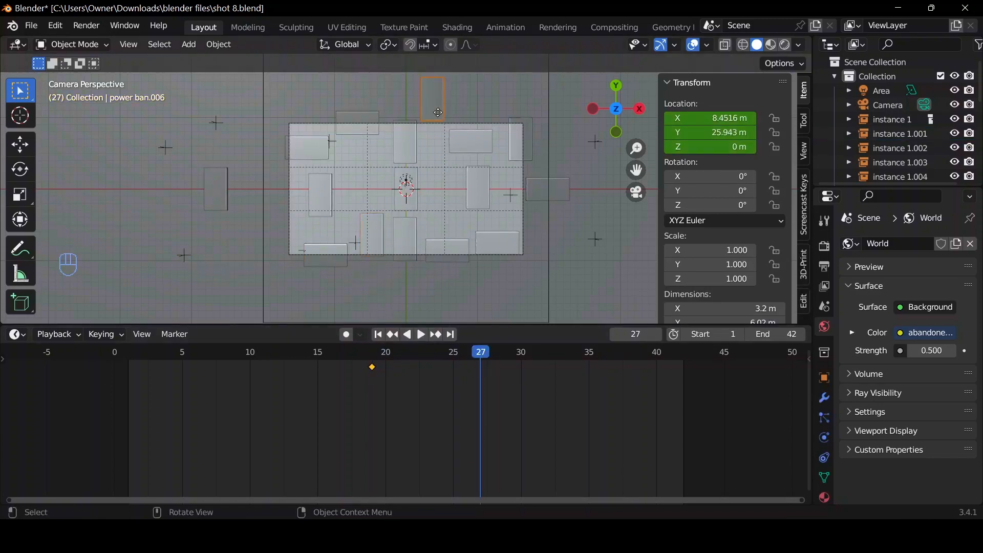
key(g)
key(y)
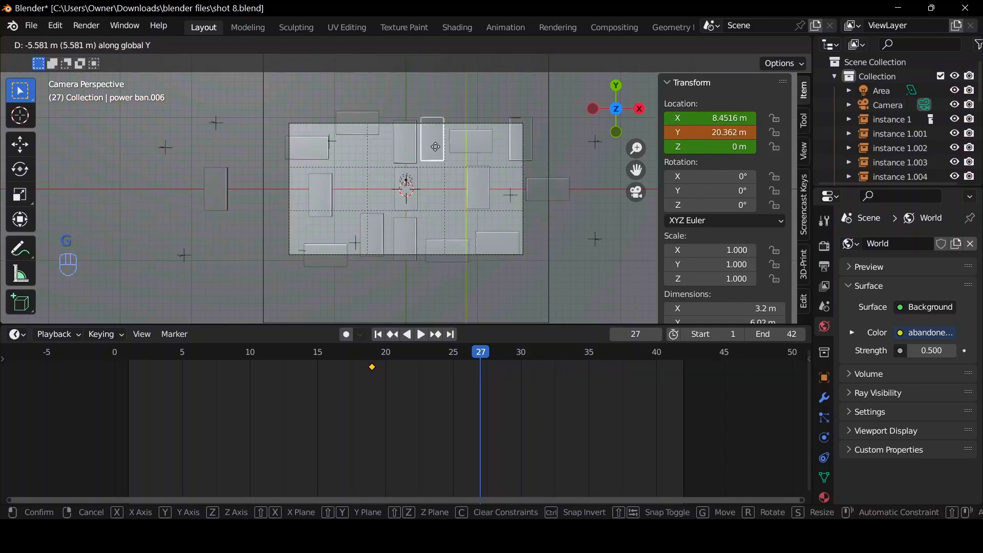
click(436, 139)
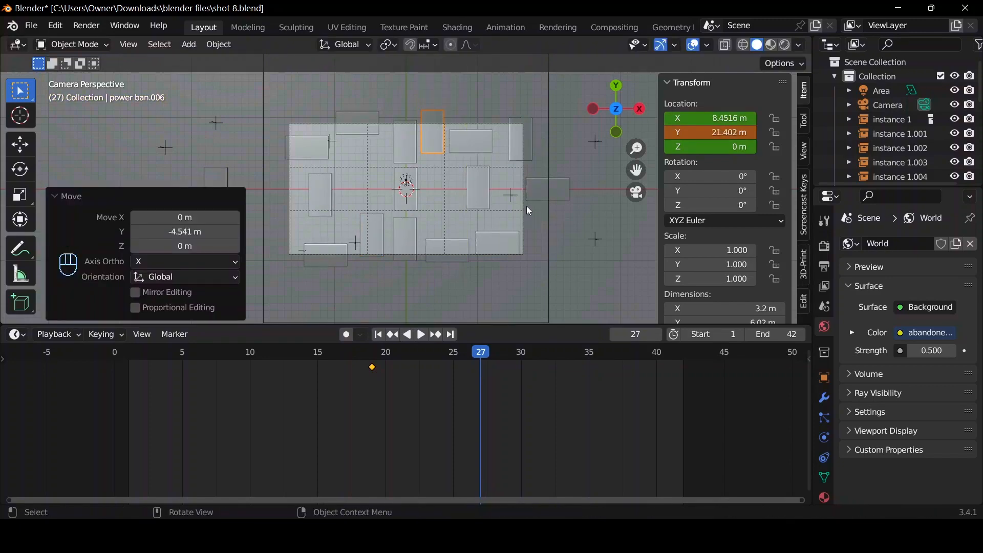
key(i)
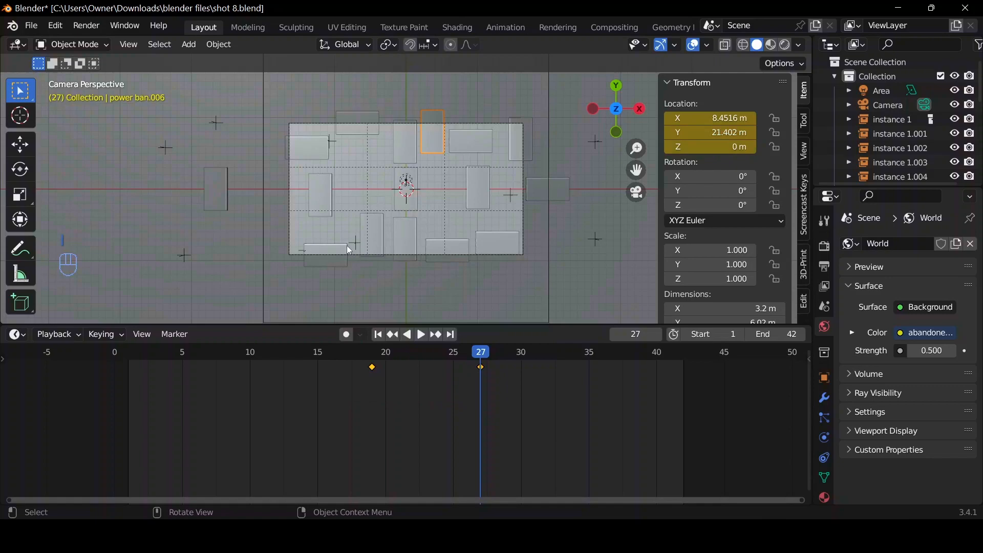
Set Bezier interpolation on all keyframes of the first copied power bank, near the lower edge of the camera frame.
click(405, 241)
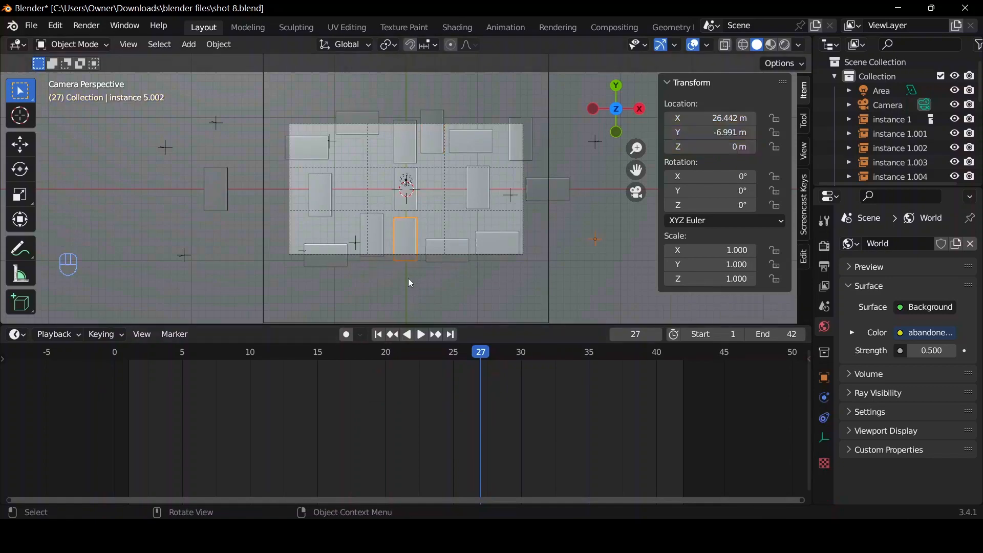
click(377, 246)
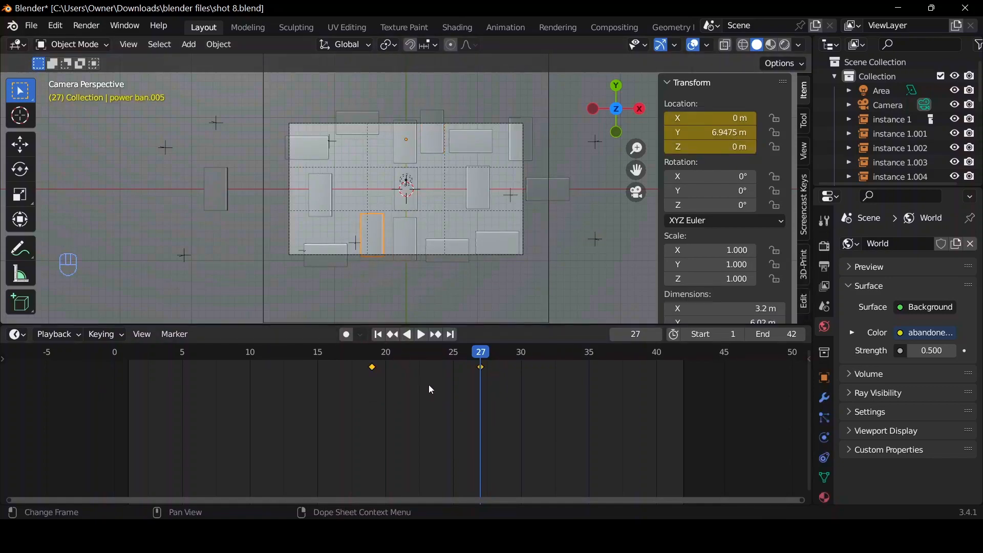
key(a)
key(t)
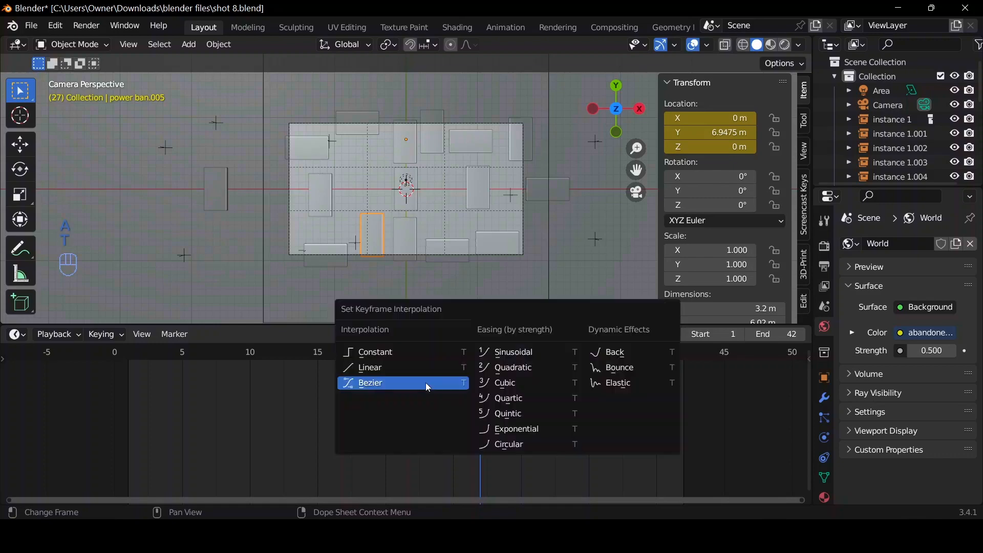
click(426, 382)
In the Graph Editor, pull the Y Location curve's frame 19 handle upward for a fast start that eases out toward frame 27.
key(ctrl+Tab)
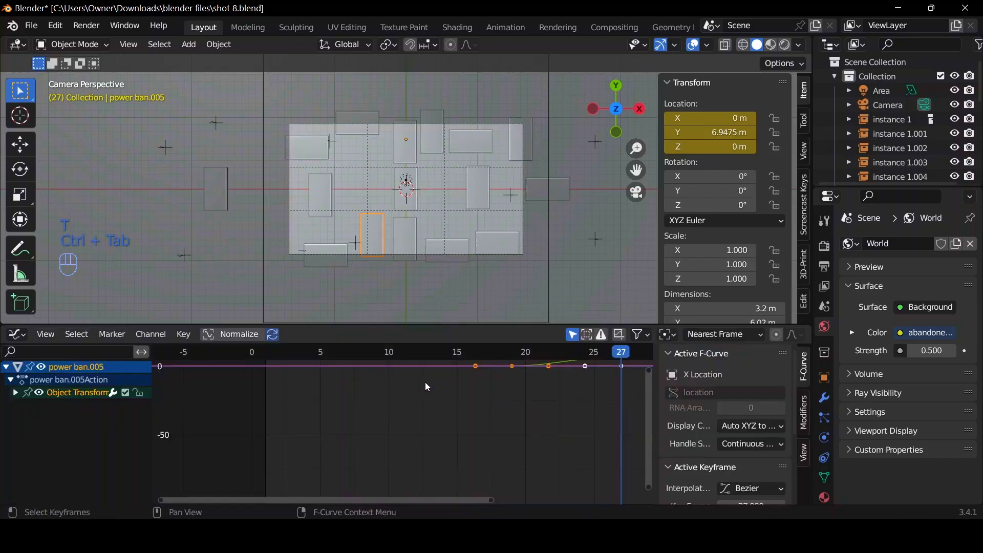
key(Home)
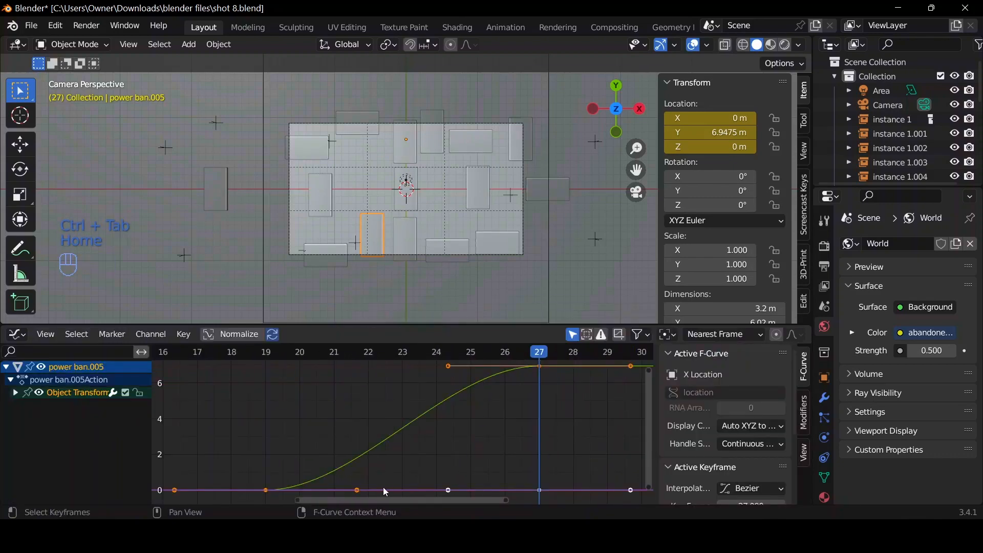
click(360, 489)
key(g)
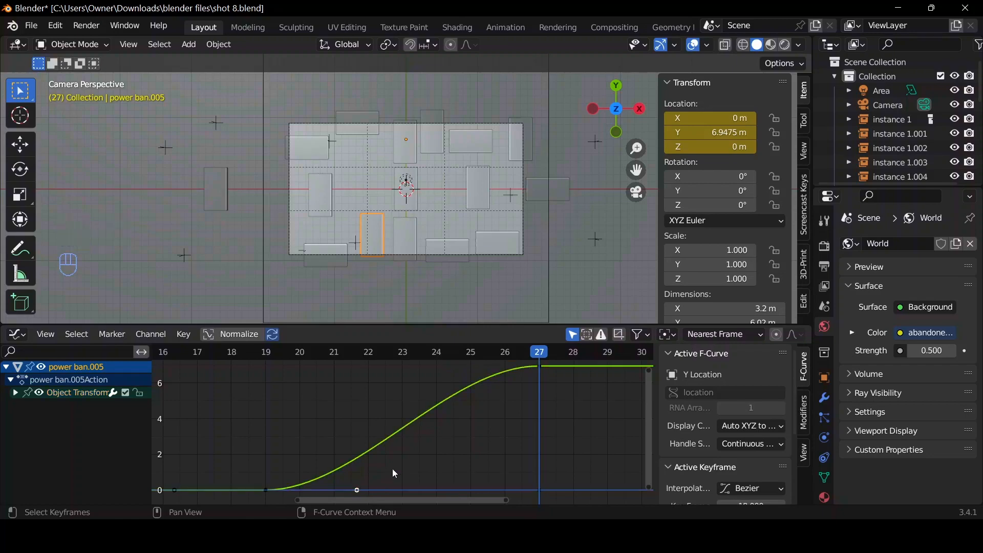
click(300, 380)
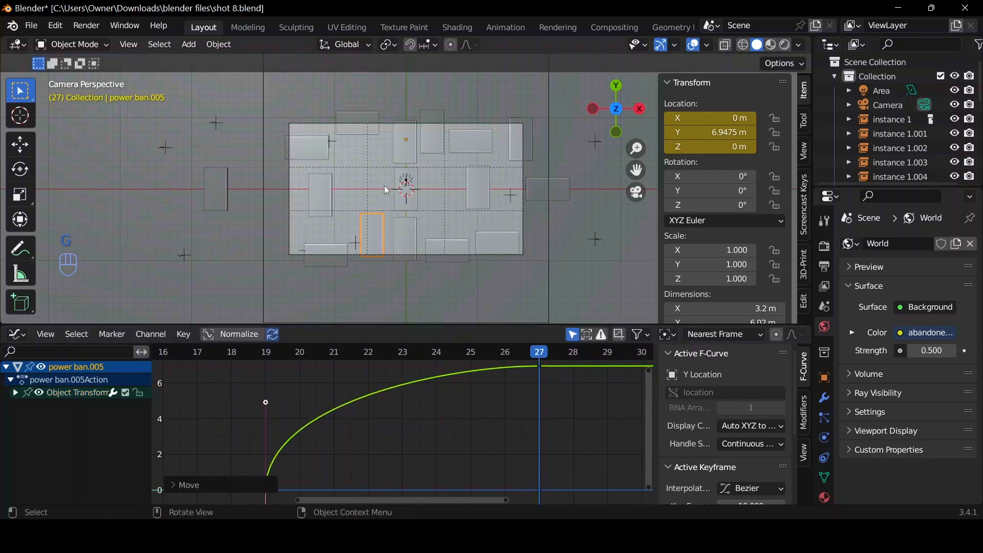
Set Bezier interpolation on all keyframes of the second copied power bank, near the upper edge of the camera frame.
click(467, 150)
key(ctrl+Tab)
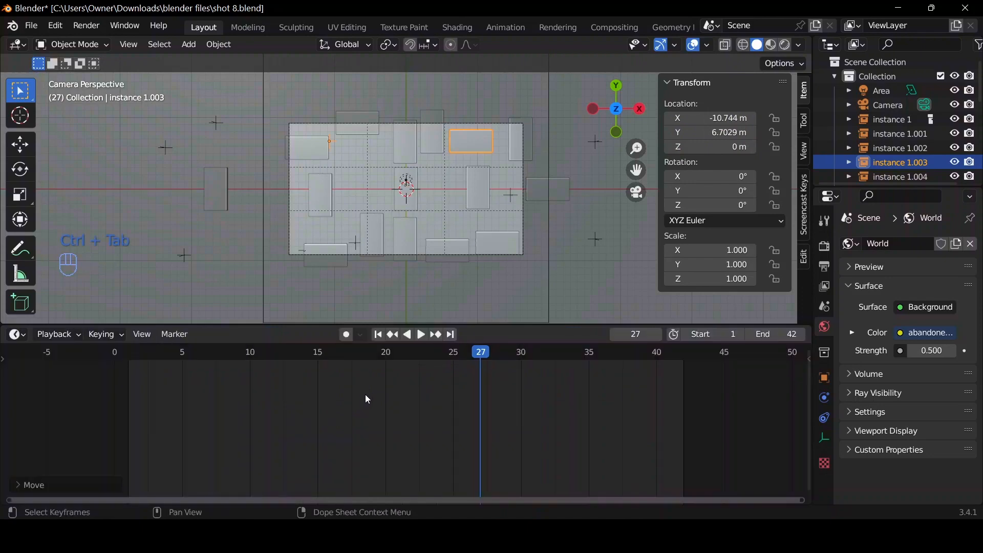
click(445, 139)
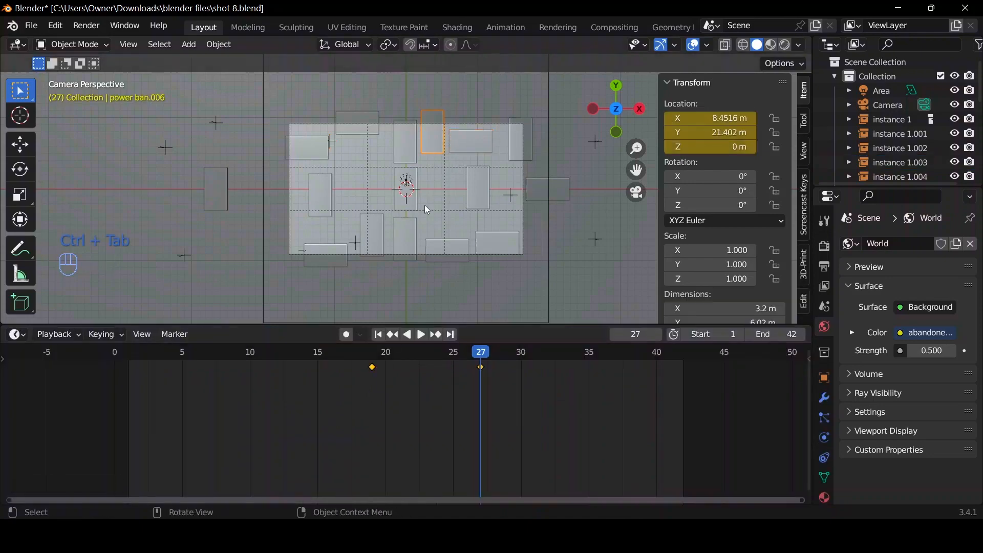
key(a)
key(t)
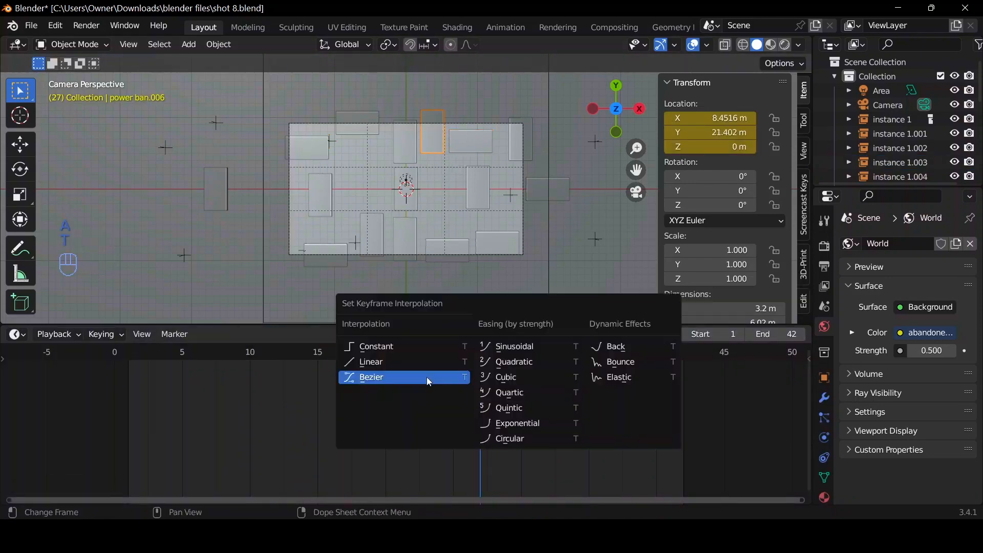
click(426, 377)
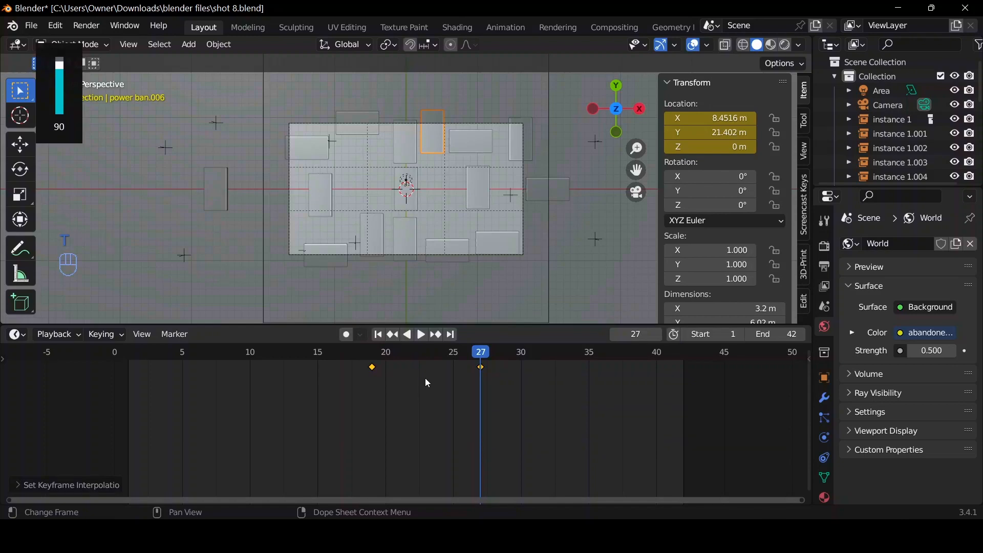
In the Graph Editor, isolate the second copy's Y Location curve by hiding its X and Z Location curves.
key(ctrl+Tab)
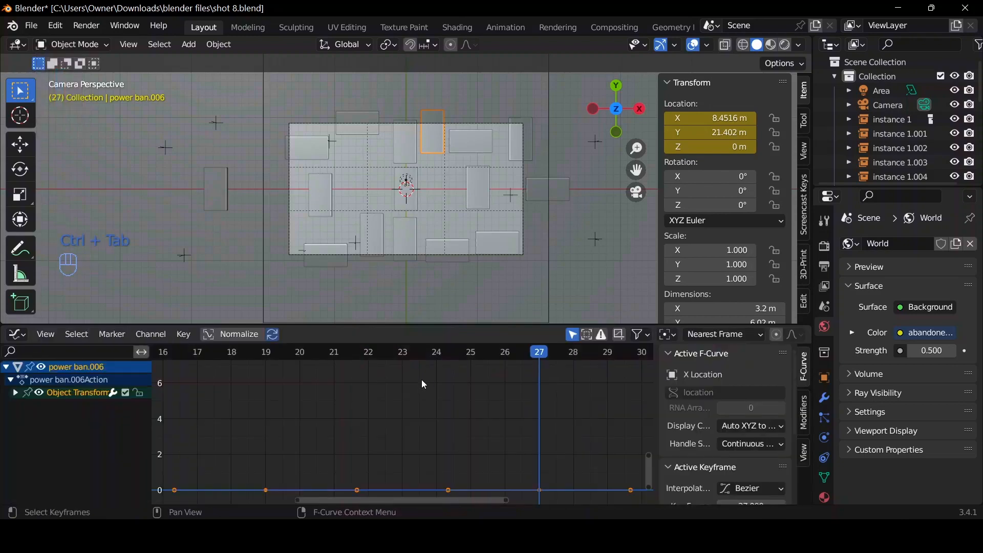
key(Home)
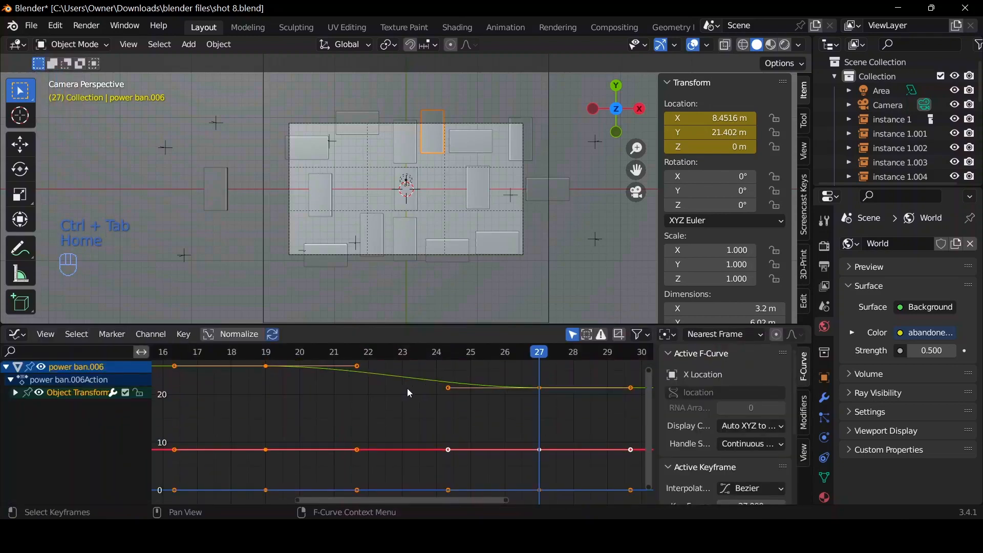
click(15, 393)
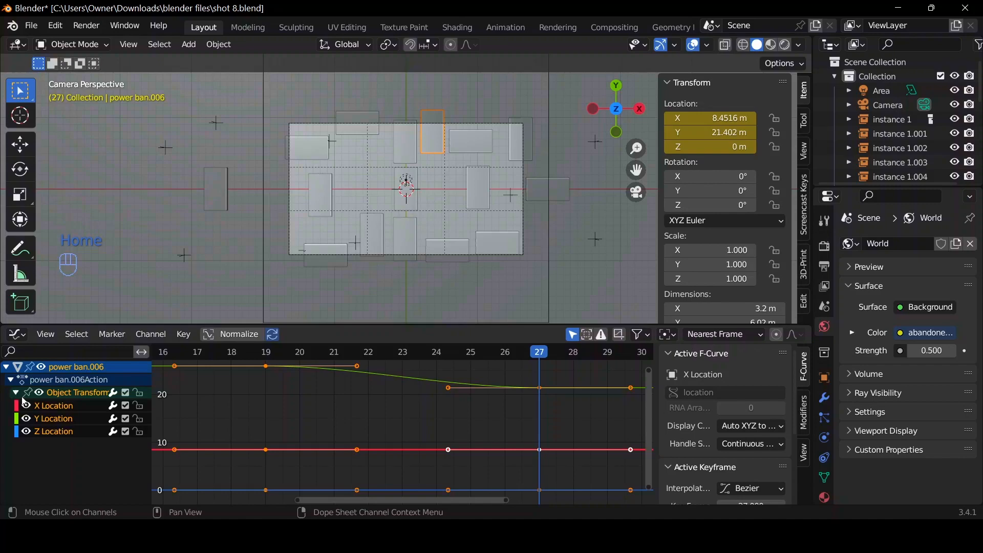
click(50, 420)
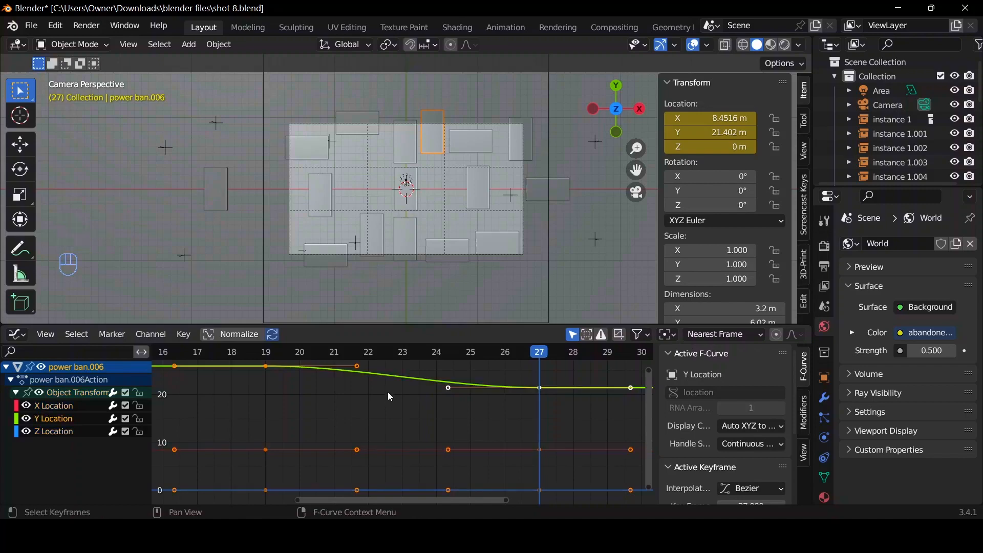
key(Home)
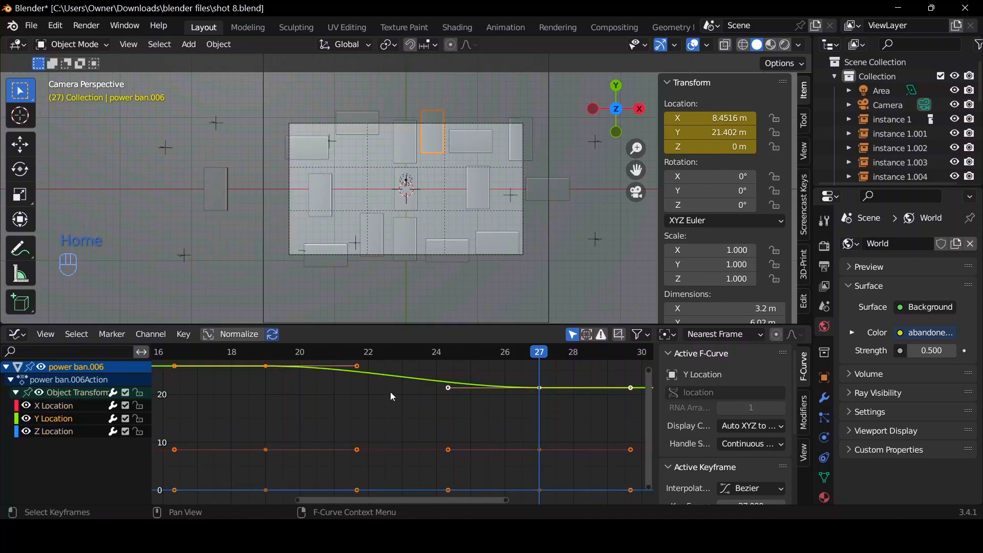
click(27, 406)
click(27, 431)
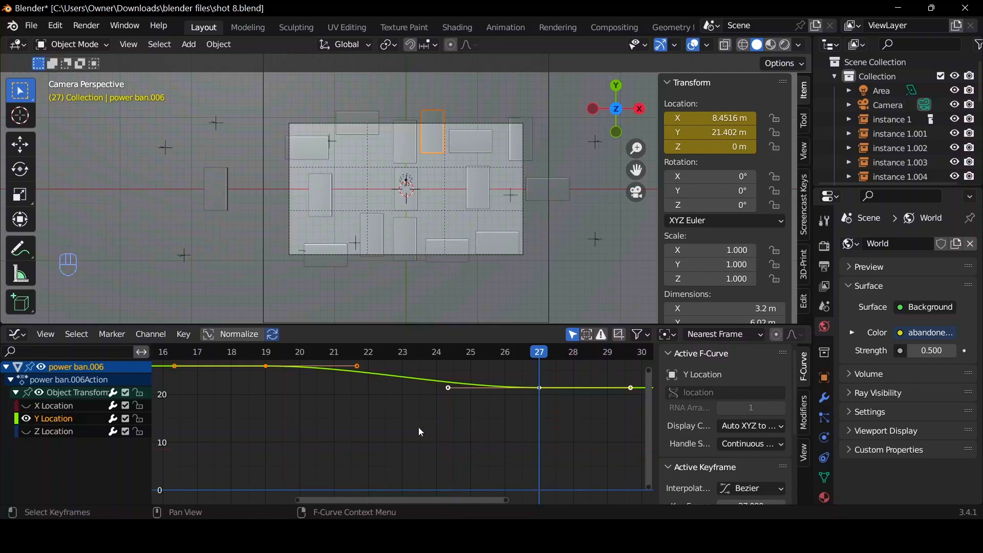
Pull the Y Location curve's frame 19 handle straight downward for a fast start that eases out toward frame 27, and return to the Timeline.
key(Home)
click(358, 359)
click(358, 367)
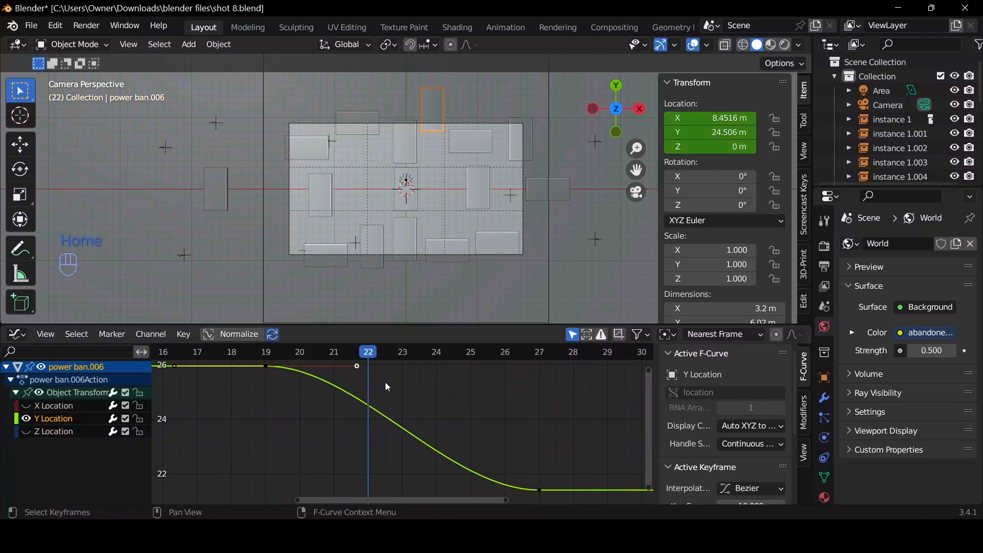
key(g)
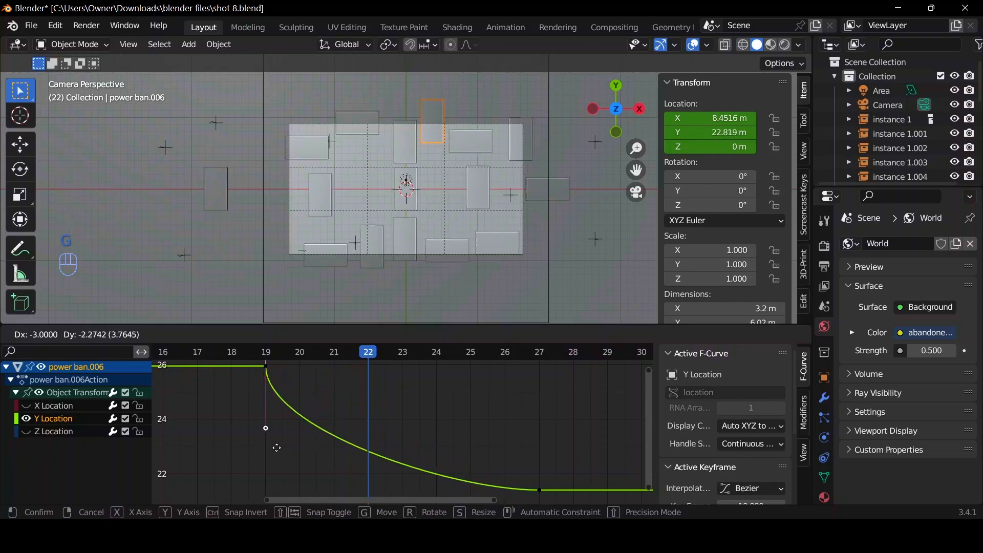
click(294, 443)
key(ctrl+Tab)
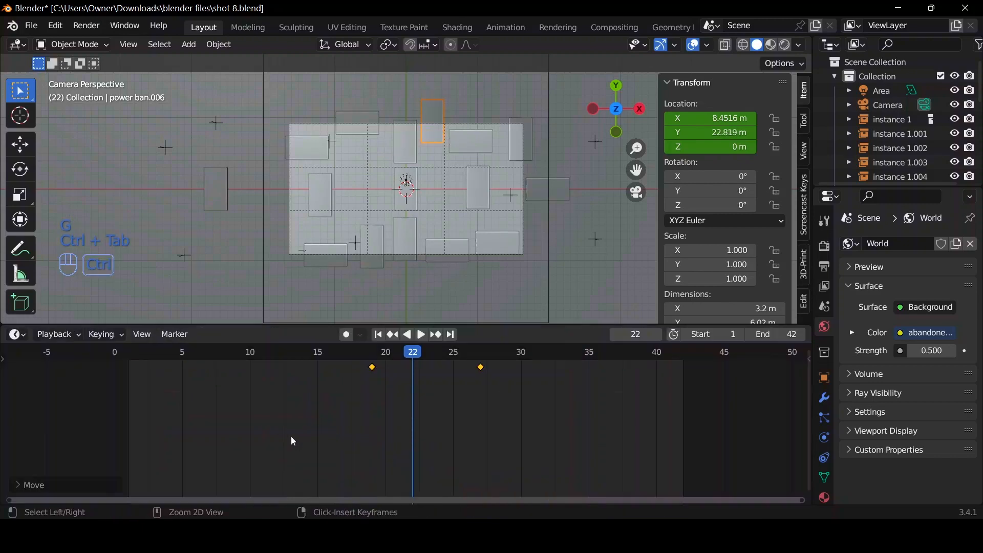
Play the animation from frame 1 to review the two copies sliding into the camera frame.
click(378, 335)
key(space)
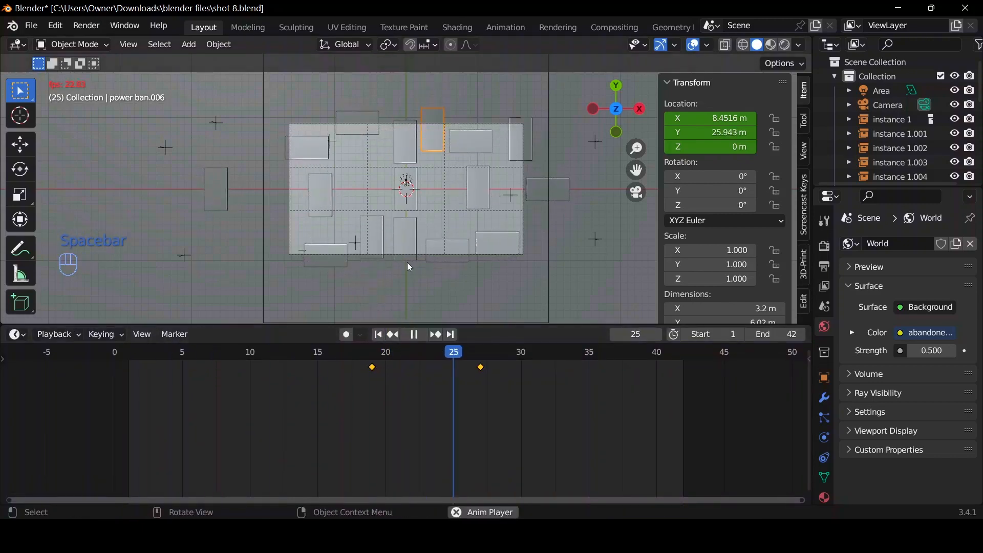
key(space)
click(379, 336)
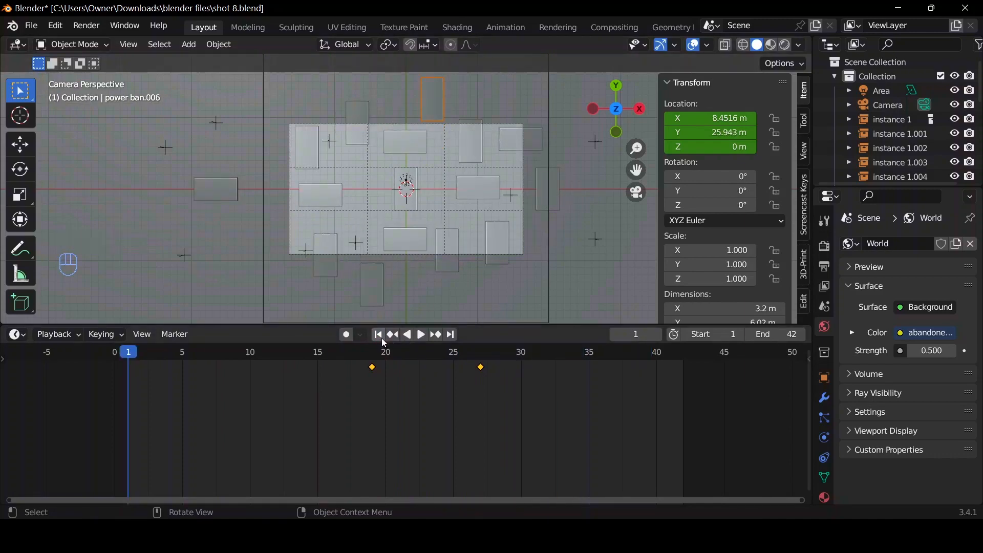
key(space)
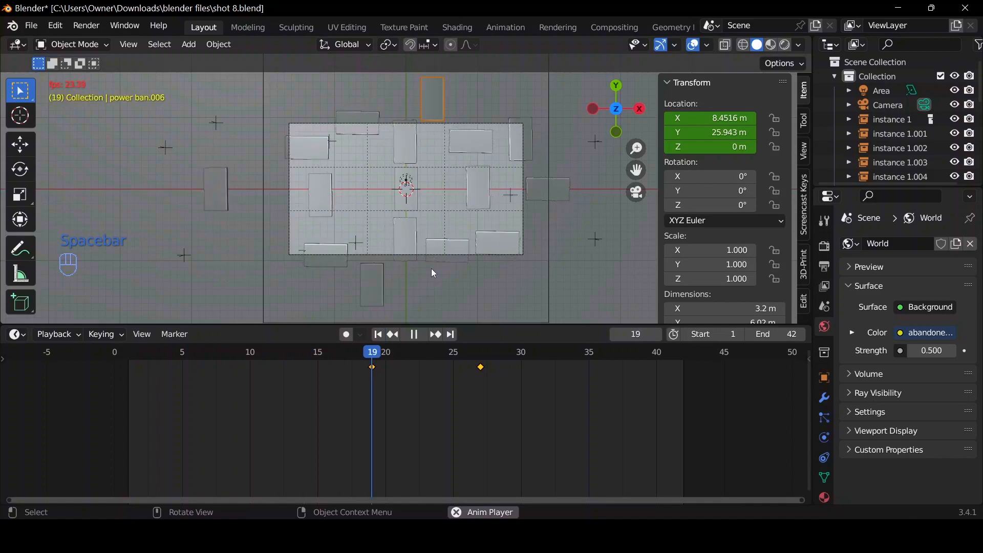
key(space)
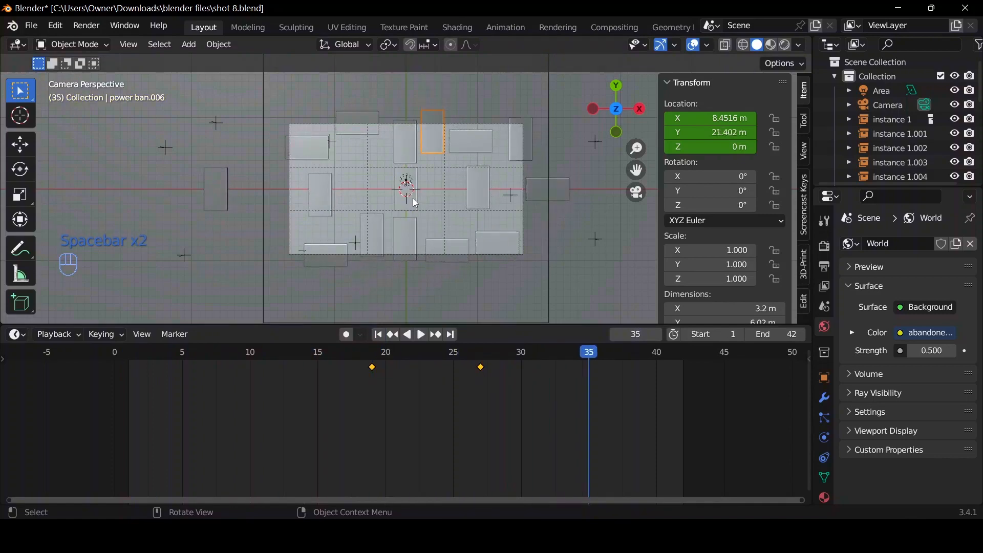
Select the camera and go to frame 21.
click(415, 202)
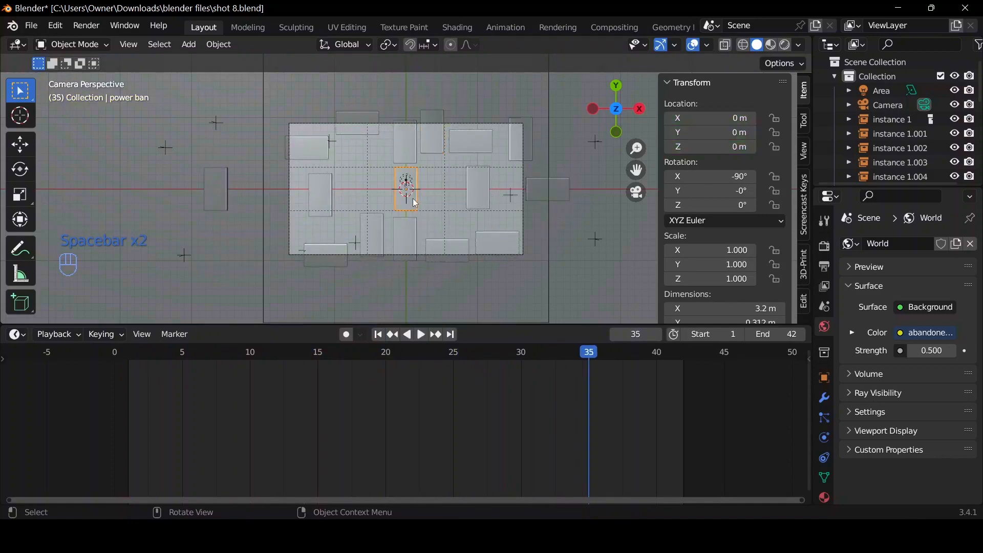
click(487, 254)
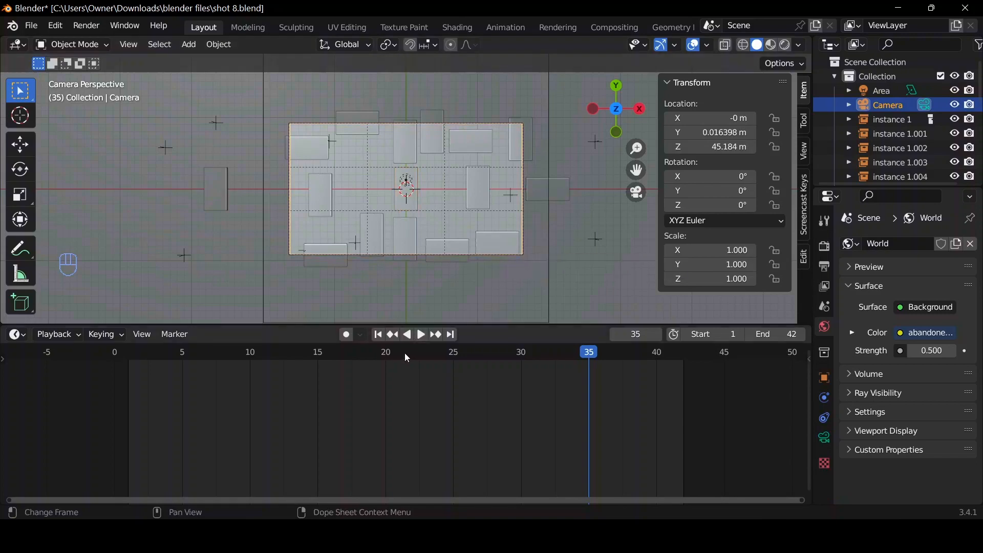
mouse_move(404, 352)
mouse_down()
mouse_move(376, 358)
mouse_move(398, 368)
mouse_up()
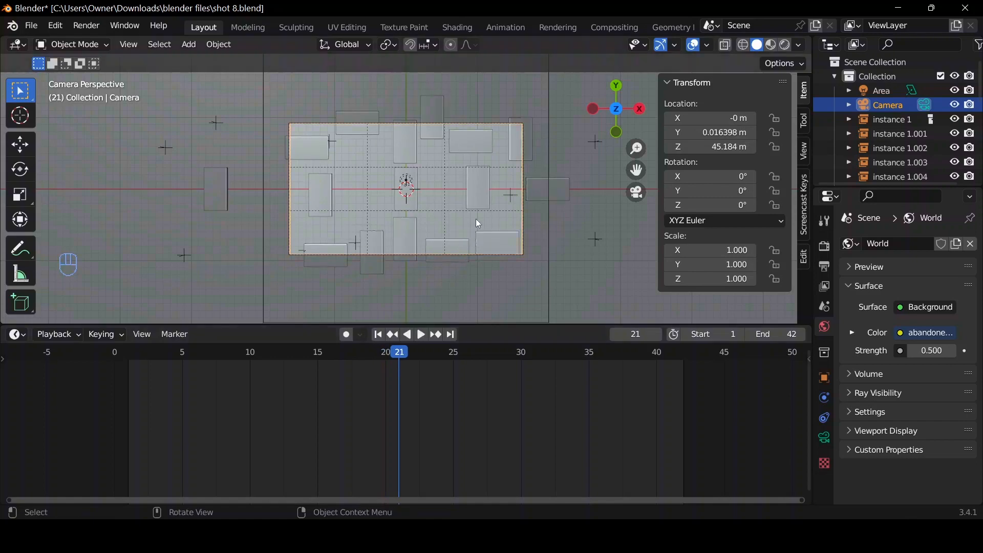
key(i)
click(483, 209)
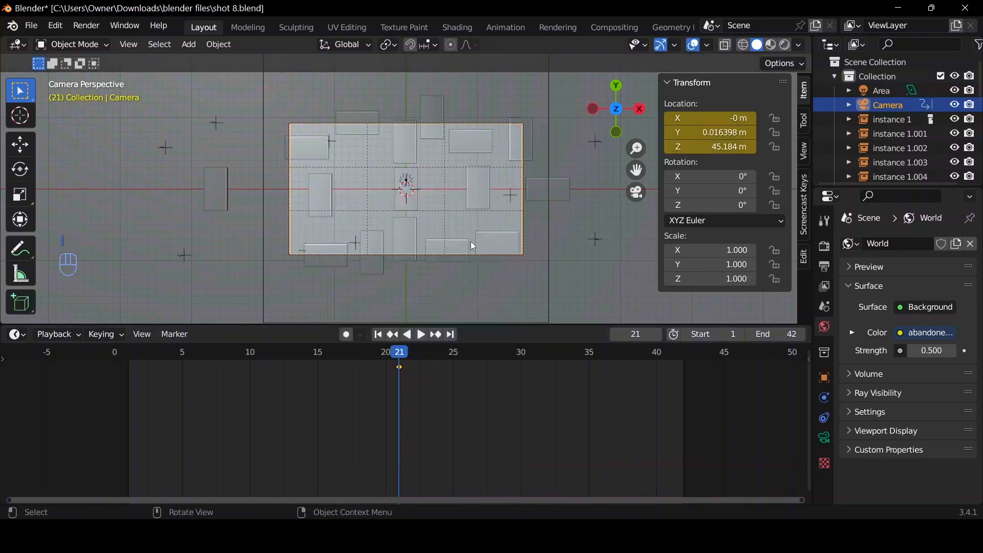
key(ctrl+z)
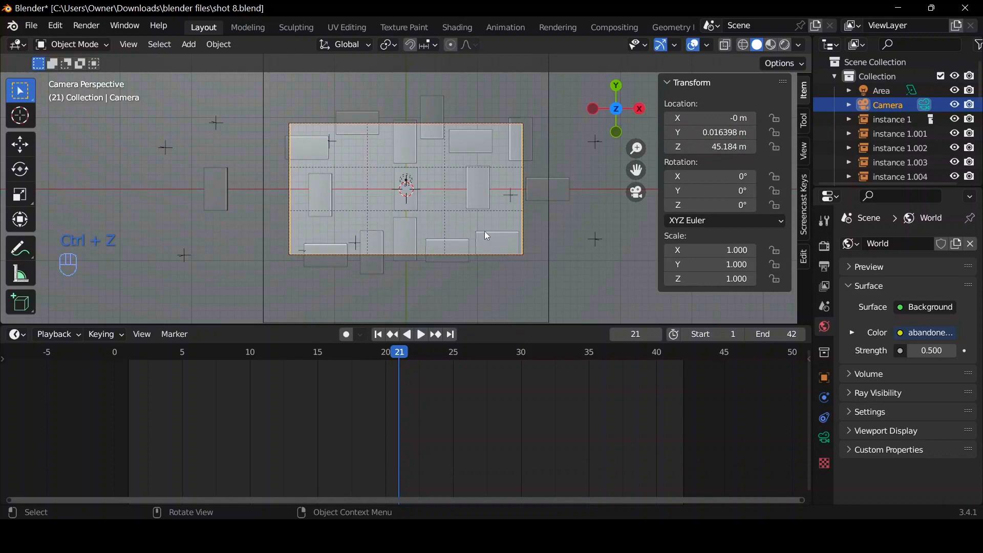
Insert a Location & Rotation keyframe on the camera at frame 21.
key(i)
click(471, 273)
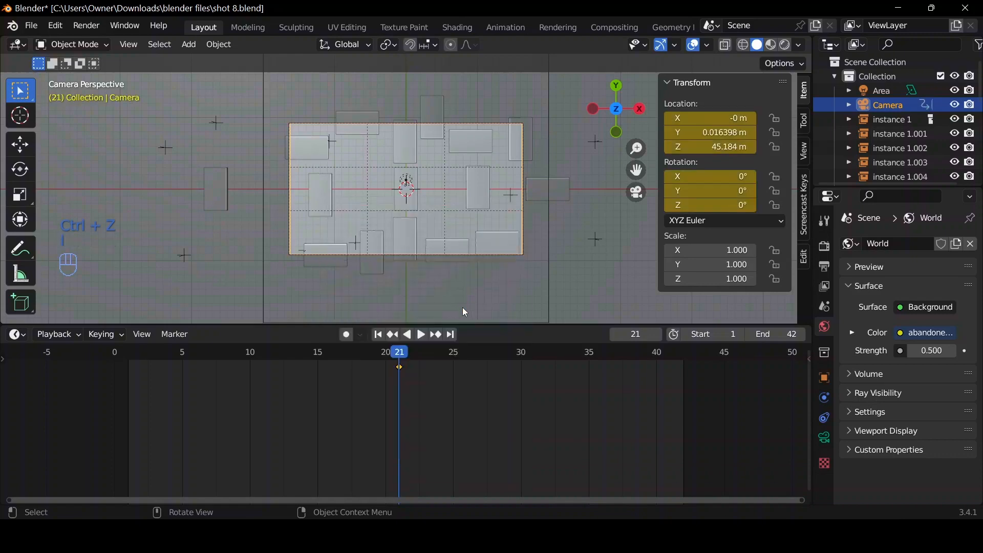
drag(398, 369, 483, 349)
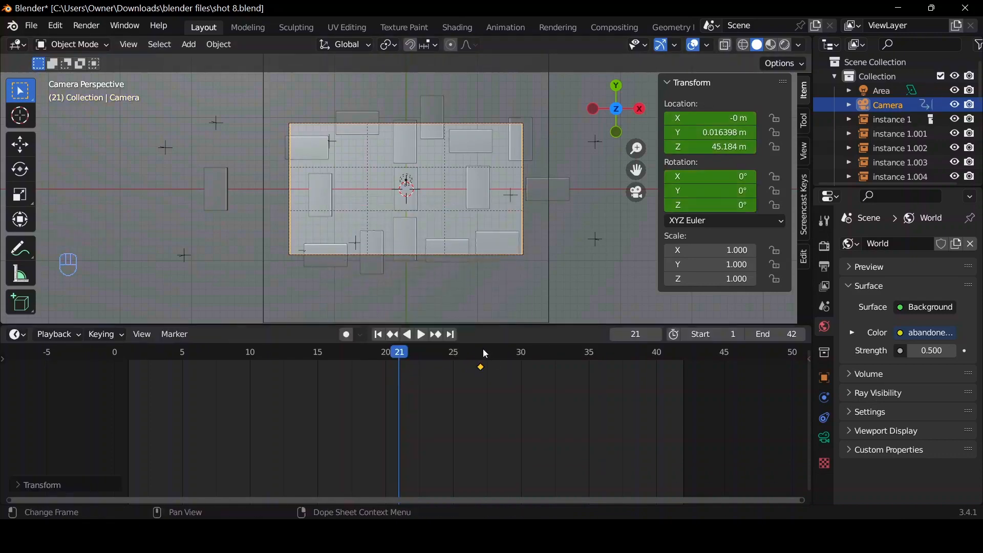
key(ctrl+z)
At frame 30, rotate the camera to about 18.7° on Z and insert a Location & Rotation keyframe.
key(space)
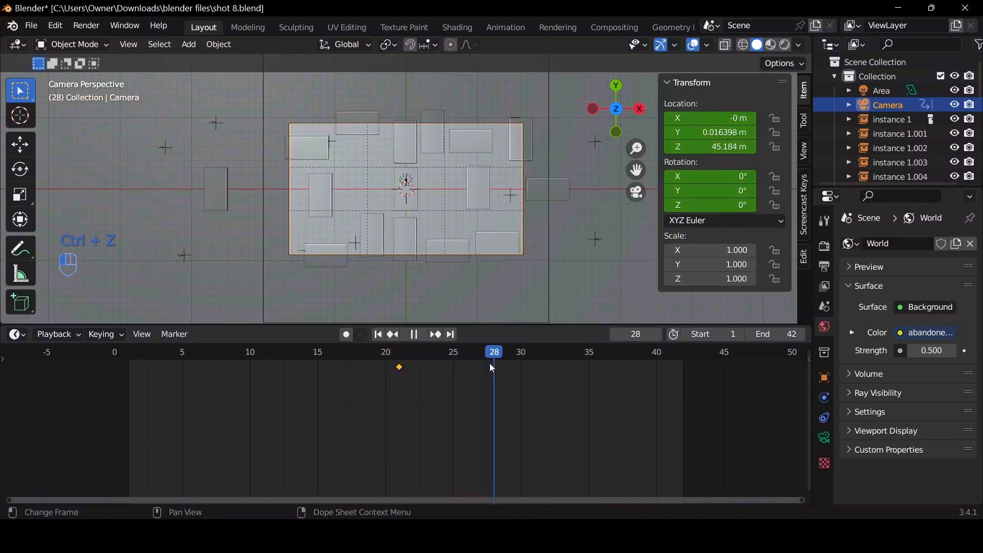
click(521, 368)
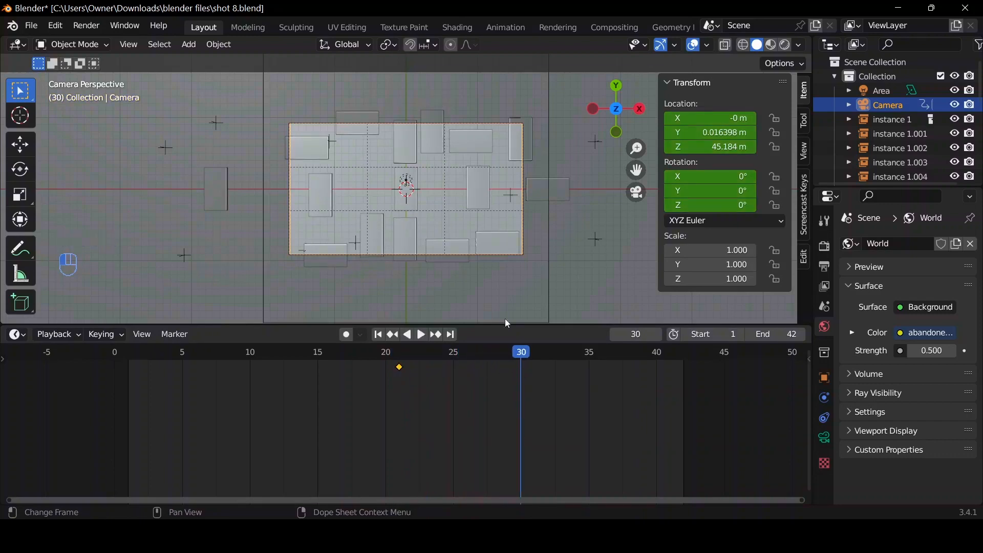
key(r)
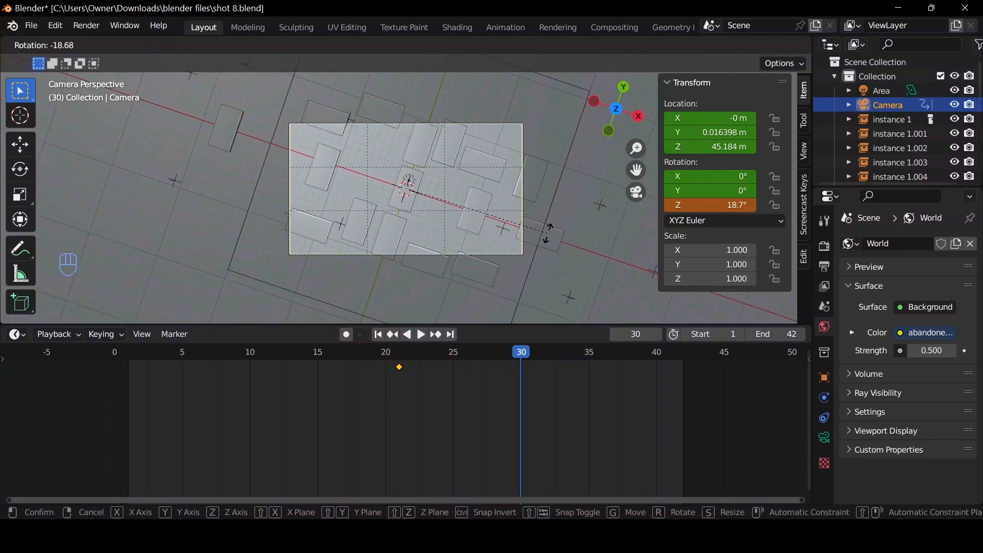
click(548, 235)
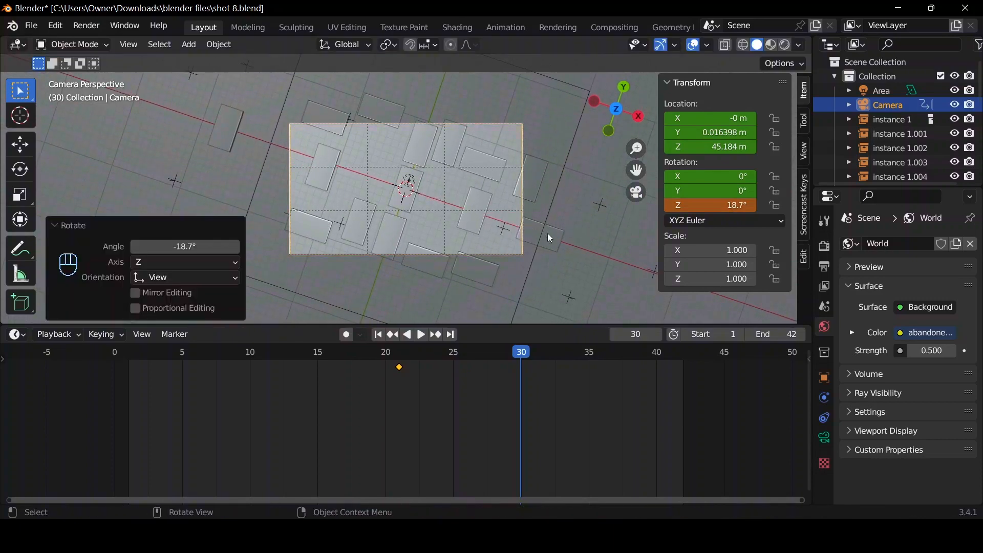
key(i)
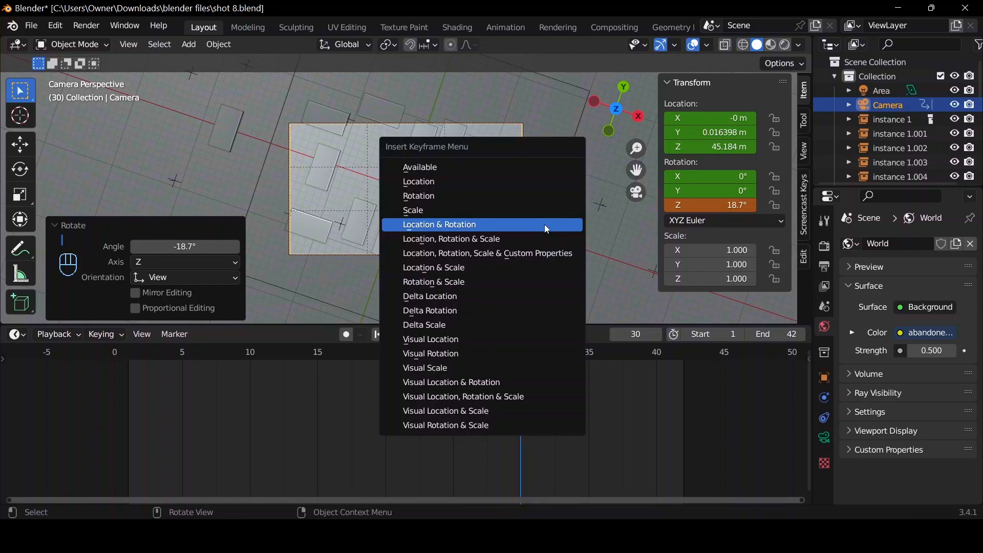
click(545, 224)
Play the animation from frame 1 to check the camera's rotation.
click(378, 335)
key(space)
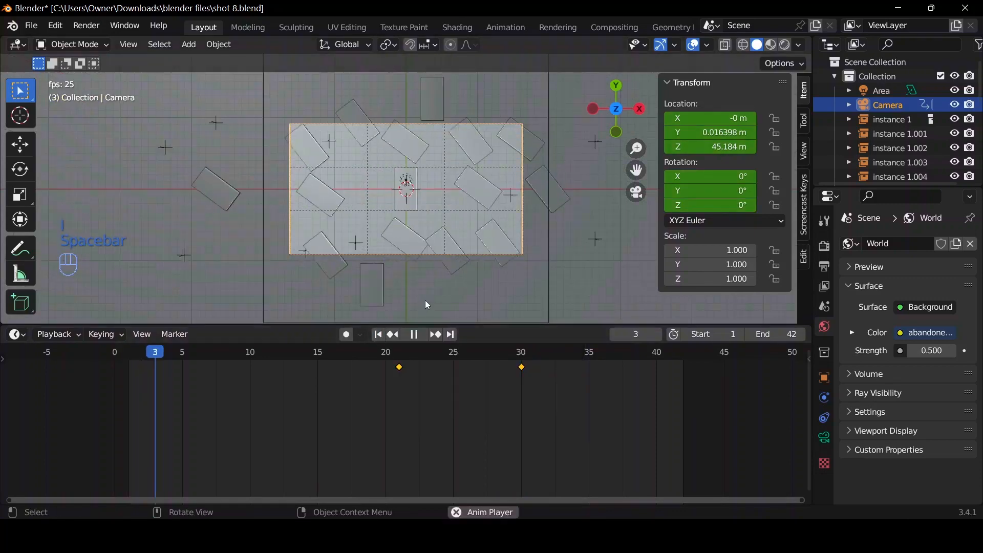
key(space)
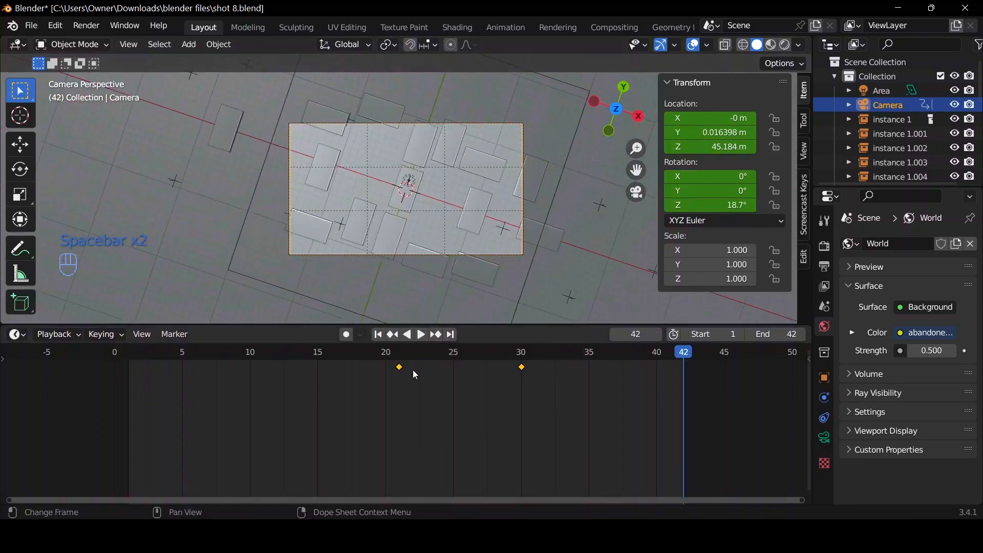
Move the camera's frame 21 keyframe to frame 1 and play back the longer camera rotation.
click(378, 334)
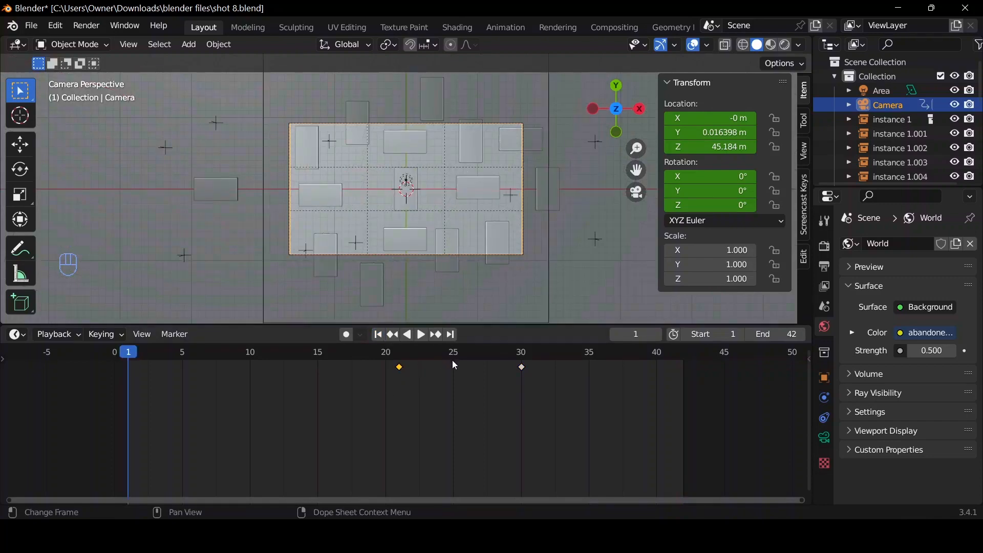
key(g)
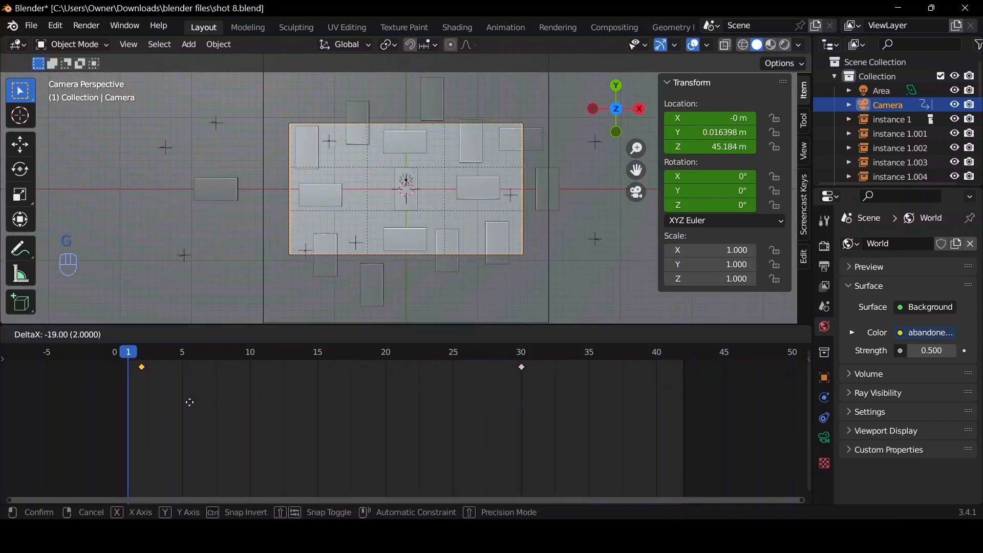
click(181, 403)
key(space)
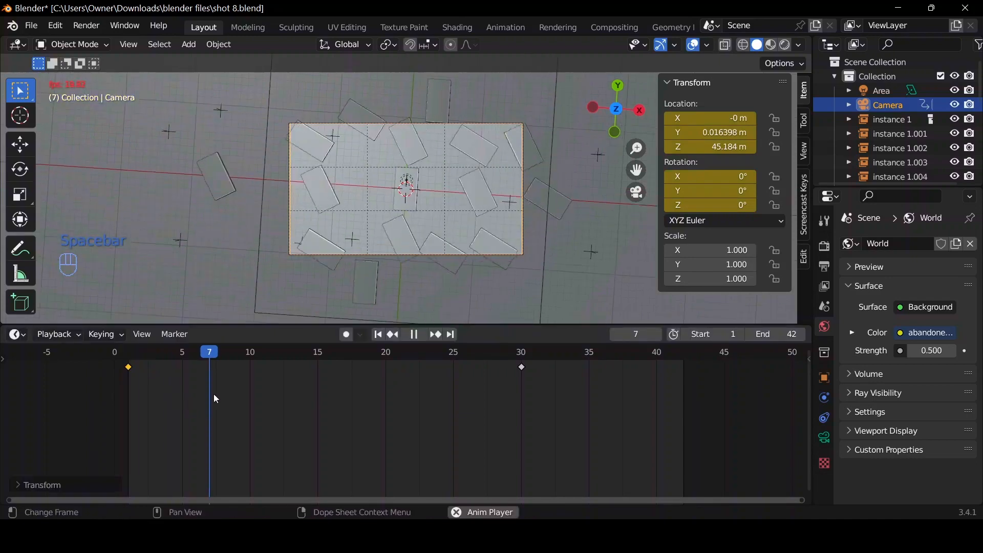
key(space)
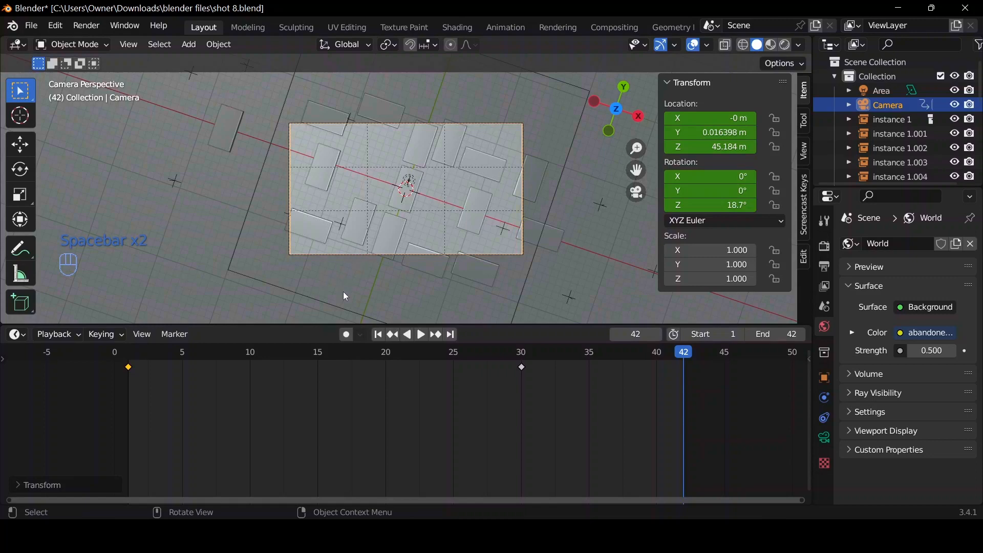
Play the animation from frame 1 twice to review the camera's rotation.
click(378, 334)
key(space)
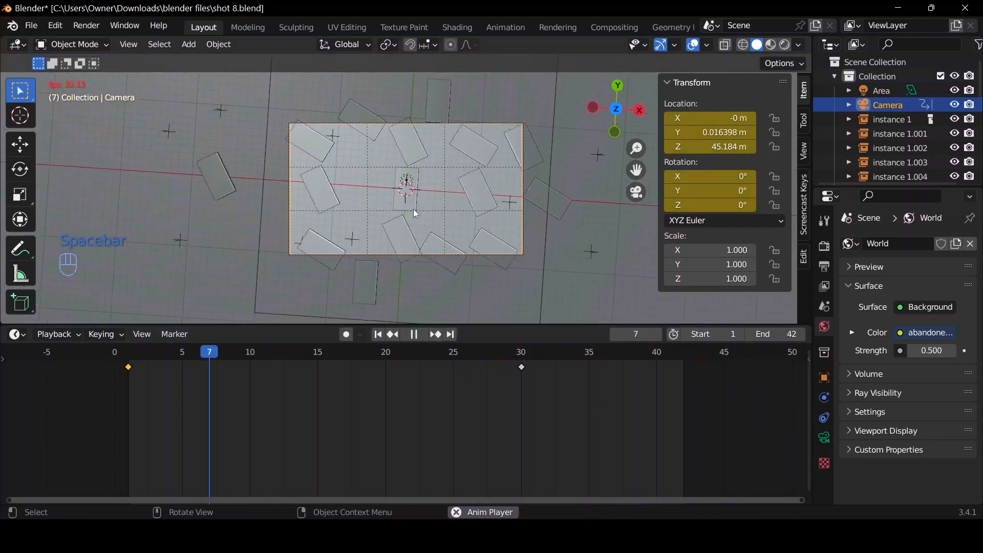
key(space)
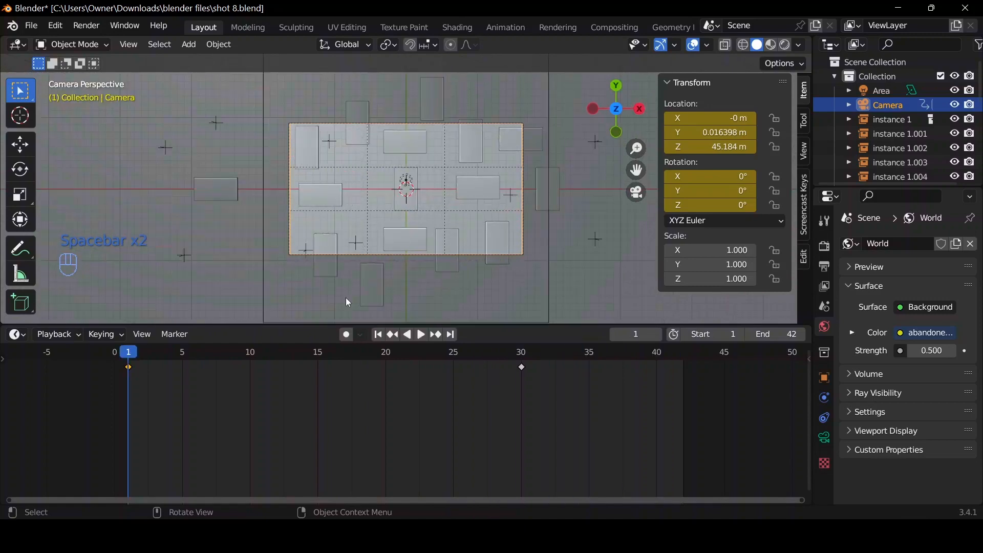
key(space)
key(space)
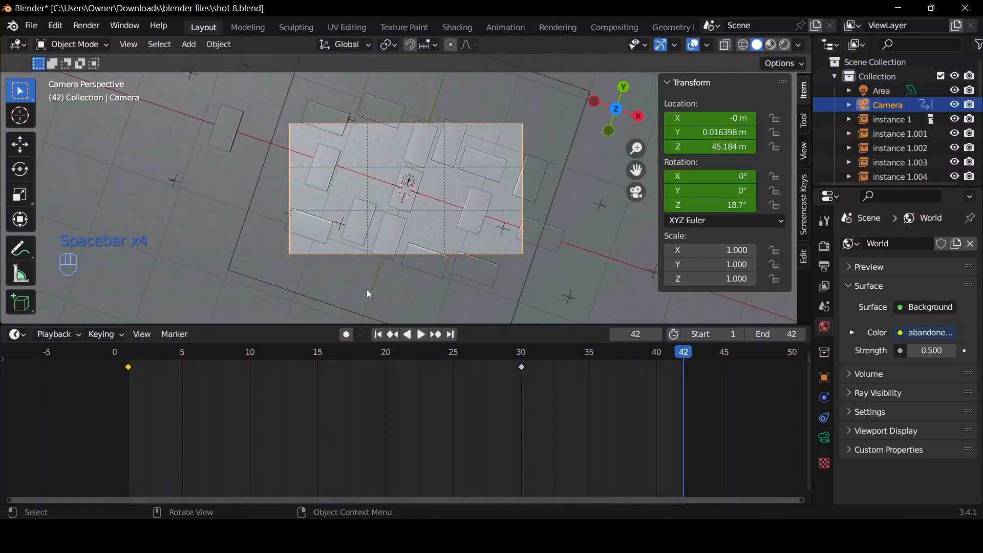
Select the central power bank and move the current frame to 27.
click(527, 352)
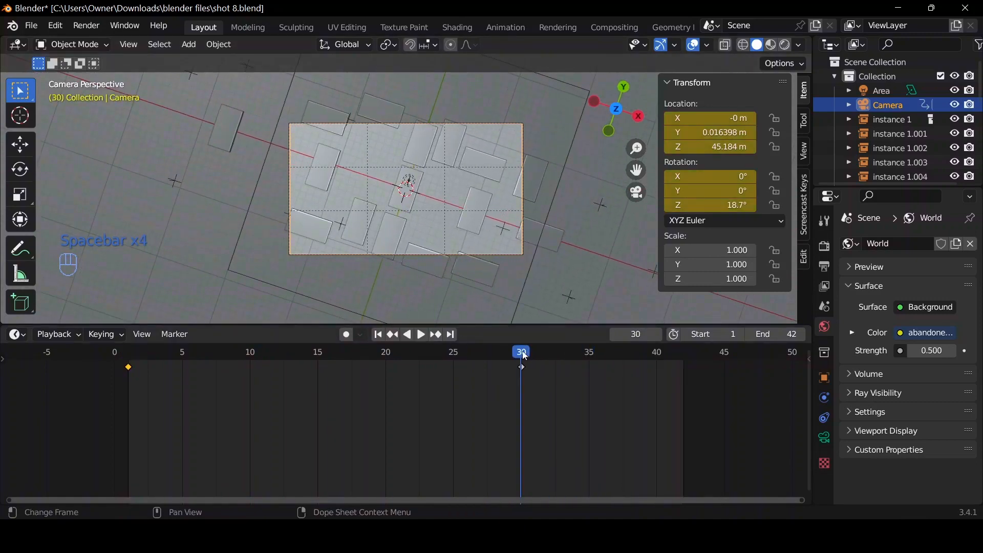
click(401, 214)
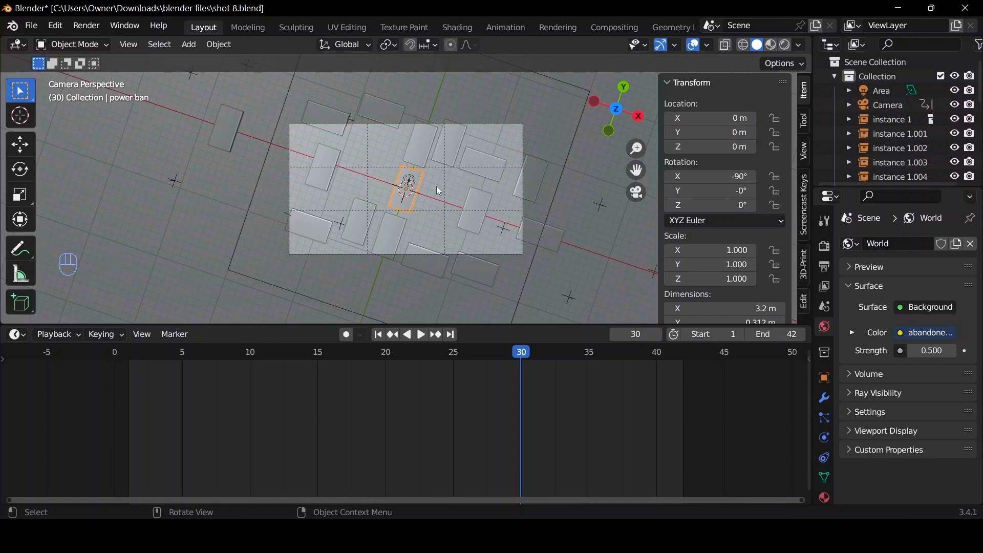
scroll(412, 210, up, 3)
scroll(413, 210, down, 2)
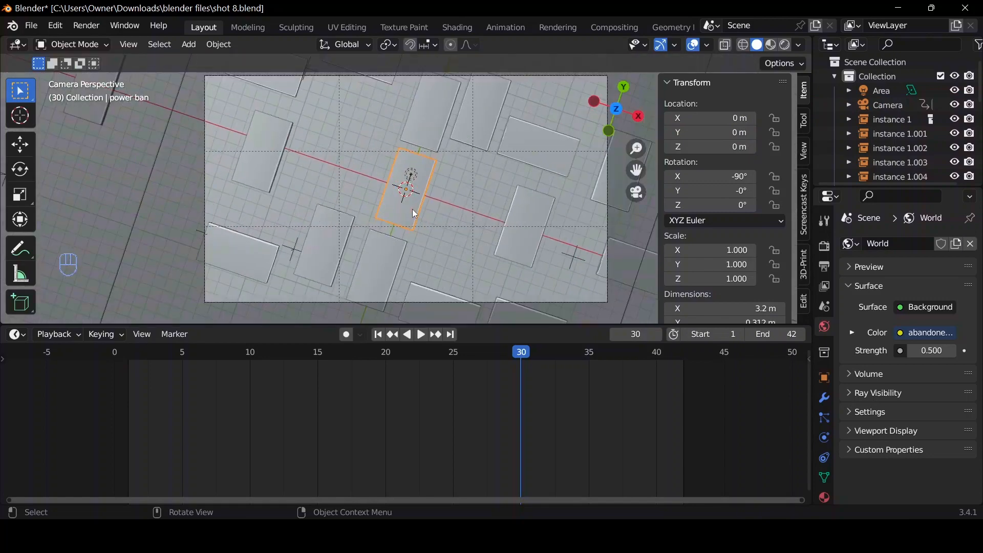
scroll(413, 209, up, 1)
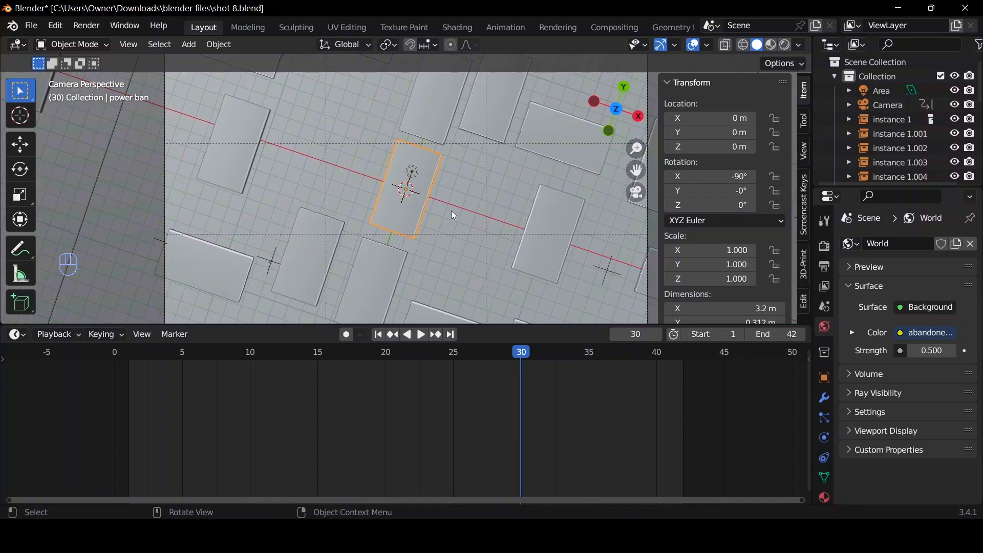
drag(509, 352, 483, 353)
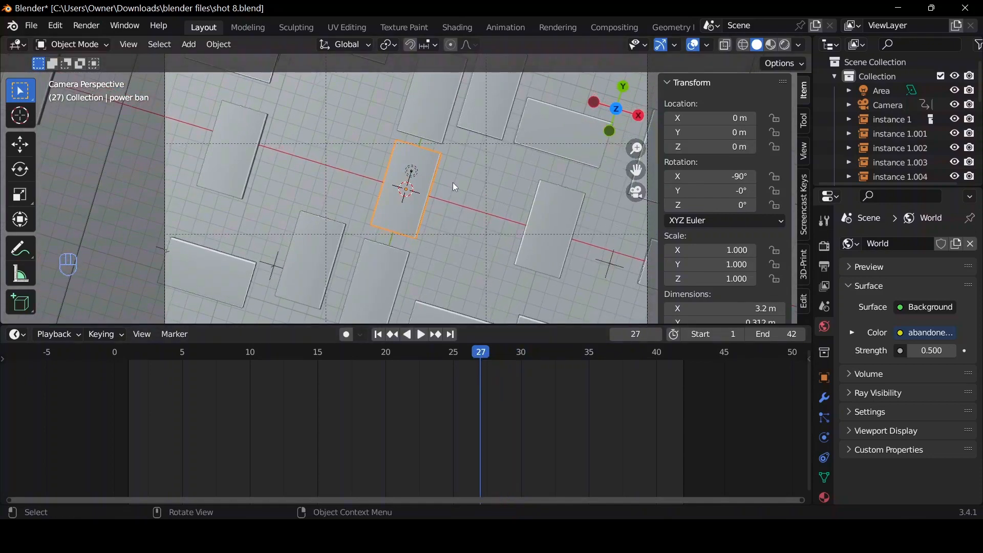
key(i)
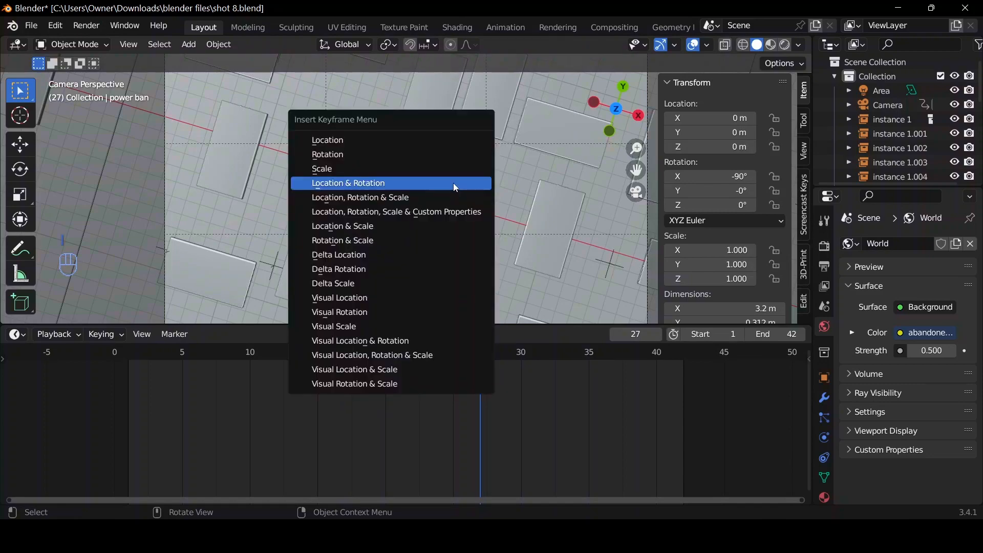
click(389, 143)
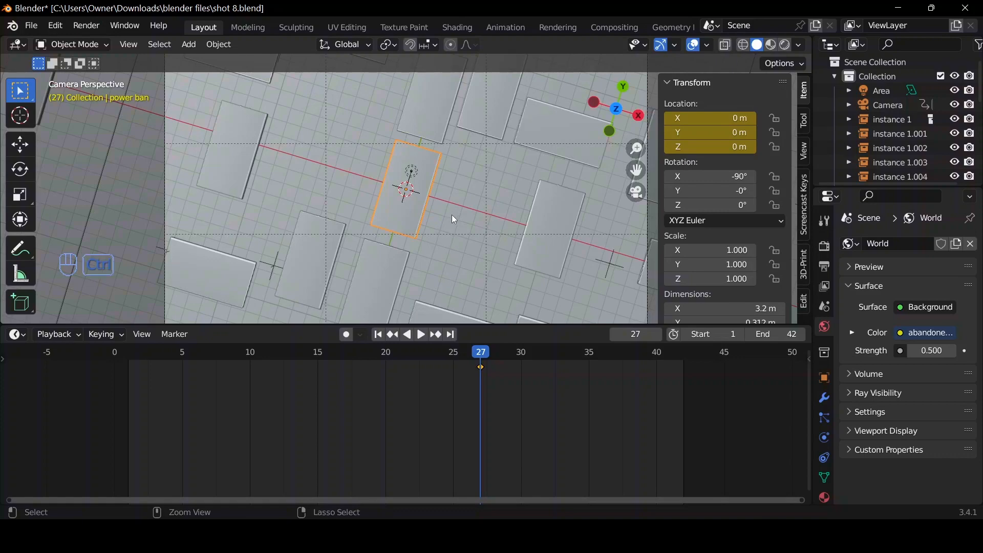
key(ctrl+z)
Insert a Location & Rotation keyframe on the central power bank at frame 27.
key(i)
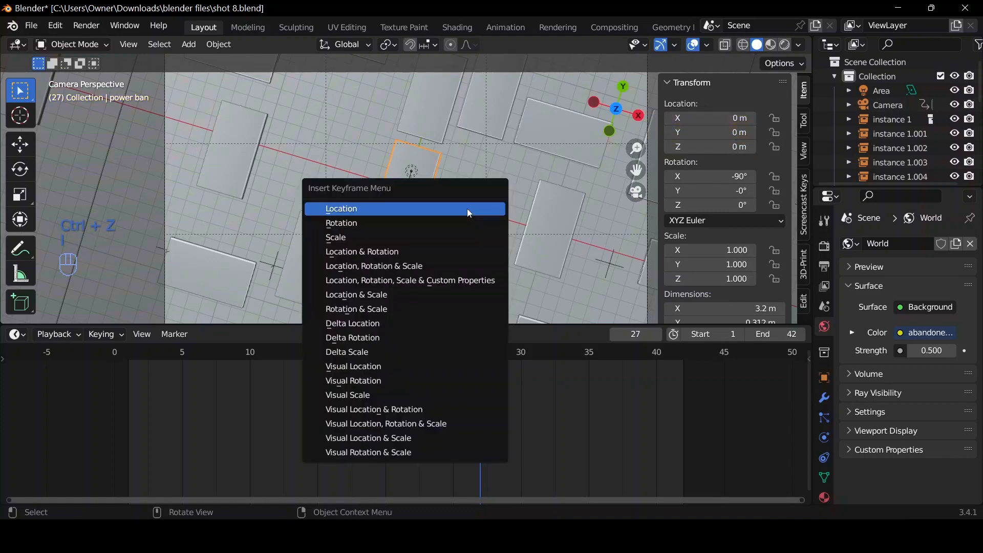
click(459, 249)
At frame 35, raise the central power bank about 8.87 m along Z and insert a Location & Rotation keyframe.
key(space)
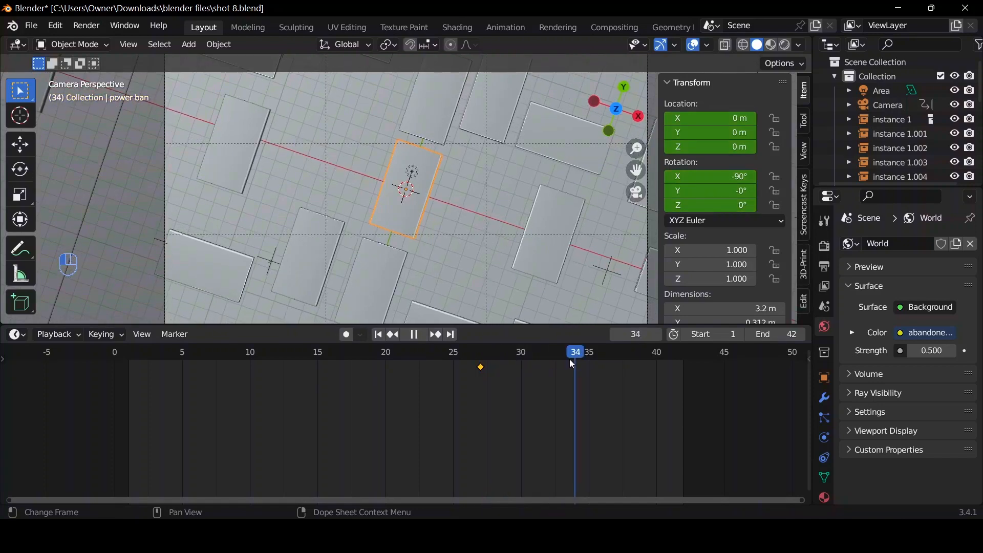
key(space)
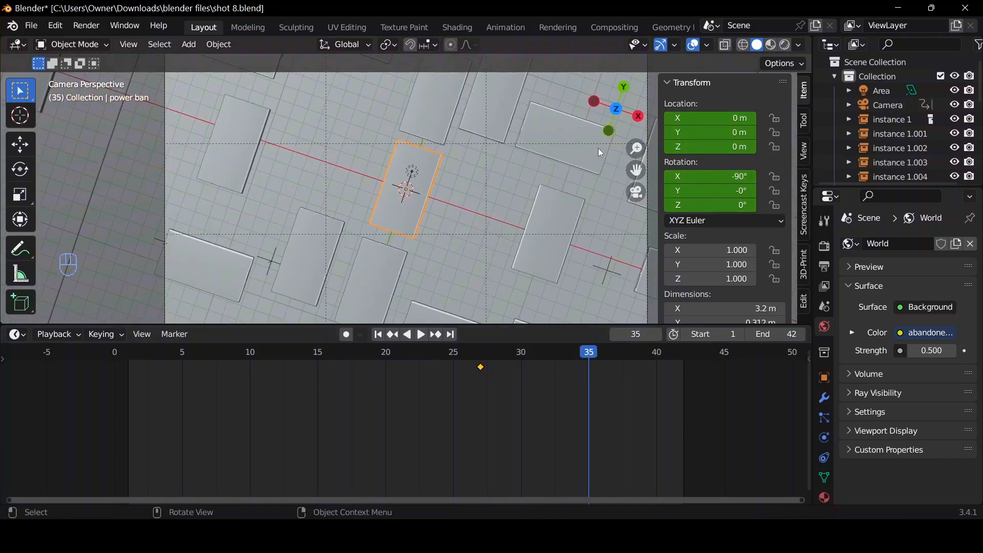
middle_drag(594, 156, 444, 225)
scroll(444, 225, down, 3)
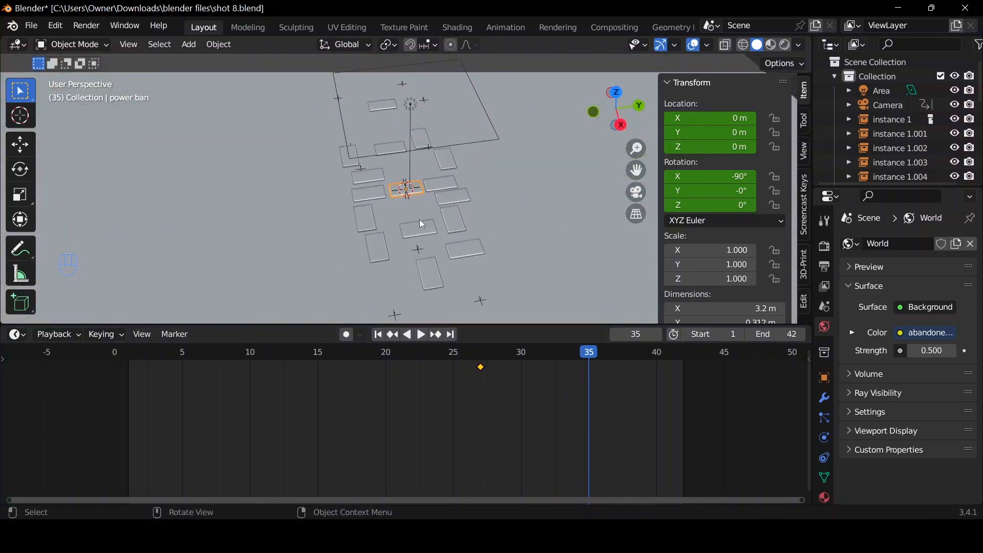
key(g)
key(z)
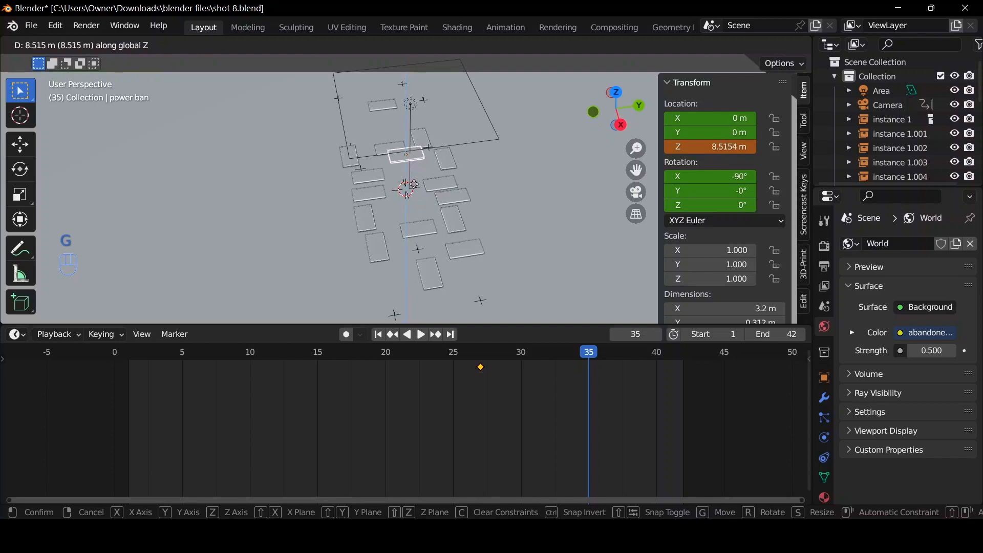
click(417, 189)
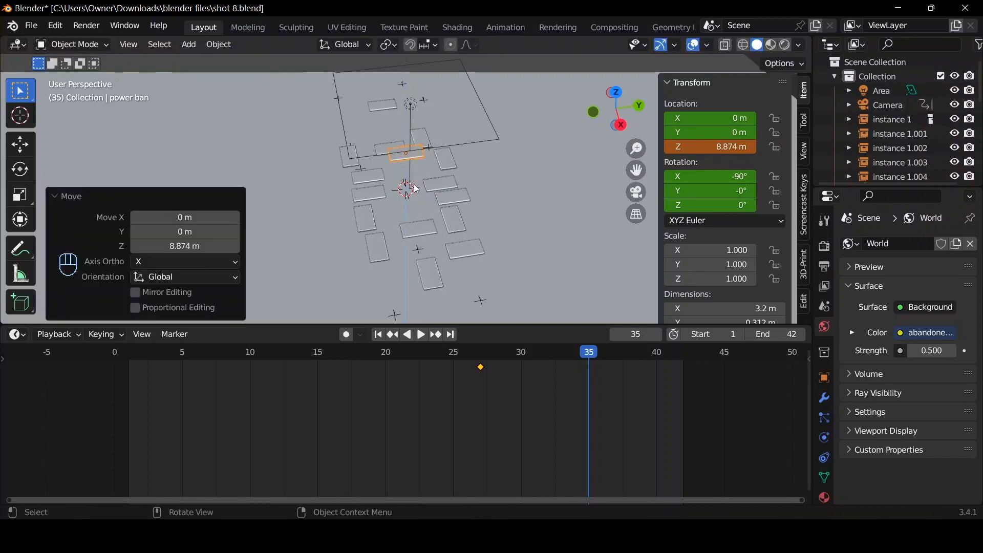
key(i)
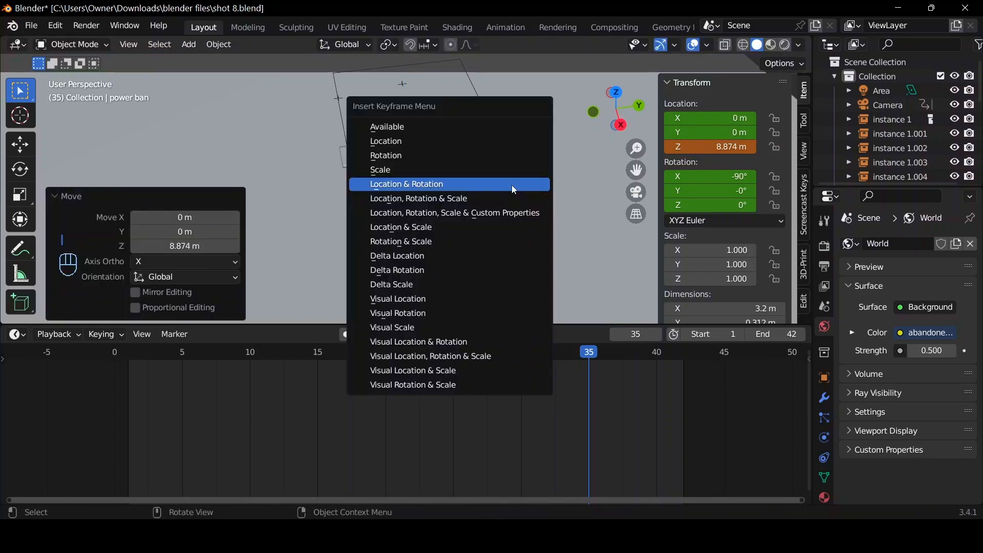
click(514, 190)
Play the animation from frame 1 in the camera view to check the power bank's rise.
click(634, 197)
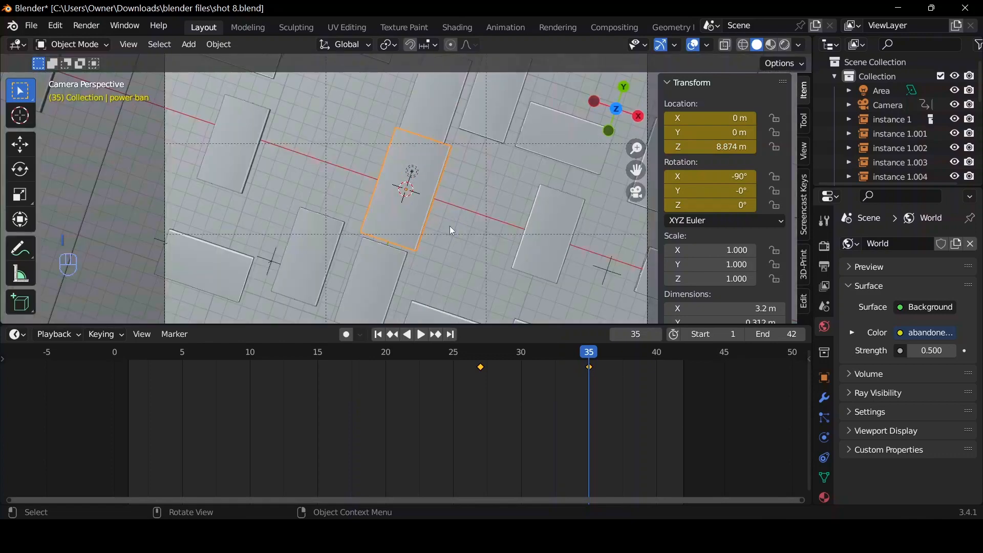
scroll(399, 399, down, 3)
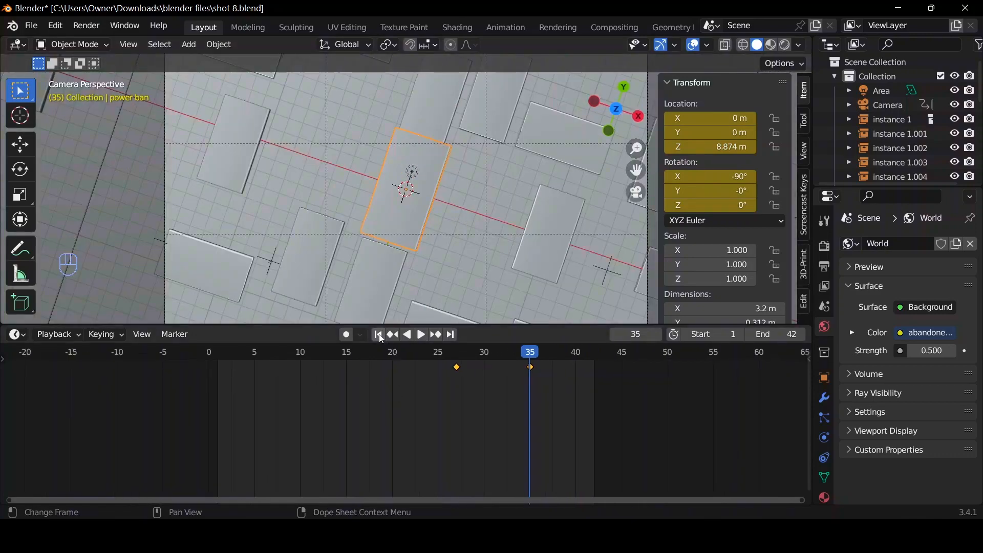
click(379, 336)
key(space)
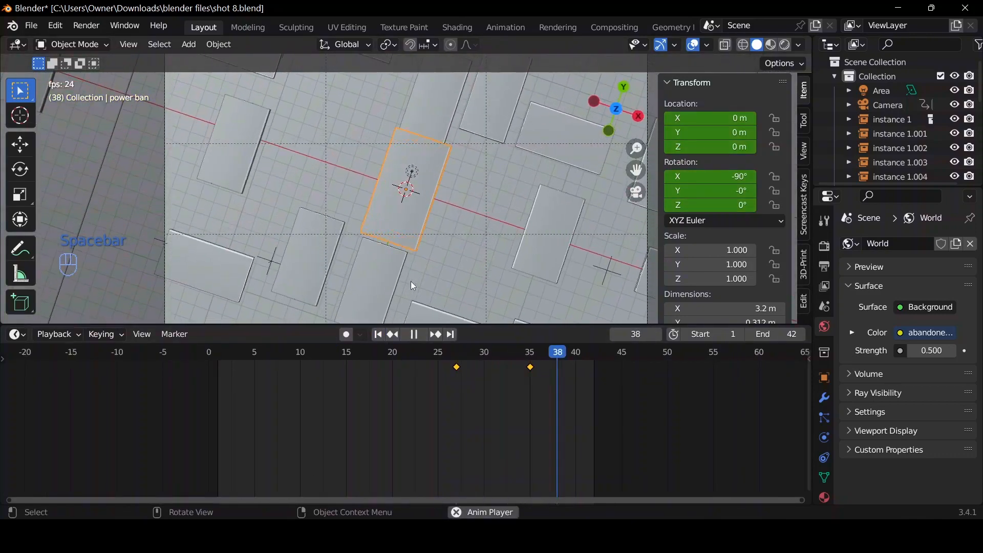
key(space)
key(space)
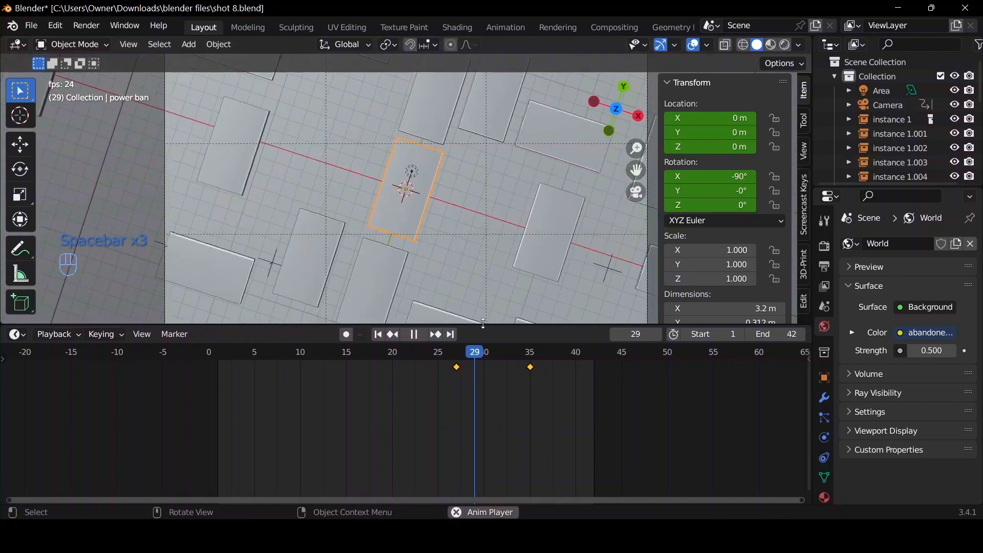
key(space)
key(space)
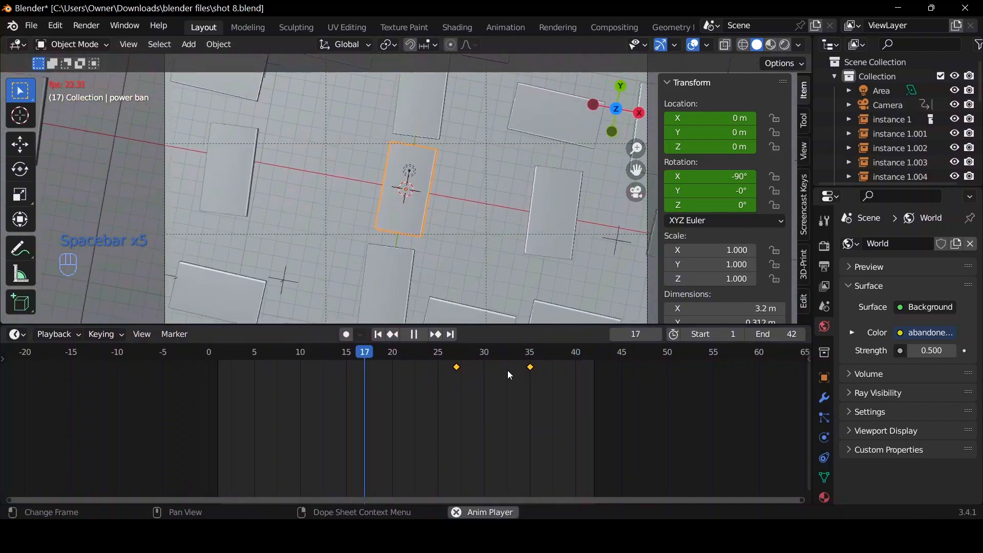
key(space)
At frame 35, raise the power bank further to about 17.85 m on Z and replace its Location & Rotation keyframe.
drag(560, 355, 530, 385)
drag(626, 106, 550, 56)
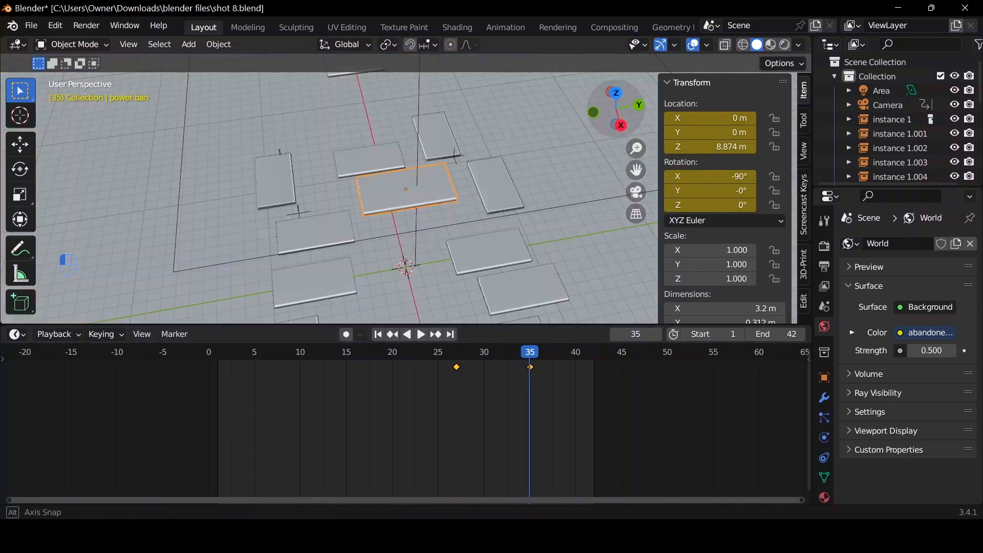
scroll(435, 167, down, 5)
scroll(443, 189, up, 4)
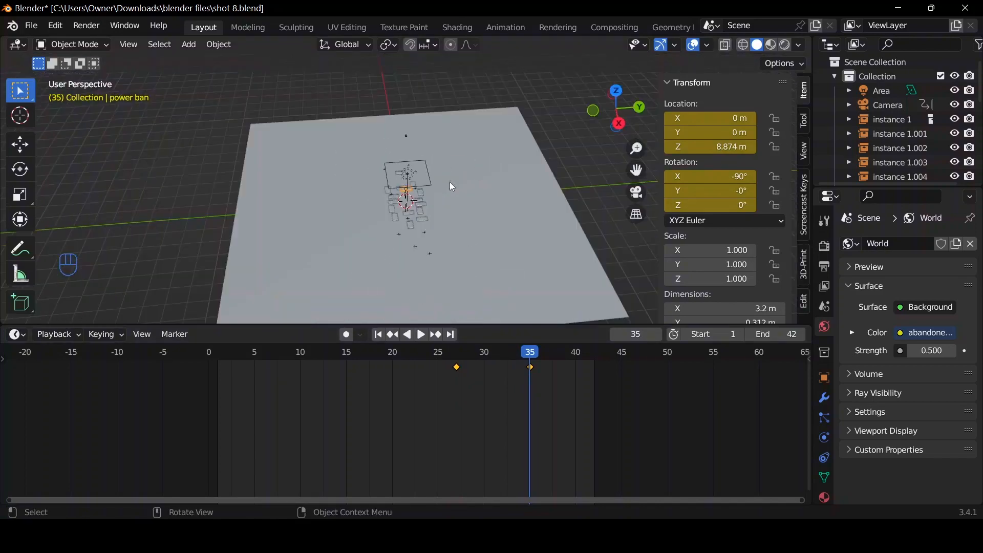
scroll(450, 183, up, 6)
scroll(420, 133, down, 4)
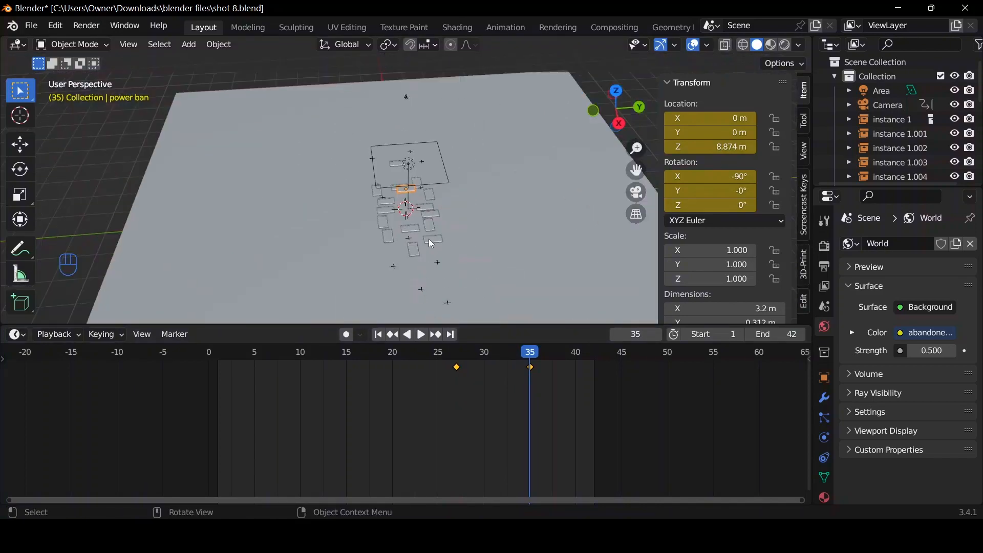
scroll(429, 240, up, 2)
key(g)
key(z)
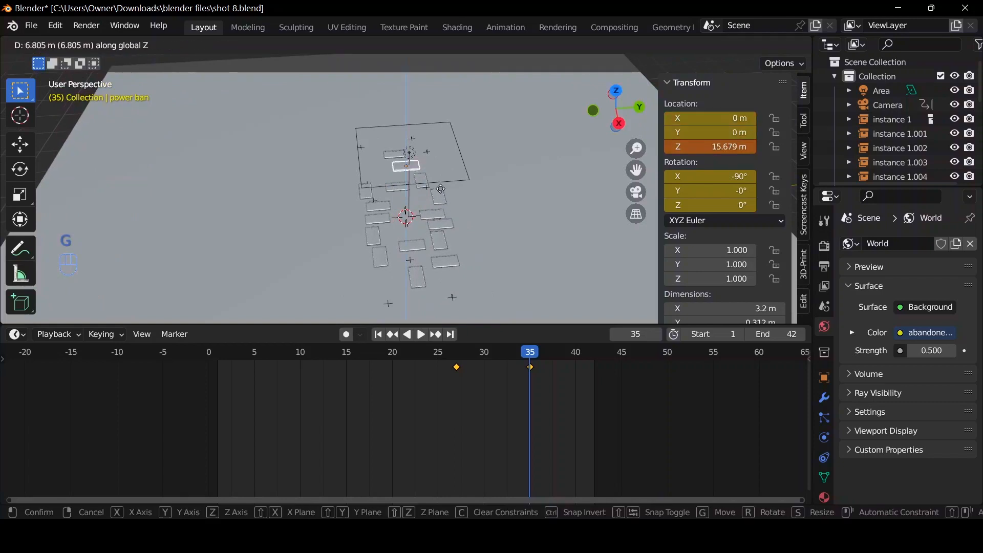
click(530, 188)
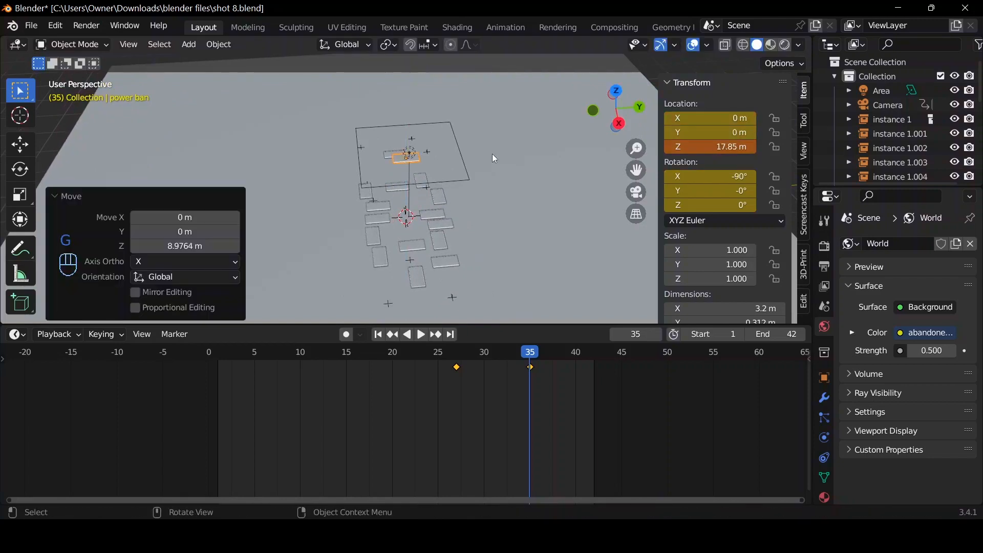
key(i)
click(518, 157)
Select the area light above the power banks and raise it along Z to about 50.1 m.
scroll(507, 167, down, 5)
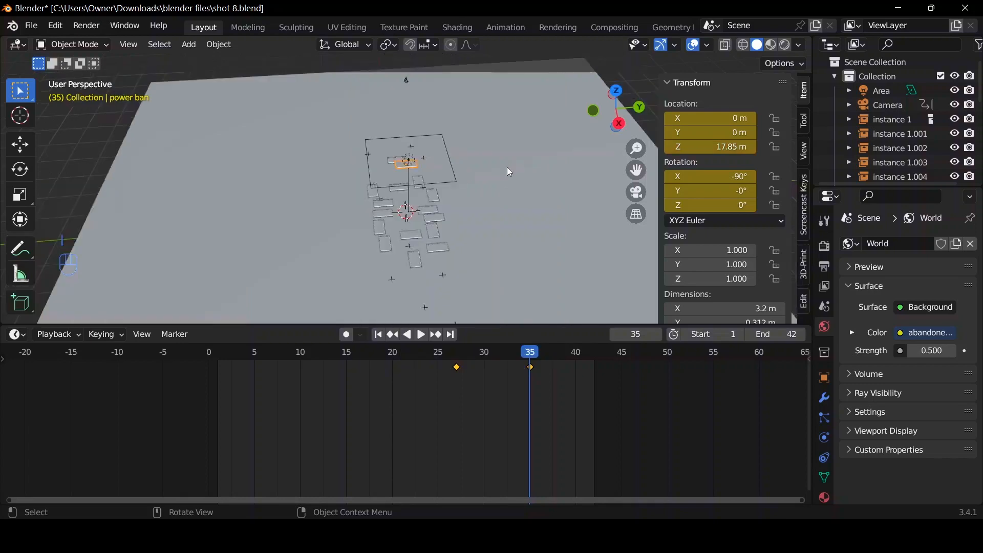
click(427, 180)
click(425, 180)
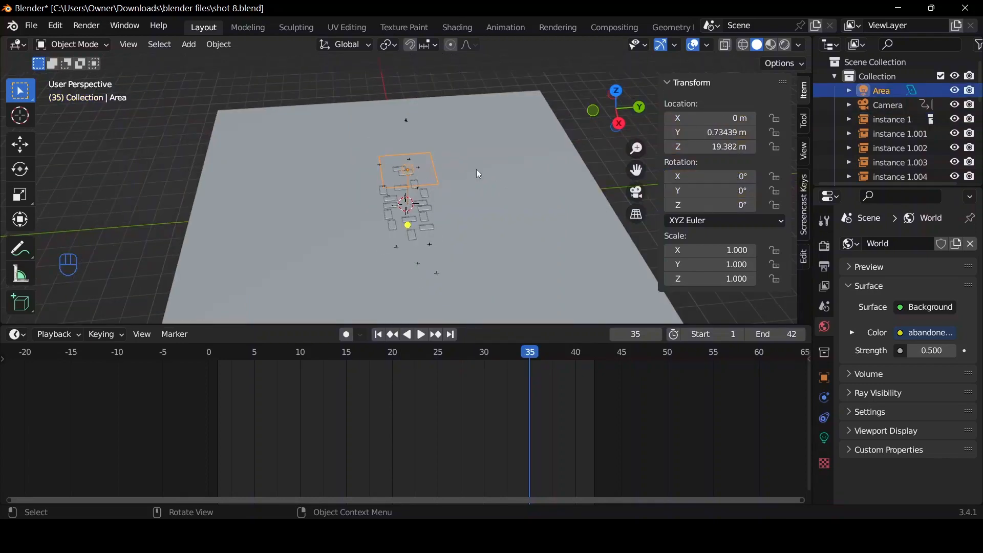
key(g)
key(z)
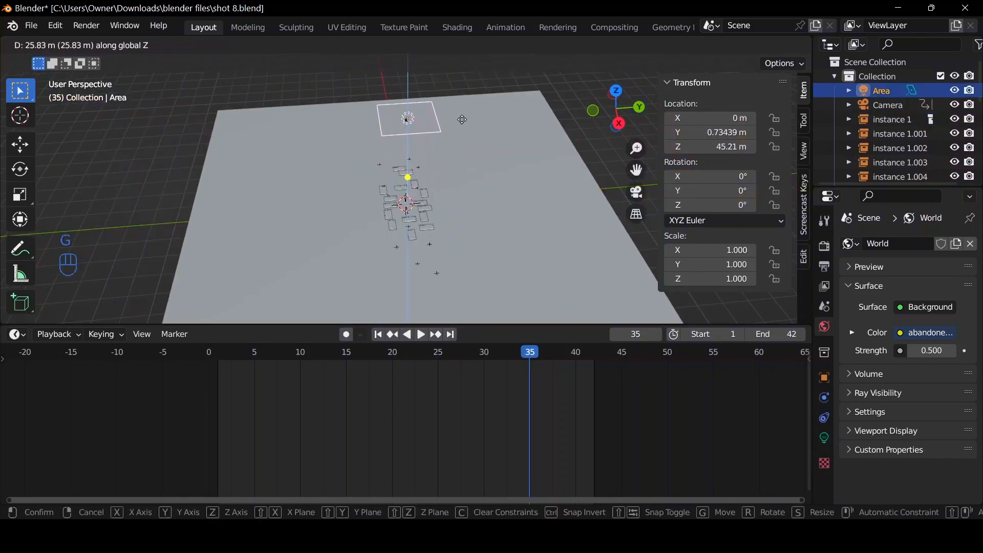
click(465, 127)
Play the animation in the camera view to check the shot with the raised light.
click(638, 198)
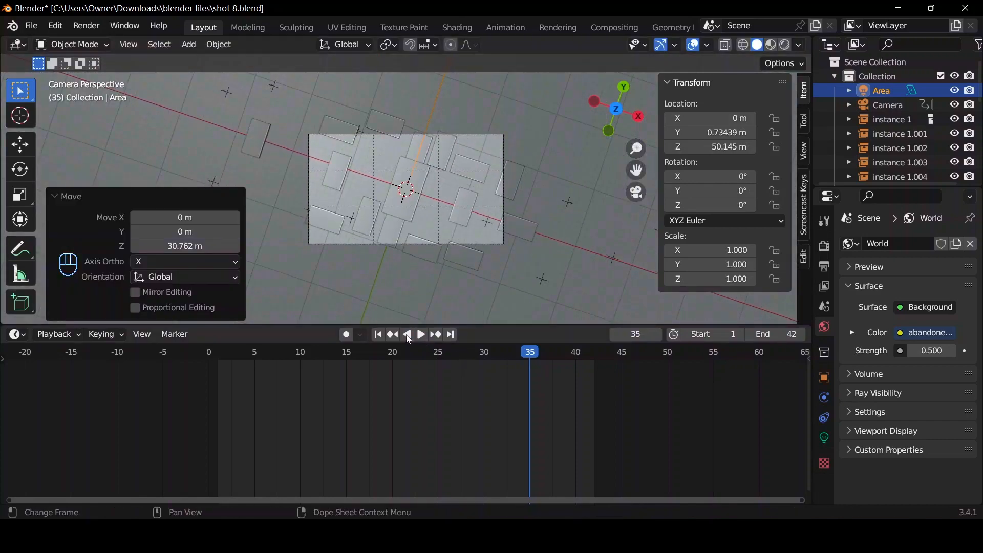
key(space)
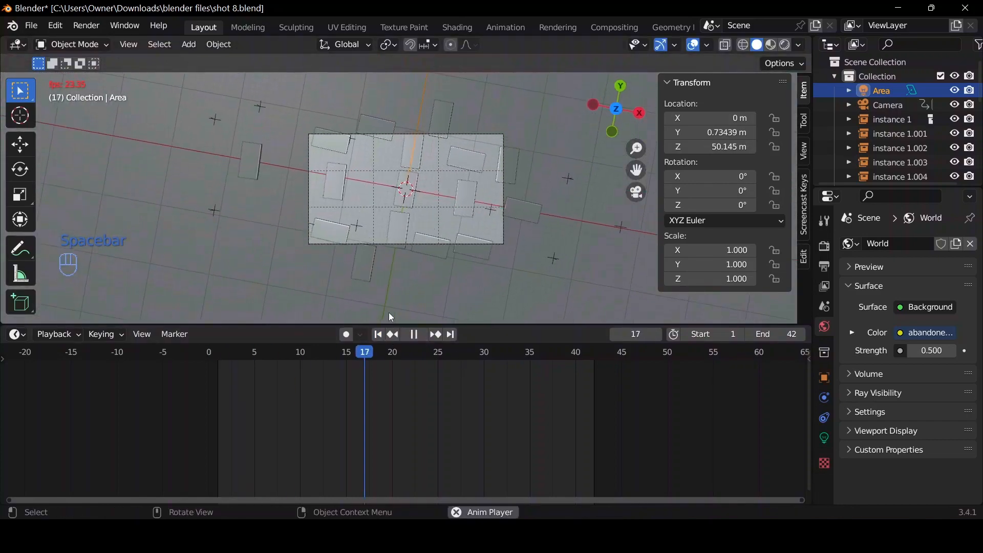
key(space)
Select the central power bank and scrub to frame 35 to inspect its raised position in the camera view.
key(space)
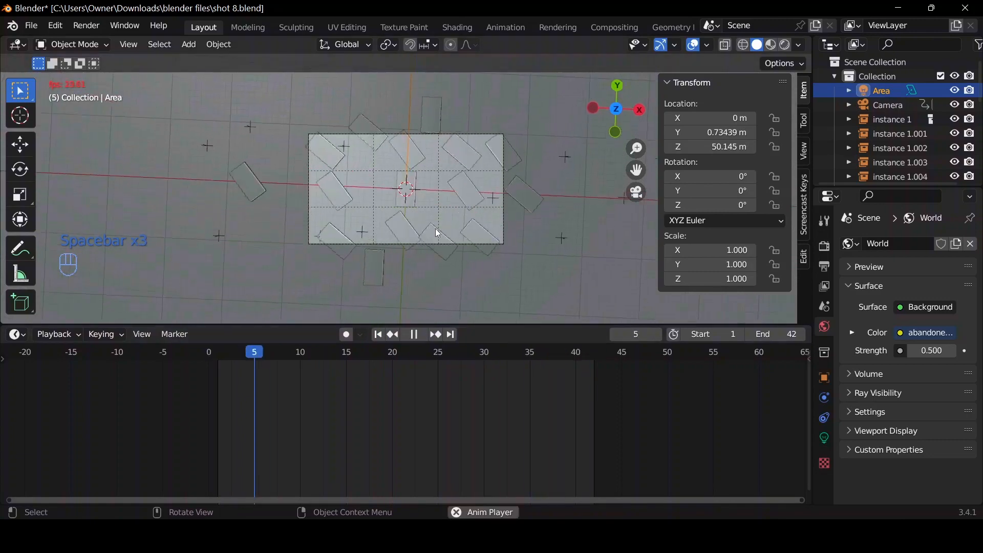
click(399, 200)
key(space)
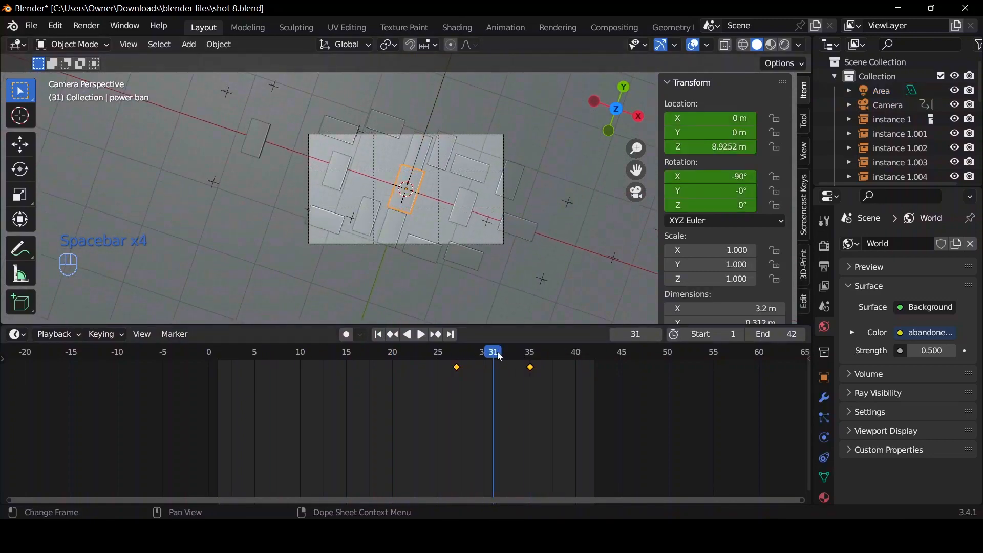
drag(501, 358, 524, 365)
scroll(496, 253, up, 2)
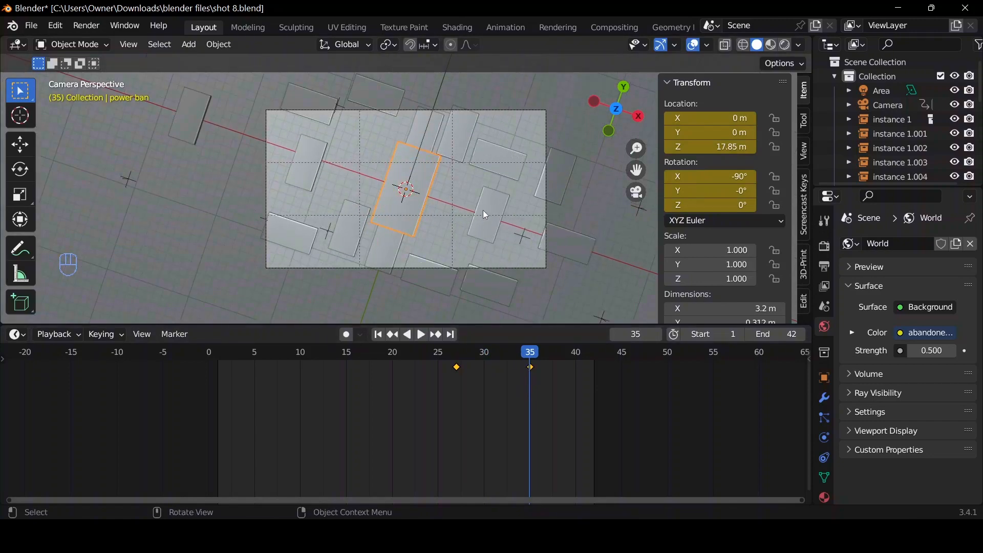
At frame 35, freely rotate the central power bank to about -123° X, -52.6° Y and 16.5° Z and keyframe it.
key(r)
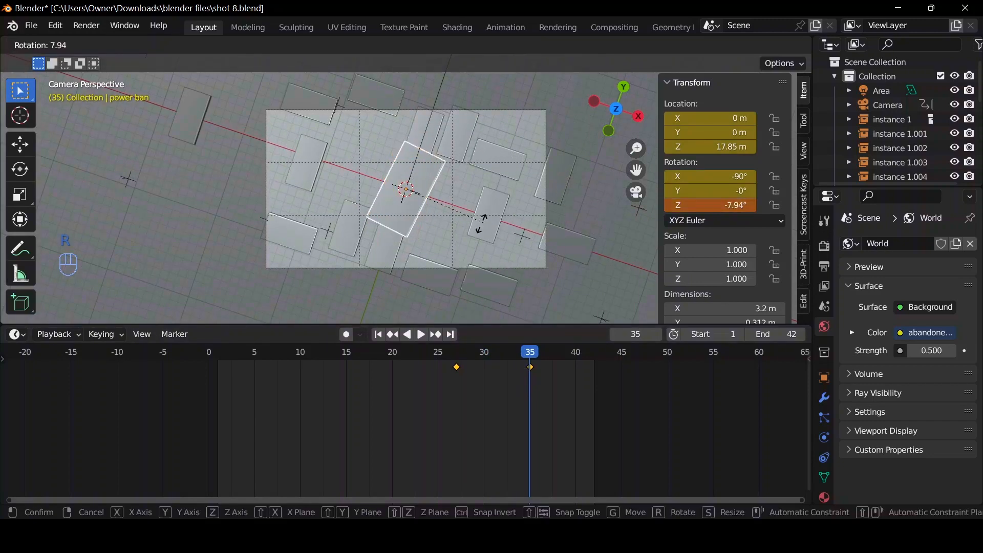
key(r)
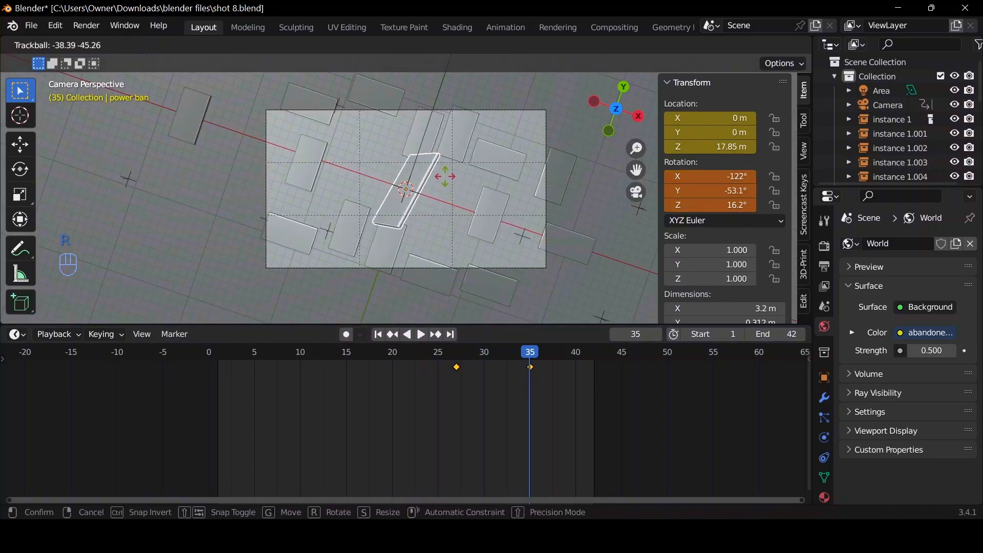
click(448, 181)
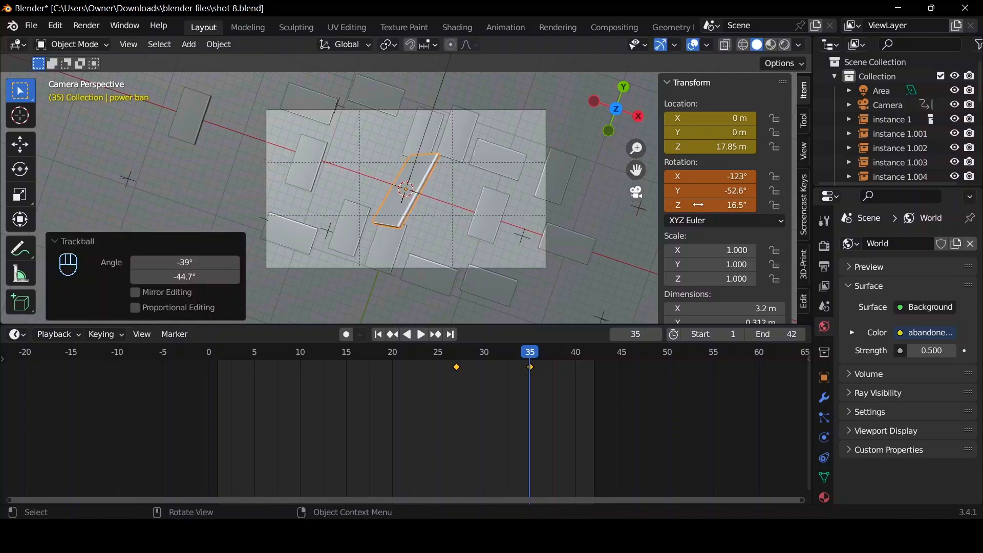
Play the animation in the camera view to check the power bank's tilt as it rises.
key(space)
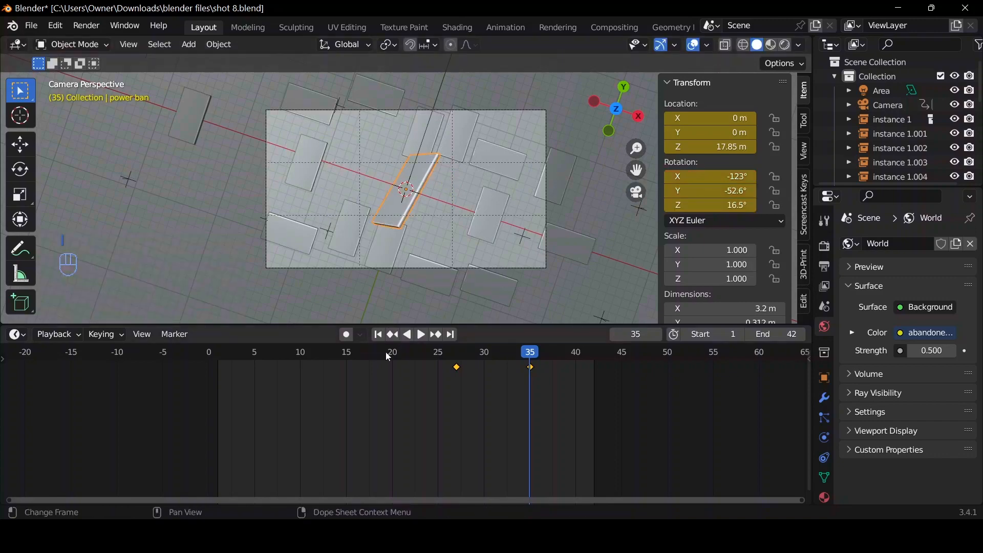
key(space)
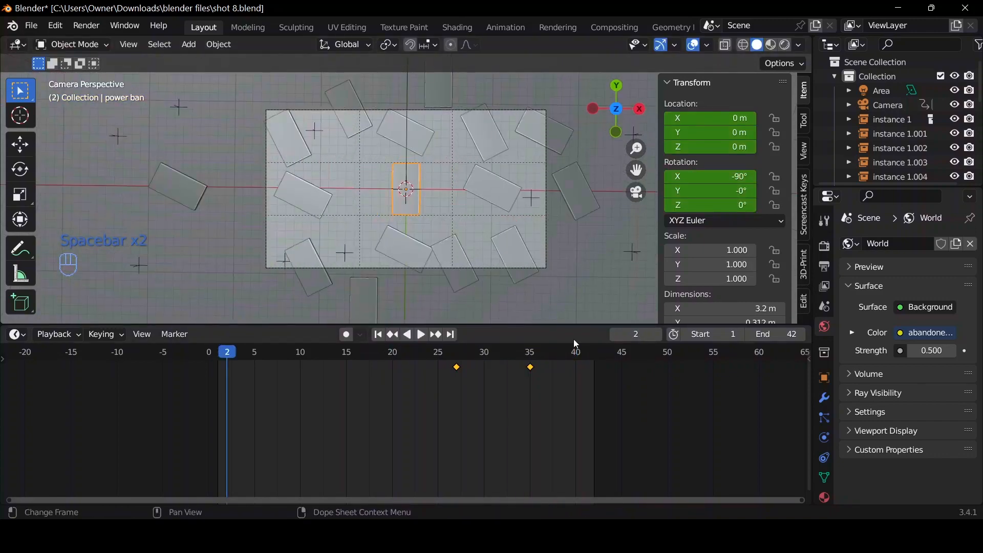
click(539, 352)
key(space)
key(space)
key(space)
key(space)
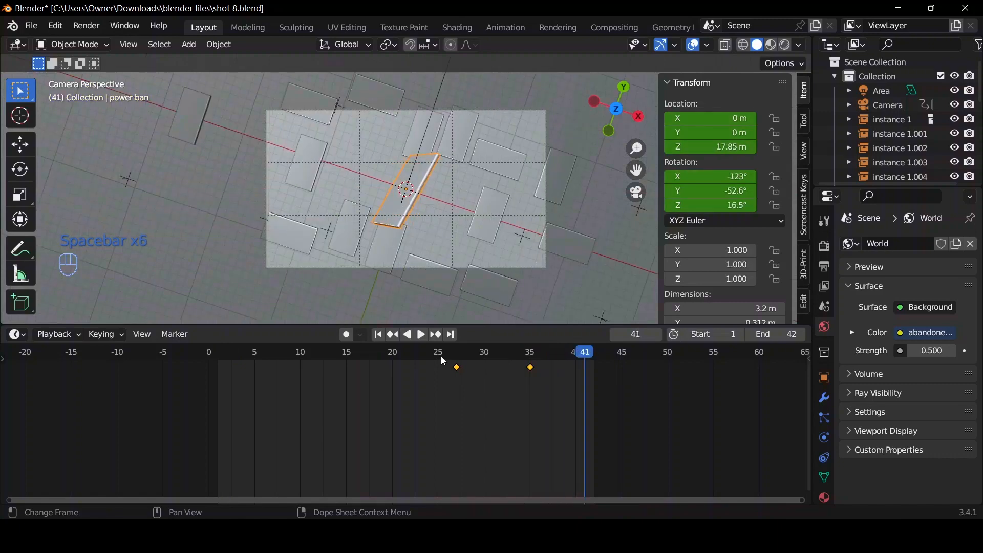
Set the power bank's keyframes to Bezier interpolation and display its individual transform channels in the Graph Editor.
key(t)
click(499, 383)
key(ctrl+Tab)
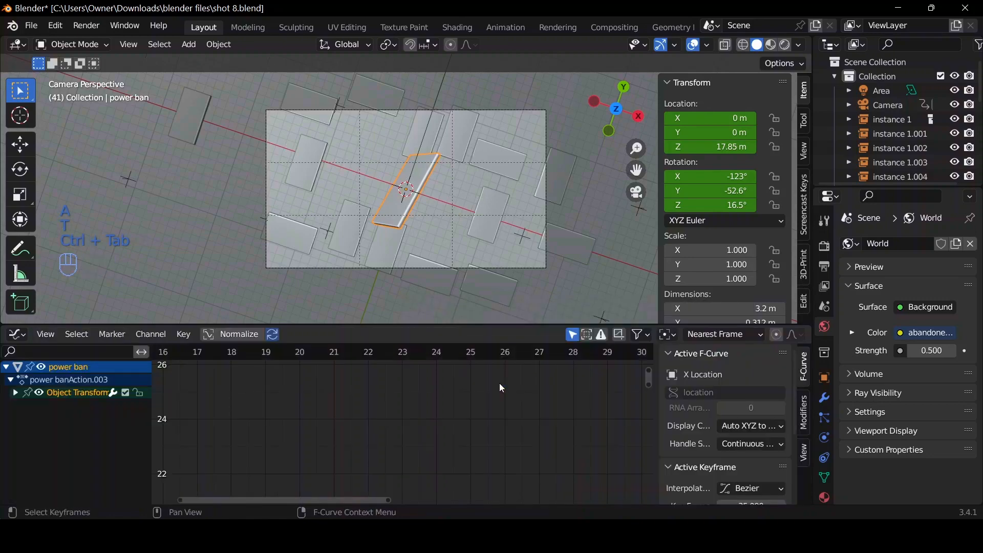
key(Home)
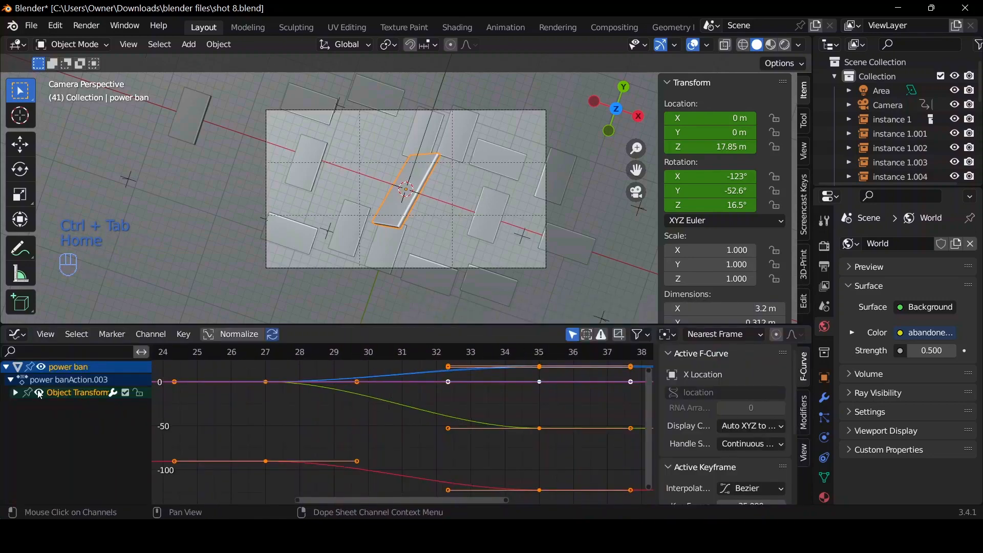
click(15, 393)
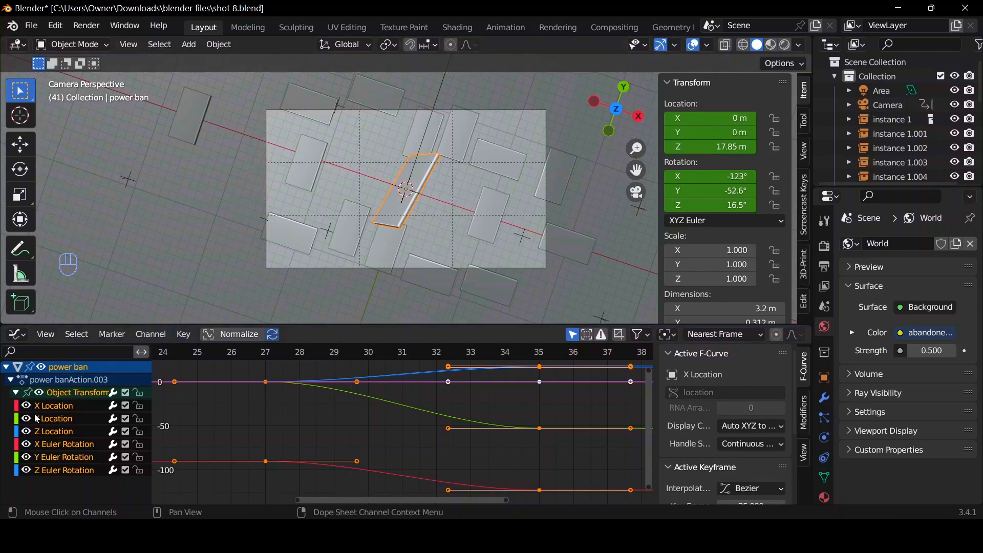
Isolate the power bank's Z Location curve by hiding the other location and rotation channels.
drag(27, 406, 28, 425)
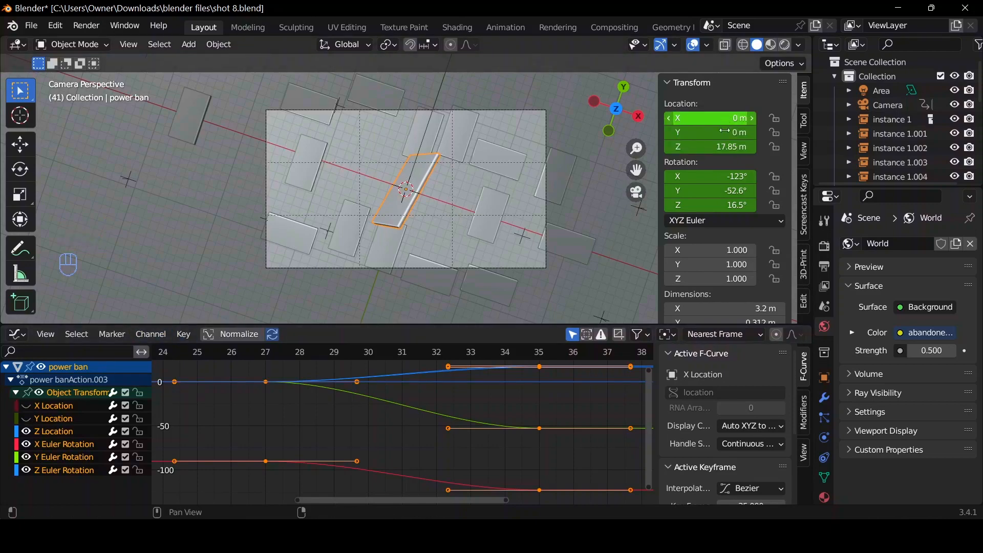
click(42, 435)
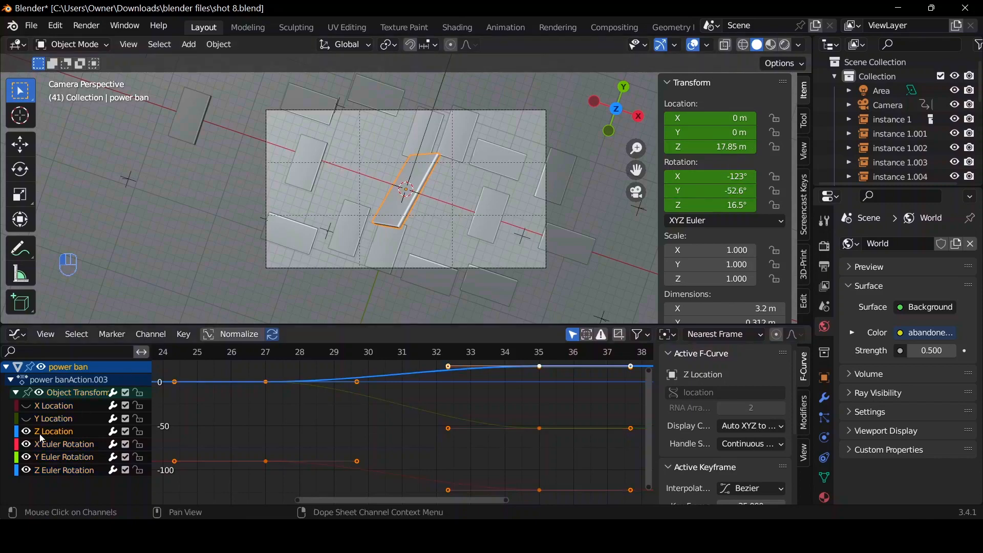
drag(28, 449, 29, 464)
click(32, 474)
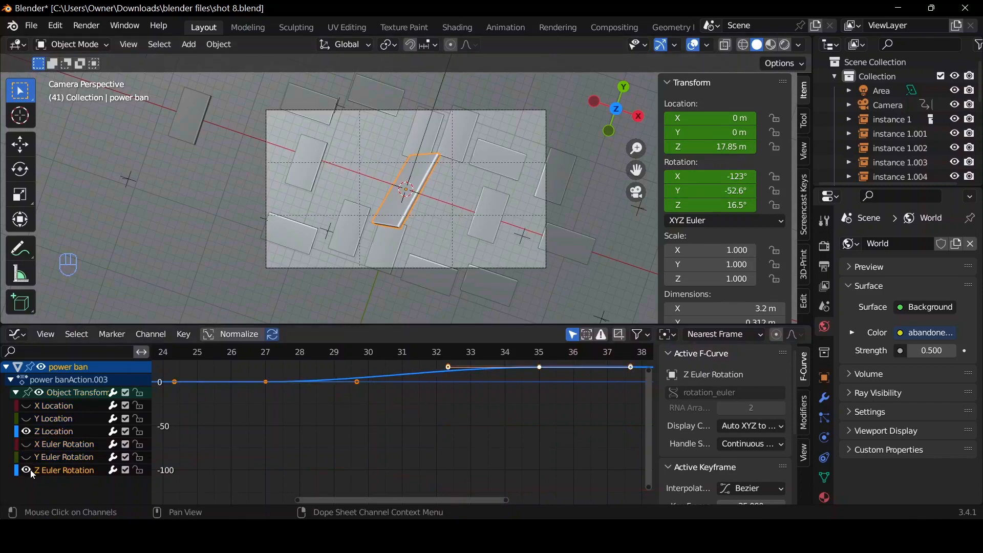
click(26, 471)
click(53, 432)
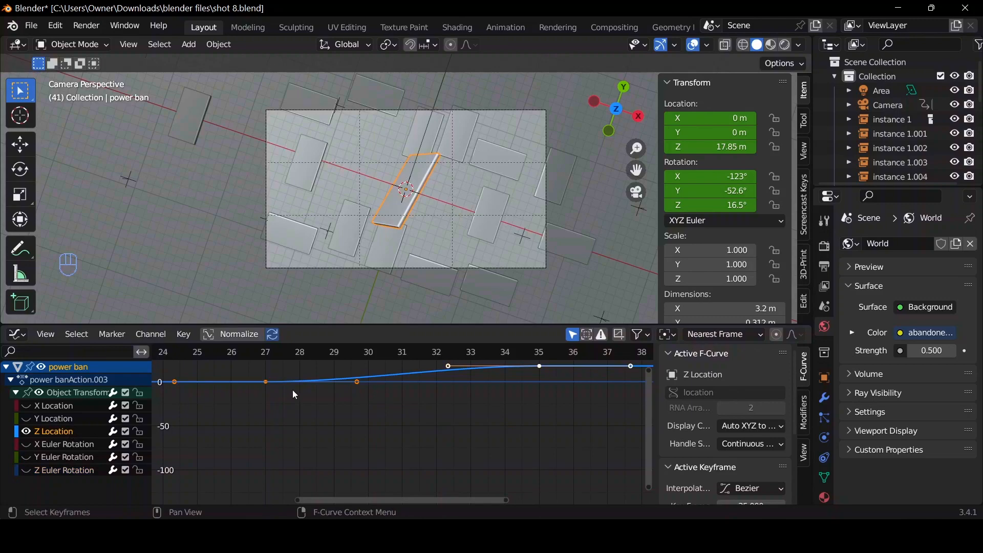
Reshape the Z Location curve by moving the frame 27 keyframe's outgoing handle straight above it, up about 12.6, for a fast start.
key(Home)
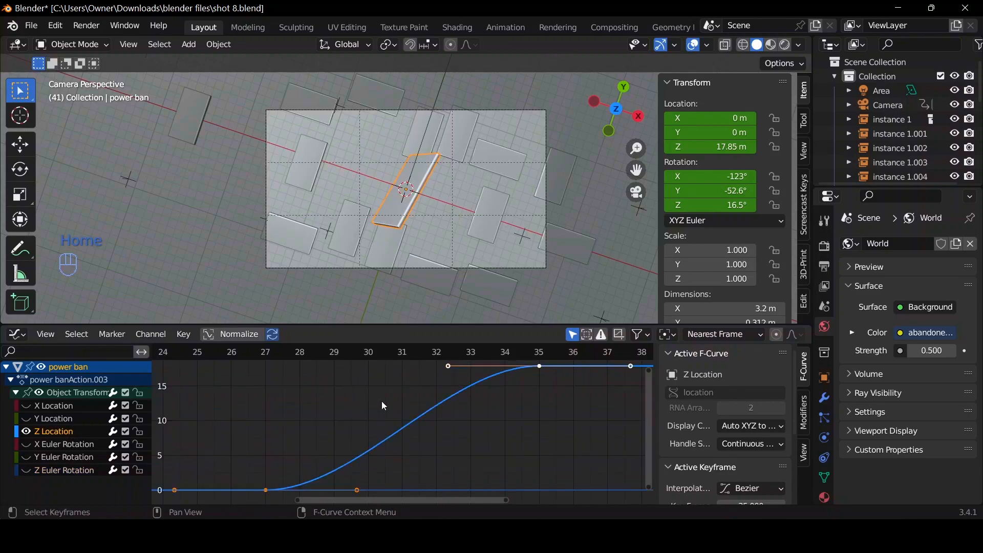
click(359, 490)
key(g)
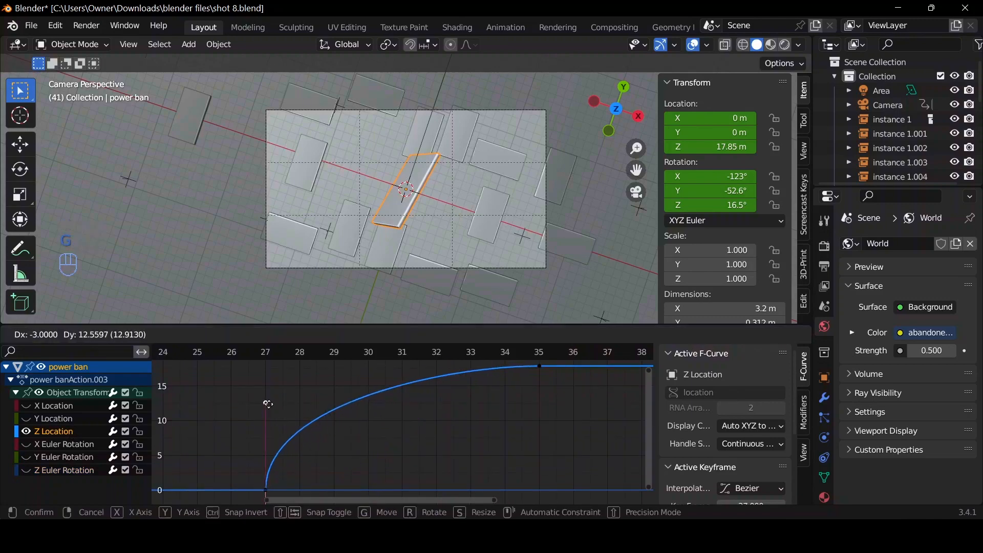
click(290, 410)
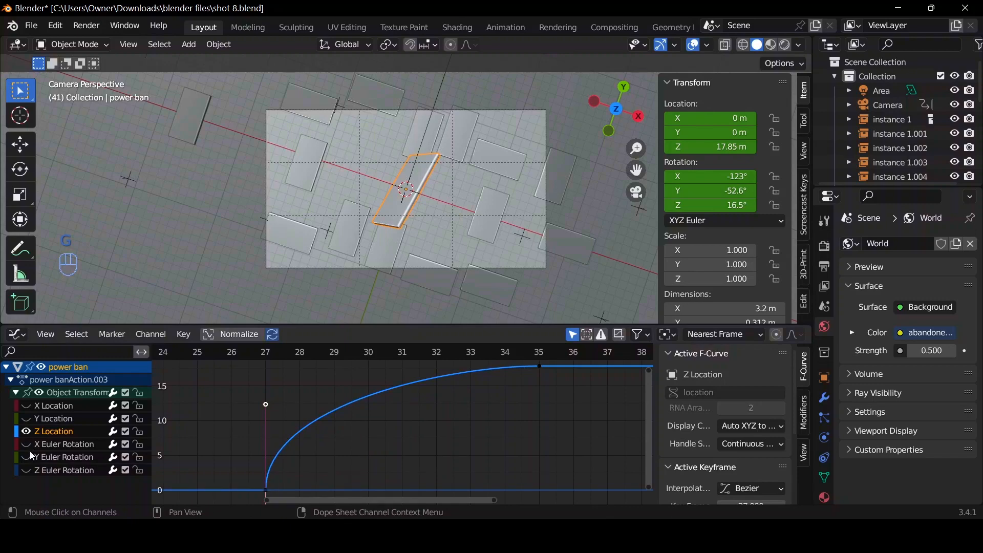
Isolate the X Euler Rotation curve and pull the frame 27 keyframe's outgoing handle straight below it, down about 28.7.
click(25, 433)
click(25, 445)
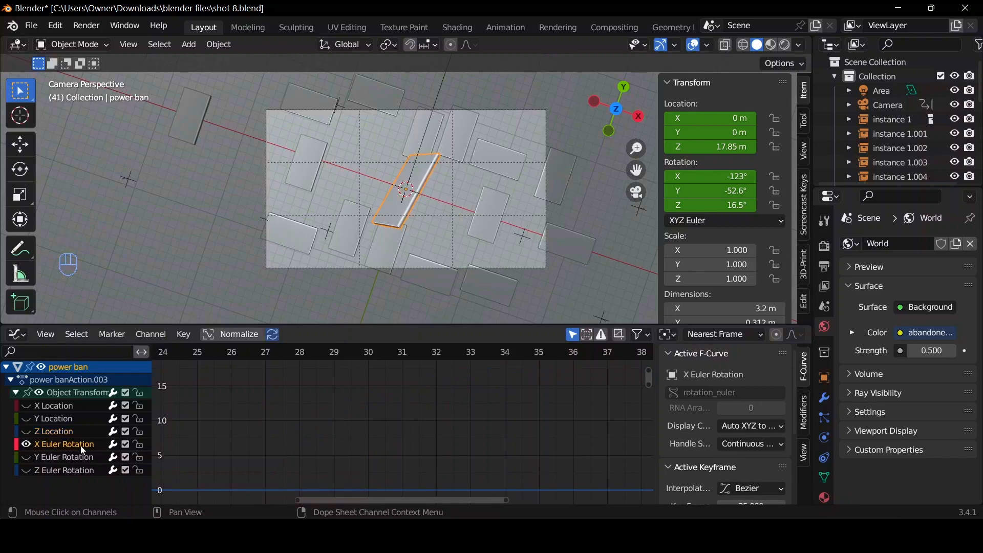
key(Home)
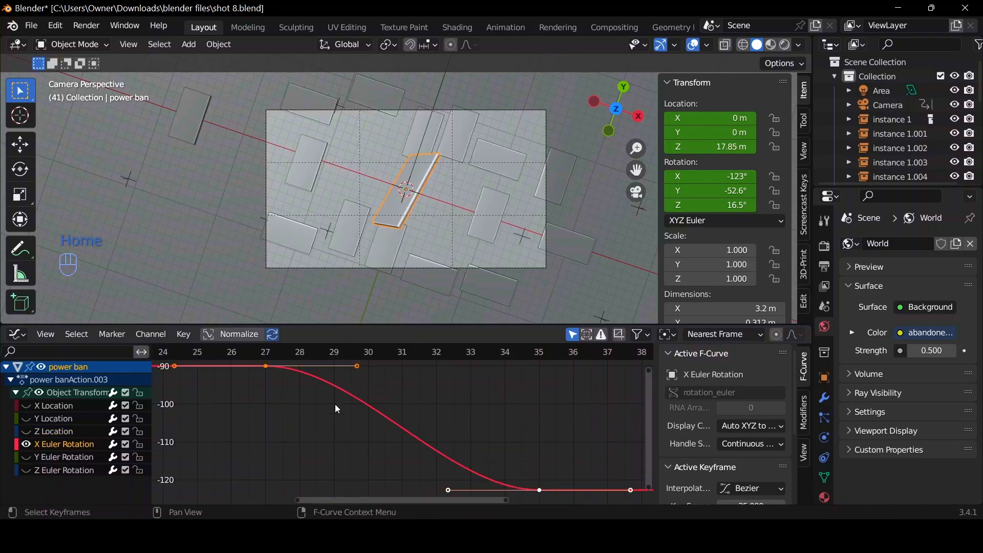
click(360, 367)
key(g)
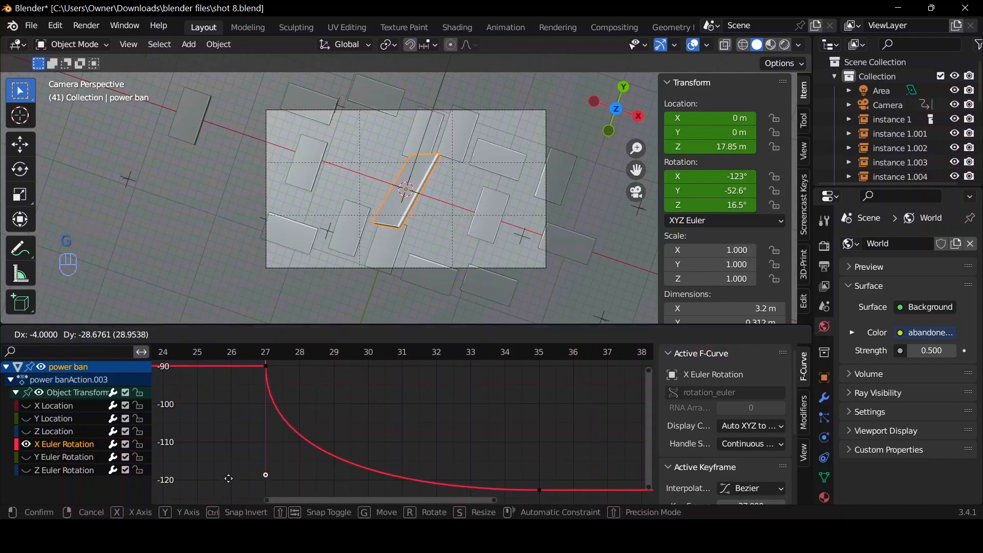
click(225, 478)
Isolate the Y Euler Rotation curve and pull the frame 27 keyframe's outgoing handle straight below it, down about 34.
click(26, 445)
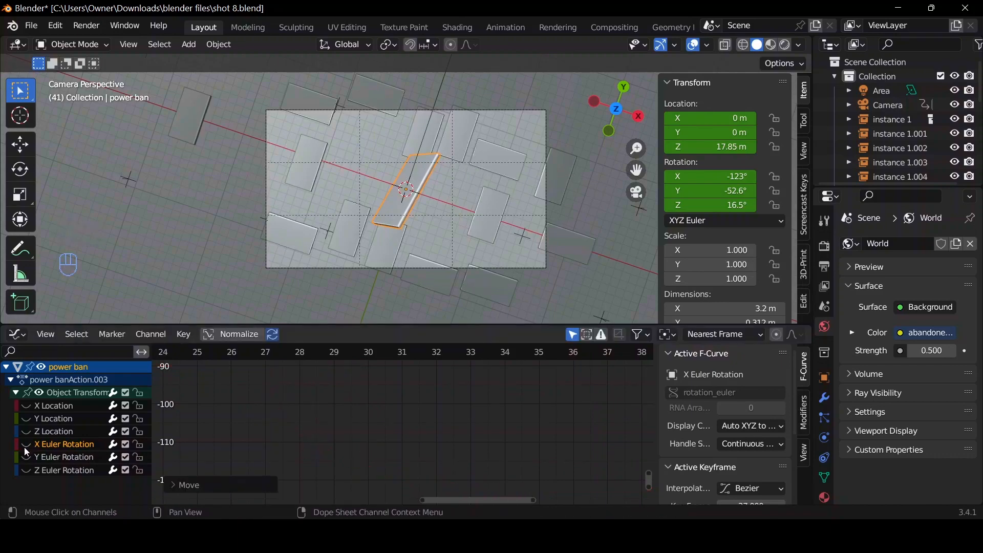
click(25, 458)
key(Home)
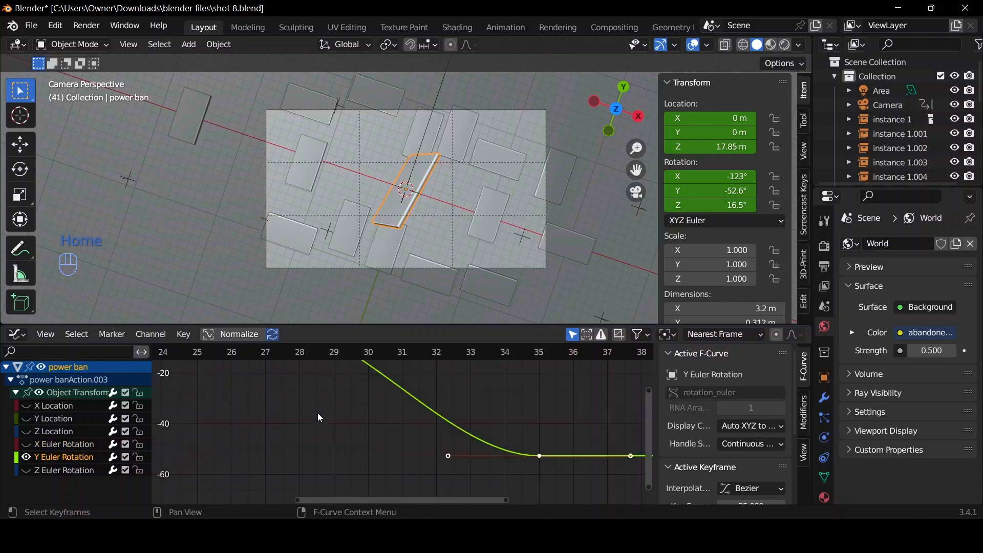
click(358, 367)
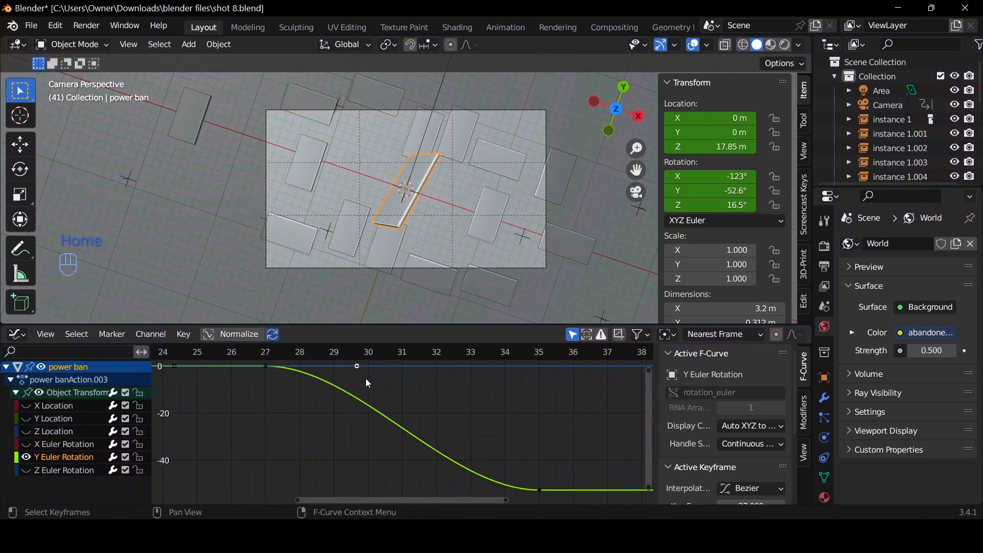
key(g)
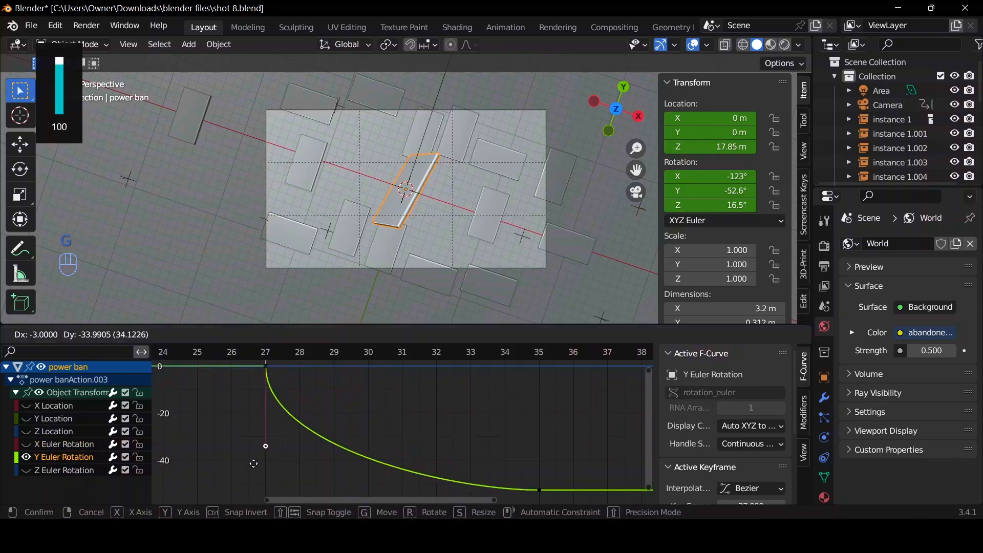
click(253, 463)
Isolate the Z Euler Rotation curve and move the frame 27 keyframe's outgoing handle straight above it, up about 12.4.
click(26, 457)
click(27, 470)
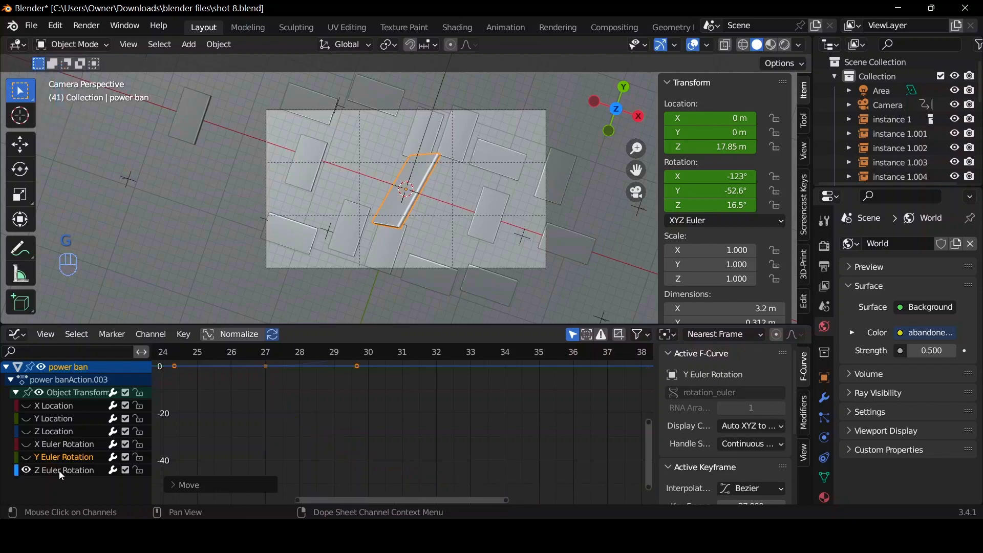
click(60, 471)
key(Home)
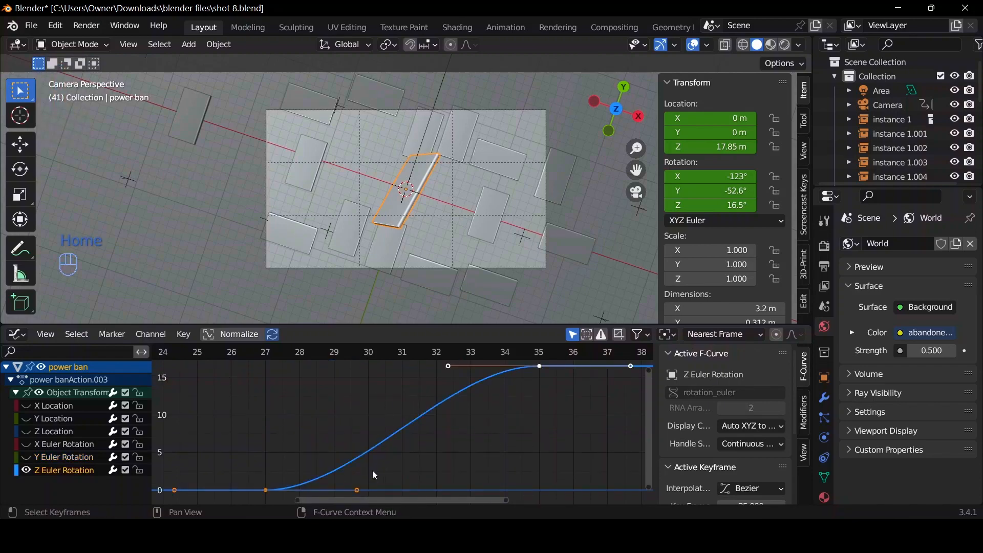
click(358, 489)
key(g)
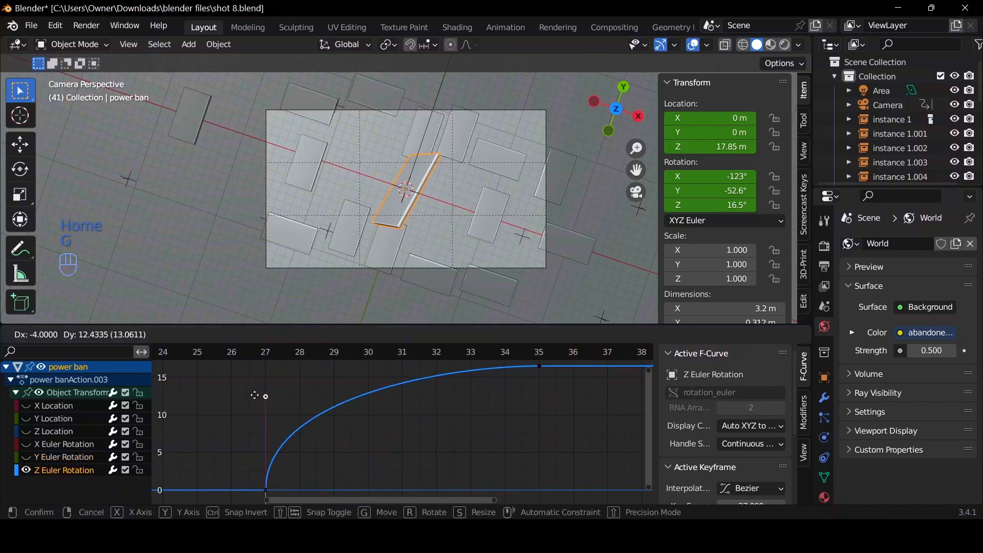
click(345, 389)
Return to the Timeline and play the animation from frame 1 to check the eased motion.
key(ctrl+Tab)
click(378, 335)
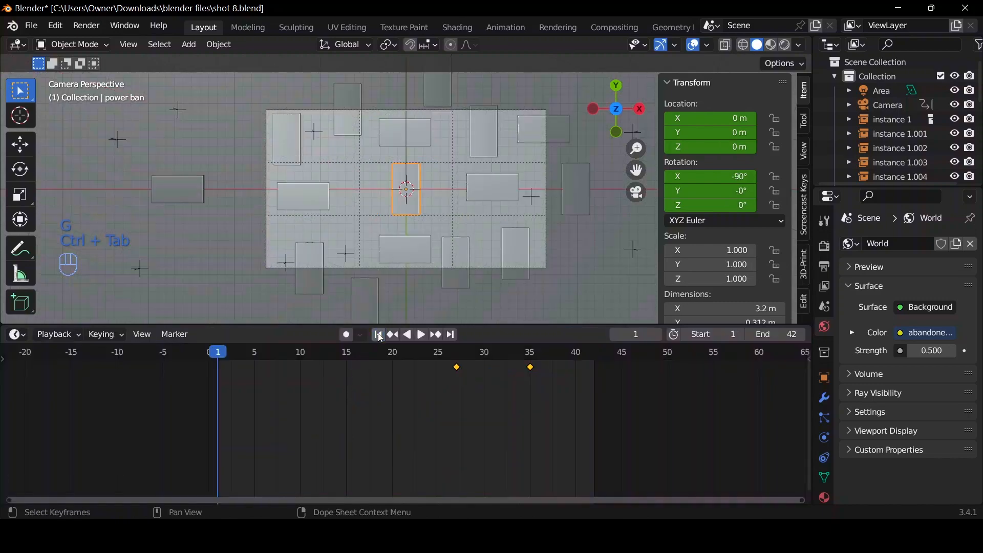
key(space)
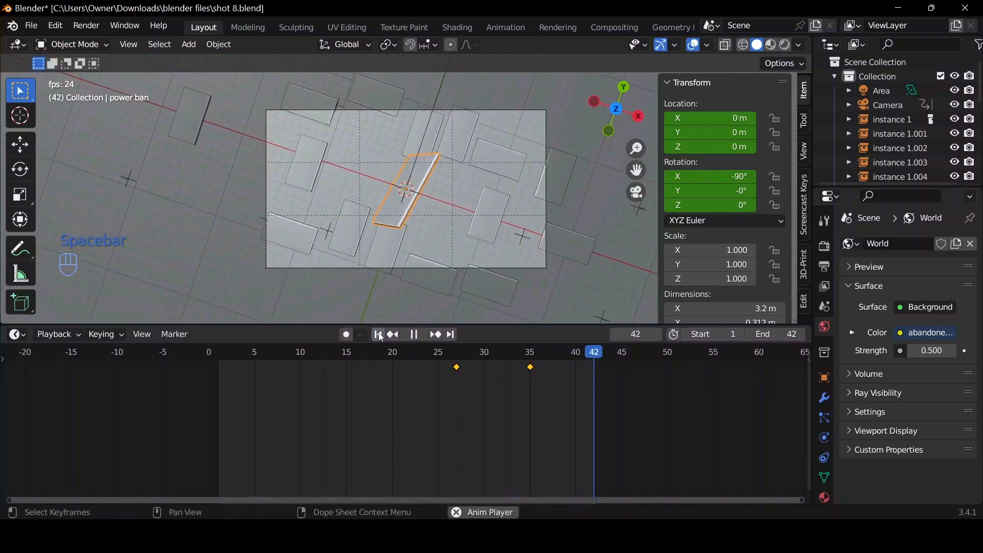
key(space)
Set the camera's Passepartout to 1.000 in its viewport display settings.
click(886, 106)
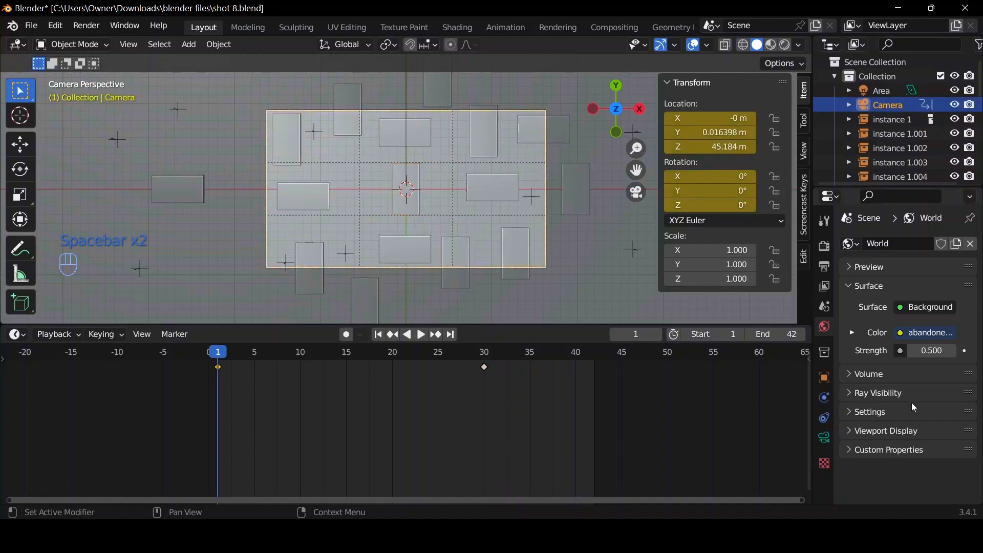
click(825, 439)
scroll(876, 462, down, 5)
drag(932, 460, 964, 460)
Preview the animation through the camera in rendered shading with the viewport overlays hidden.
click(785, 50)
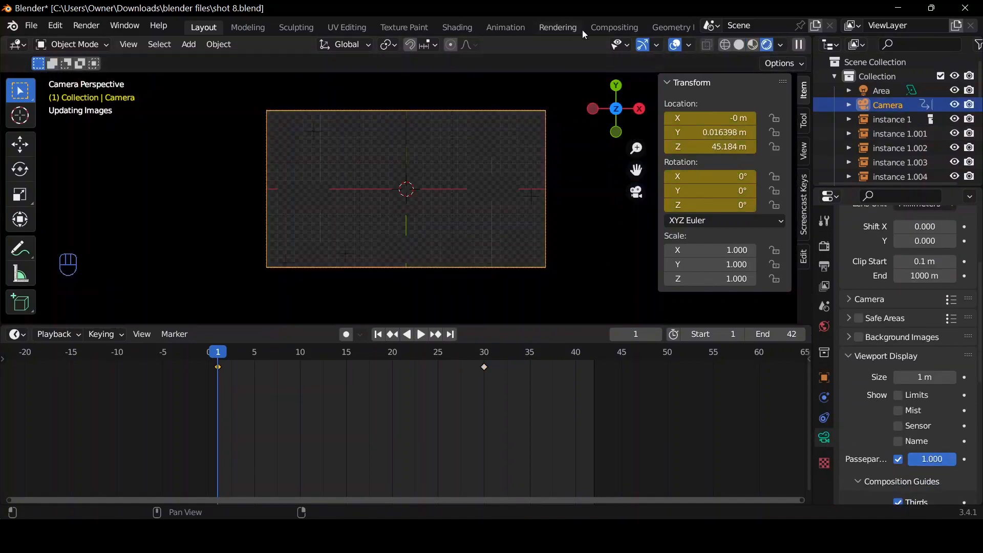
click(676, 47)
key(space)
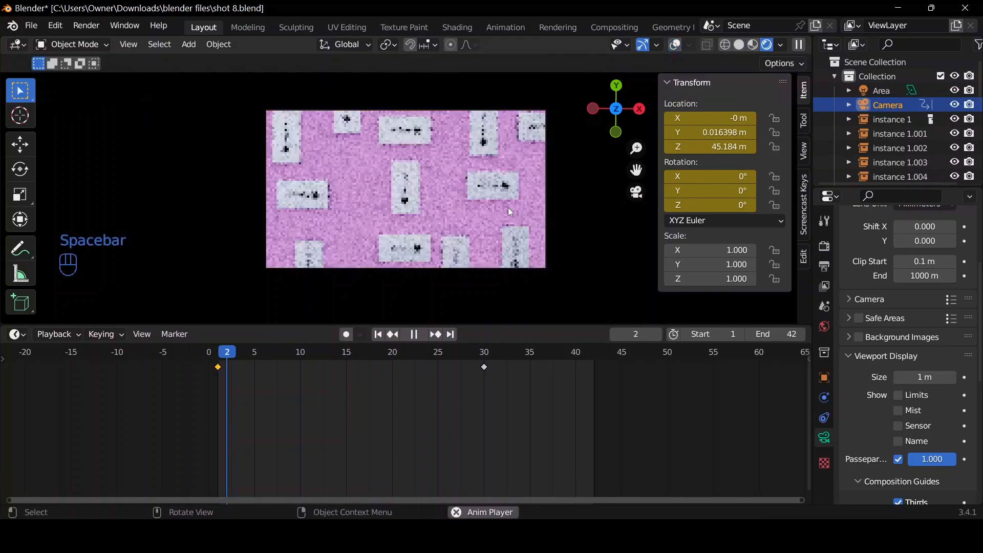
key(space)
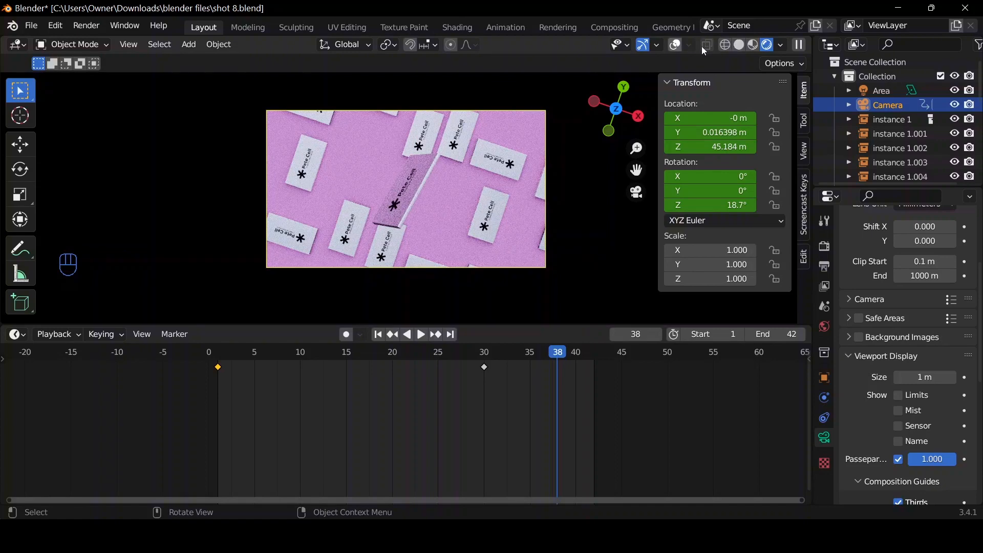
Restore overlays and solid shading, play the animation while viewing the scene from outside the camera, and return to the camera view.
click(674, 45)
click(738, 45)
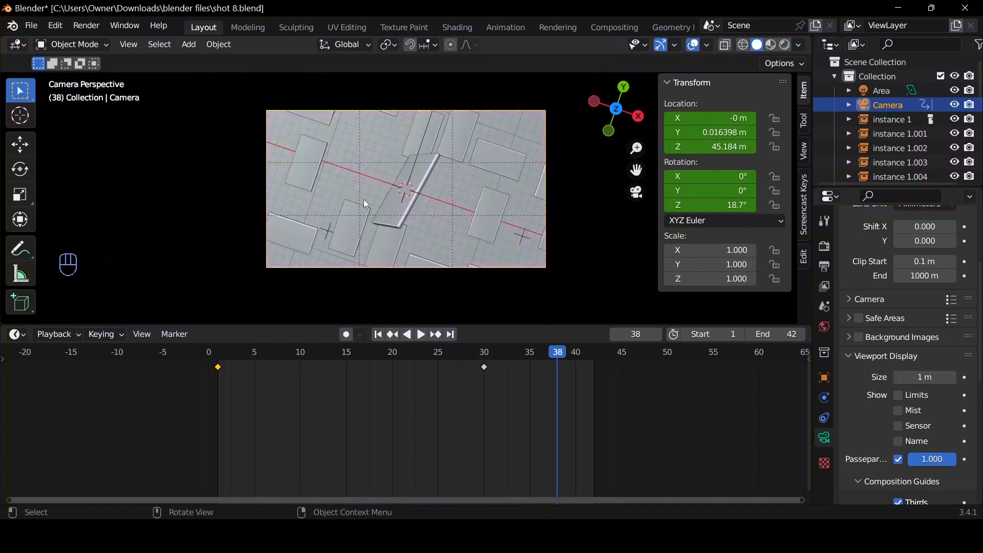
key(space)
drag(636, 95, 632, 122)
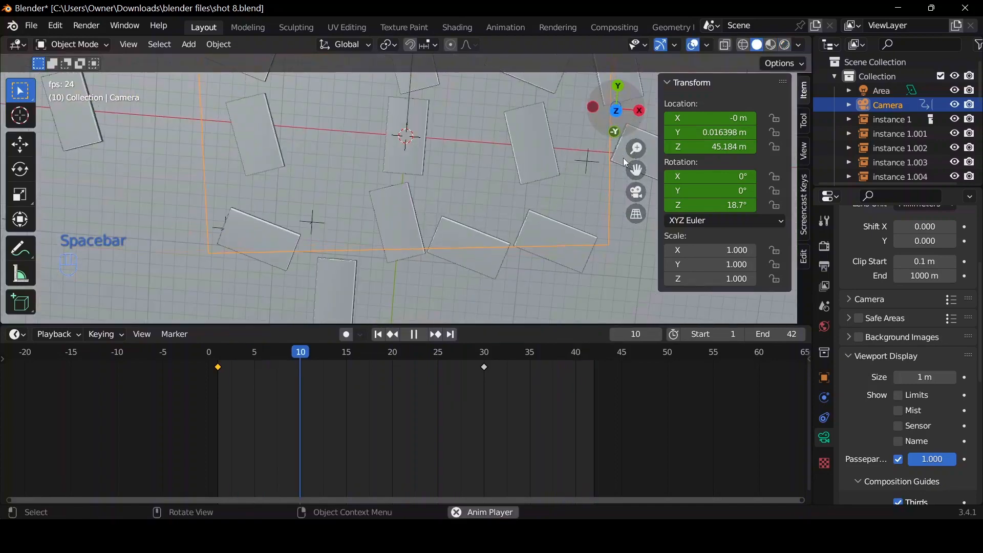
key(space)
click(637, 194)
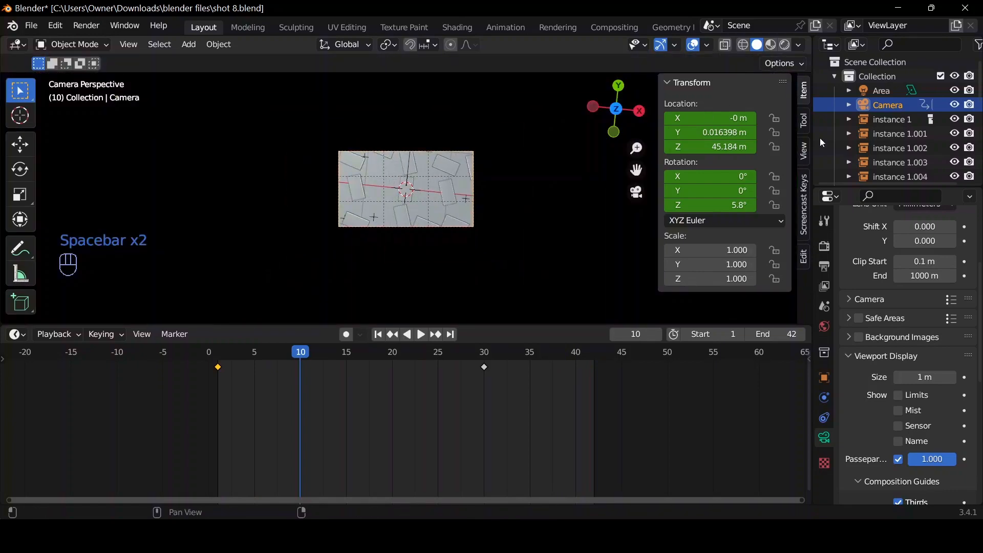
Examine the power banks' rotation from the top view by playing from frame 1 and scrubbing back to frame 10.
drag(597, 125, 601, 127)
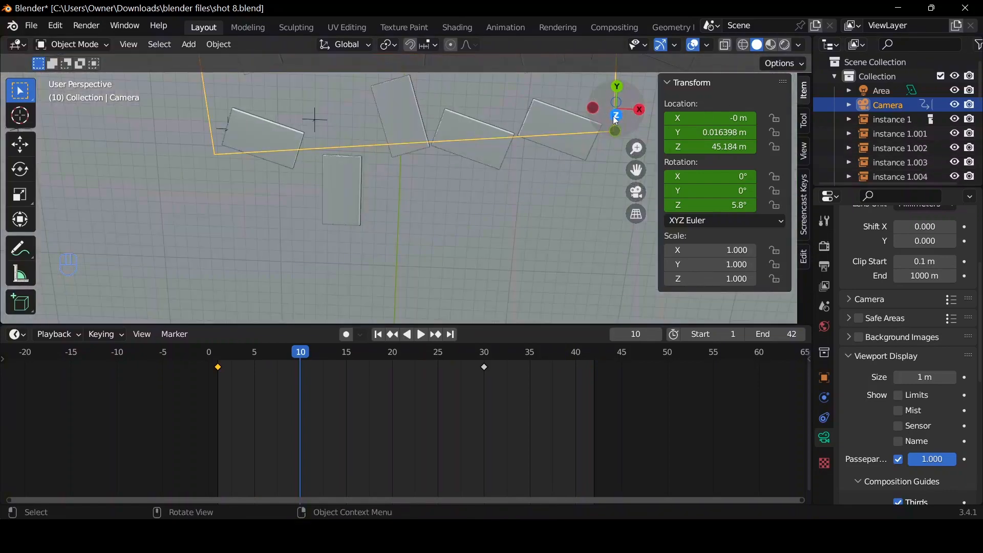
click(617, 117)
drag(296, 353, 217, 353)
click(303, 194)
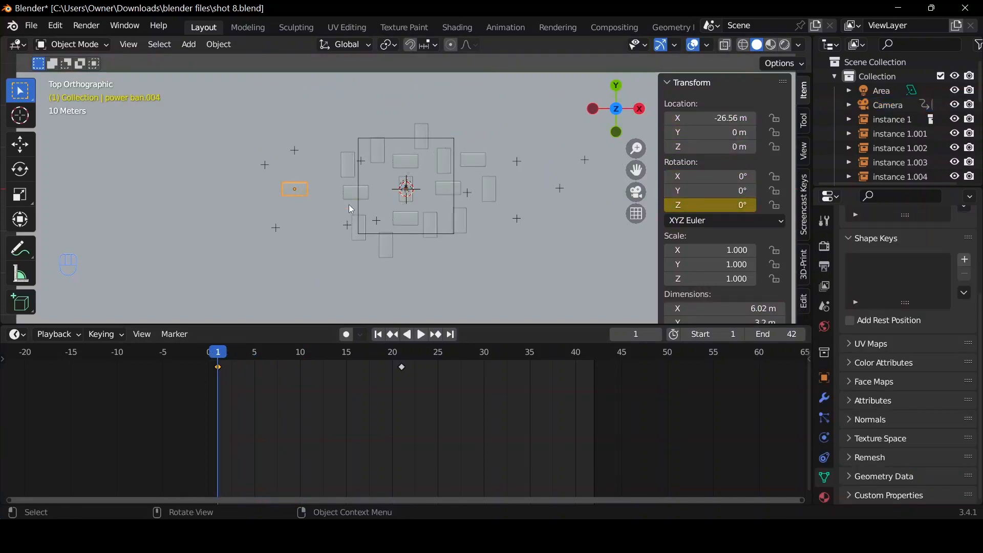
scroll(350, 206, up, 3)
key(space)
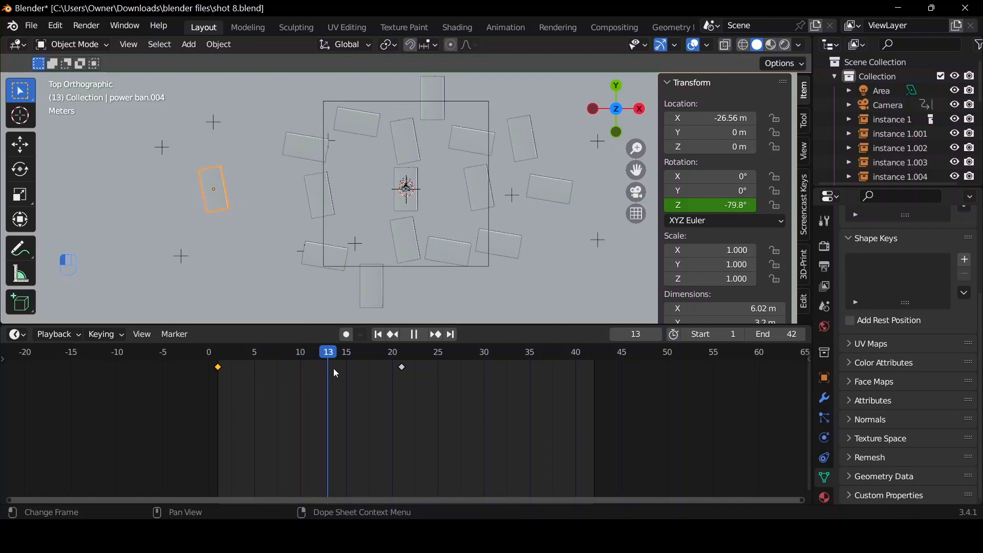
key(space)
click(352, 367)
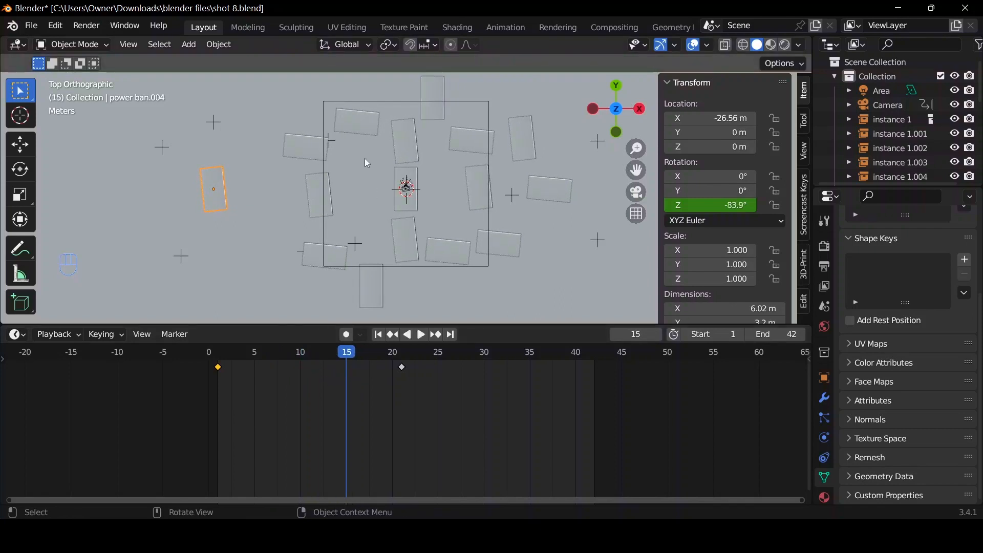
drag(341, 358, 282, 355)
key(space)
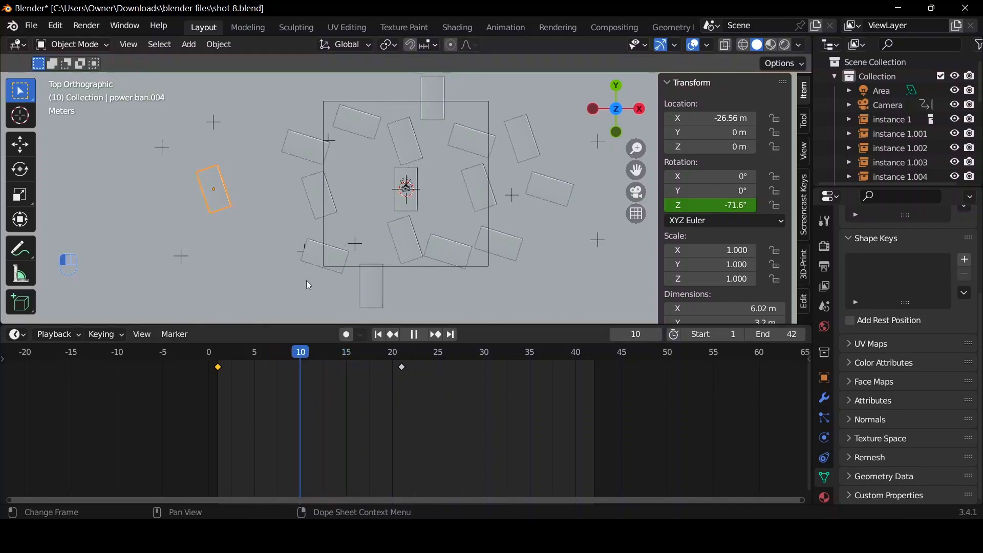
Select the power bank instance whose empty is at X -26.59 m, Y 9.2594 m, and play the animation through the camera.
click(361, 115)
key(space)
key(space)
click(639, 194)
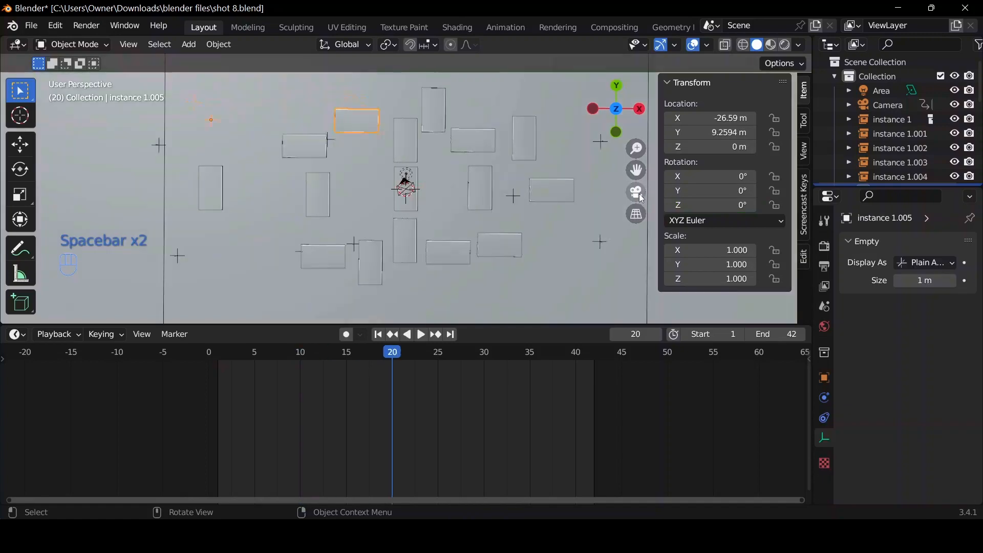
scroll(439, 198, up, 3)
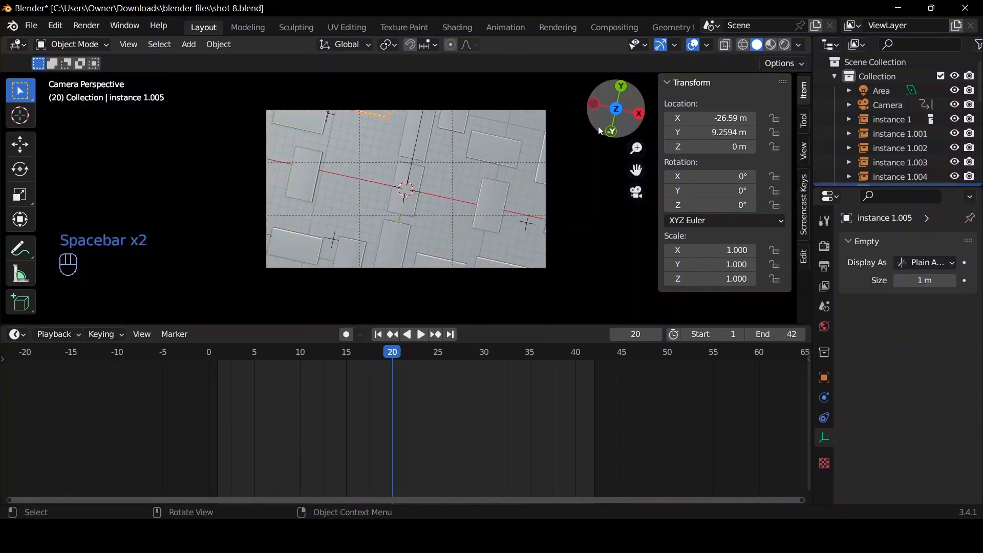
key(space)
key(space)
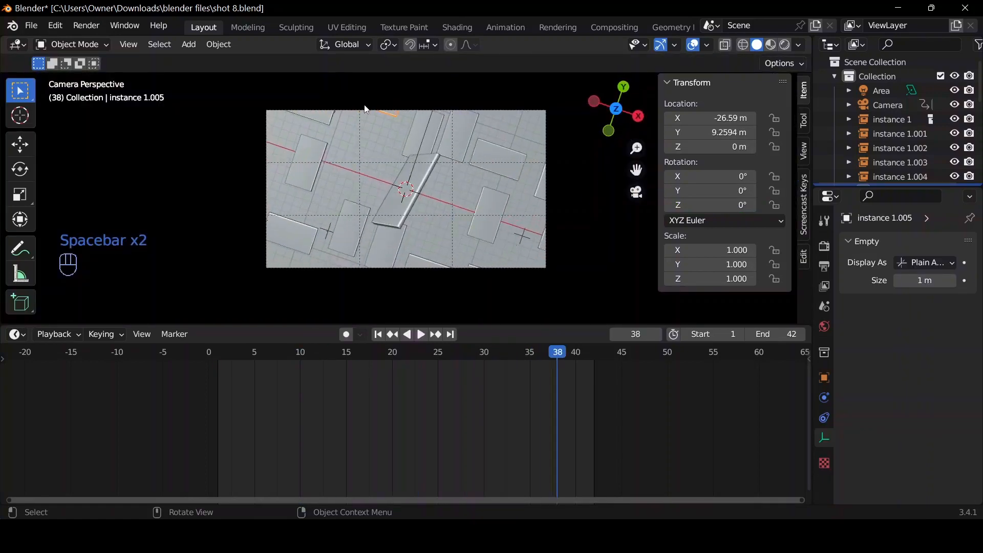
Duplicate the selected power bank instance along the Y axis, placing the copy at Y -13.86 m near the camera frame's lower edge.
key(shift+d)
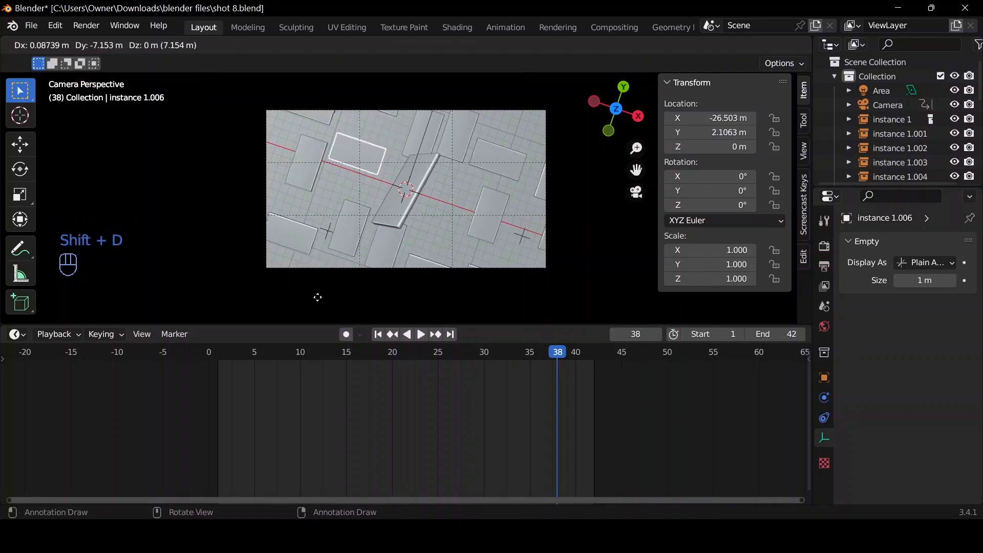
key(y)
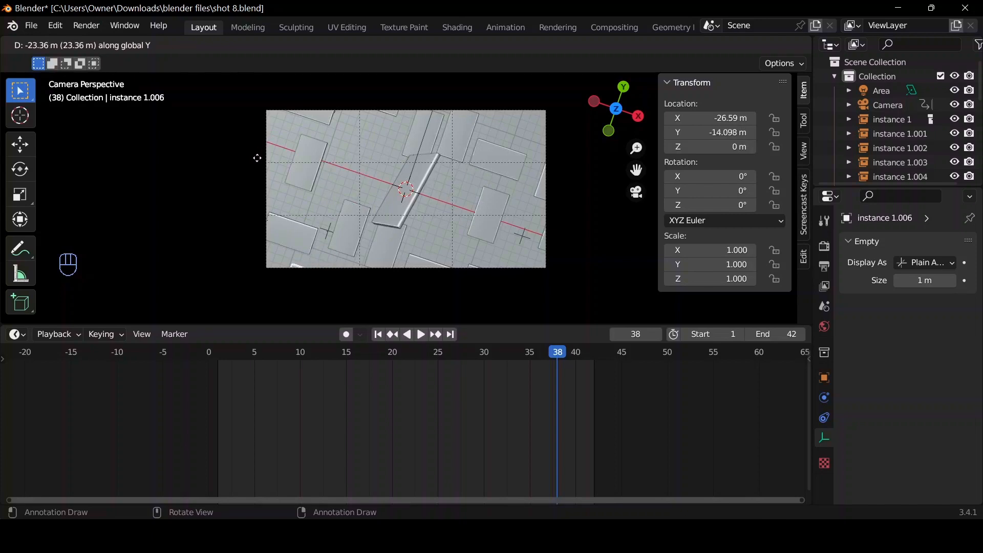
click(257, 158)
key(g)
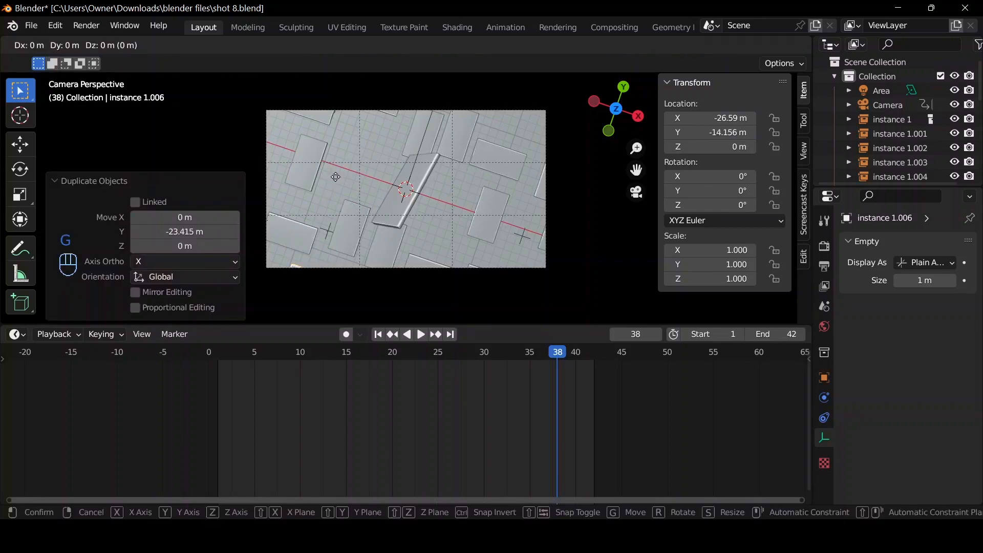
key(y)
click(352, 199)
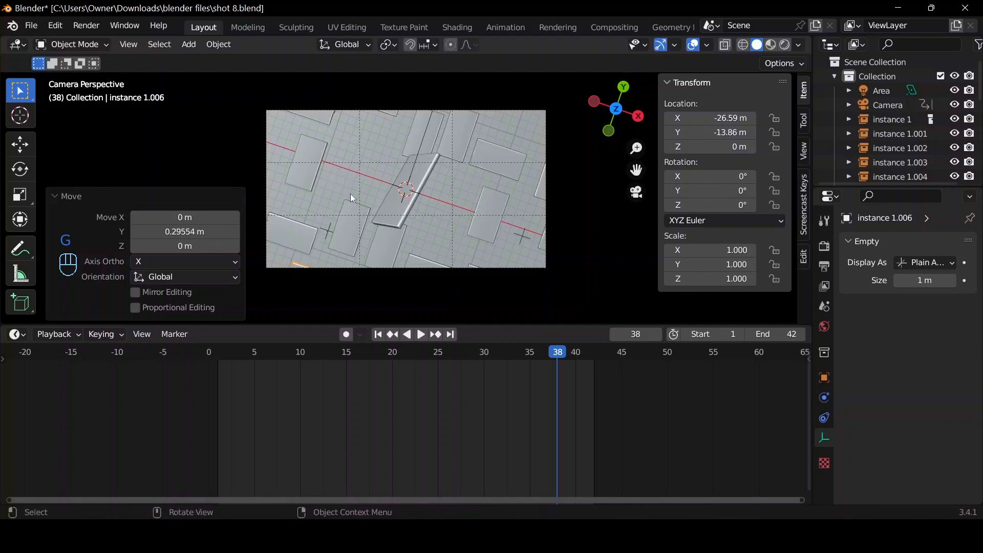
Play the animation from frame 1 through the camera to check the coverage with the added power bank instance.
click(378, 334)
key(space)
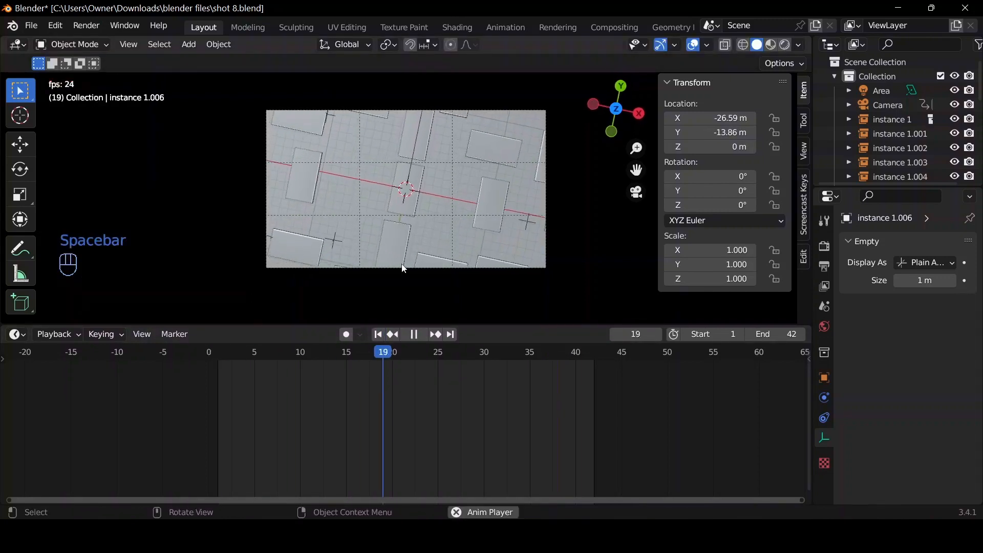
key(space)
key(space)
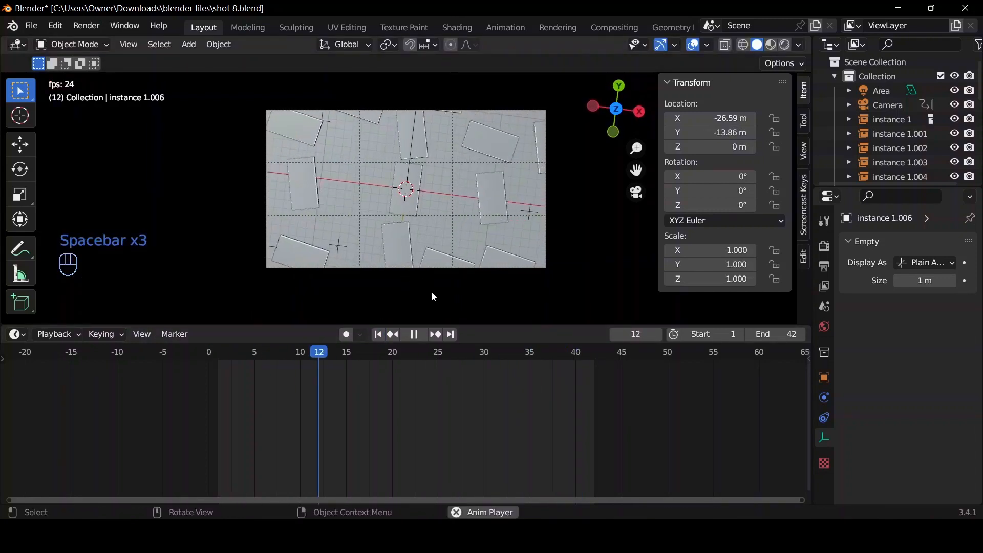
key(space)
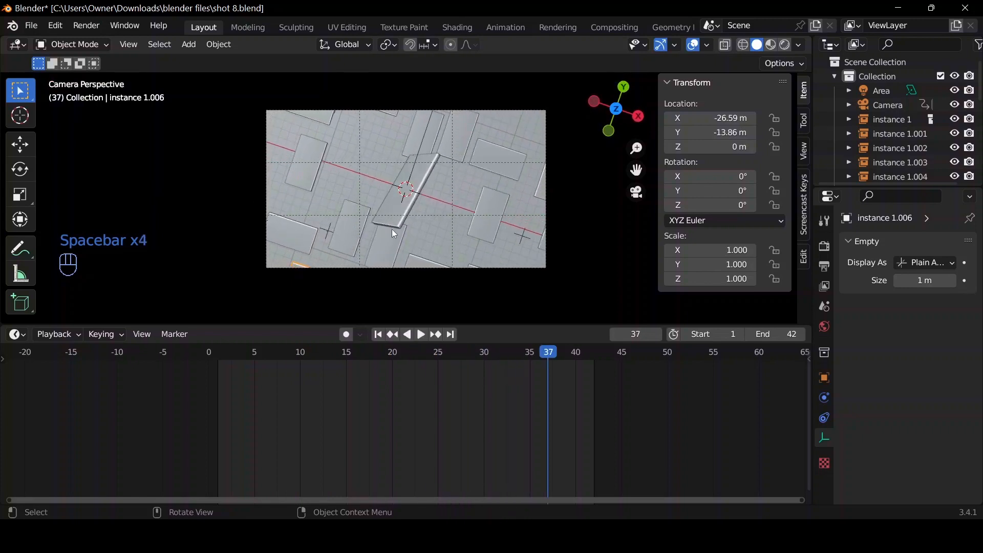
Inspect the layout from the top view, scrubbing between frames 30 and 15 with the outermost +X power bank selected.
click(299, 182)
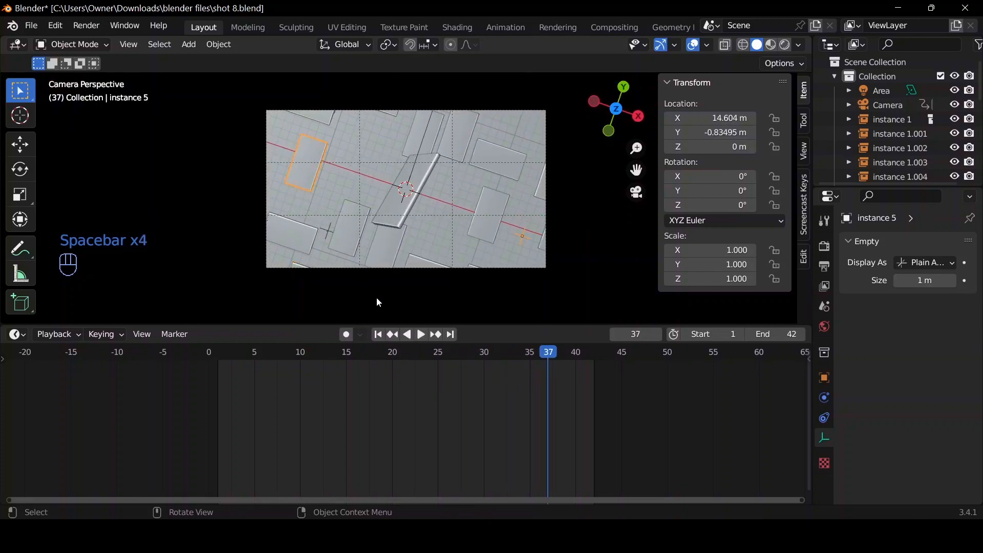
drag(533, 353, 484, 358)
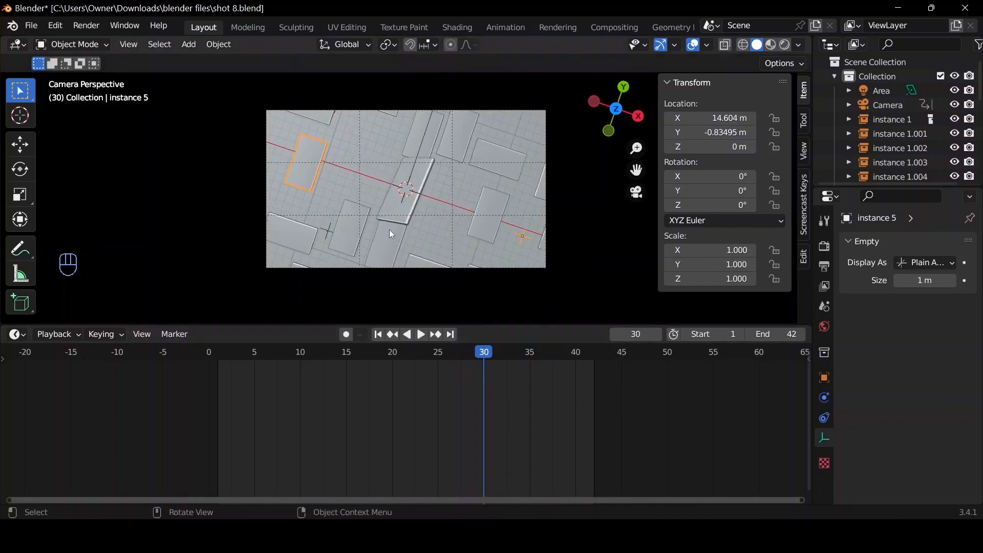
drag(616, 101, 628, 114)
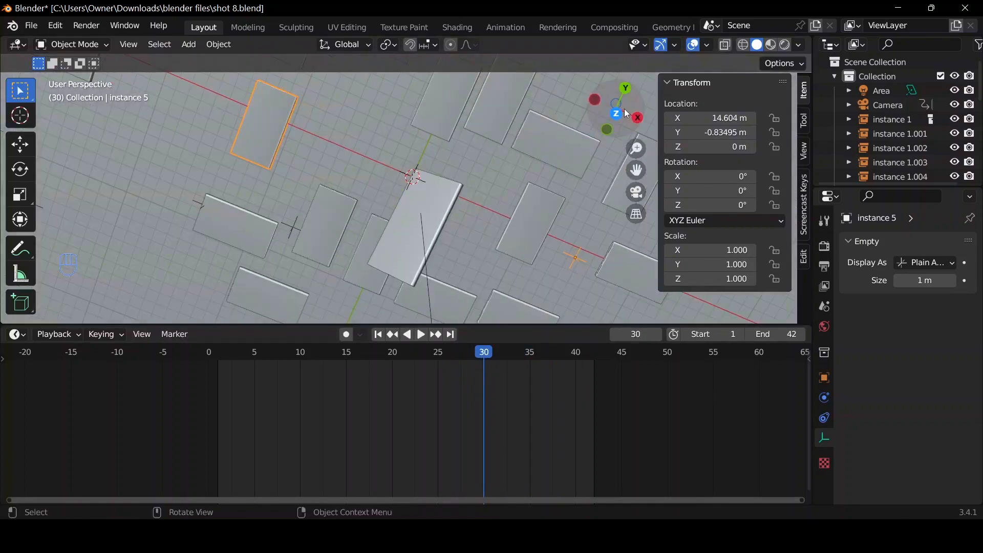
click(620, 115)
scroll(333, 184, down, 7)
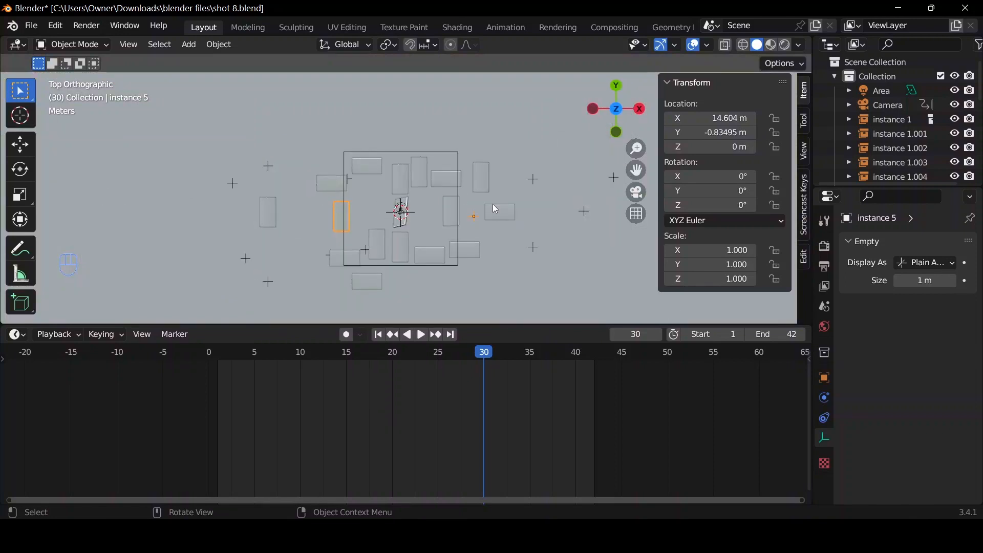
click(501, 213)
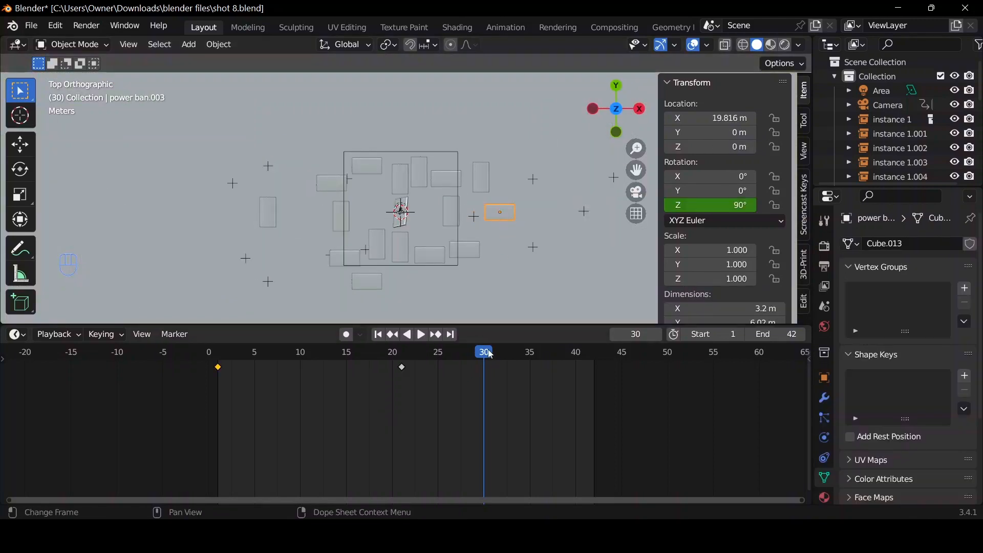
drag(408, 359, 386, 314)
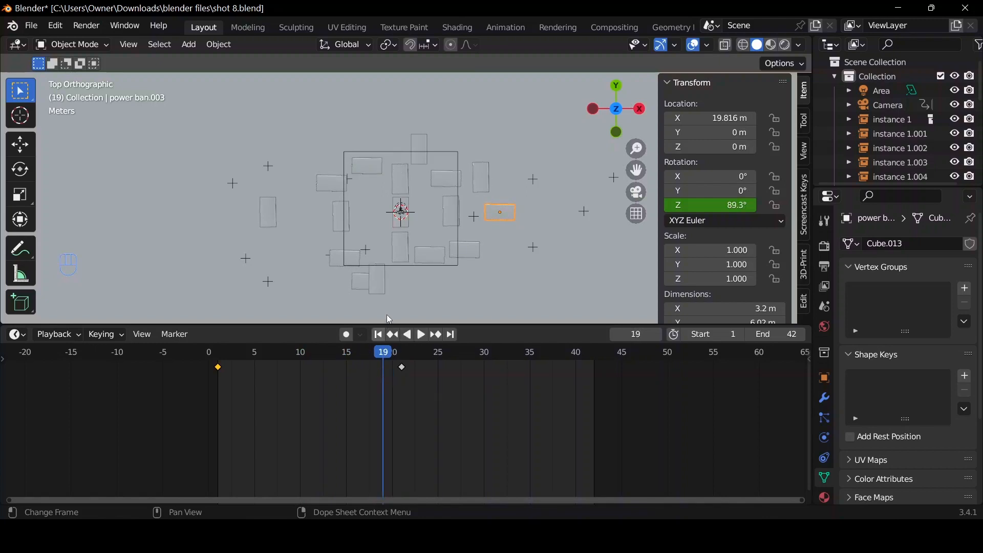
drag(381, 353, 349, 359)
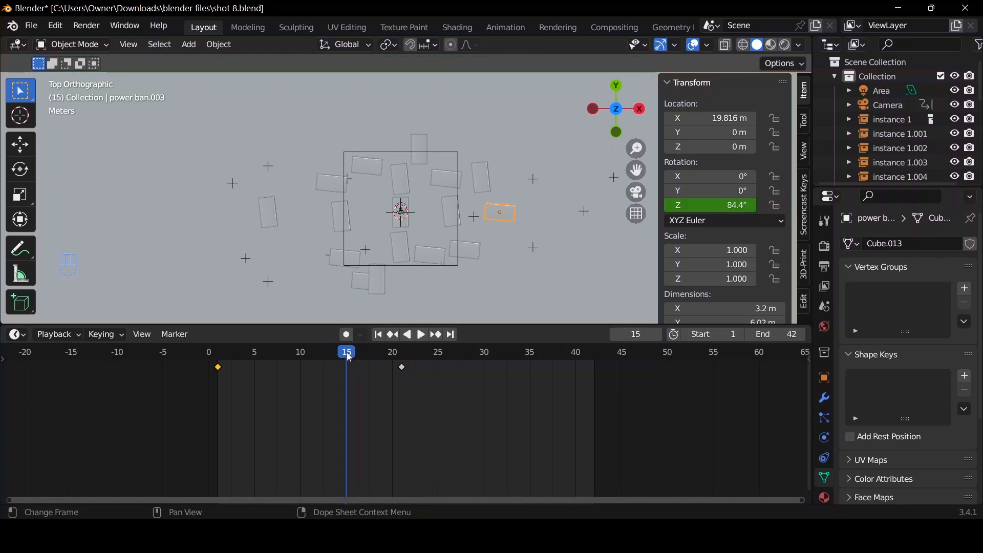
Reselect the power bank instance at Y -13.86 m and play the animation through the camera up to frame 40.
click(353, 282)
click(639, 207)
click(639, 196)
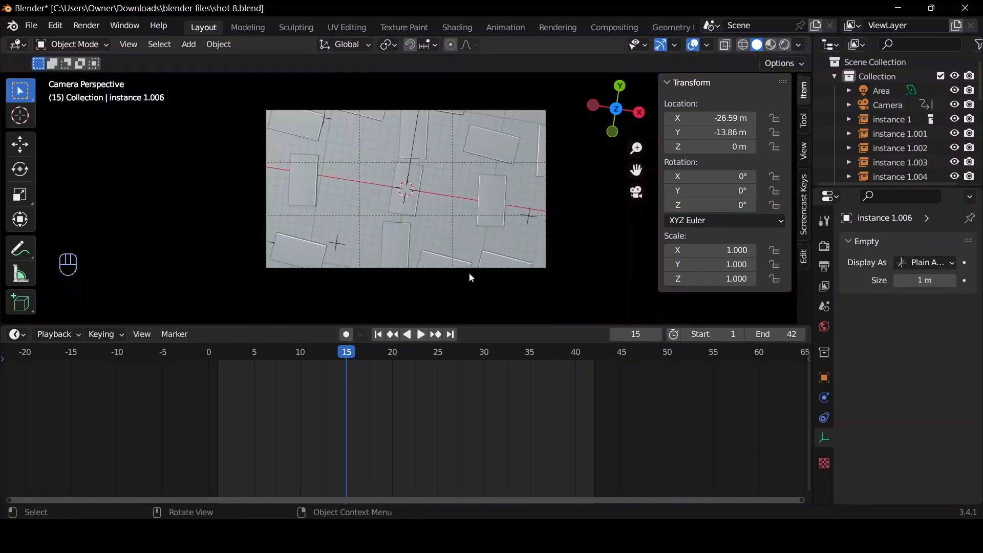
key(space)
key(space)
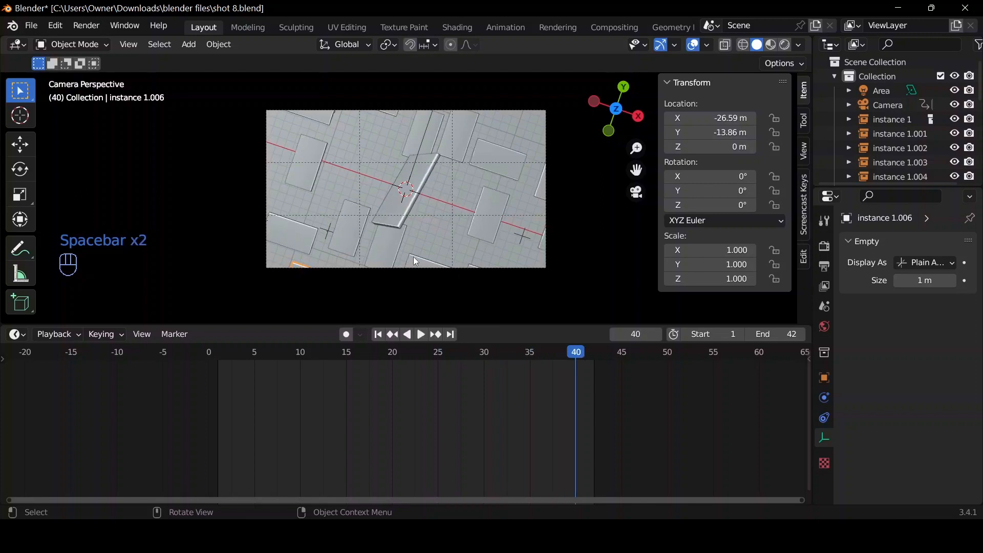
Duplicate the instance about 7.5 m along negative X, and duplicate that copy by 34.16 m in X and 9.471 m in Y.
key(shift+d)
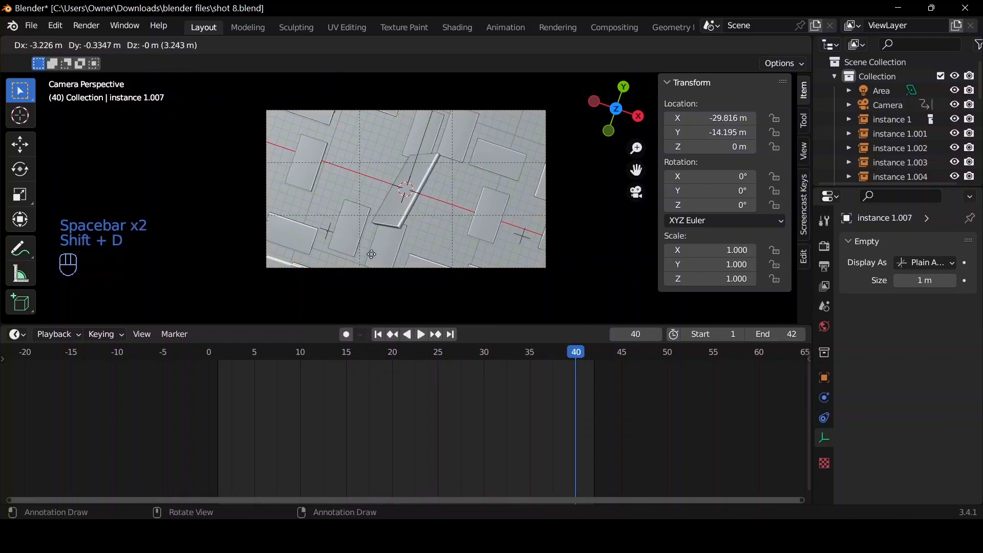
key(x)
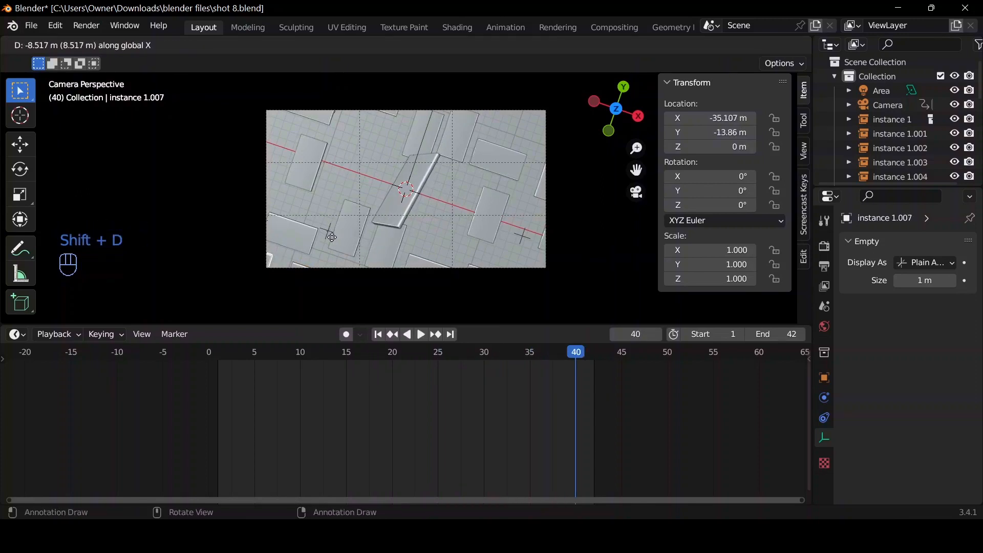
click(341, 247)
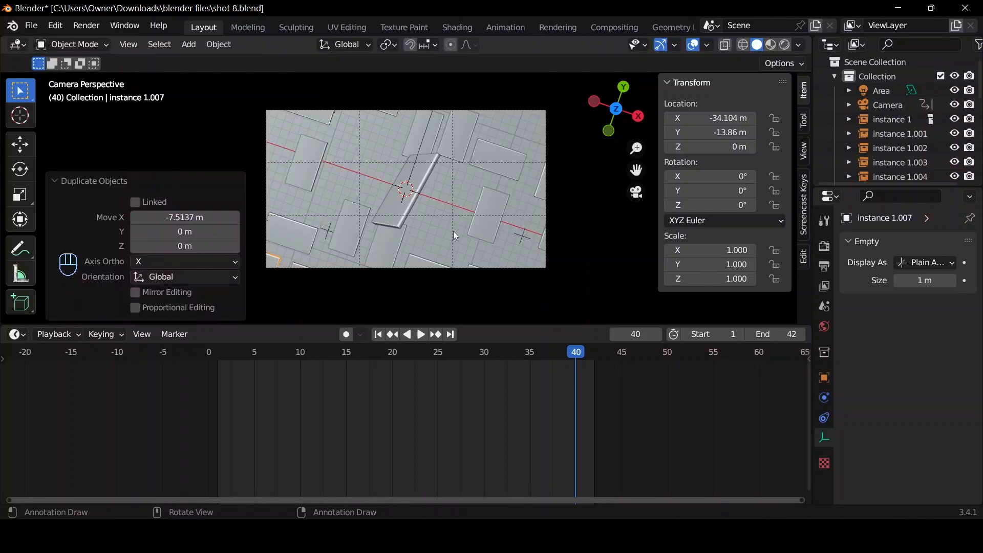
key(shift+d)
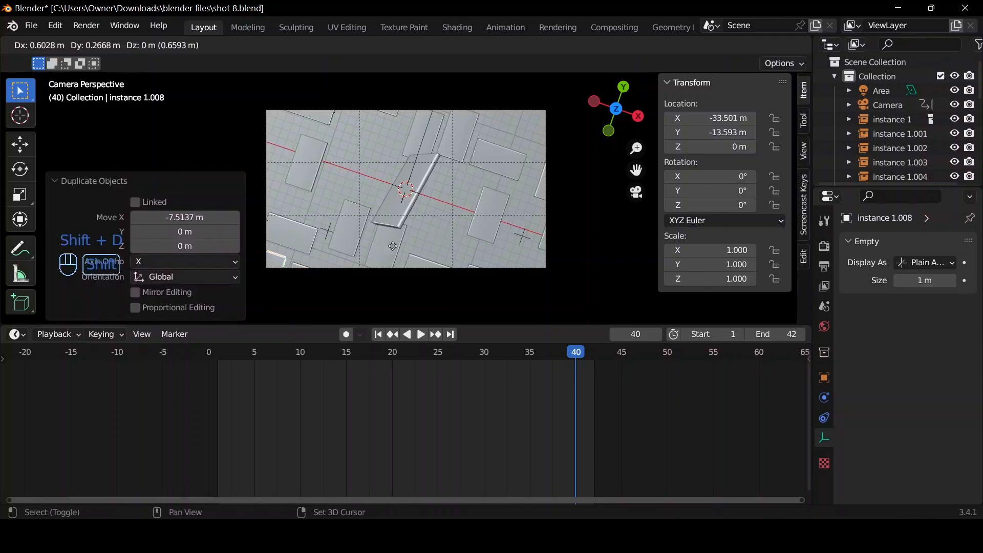
click(609, 280)
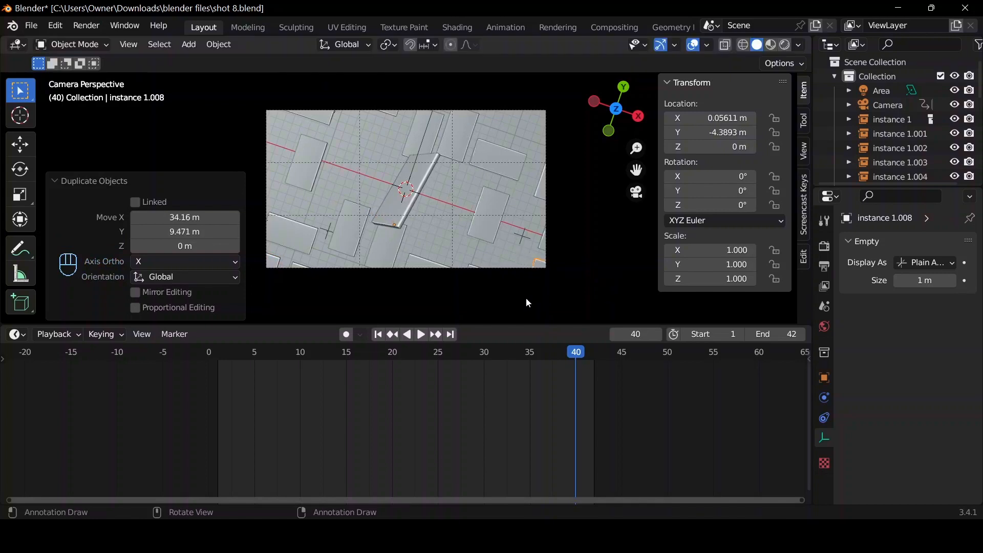
Replay the shot from frame 1 through the camera to check that the added instances fill the frame's corners.
click(382, 336)
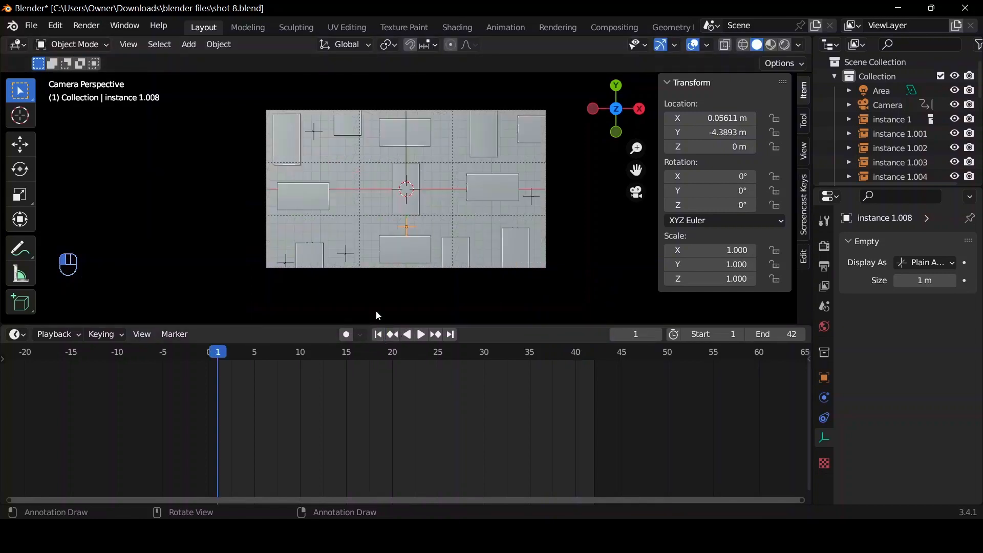
key(space)
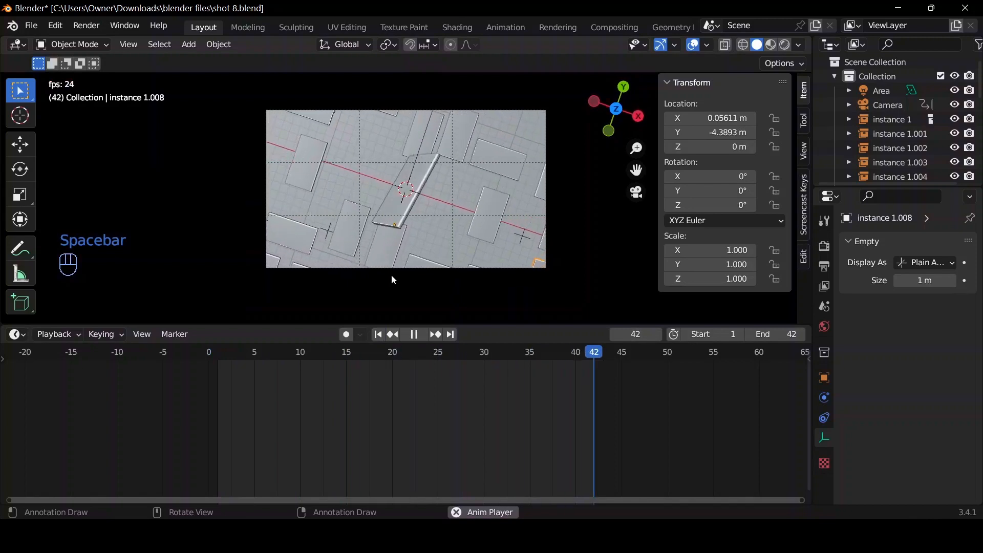
key(space)
key(space)
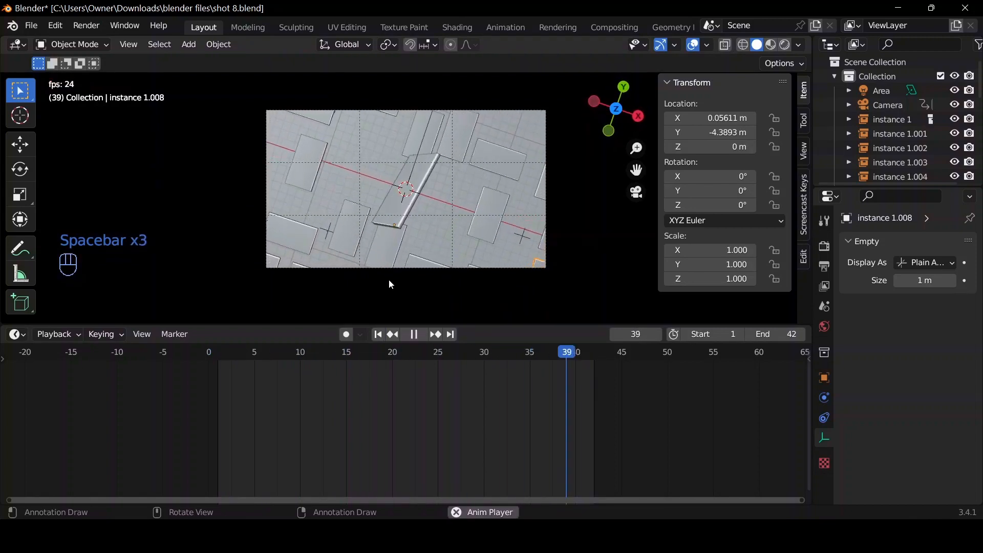
key(space)
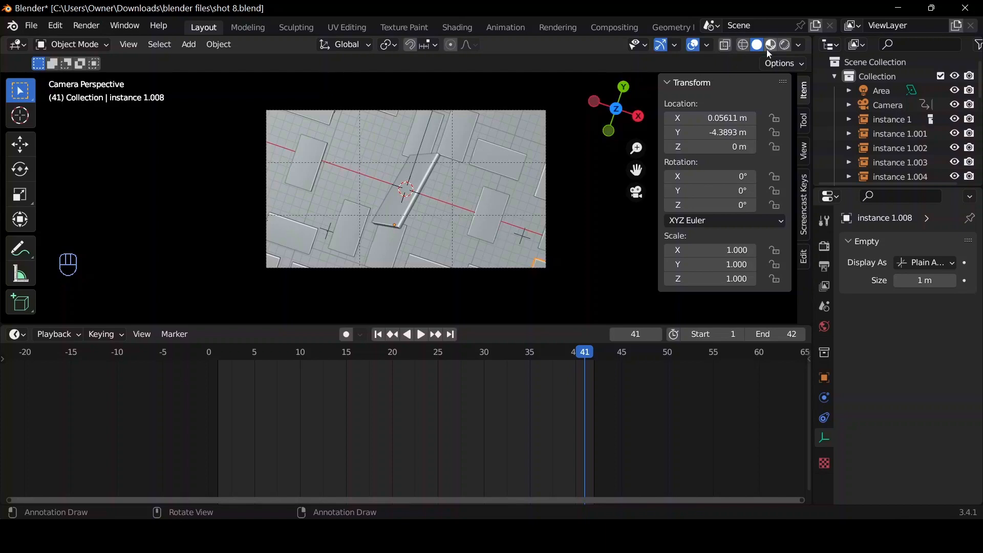
Show the rendered shading and set the first material slot of the power bank at X 19.816 m to Material.005.
click(785, 45)
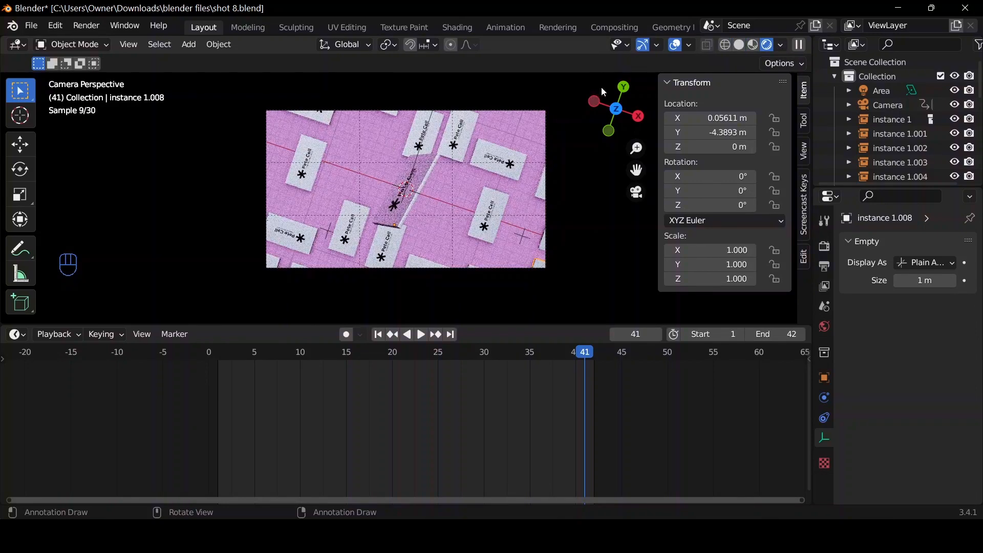
drag(616, 117, 613, 124)
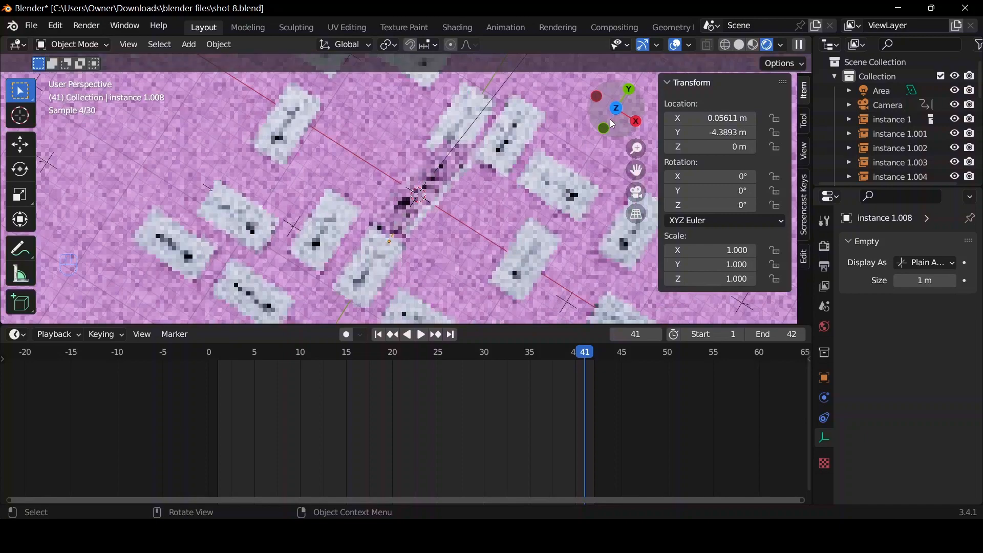
scroll(611, 121, down, 4)
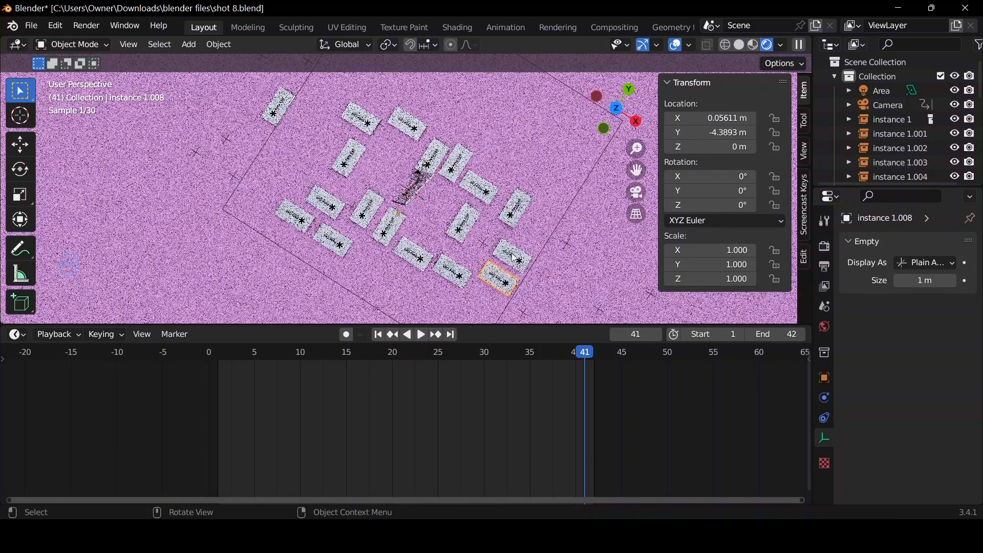
click(517, 263)
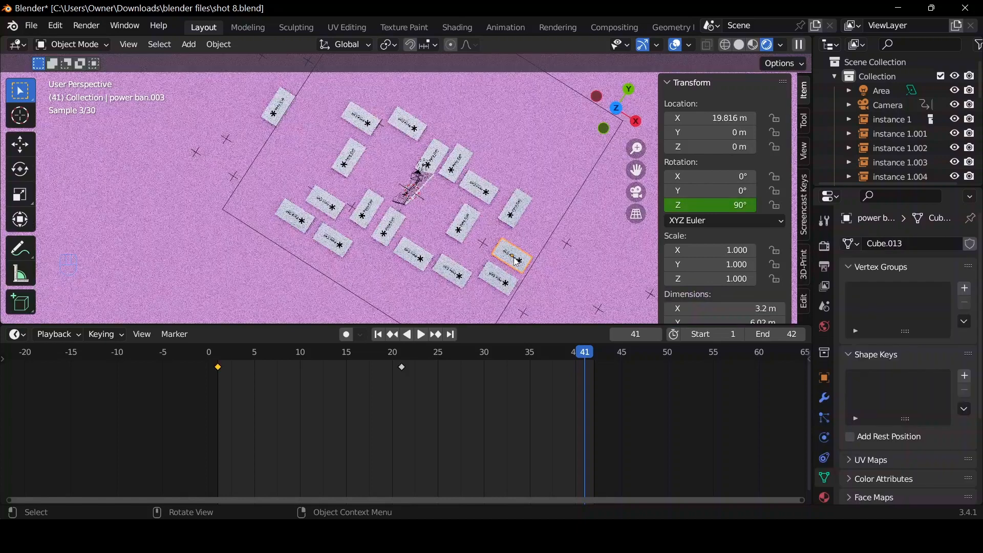
click(827, 495)
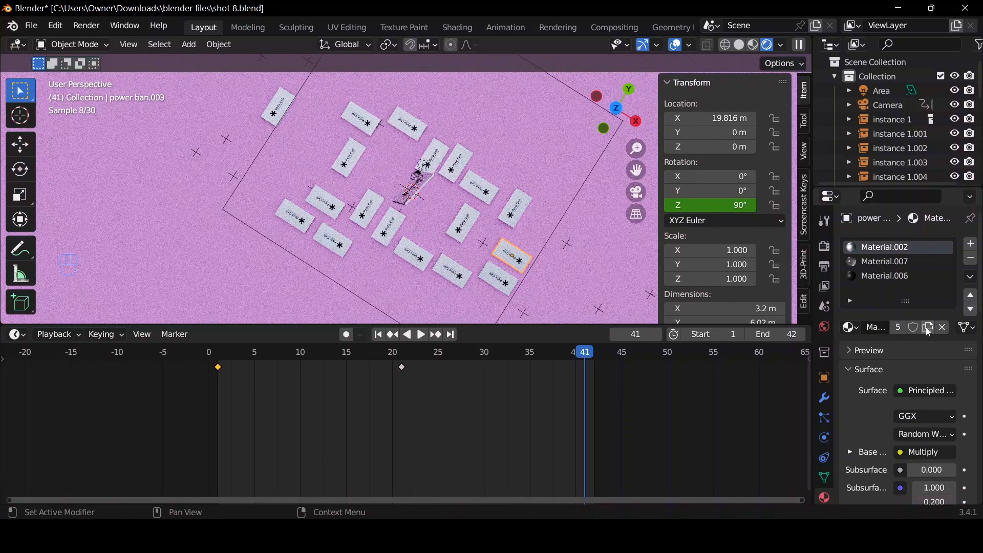
click(852, 328)
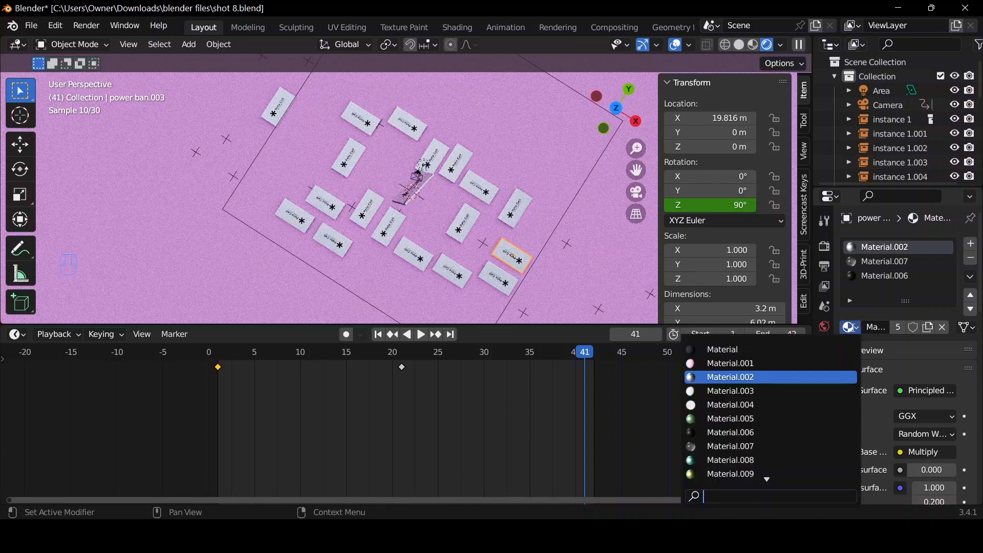
click(732, 419)
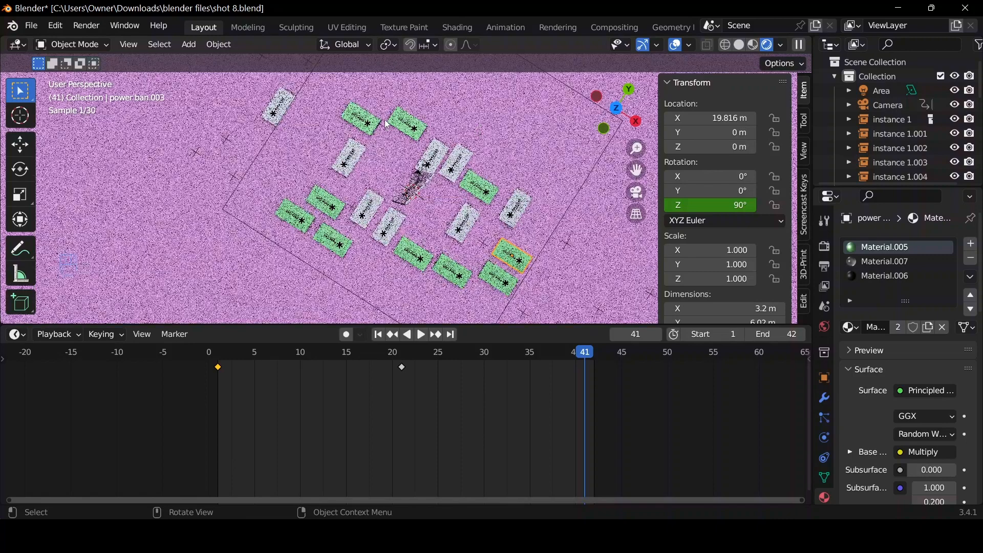
Replace Material.002 with Material.010 on the outermost white power bank at X -26.56 m.
click(277, 118)
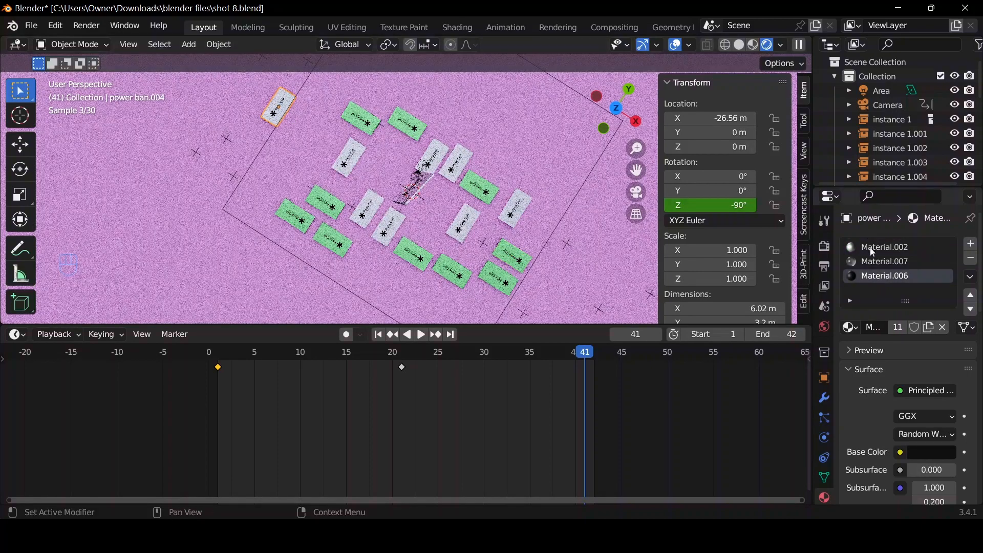
click(881, 247)
click(850, 328)
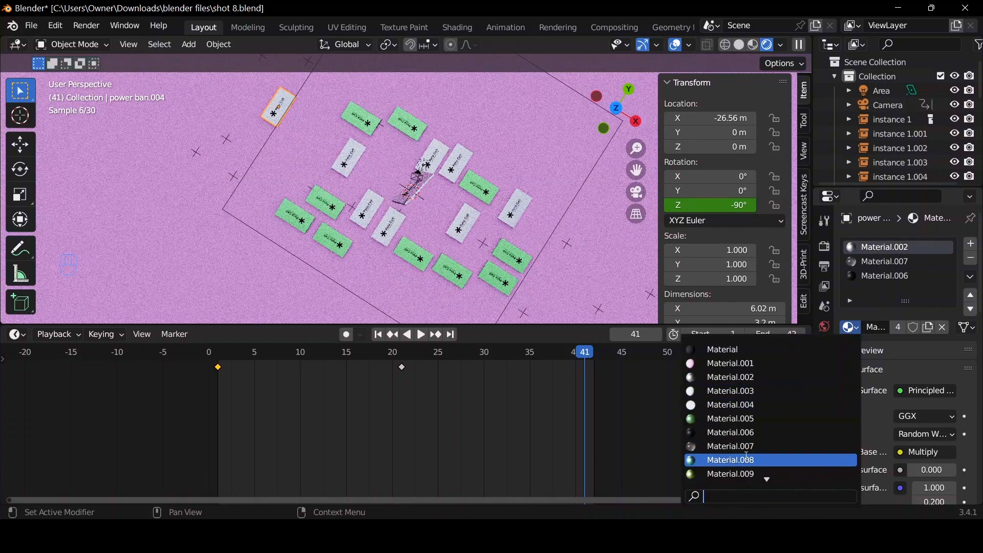
scroll(725, 453, down, 3)
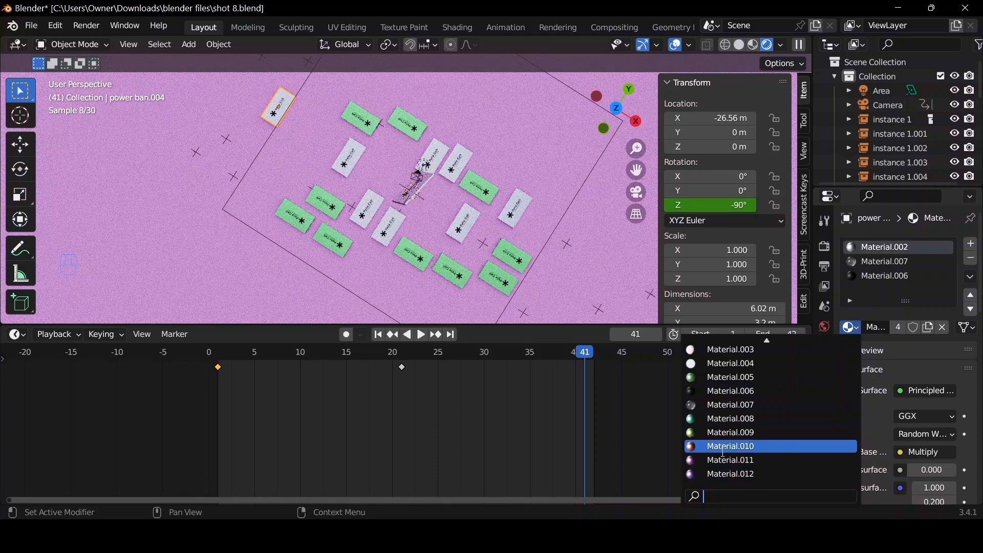
click(723, 452)
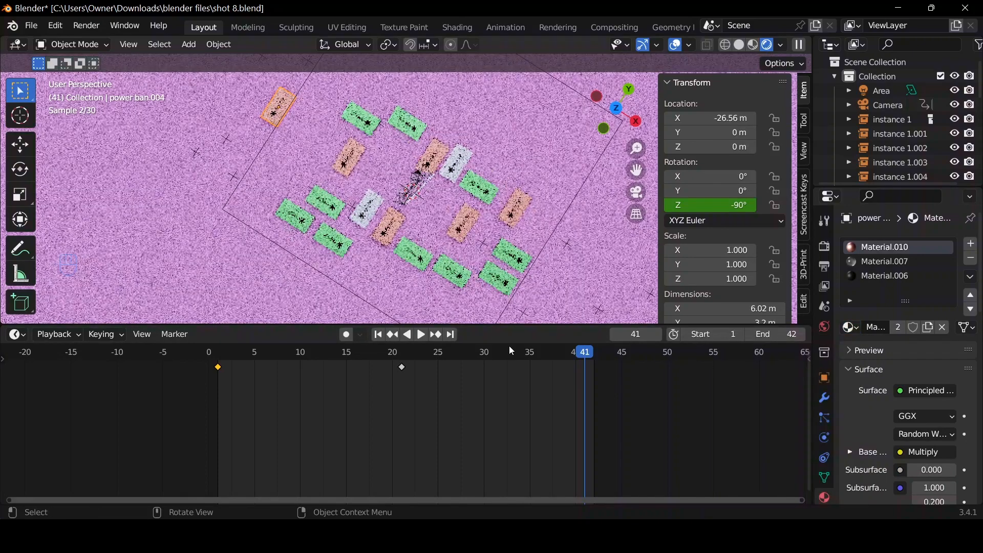
Play the recoloured shot through the camera from frame 1 to check the green and orange power banks.
click(637, 193)
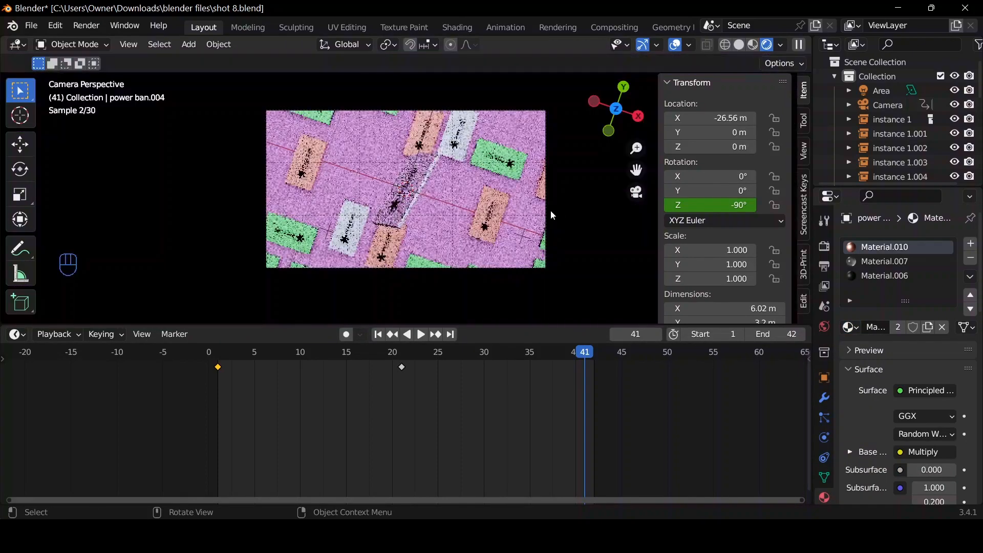
click(379, 335)
key(space)
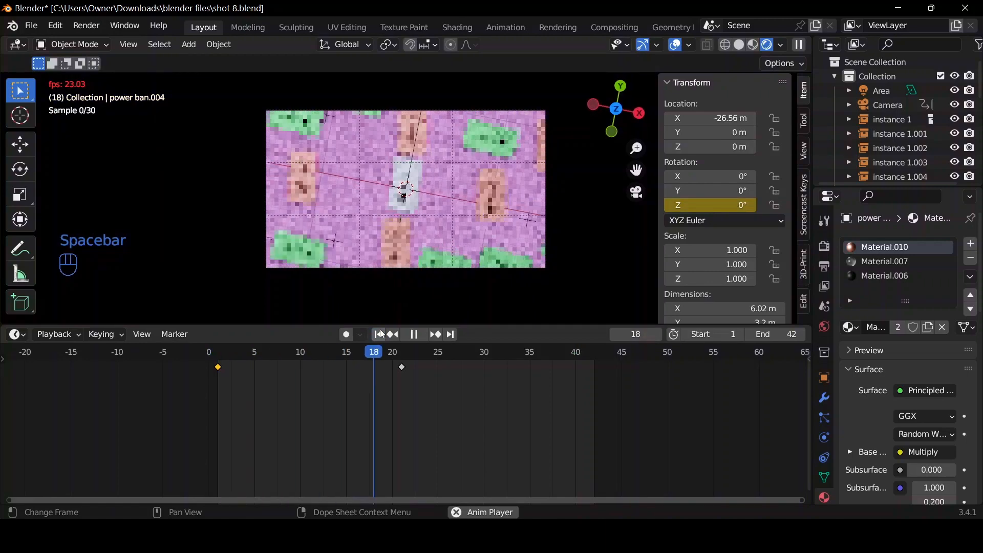
key(space)
Assign Material.009 to the first material slot of the white power bank just left of the central one.
click(353, 234)
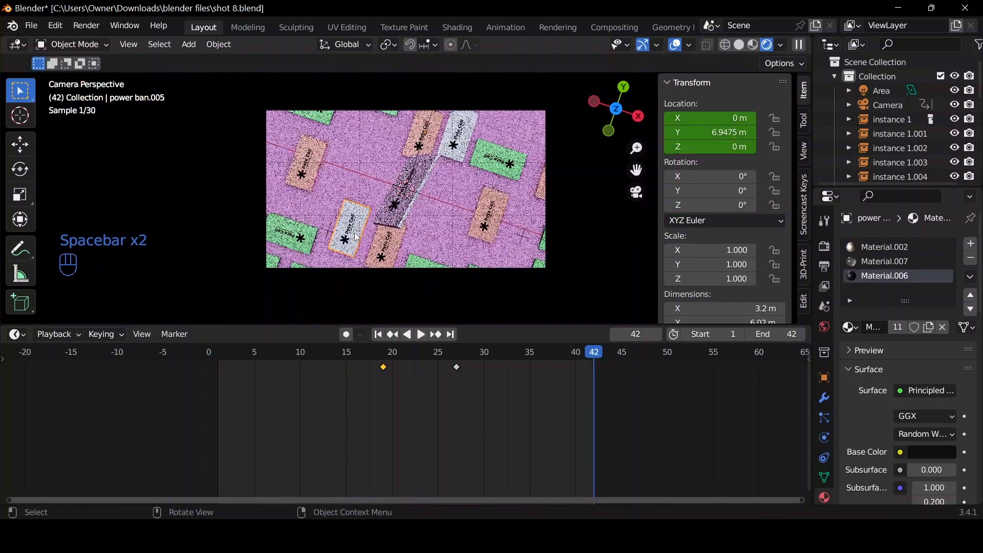
click(904, 247)
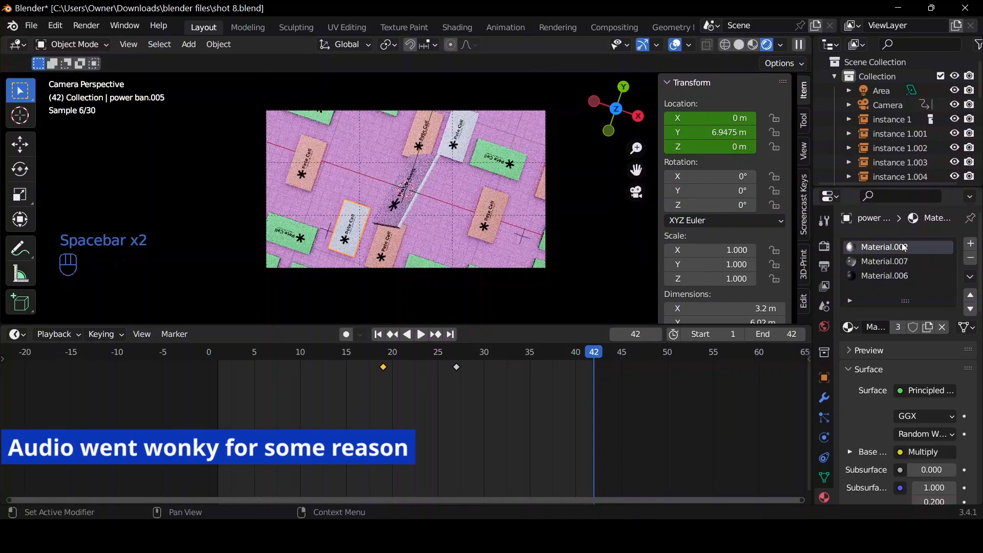
click(931, 329)
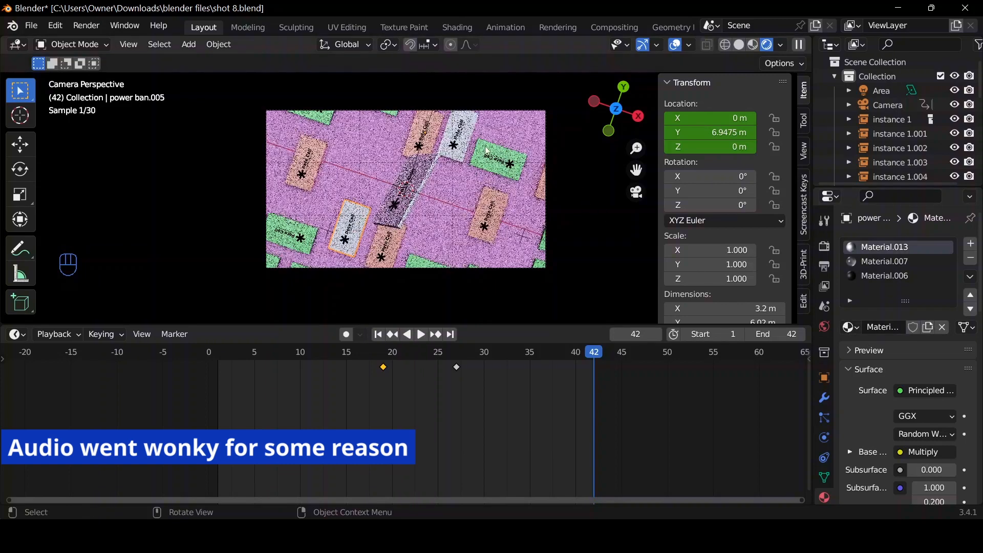
click(852, 328)
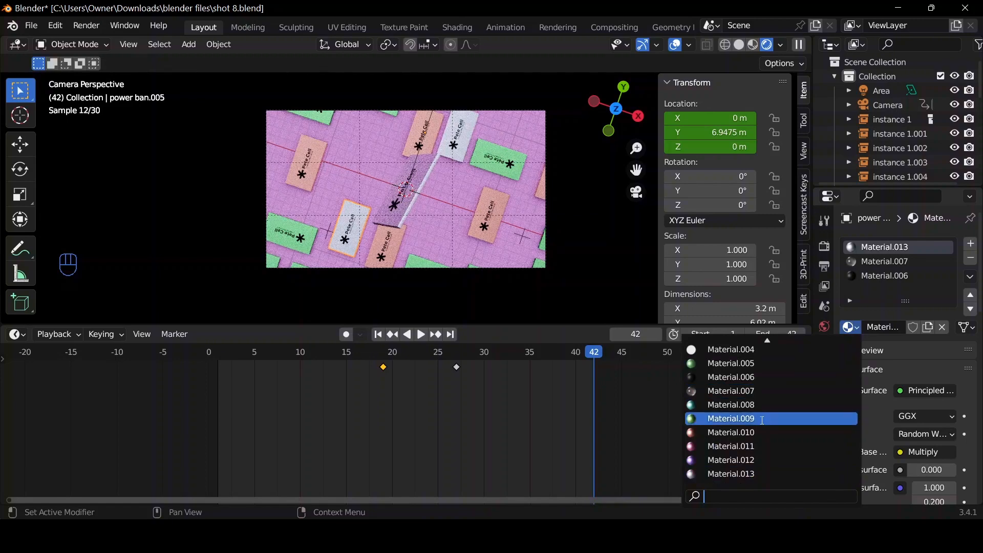
click(762, 419)
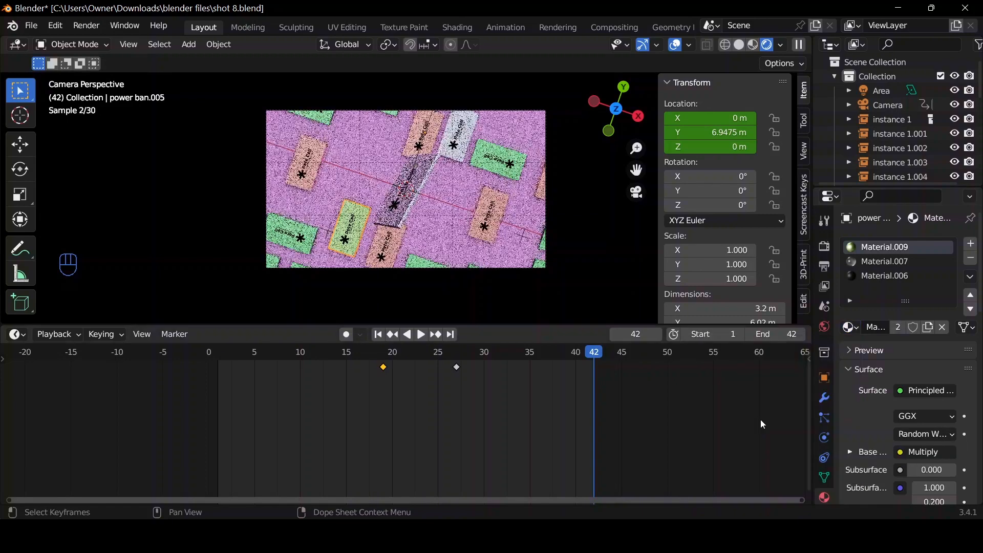
Try Material.009 on the remaining white power bank near the frame's upper edge, and settle on Material.011 for its first slot.
click(467, 138)
click(898, 247)
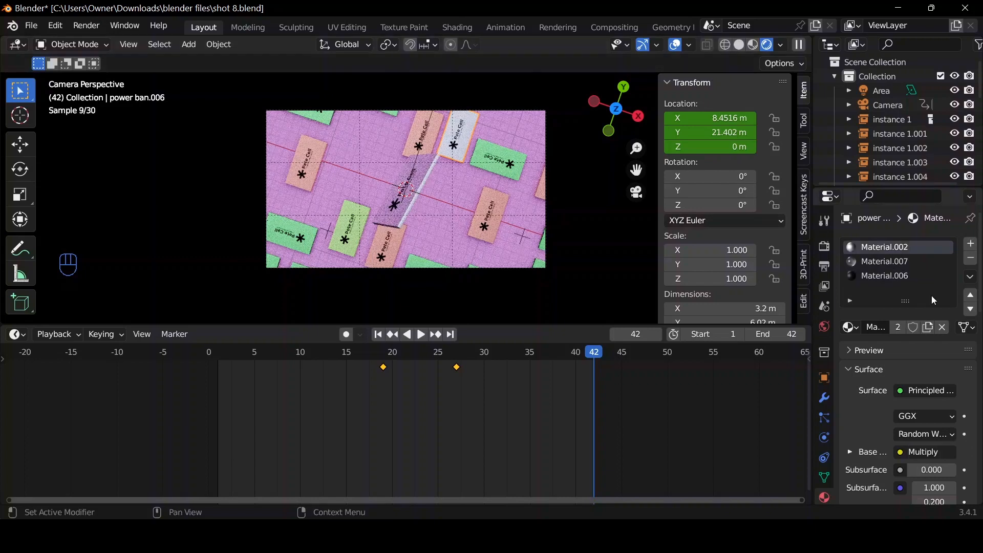
click(851, 328)
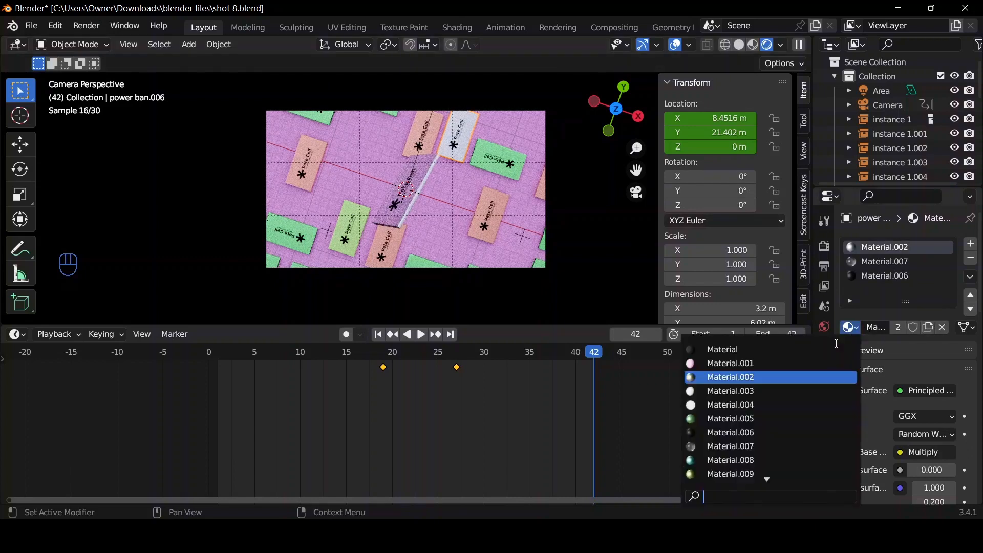
click(739, 474)
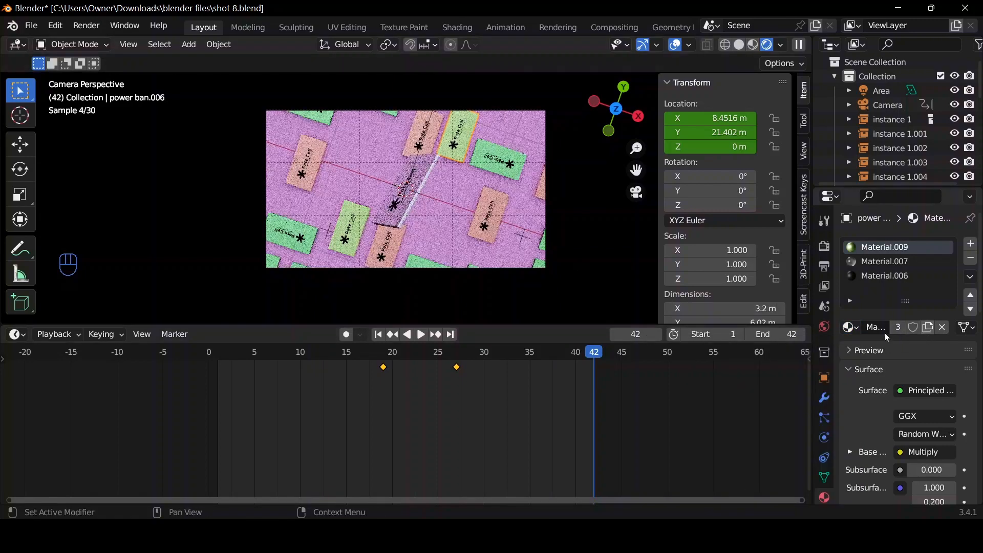
click(854, 327)
scroll(772, 463, down, 3)
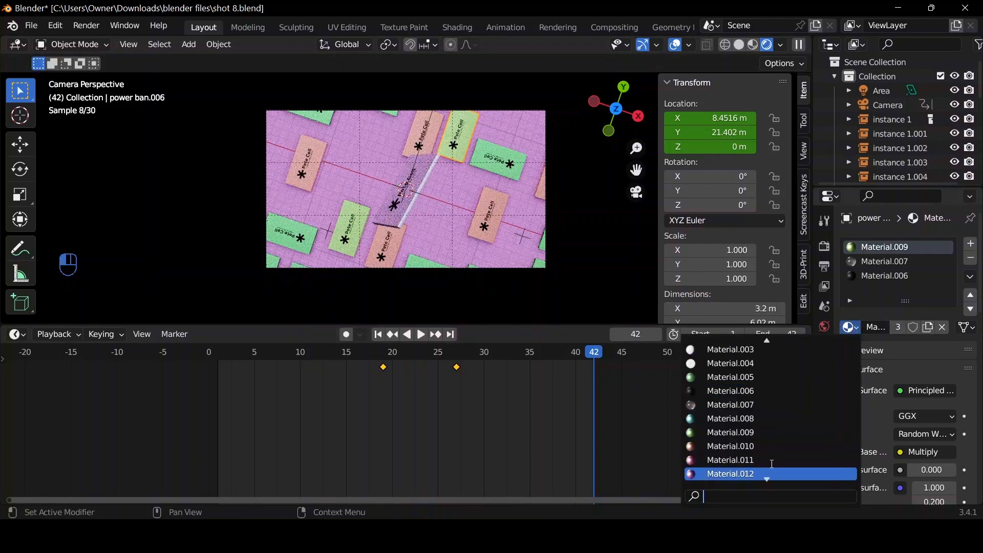
click(761, 461)
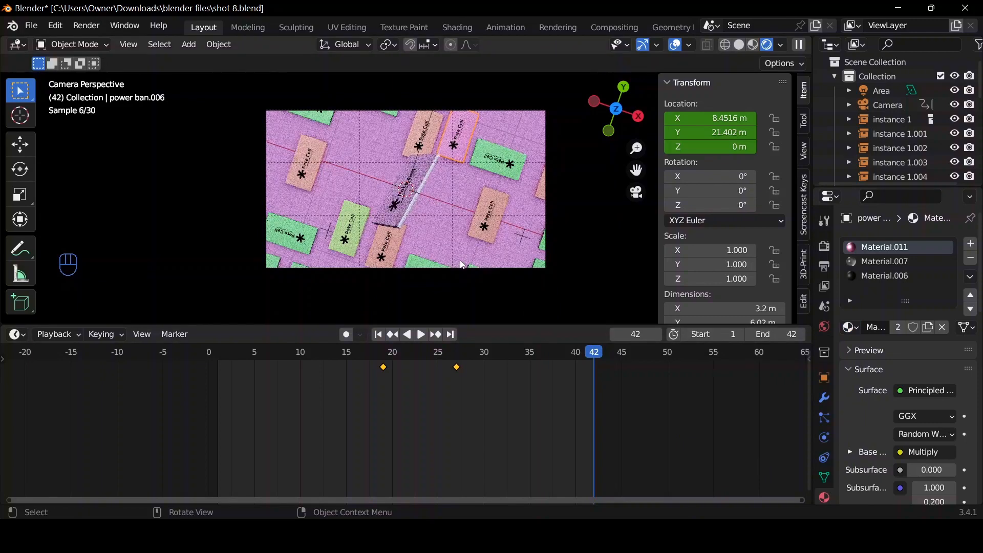
Replay the rendered shot from frame 1 through the camera to check the new power bank colours in motion.
click(379, 335)
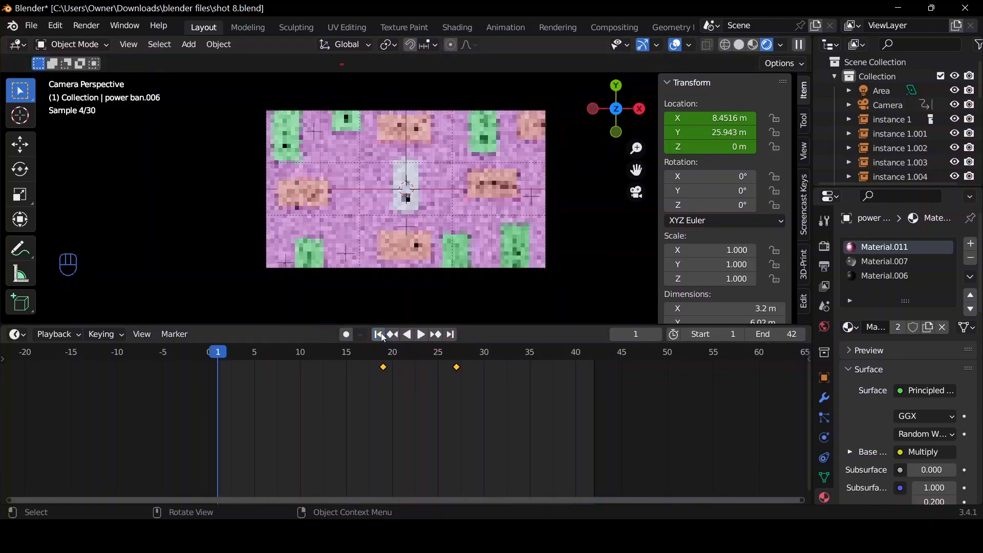
key(space)
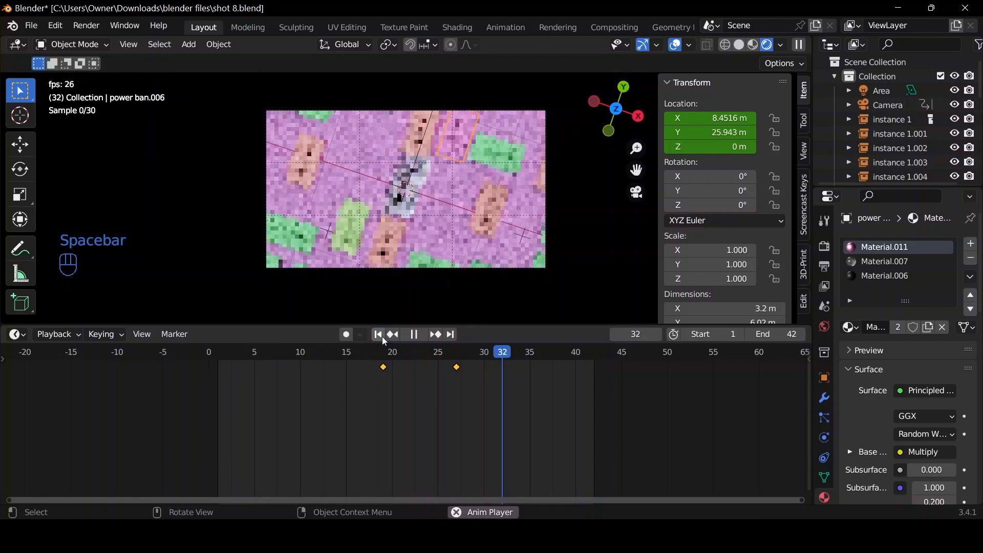
key(space)
key(space)
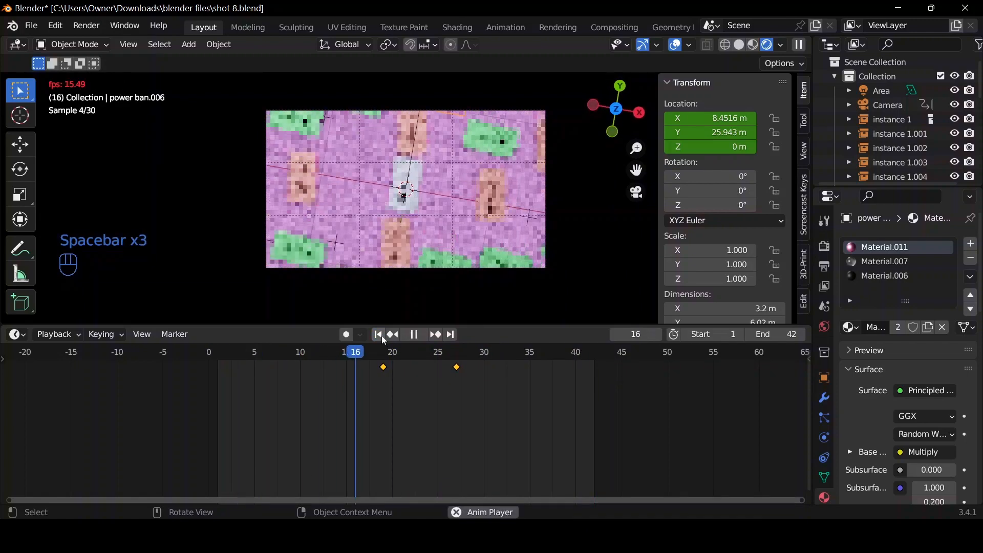
key(space)
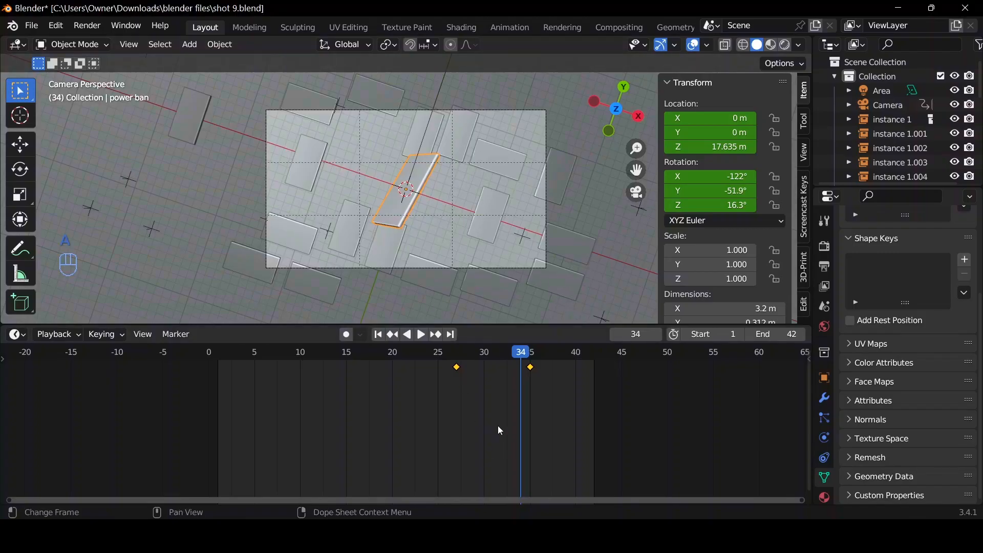
In the shot 9 file, delete all keyframes of the central power bank and remove every other object in the scene.
key(Delete)
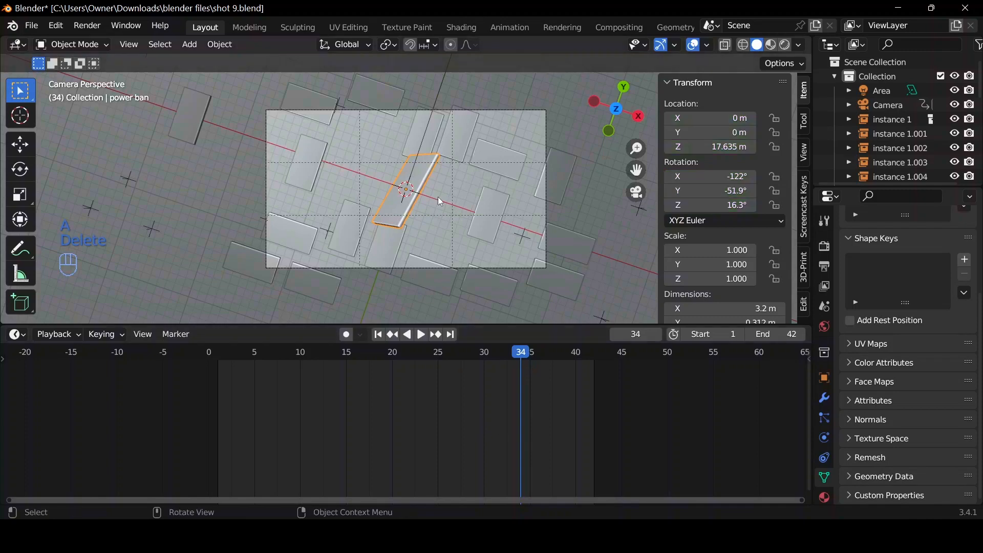
key(ctrl+i)
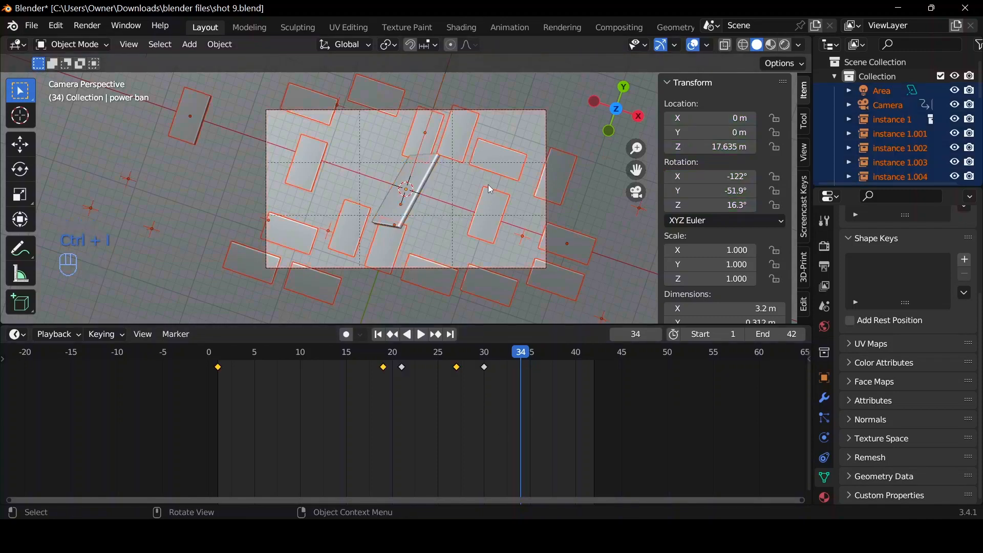
key(Delete)
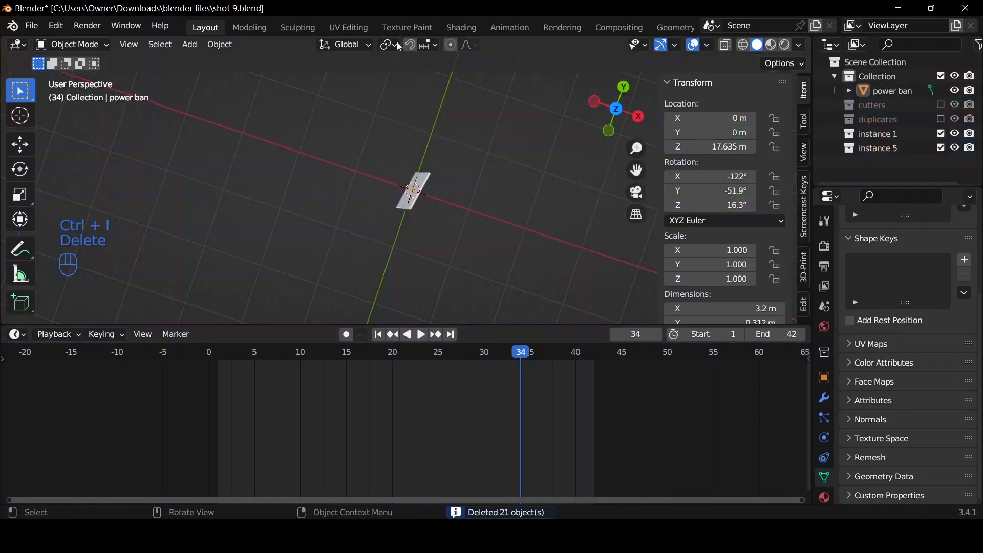
Clear the rotation and location of the remaining power bank so it stands at the world origin, and view it from the front.
click(413, 207)
scroll(414, 209, up, 2)
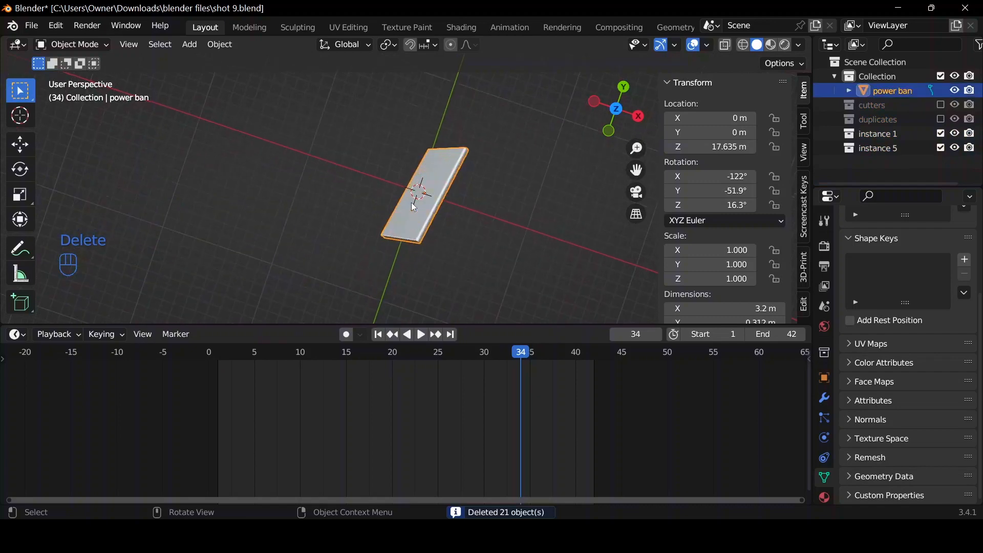
key(alt+r)
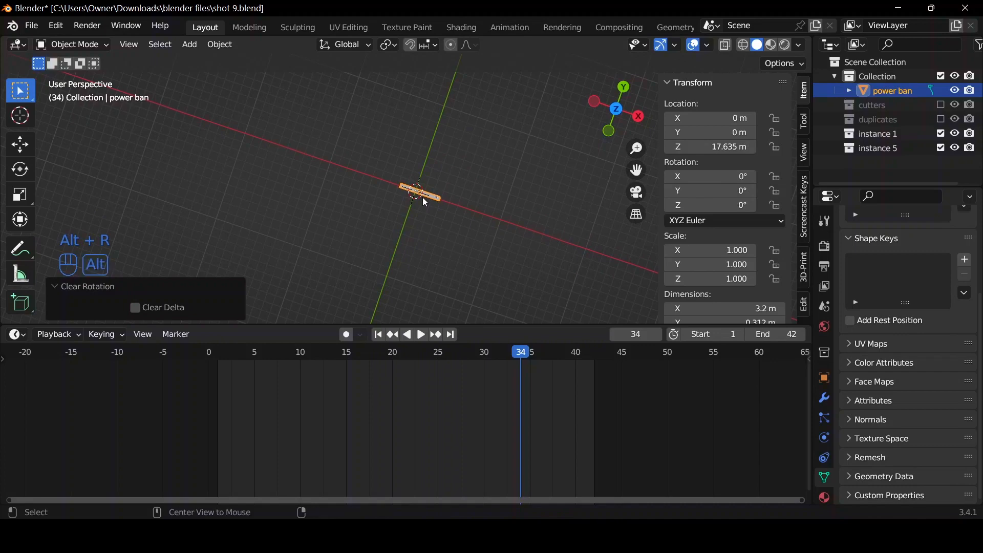
key(alt+g)
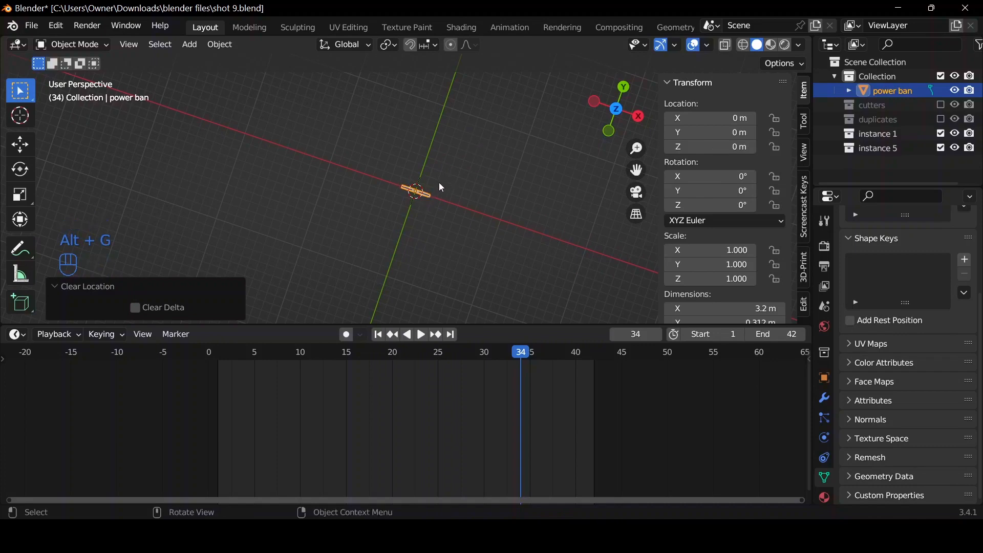
key(KP_Decimal)
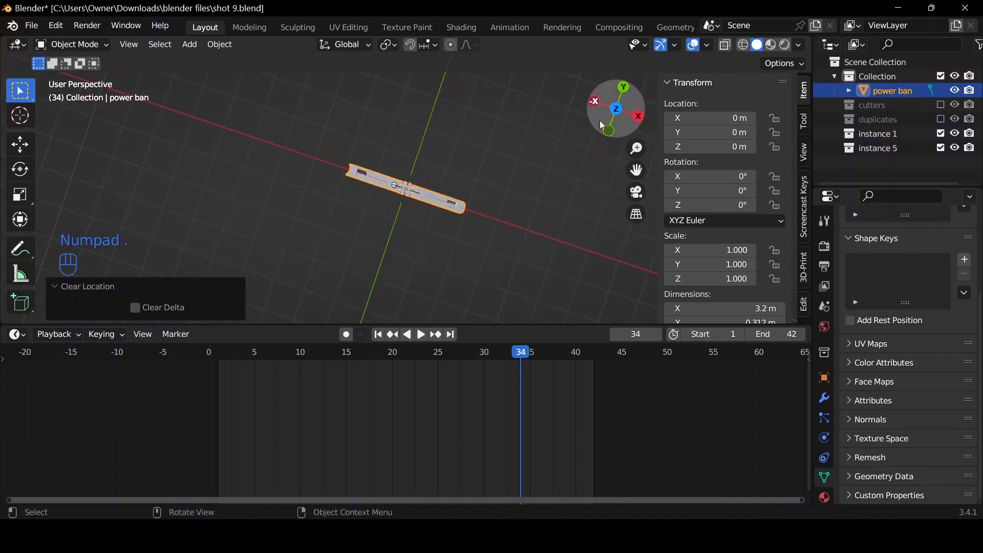
drag(600, 121, 606, 41)
scroll(519, 177, down, 5)
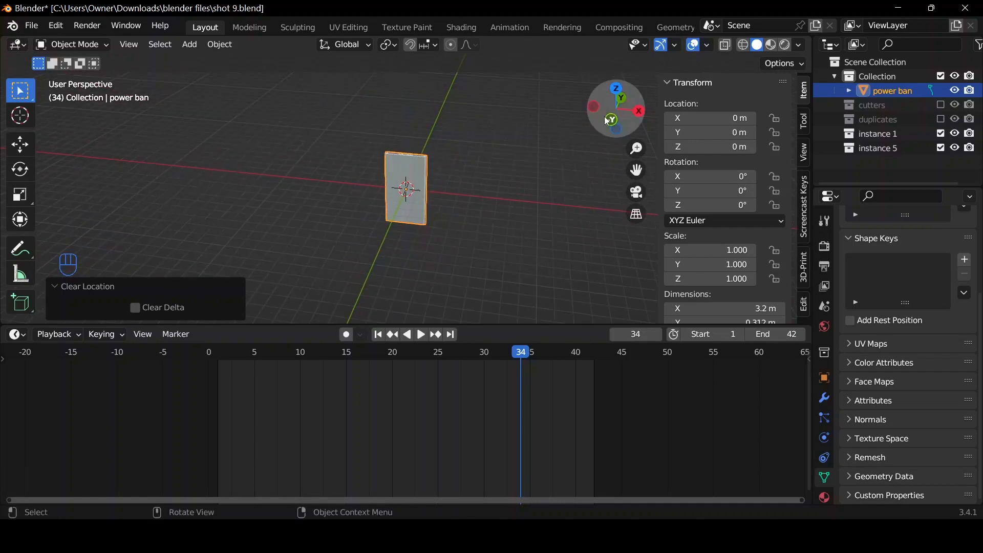
Add a plane at the world origin and rotate it 90° about the X axis so it stands upright.
drag(605, 118, 521, 125)
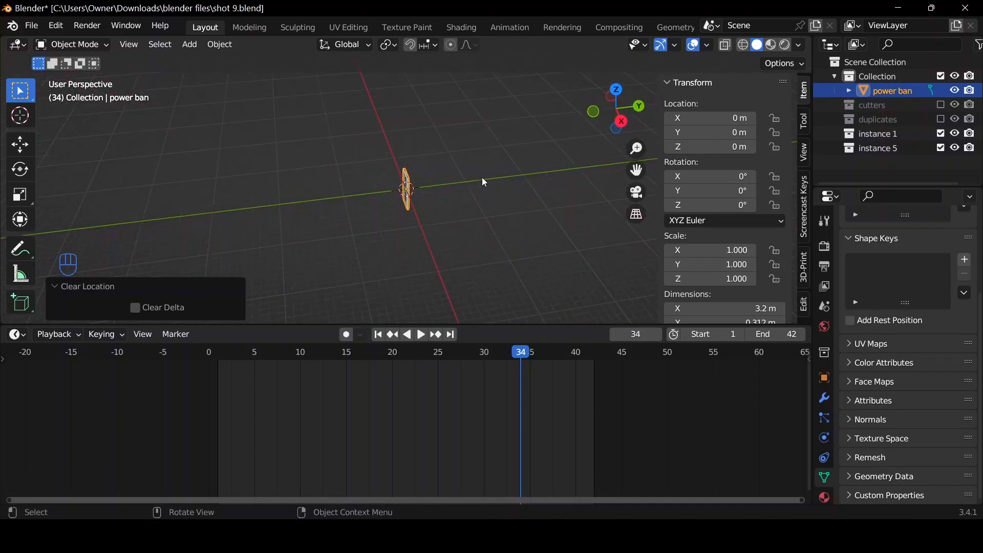
key(shift+a)
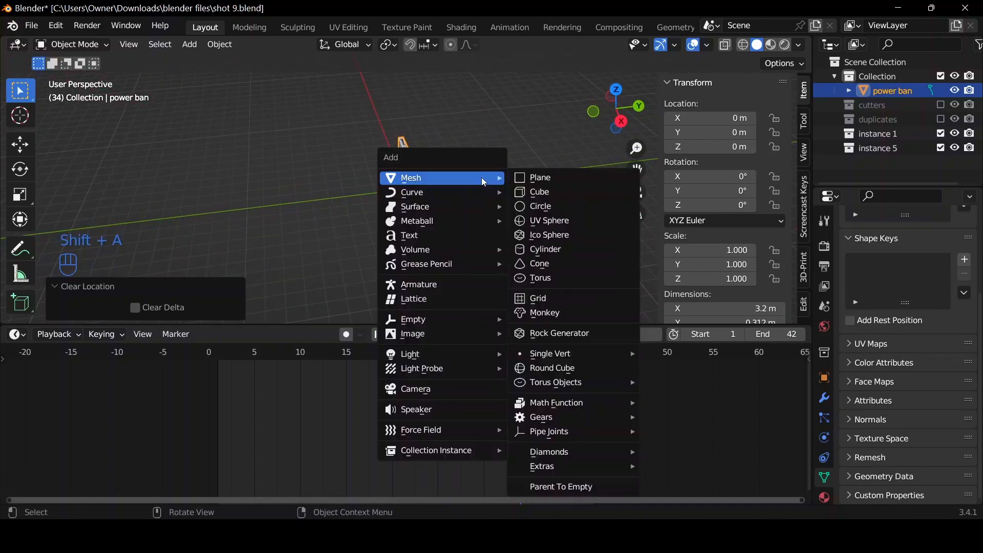
click(532, 178)
text(r)
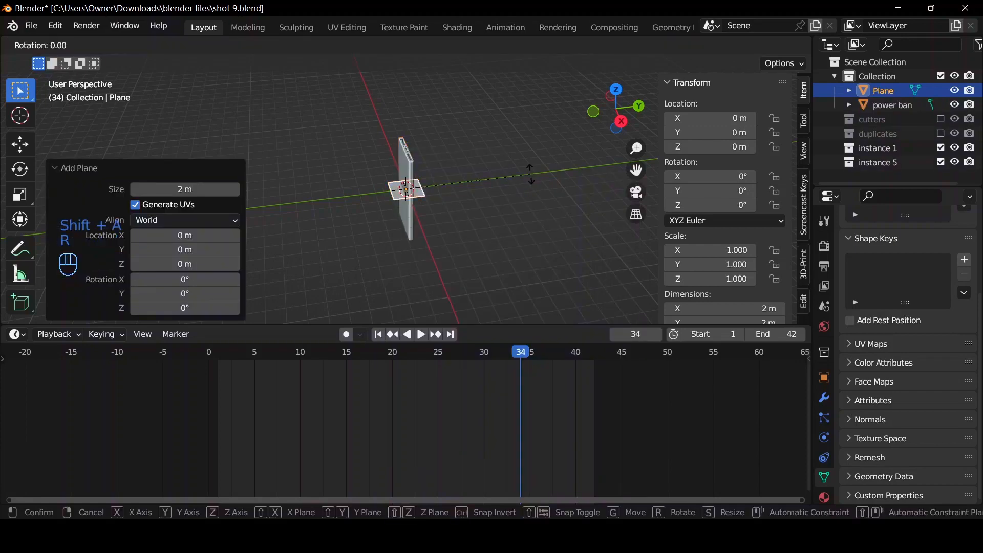
text(x90)
key(Return)
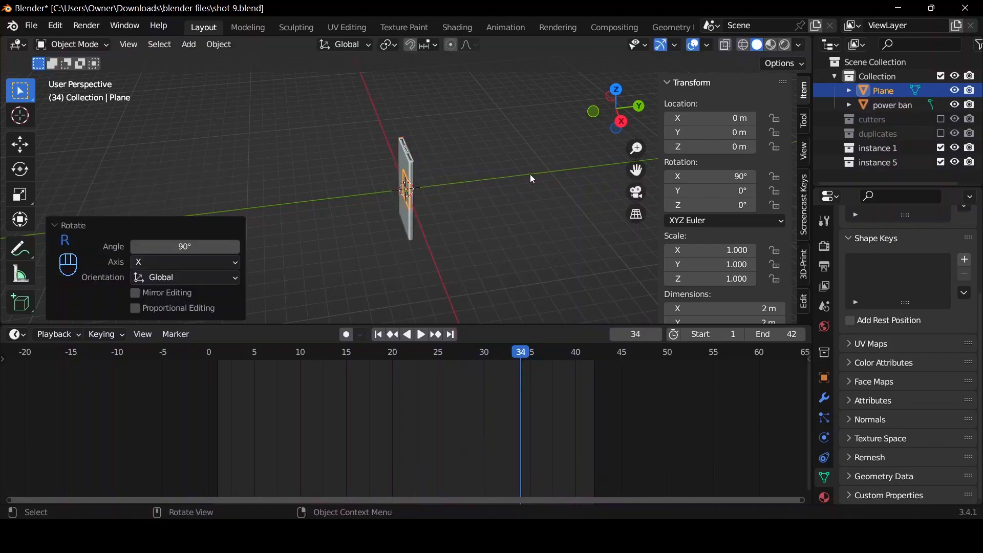
Move the upright plane about 8.8 m along Y behind the power bank and scale it by 20 as a backdrop.
key(g)
key(y)
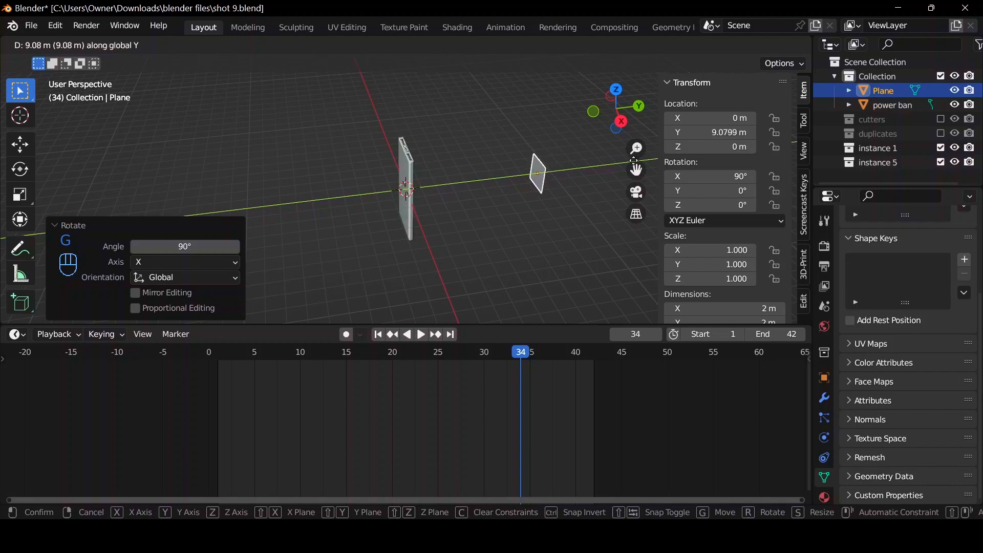
click(623, 163)
text(s20)
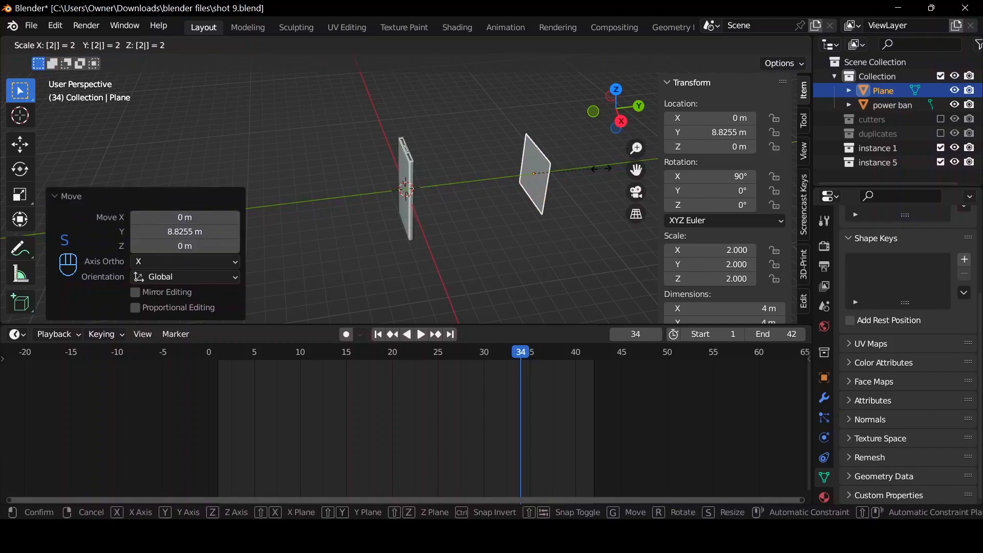
key(Return)
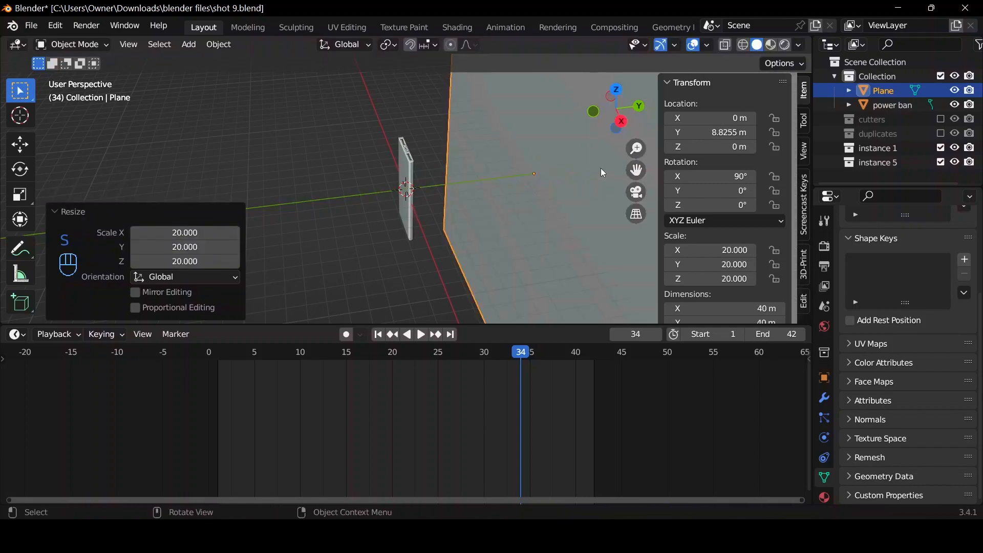
Add a camera and align it to a front view that frames the power bank against the backdrop.
click(595, 112)
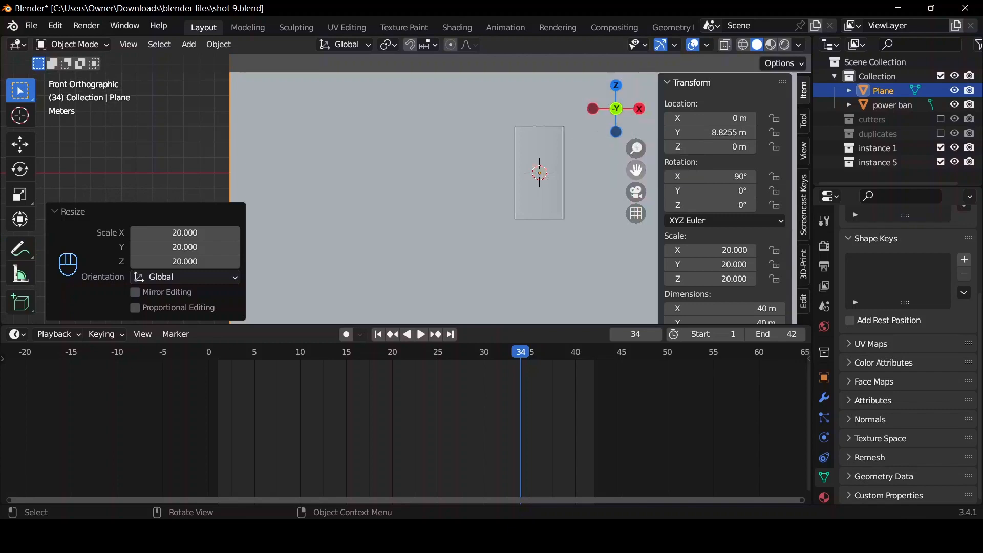
key(shift+a)
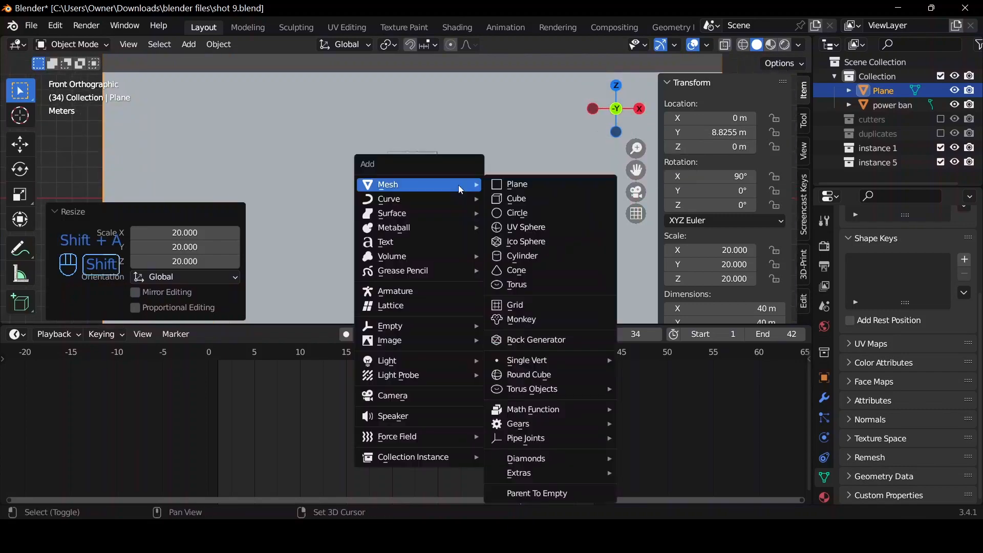
click(402, 408)
key(ctrl+alt+KP_0)
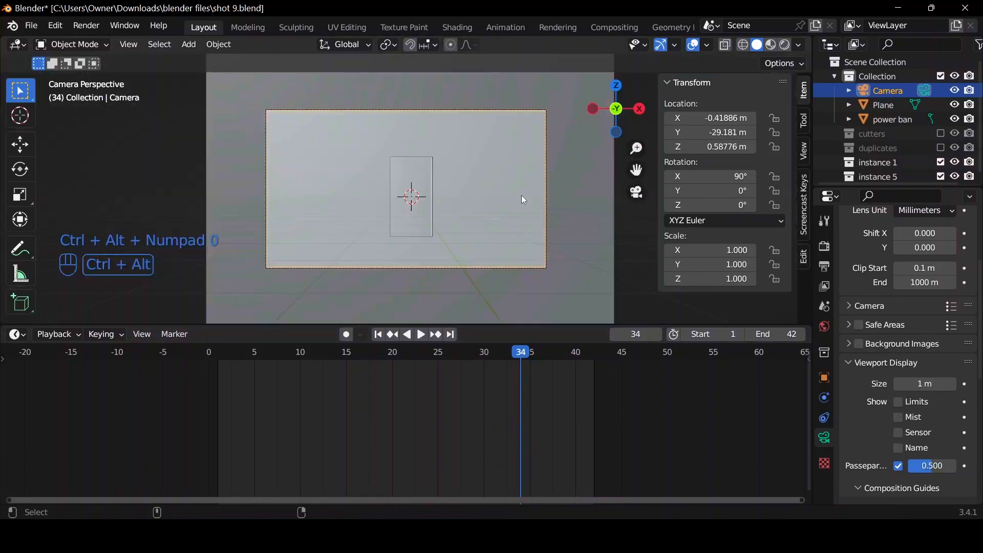
Add a point light and move it along Y to about 2.2 m behind the power bank.
drag(620, 95, 611, 94)
click(514, 117)
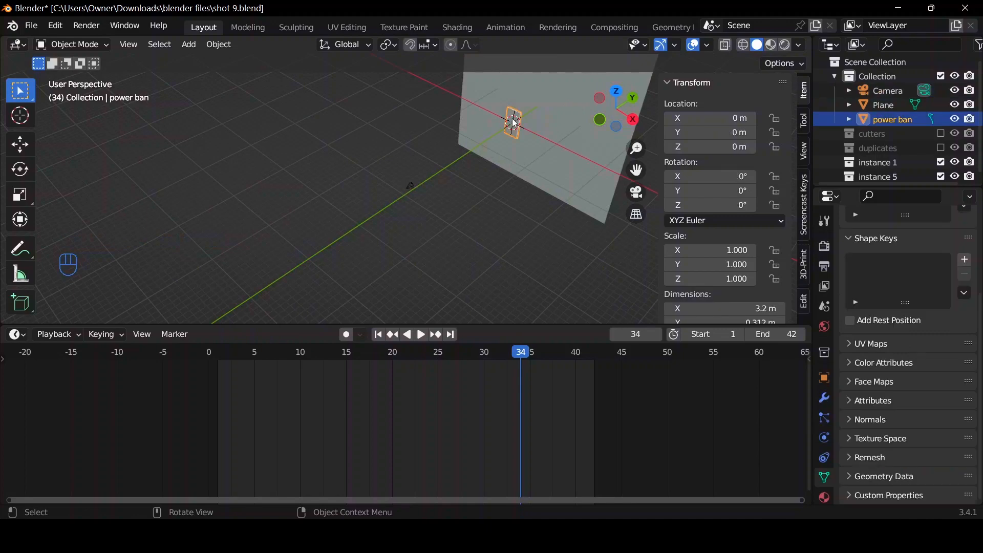
key(comma)
key(KP_Decimal)
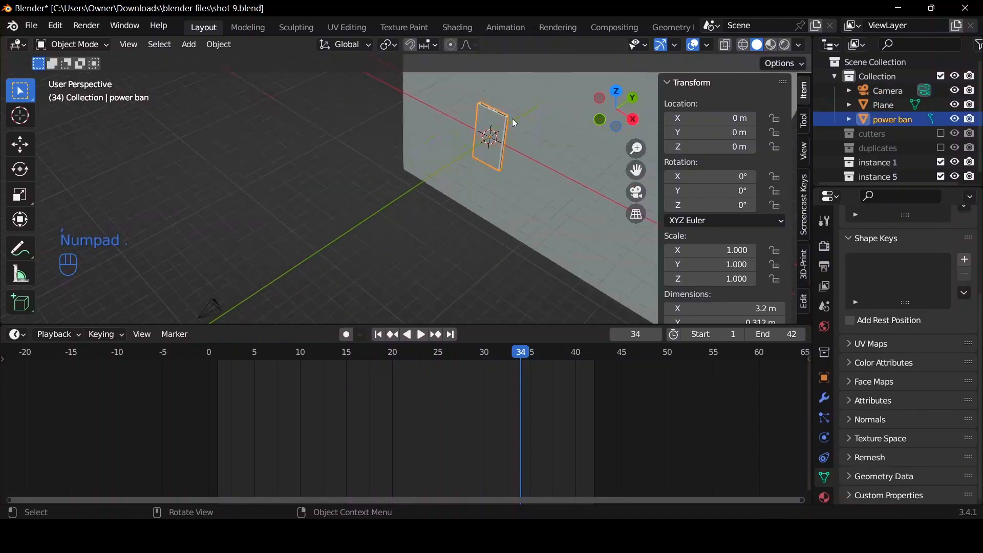
drag(592, 97, 441, 216)
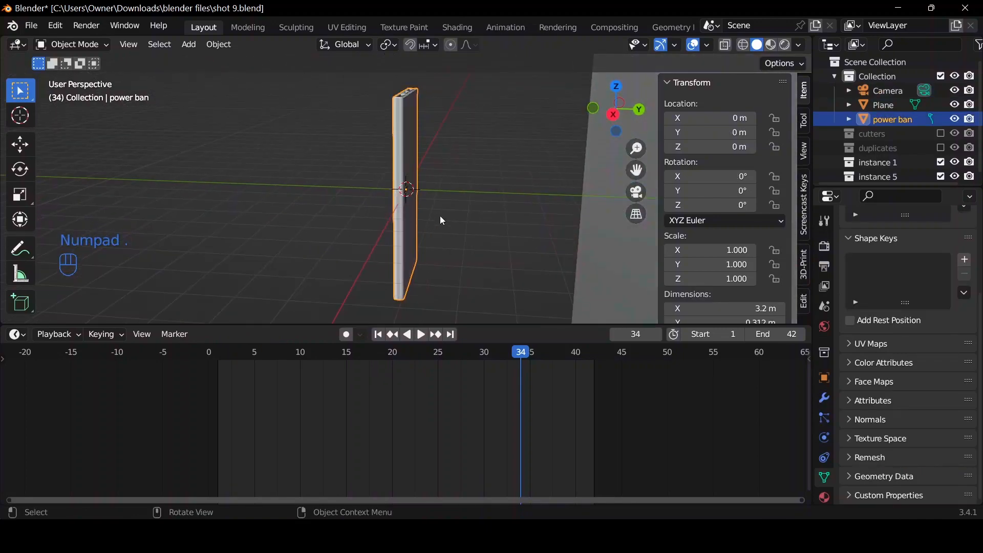
key(shift+a)
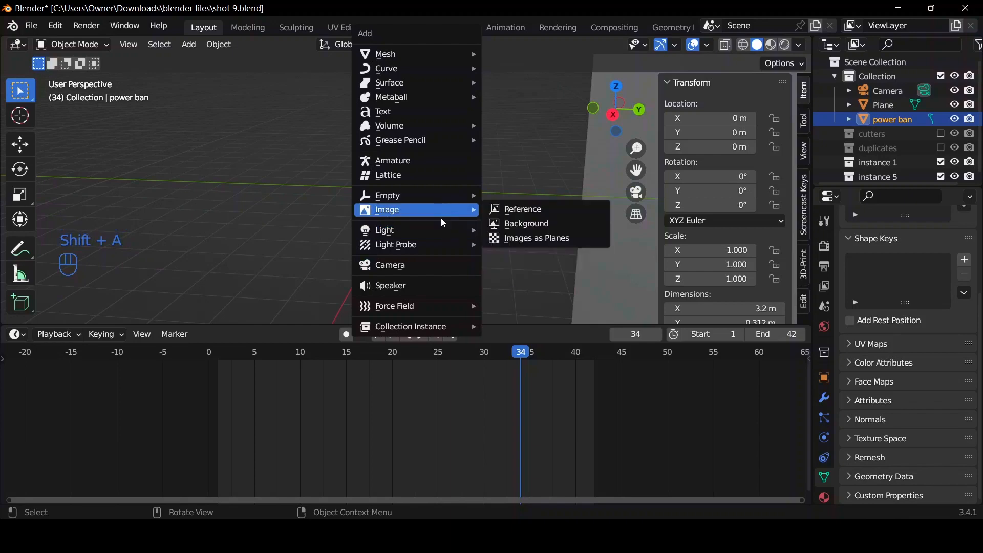
mouse_move(440, 228)
click(506, 230)
key(g)
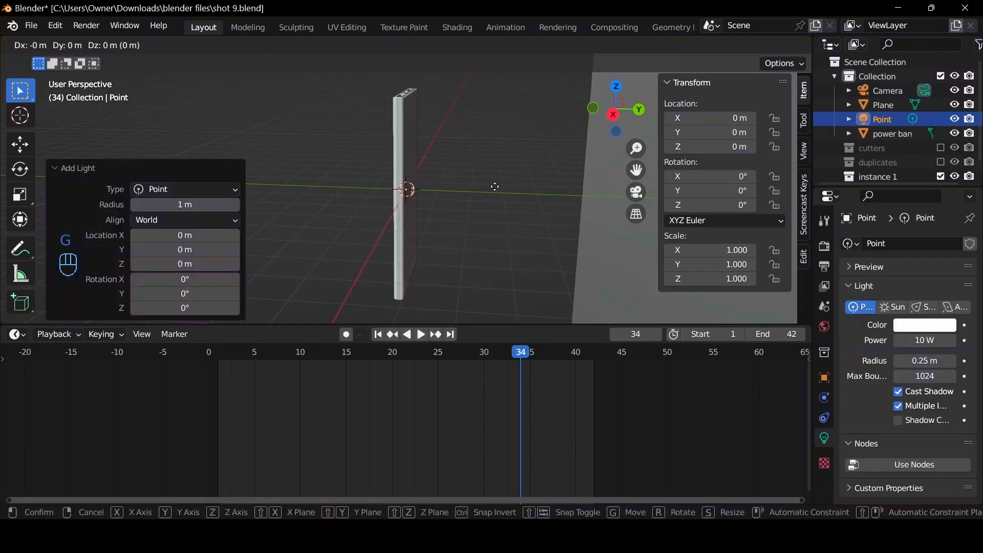
key(y)
click(839, 365)
Enlarge the point light's radius to about 1.41 m and set its power to 50 W.
mouse_move(922, 361)
mouse_down()
mouse_move(950, 361)
mouse_move(924, 361)
mouse_up()
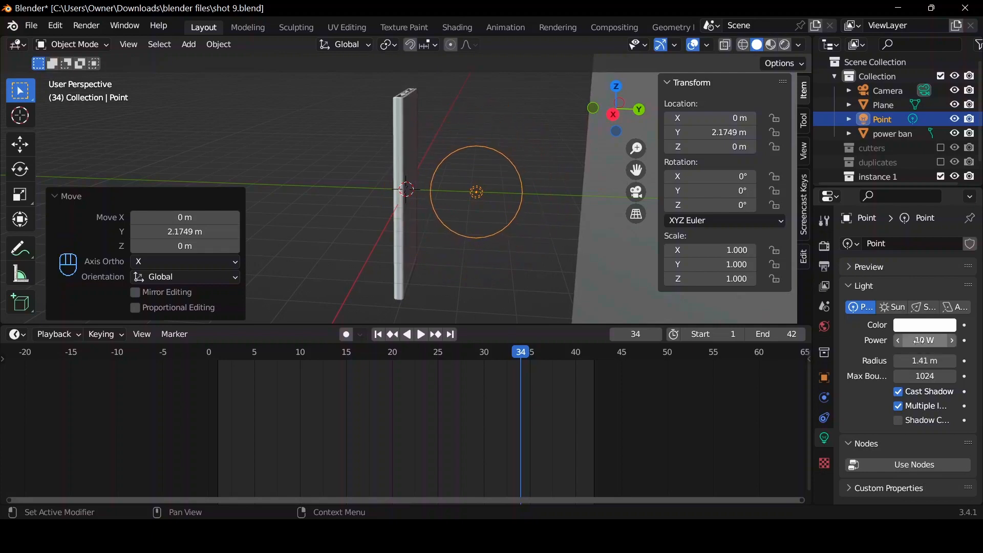
click(920, 340)
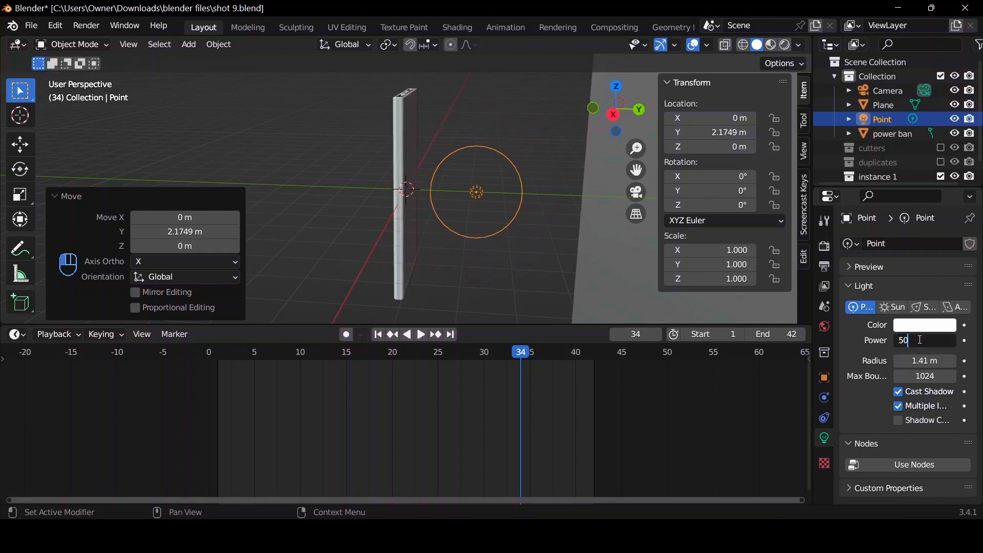
key(Return)
Duplicate the backdrop plane and rotate the copy 90° about the Z axis.
drag(619, 117, 616, 108)
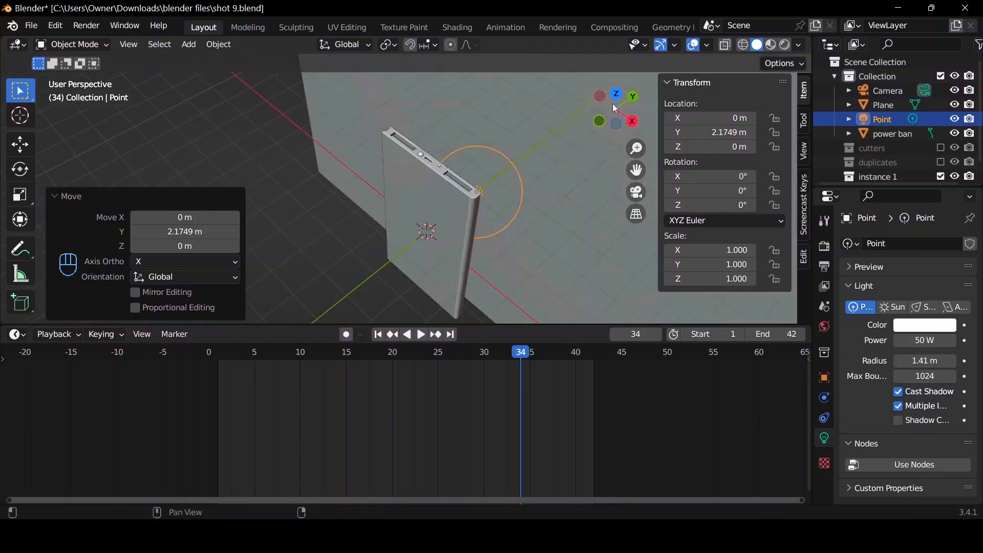
scroll(553, 115, down, 4)
click(504, 148)
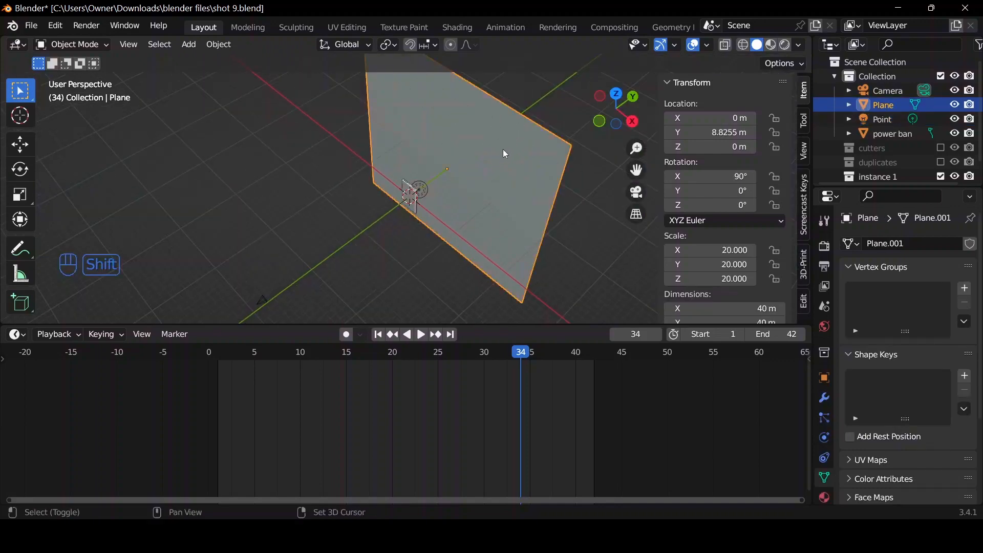
key(shift+d)
text(r)
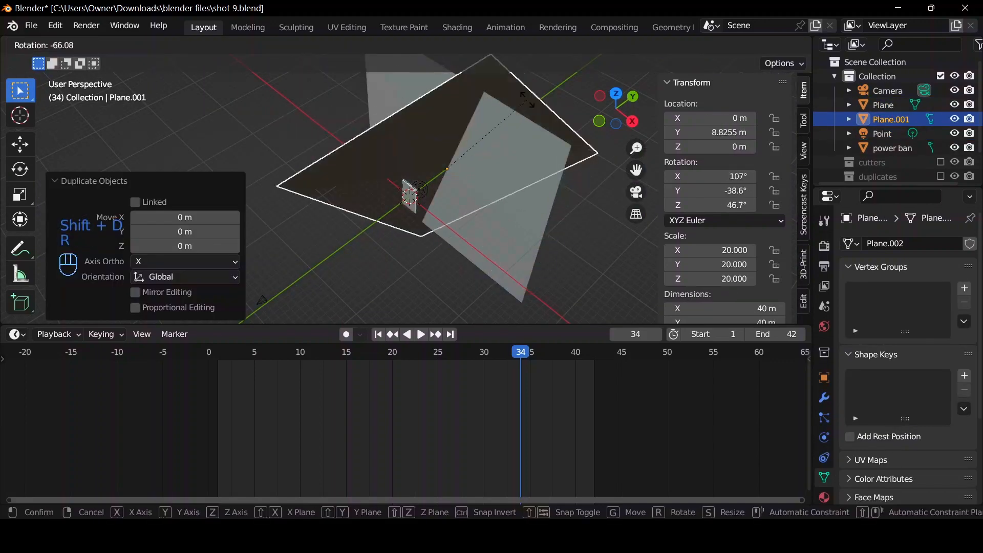
text(z90)
key(Return)
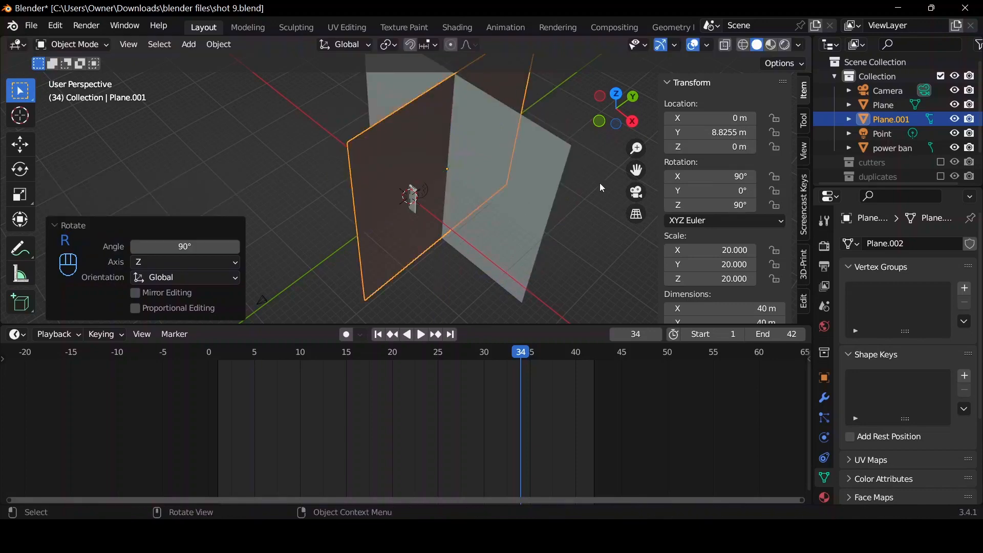
Scale the plane copy down by about 0.174 and move it just outside the camera frame, to about X -15.5 m.
key(s)
click(508, 180)
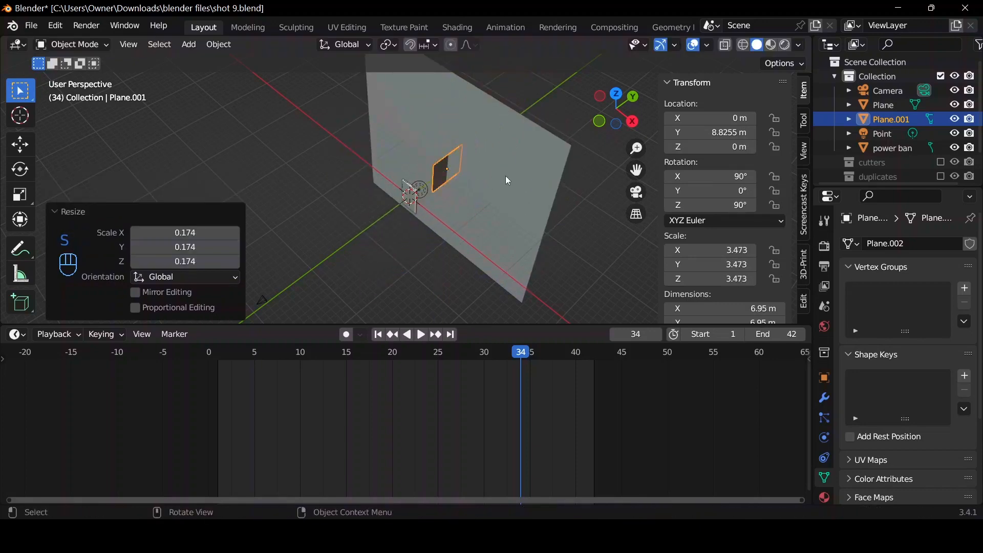
click(636, 191)
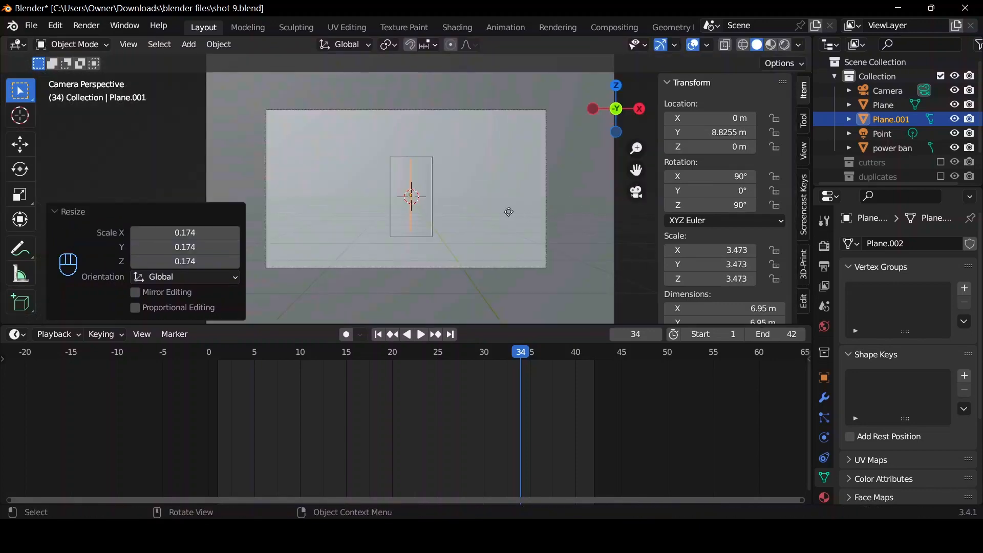
key(g)
click(371, 217)
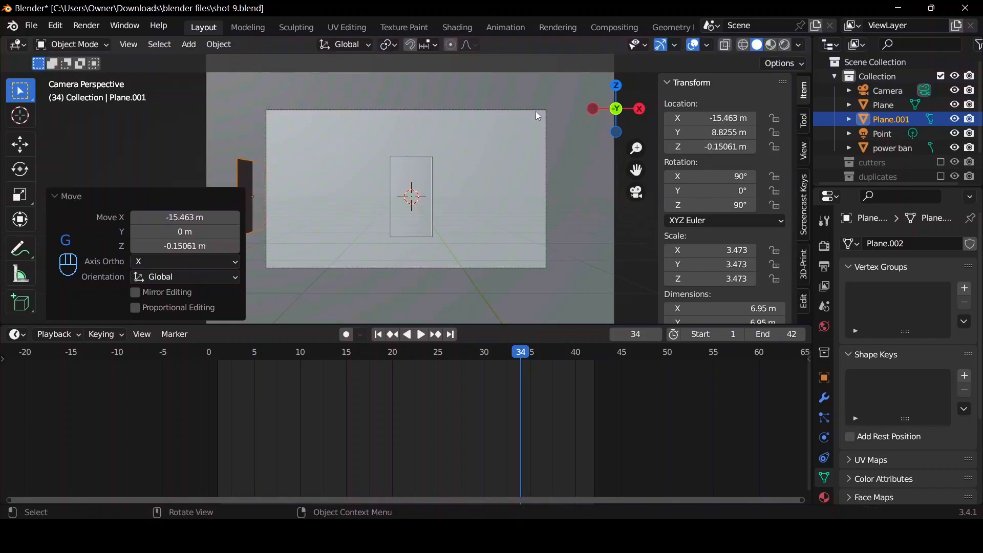
Move the side plane along Y level with the power bank, scale it up about 1.5 times, and check it through the camera.
drag(616, 108, 476, 139)
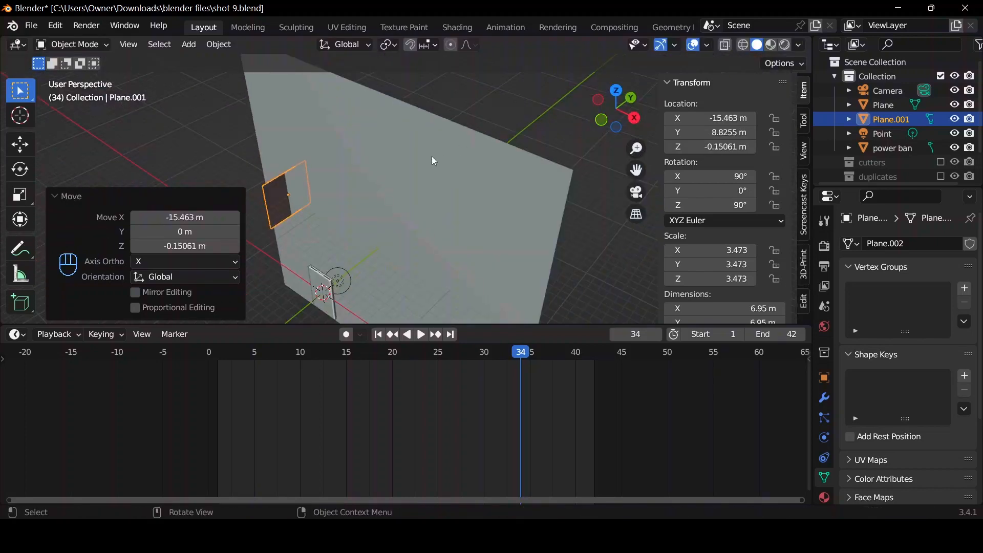
key(g)
key(y)
click(377, 193)
key(s)
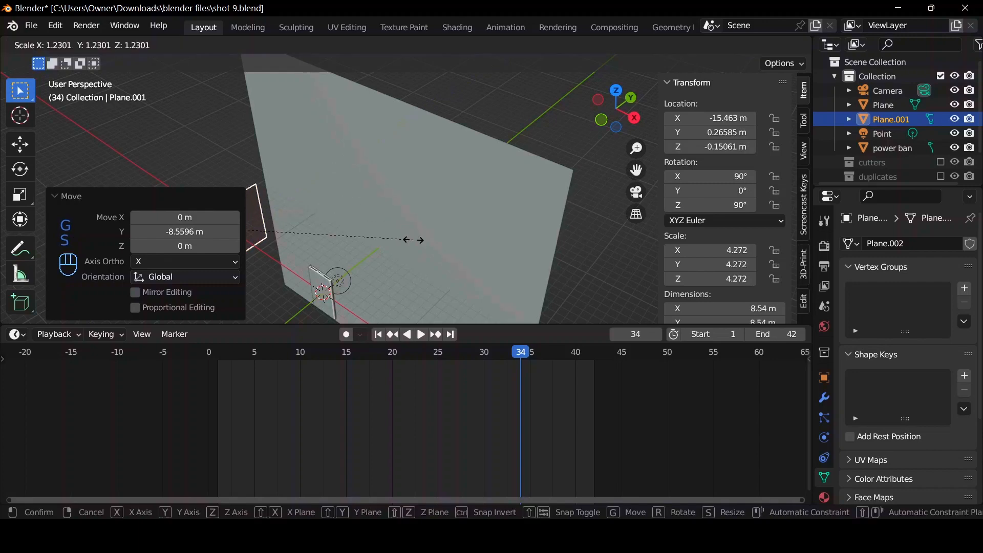
click(456, 280)
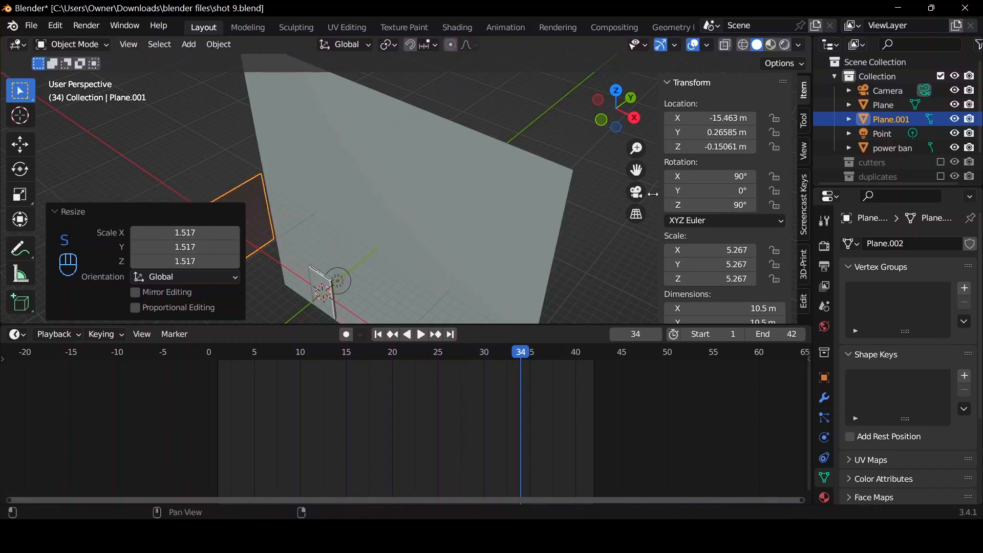
click(636, 191)
Add an area light, raise it about 10.5 m above the power bank, and enlarge its size to about 13.2 m.
drag(617, 109, 632, 167)
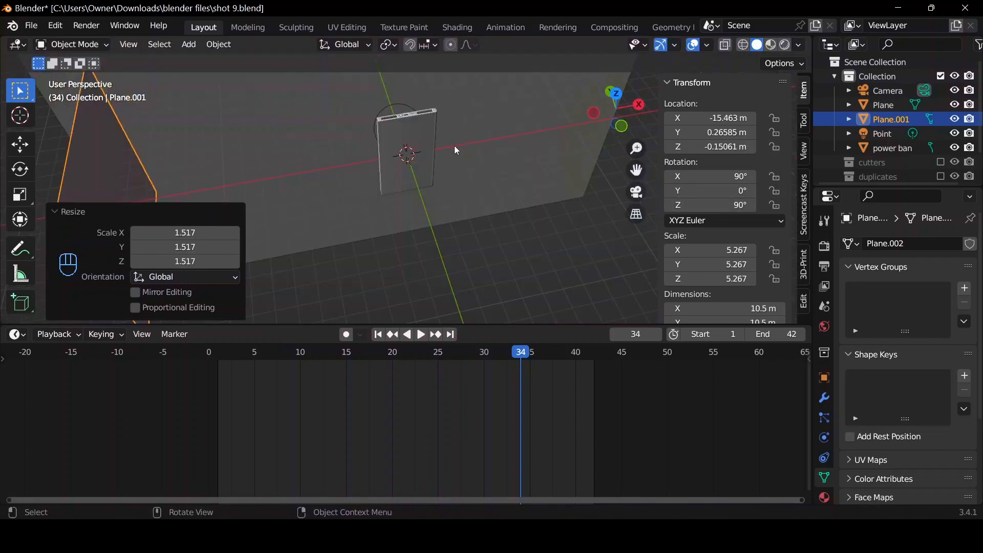
key(shift+a)
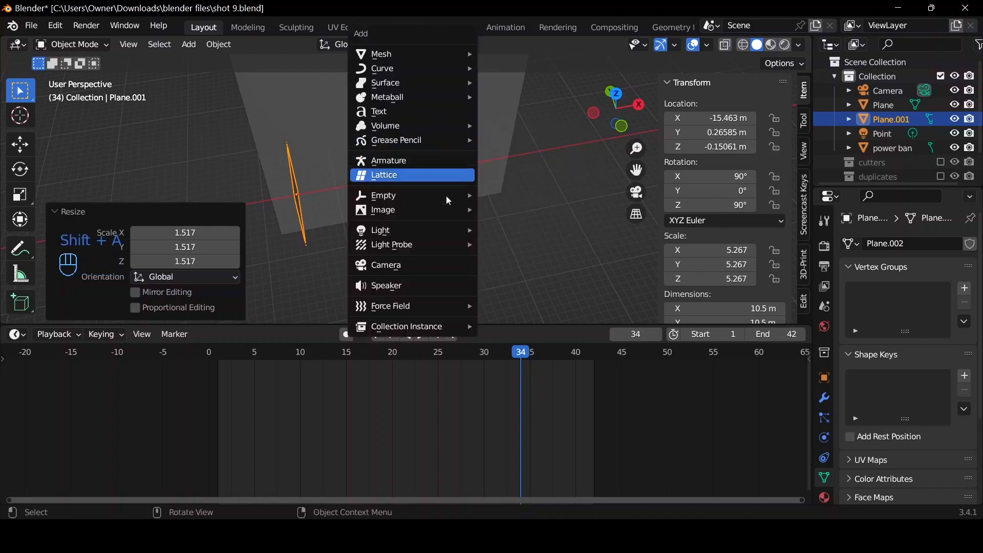
mouse_move(445, 228)
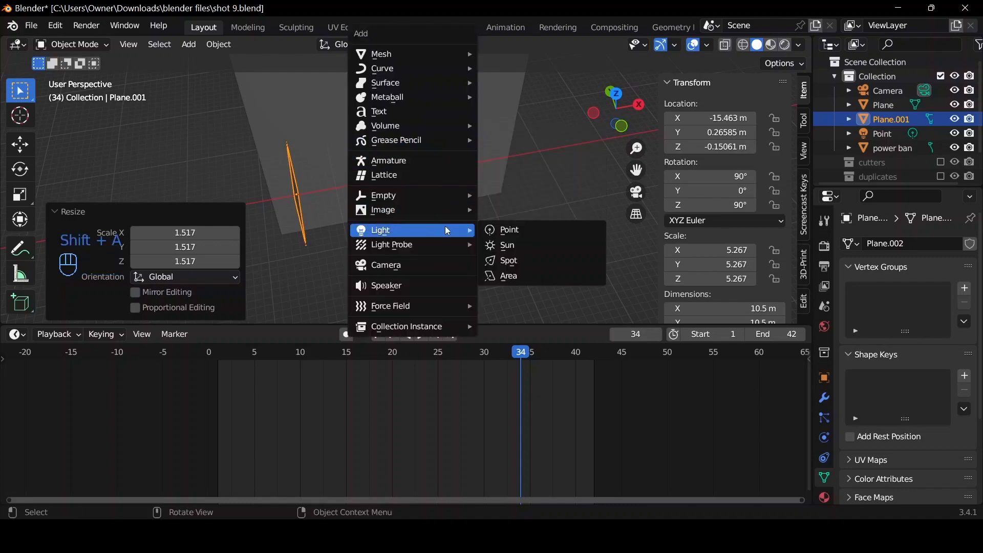
click(509, 276)
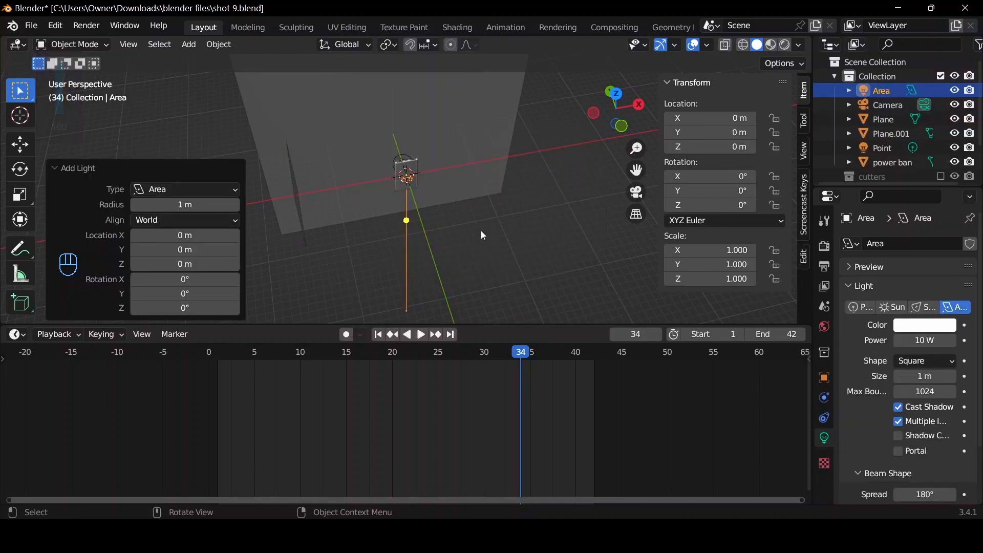
key(g)
key(z)
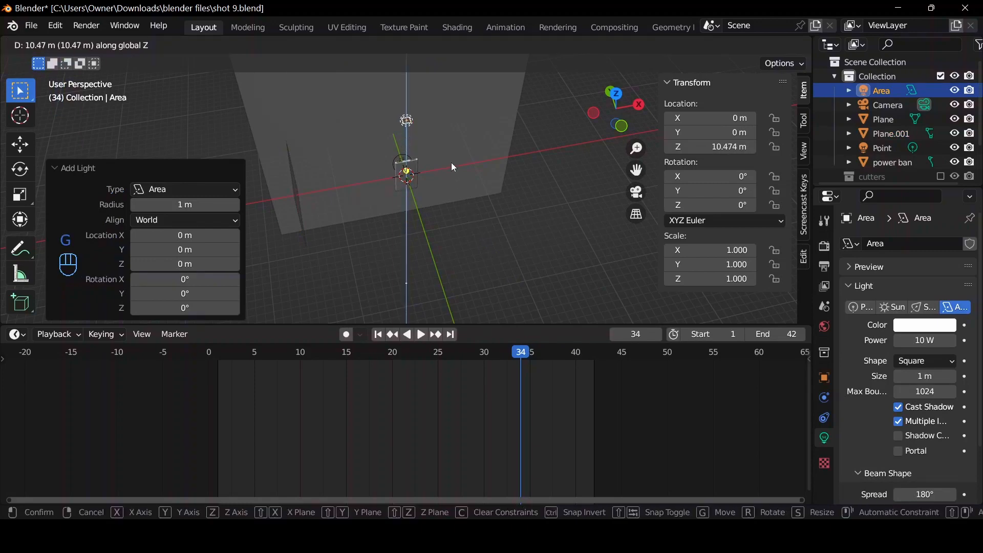
click(450, 162)
drag(416, 124, 525, 214)
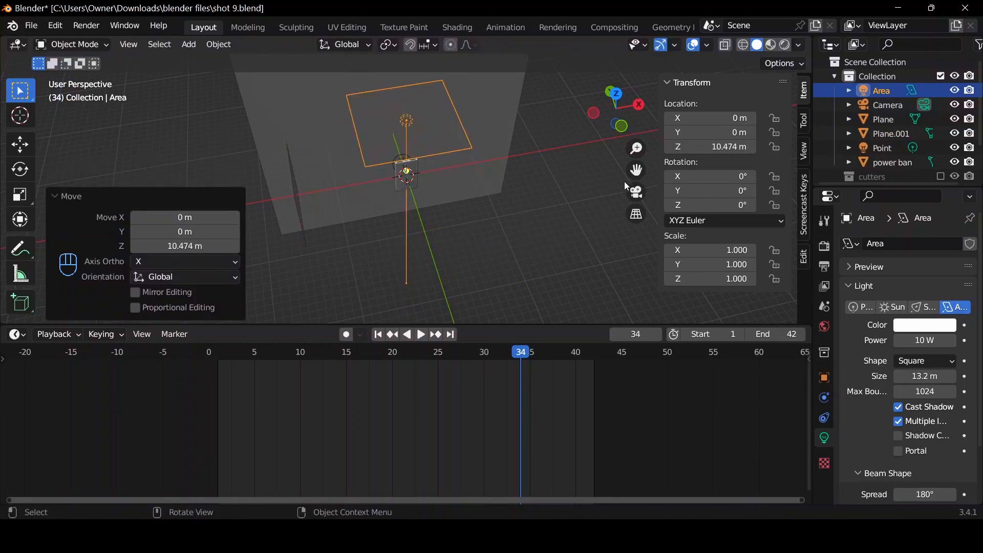
Move the area light in top view to about X 8.7 m, Y -24.9 m, out in front of the power bank.
click(618, 95)
key(g)
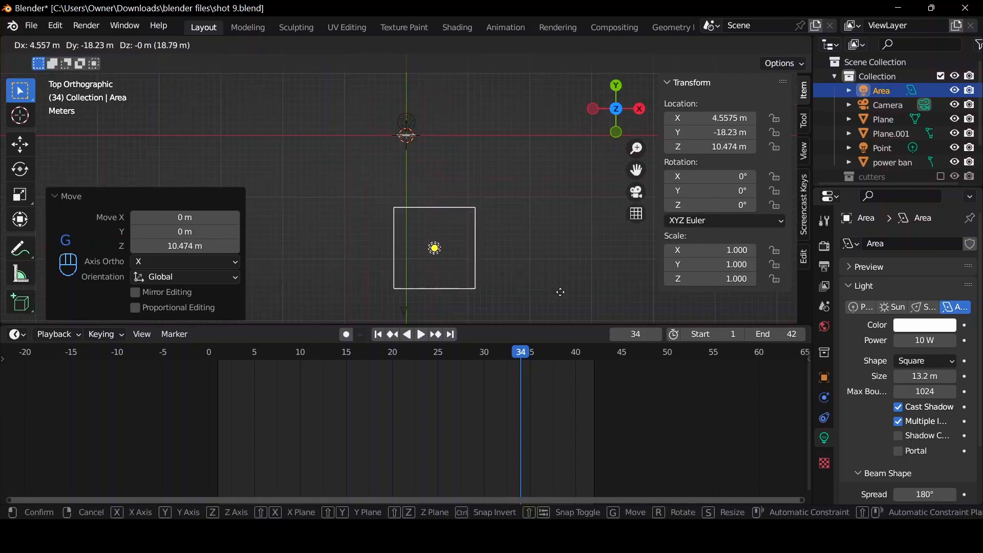
click(587, 62)
Rotate the area light freely to about X 70.7°, Y 10.4°, Z 15.1° so it aims at the power bank.
drag(615, 95, 519, 214)
key(r)
key(r)
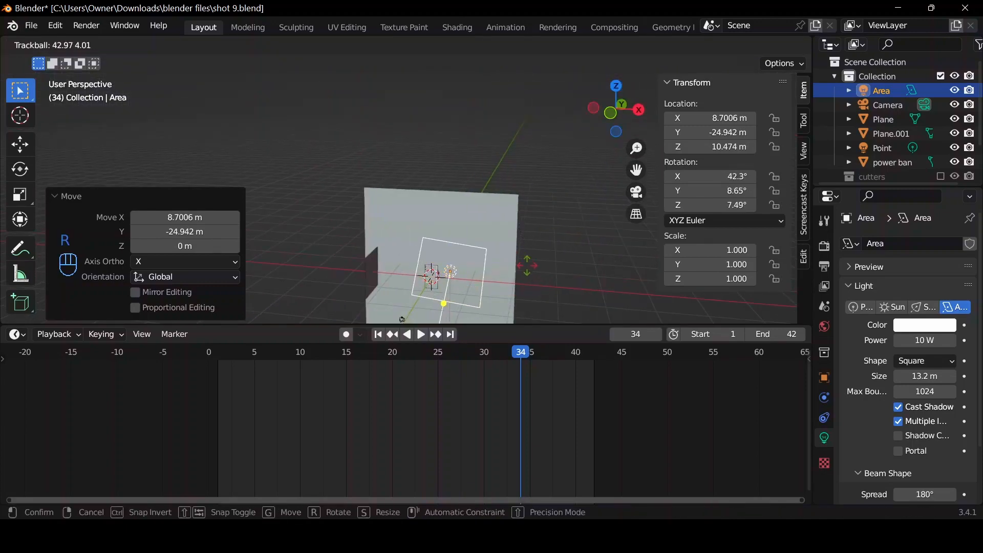
click(527, 289)
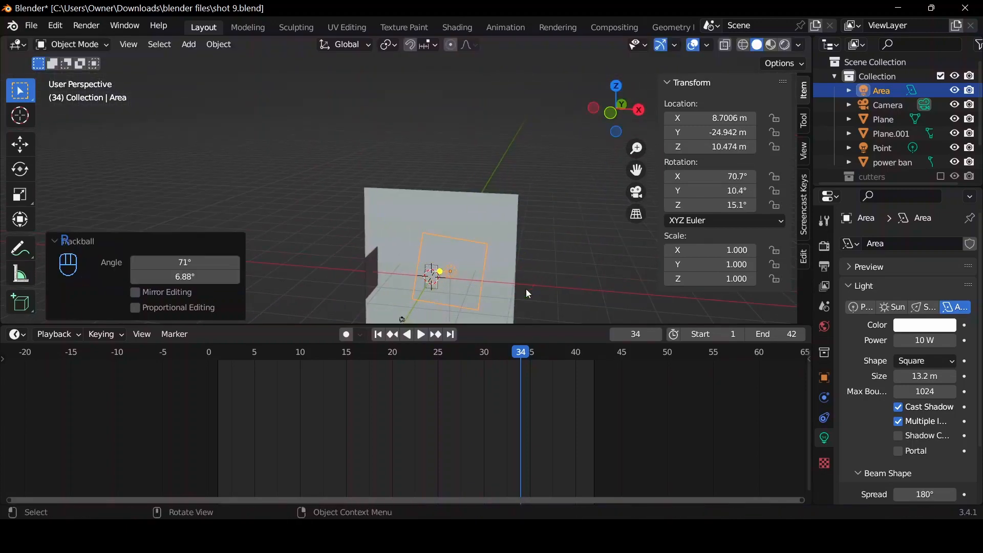
drag(633, 100, 603, 115)
Set the area light's power to 500 W and check the lighting through the camera in rendered shading.
click(917, 341)
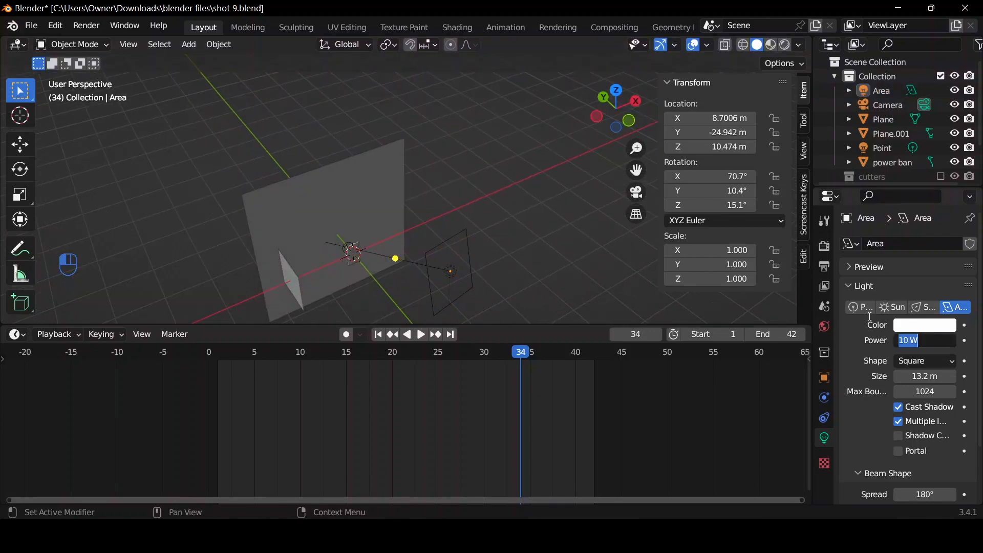
key(Return)
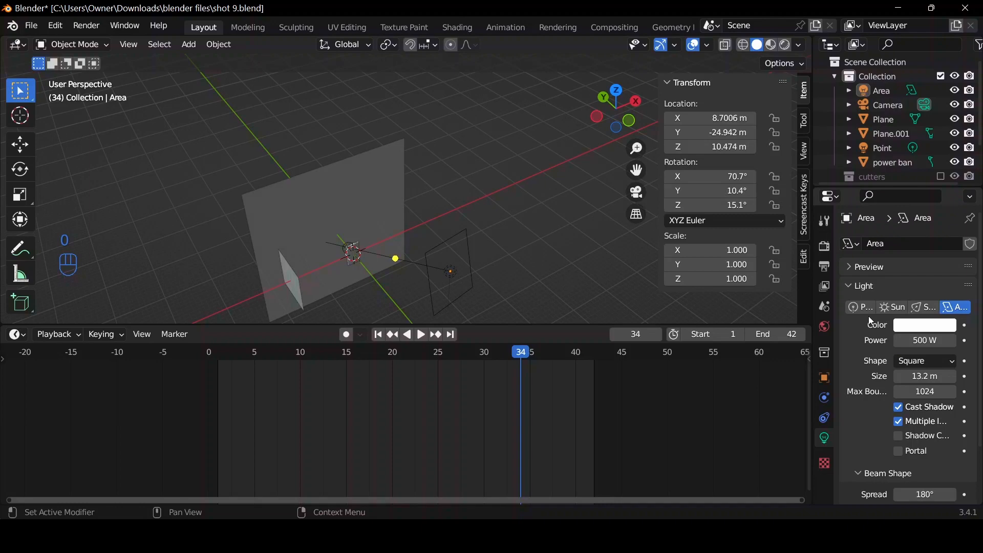
click(637, 193)
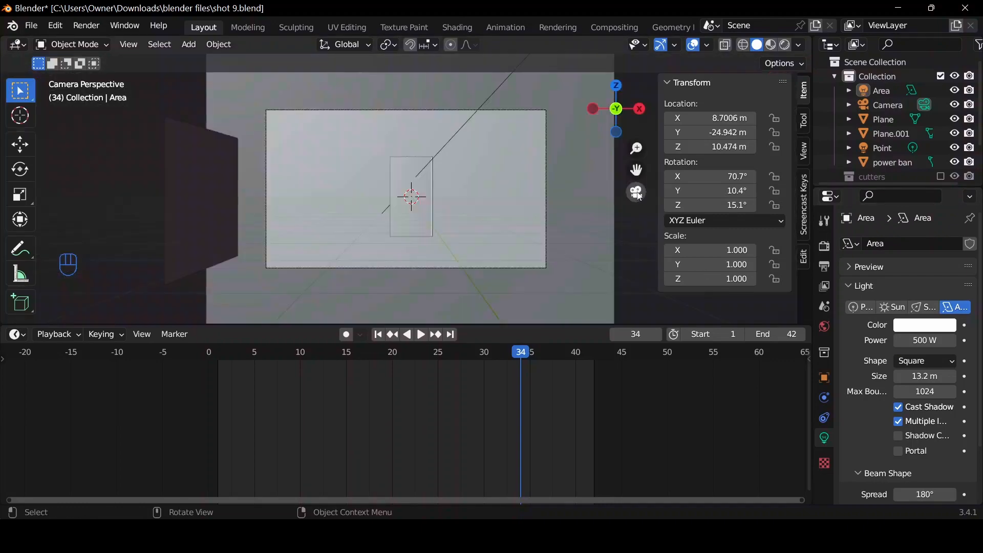
click(787, 46)
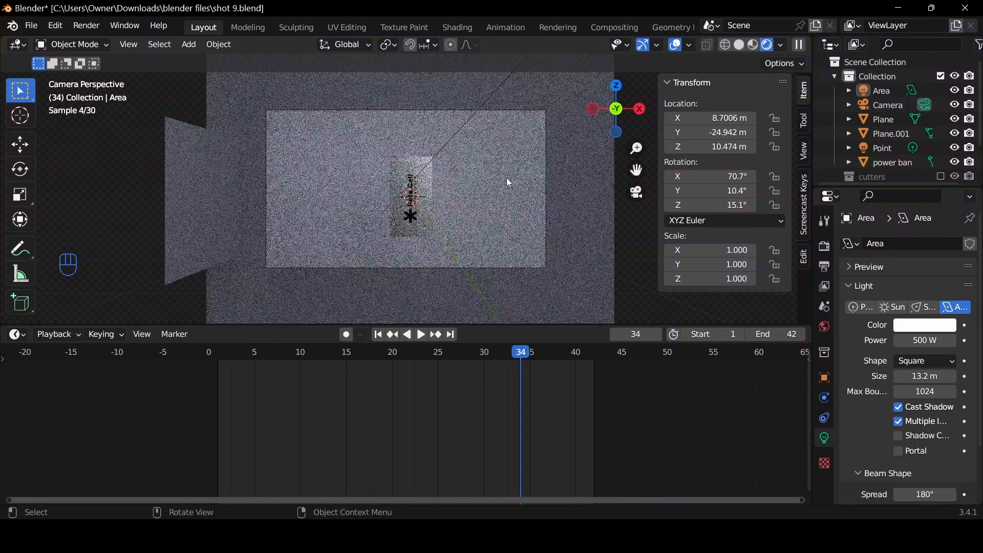
Assign the existing pink Material.001 to the large backdrop plane.
click(480, 205)
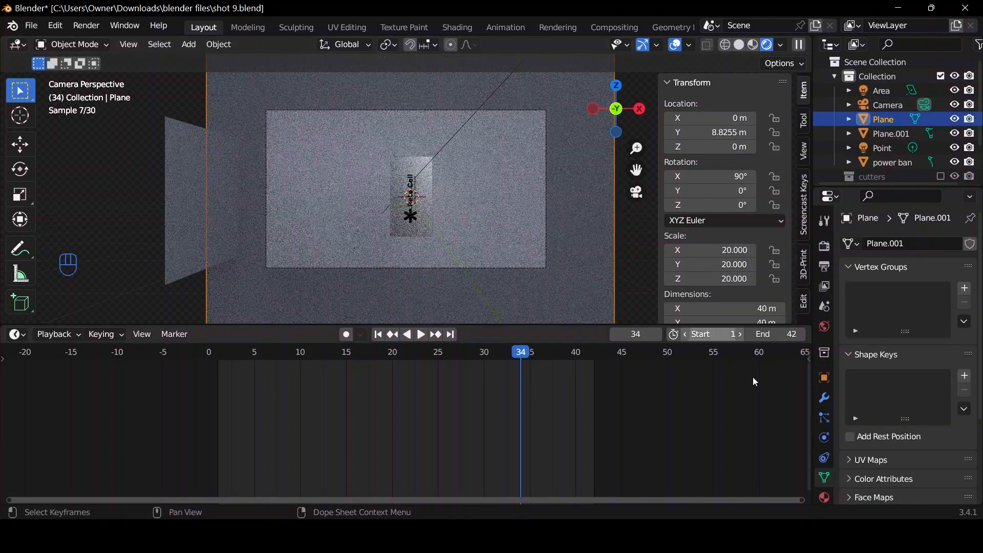
click(824, 498)
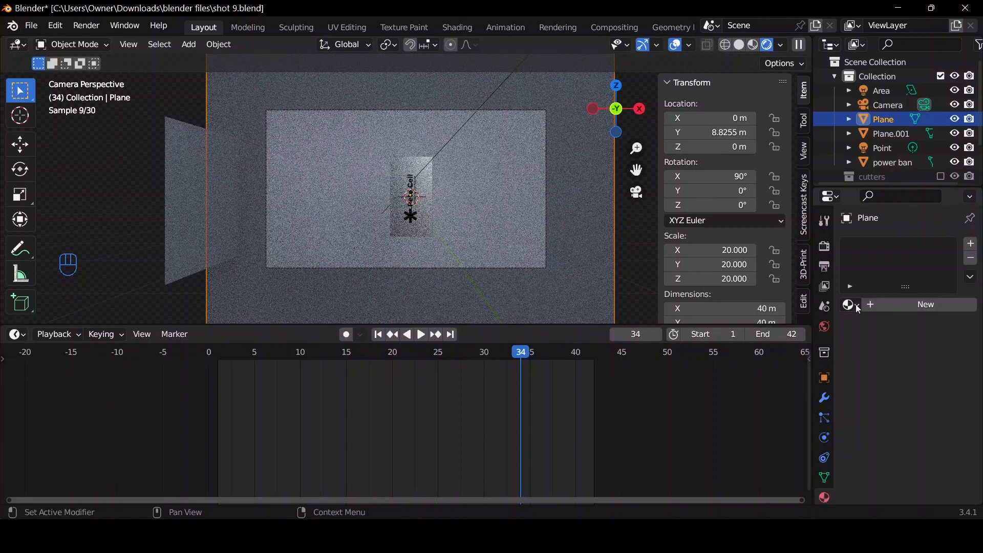
click(853, 305)
click(759, 341)
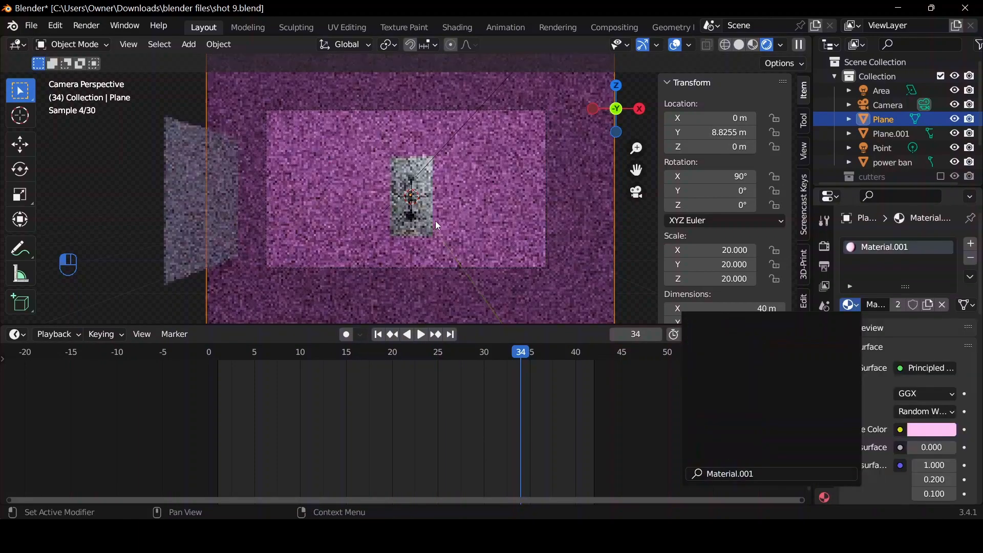
Assign the white emission Material.004 to the small side plane and return the viewport to solid shading.
click(208, 216)
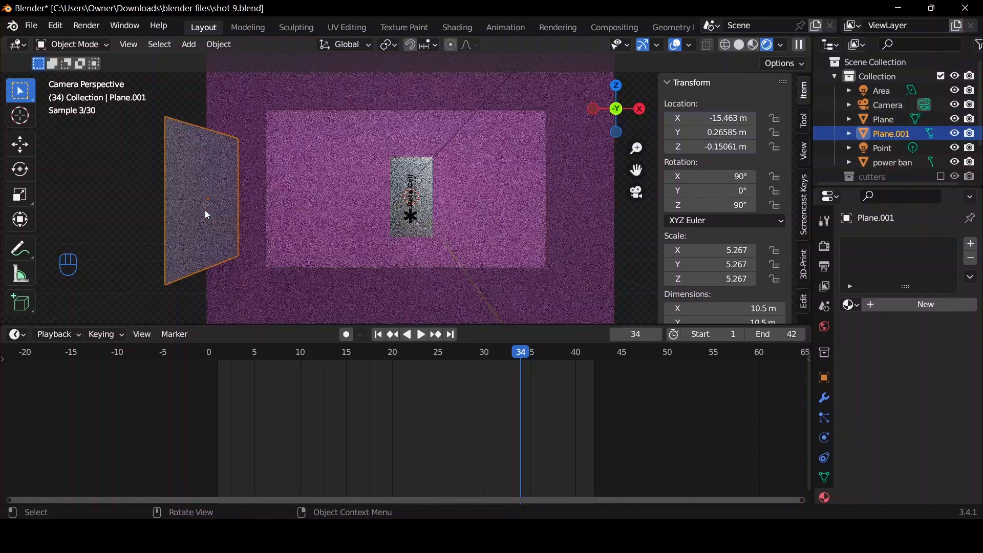
click(850, 306)
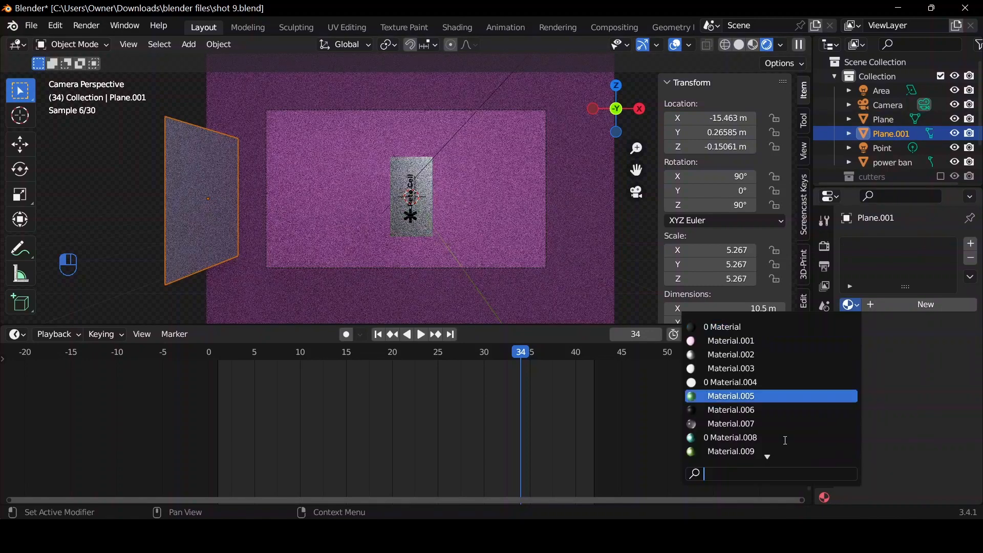
click(723, 384)
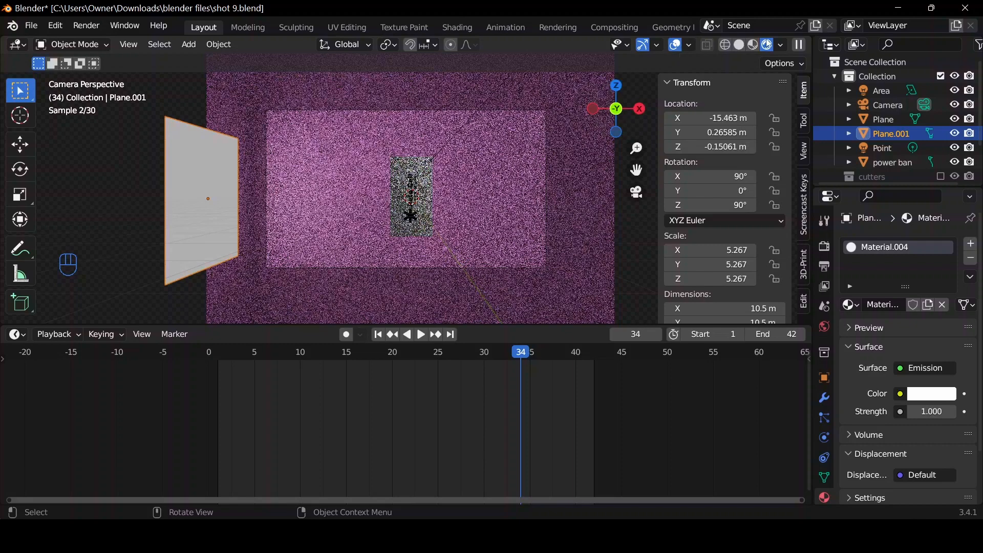
click(742, 47)
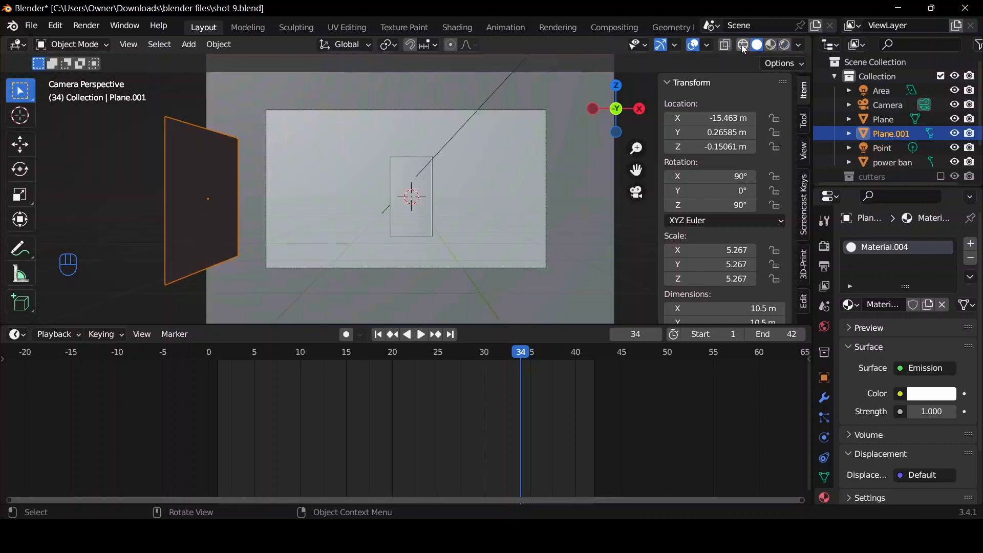
Insert a single keyframe for the power bank's Y location of 0 m at the last frame, 42.
click(408, 206)
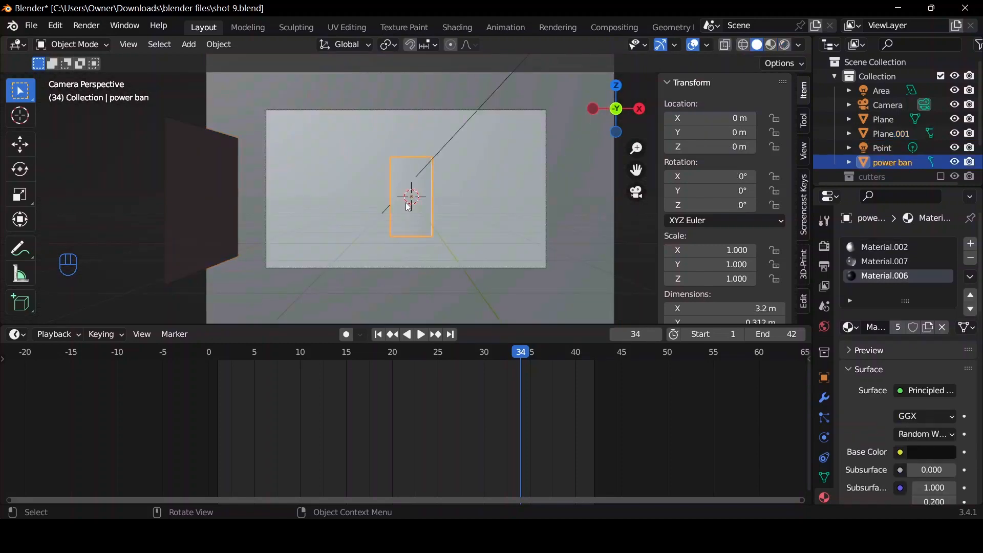
click(378, 337)
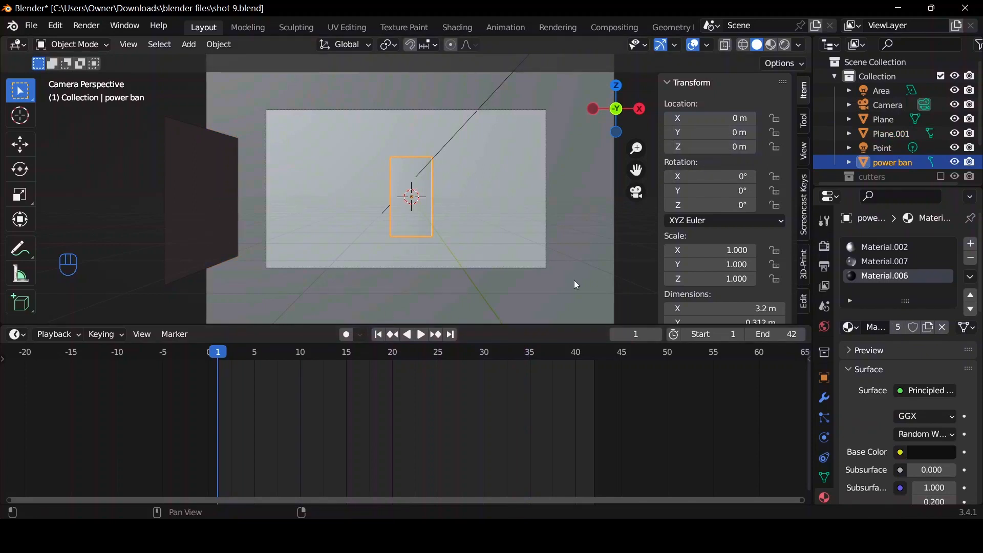
click(450, 336)
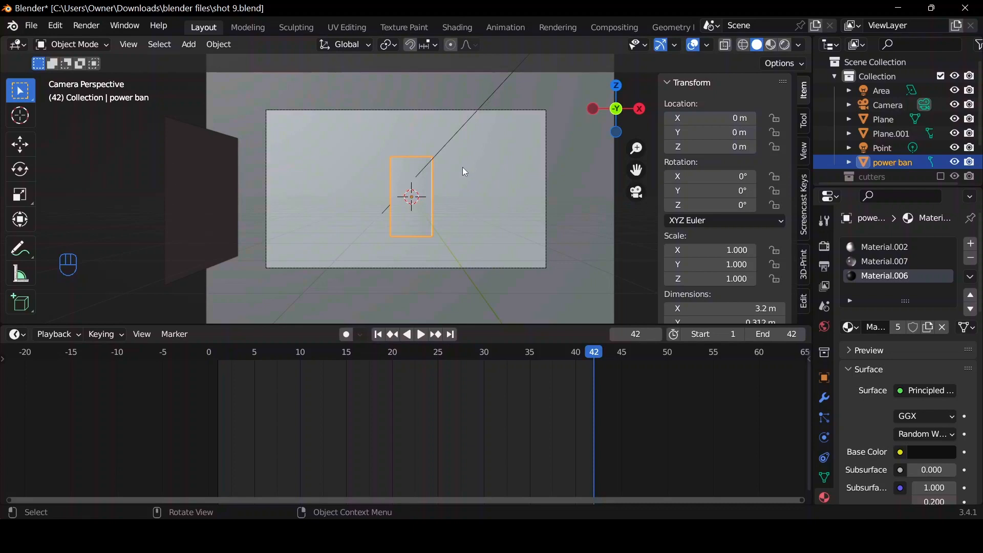
right_click(714, 132)
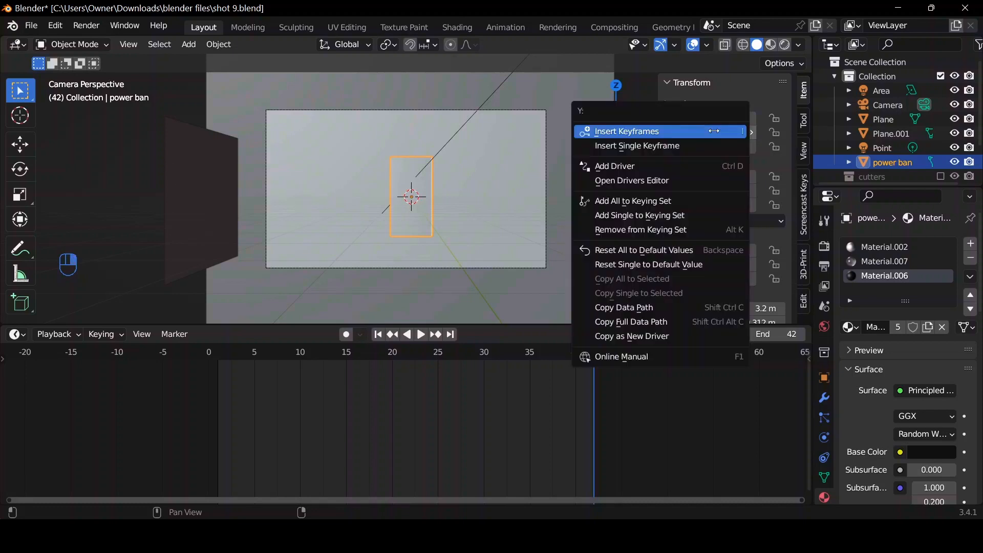
click(710, 144)
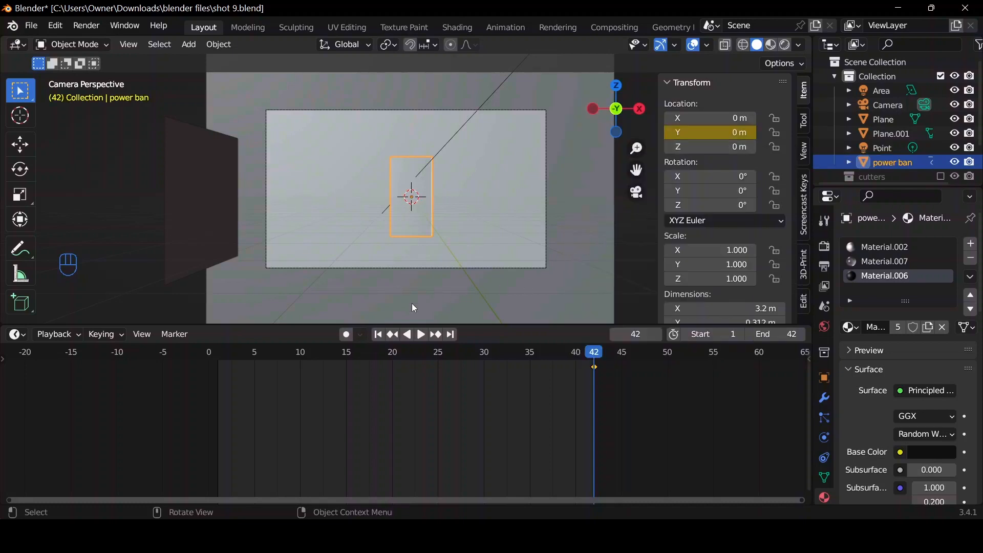
Keyframe the power bank's Y location at about -19.42 m on frame 1 and play back the movement.
click(378, 334)
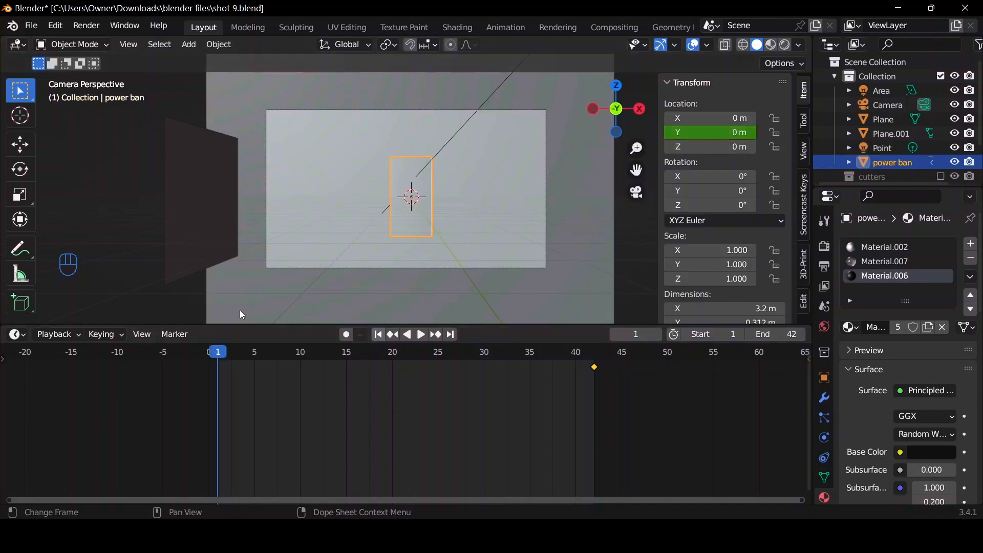
drag(711, 132, 555, 133)
right_click(730, 131)
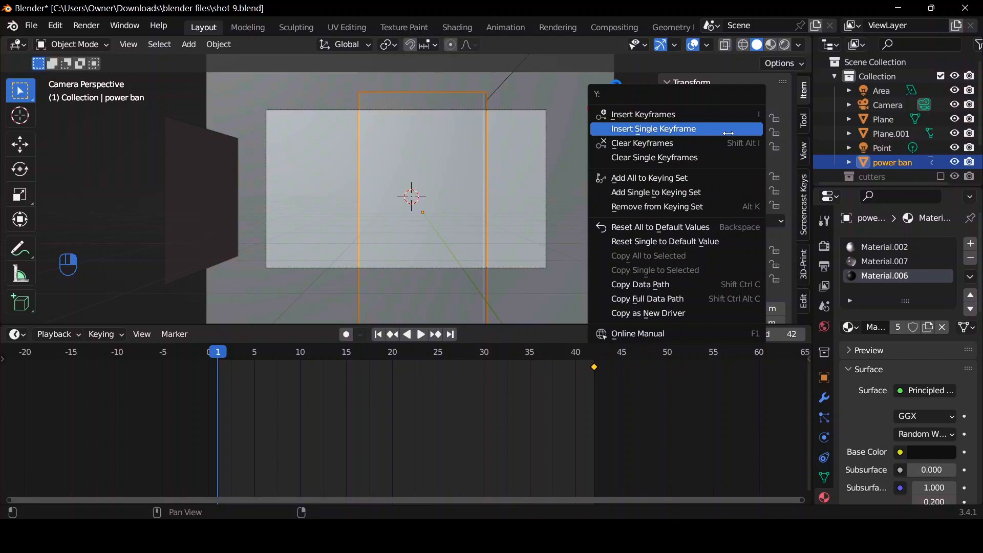
click(730, 131)
key(space)
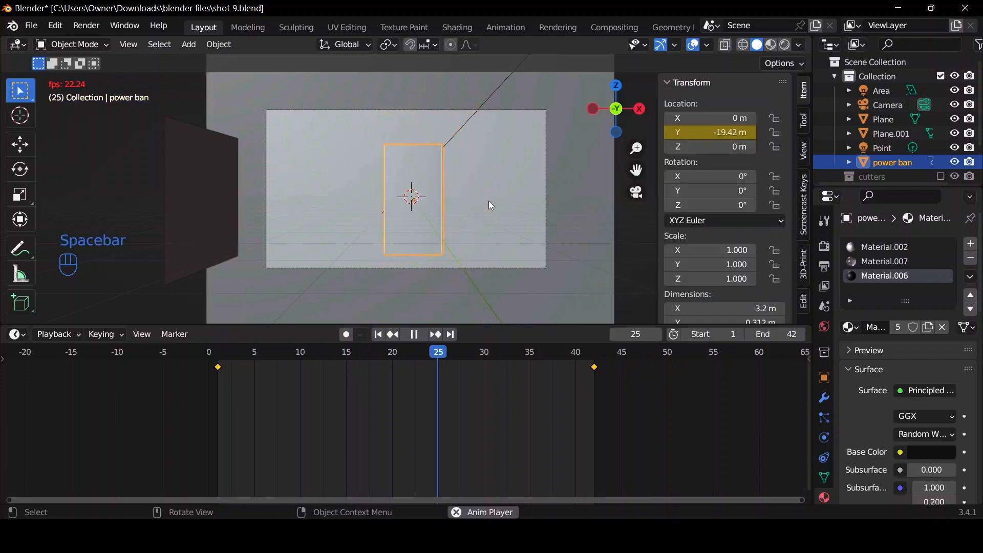
key(space)
Keyframe the power bank's rotation at 0° on frame 1 and at about X -15.7°, Y 2.68°, Z 19.2° on frame 42.
click(378, 336)
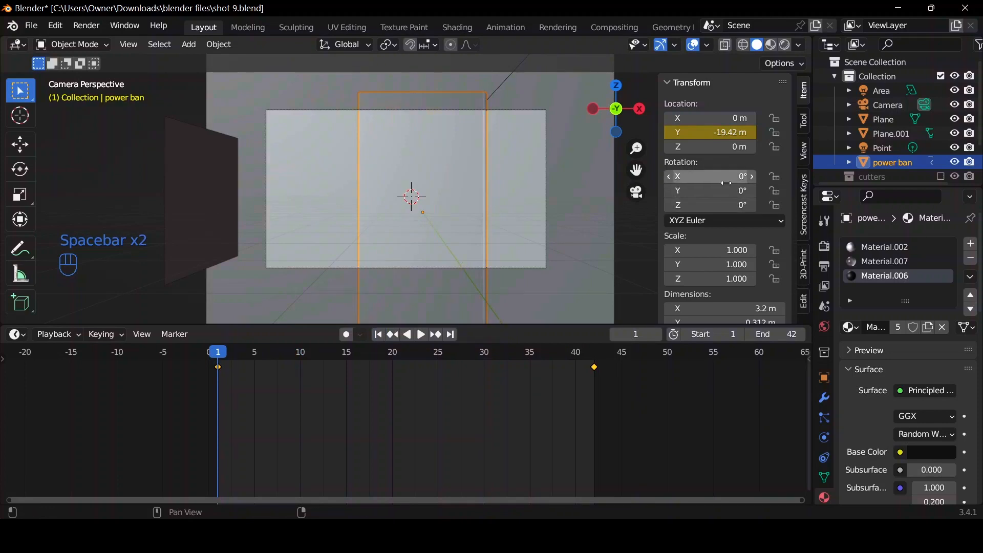
key(i)
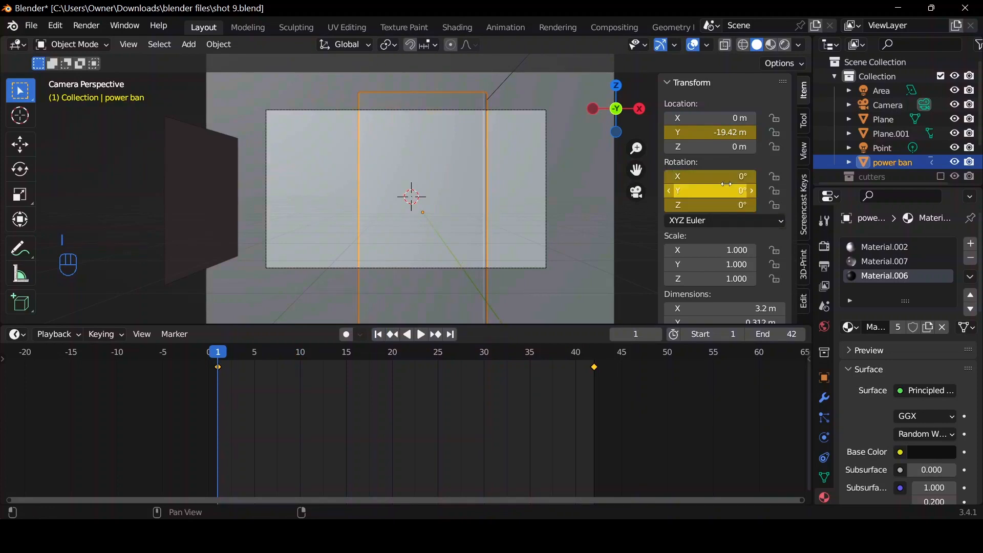
click(453, 335)
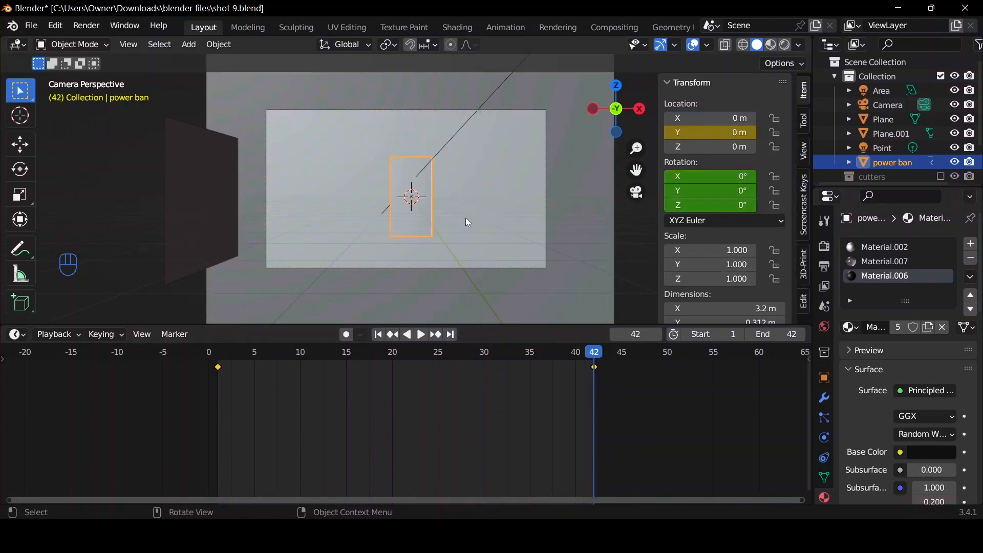
key(r)
key(r)
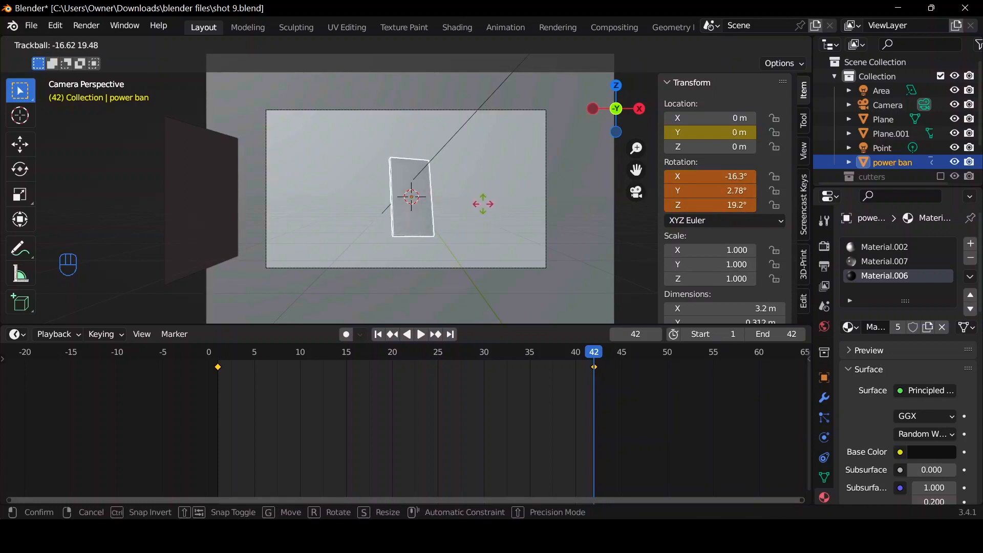
click(598, 211)
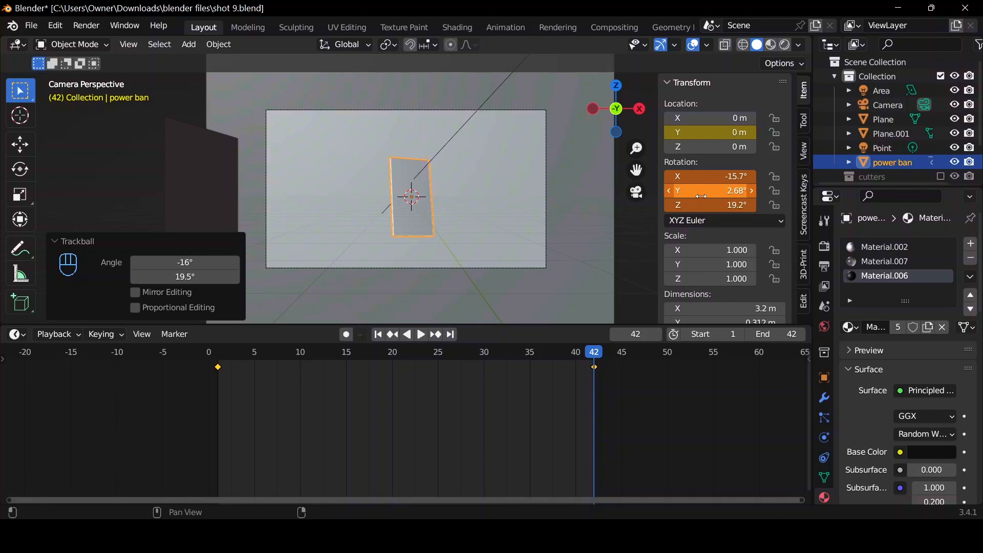
key(i)
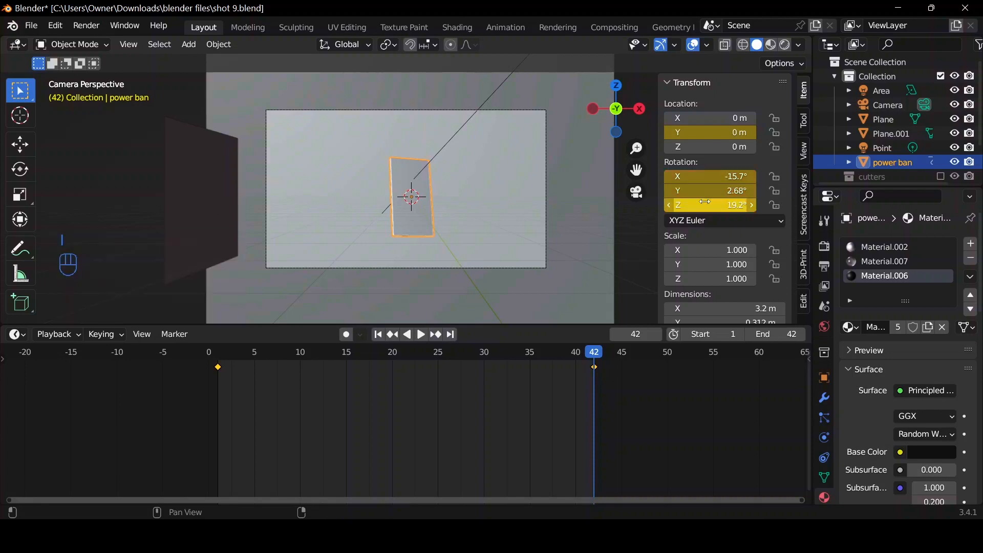
Play back the power bank's combined movement and rotation from frame 1.
click(379, 334)
key(space)
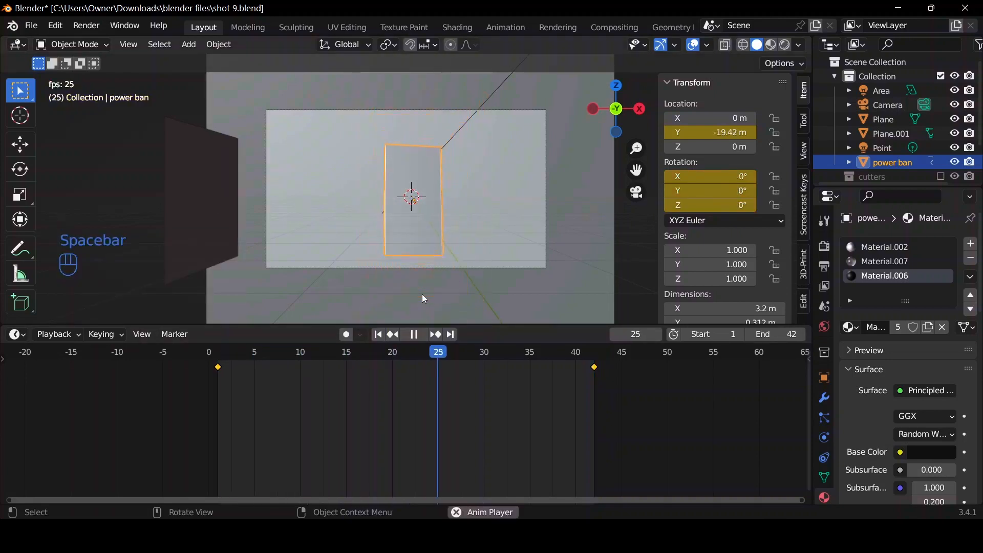
key(space)
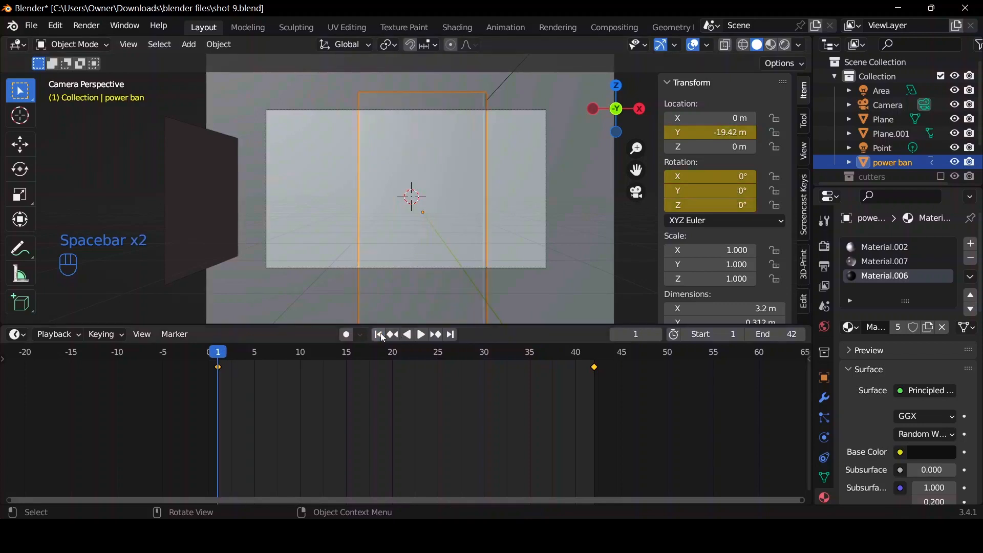
Rotate the power bank freely at frame 1 to give it a tilted starting orientation.
key(r)
key(r)
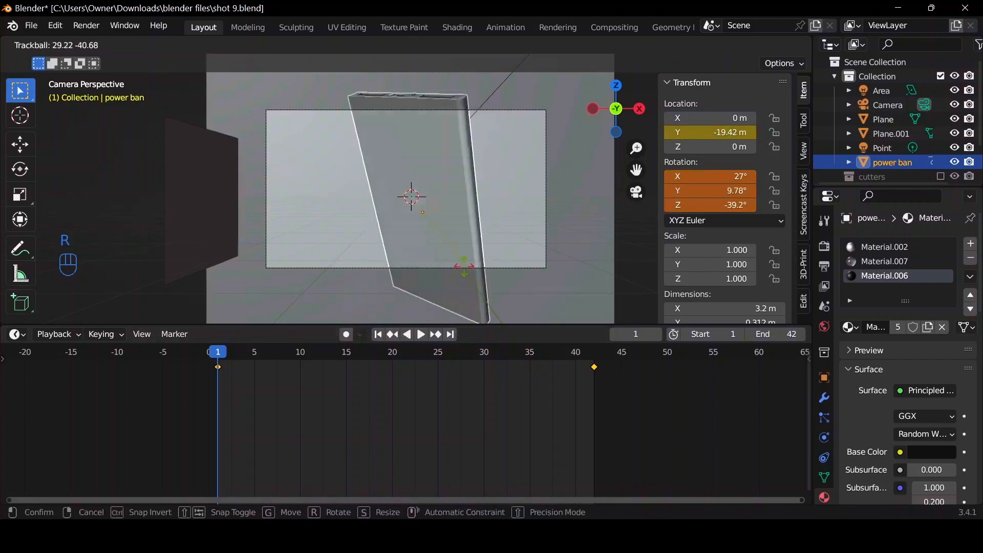
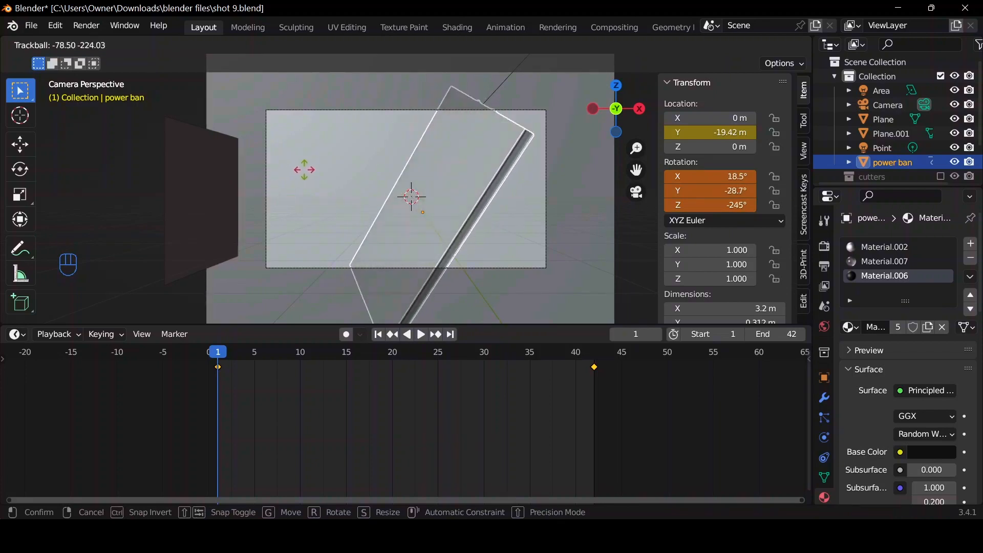
Rotate the power ban object at frame 1 to about X 16.8°, Y -16.4°, Z -271°, keyframe the rotation, and preview the animation.
click(275, 174)
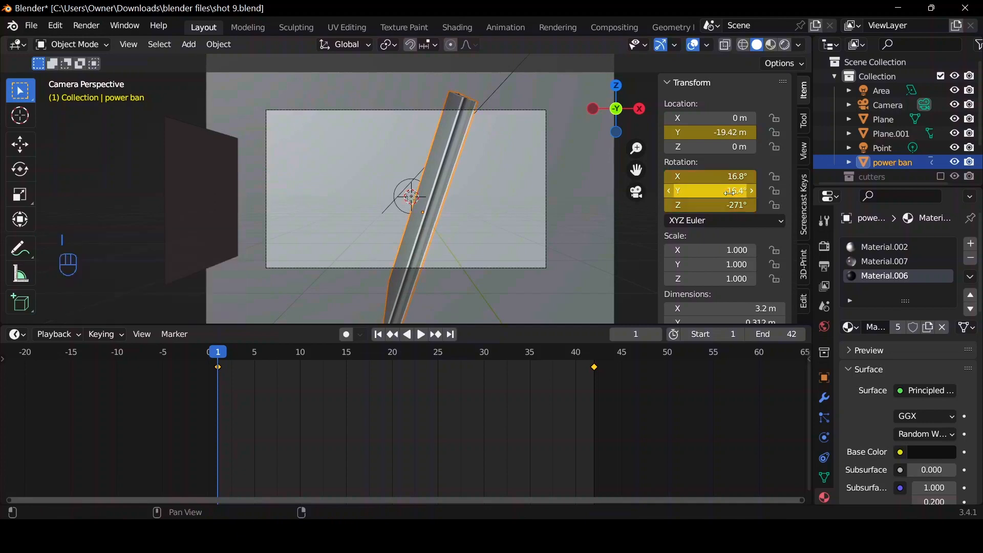
key(space)
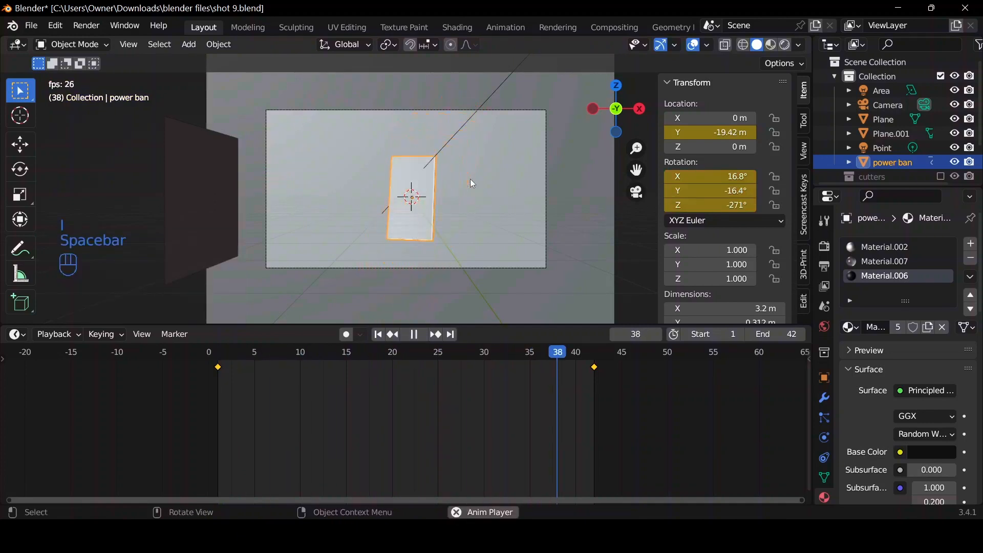
key(space)
key(space)
key(space)
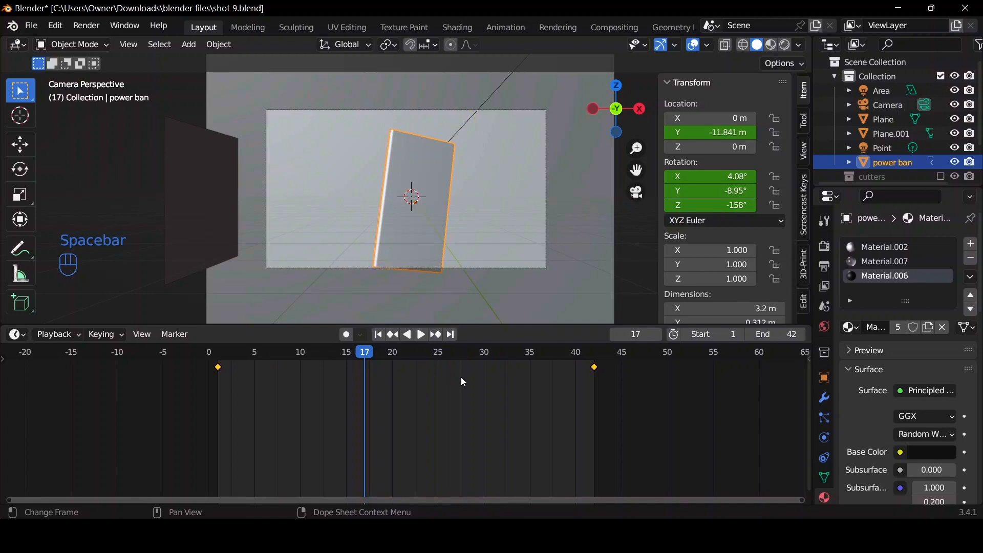
Set the keyframes' interpolation to Bezier and show all of the object's animation curves in the Graph Editor.
key(t)
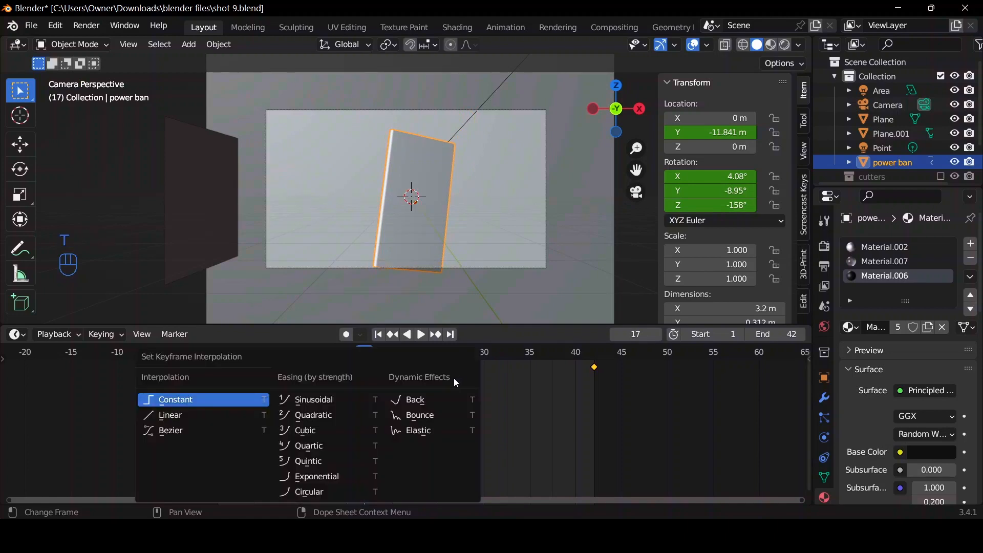
click(213, 437)
key(ctrl+Tab)
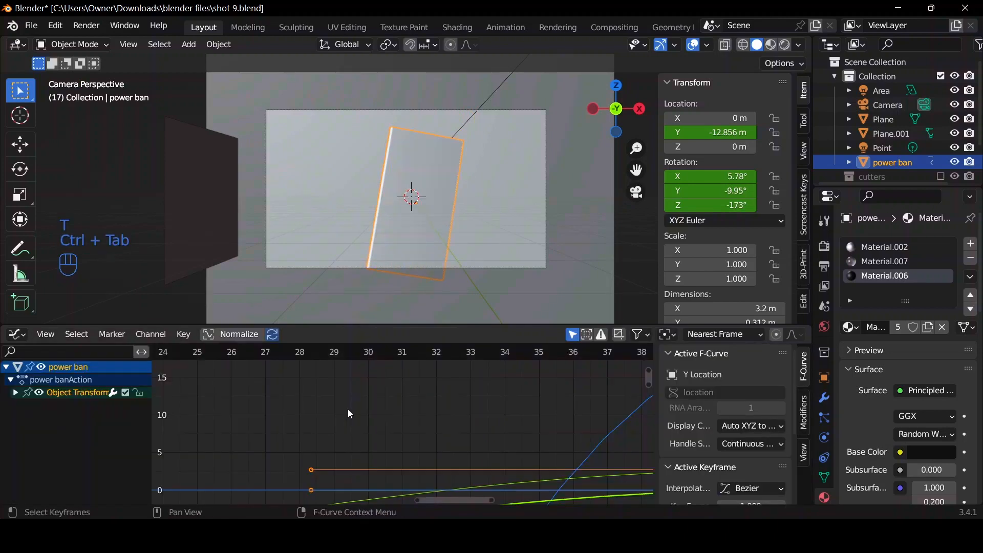
key(Home)
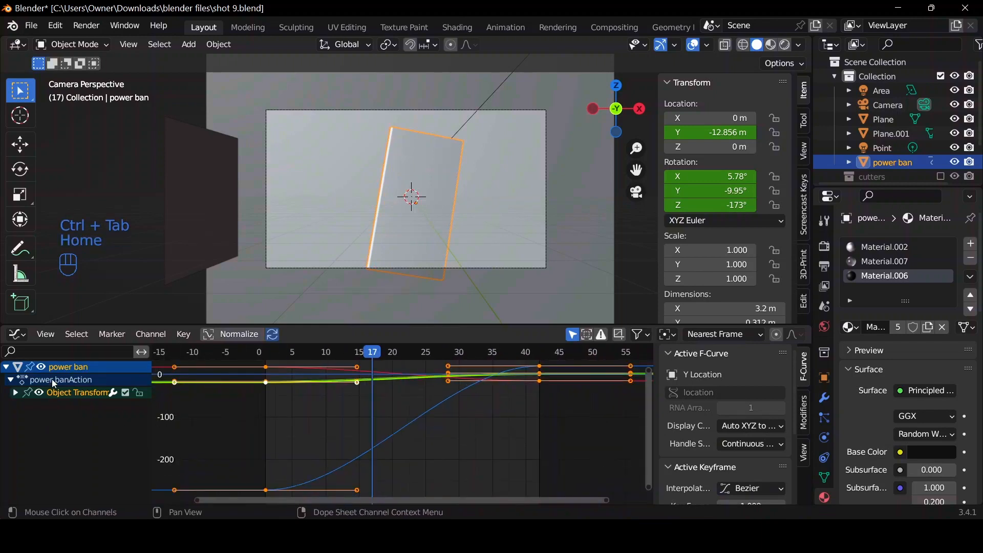
Isolate the Y Location curve and move its first keyframe's outgoing handle back to frame 1 and upward for a fast start.
click(9, 394)
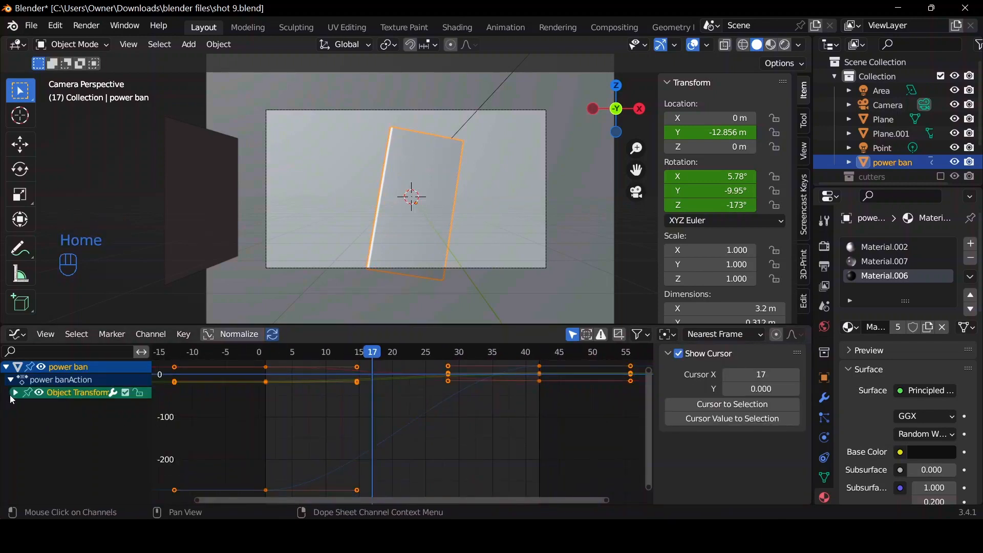
click(14, 394)
click(36, 407)
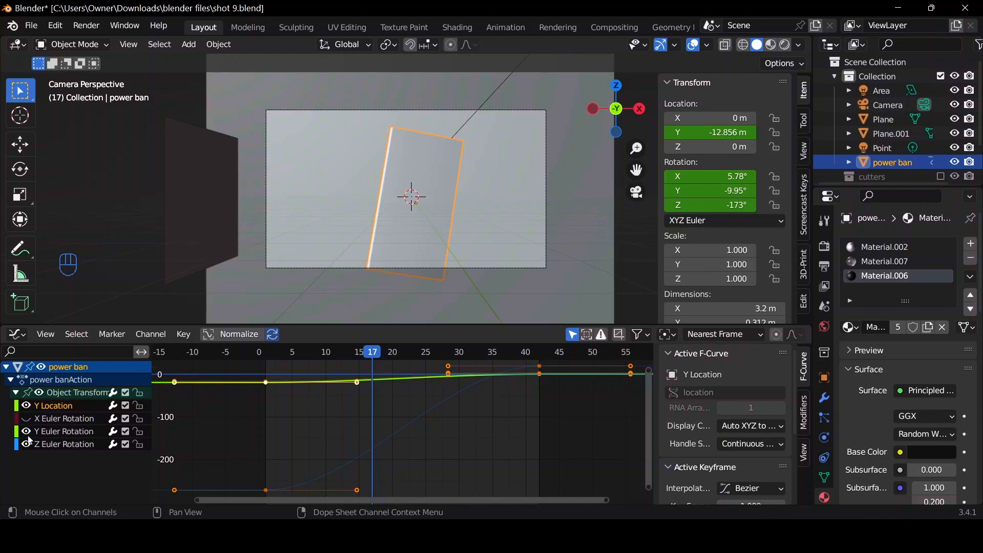
click(30, 433)
click(27, 446)
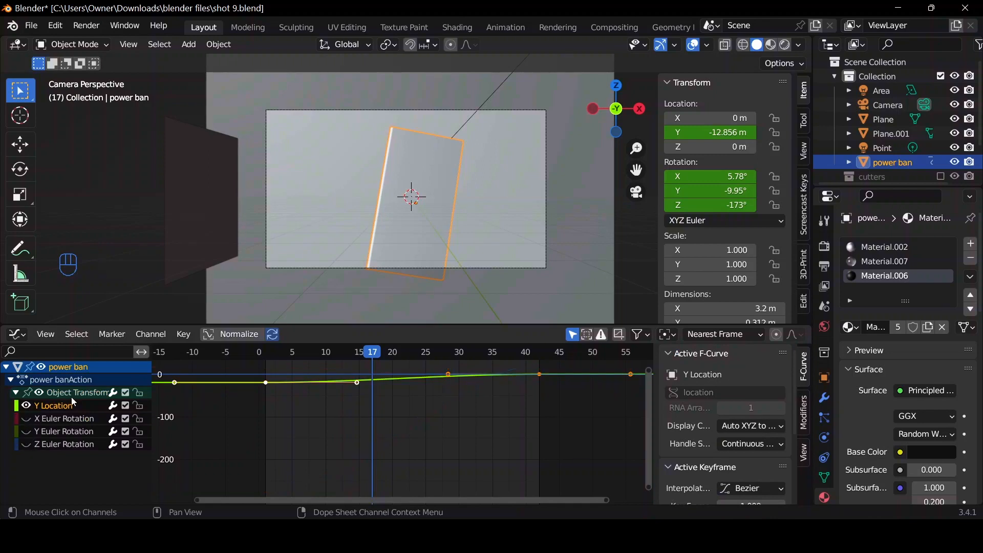
key(Home)
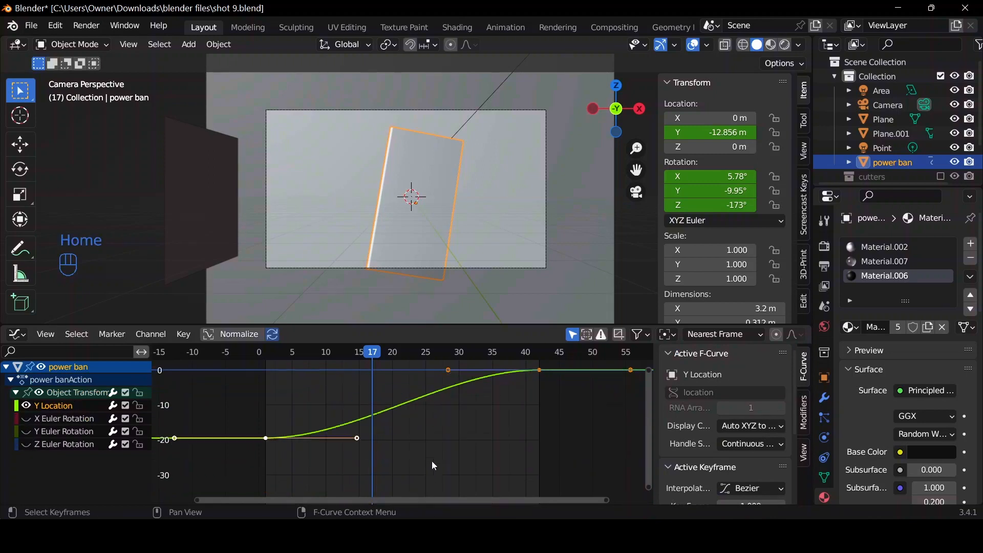
click(358, 491)
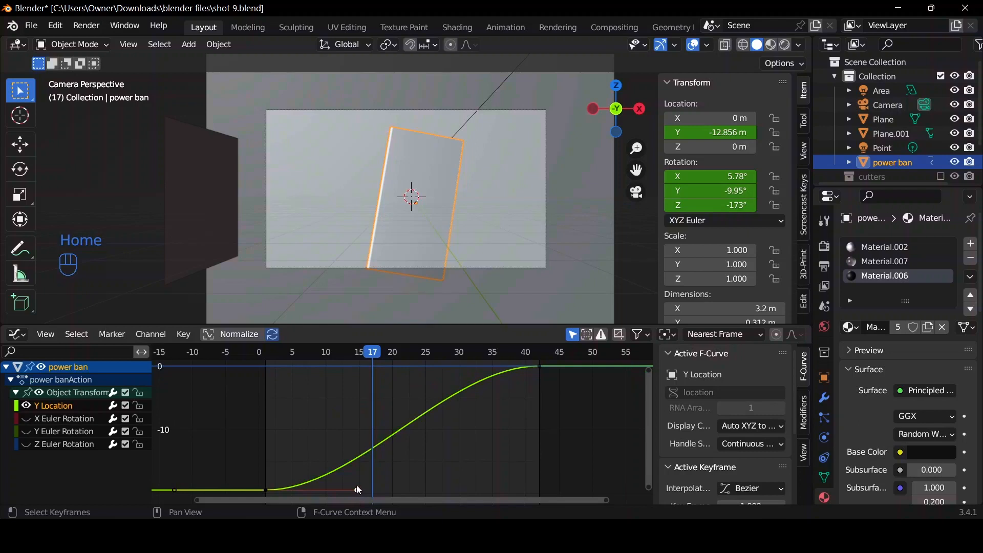
key(g)
click(266, 416)
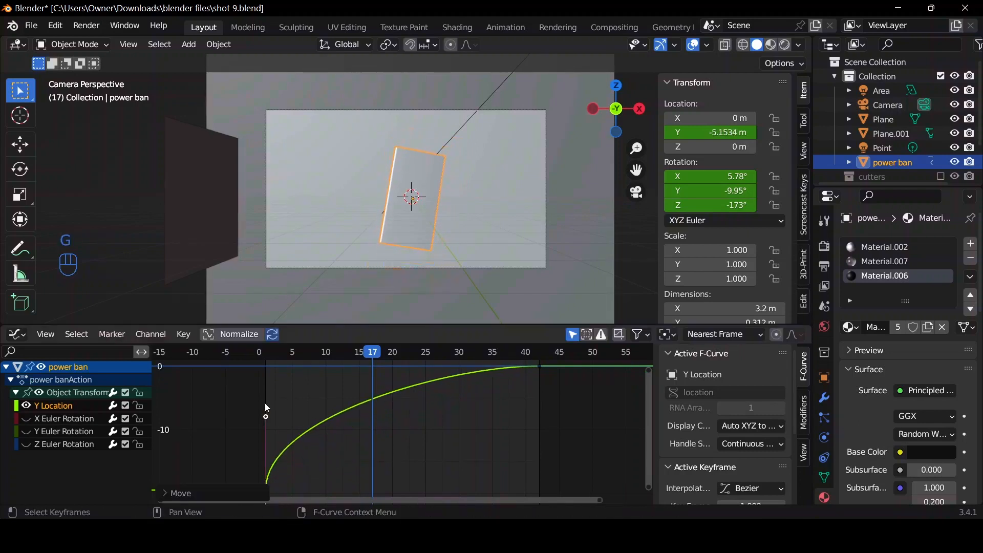
Show only the X Euler Rotation curve and move its first keyframe's outgoing handle back toward frame 1 and downward for a steep start.
click(37, 419)
click(26, 405)
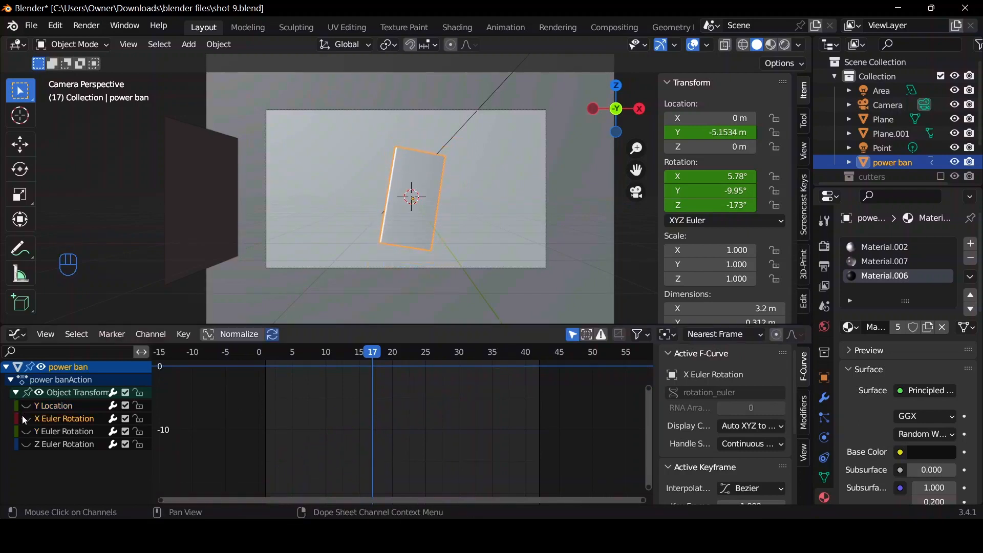
click(25, 418)
key(Home)
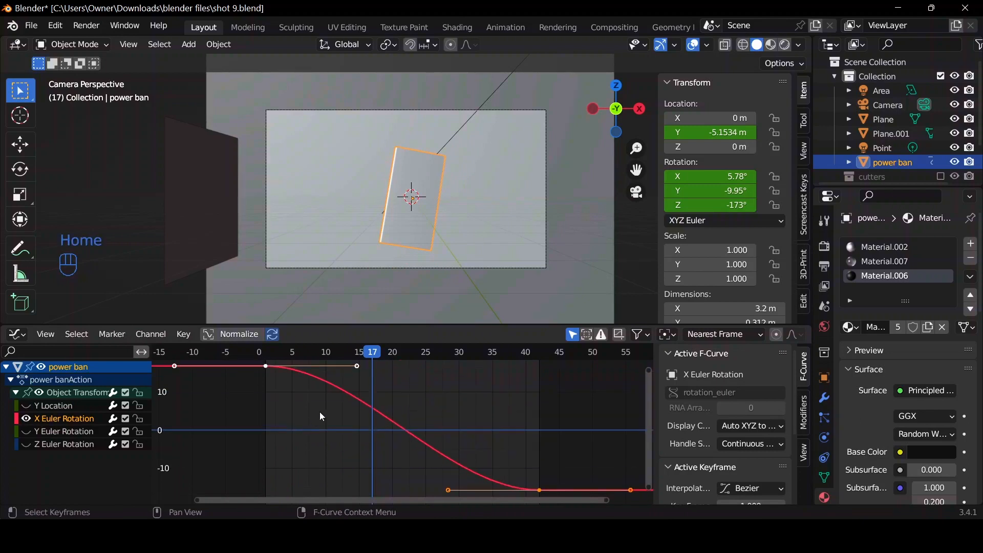
click(359, 368)
key(g)
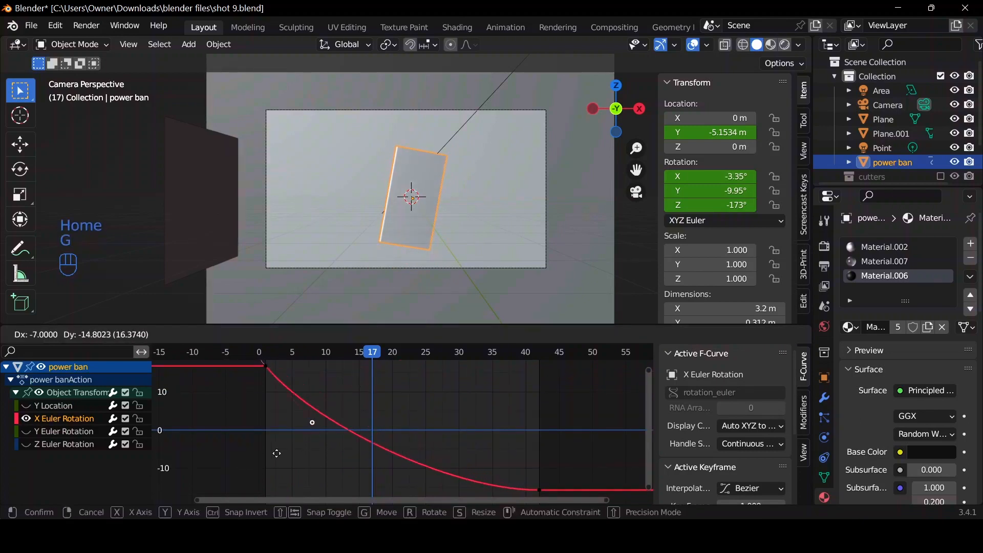
click(266, 445)
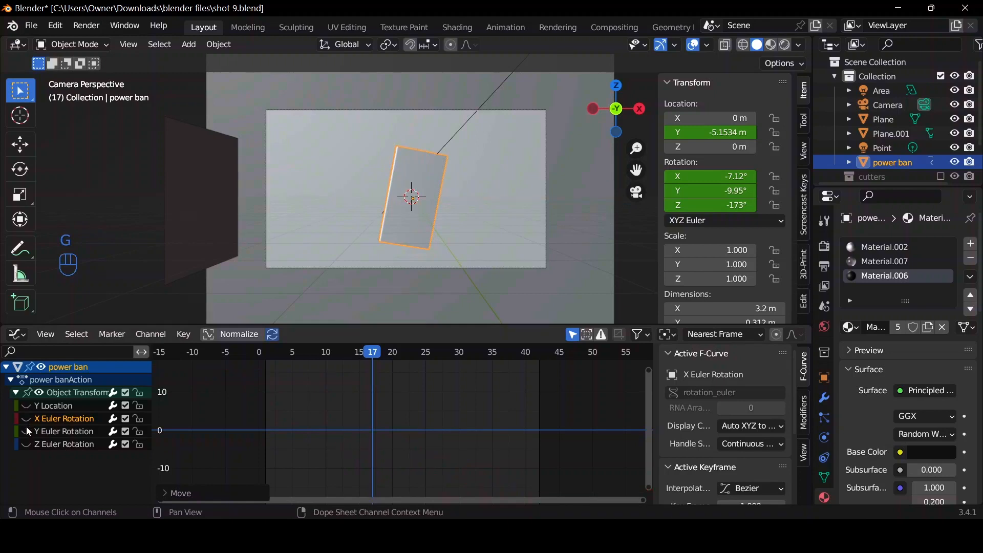
Show the Y Euler Rotation curve and move its first keyframe's outgoing handle back to frame 1 and upward.
click(70, 433)
key(Home)
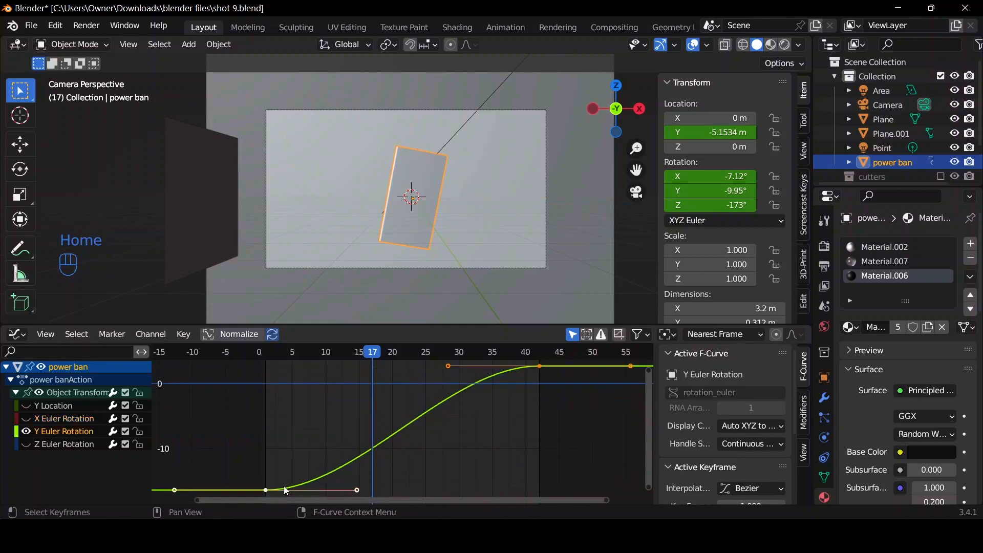
click(361, 490)
key(g)
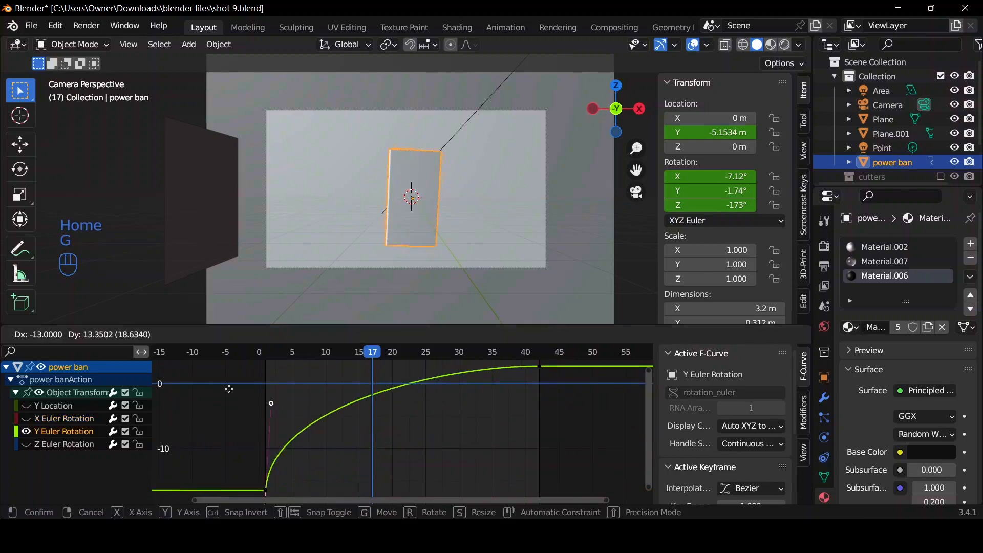
click(226, 389)
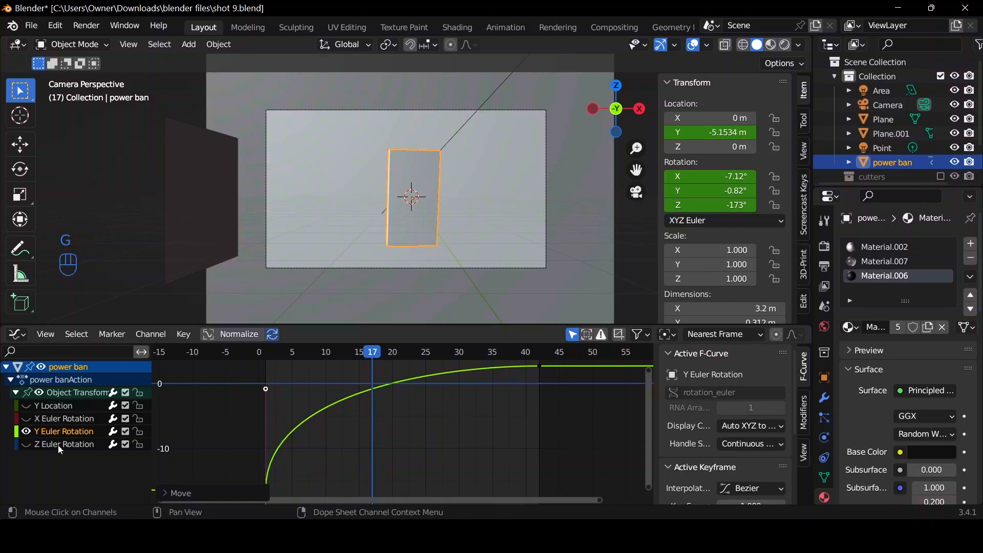
Show the Z Euler Rotation curve, raise its first keyframe's outgoing handle steeply at frame 1, and return to the Timeline.
click(23, 443)
key(Home)
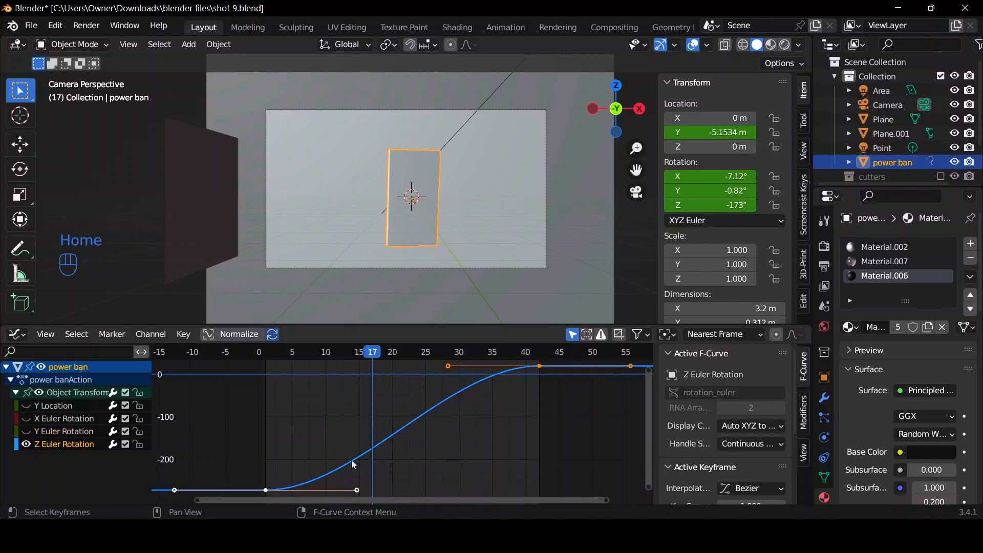
click(357, 490)
key(g)
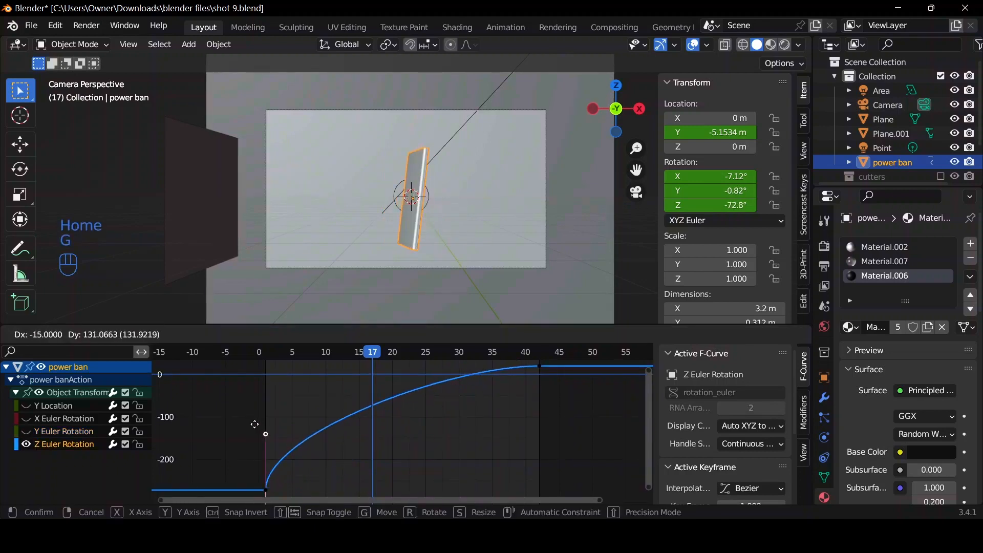
right_click(255, 424)
key(g)
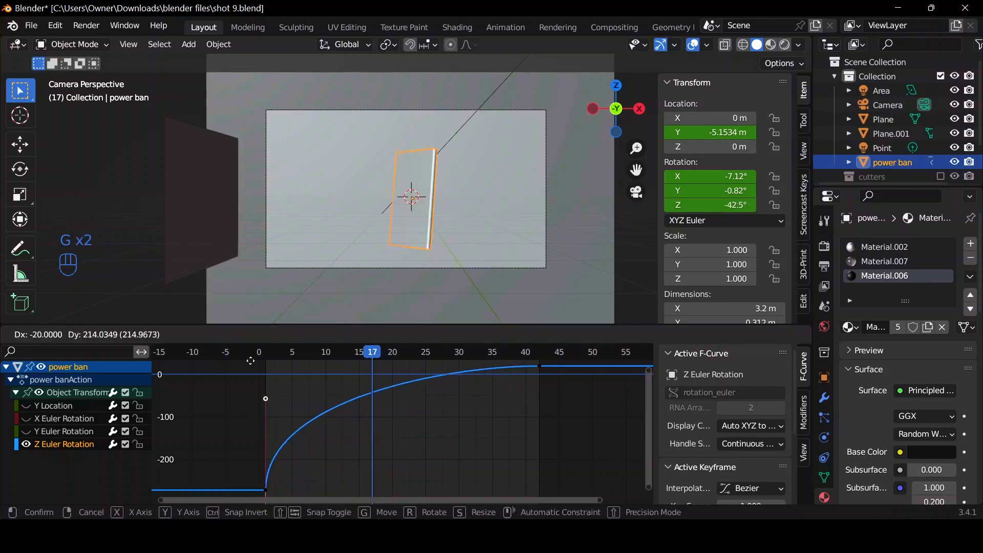
click(283, 383)
key(ctrl+Tab)
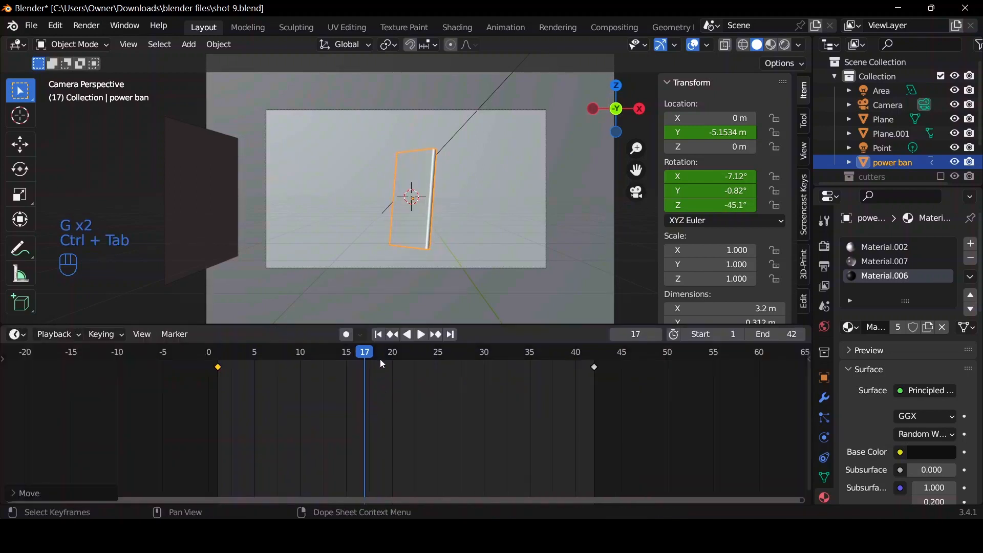
Play back and scrub through the animation to check the fast-start easing of the power ban object.
key(space)
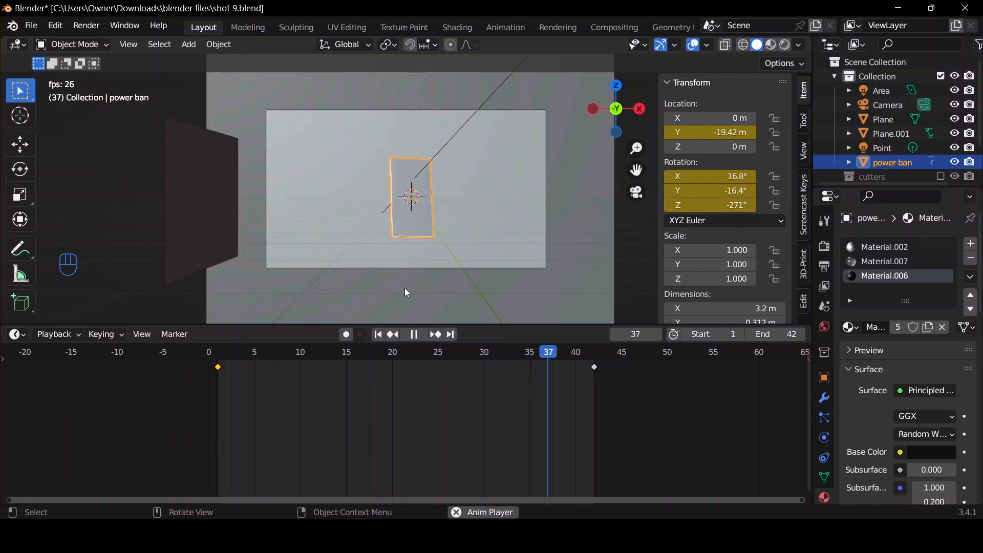
key(space)
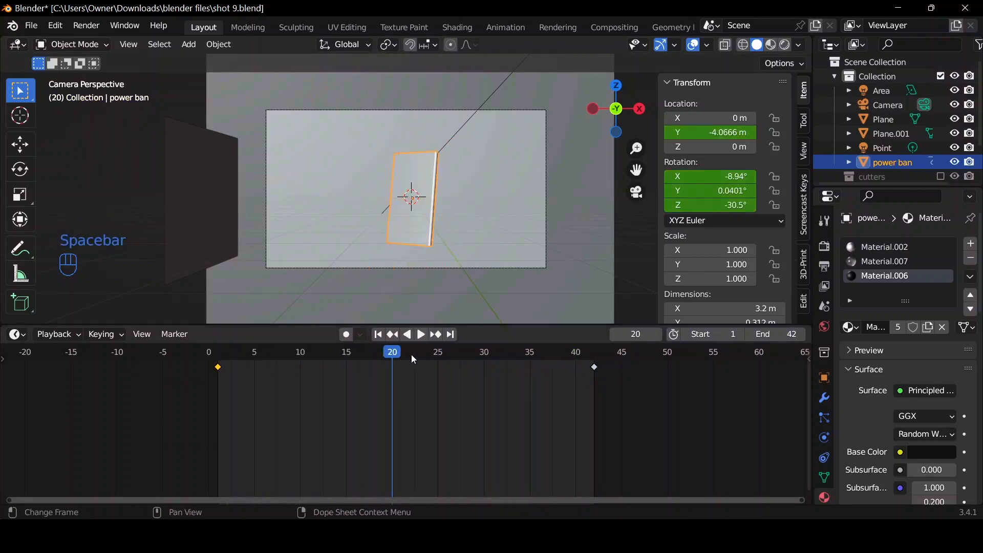
drag(393, 362, 232, 363)
key(space)
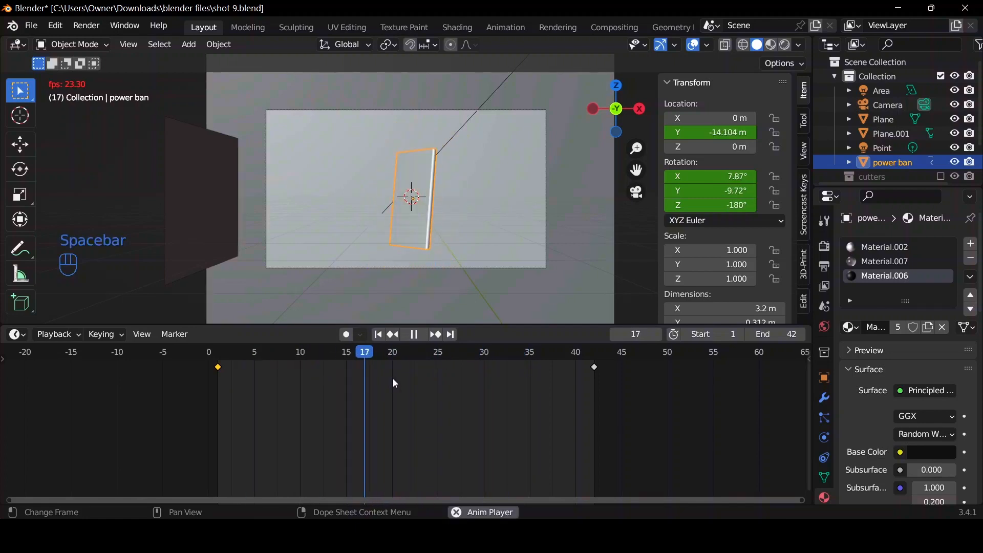
key(space)
Go to frame 18 and duplicate the power ban object twice in place.
drag(444, 369, 374, 364)
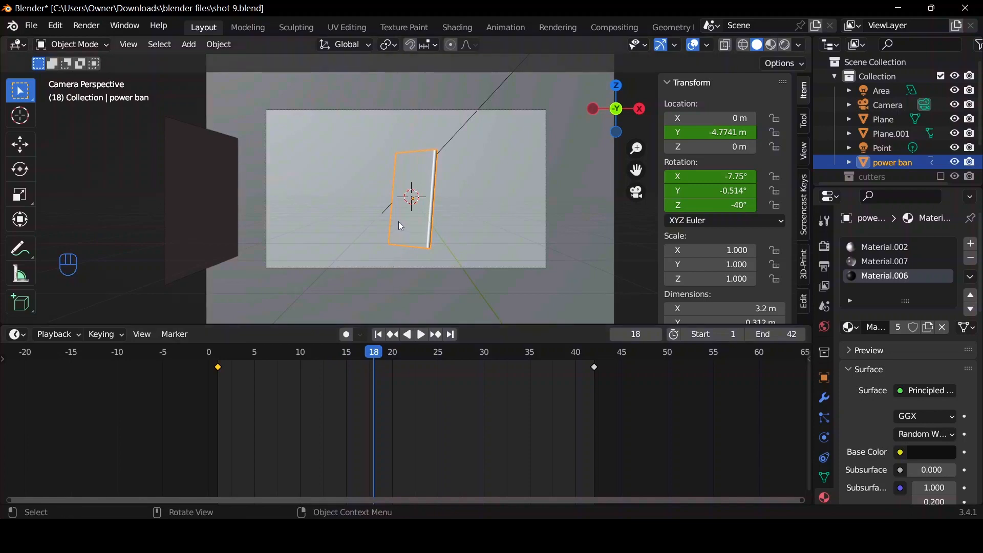
key(shift+d)
right_click(435, 166)
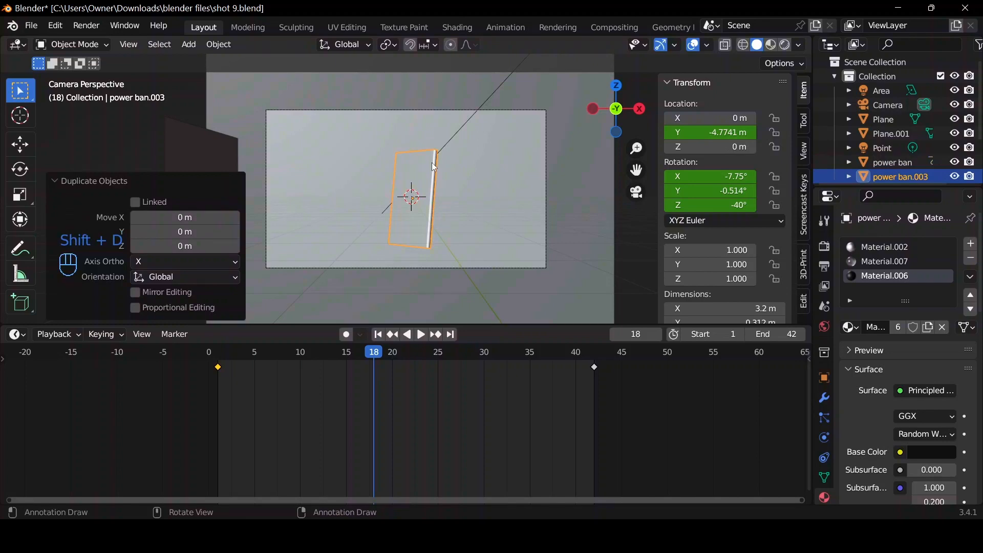
key(shift+d)
right_click(432, 162)
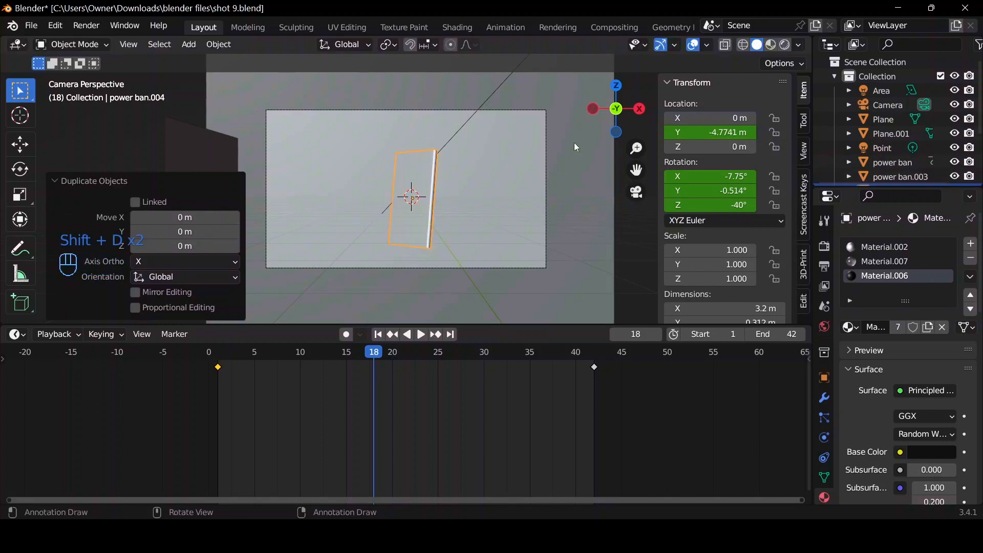
Select power ban.003 and insert location and rotation keyframes for it at frame 18.
click(914, 176)
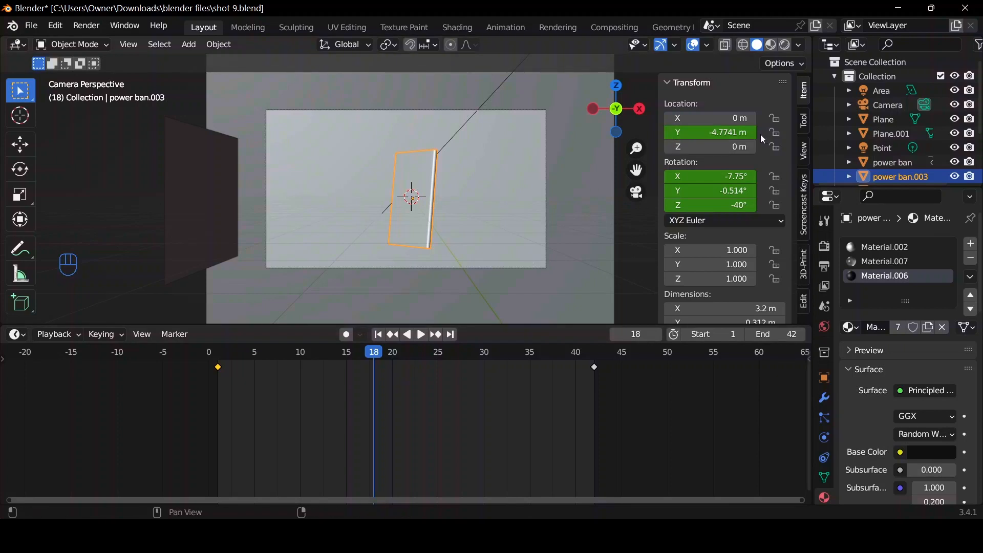
key(i)
key(i)
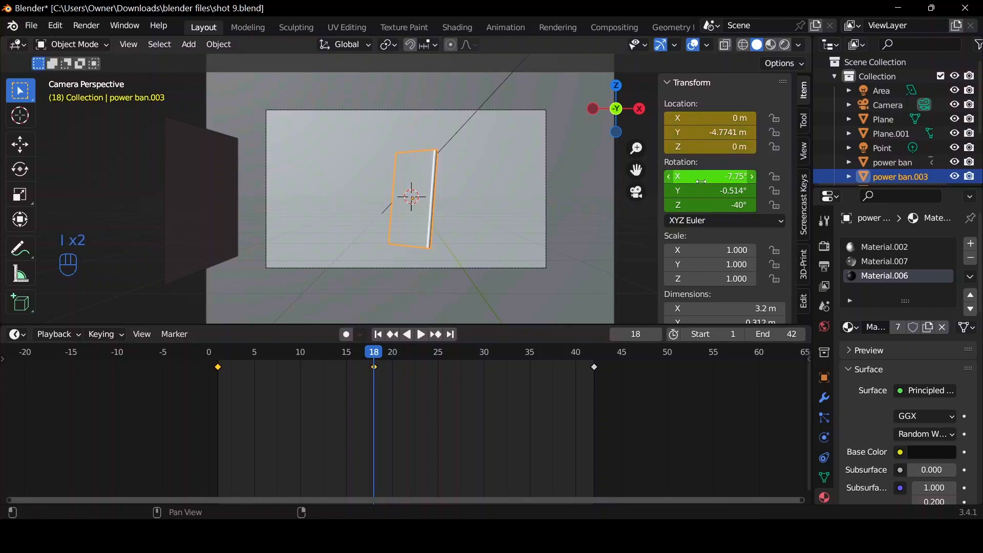
key(i)
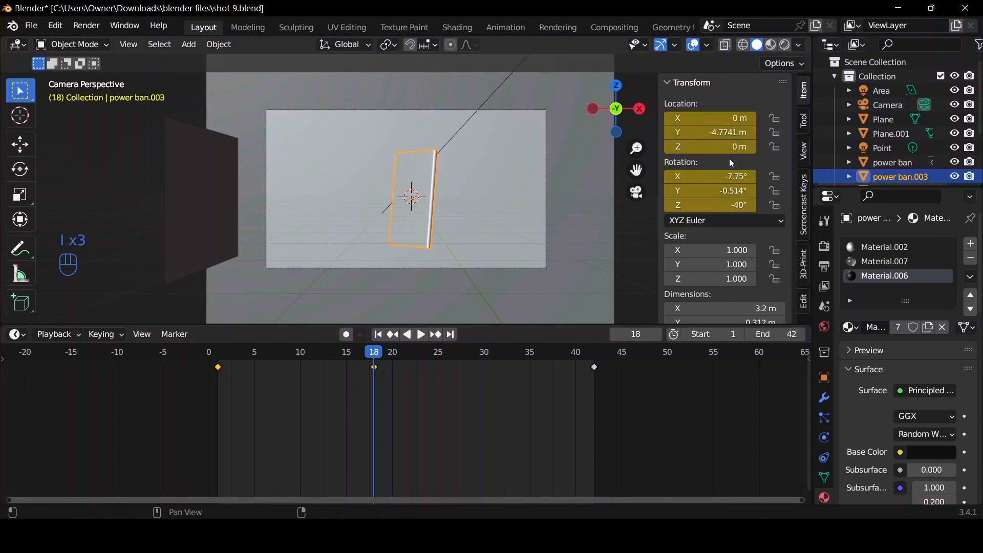
At frame 42, move power ban.003 about -2.62 m along X, rotate it freely to about 31.4° on Z, and keyframe its location and rotation.
click(451, 335)
key(g)
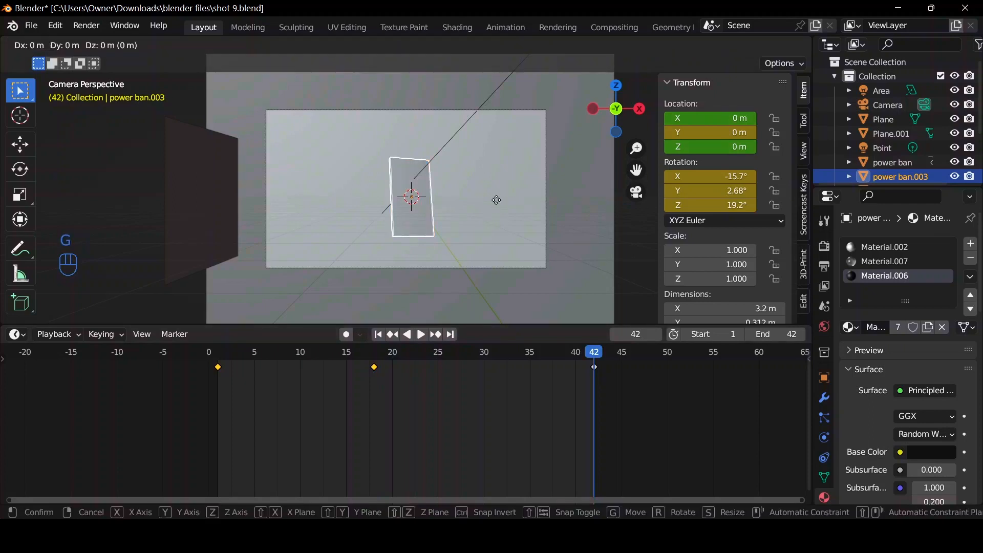
key(x)
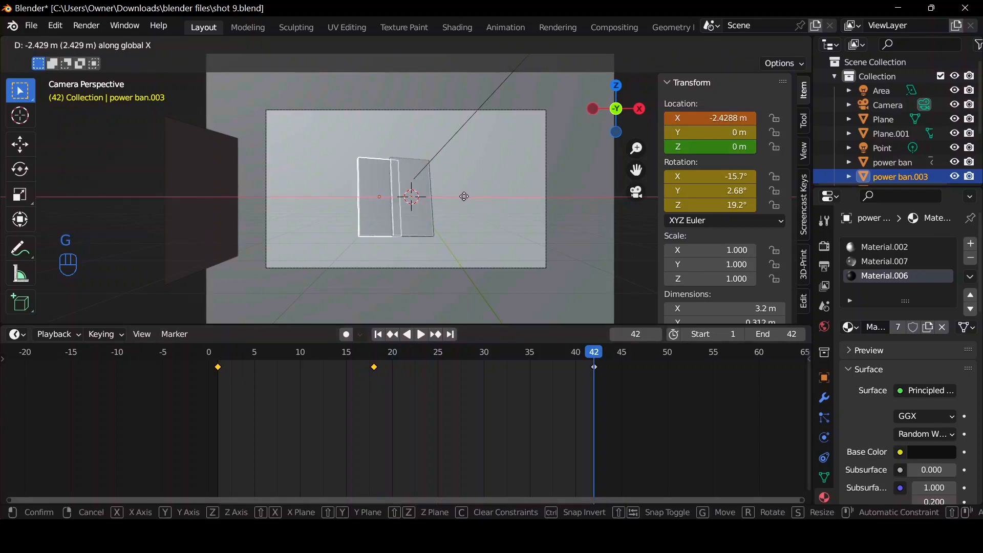
click(464, 201)
key(r)
key(r)
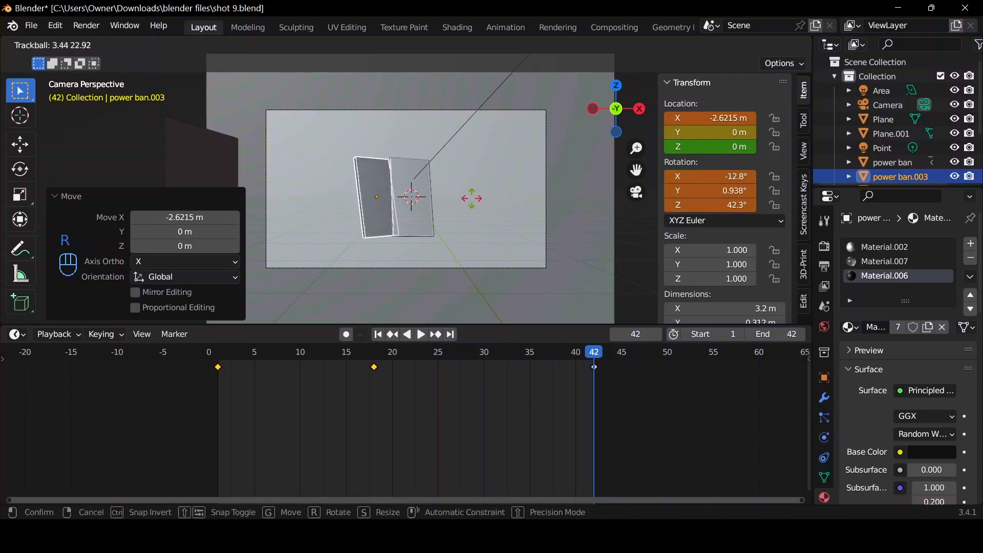
click(464, 198)
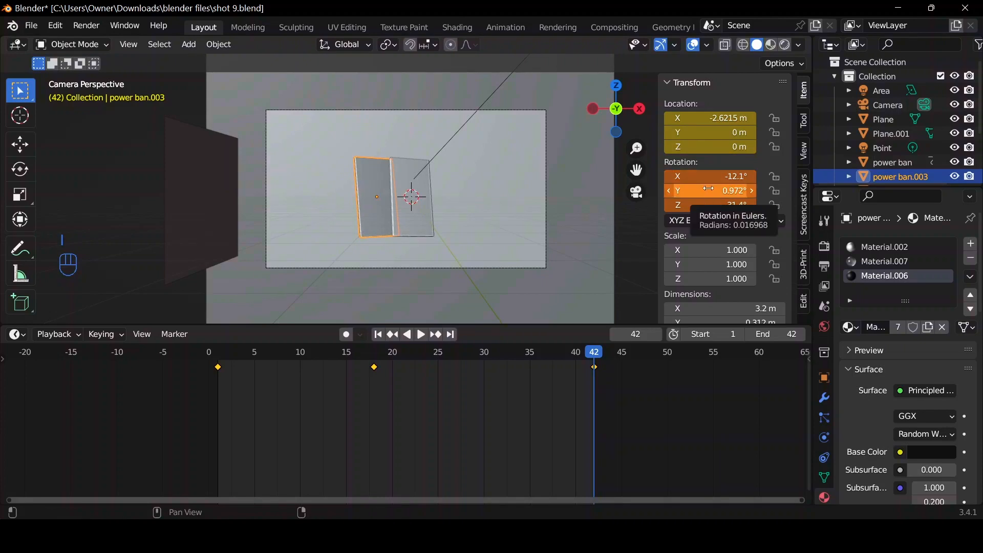
key(i)
Play back the animation to check power ban.003 separating, and return to frame 18.
key(space)
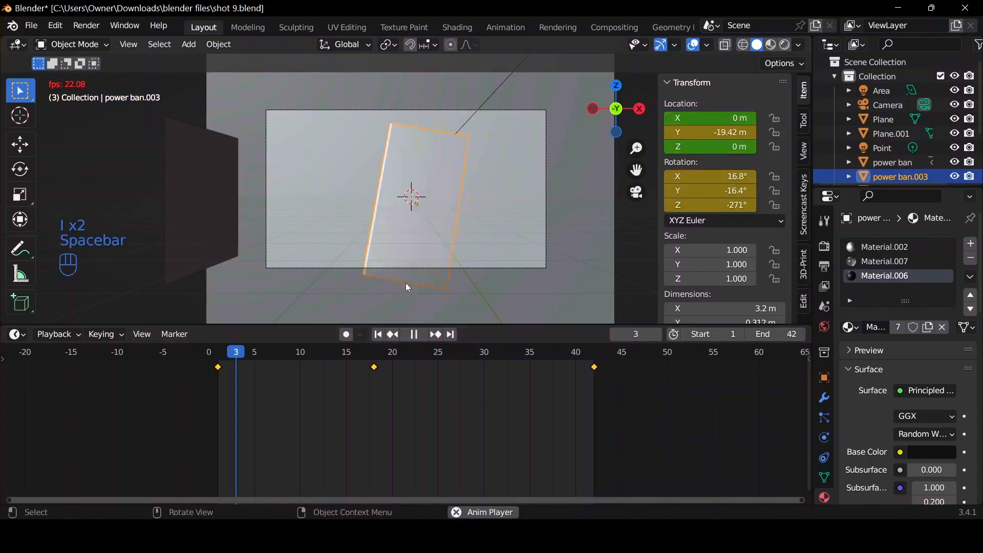
key(space)
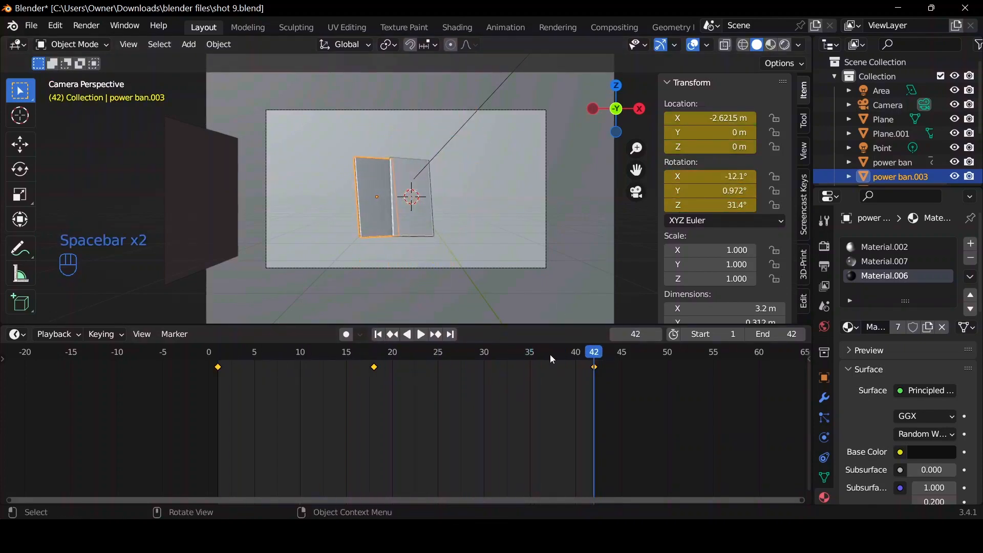
drag(596, 354, 375, 353)
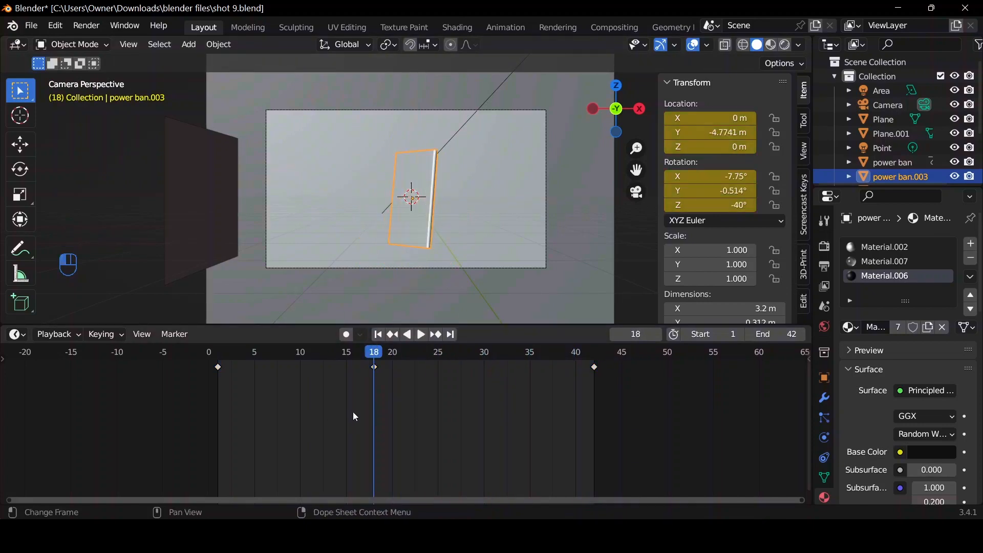
Set the interpolation of power ban.003's keyframes at frames 18 and 42 to Bezier and switch to the Graph Editor.
drag(352, 411, 624, 361)
key(t)
key(ctrl+Tab)
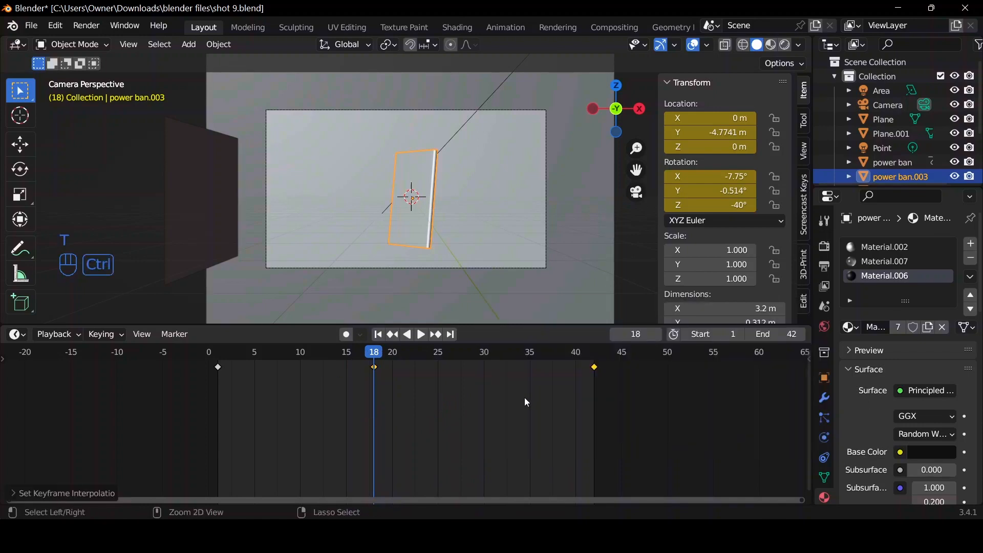
Hide all rotation, X Location and Z Location curves so only Y Location shows, and fit it in the Graph Editor.
click(26, 406)
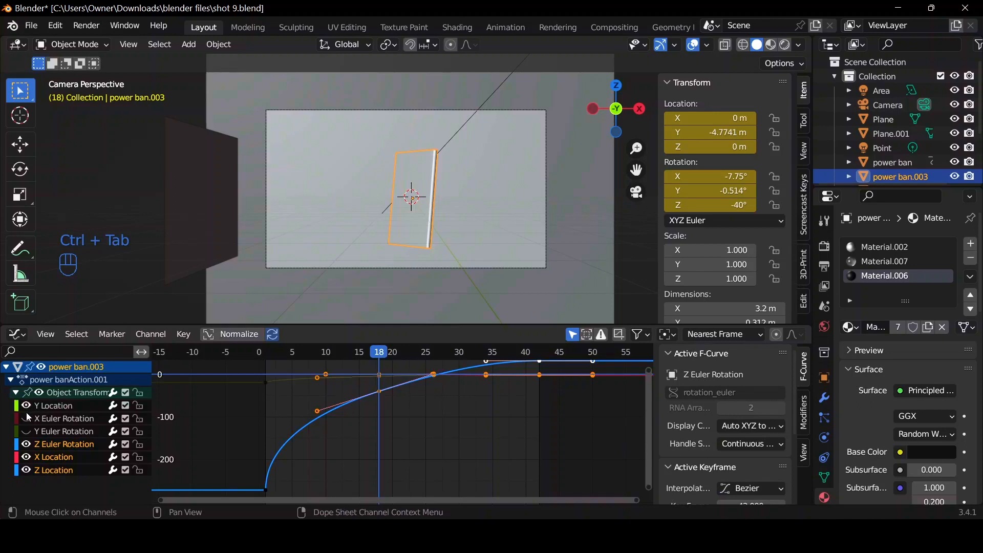
click(26, 419)
click(26, 424)
click(26, 429)
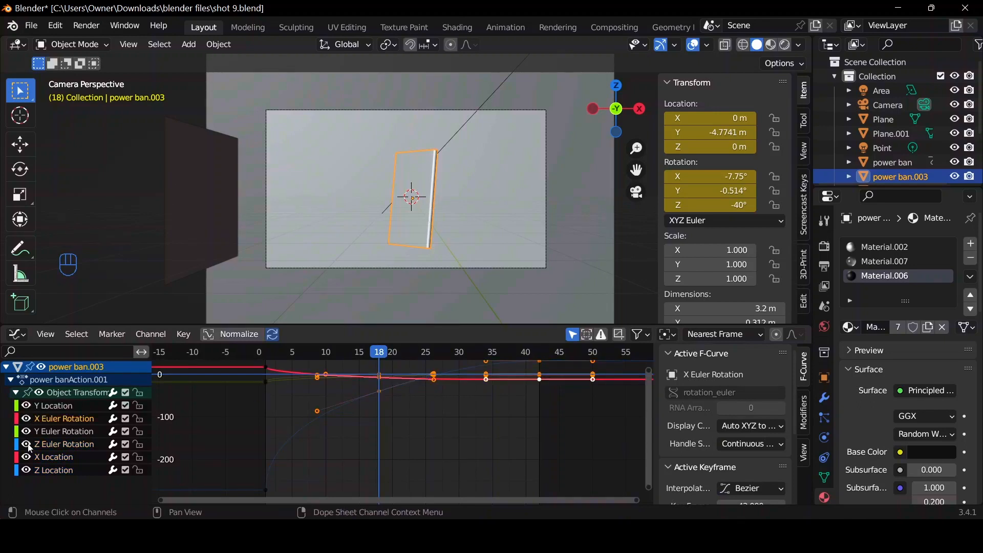
click(30, 420)
click(27, 433)
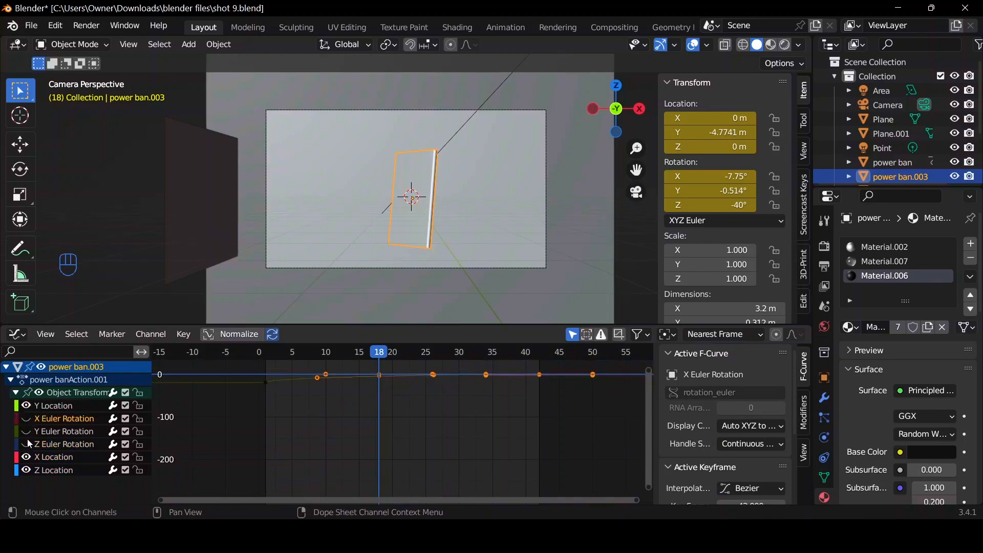
click(25, 465)
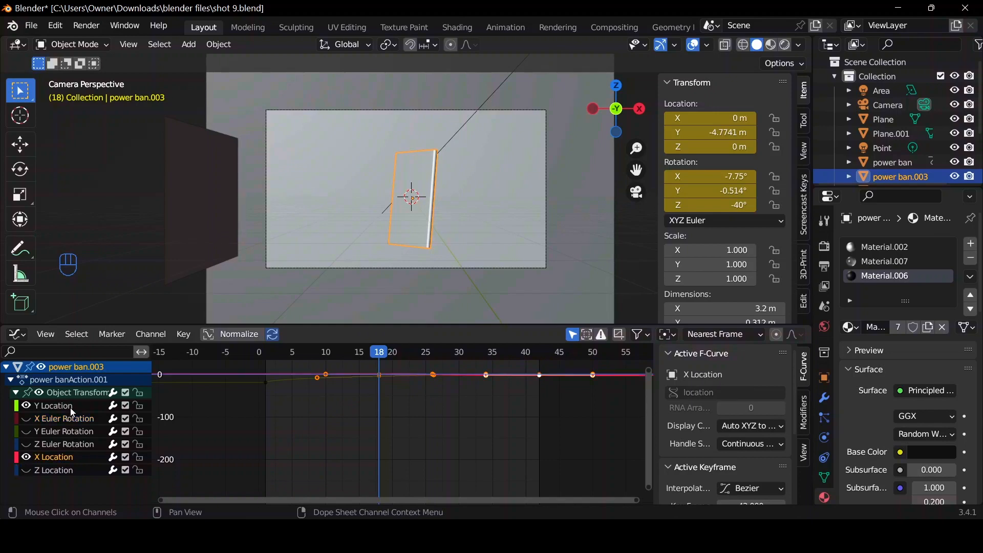
click(29, 459)
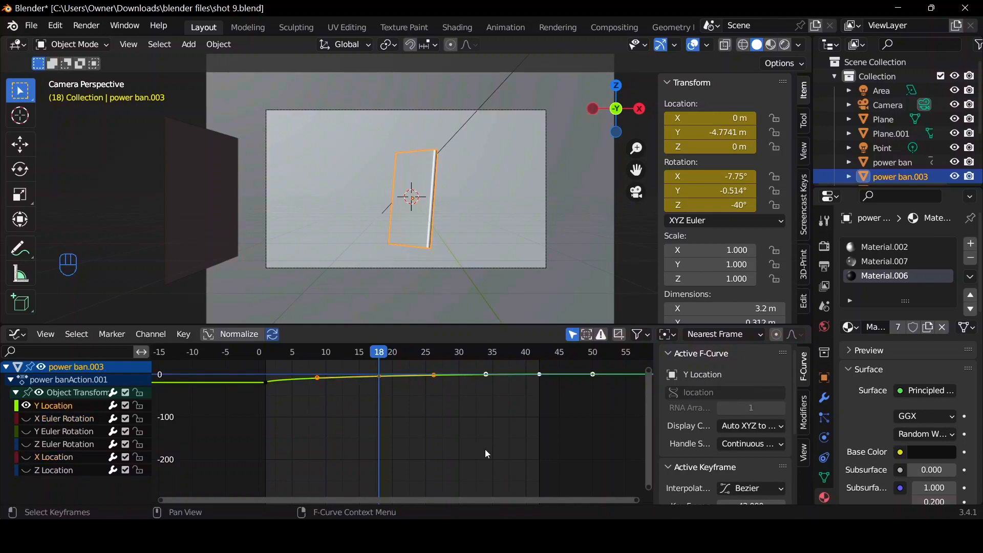
click(482, 434)
key(Home)
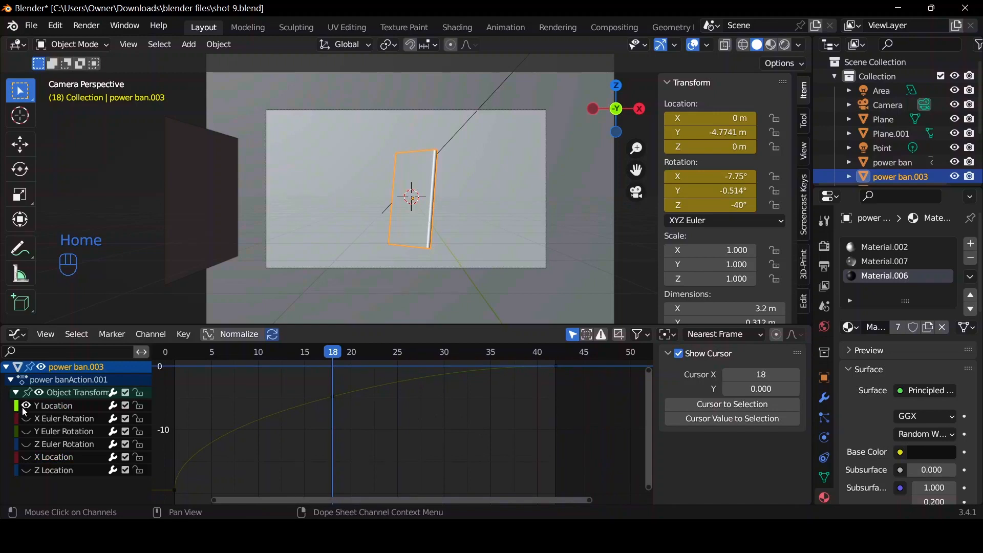
Set all Y Location keyframe handles to Free and raise the frame 18 keyframe's outgoing handle by about 2 units.
click(93, 407)
key(a)
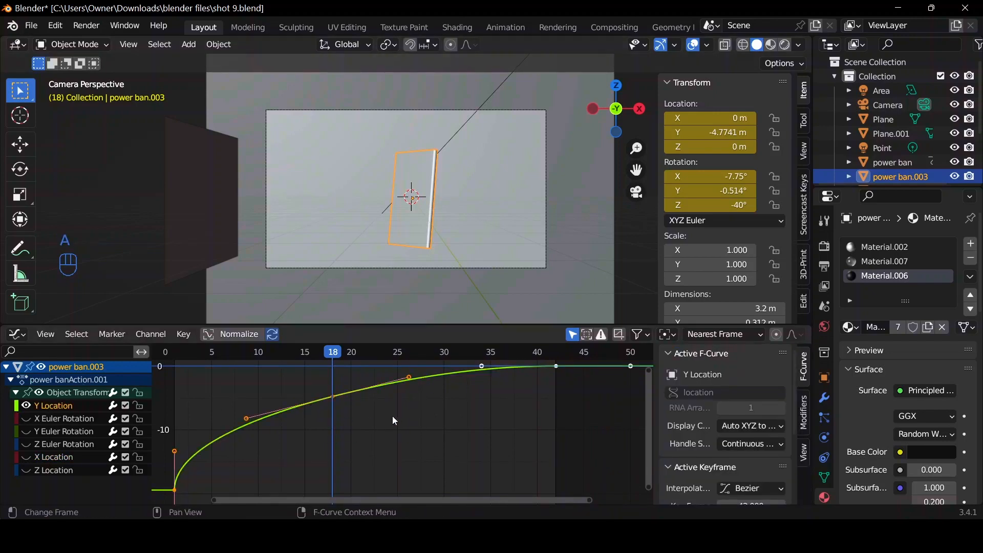
key(v)
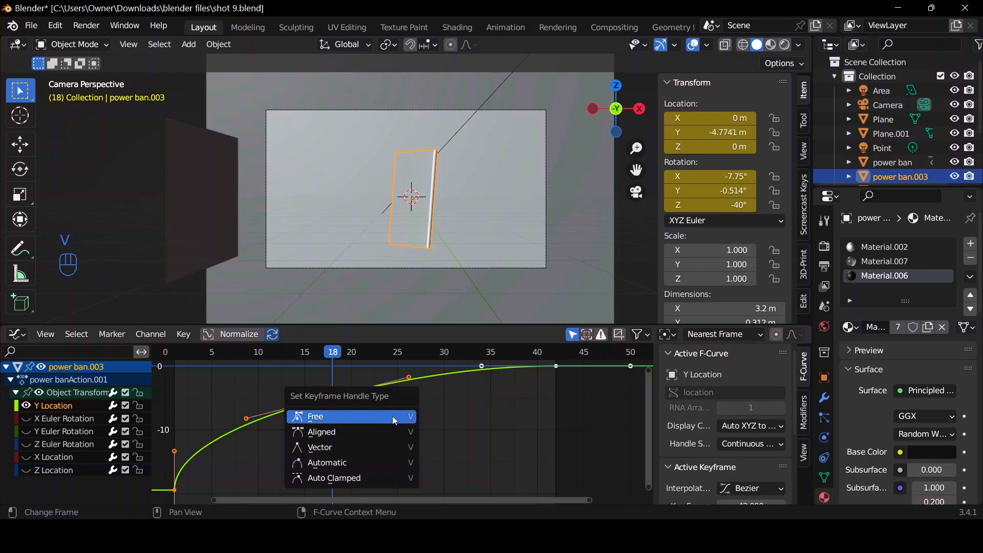
click(392, 416)
click(410, 379)
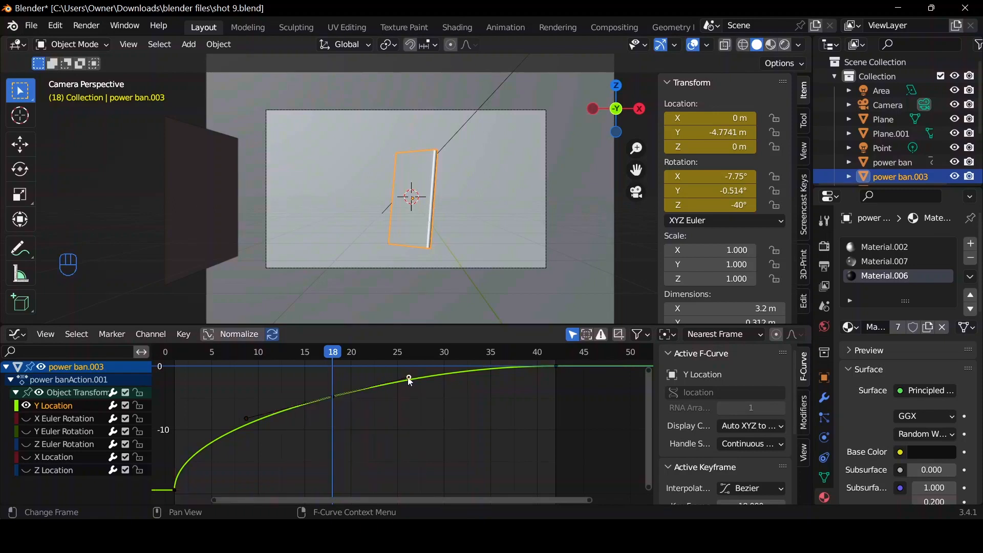
key(g)
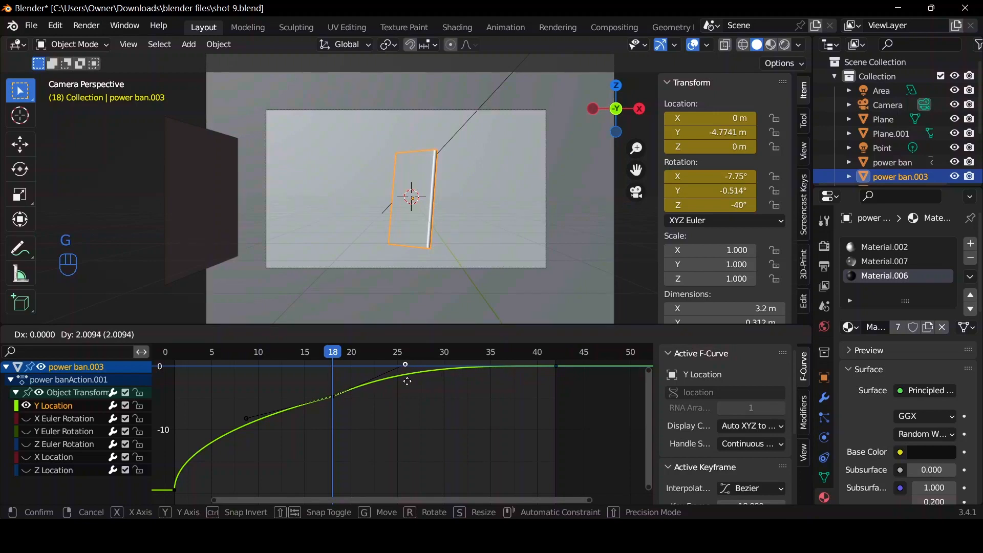
click(407, 381)
Show only the X Euler Rotation curve and fit it in the Graph Editor.
click(30, 418)
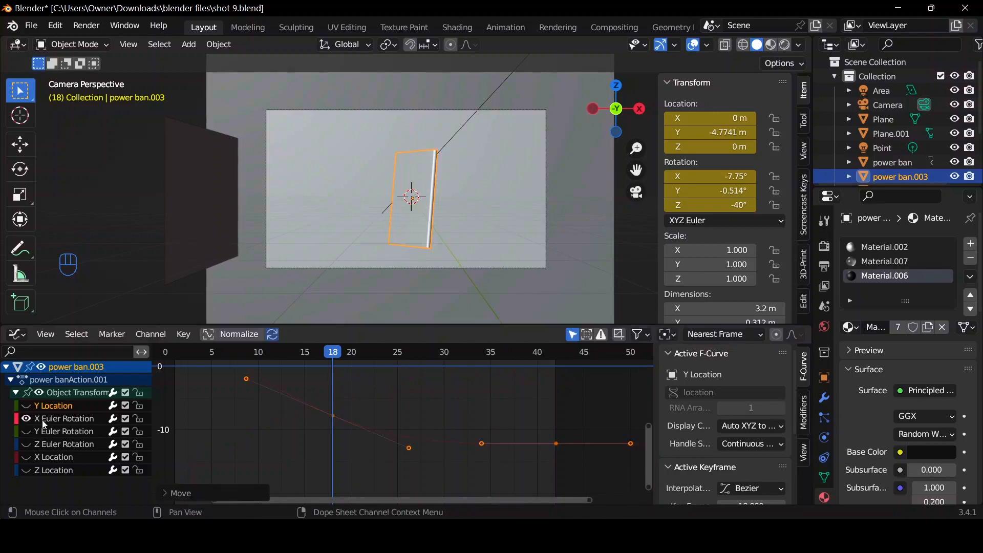
key(Home)
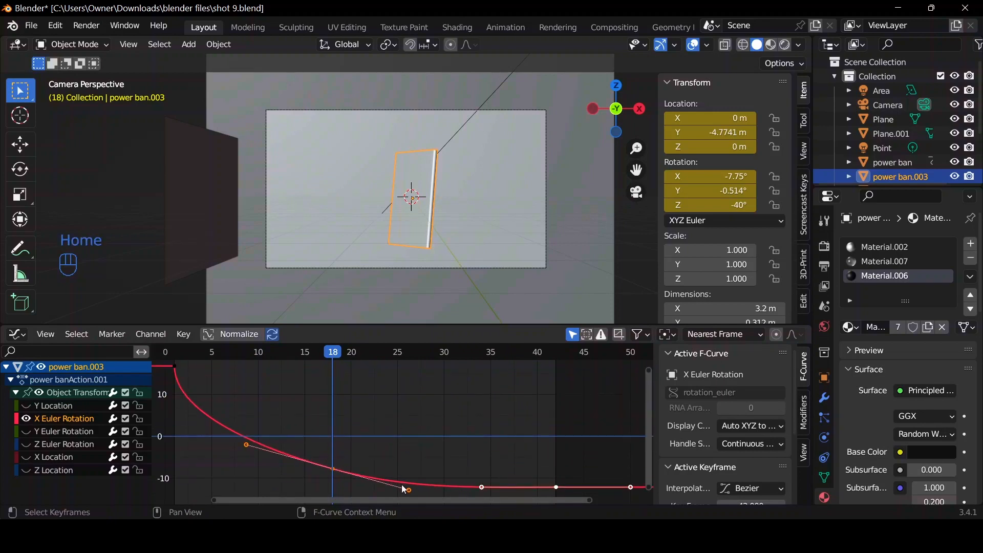
click(404, 490)
scroll(410, 472, down, 1)
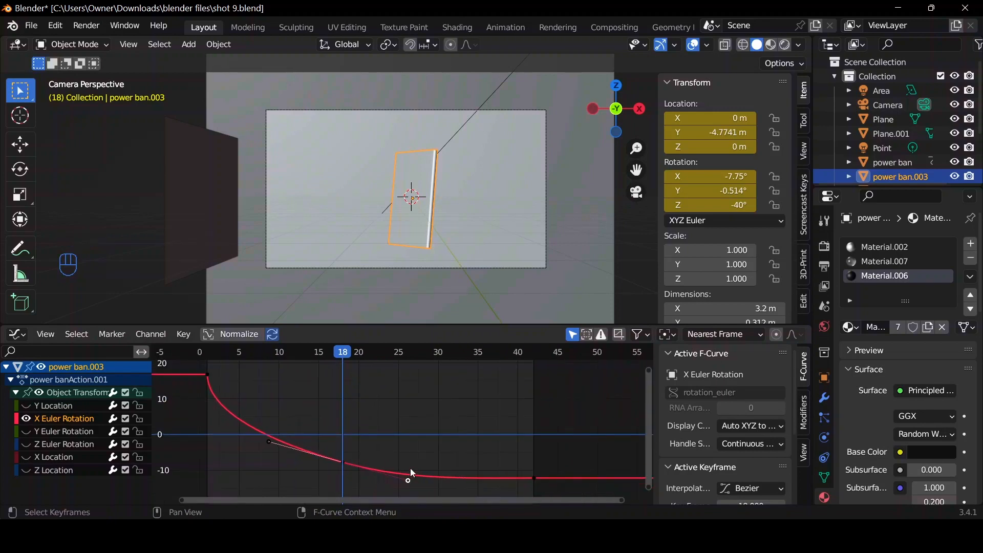
key(g)
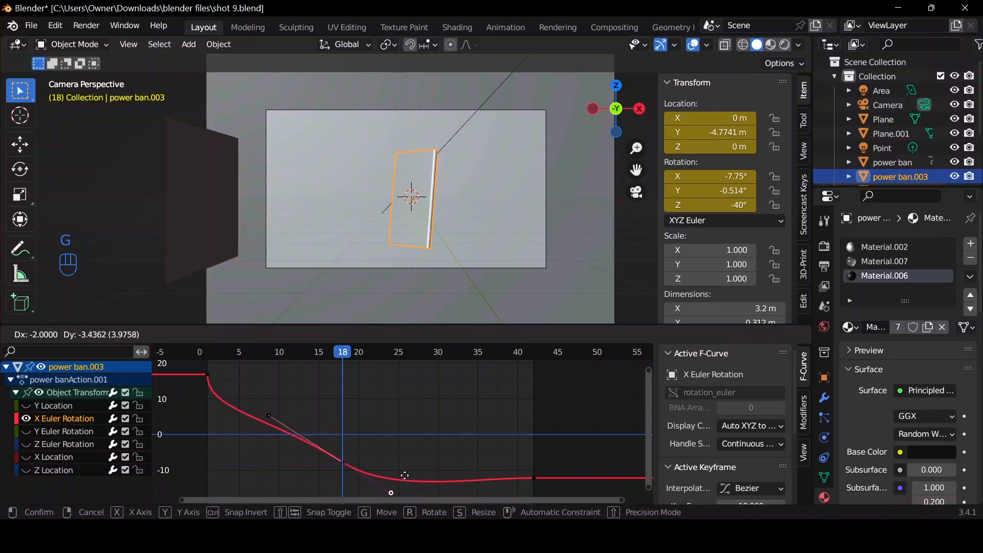
right_click(405, 475)
Set all X Euler Rotation keyframe handles to Free and raise the frame 18 keyframe's outgoing handle slightly.
key(a)
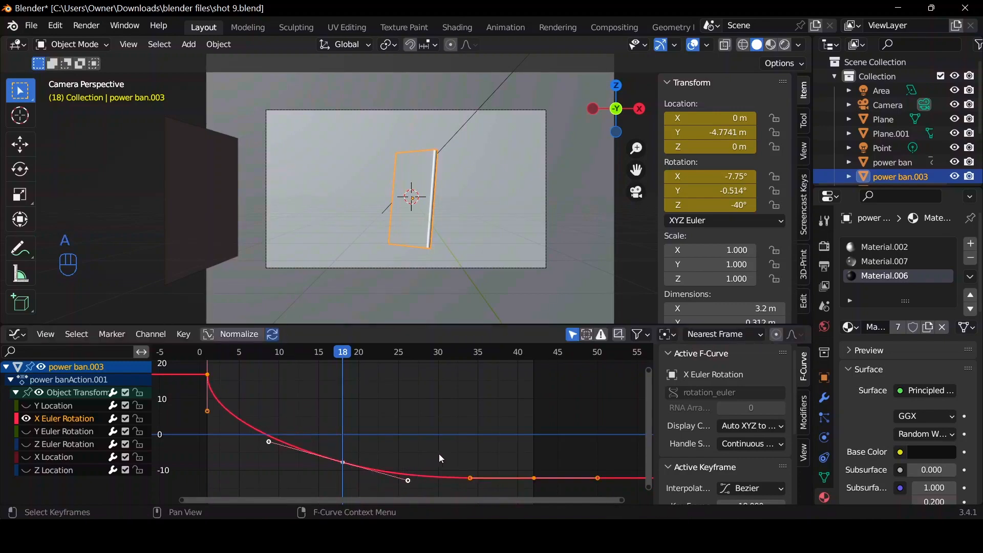
key(v)
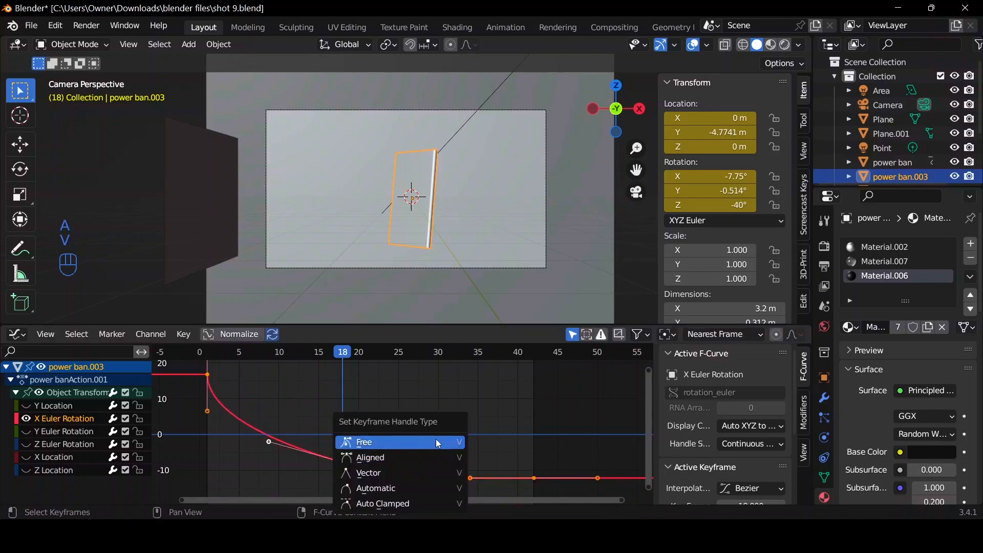
click(438, 444)
click(411, 483)
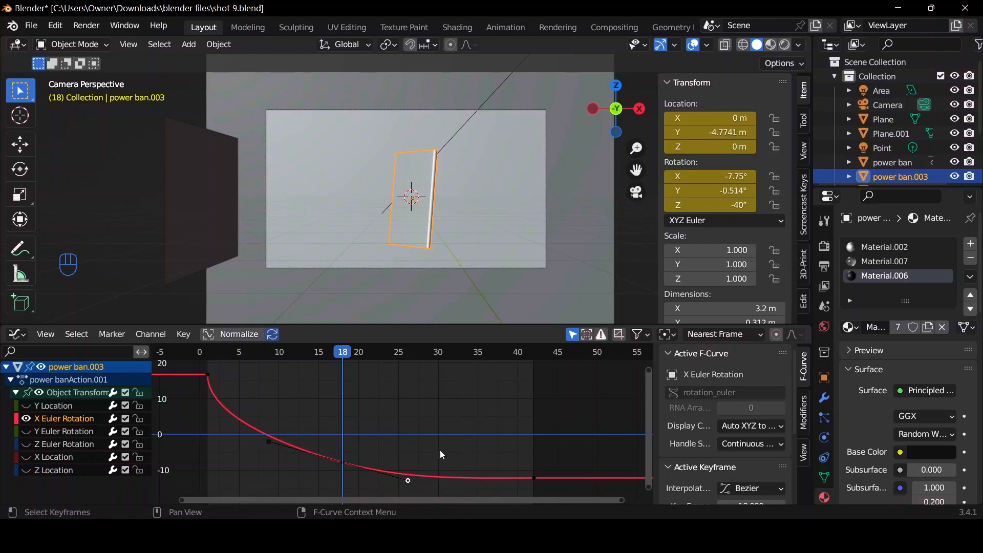
key(g)
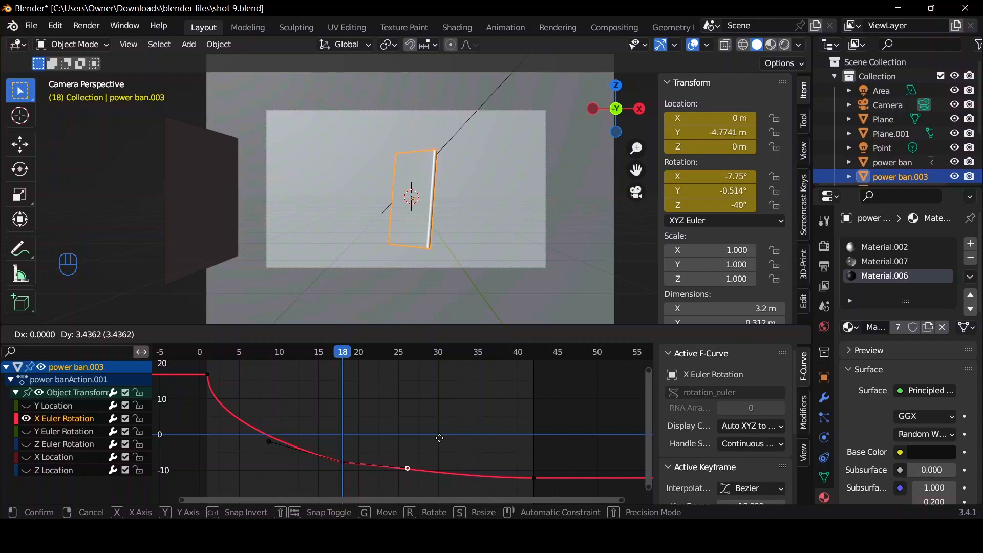
click(437, 441)
Show only the Y Euler Rotation curve and set its selected keyframe handles to Free.
click(26, 432)
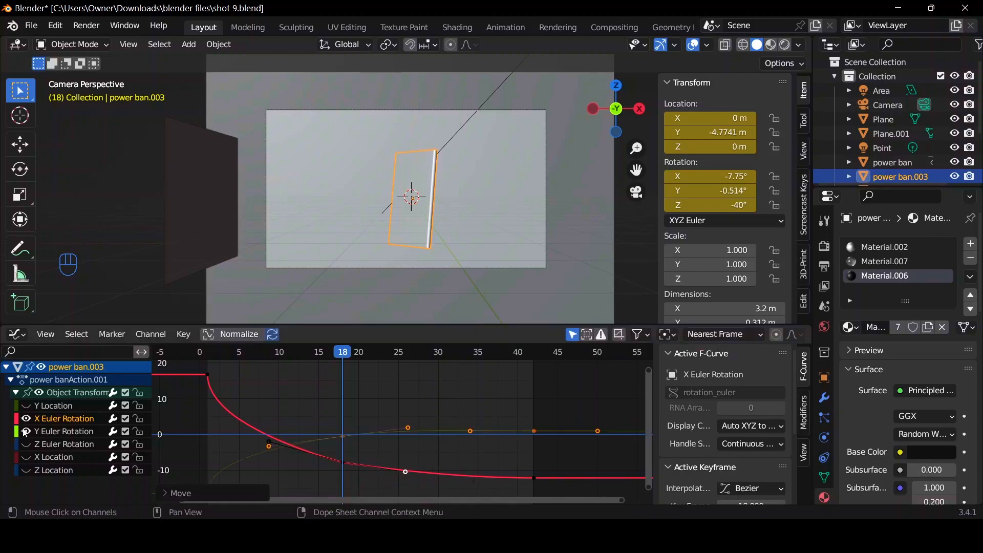
click(34, 434)
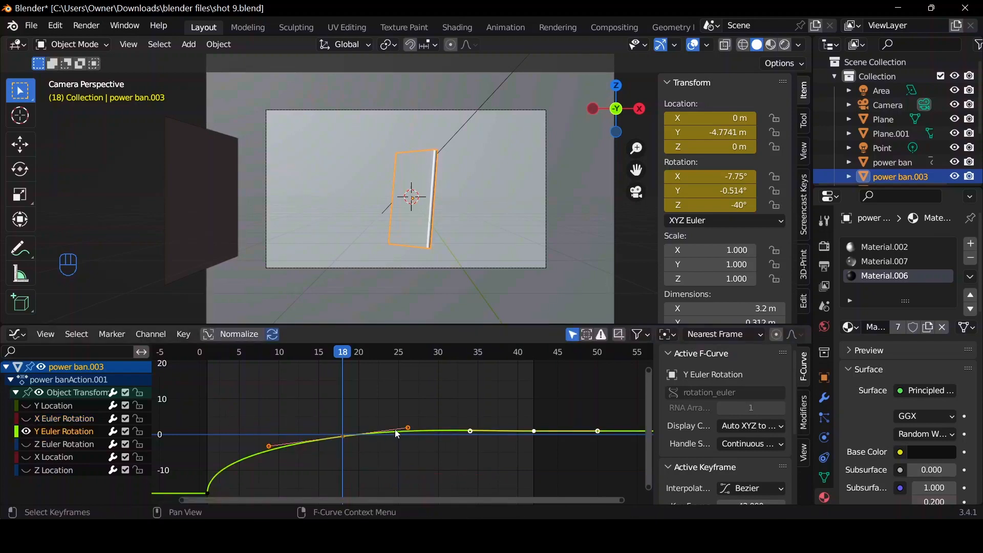
key(v)
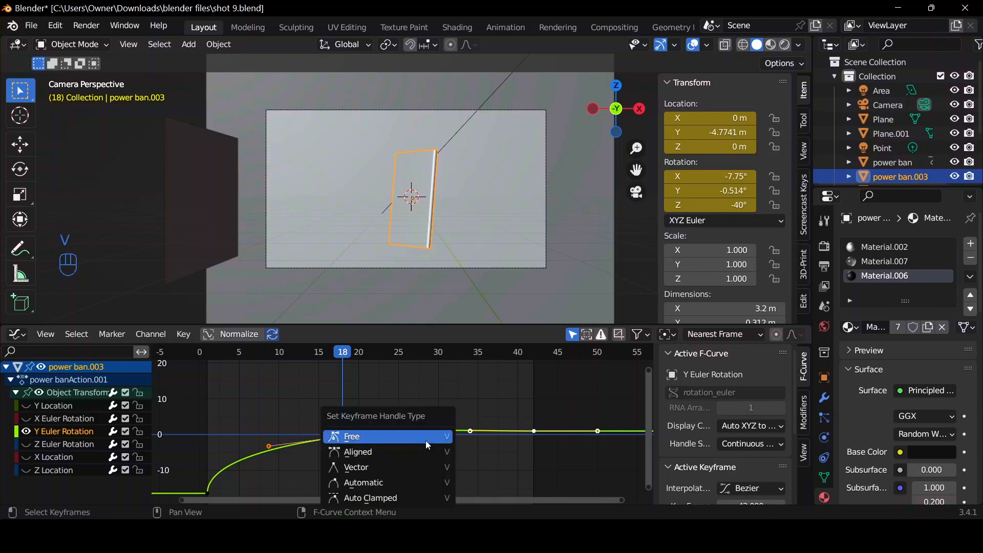
click(426, 440)
Set the handle type of all power ban.003 keyframes to Free in the Timeline and return to the Graph Editor.
key(ctrl+Tab)
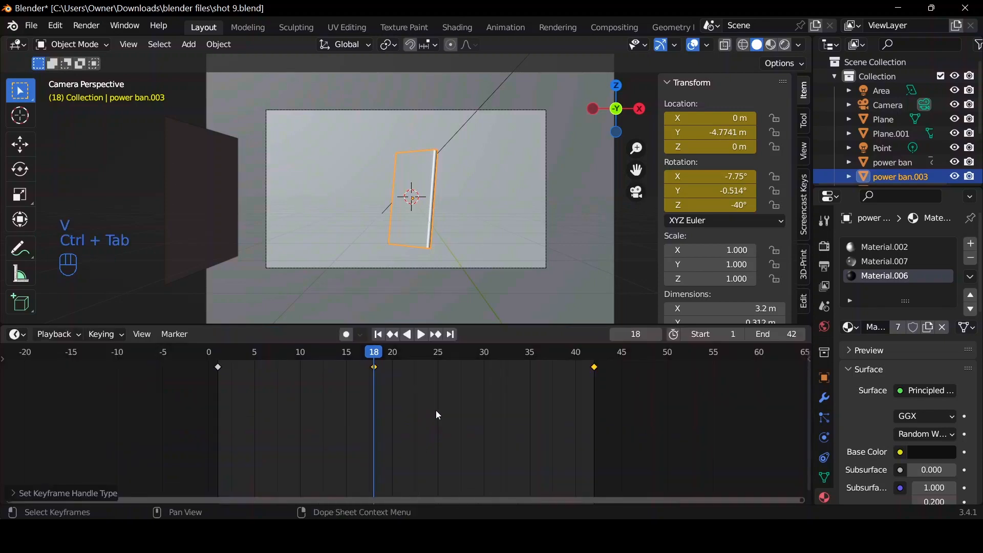
key(a)
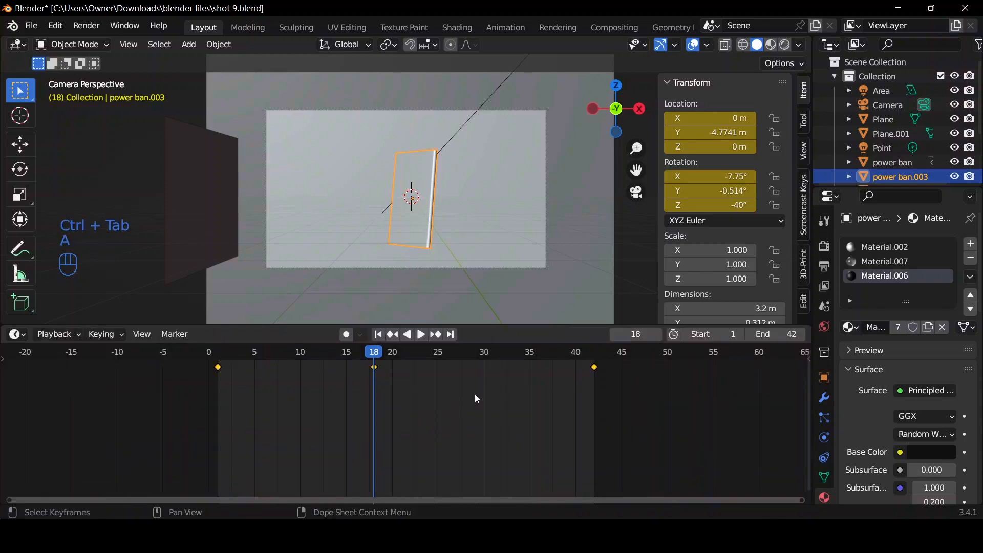
key(v)
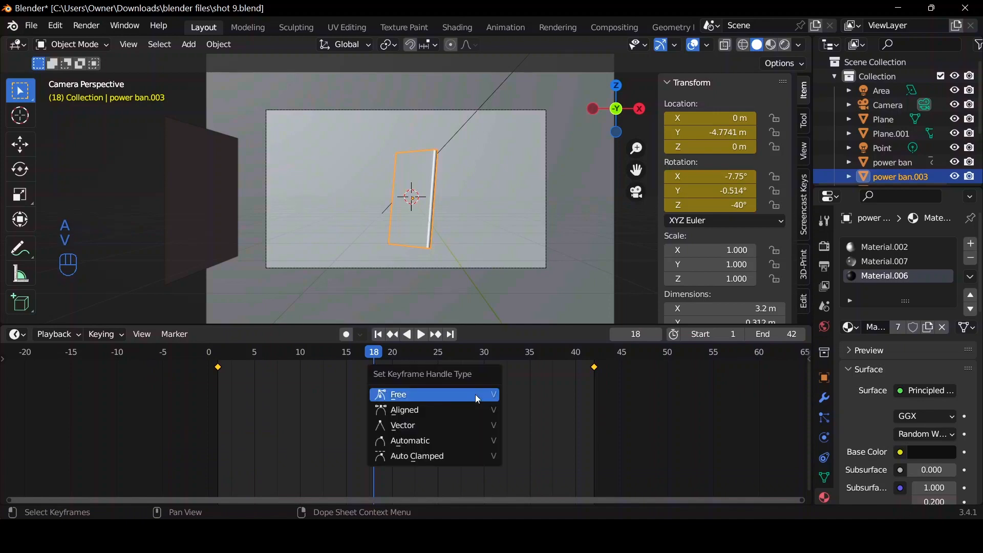
click(479, 394)
key(ctrl+Tab)
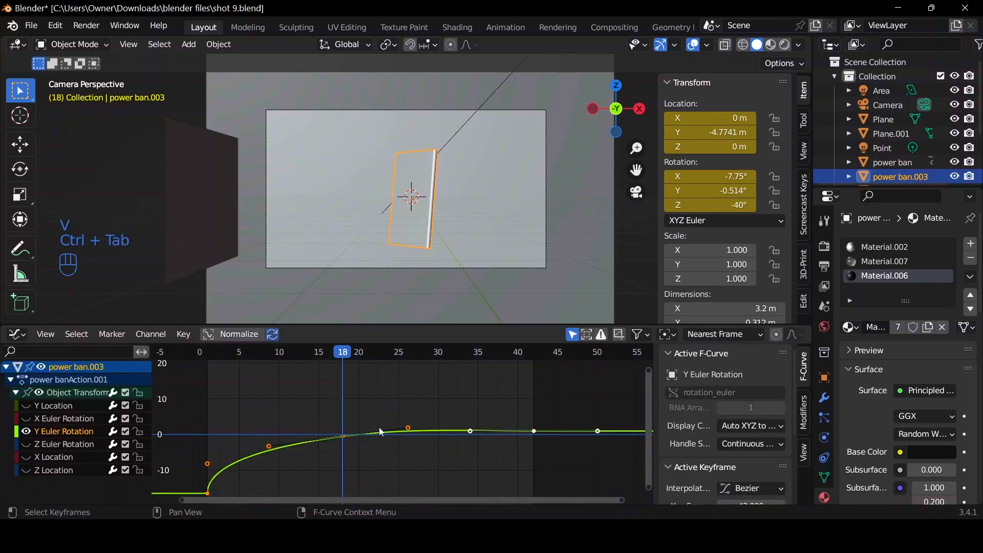
Move the outgoing handle of the Y Euler Rotation keyframe at frame 18 to about frame 27.
click(407, 429)
key(g)
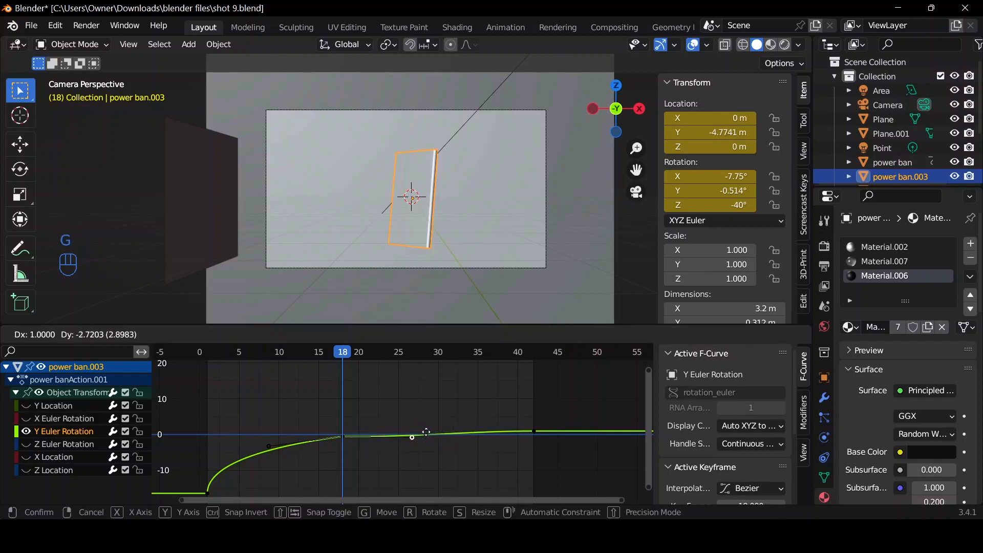
click(428, 425)
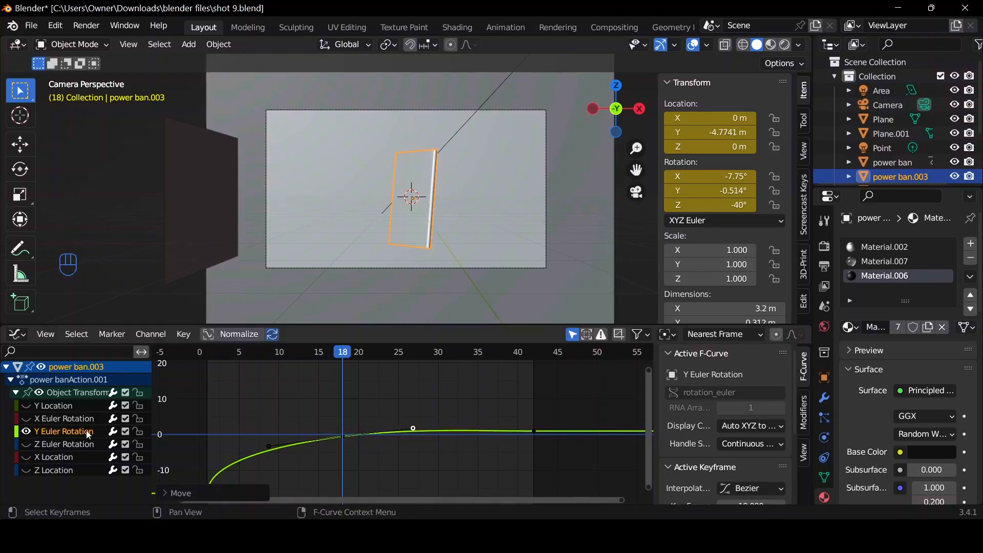
Show only the Z Euler Rotation curve and raise the frame 18 keyframe's outgoing handle slightly above 0 near frame 26.
click(27, 433)
click(50, 447)
click(24, 446)
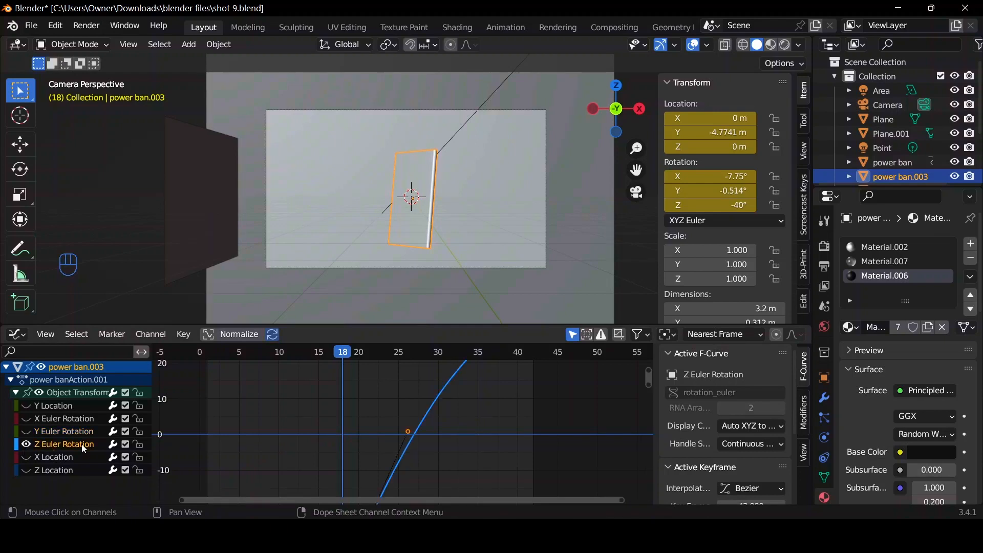
key(Home)
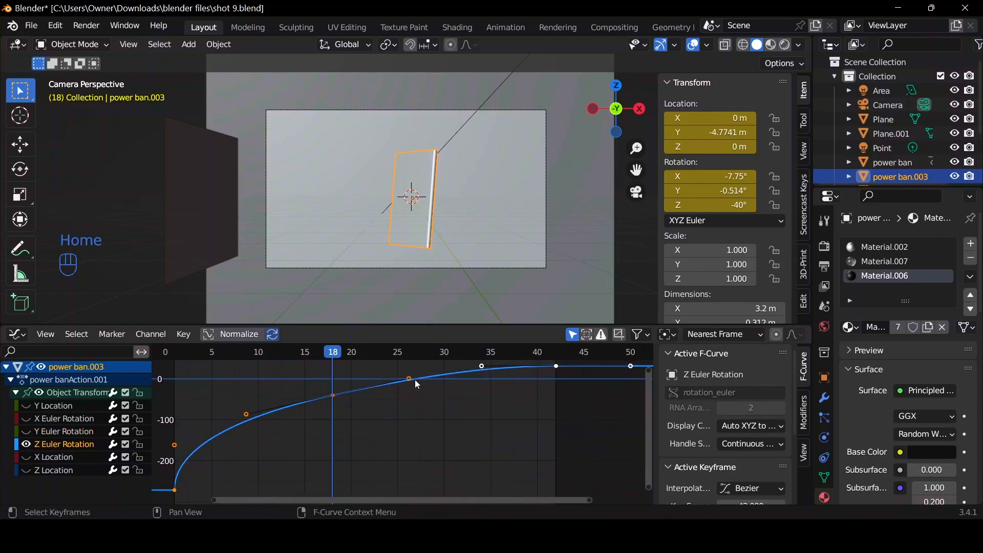
click(410, 380)
key(g)
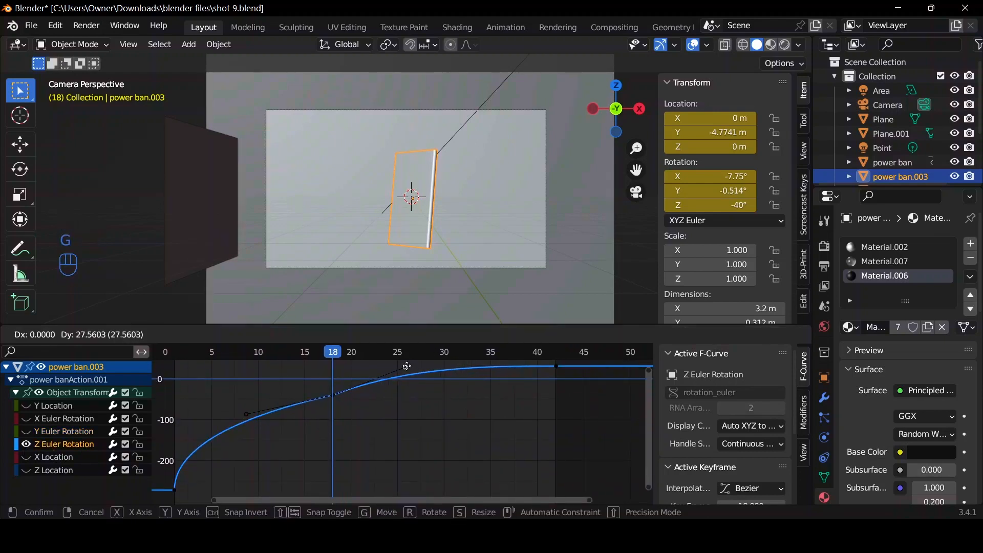
click(397, 374)
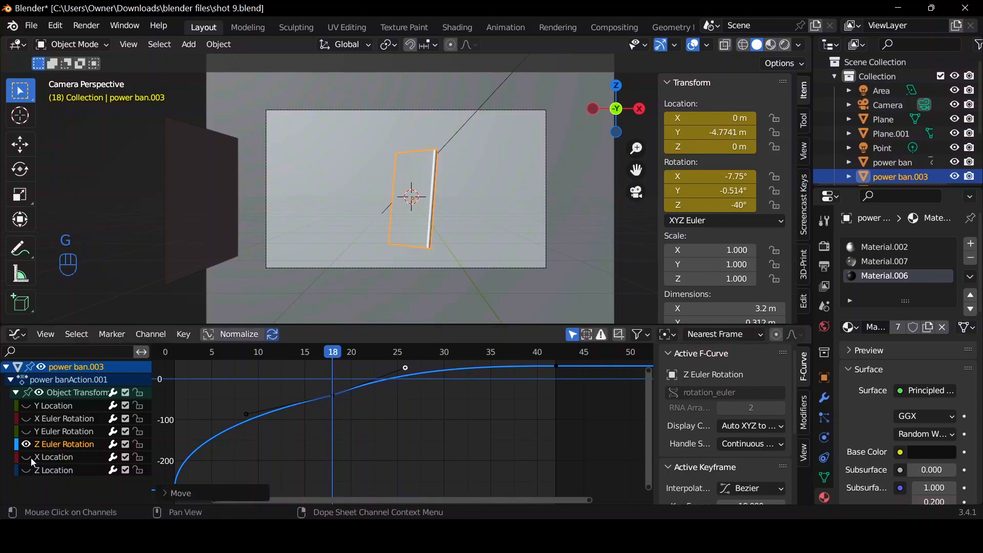
Show only the X Location curve and move the frame 18 keyframe's outgoing handle straight below it, to about -1.3.
click(46, 458)
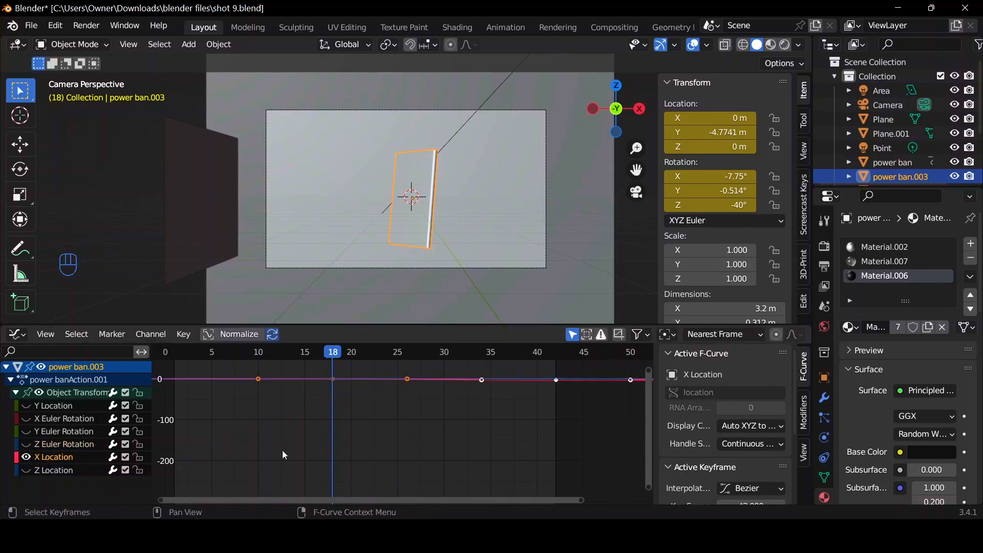
key(Home)
click(356, 366)
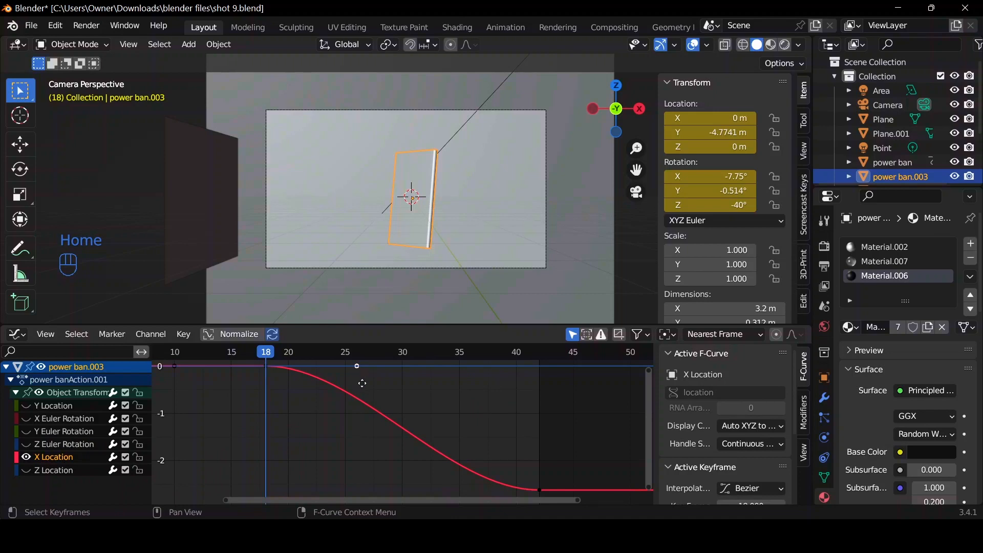
key(g)
click(255, 436)
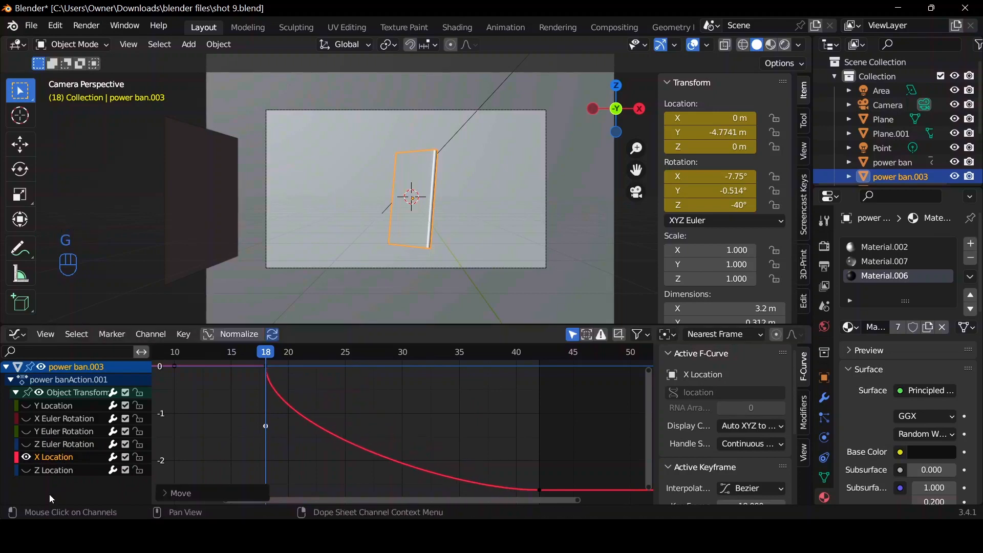
Examine the Z Location curve on its own and play the animation from the Timeline to check the separation.
click(26, 470)
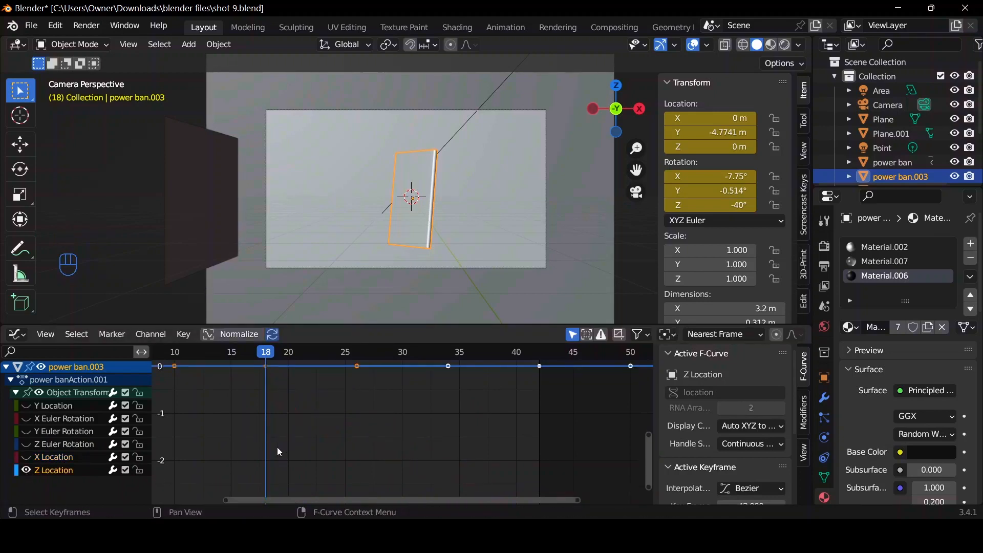
key(Home)
key(ctrl+Tab)
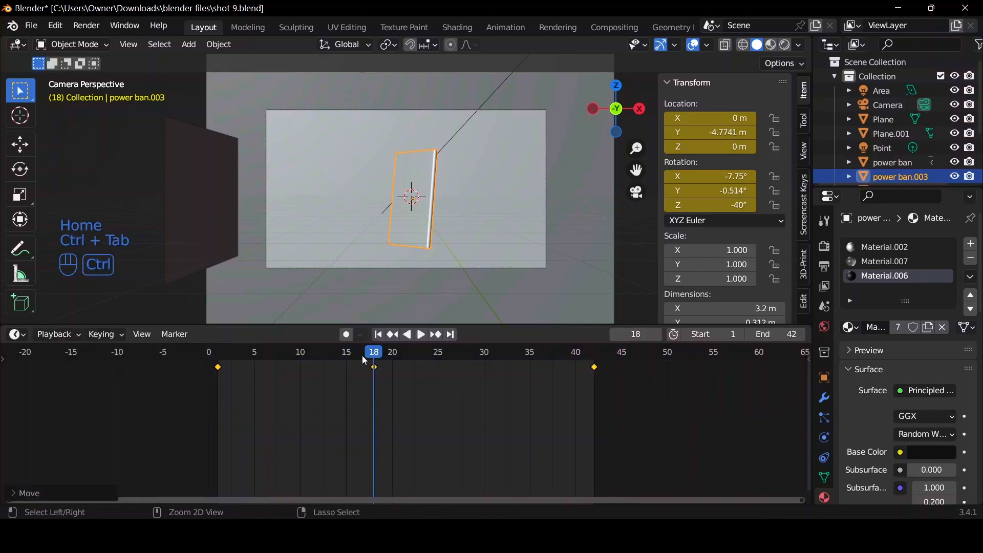
key(space)
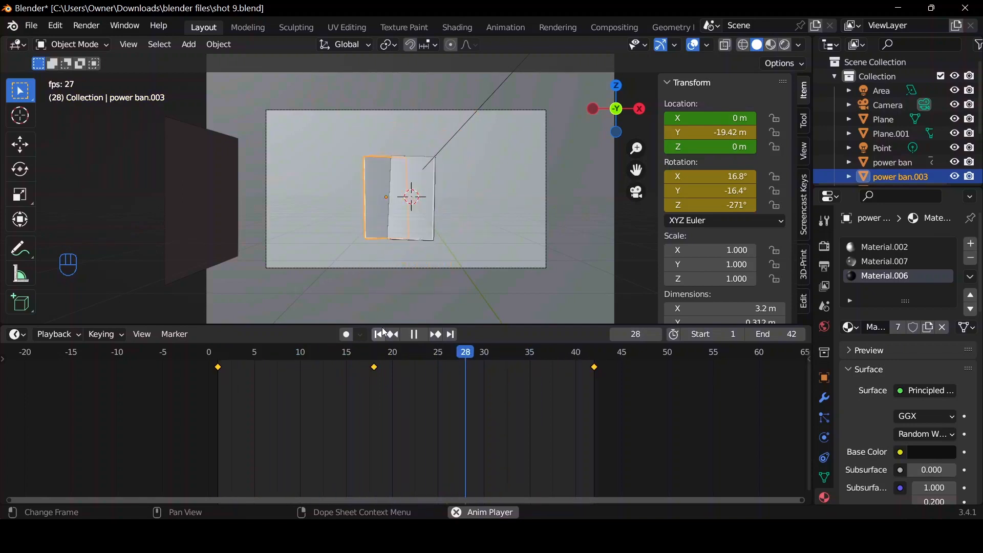
key(space)
Keyframe the location and rotation of power ban.004 at frame 18.
drag(545, 356, 371, 347)
scroll(887, 135, down, 2)
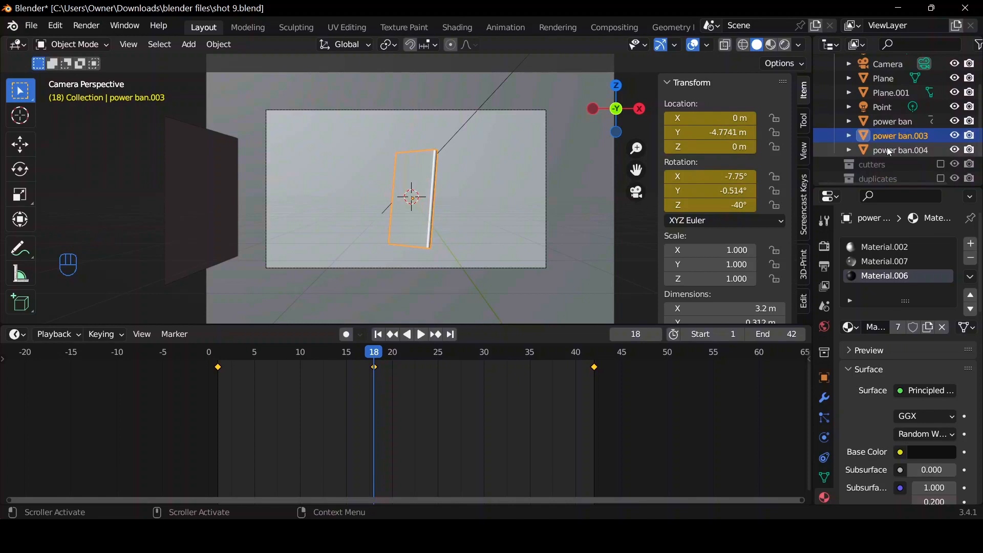
click(887, 150)
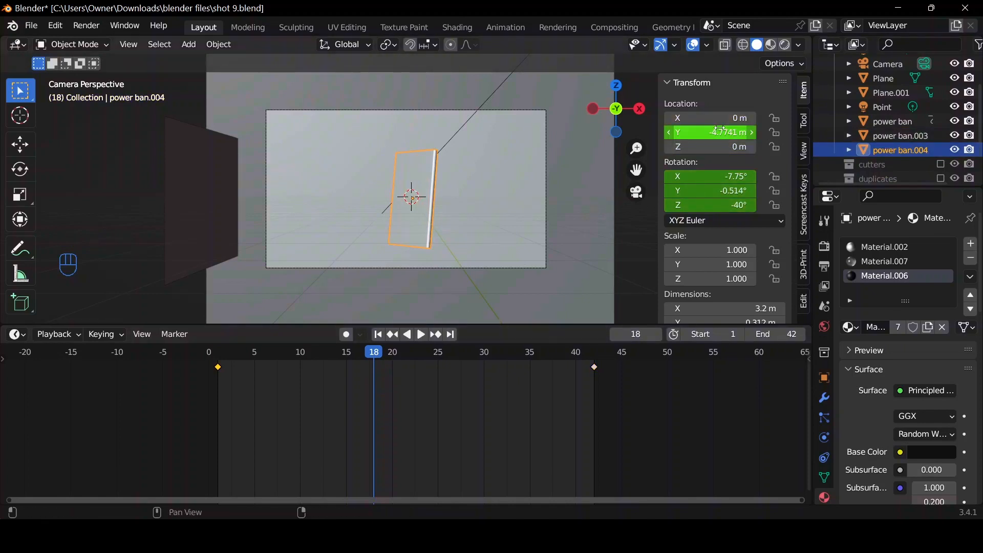
key(i)
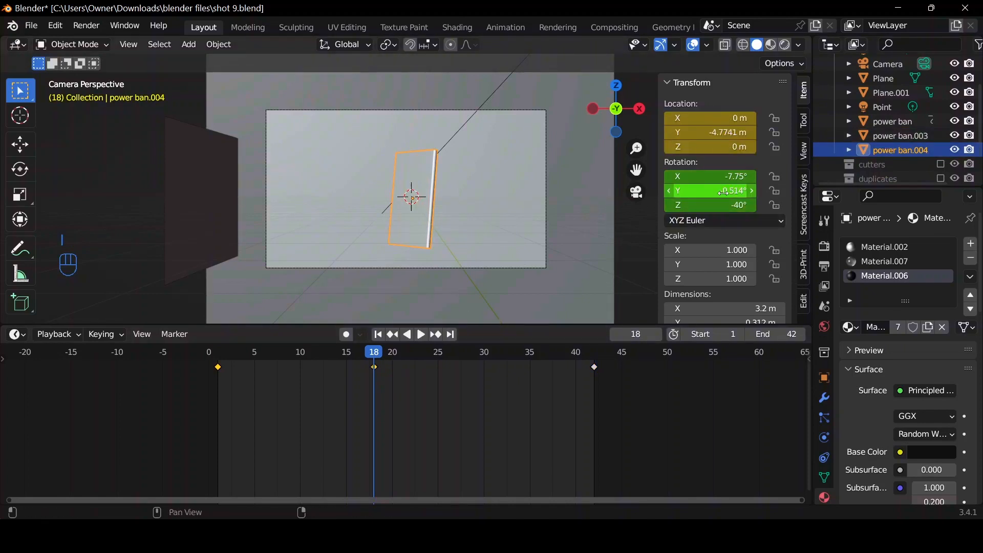
key(i)
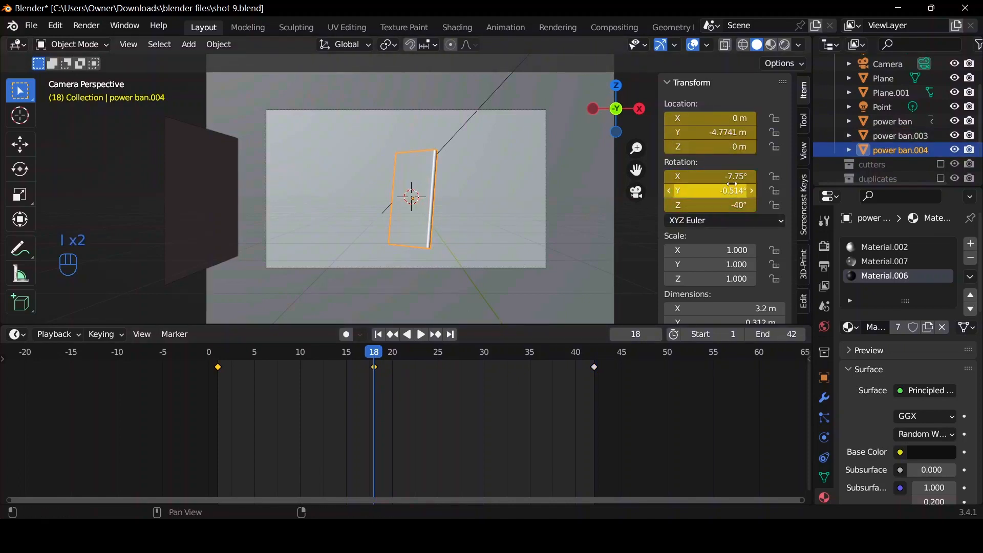
At frame 42, move power ban.004 about 2.66 m along the global X axis.
click(452, 335)
key(shift+d)
key(x)
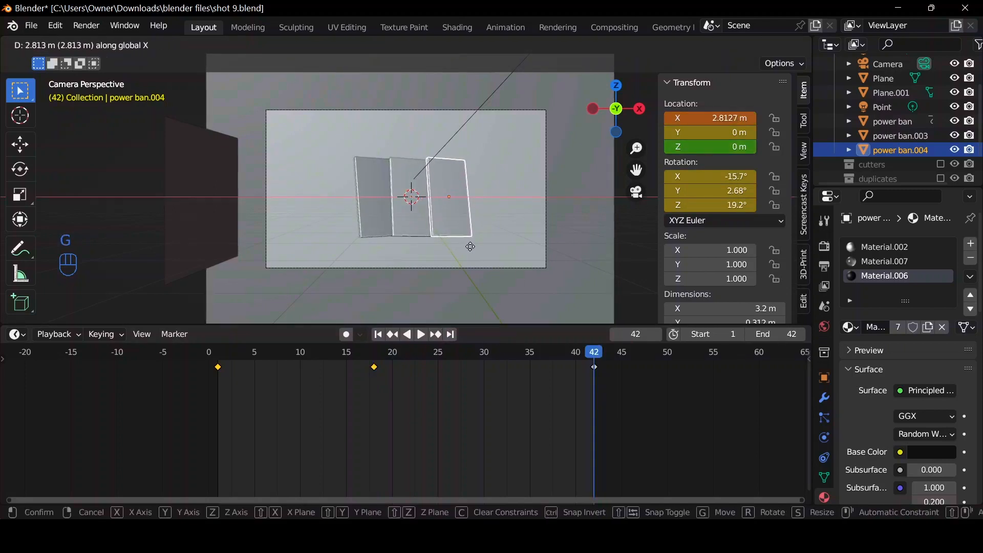
click(469, 248)
key(r)
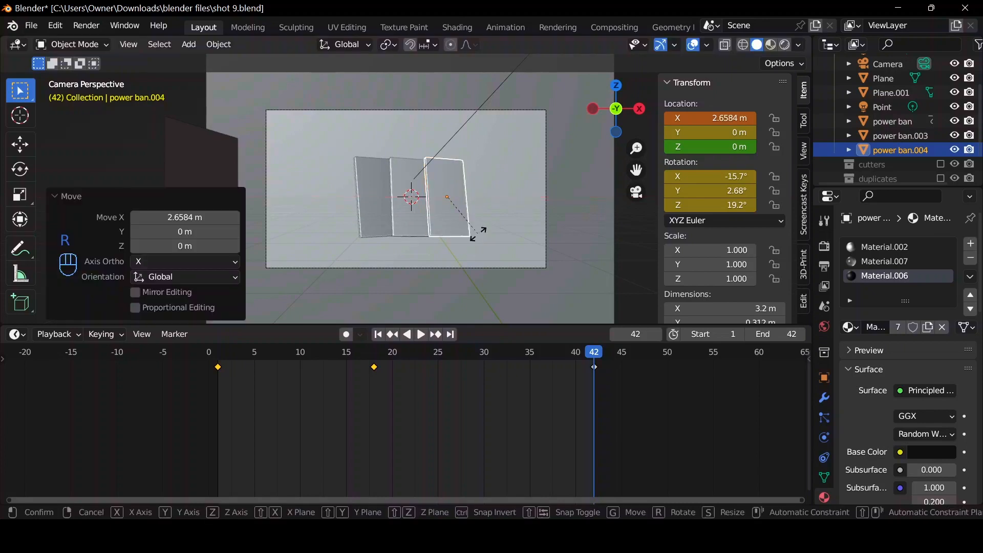
key(x)
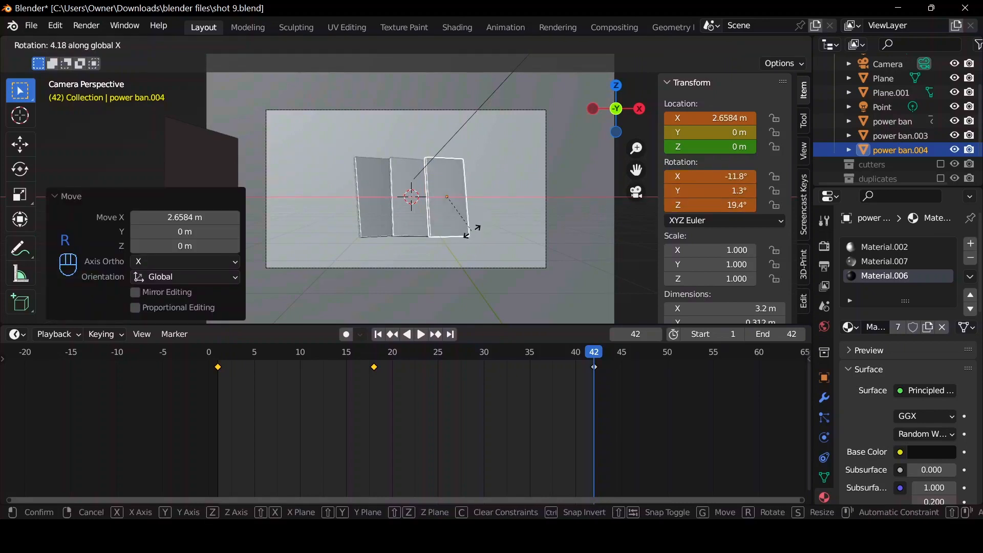
key(Escape)
Trackball-rotate power ban.004 by about 7.45° and -45.3° so it angles opposite to the other duplicate.
key(r)
key(r)
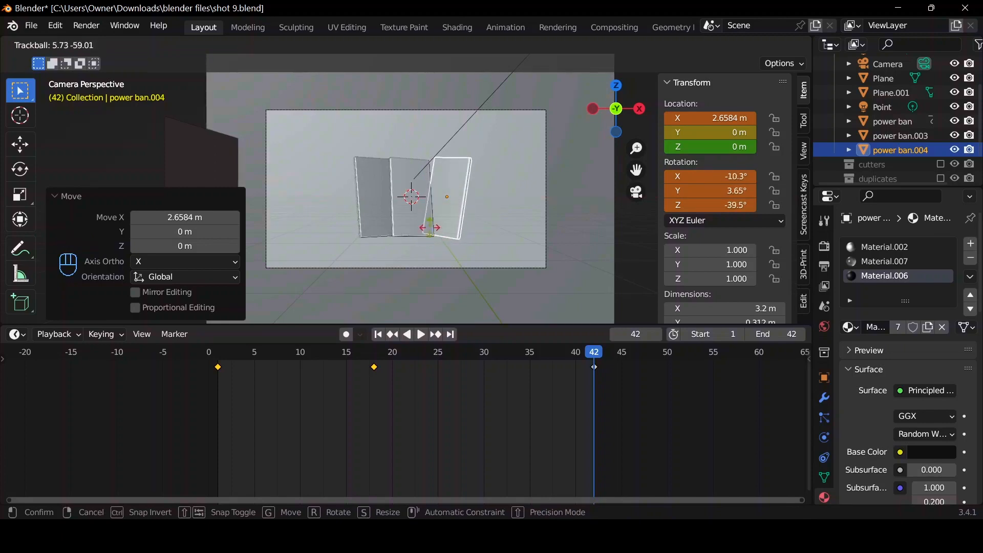
click(441, 235)
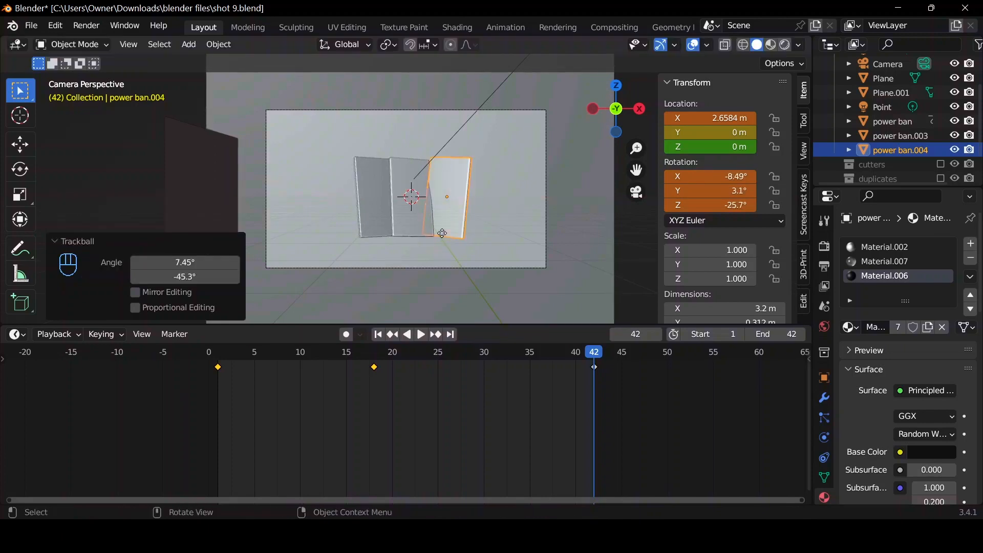
Shift power ban.004 along the global Y axis to about 0.965 m and return to the camera view.
key(g)
key(y)
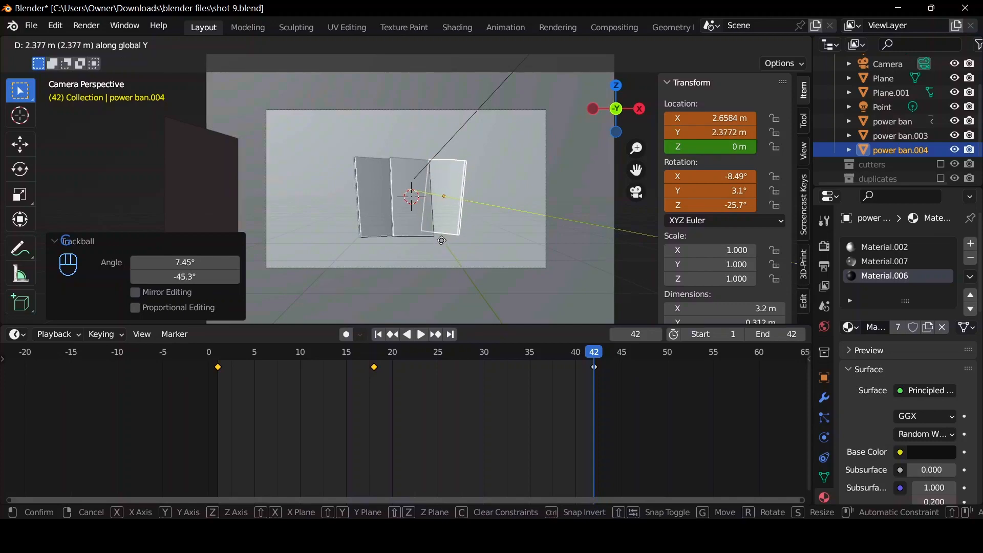
click(445, 248)
drag(617, 108, 471, 213)
key(g)
key(y)
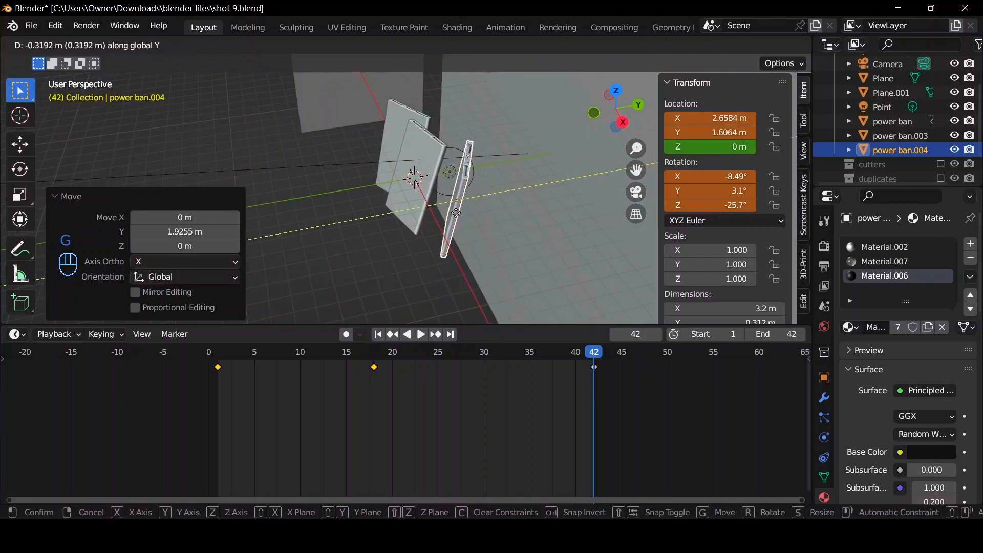
click(613, 188)
click(633, 193)
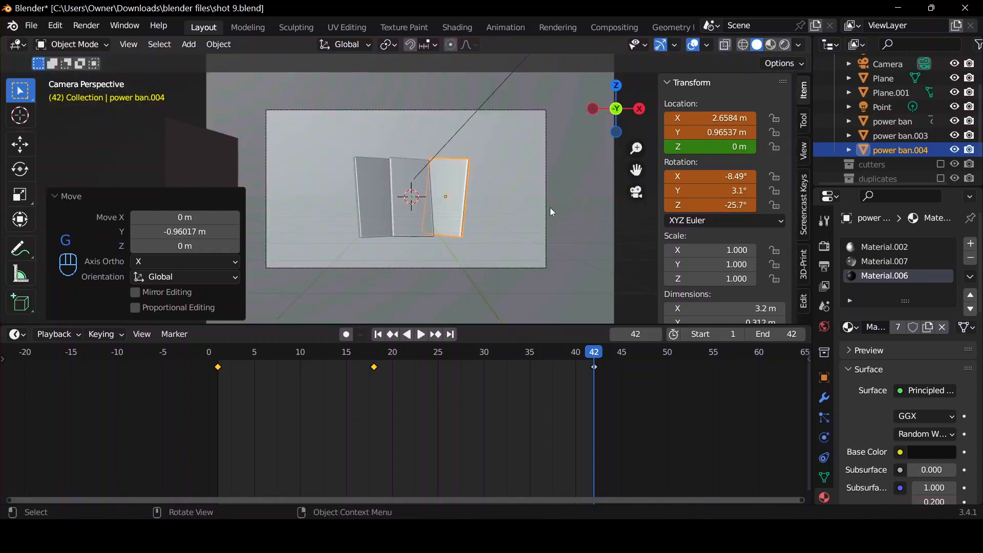
Rotate power ban.004 slightly in the view to about -6.6°, -0.836°, -25.7° and keyframe its location and rotation at frame 42.
key(r)
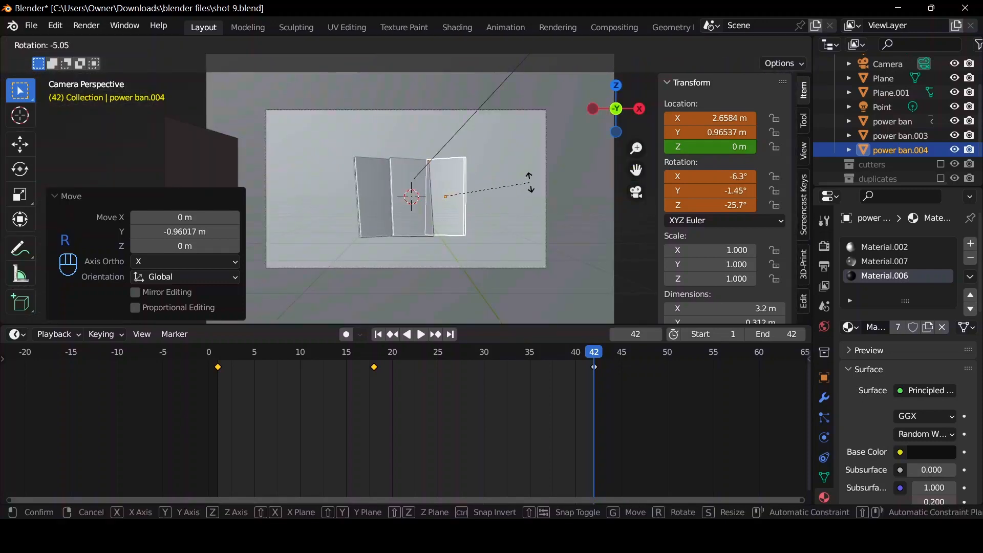
click(531, 189)
key(i)
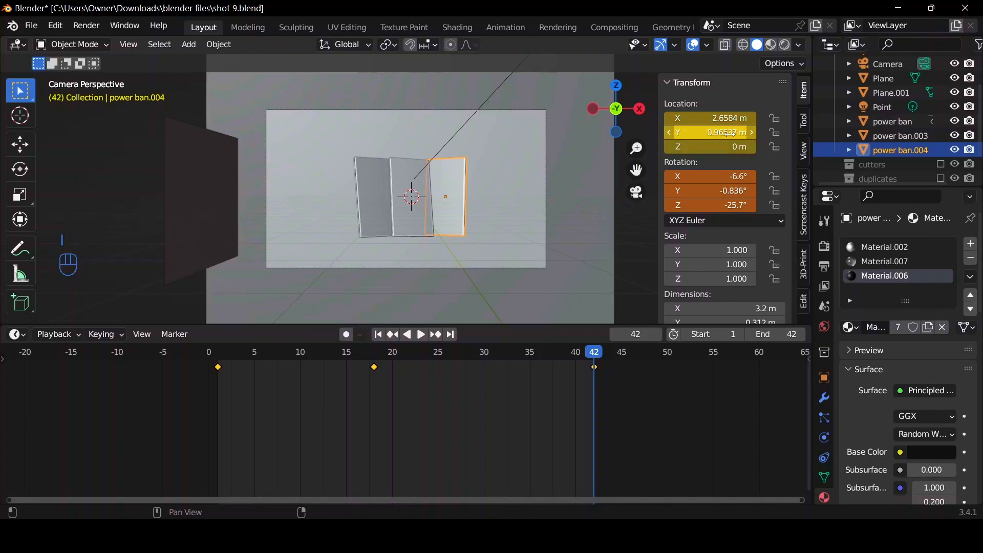
key(XF86AudioLowerVolume)
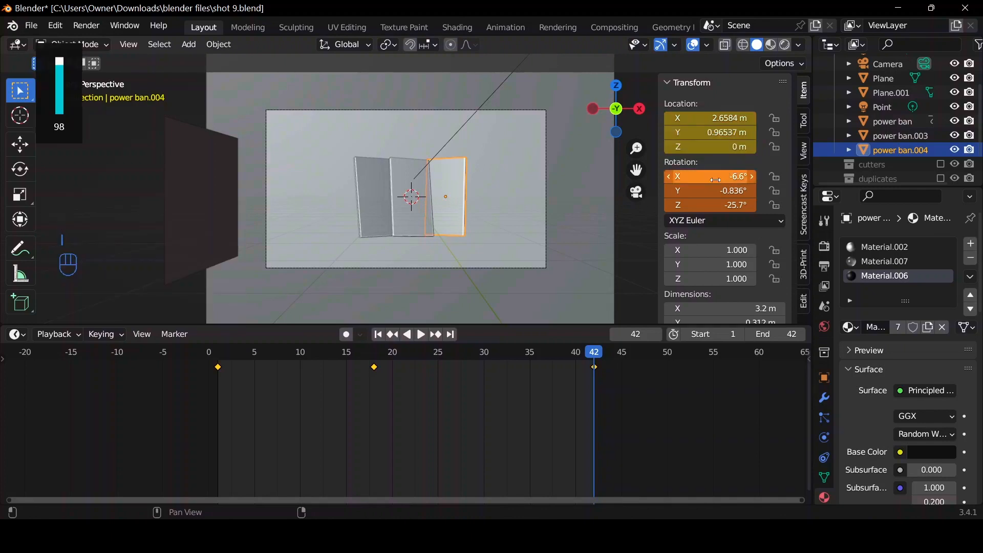
key(i)
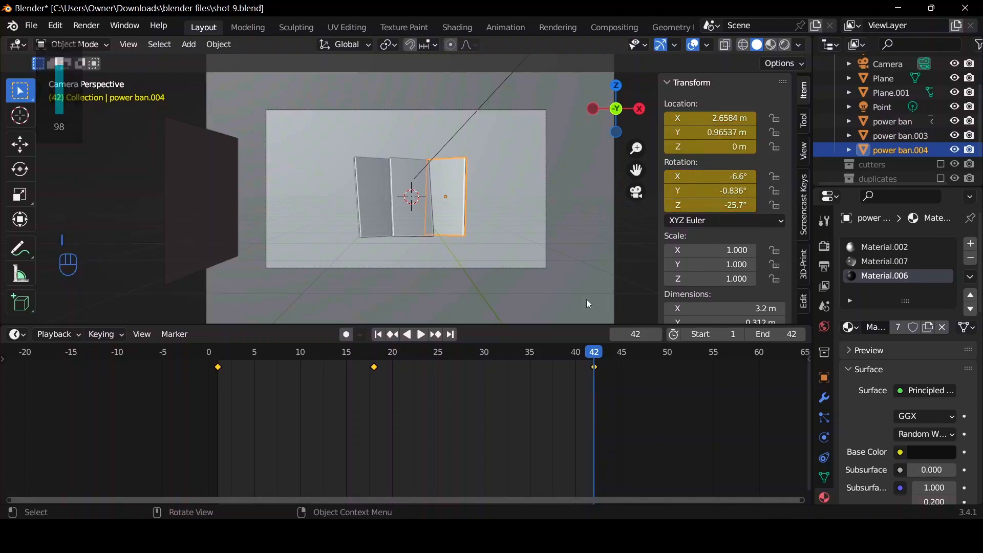
Set the interpolation of power ban.004's keyframes at frames 18 and 42 to Bezier.
drag(353, 423, 652, 351)
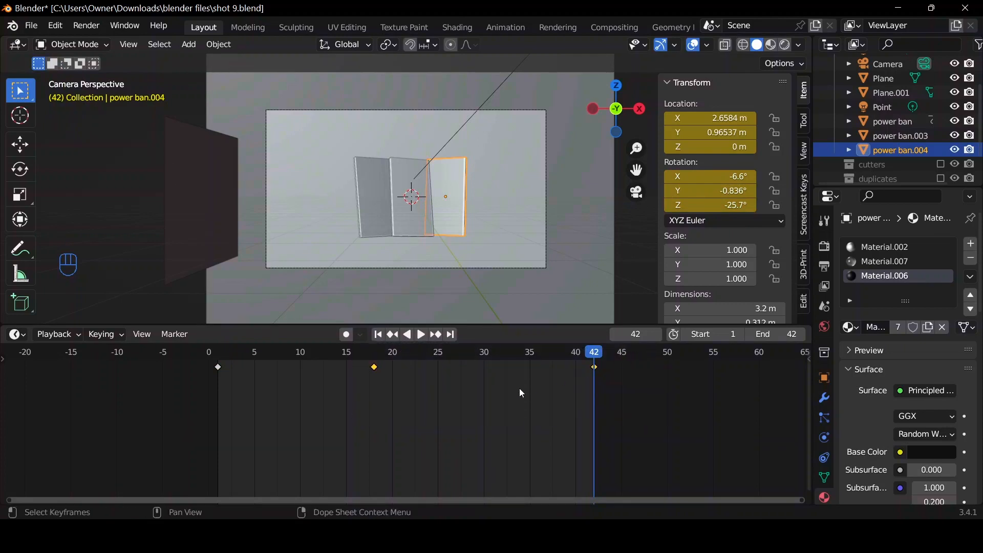
key(ctrl+Tab)
key(ctrl+Tab)
key(t)
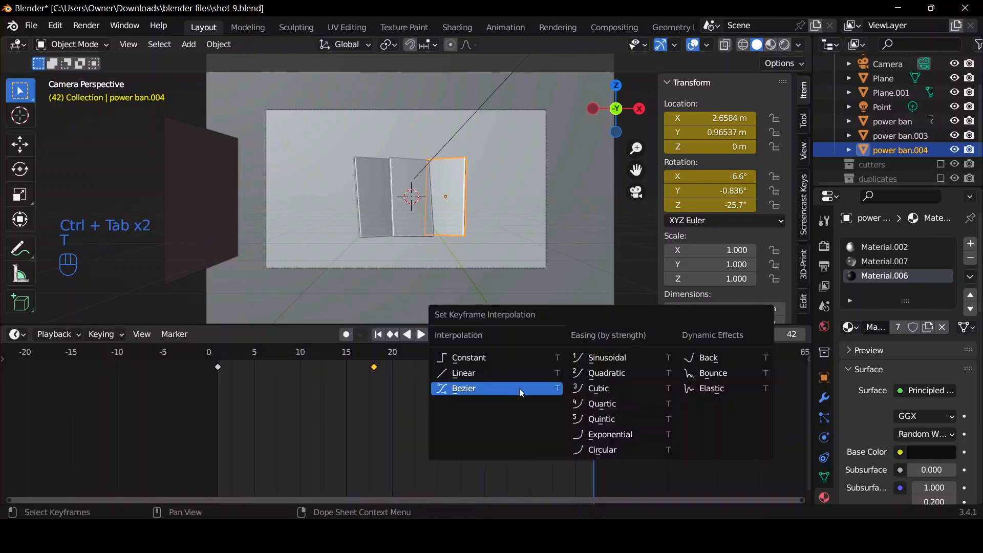
click(519, 388)
Isolate the Y Location curve of power ban.004 in the Graph Editor and frame the whole curve.
key(ctrl+Tab)
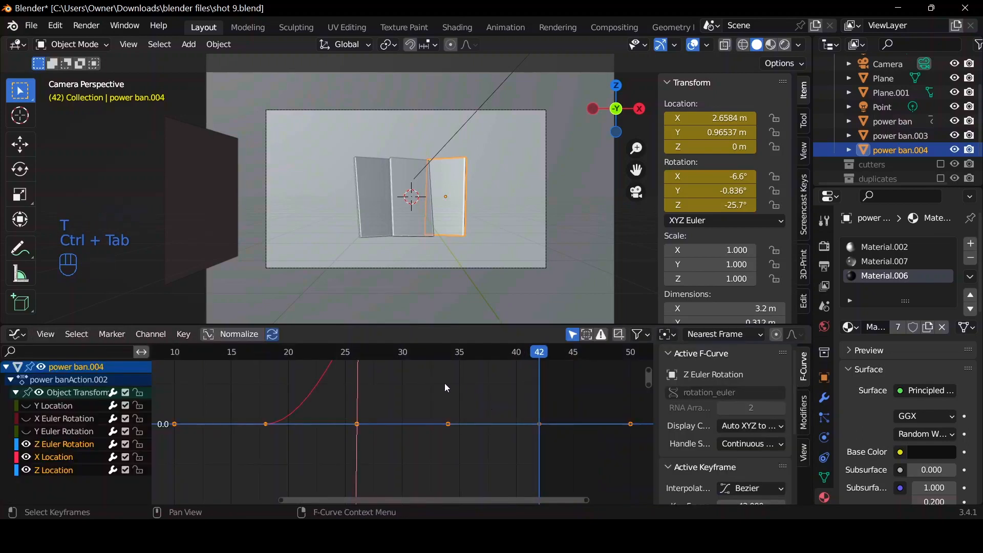
drag(27, 417, 26, 431)
click(26, 432)
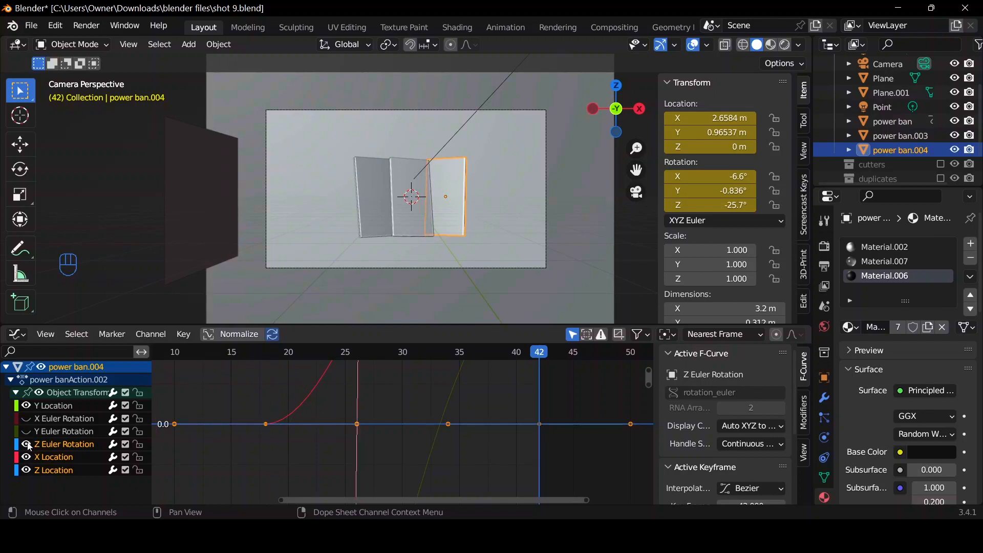
drag(26, 444, 26, 471)
click(51, 405)
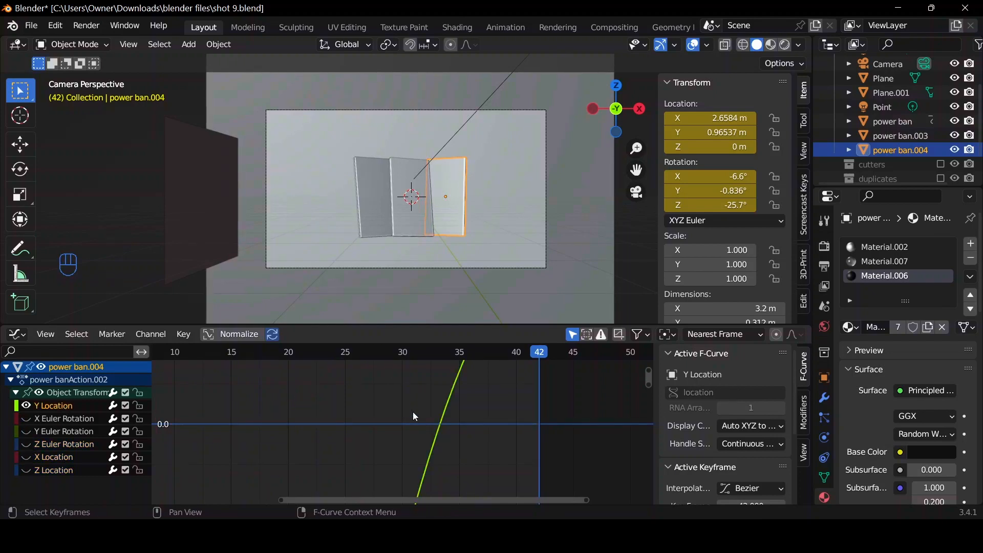
key(Home)
key(Tab)
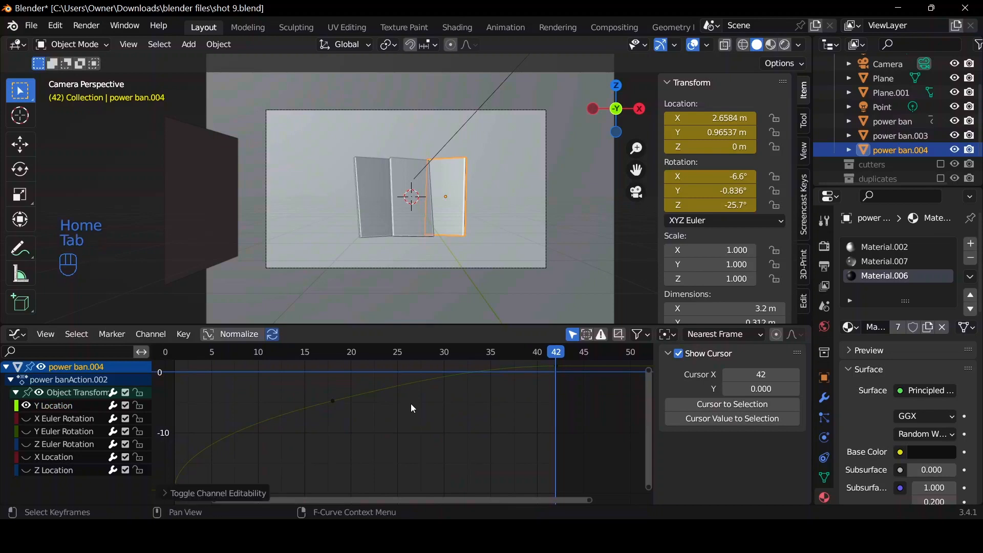
Set the handle type of all power ban.004 keyframes to Free in the Timeline and return to the Graph Editor.
key(ctrl+Tab)
key(a)
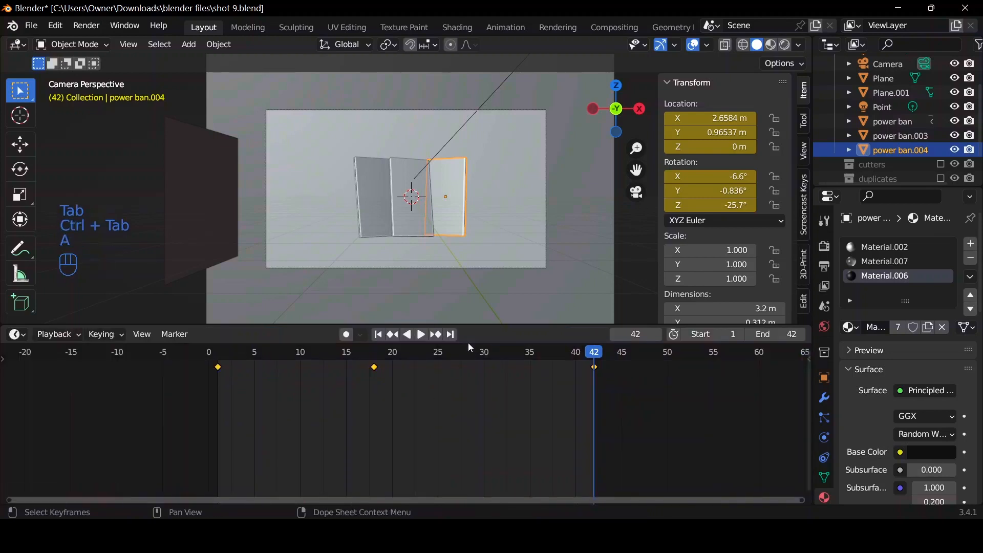
key(v)
click(465, 376)
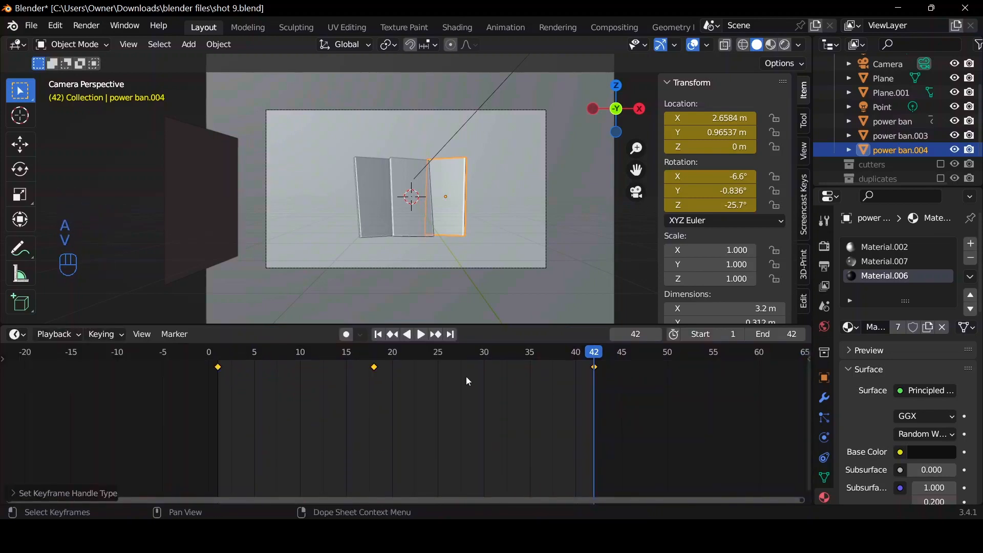
key(ctrl+Tab)
Raise the right handle of the frame 18 key on power ban.004's Y Location curve to smooth the transition towards frame 42.
click(264, 422)
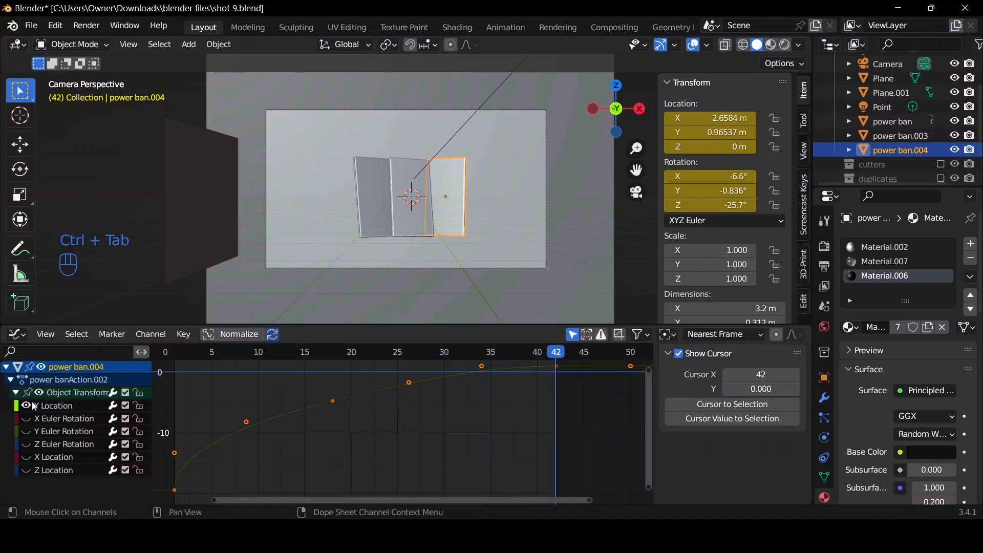
click(407, 382)
key(g)
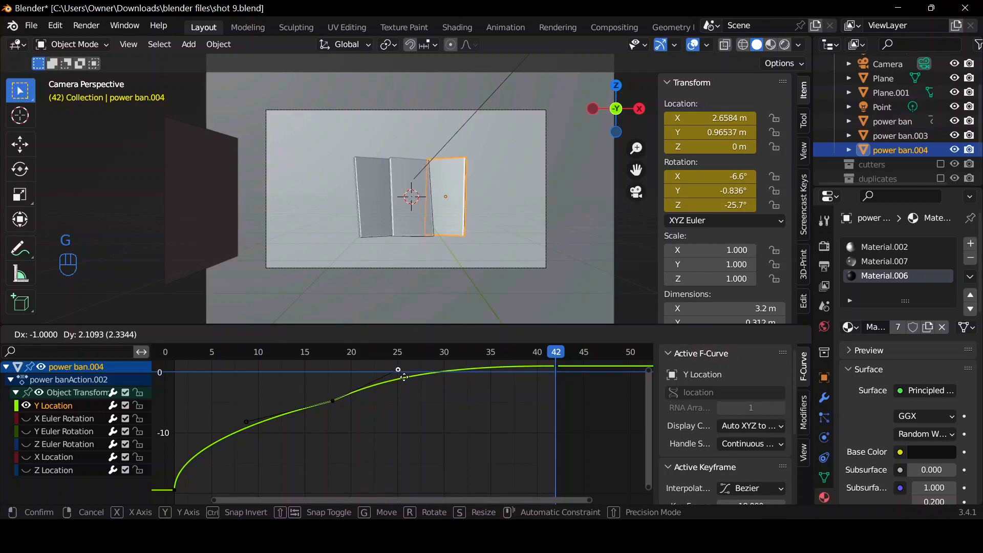
click(403, 376)
Isolate the X Euler Rotation curve and raise the right handle of its frame 18 key to flatten the dip before frame 42.
click(26, 418)
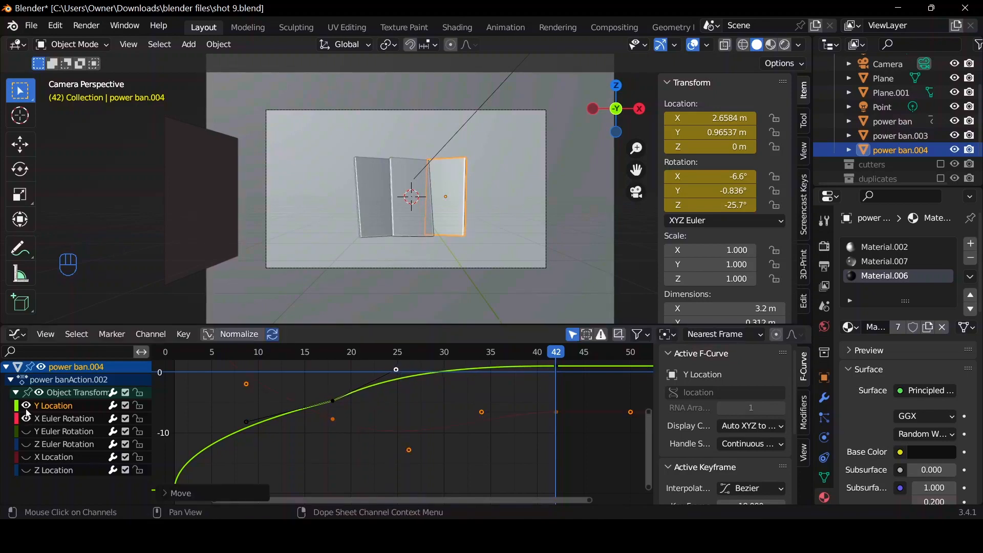
click(26, 406)
click(56, 420)
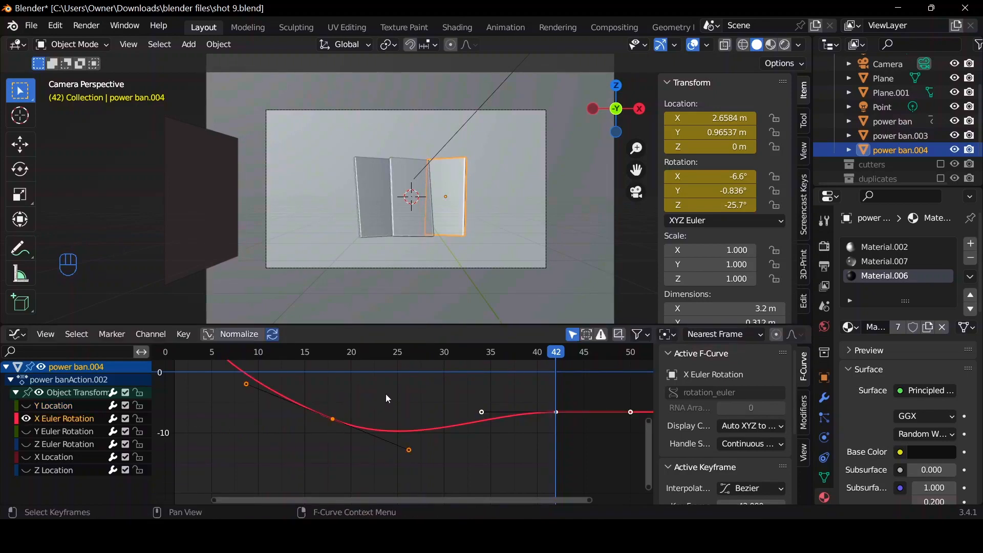
key(Home)
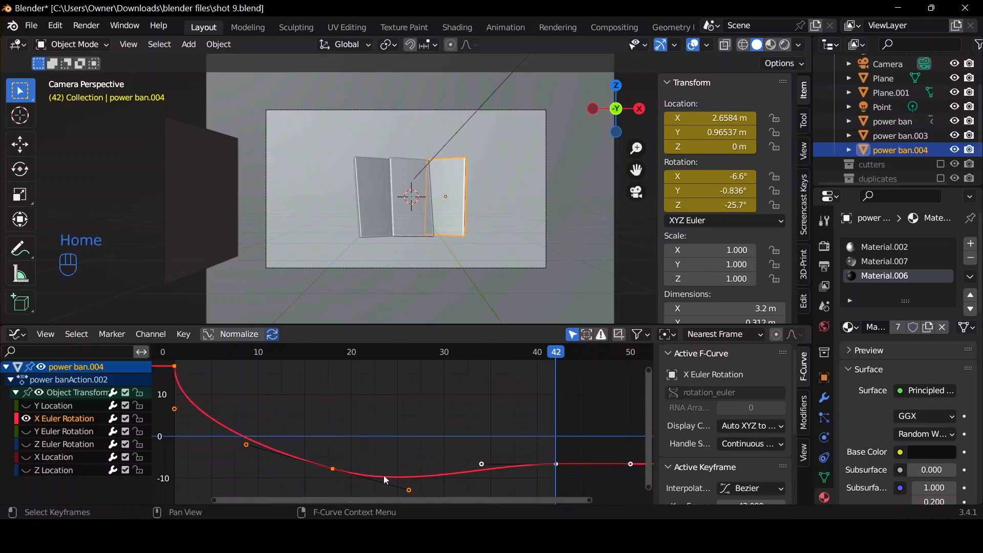
click(405, 490)
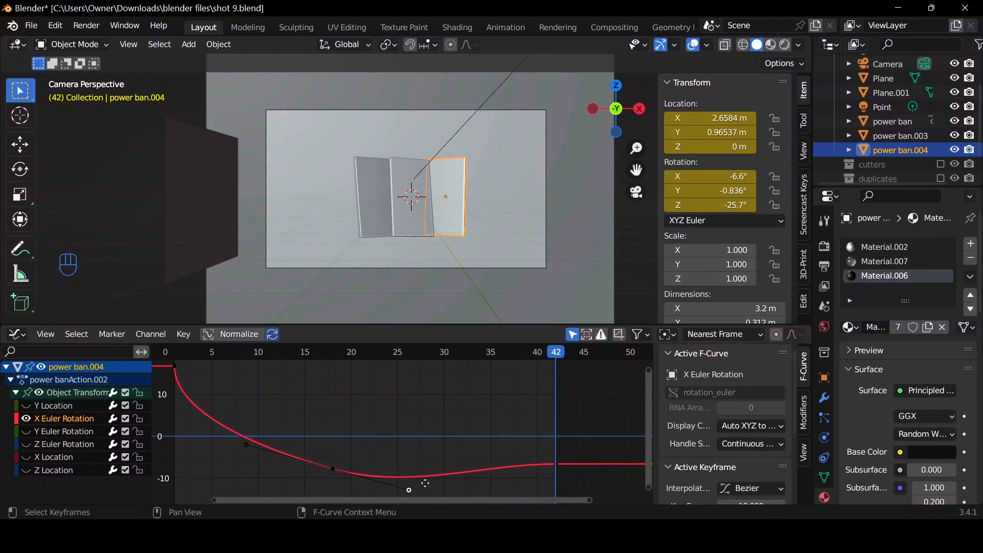
key(g)
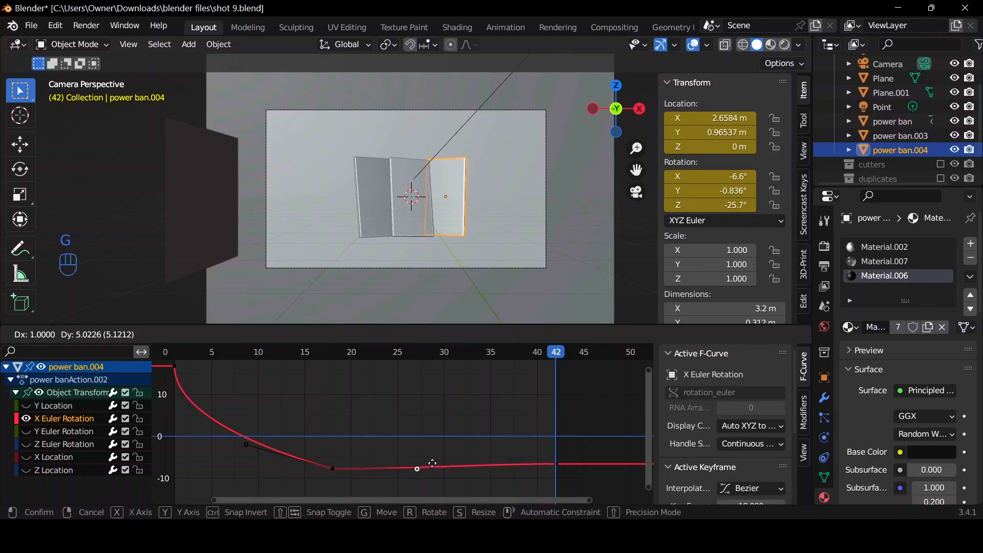
click(433, 463)
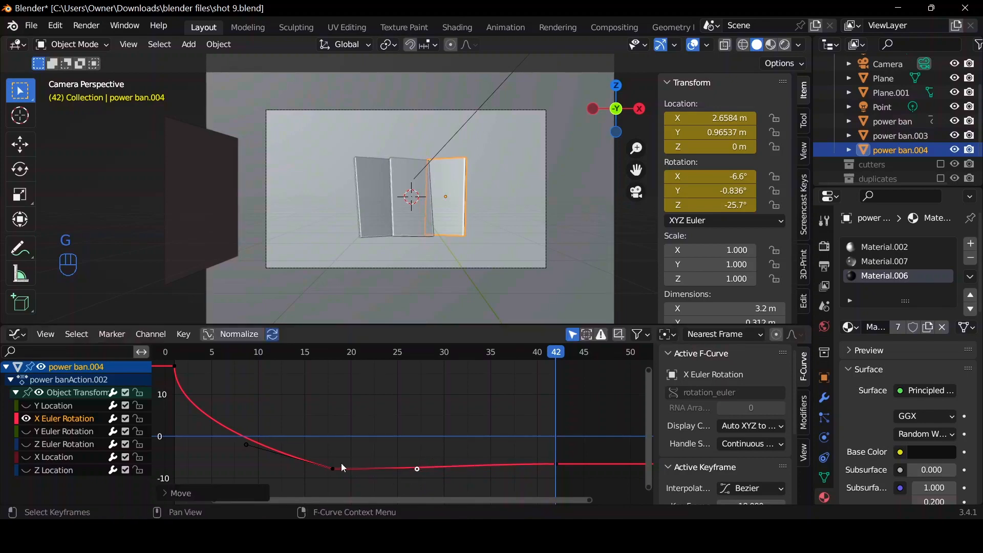
Isolate the Y Euler Rotation curve and lower the right handle of its frame 18 key to remove the overshoot before frame 42.
click(26, 418)
click(26, 432)
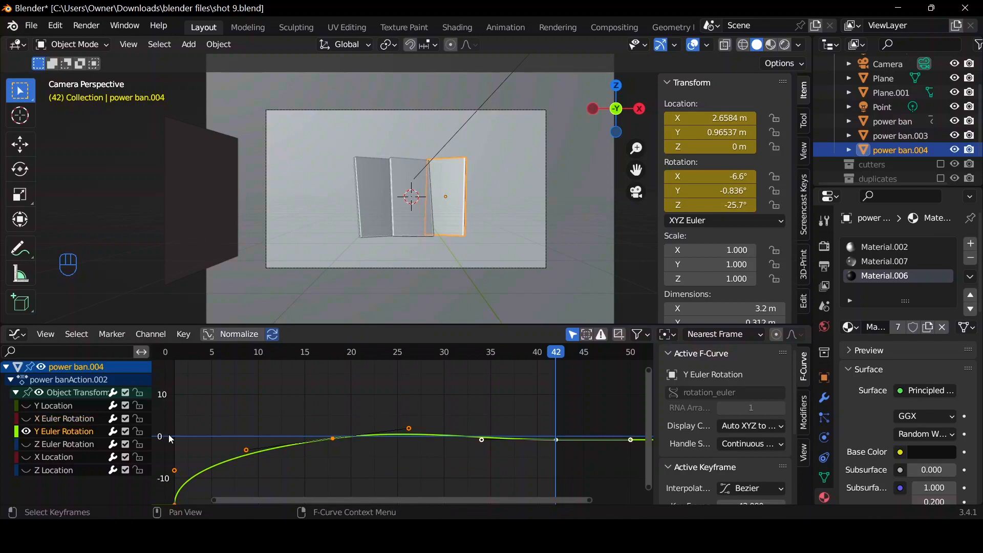
key(Home)
click(409, 366)
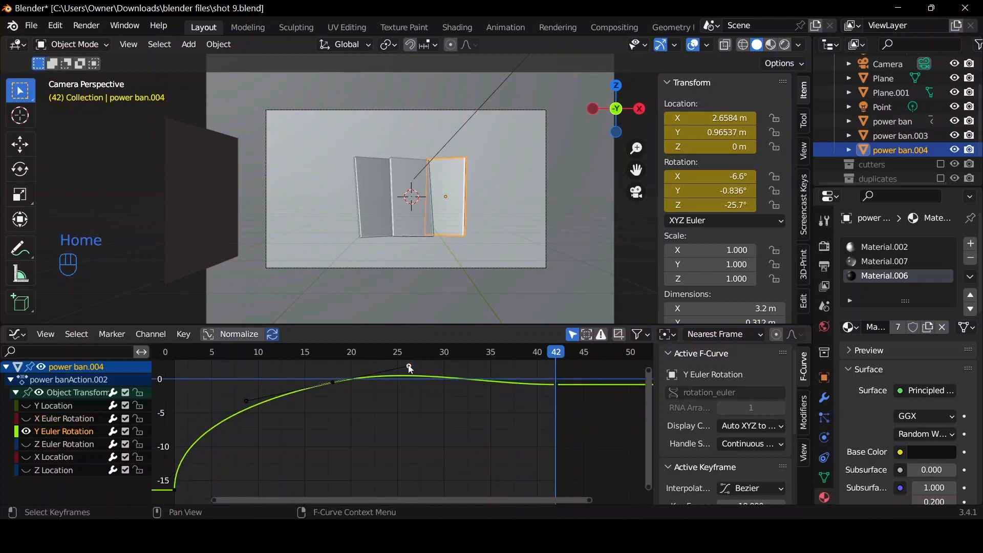
key(g)
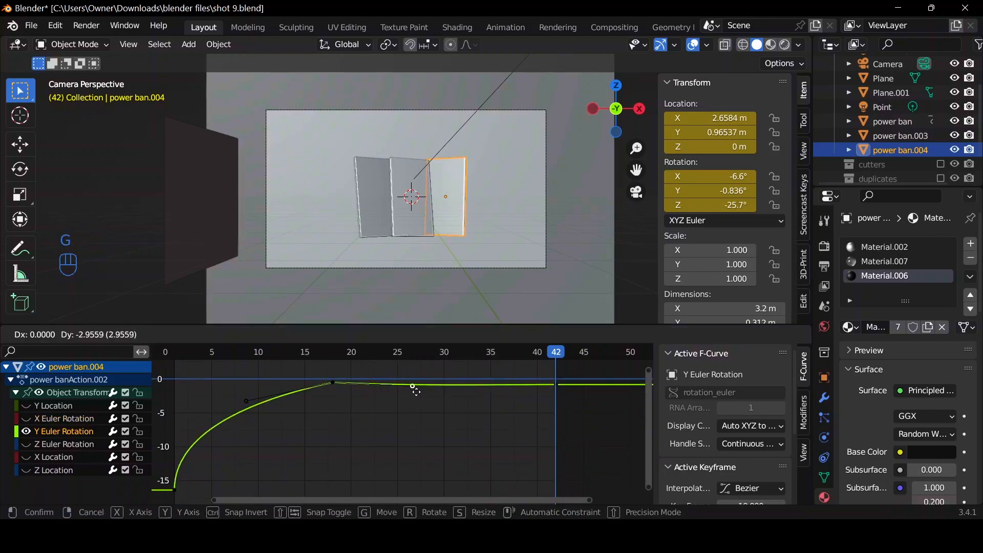
click(416, 392)
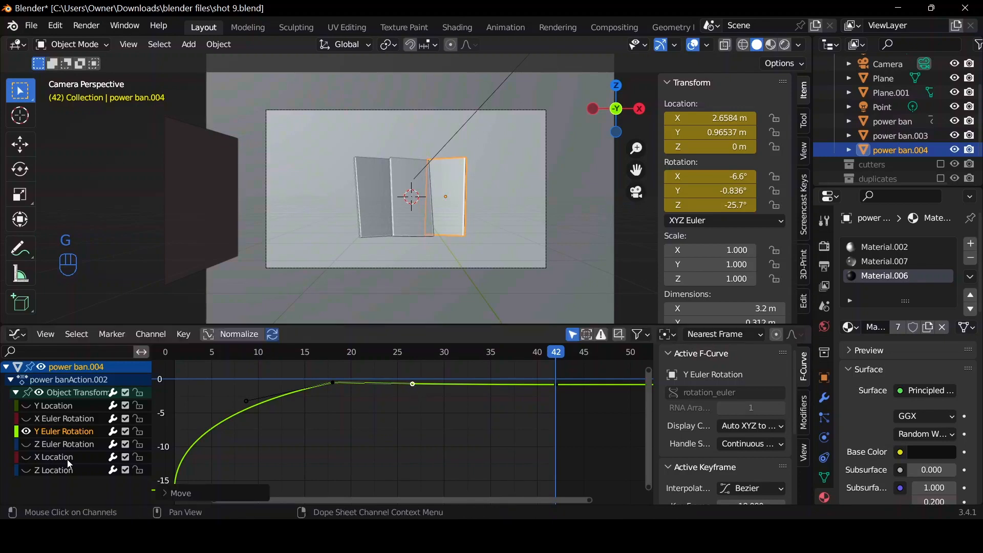
Display the Z Euler Rotation curve and lower the right handle of its frame 18 key to smooth the approach to frame 42.
click(33, 447)
key(Home)
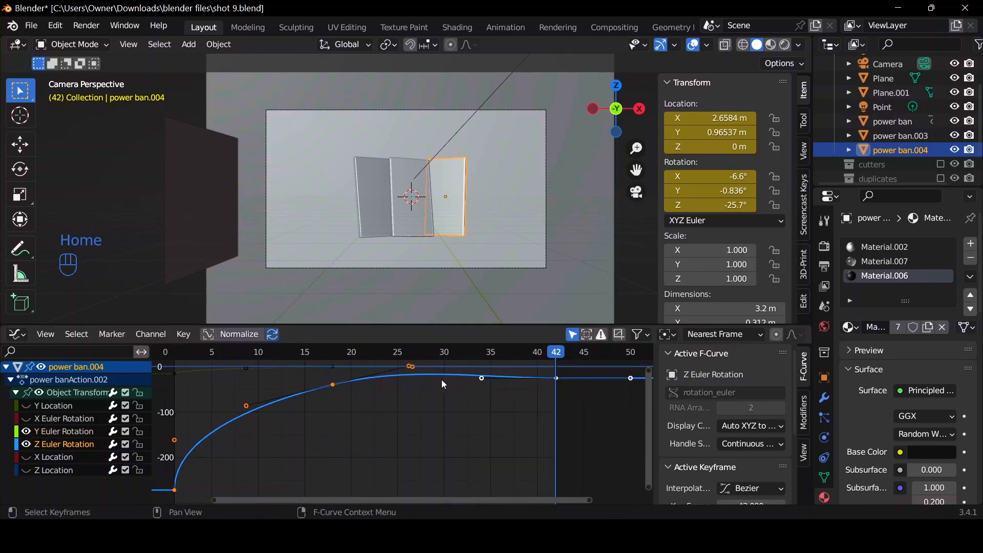
click(478, 383)
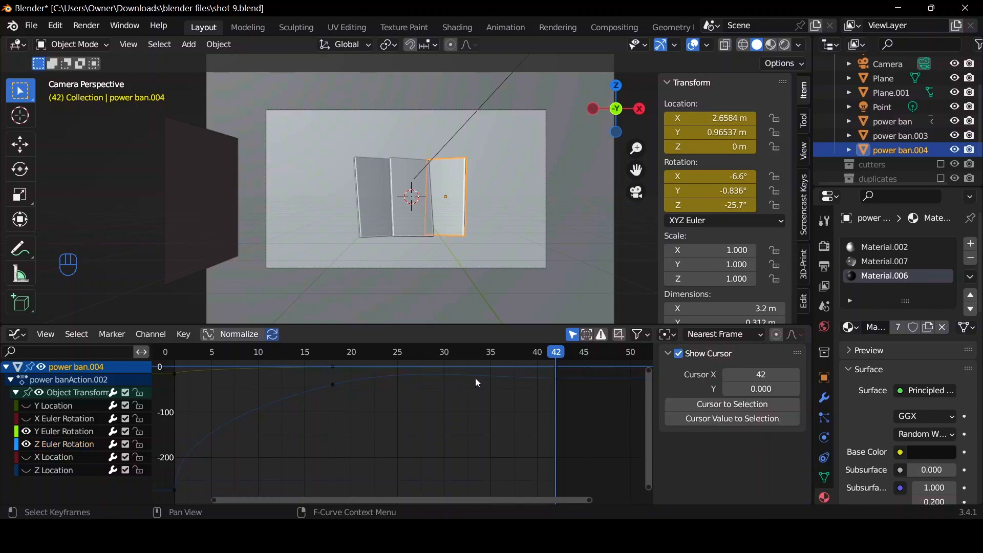
click(333, 385)
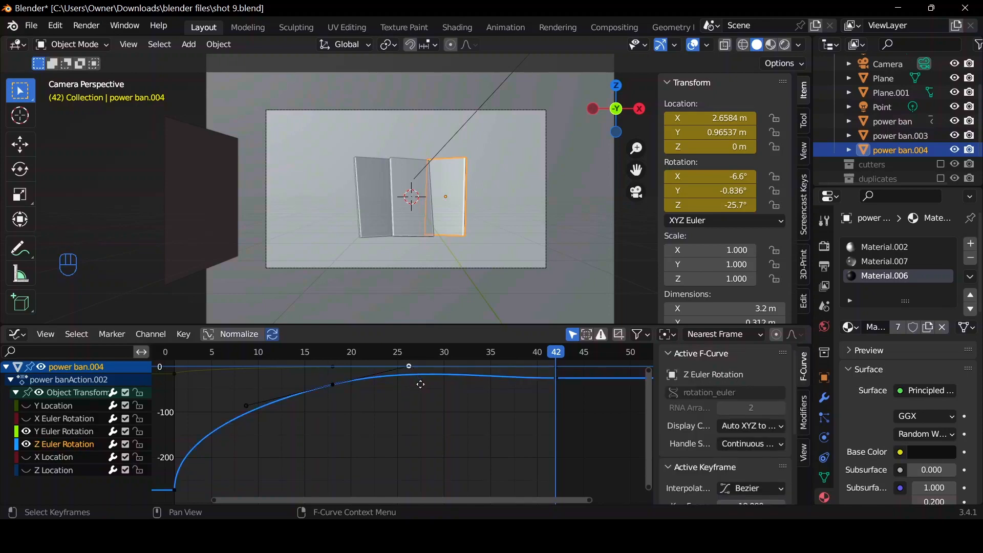
key(g)
click(421, 388)
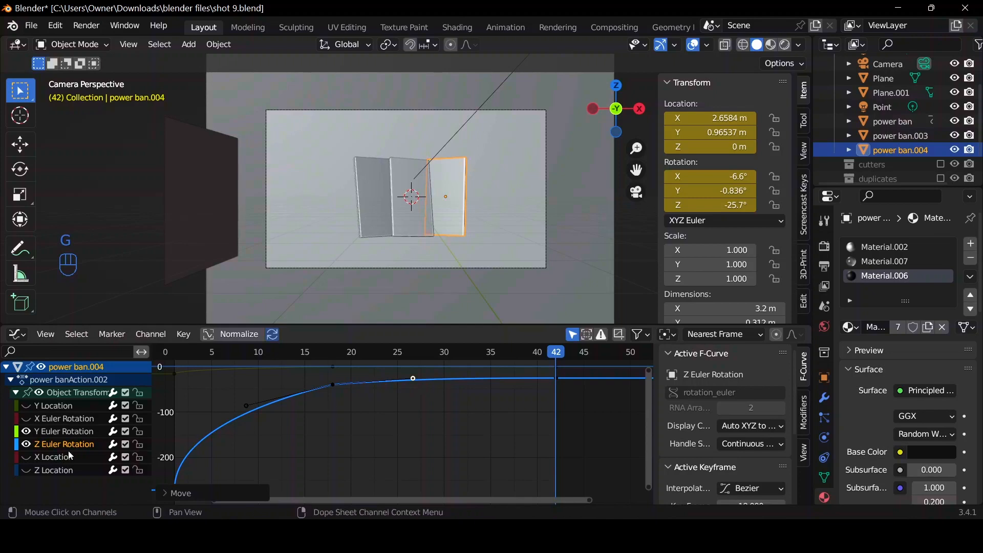
Isolate the X Location curve and move the right handle of its frame 18 key straight above the key for a fast start.
ctrl+click(30, 457)
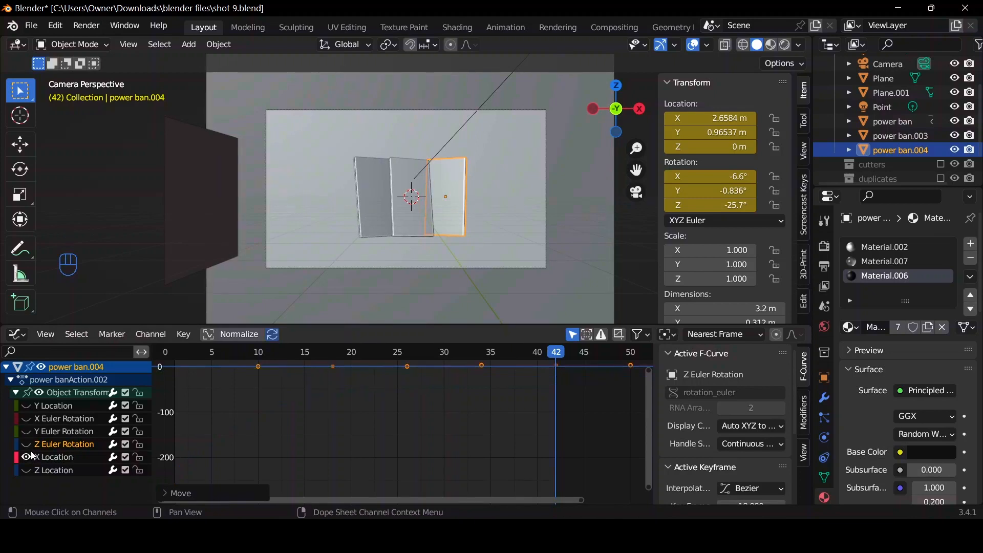
click(51, 457)
key(Home)
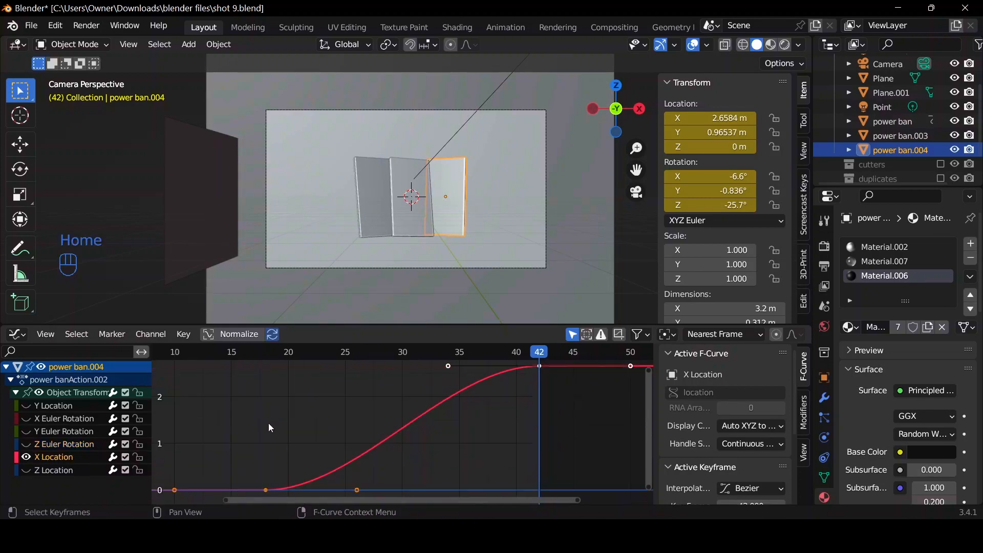
click(357, 491)
key(g)
click(266, 471)
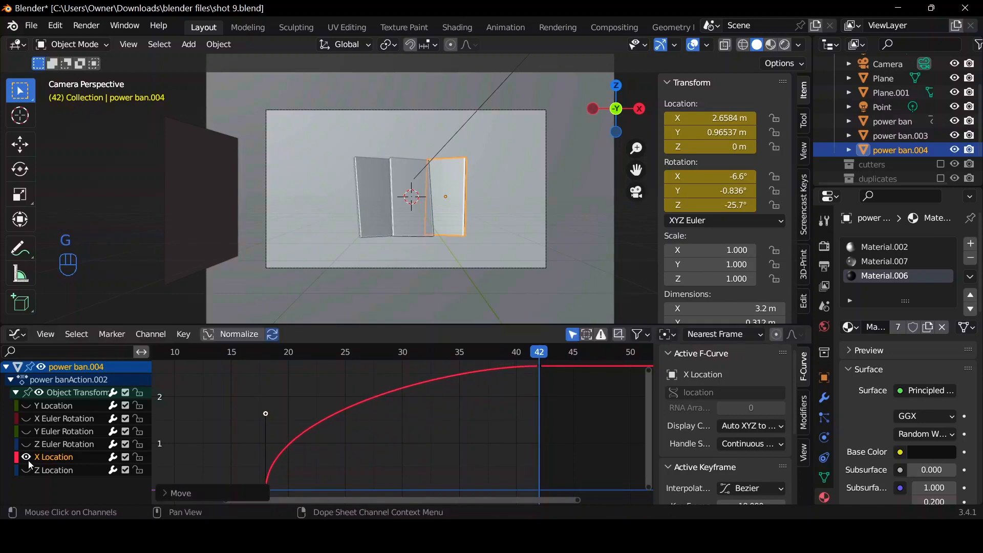
Check power ban.004's Z Location curve, play back the animation from the Timeline and return to frame 18.
click(53, 470)
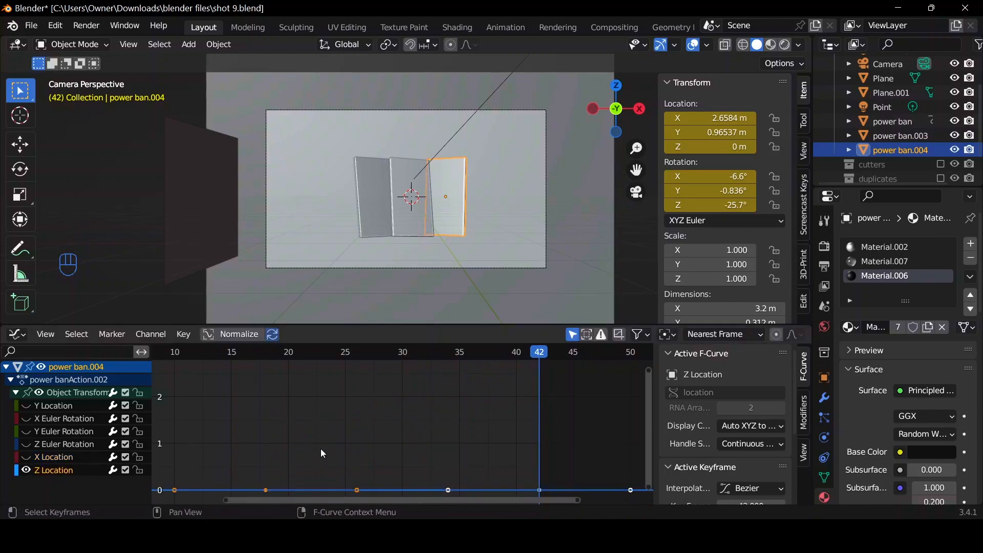
key(Home)
key(ctrl+Tab)
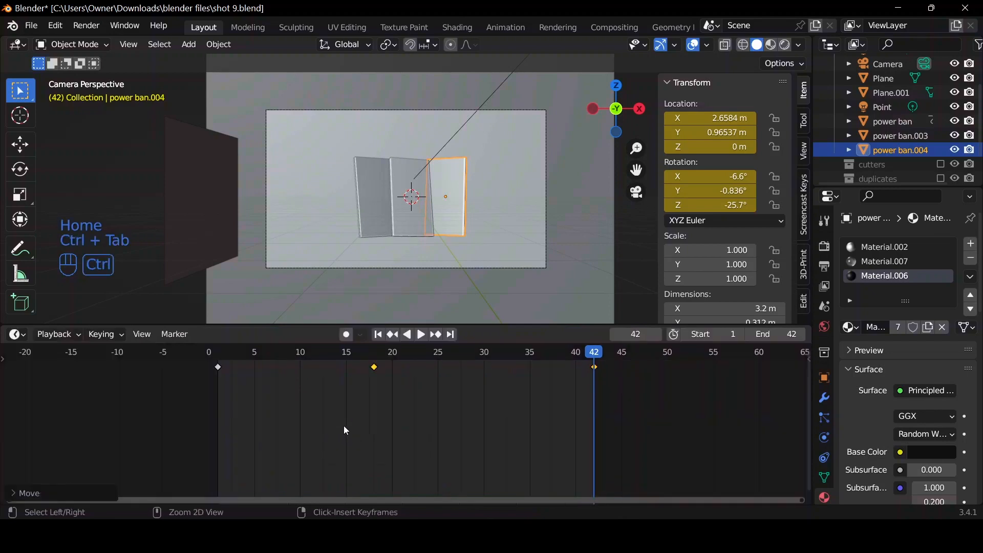
key(space)
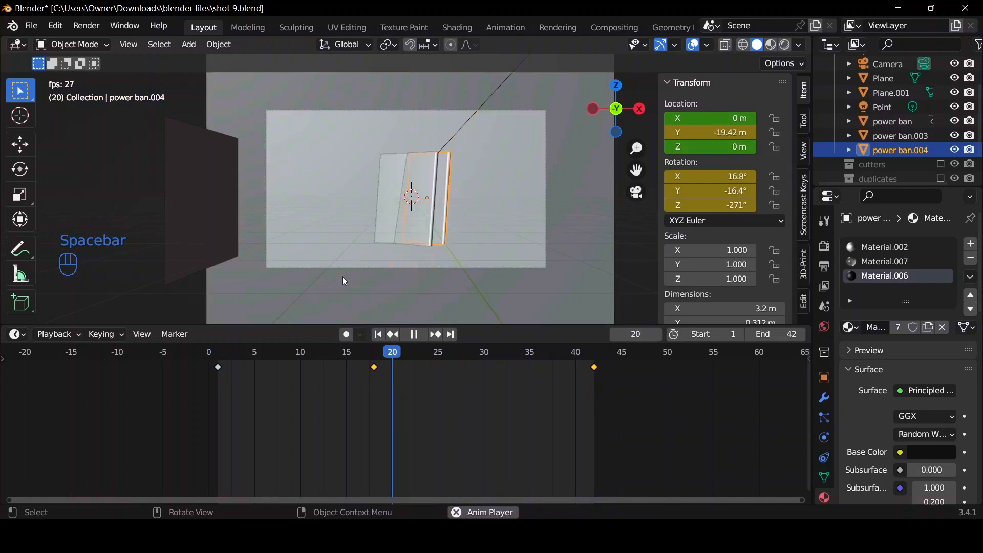
key(space)
click(374, 365)
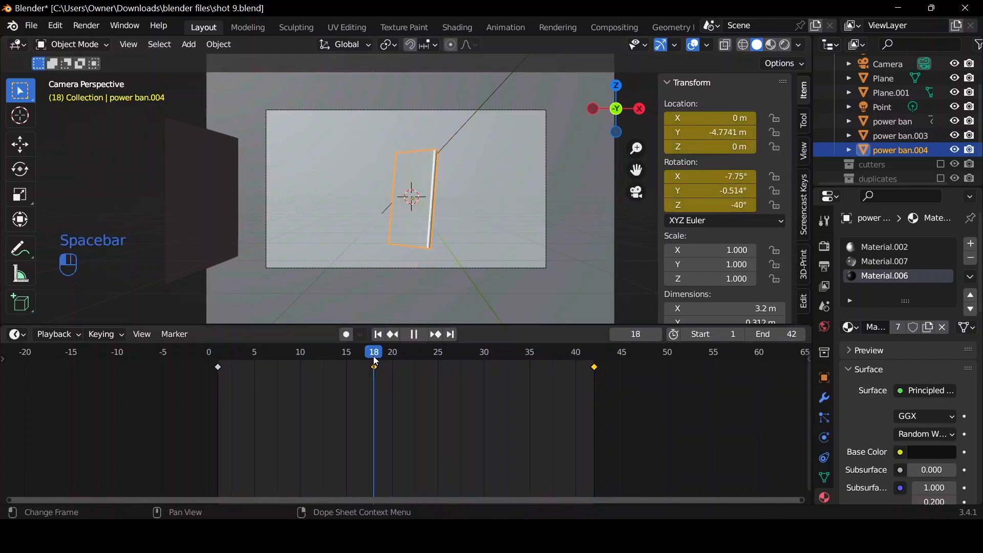
Switch the viewport to rendered shading and set the camera's passepartout to 1.000 without leaving a keyframe on it.
click(788, 44)
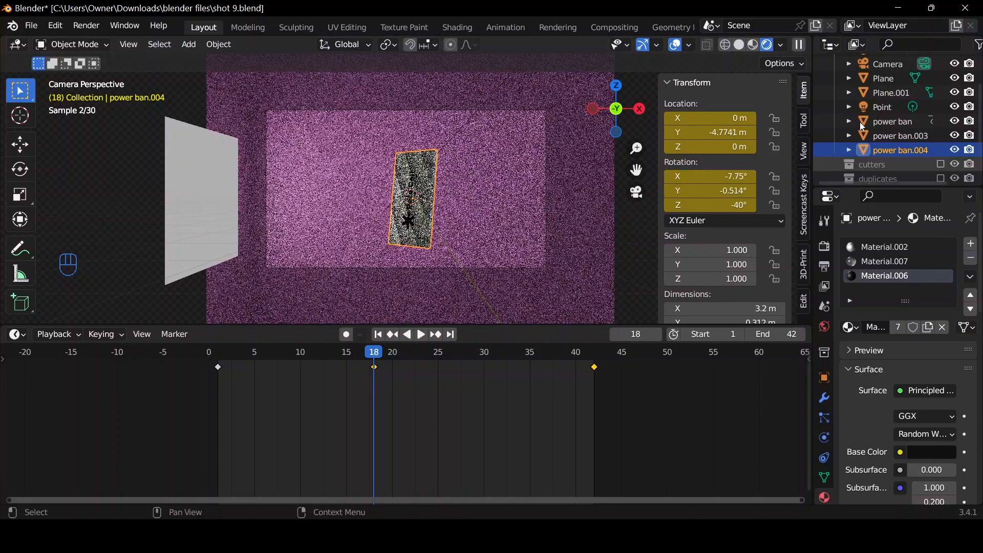
click(890, 64)
scroll(915, 450, down, 5)
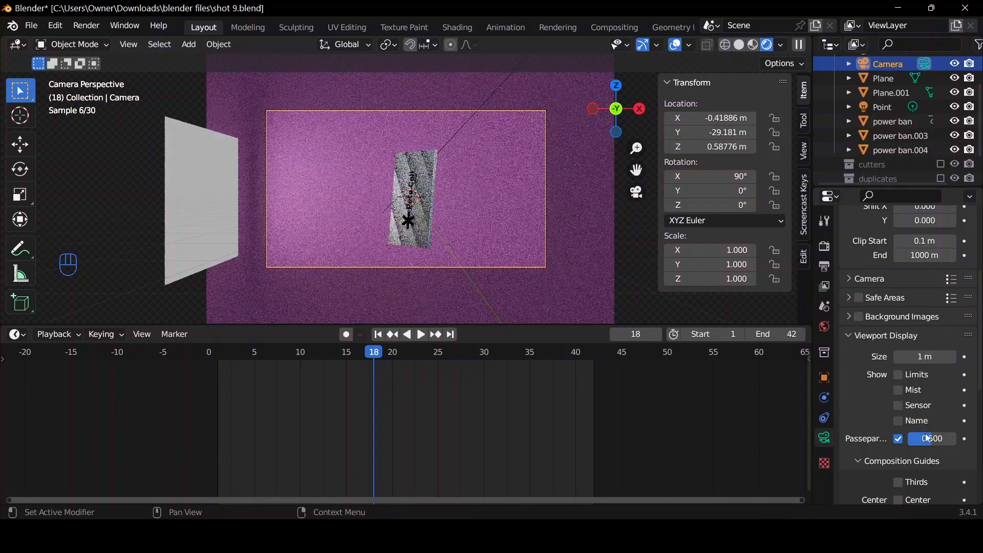
scroll(929, 439, down, 1)
drag(932, 418, 960, 420)
click(964, 418)
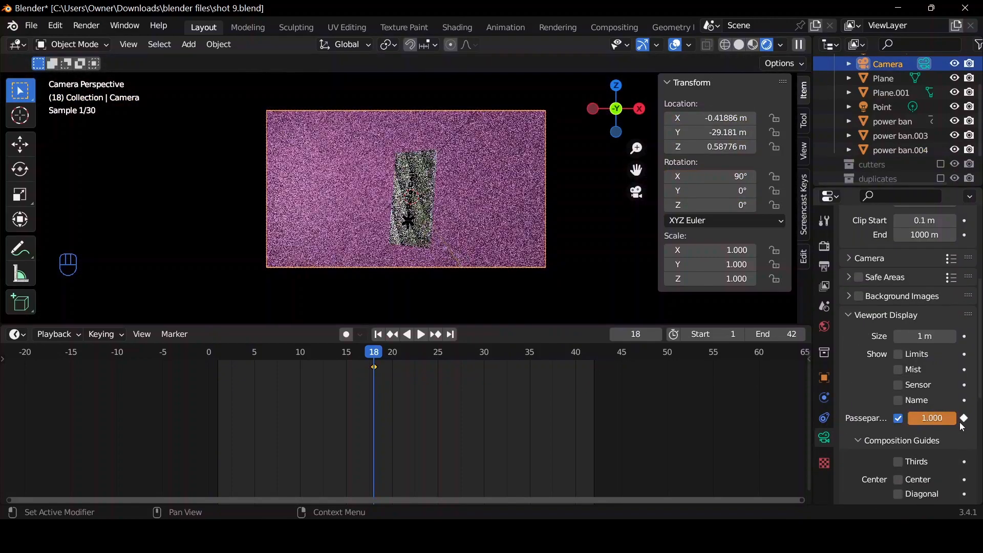
click(963, 419)
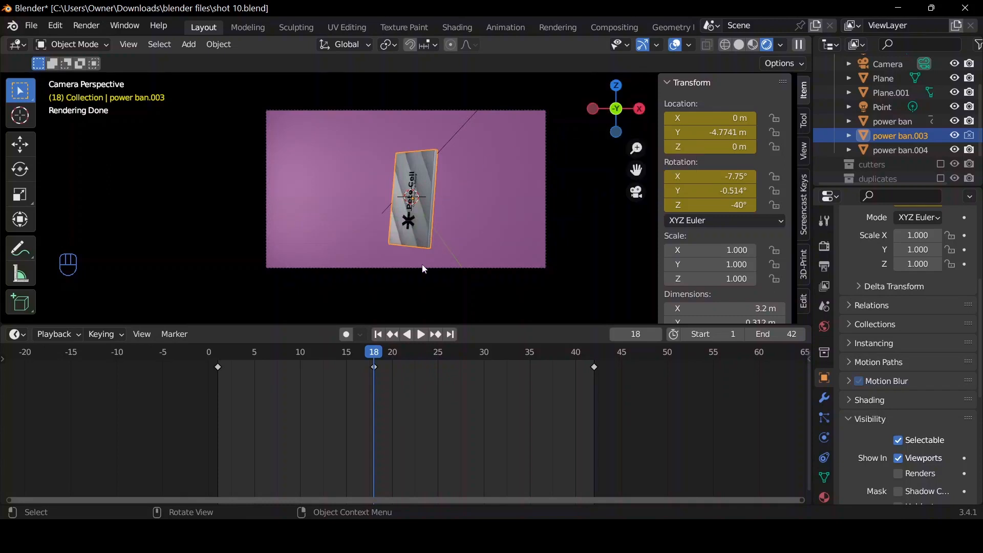
Turn off power ban.003's visibility in renders at frame 18 and keyframe that setting.
click(896, 122)
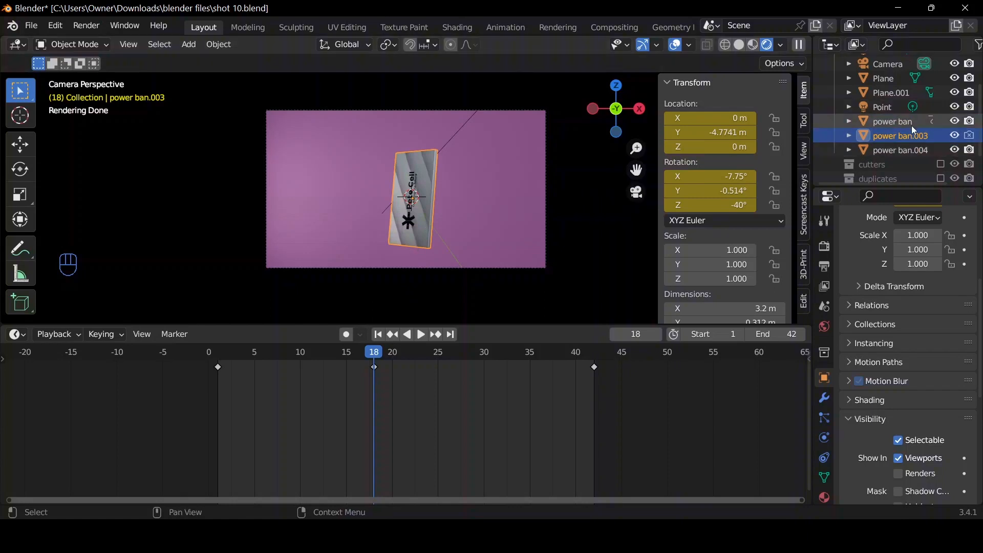
click(918, 137)
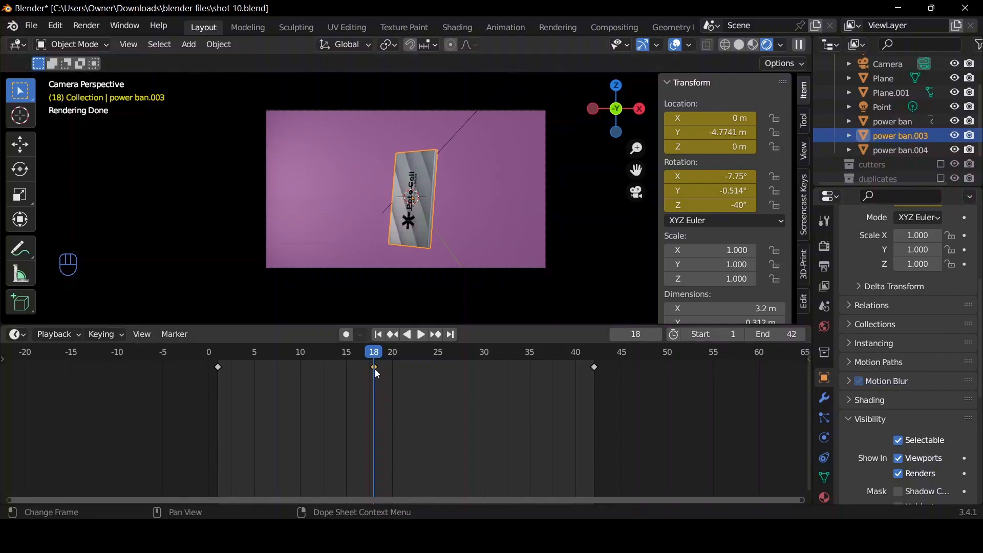
key(space)
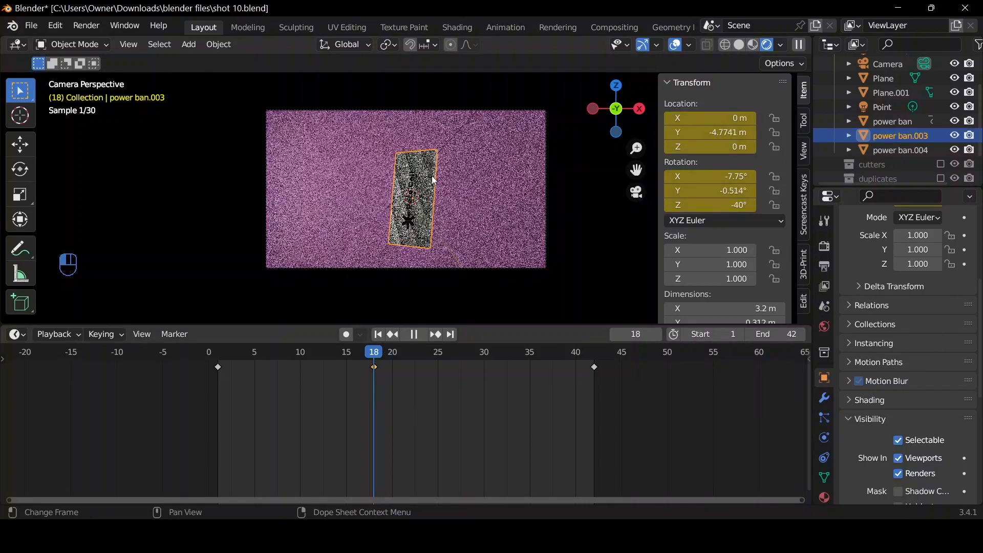
key(space)
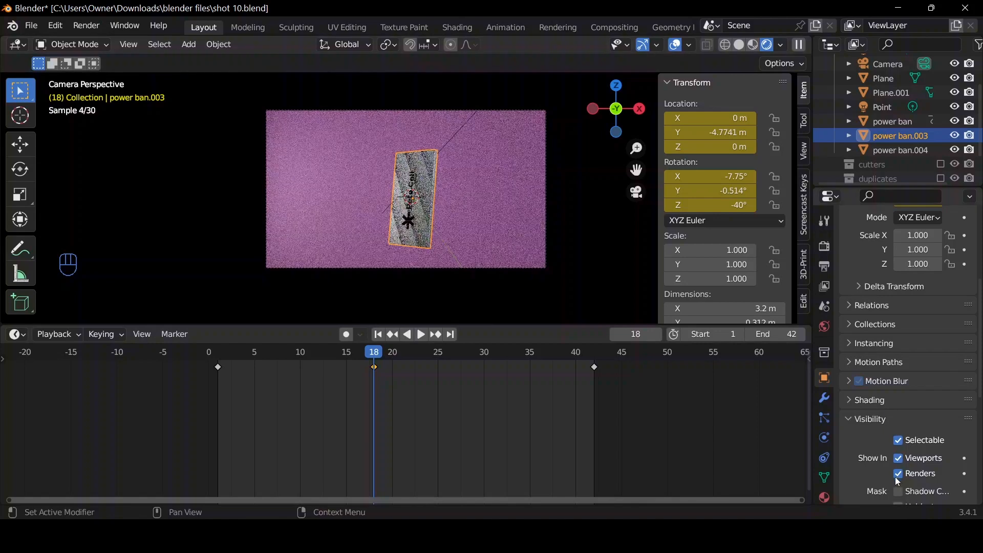
click(898, 474)
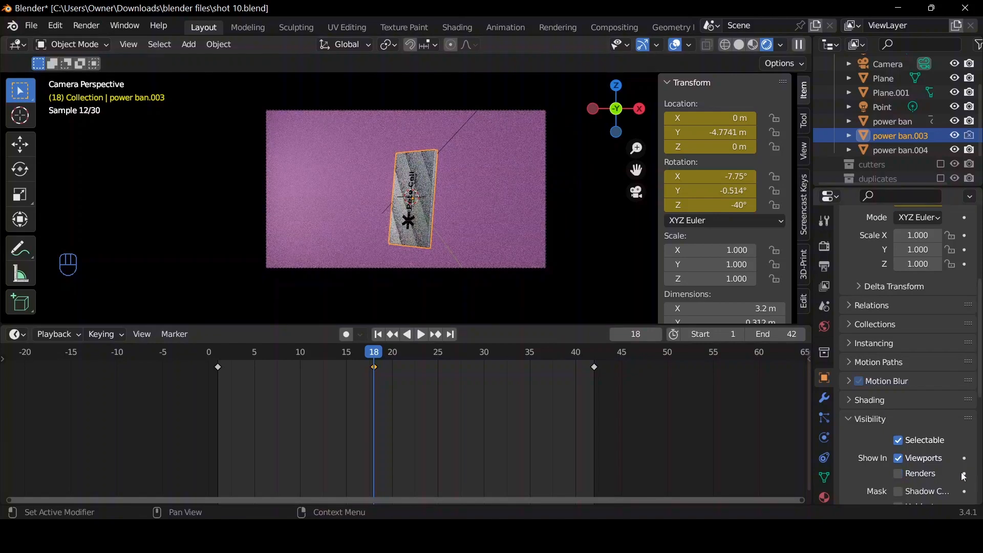
click(964, 474)
At frame 19, turn power ban.003's visibility in renders back on, keyframe it and scrub between frames 18 and 19.
key(space)
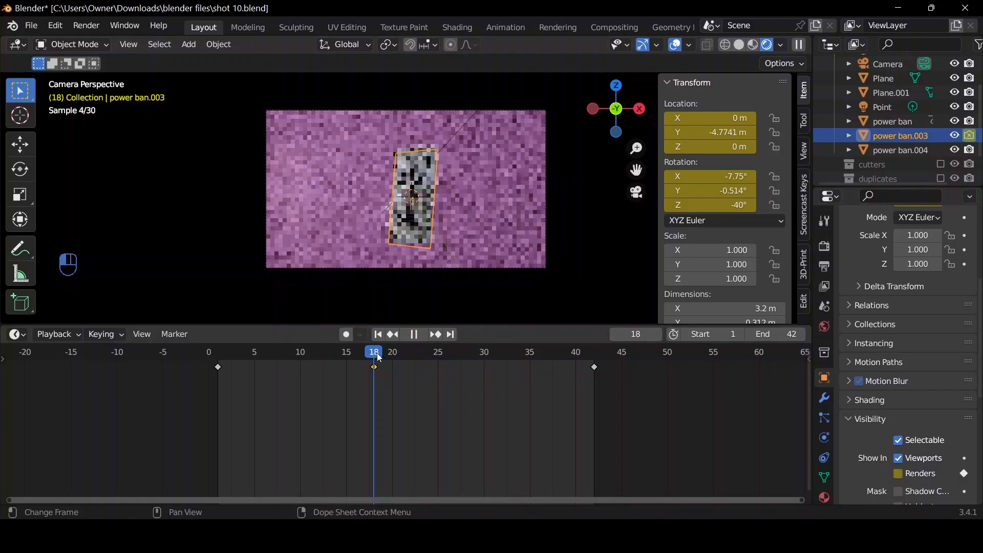
key(space)
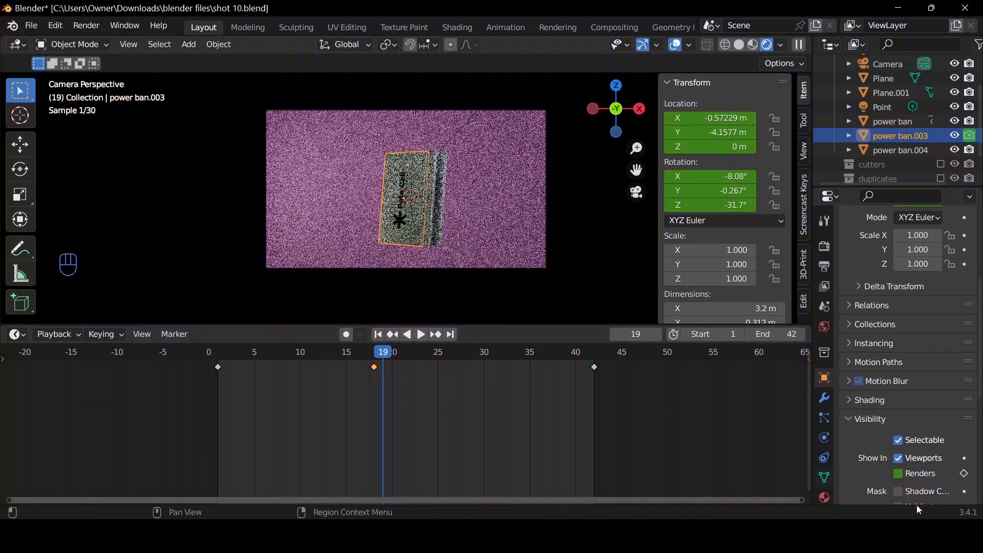
click(899, 474)
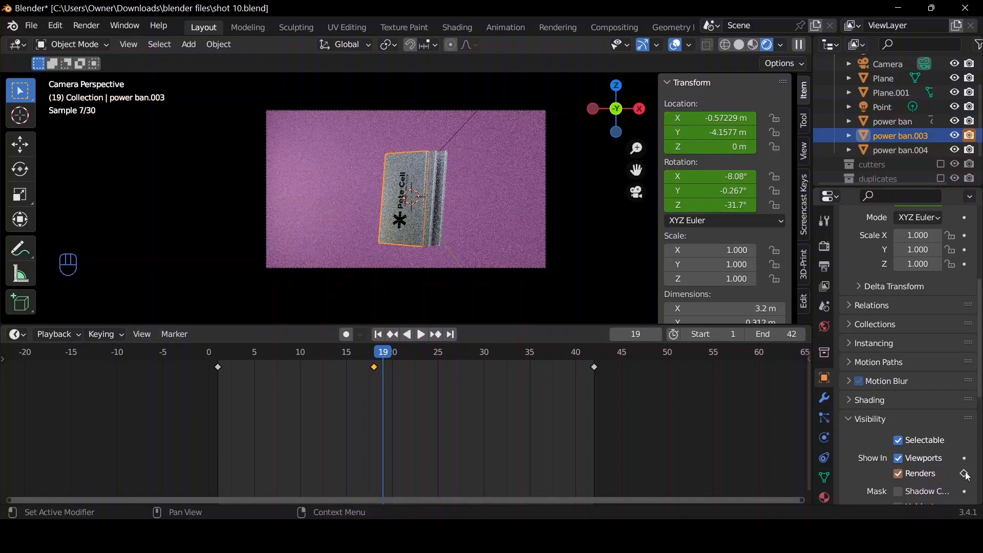
click(964, 474)
click(422, 336)
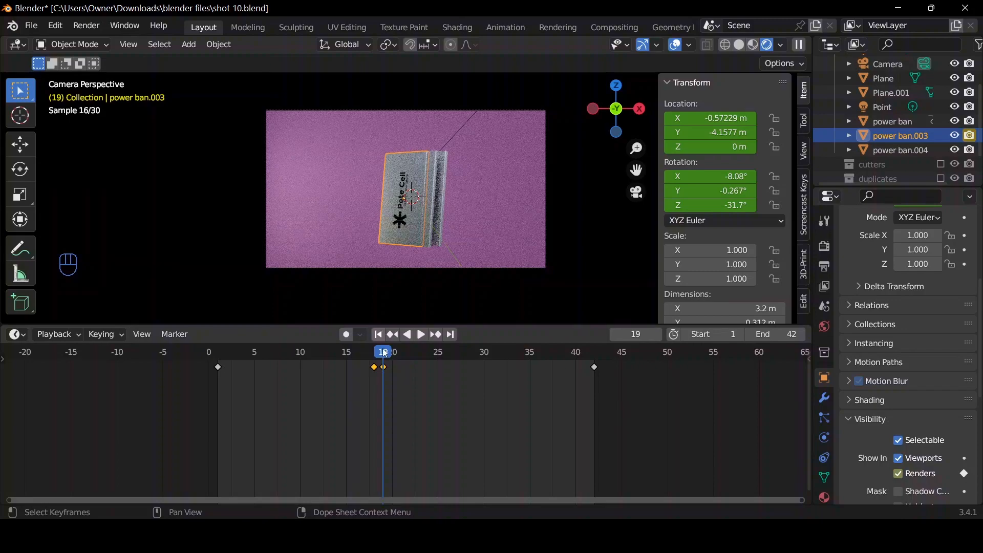
click(379, 354)
drag(376, 353, 384, 355)
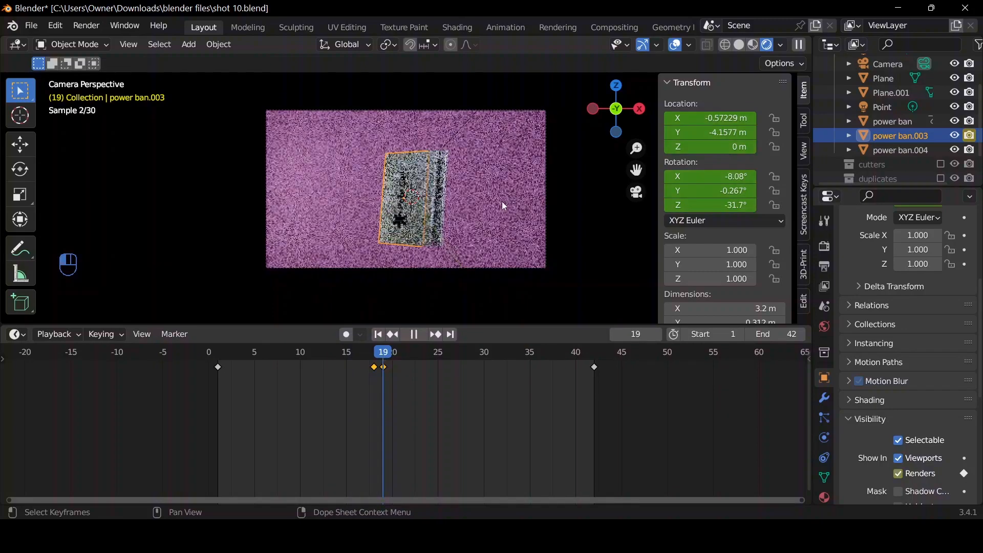
Turn off power ban.004's visibility in renders at frame 18 and keyframe that setting.
click(883, 153)
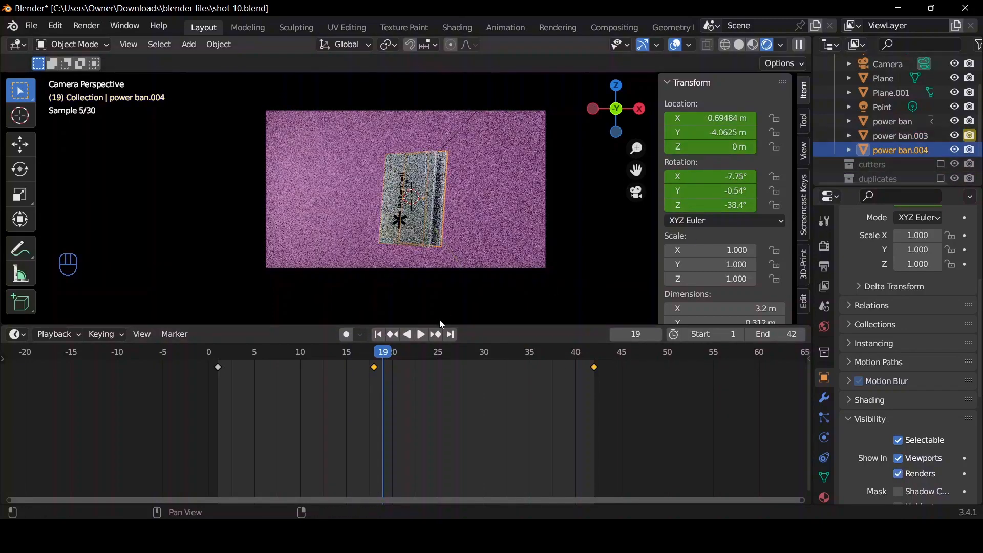
drag(385, 360, 375, 356)
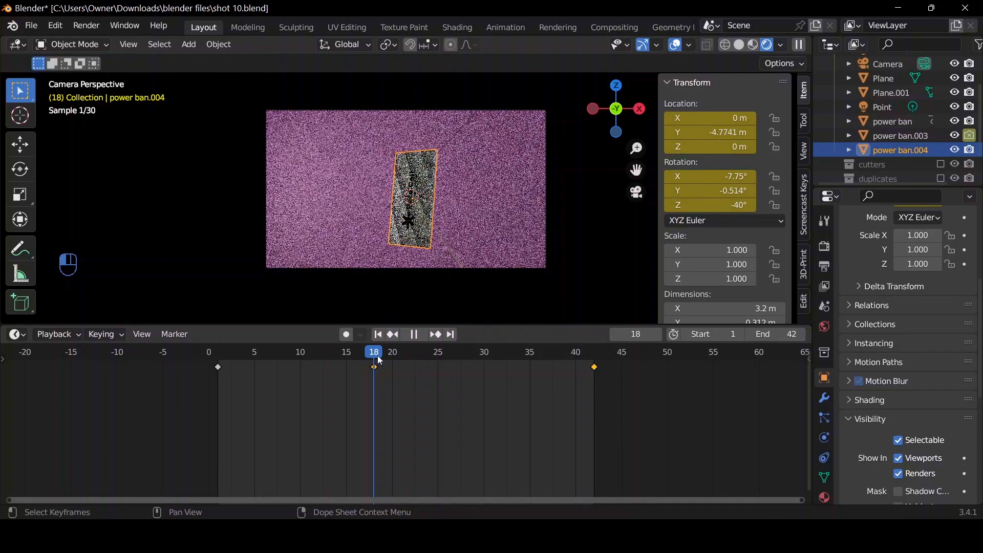
click(899, 476)
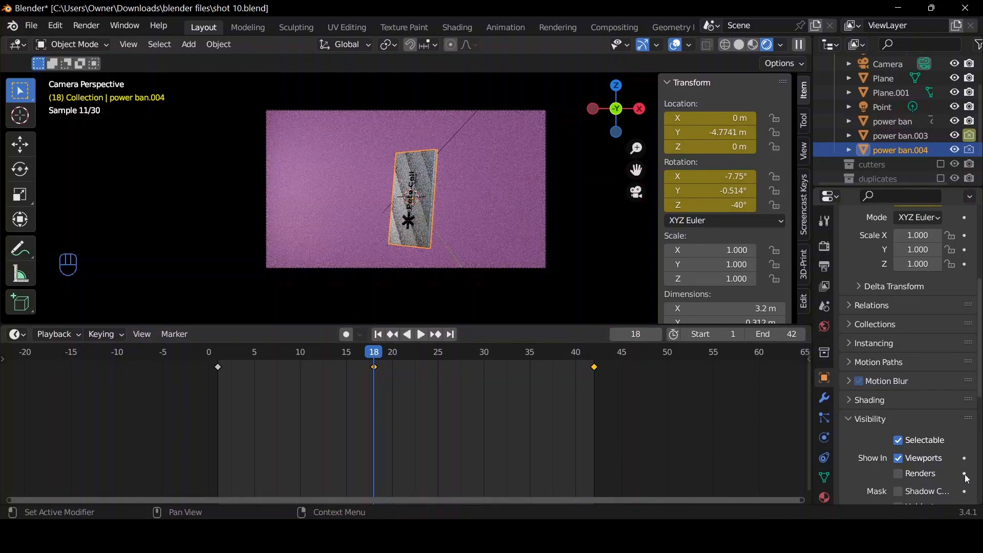
click(965, 473)
At frame 19, turn power ban.004's render visibility back on, keyframe it and scrub from frame 18 to 21 to check the separation.
drag(376, 358, 380, 358)
click(899, 473)
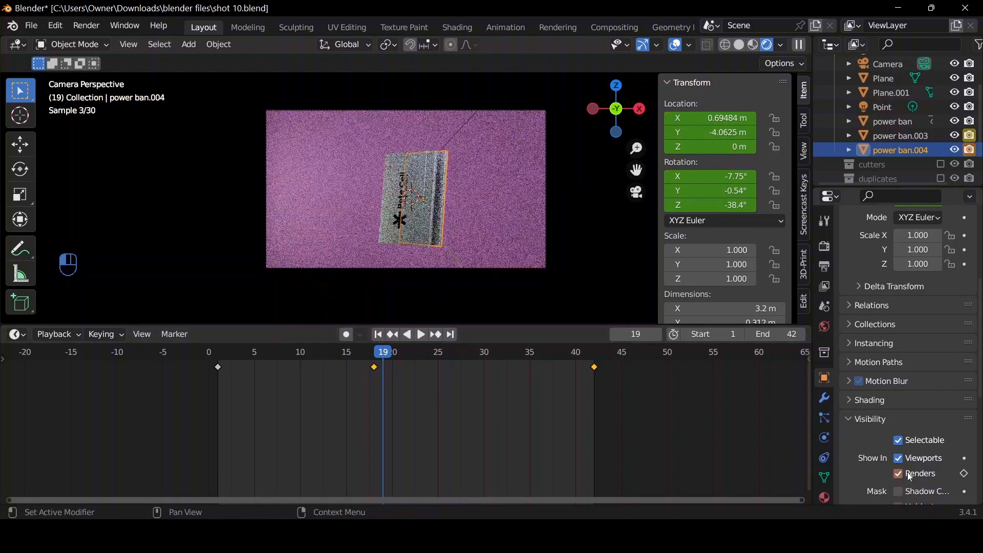
click(965, 474)
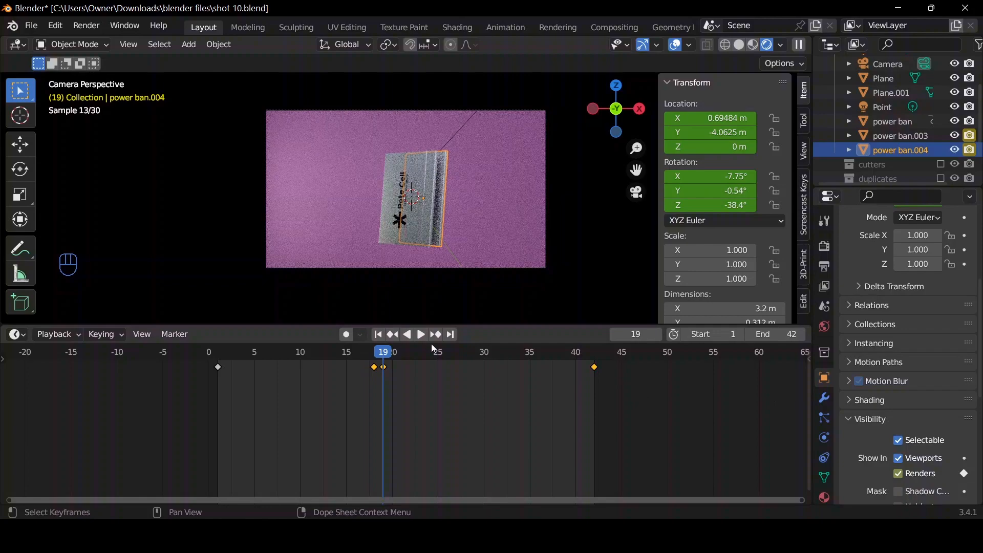
click(376, 358)
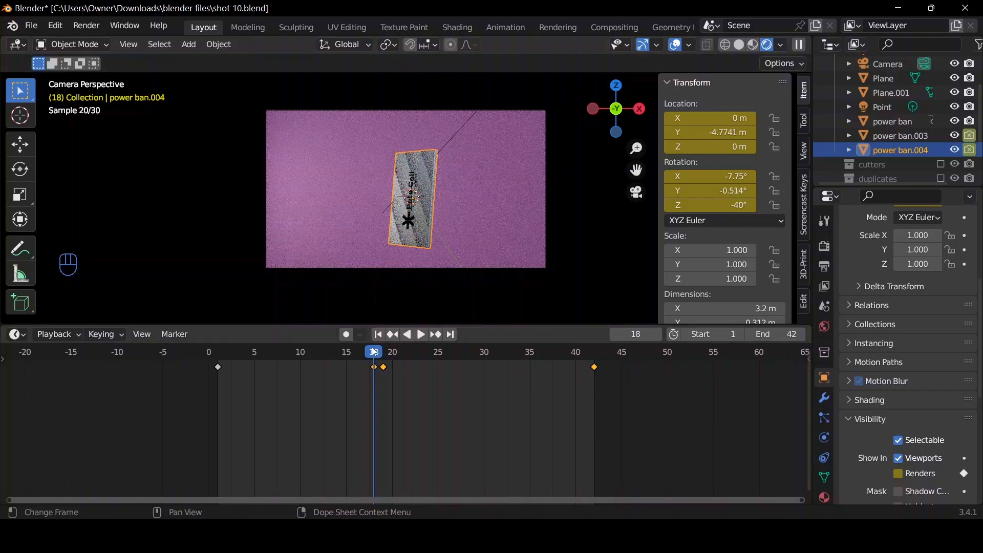
drag(374, 351, 402, 352)
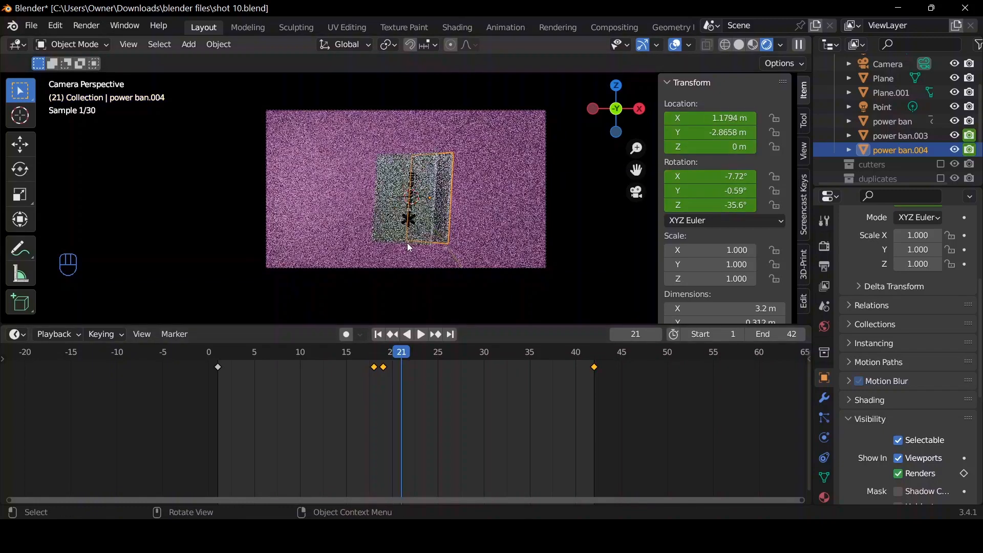
At frame 42, replace Material.002 on power ban.003, trying Material.005 first and settling on Material.012.
click(451, 334)
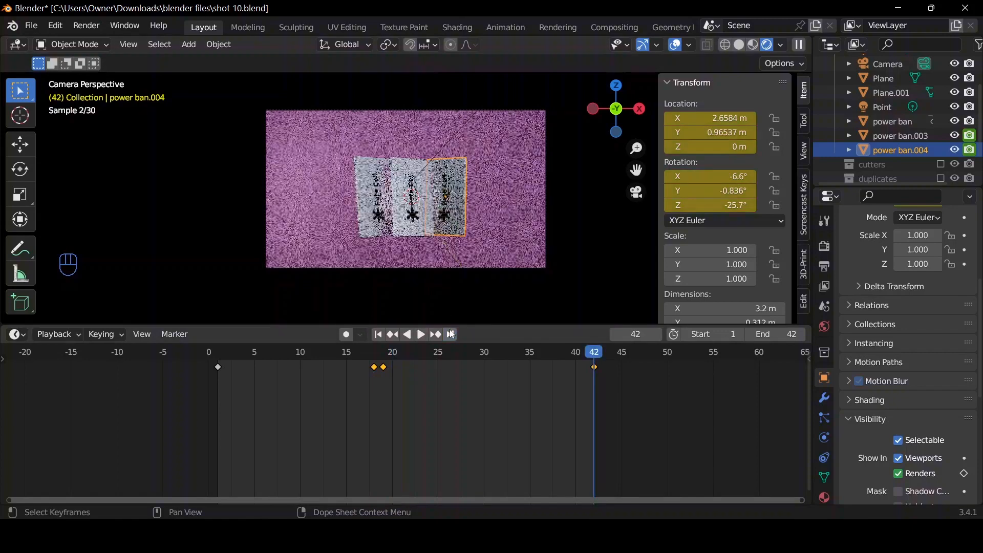
click(373, 224)
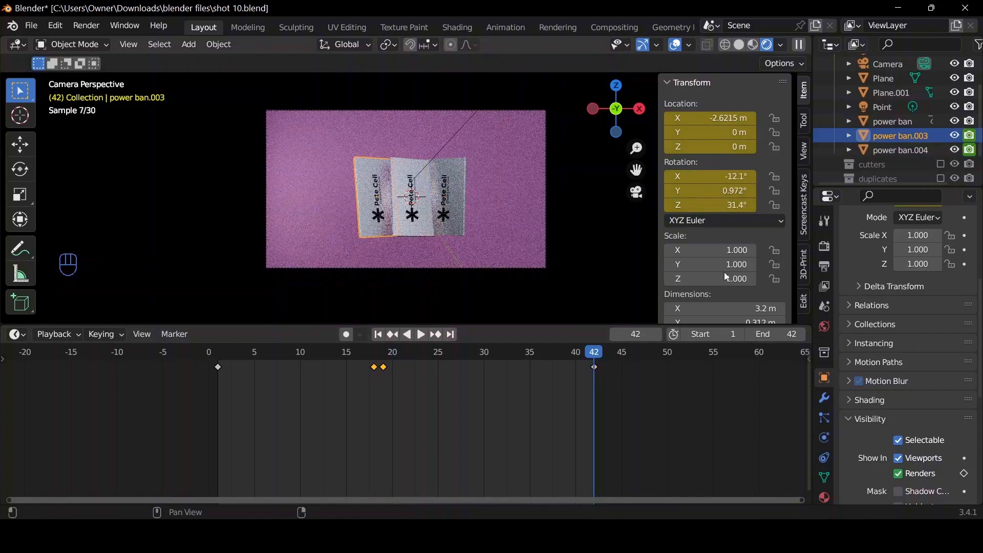
click(824, 497)
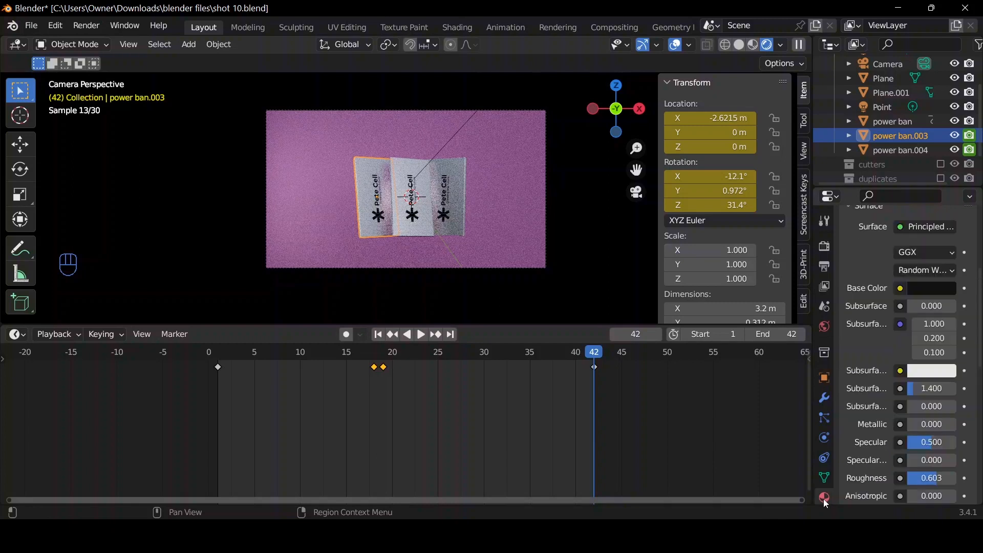
scroll(851, 328, up, 5)
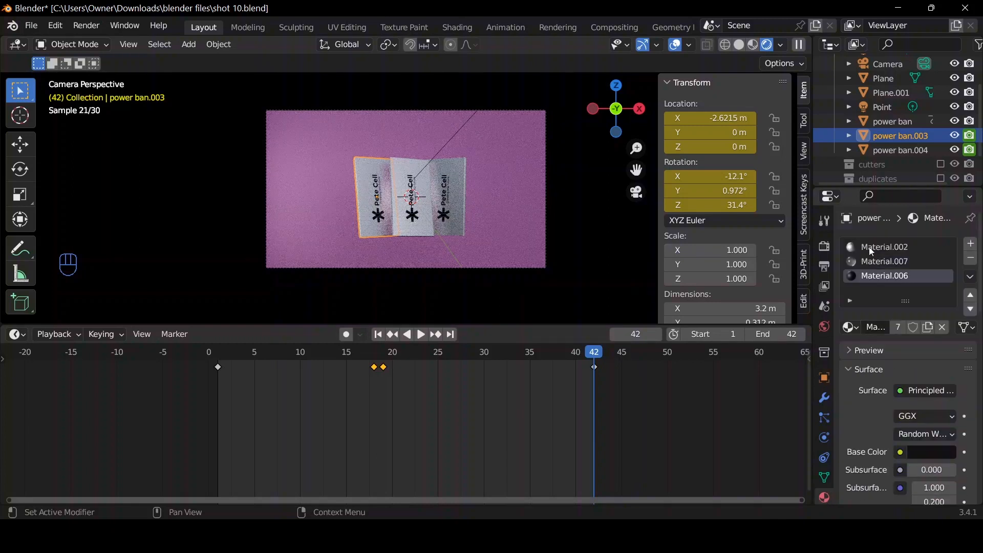
click(870, 248)
click(850, 328)
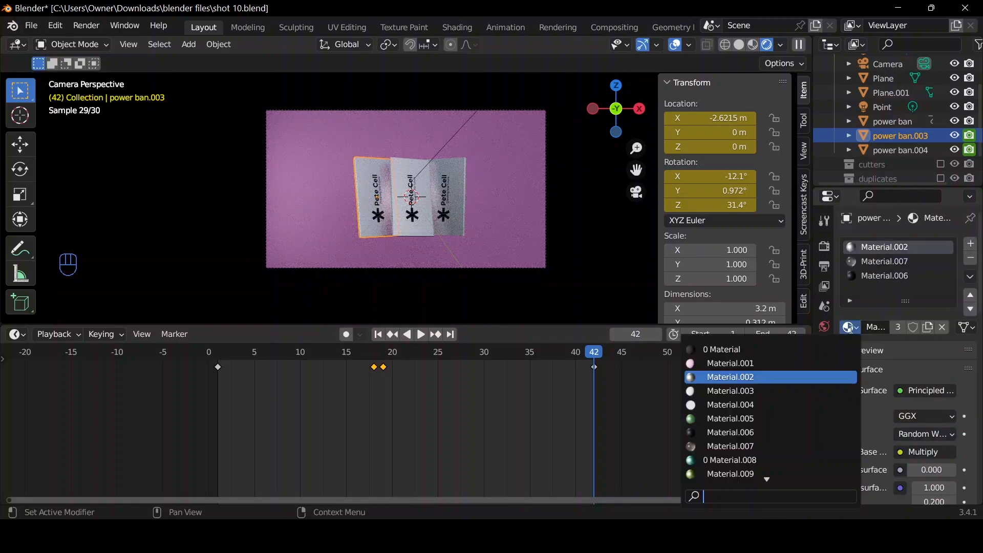
click(743, 418)
click(884, 277)
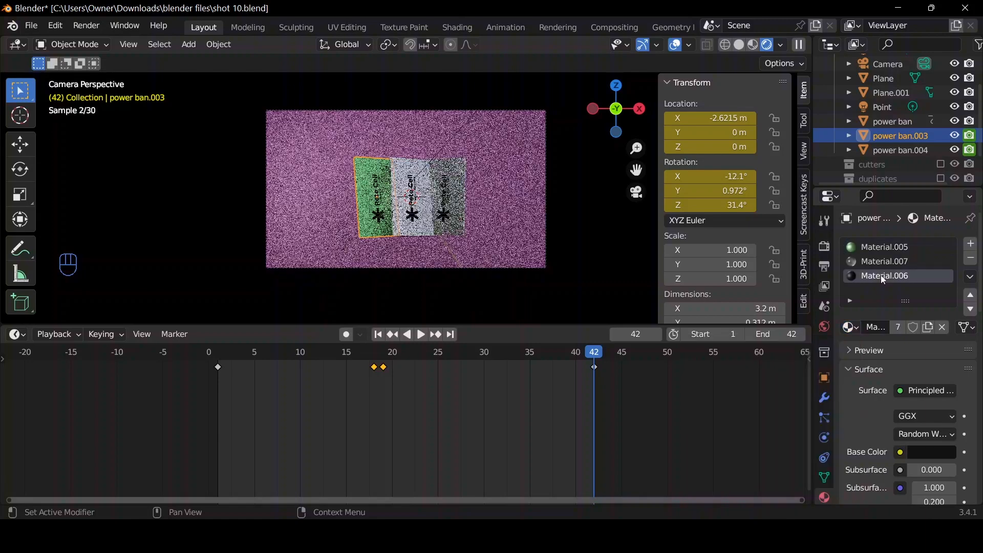
click(865, 252)
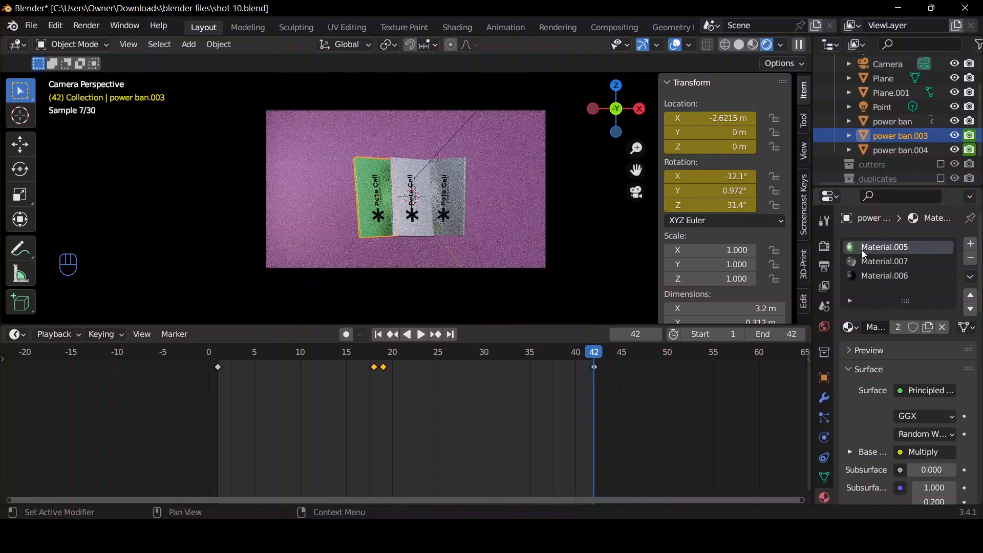
click(849, 328)
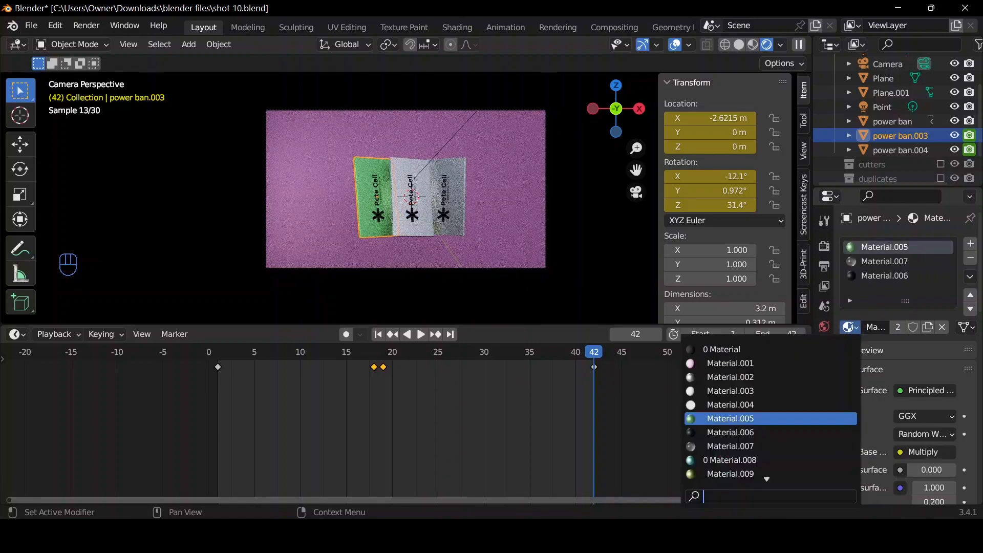
scroll(708, 470, down, 3)
click(717, 474)
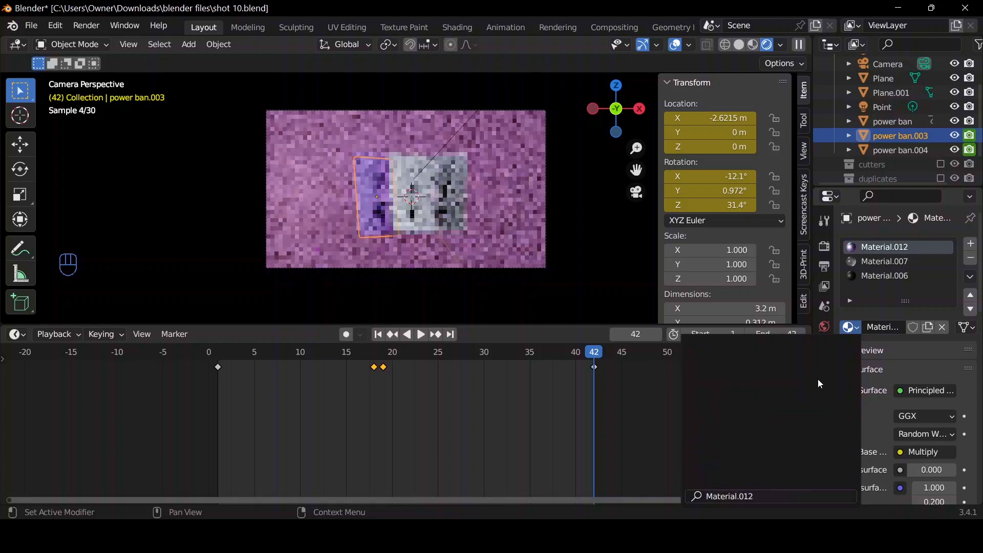
On power ban.004, undo a trial of Material.008 in the Material.006 slot and replace Material.002 with Material.010.
click(449, 210)
click(852, 329)
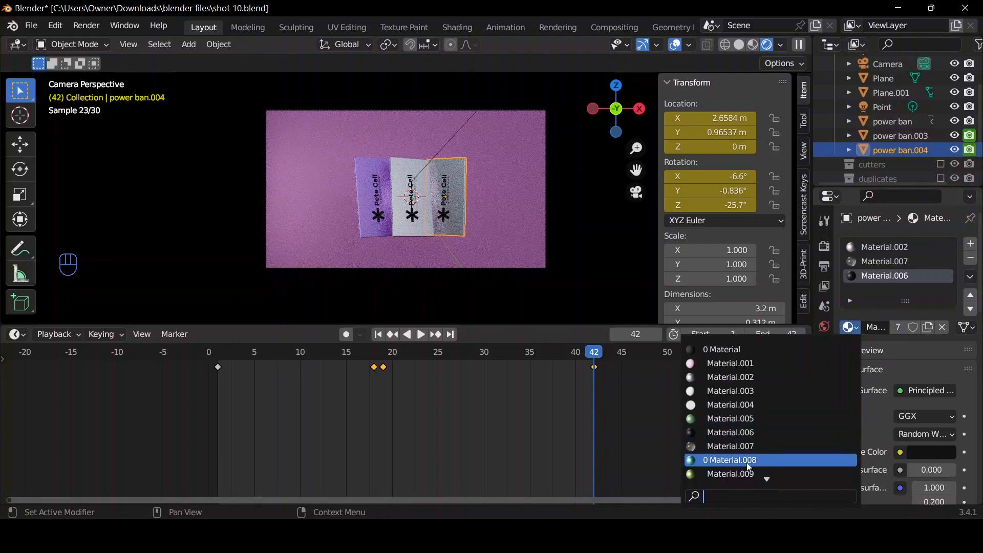
click(748, 461)
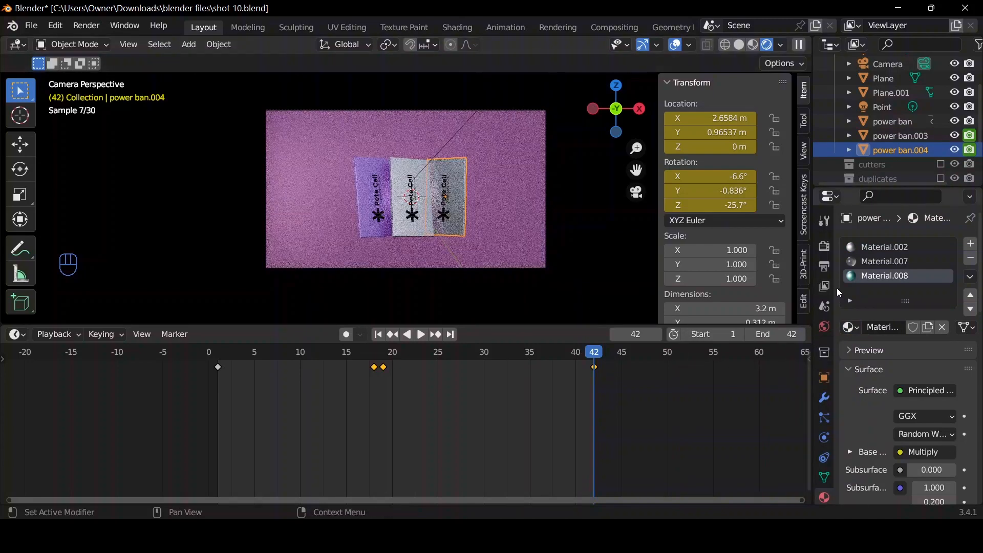
key(ctrl+z)
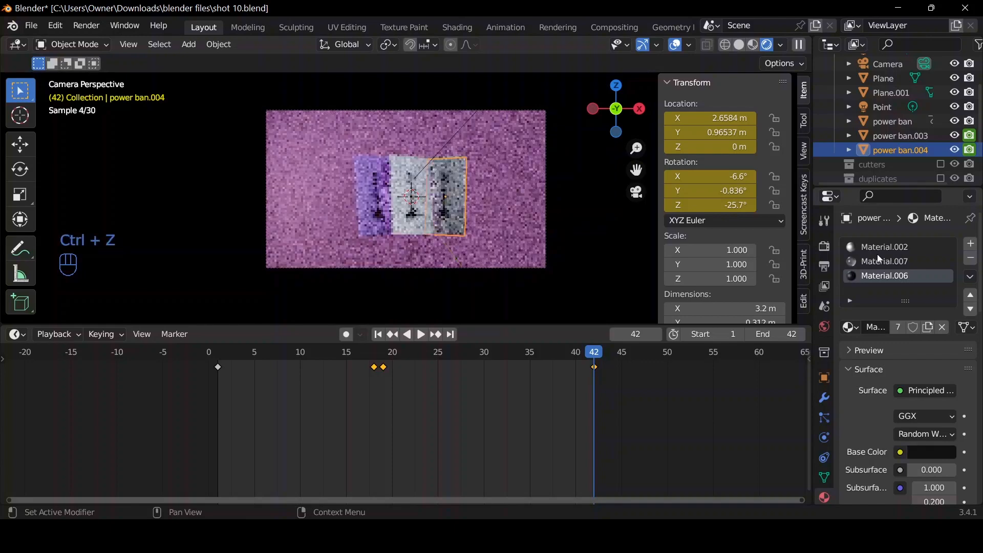
click(880, 247)
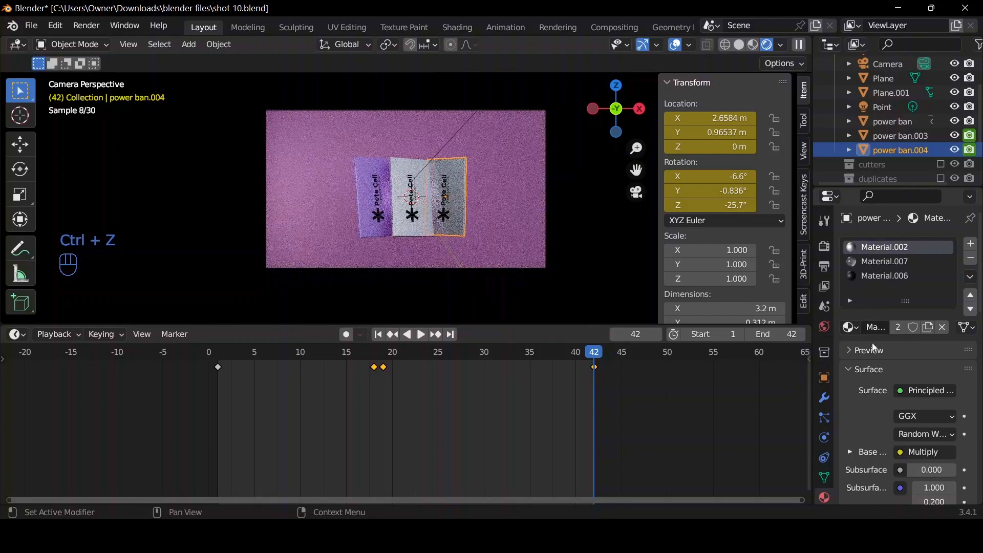
click(850, 328)
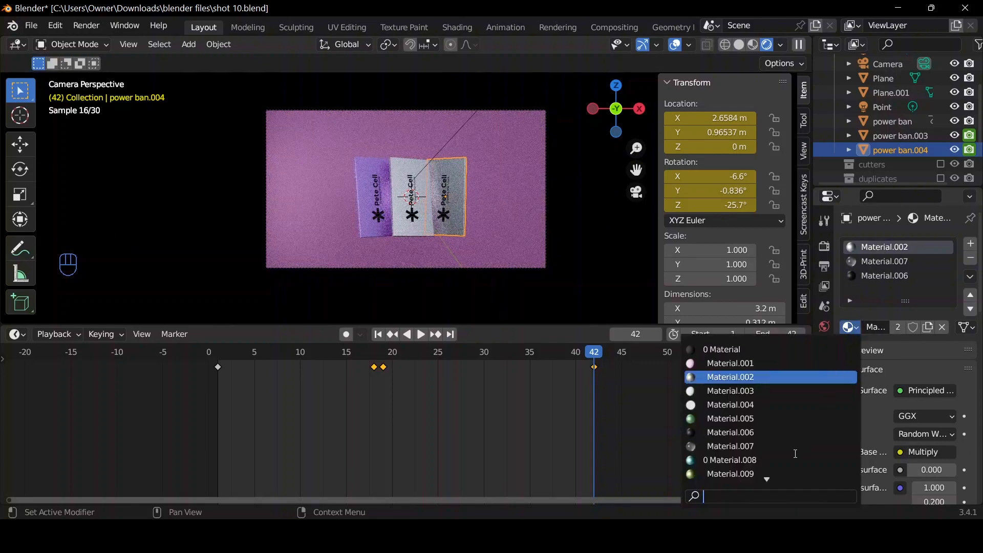
scroll(726, 484, down, 3)
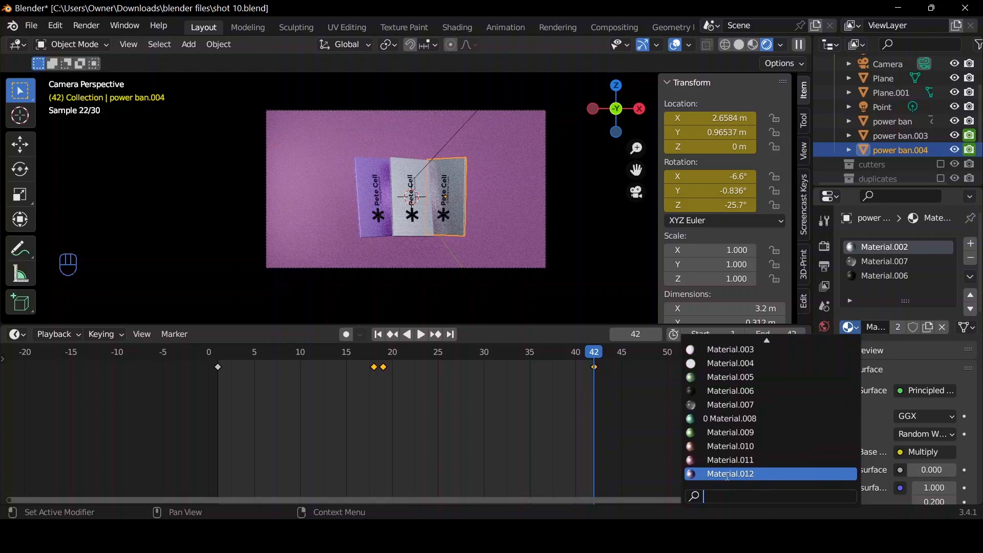
click(720, 447)
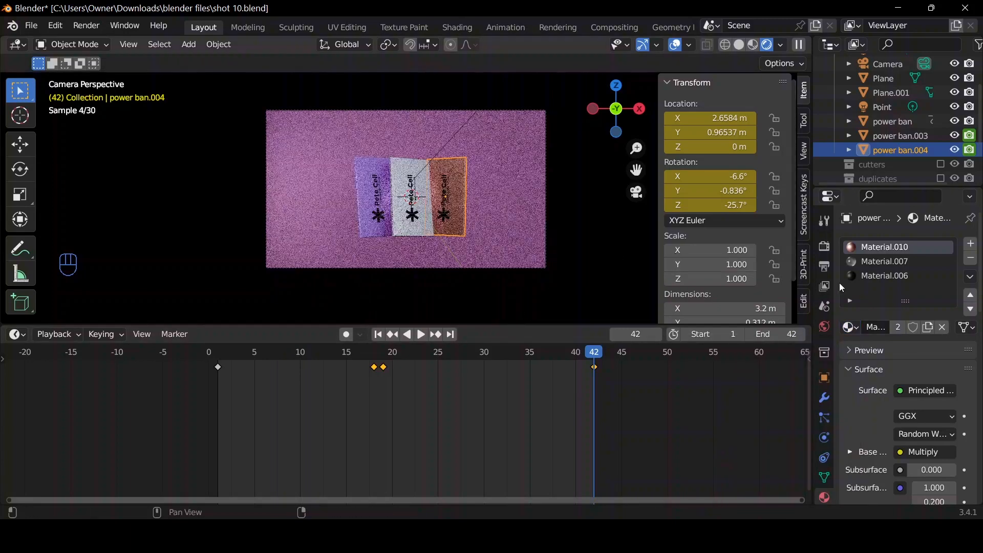
In solid shading, move the point light about 1.53 m along positive Y and preview it in the rendered camera view.
click(739, 45)
mouse_move(617, 107)
mouse_down()
mouse_move(594, 118)
mouse_move(537, 105)
mouse_move(532, 61)
mouse_move(612, 138)
mouse_move(629, 190)
mouse_up()
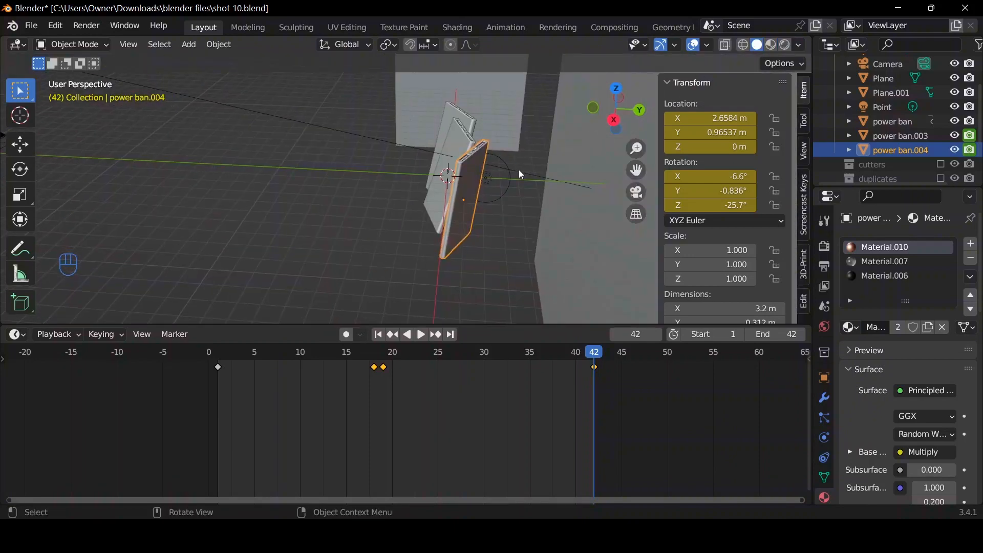
click(506, 172)
key(g)
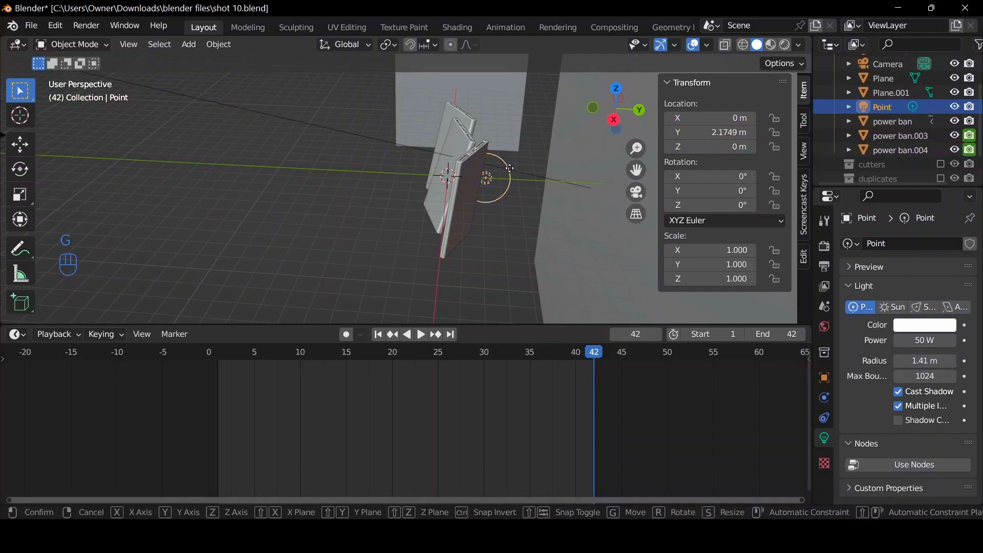
key(y)
click(537, 175)
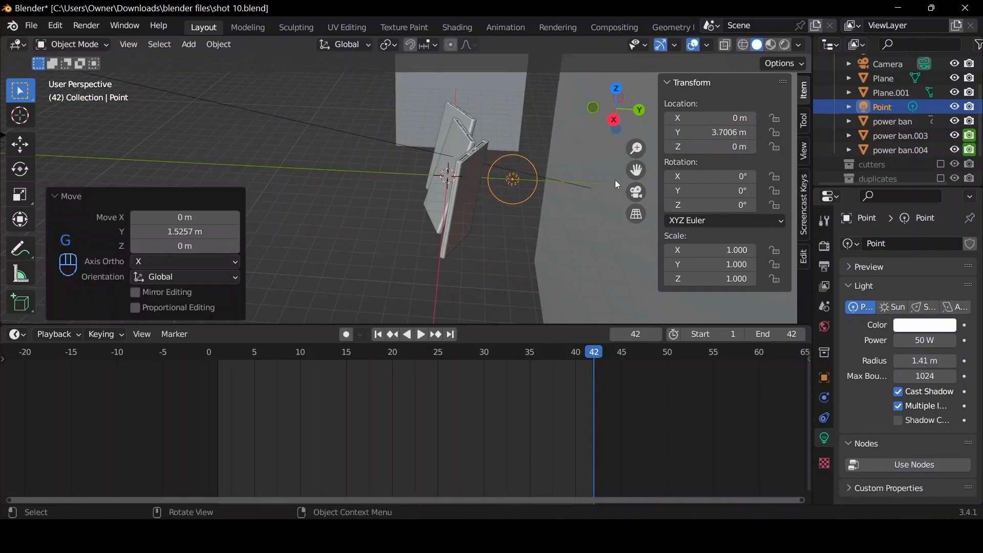
click(643, 196)
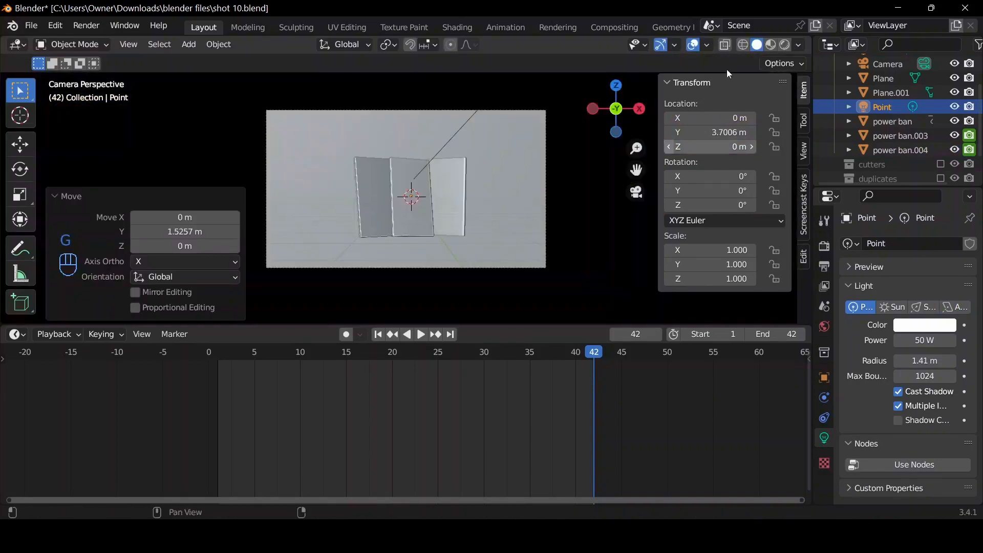
click(785, 47)
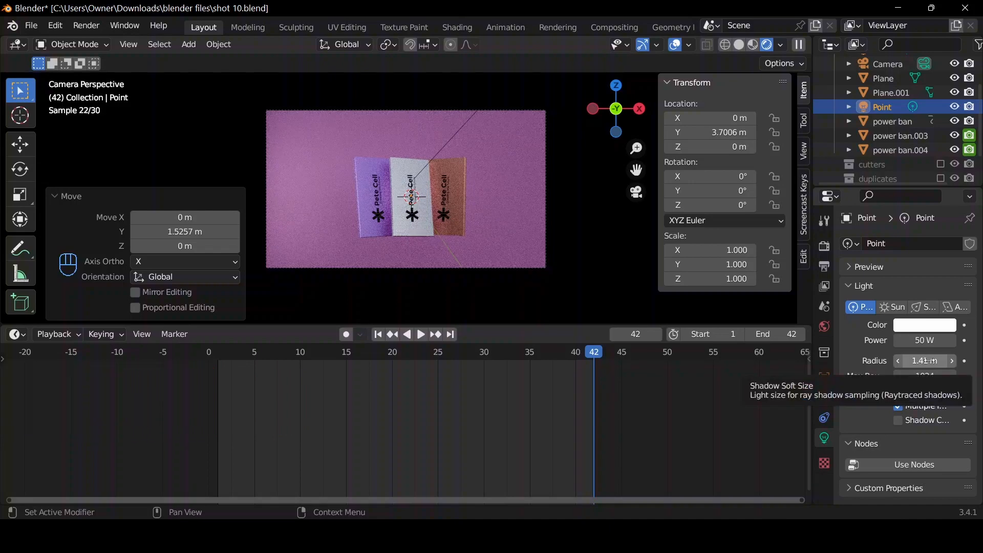
drag(929, 361, 921, 361)
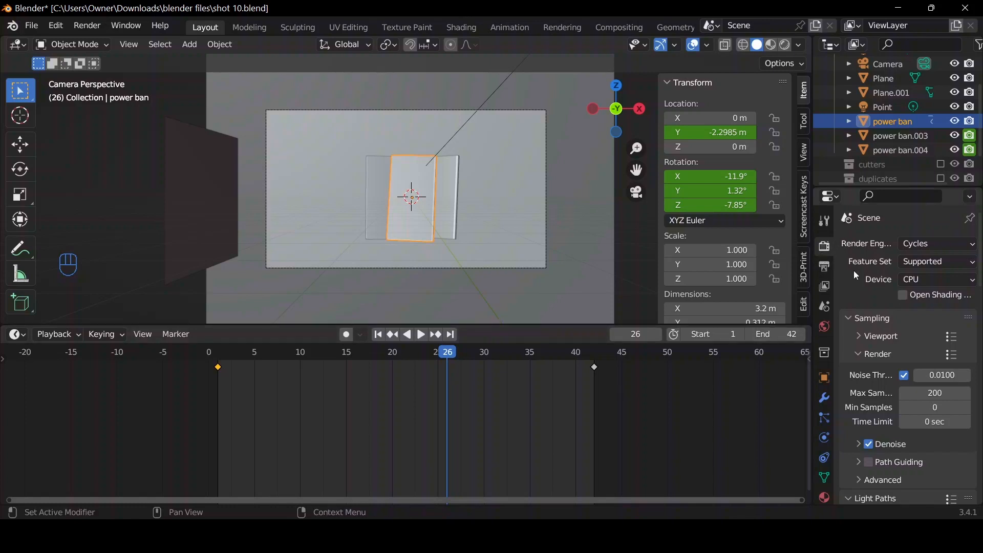
Use Cycles as the render engine with CPU as the rendering device.
click(916, 244)
click(916, 244)
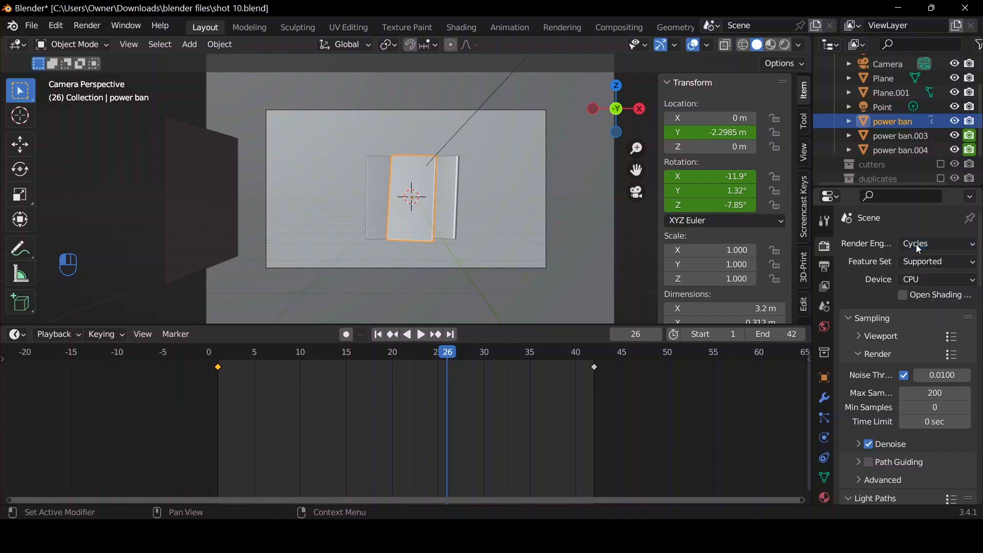
click(916, 279)
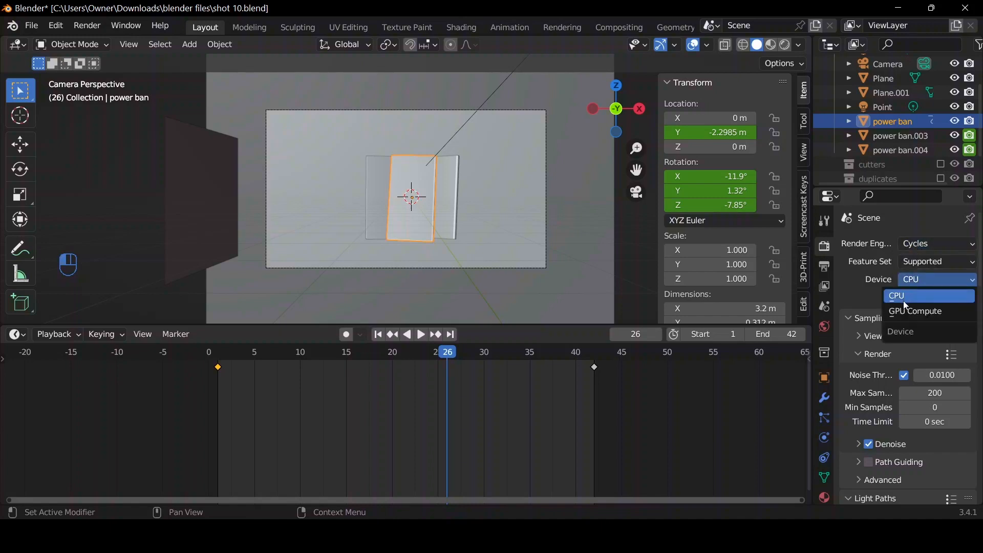
click(904, 296)
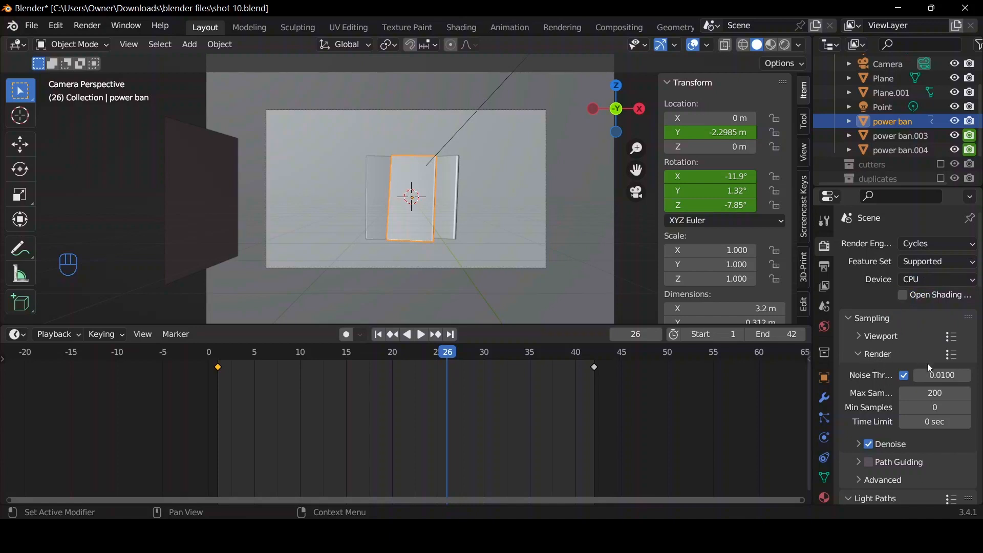
Set the final render's noise threshold to 0.1 and its maximum samples to 128.
click(945, 375)
text(0.1)
key(Return)
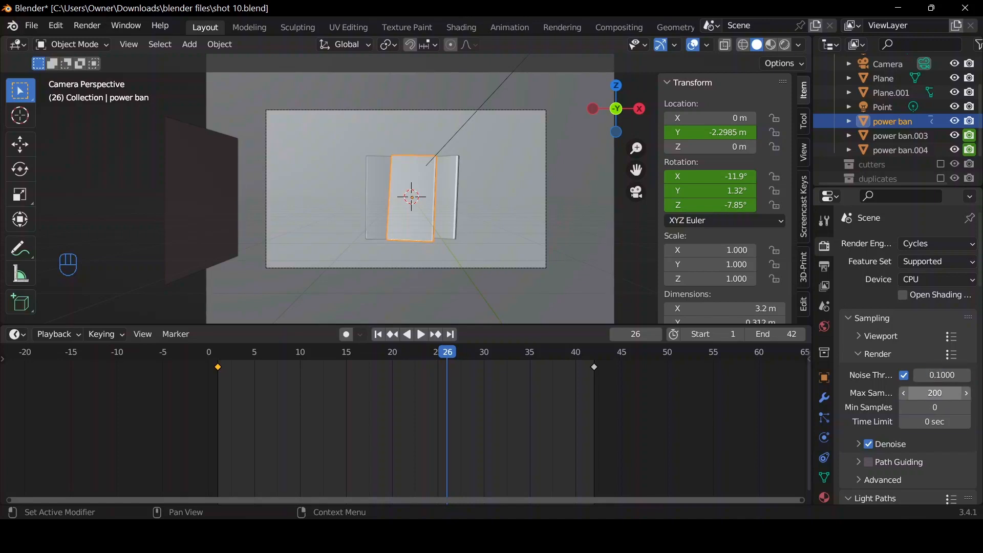
click(939, 395)
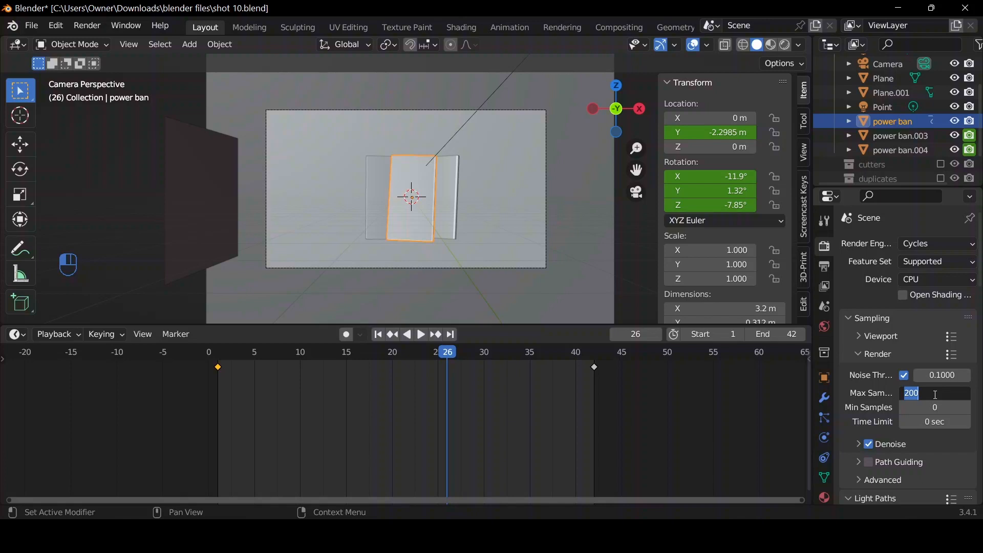
text(128)
key(Return)
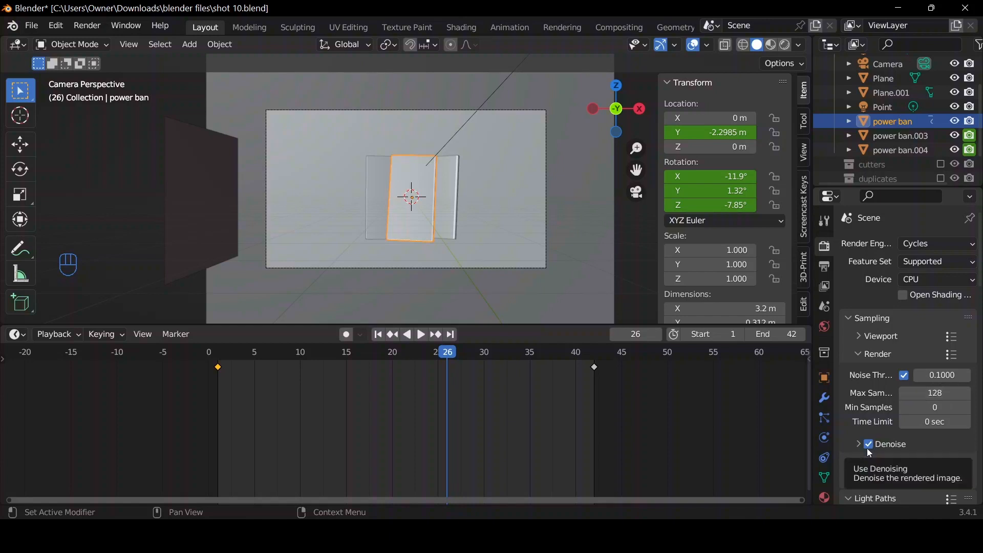
Review the light path, film and performance render settings and enable Motion Blur.
scroll(867, 447, down, 8)
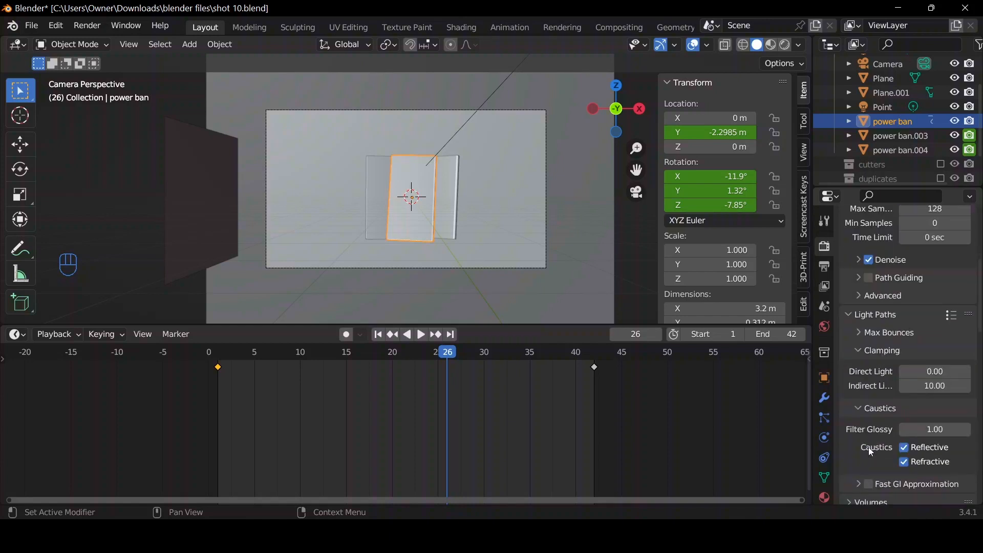
scroll(868, 447, down, 14)
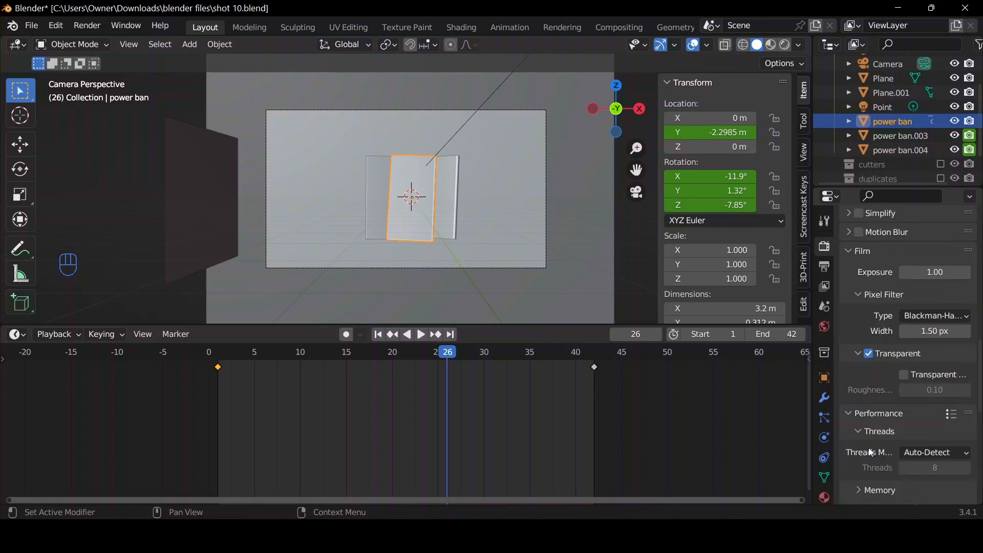
scroll(869, 452, down, 9)
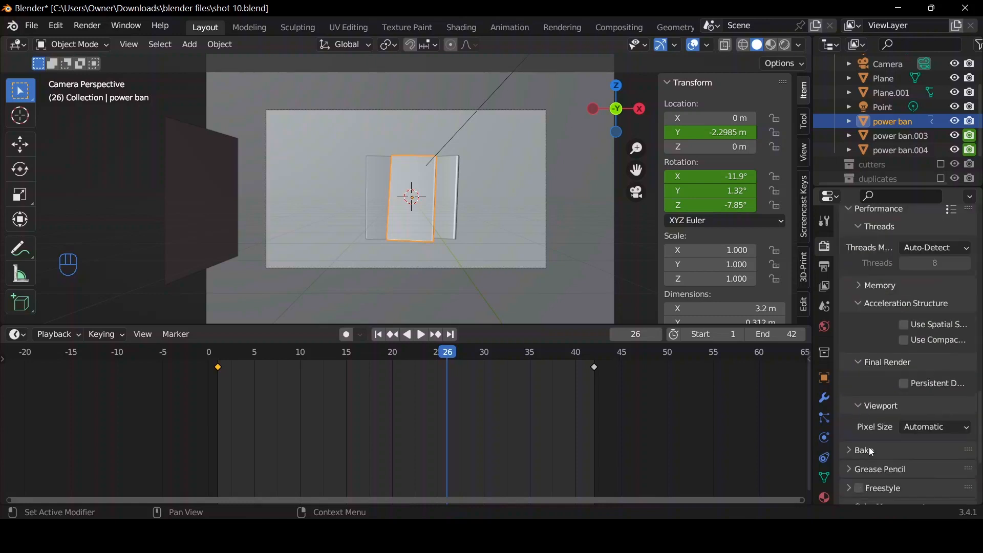
scroll(872, 452, up, 10)
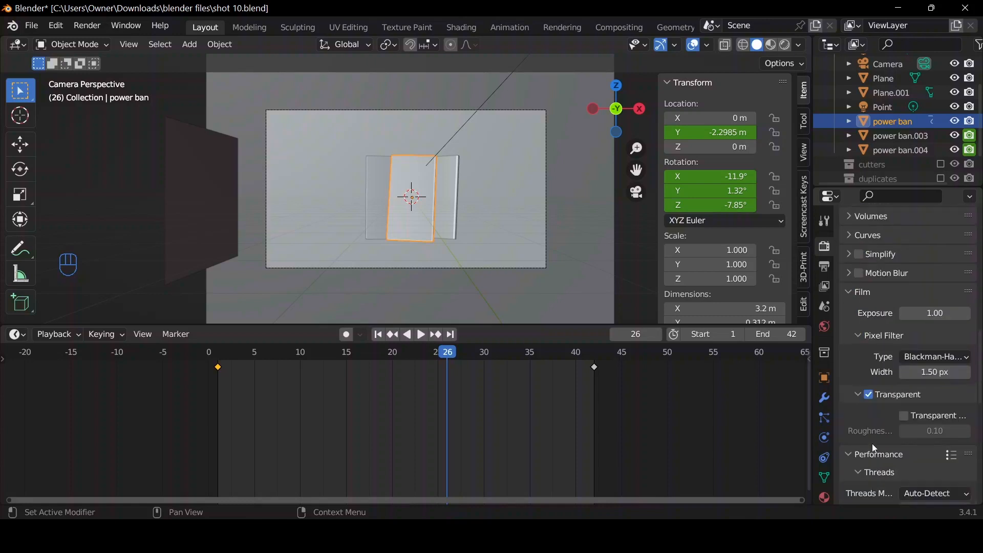
scroll(876, 448, up, 1)
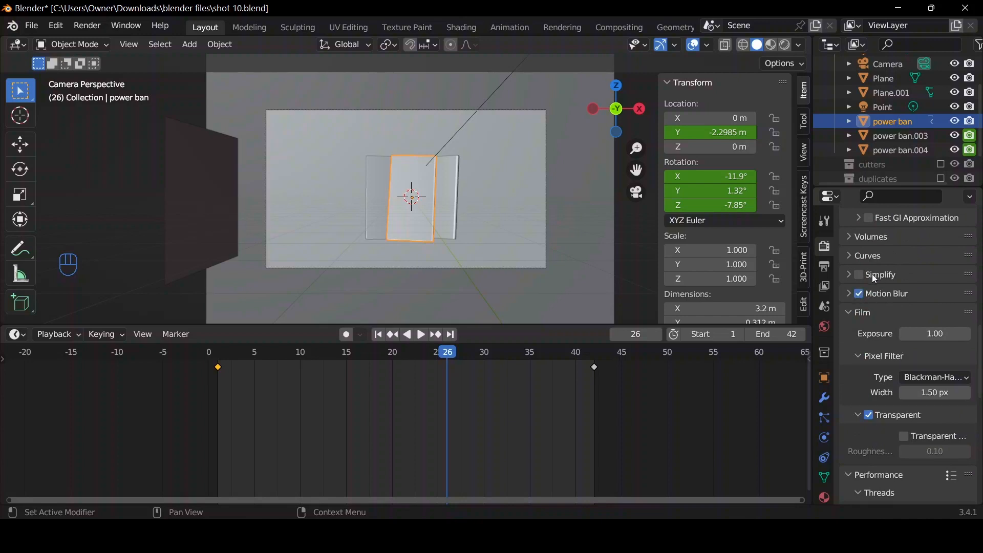
scroll(891, 376, down, 5)
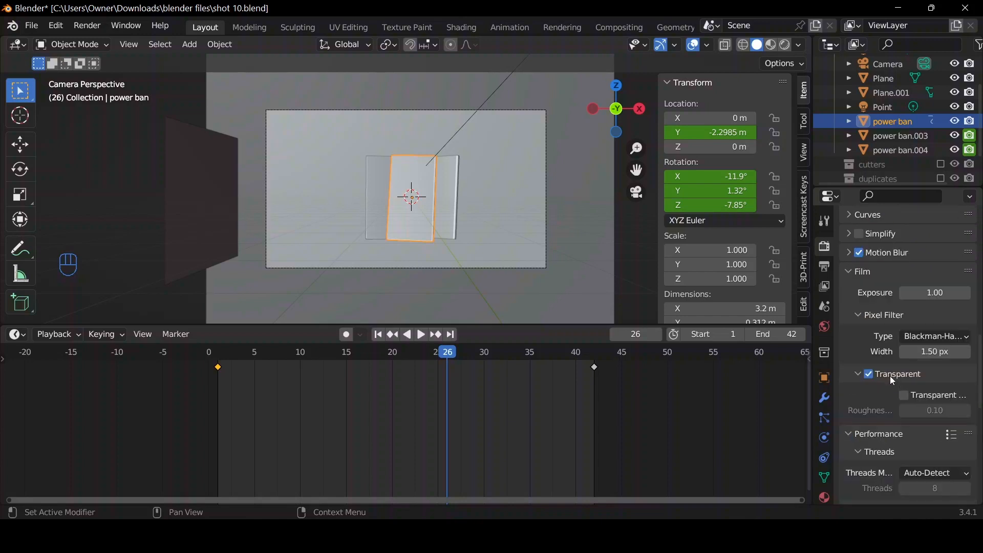
Keep PNG as the output file format and set the render output folder to C:\tmp\shot 9\.
click(822, 270)
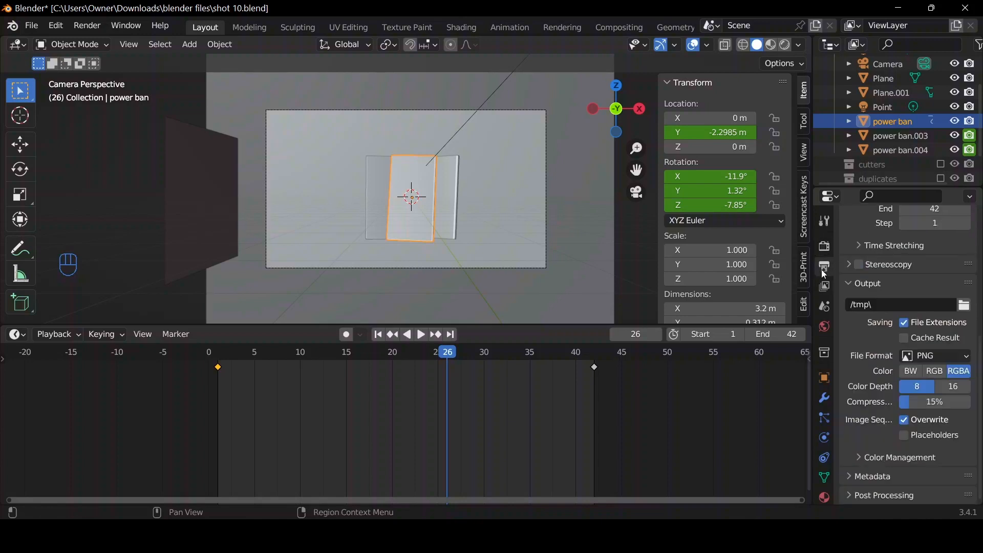
click(935, 354)
click(932, 354)
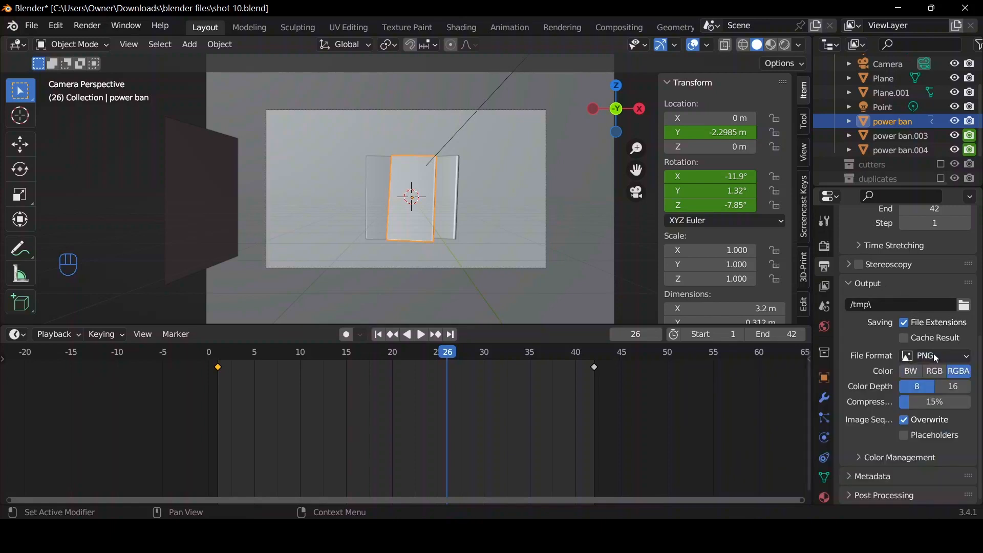
scroll(935, 349, up, 1)
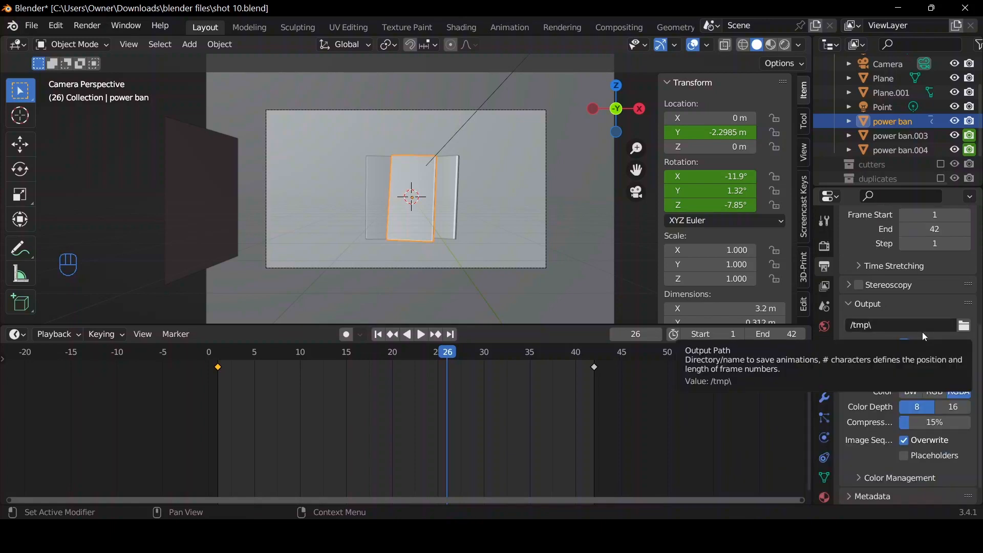
click(964, 325)
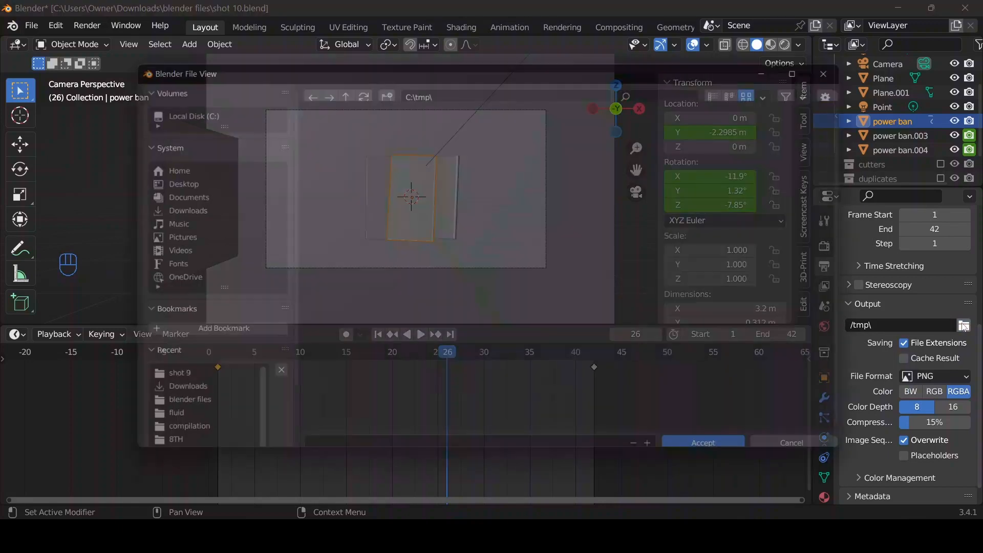
click(659, 192)
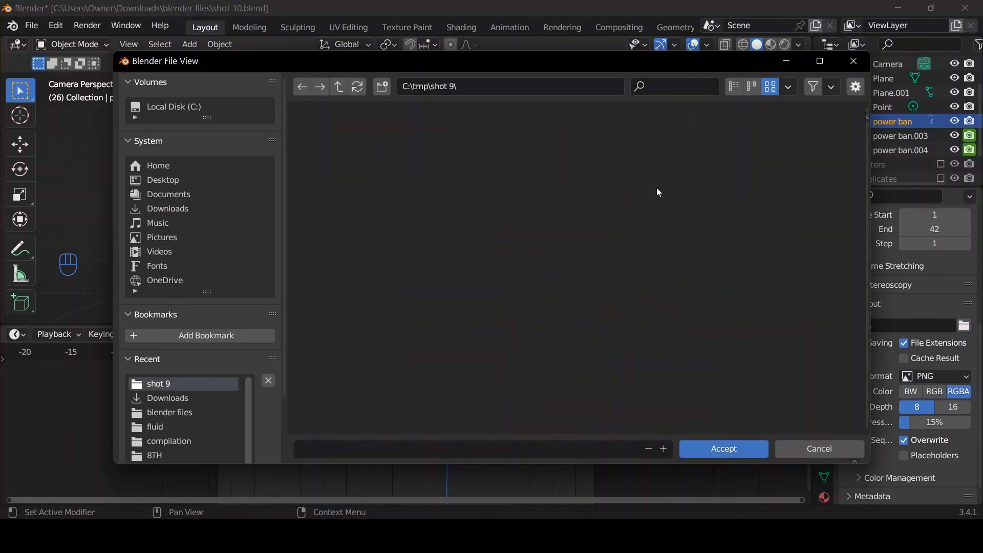
click(736, 451)
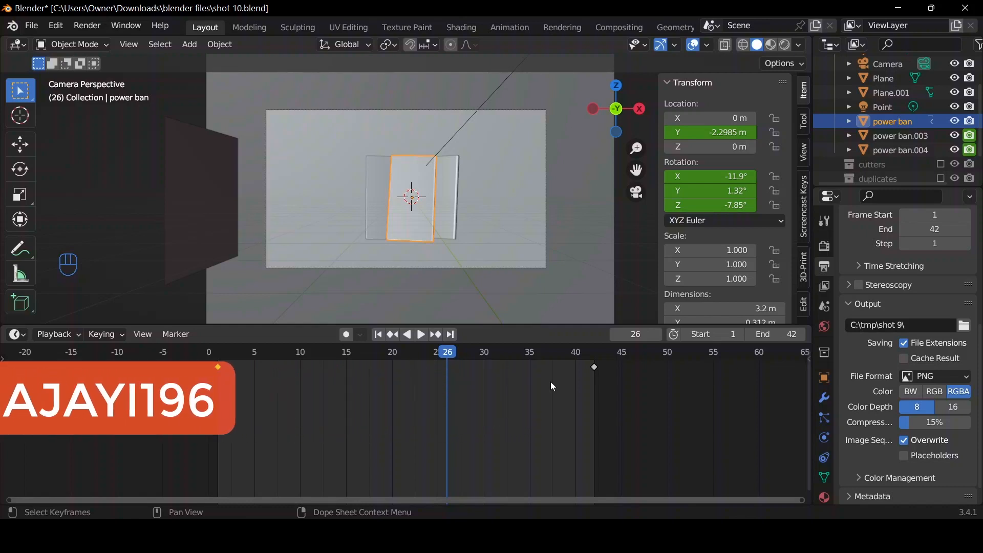
key(shift)
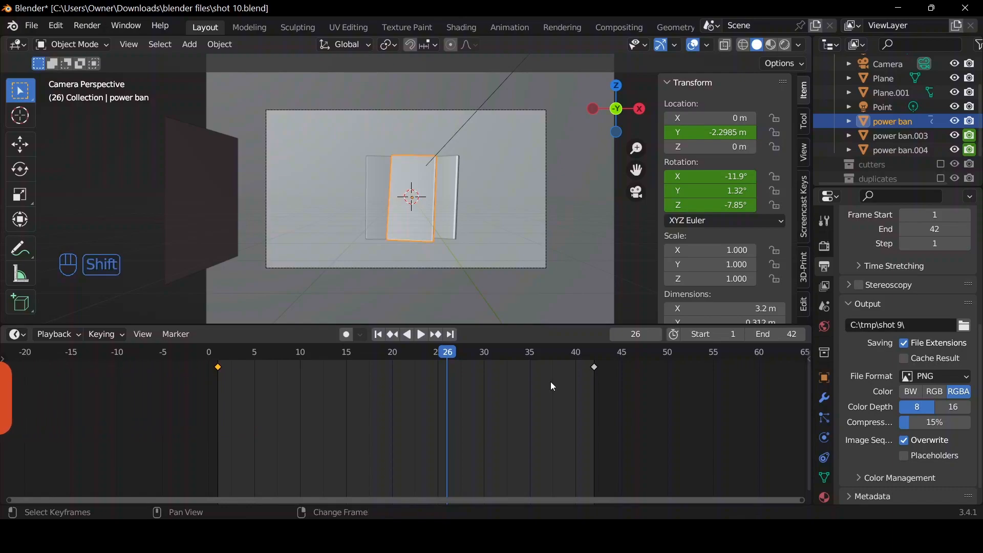